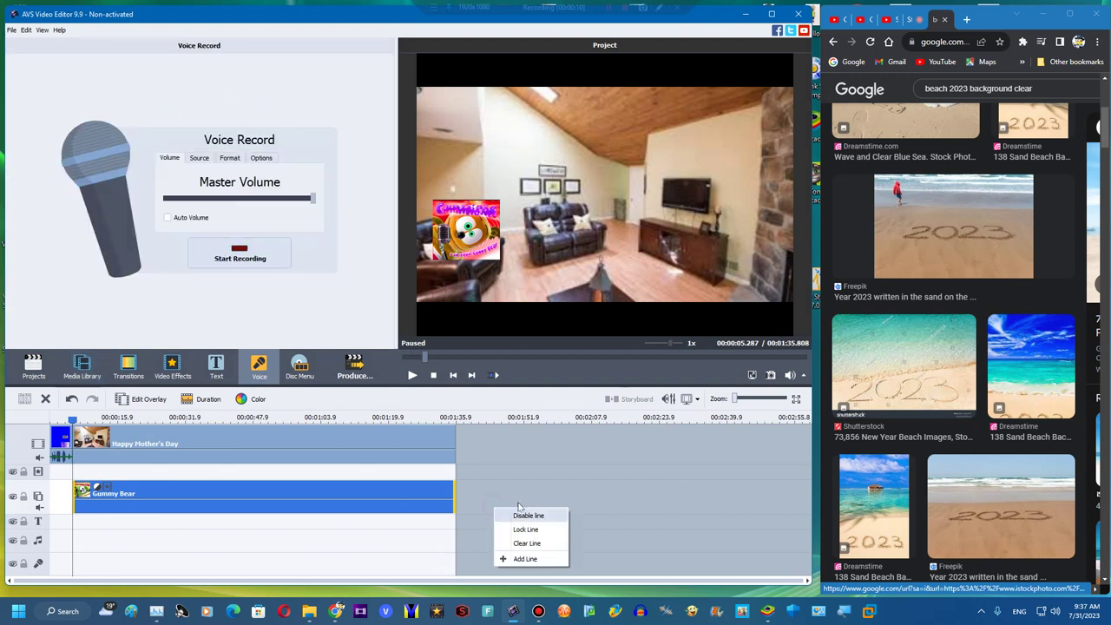
Add extra video overlay lines to the timeline below the Gummy Bear overlay line
{"action": "left_click", "coordinate": [512, 560]}
{"action": "right_click", "coordinate": [496, 505]}
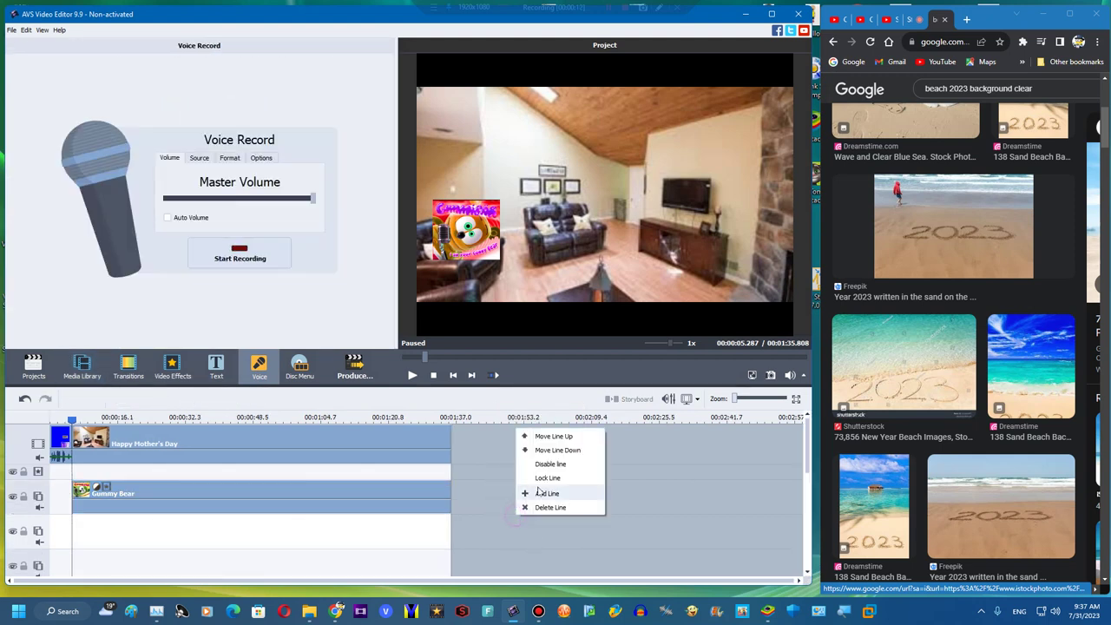
{"action": "left_click", "coordinate": [528, 497]}
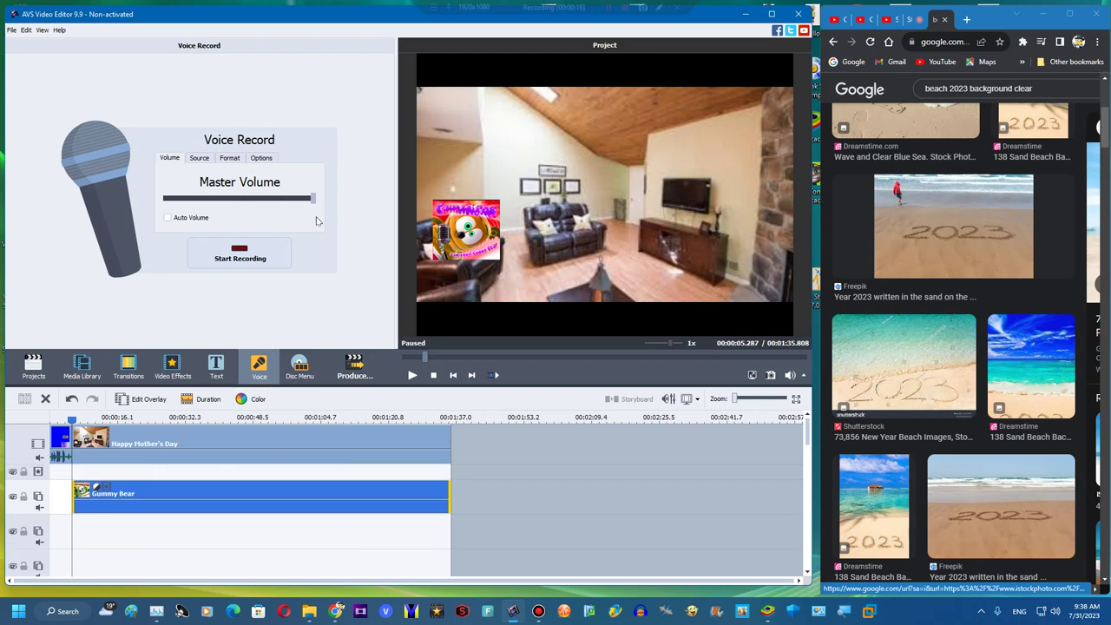
Record a voice clip of about 3.6 seconds over the Happy Mother's Day scene and apply Pitch Shift at rate 107
{"action": "left_click", "coordinate": [241, 255]}
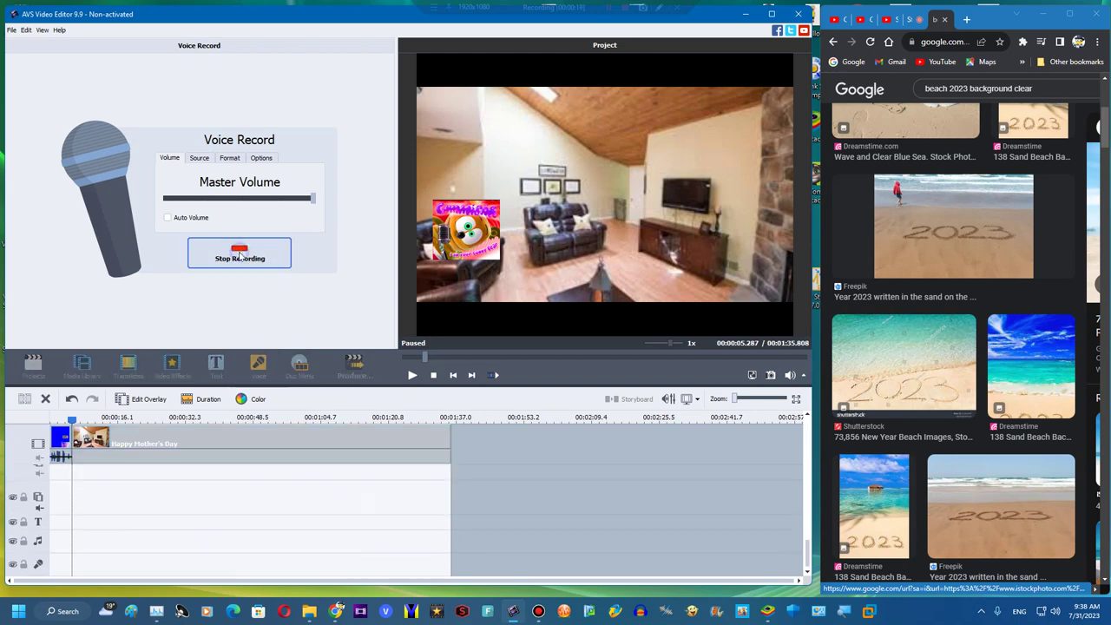
{"action": "left_click", "coordinate": [240, 258]}
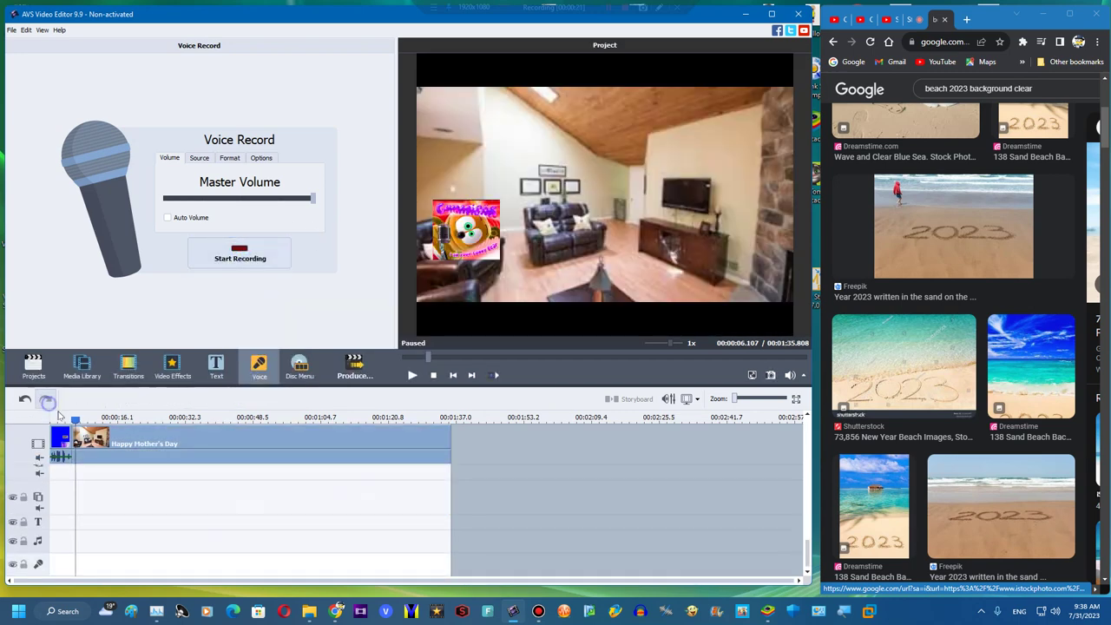
{"action": "left_click", "coordinate": [106, 443]}
{"action": "left_click", "coordinate": [241, 259]}
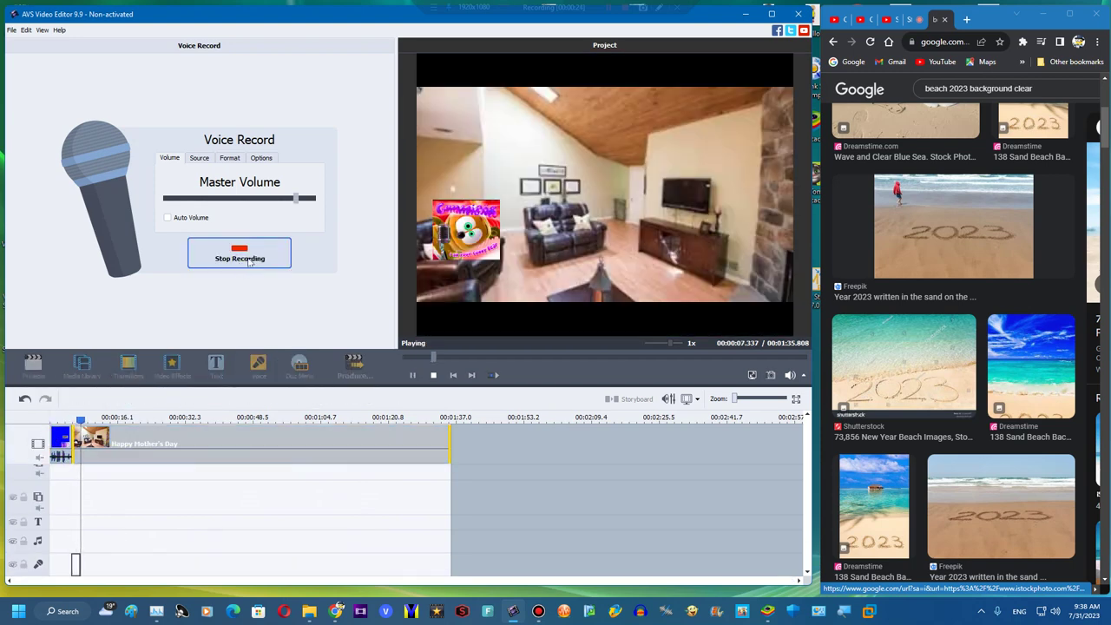
{"action": "left_click", "coordinate": [241, 256]}
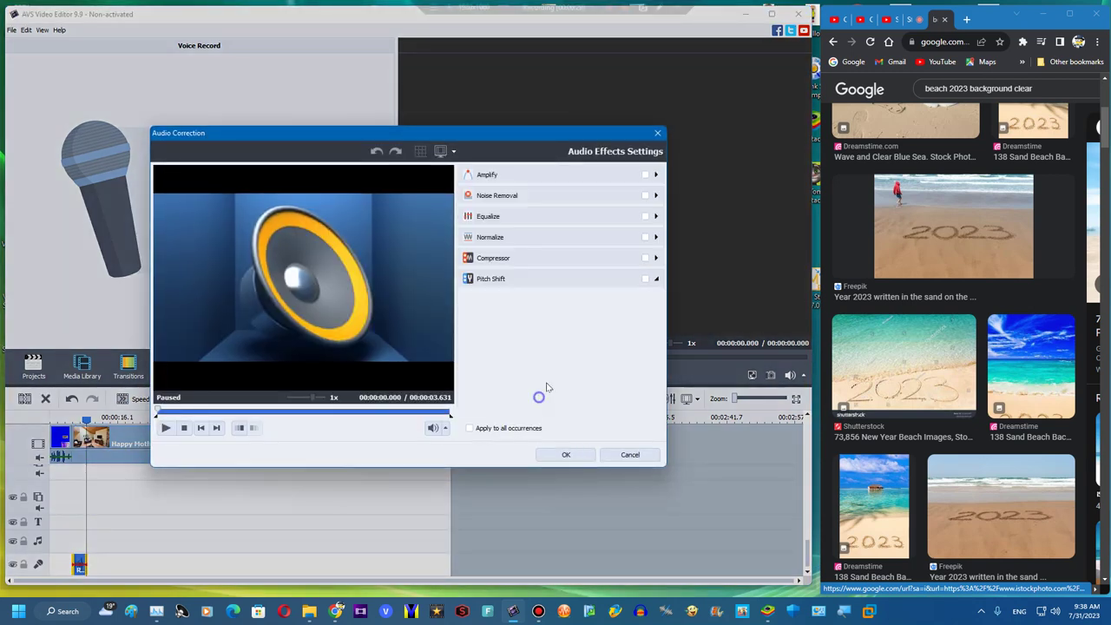
{"action": "left_click", "coordinate": [567, 311]}
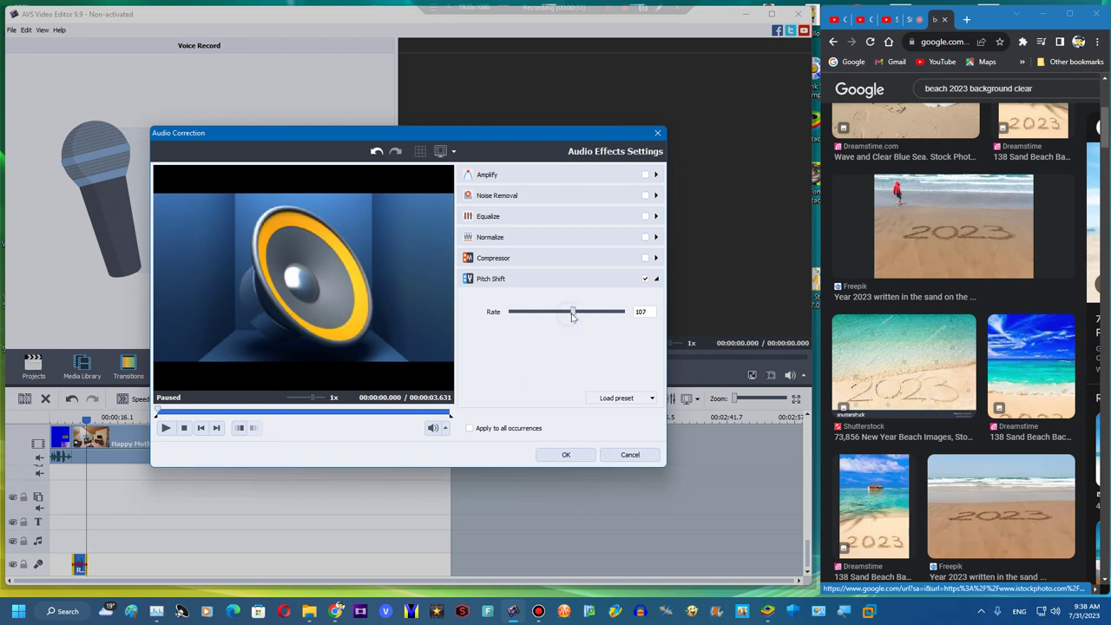
{"action": "left_click", "coordinate": [581, 451]}
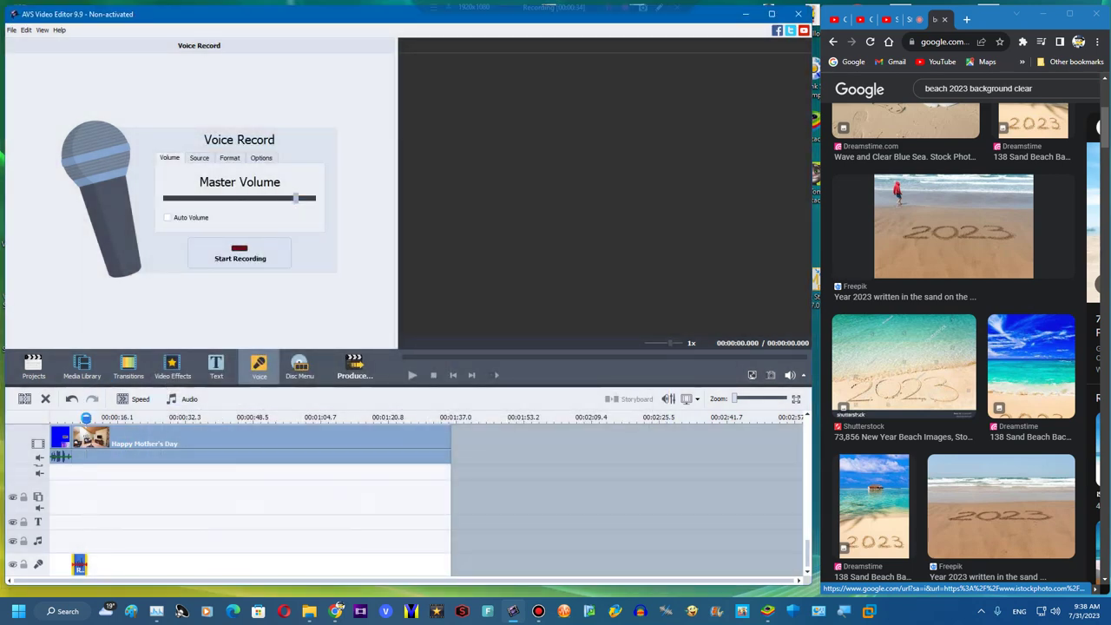
Record a second voice clip of about 3.1 seconds with a slightly lower master volume and apply Pitch Shift at rate 104
{"action": "left_click", "coordinate": [261, 255]}
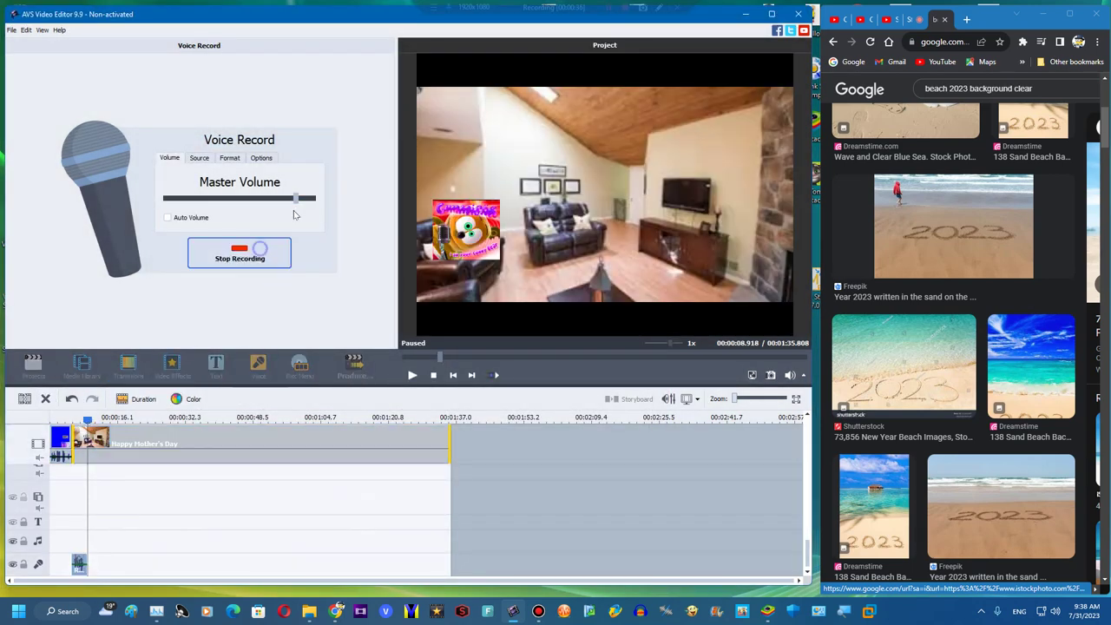
{"action": "left_click", "coordinate": [291, 199]}
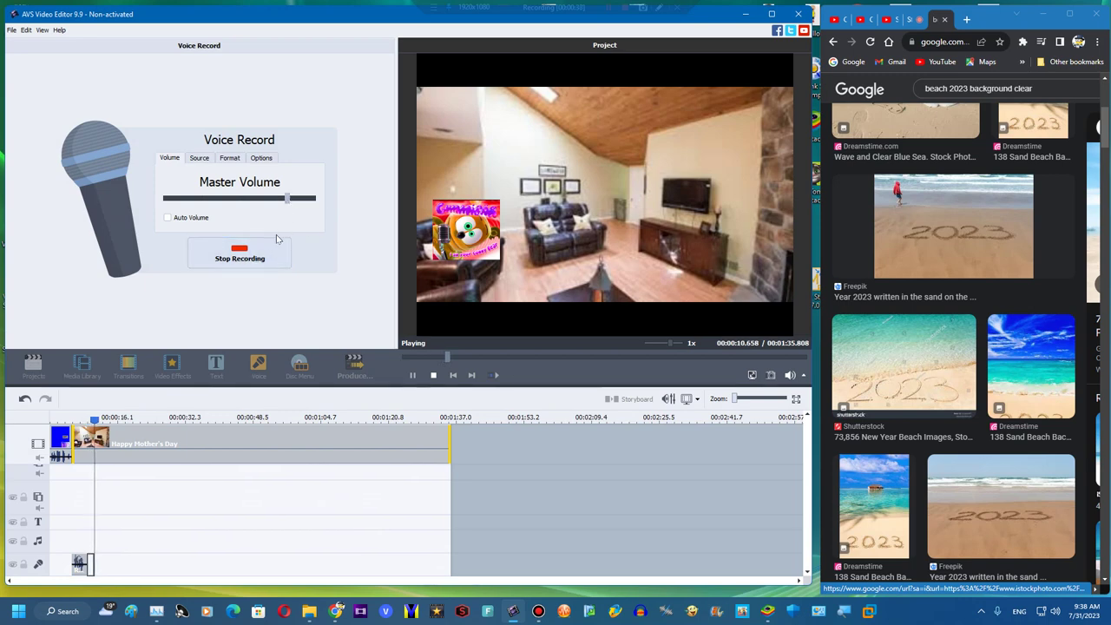
{"action": "left_click", "coordinate": [246, 258]}
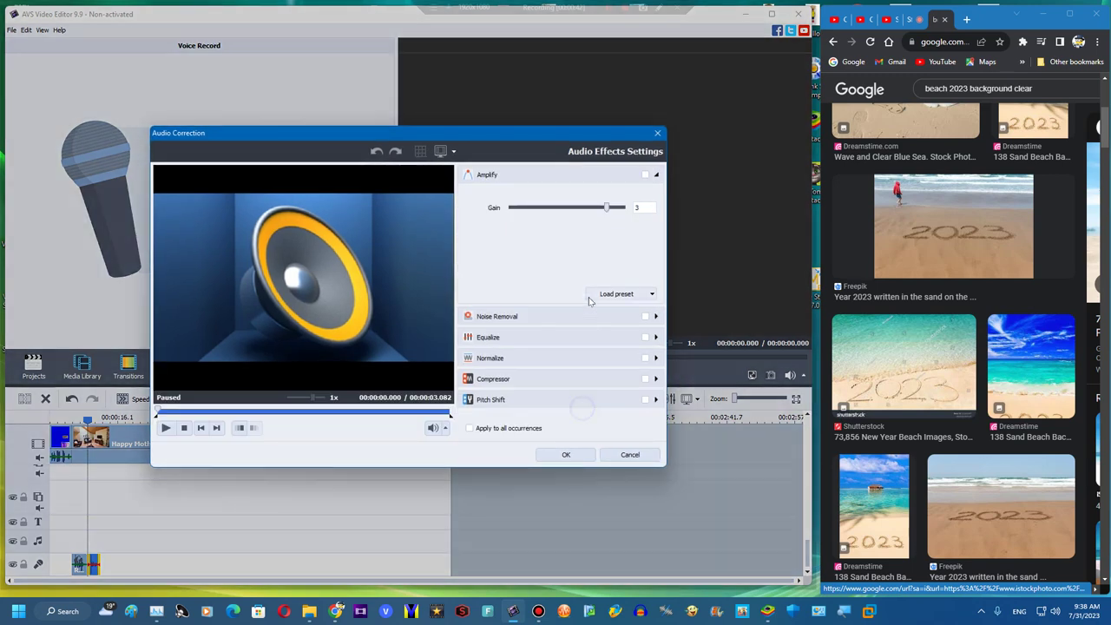
{"action": "left_click", "coordinate": [573, 400]}
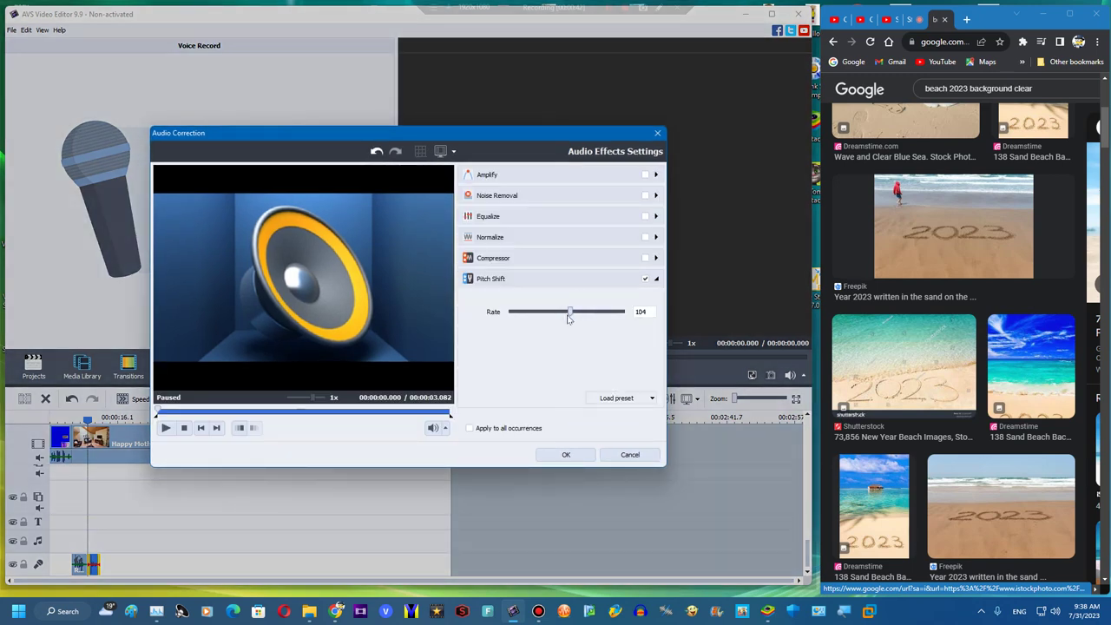
{"action": "left_click", "coordinate": [564, 455]}
Split the Happy Mother's Day clip at about 12.3 seconds, after the second voice clip, and delete the remainder
{"action": "left_click", "coordinate": [413, 375]}
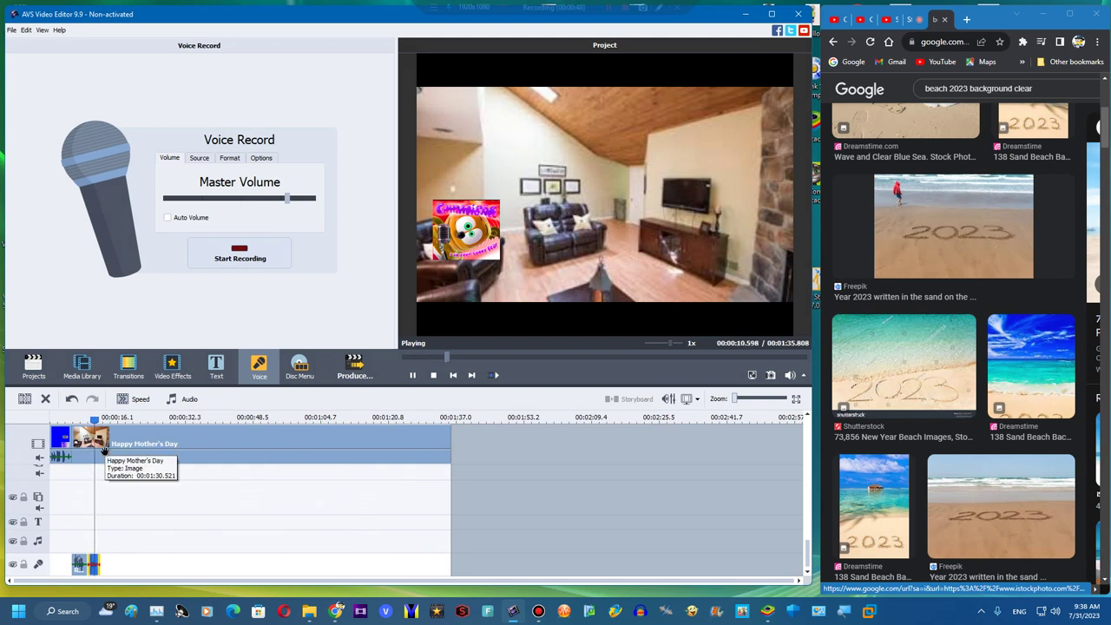
{"action": "left_click", "coordinate": [97, 448]}
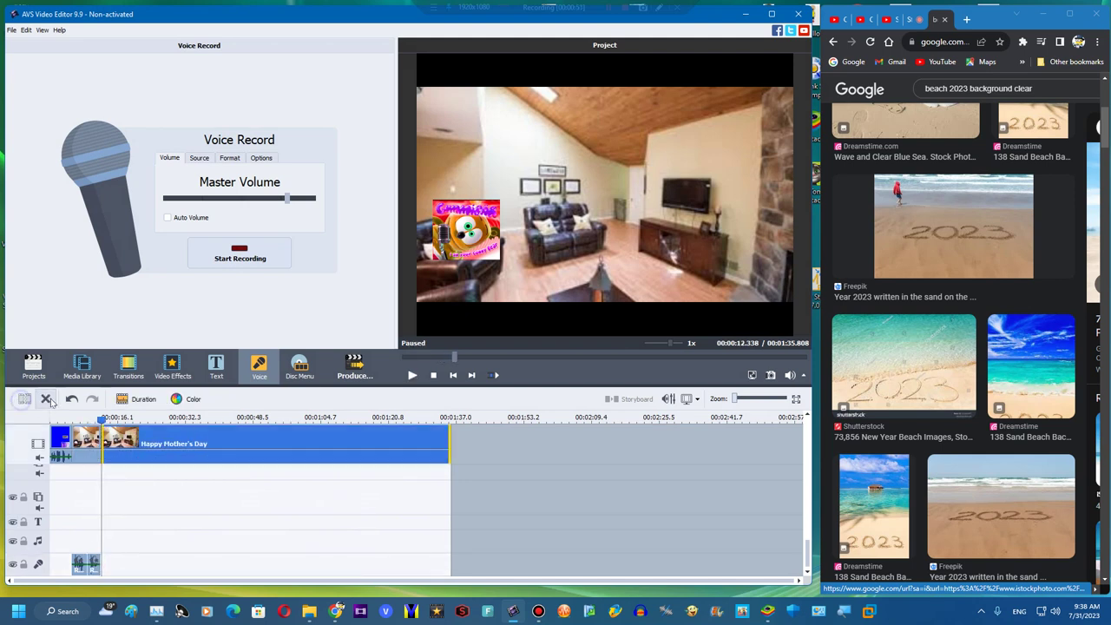
{"action": "left_click", "coordinate": [45, 399]}
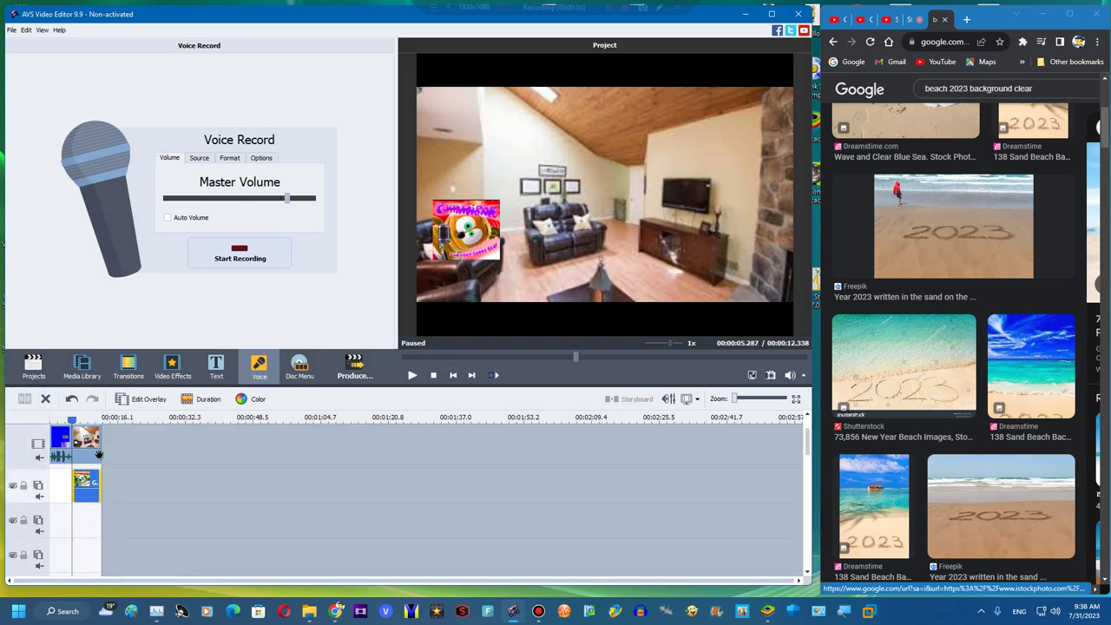
{"action": "left_click", "coordinate": [81, 365]}
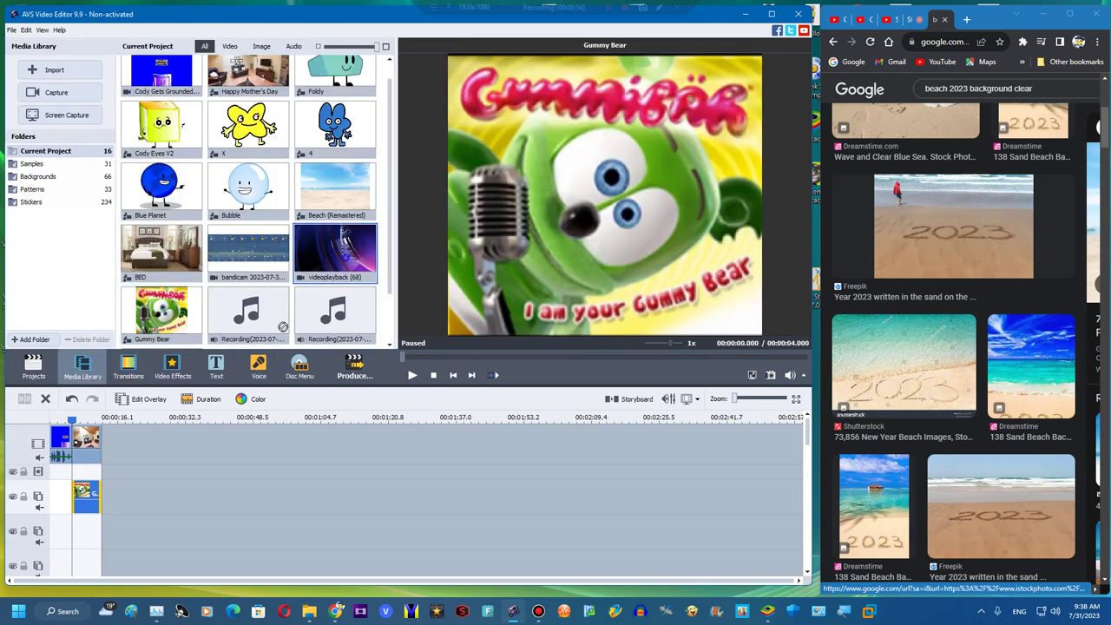
{"action": "left_click_drag", "start_coordinate": [335, 252], "coordinate": [143, 439]}
{"action": "left_click", "coordinate": [412, 375]}
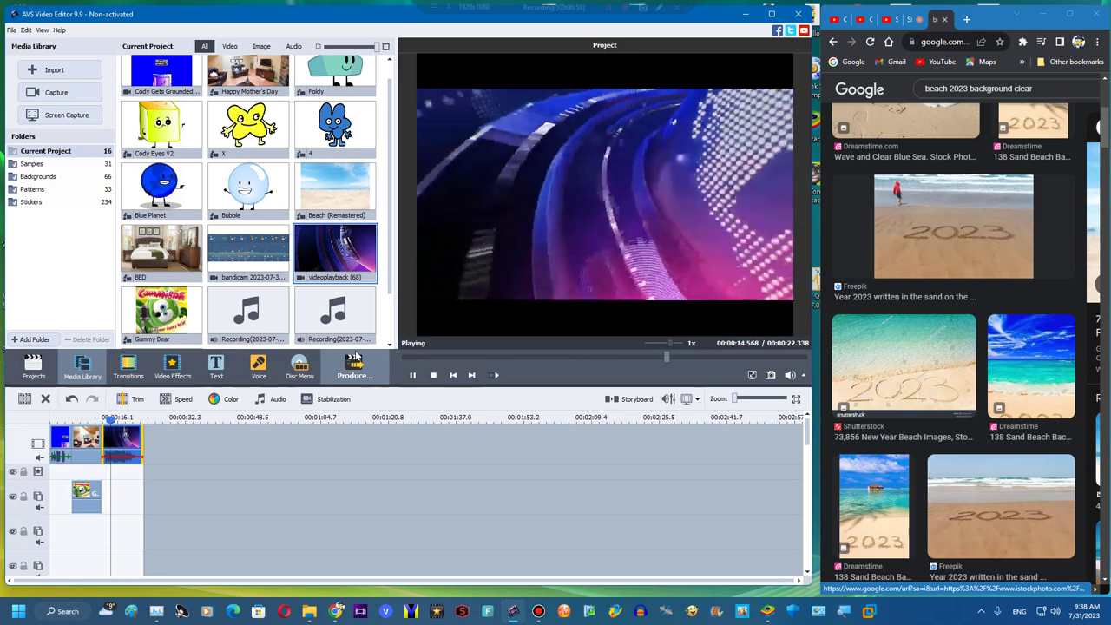
{"action": "left_click_drag", "start_coordinate": [249, 252], "coordinate": [207, 445]}
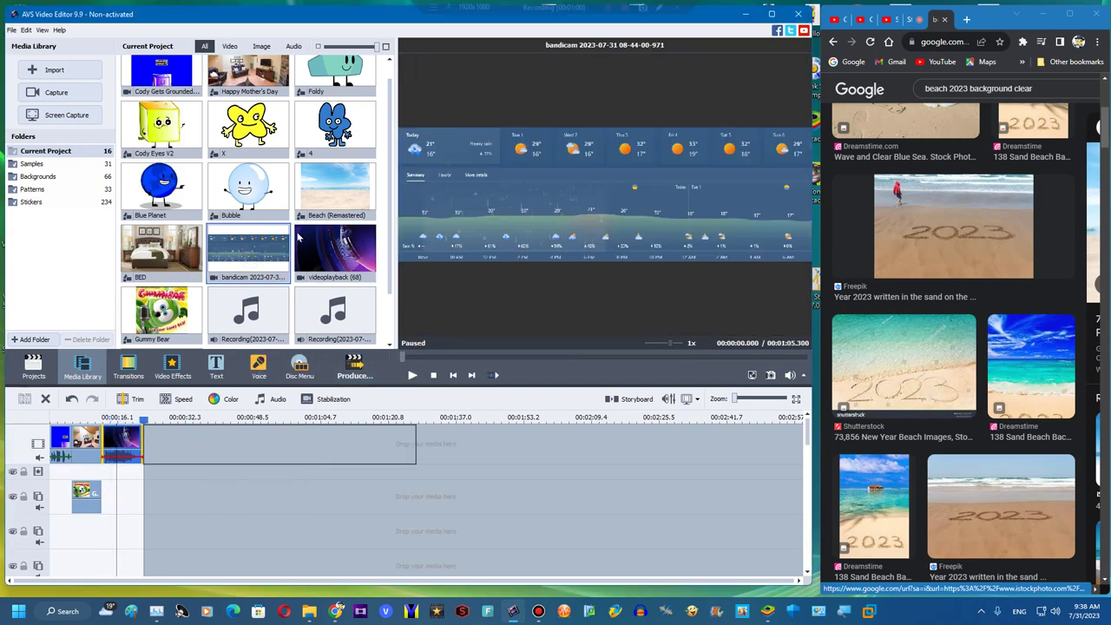
Add the Foldy image to the first overlay line and stretch it over the whole bandicam clip
{"action": "scroll", "coordinate": [312, 130], "scroll_direction": "up", "scroll_amount": 1}
{"action": "left_click_drag", "start_coordinate": [335, 87], "coordinate": [396, 486]}
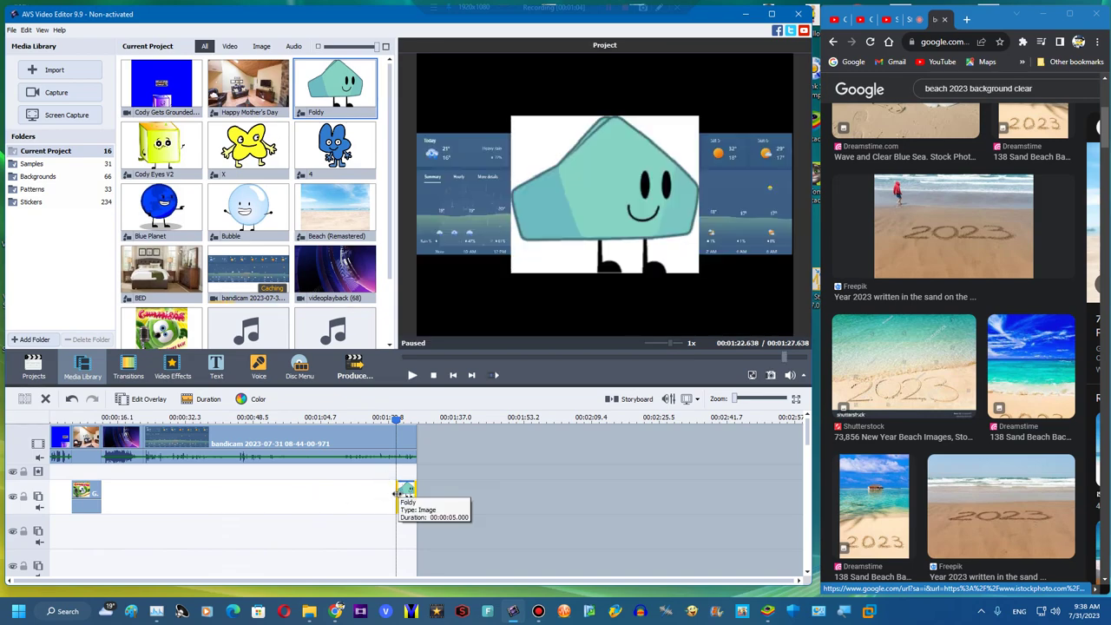
{"action": "mouse_move", "coordinate": [144, 484]}
{"action": "left_mouse_down"}
{"action": "mouse_move", "coordinate": [153, 480]}
{"action": "mouse_move", "coordinate": [143, 480]}
{"action": "left_mouse_up"}
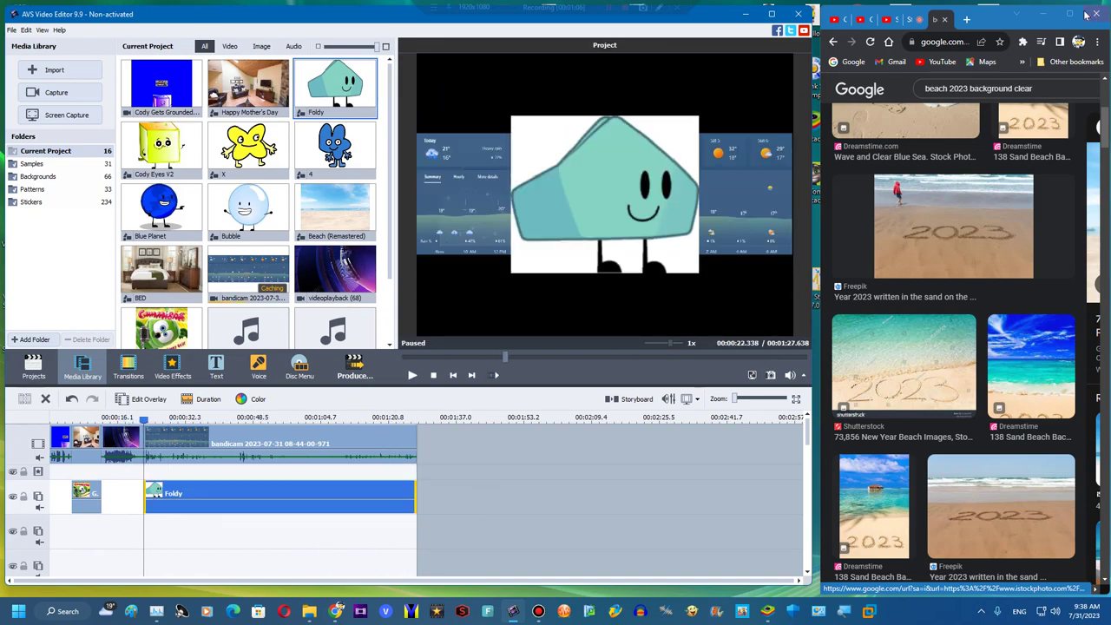
Switch to Chrome, search Google for "foldy bfdi gender" and read the answer in the general results
{"action": "left_click", "coordinate": [1070, 14]}
{"action": "left_click_drag", "start_coordinate": [248, 74], "coordinate": [33, 94]}
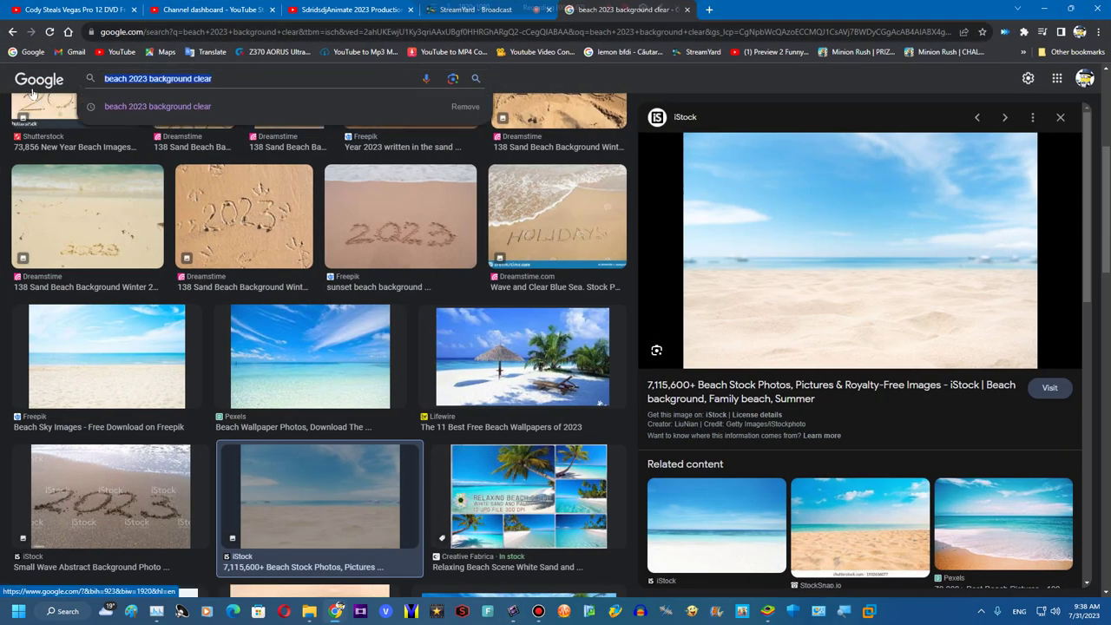
{"action": "type", "text": "foldy bfdi"}
{"action": "key", "text": "Return"}
{"action": "type", "text": "gen"}
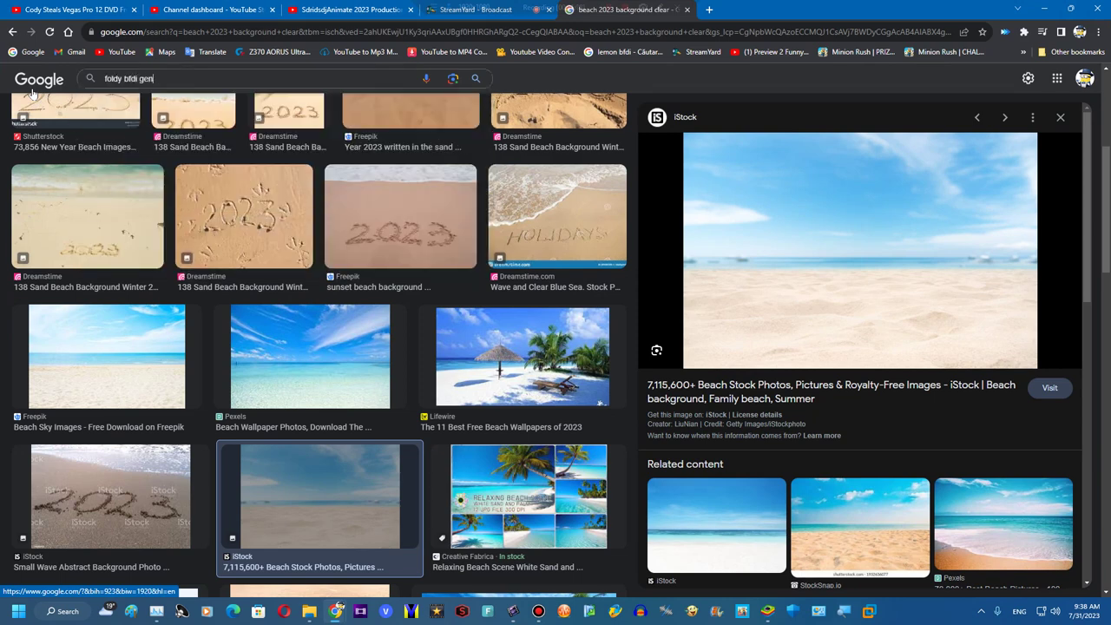
{"action": "type", "text": "der"}
{"action": "key", "text": "Return"}
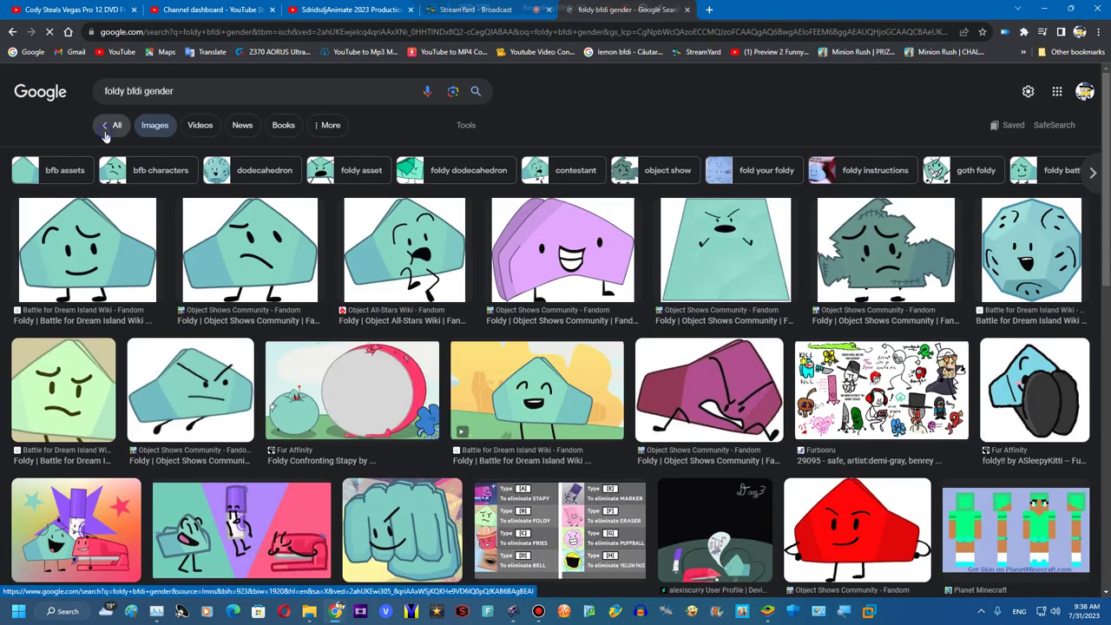
{"action": "left_click", "coordinate": [111, 127]}
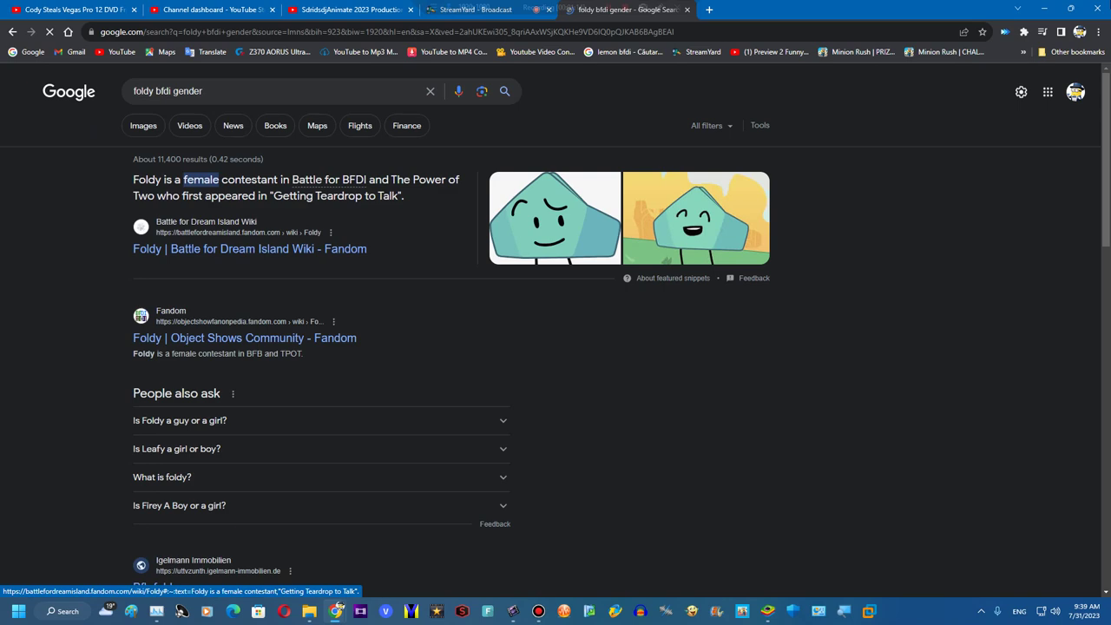
{"action": "left_click", "coordinate": [1070, 8]}
In AVS Video Editor, apply Pitch Shift at rate 67 to the bandicam clip's audio
{"action": "left_click", "coordinate": [265, 434]}
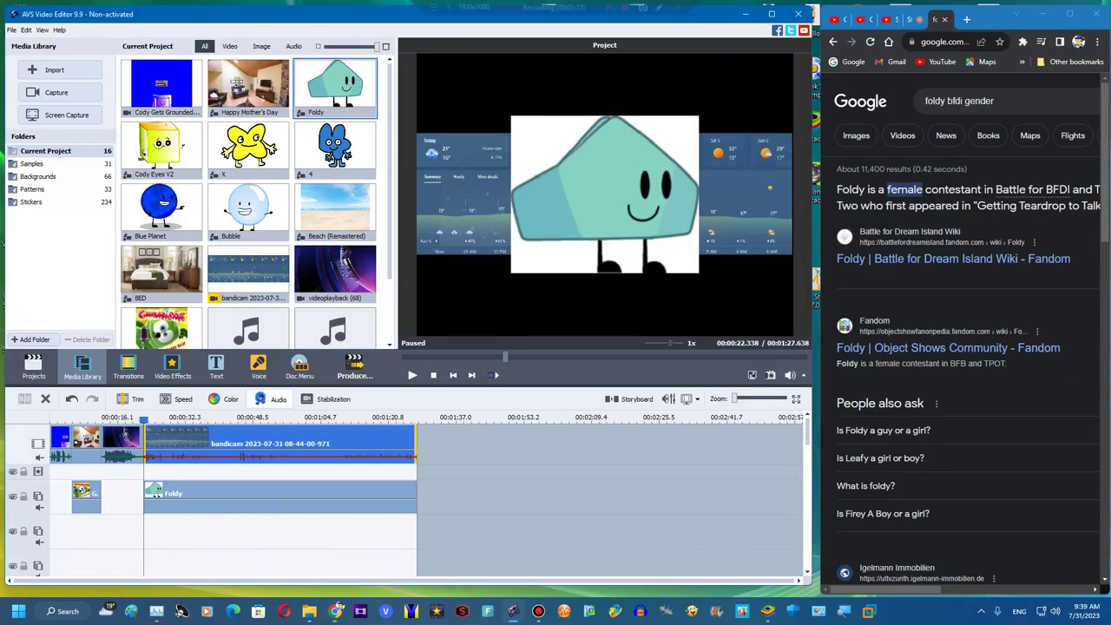
{"action": "left_click", "coordinate": [271, 399]}
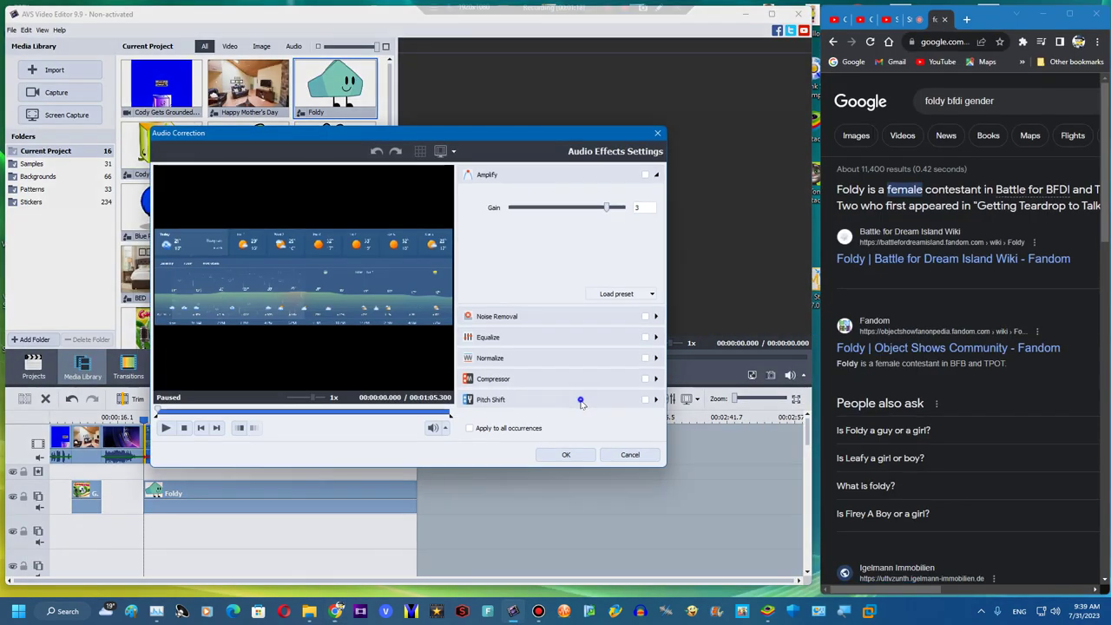
{"action": "left_click", "coordinate": [581, 401]}
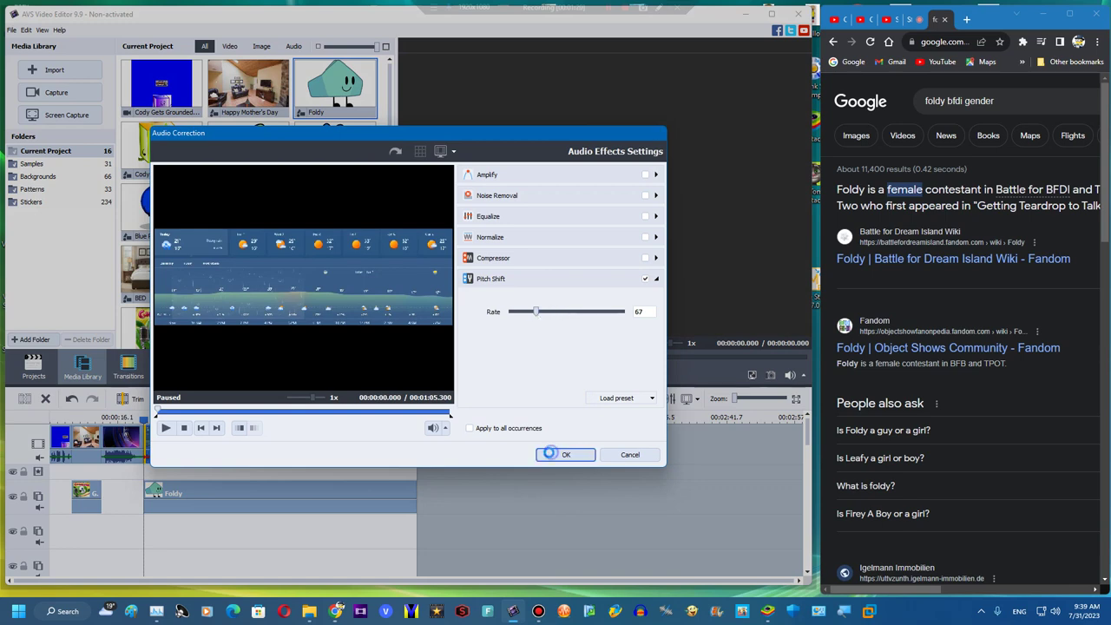
{"action": "left_click", "coordinate": [566, 454]}
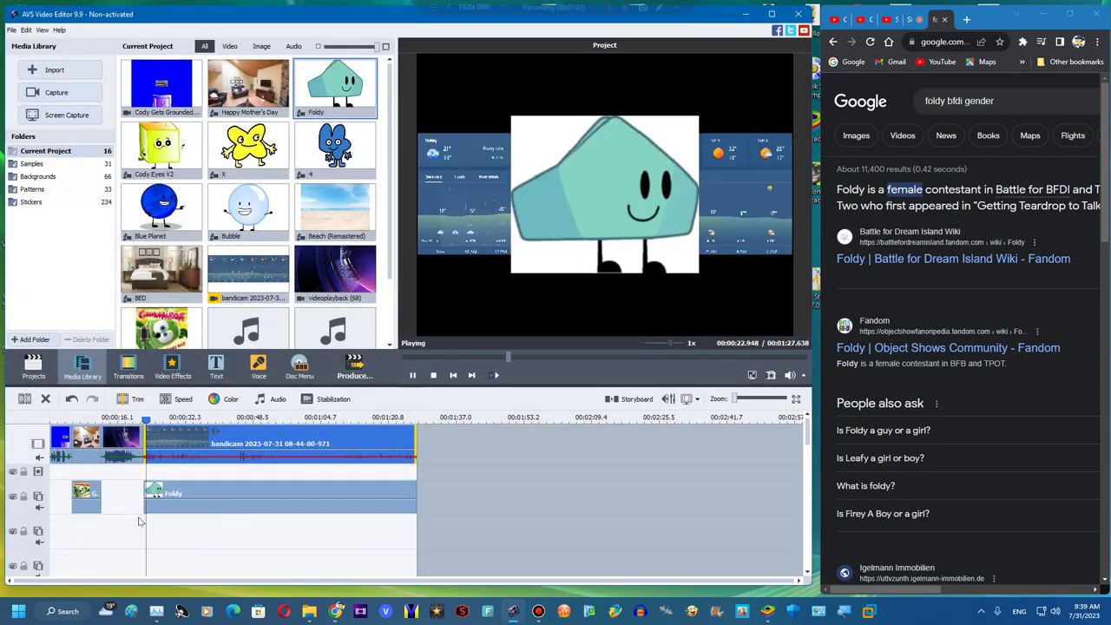
Shrink the Foldy overlay and place it at the lower-left corner of the weather forecast picture
{"action": "left_click", "coordinate": [182, 488]}
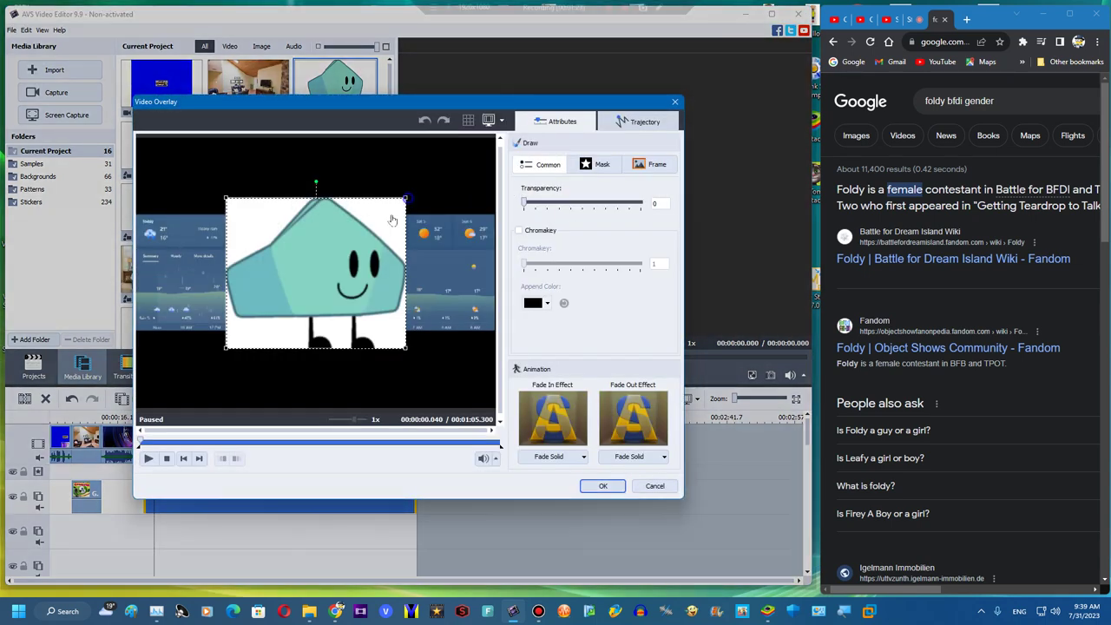
{"action": "left_click_drag", "start_coordinate": [405, 198], "coordinate": [195, 317]}
{"action": "left_click", "coordinate": [601, 487]}
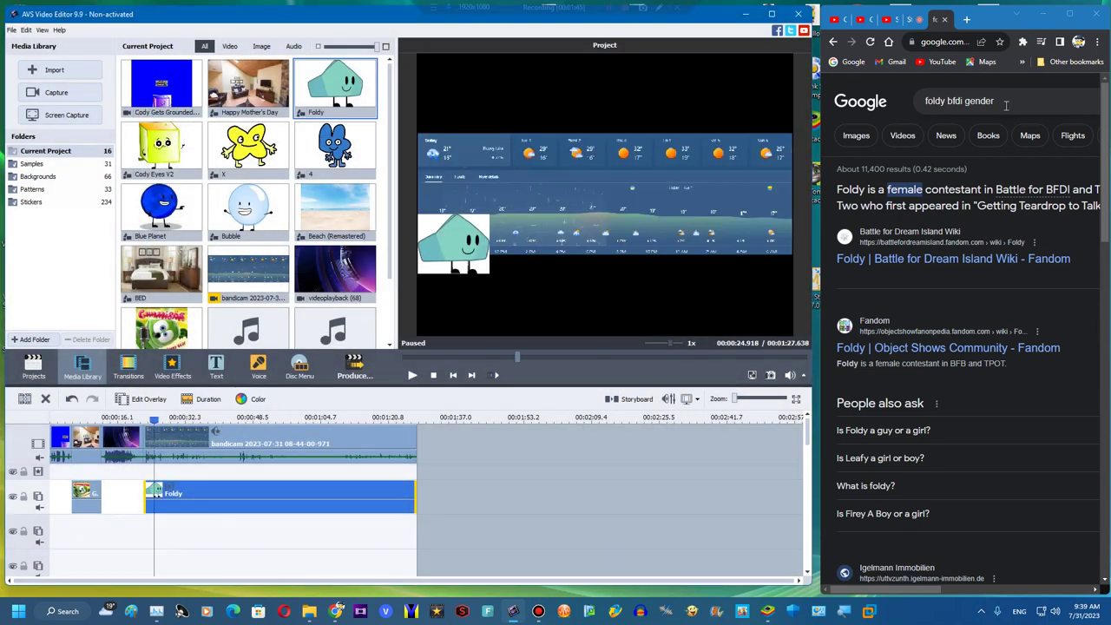
Switch to Chrome and search Google Images for "breaking news screen template"
{"action": "triple_click", "coordinate": [1006, 103]}
{"action": "type", "text": "breaking"}
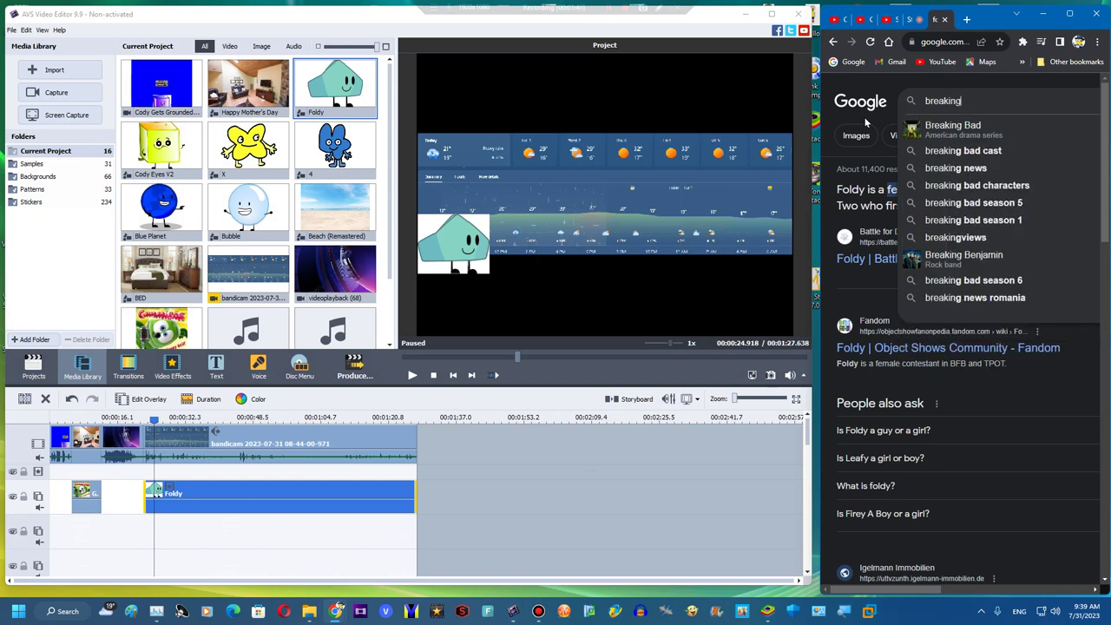
{"action": "type", "text": " news screen"}
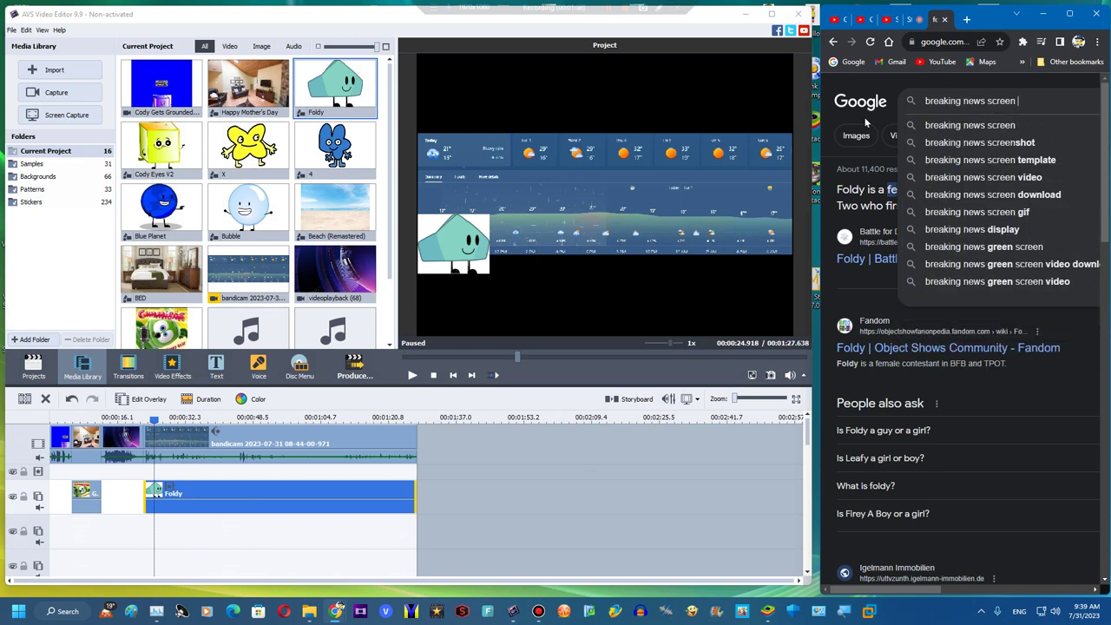
{"action": "type", "text": " template"}
{"action": "key", "text": "Return"}
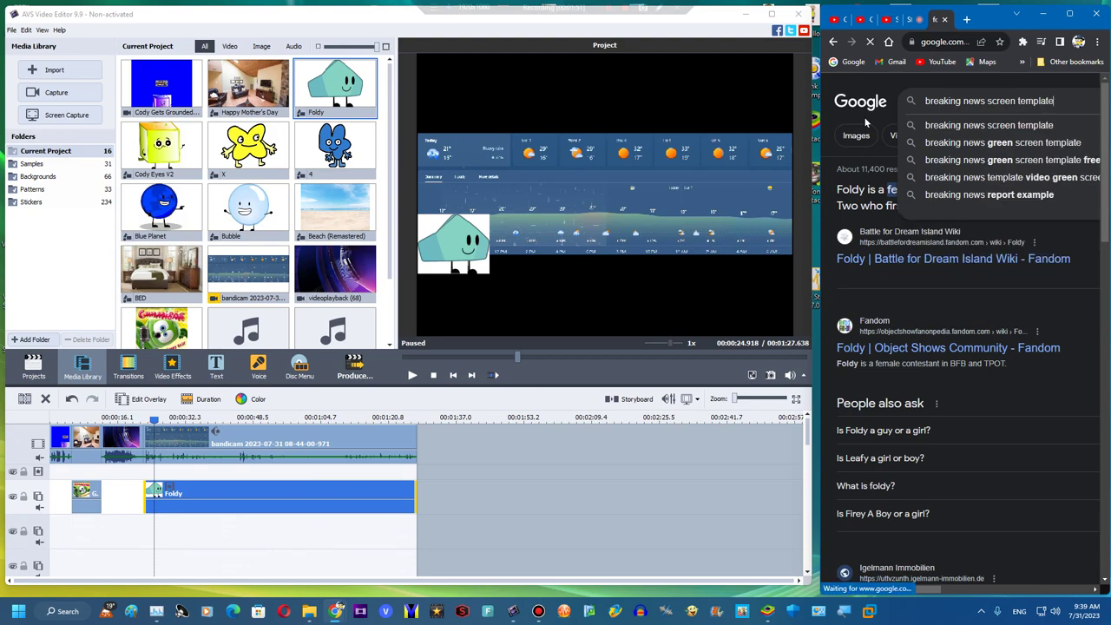
{"action": "left_click", "coordinate": [1070, 15]}
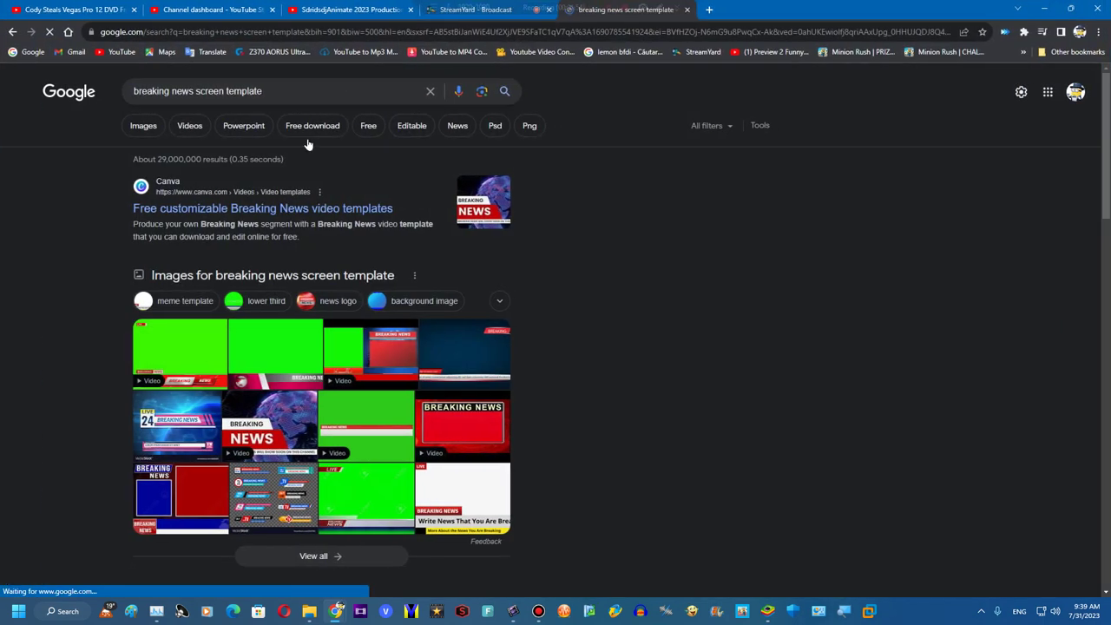
{"action": "left_click", "coordinate": [144, 122]}
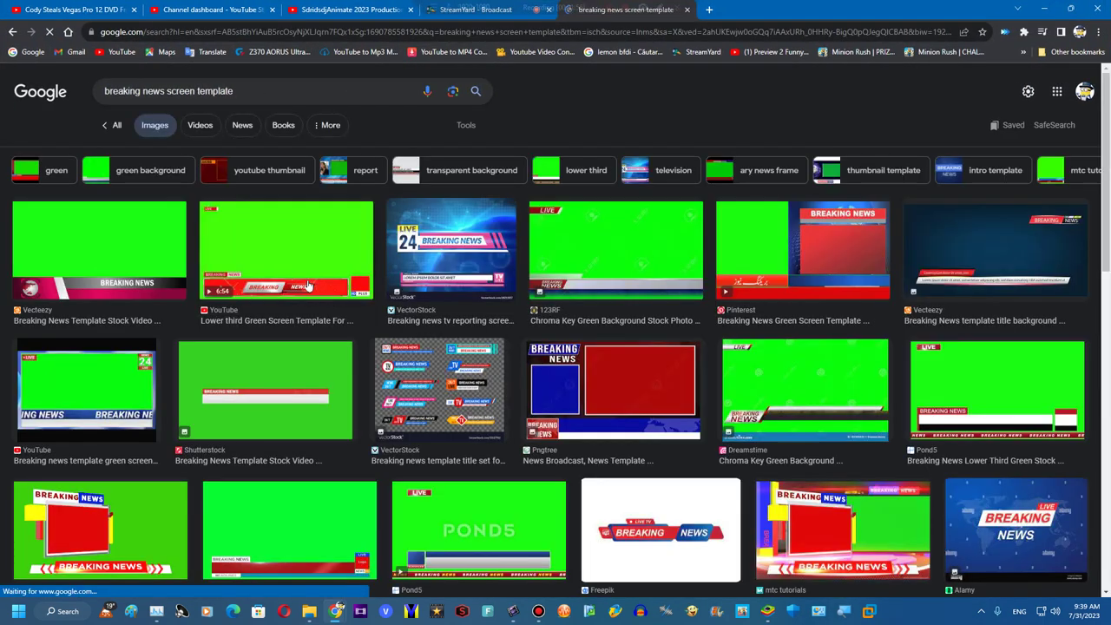
Save the Vecteezy breaking news template image to the Pictures folder as "Breaking News Green Screen"
{"action": "left_click", "coordinate": [127, 272]}
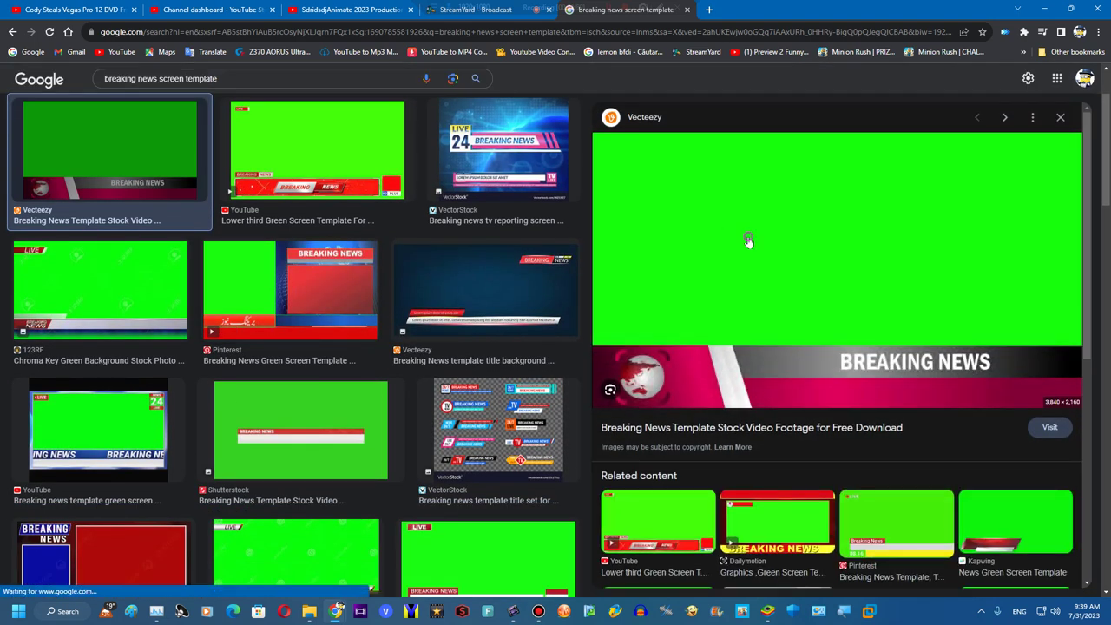
{"action": "right_click", "coordinate": [749, 241]}
{"action": "left_click", "coordinate": [772, 367]}
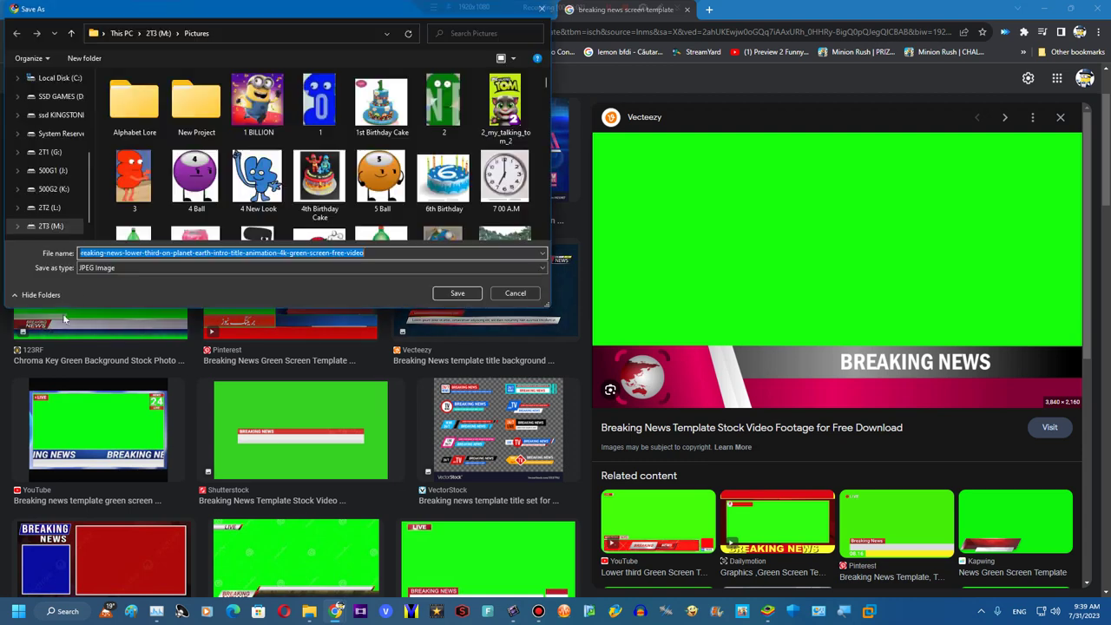
{"action": "type", "text": "Breaking News Green Screen"}
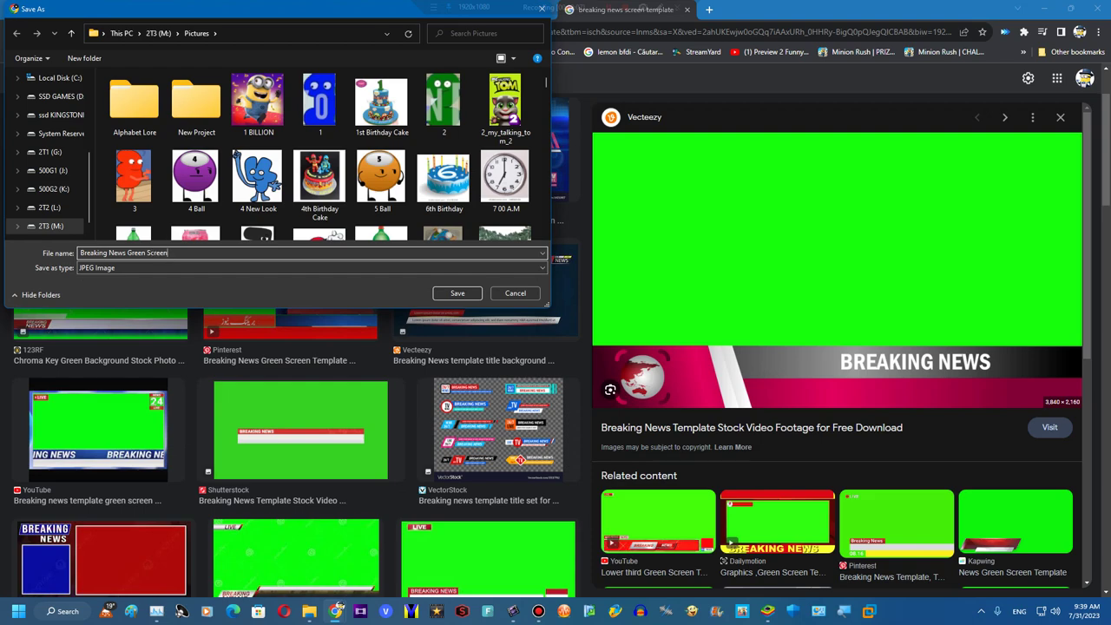
{"action": "key", "text": "Return"}
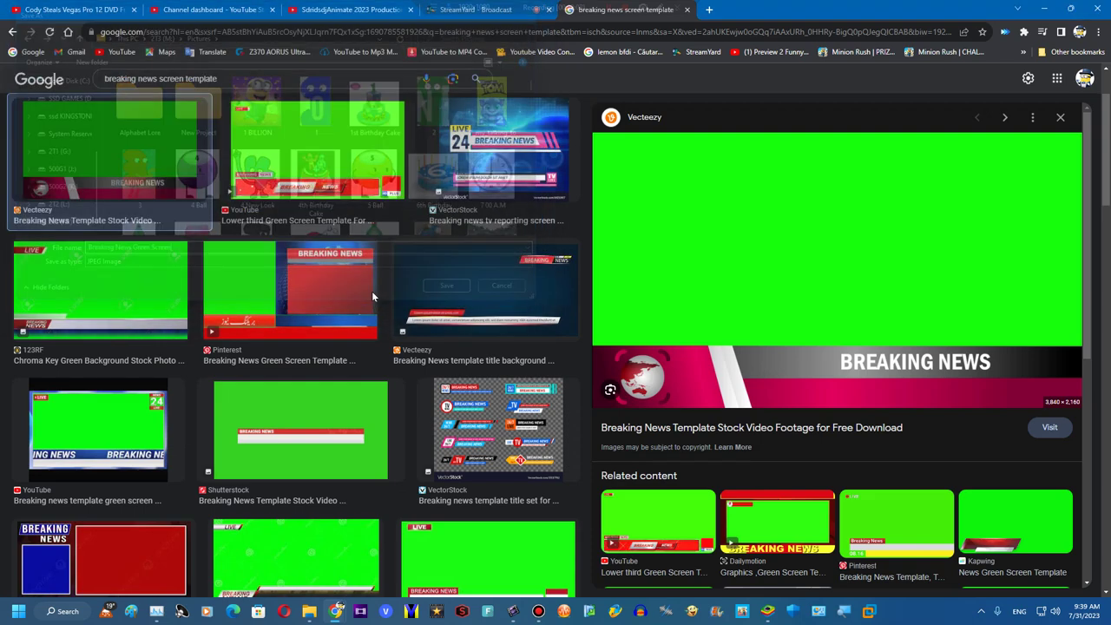
Import the saved Breaking News Green Screen image into the AVS Video Editor project and overlay it across the whole weather clip, below Foldy
{"action": "left_click", "coordinate": [127, 581]}
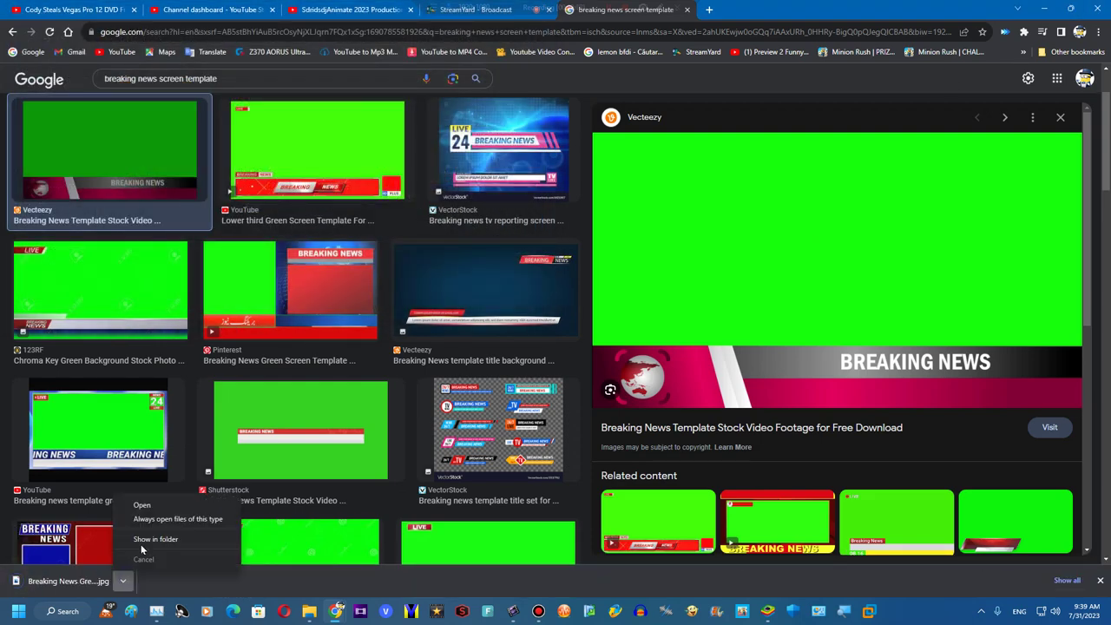
{"action": "left_click", "coordinate": [156, 560]}
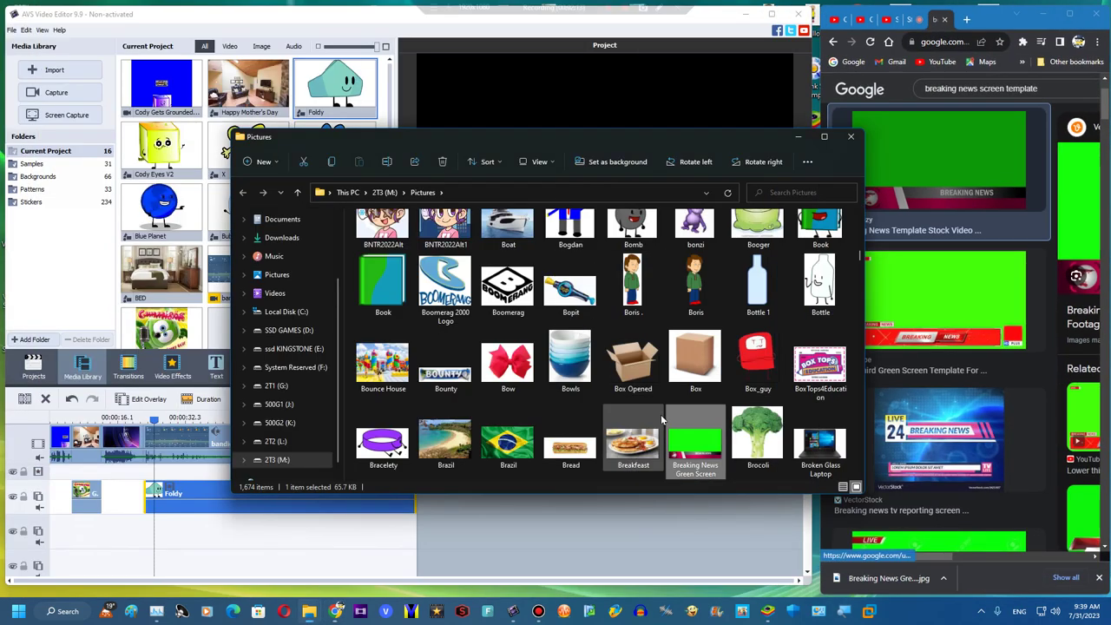
{"action": "left_click_drag", "start_coordinate": [695, 438], "coordinate": [215, 260]}
{"action": "left_click", "coordinate": [799, 142]}
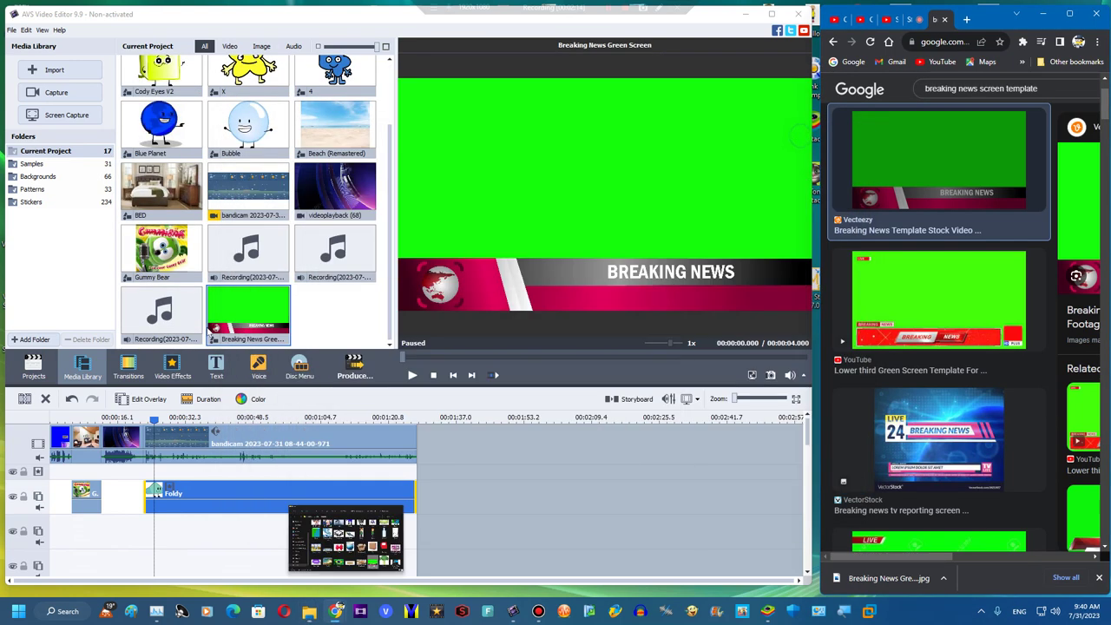
{"action": "left_click_drag", "start_coordinate": [248, 312], "coordinate": [417, 503]}
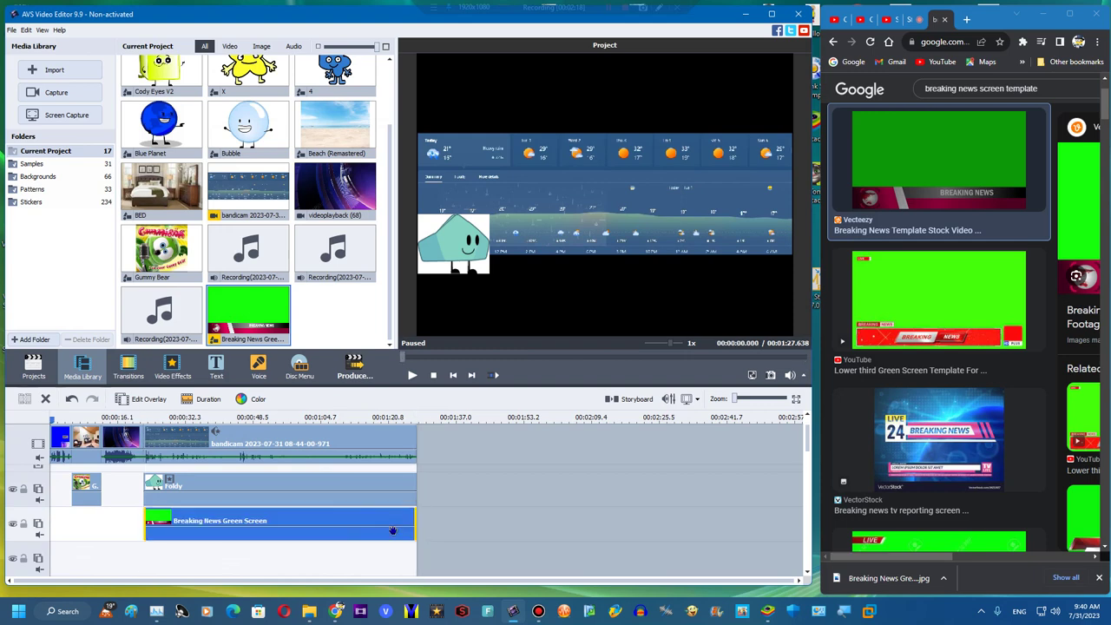
{"action": "left_click", "coordinate": [1100, 580]}
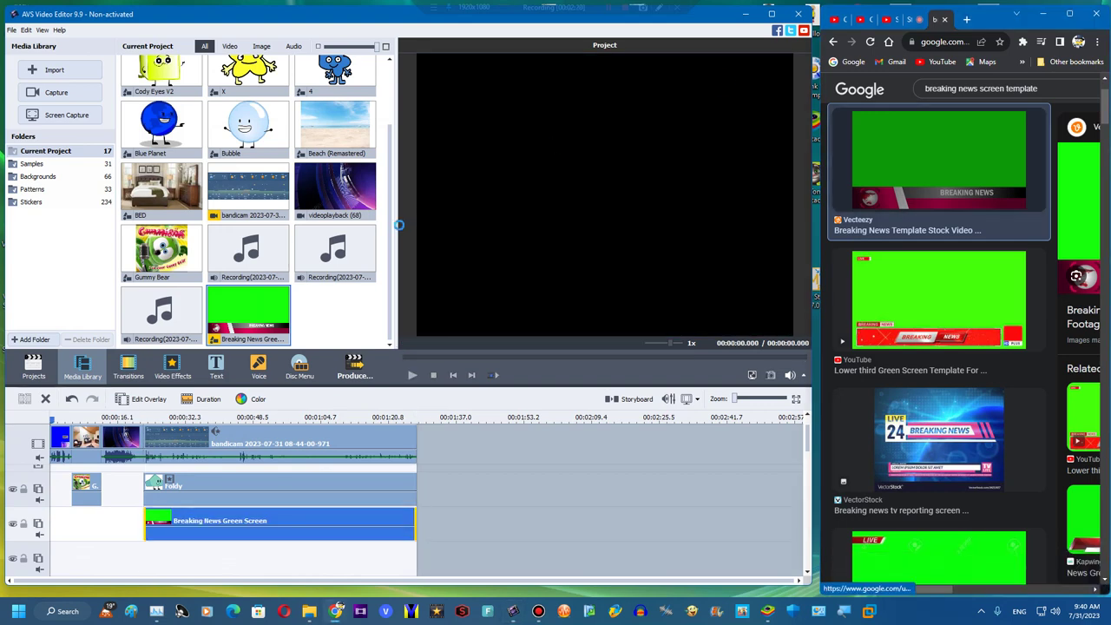
Chromakey the green out of the Breaking News overlay at strength 100, enlarge it to full frame width and align its banner with the frame's lower edge
{"action": "double_click", "coordinate": [490, 296]}
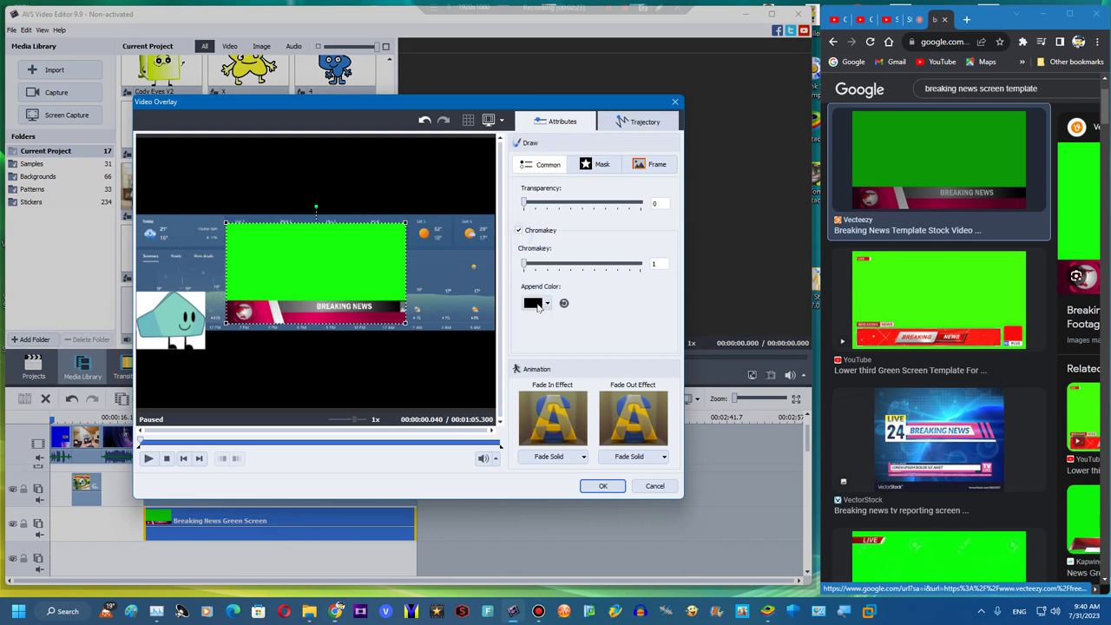
{"action": "left_click", "coordinate": [538, 304]}
{"action": "left_click", "coordinate": [584, 347]}
{"action": "left_click_drag", "start_coordinate": [519, 262], "coordinate": [534, 268]}
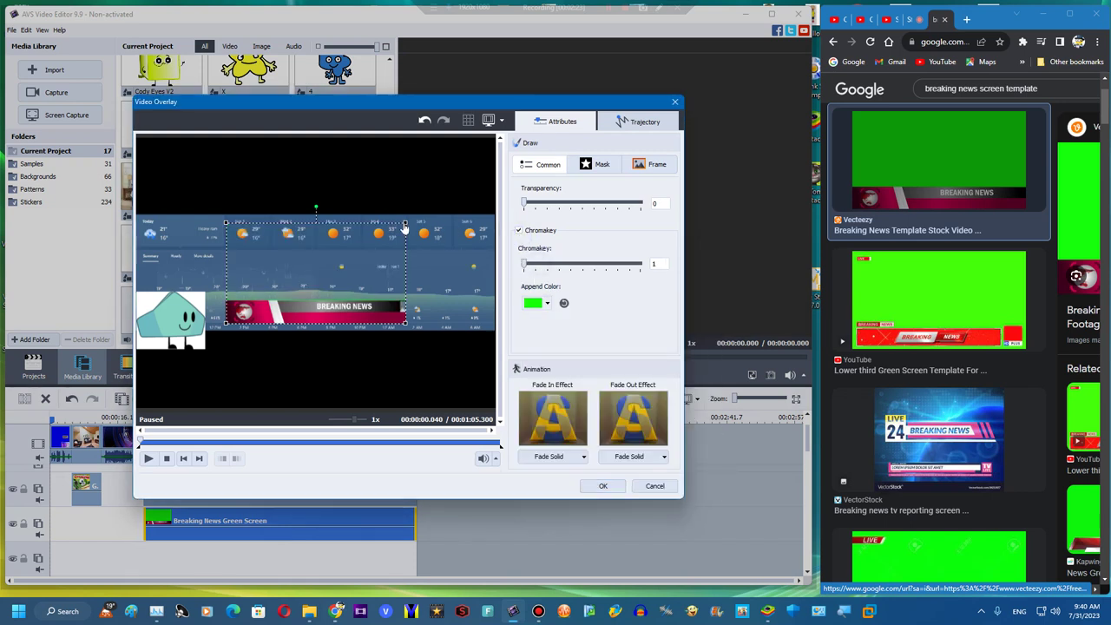
{"action": "left_click_drag", "start_coordinate": [404, 227], "coordinate": [505, 196]}
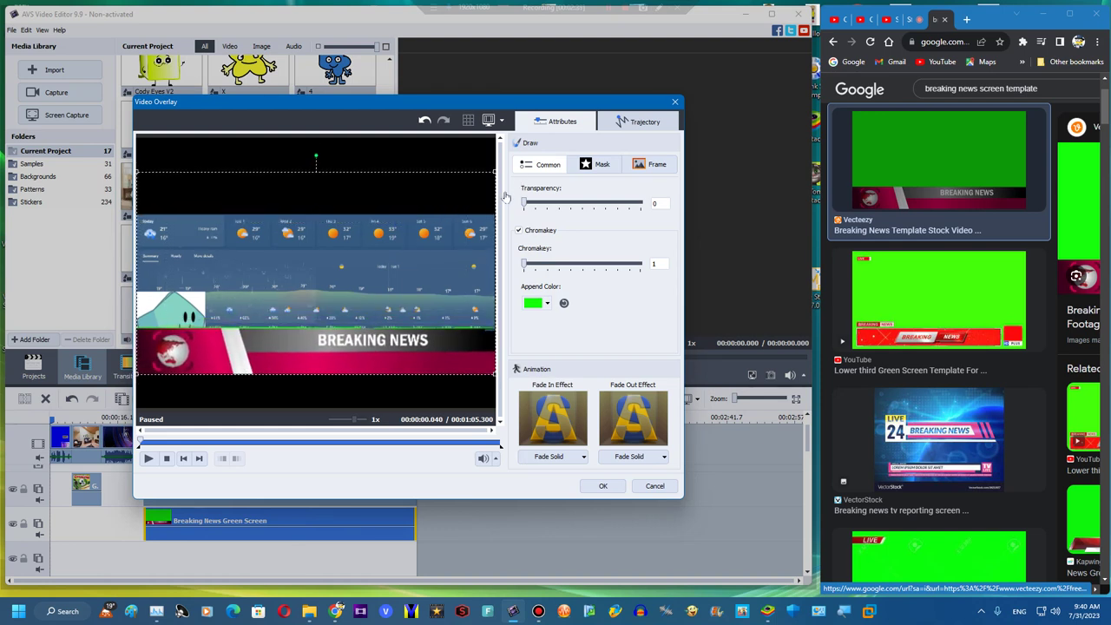
{"action": "left_click_drag", "start_coordinate": [375, 340], "coordinate": [381, 372]}
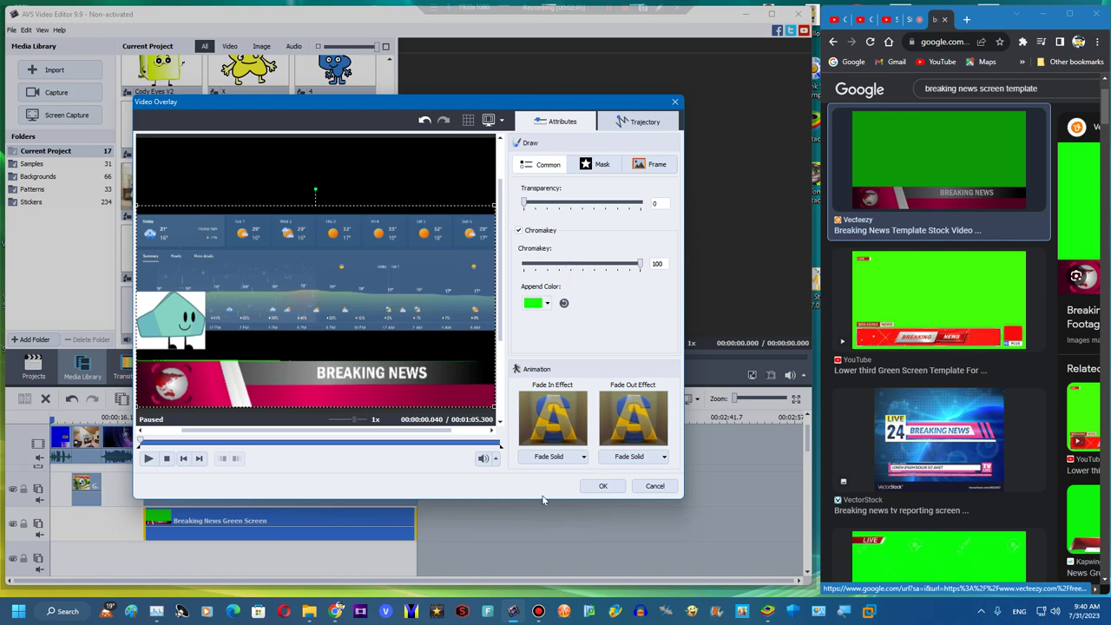
{"action": "left_click", "coordinate": [597, 487]}
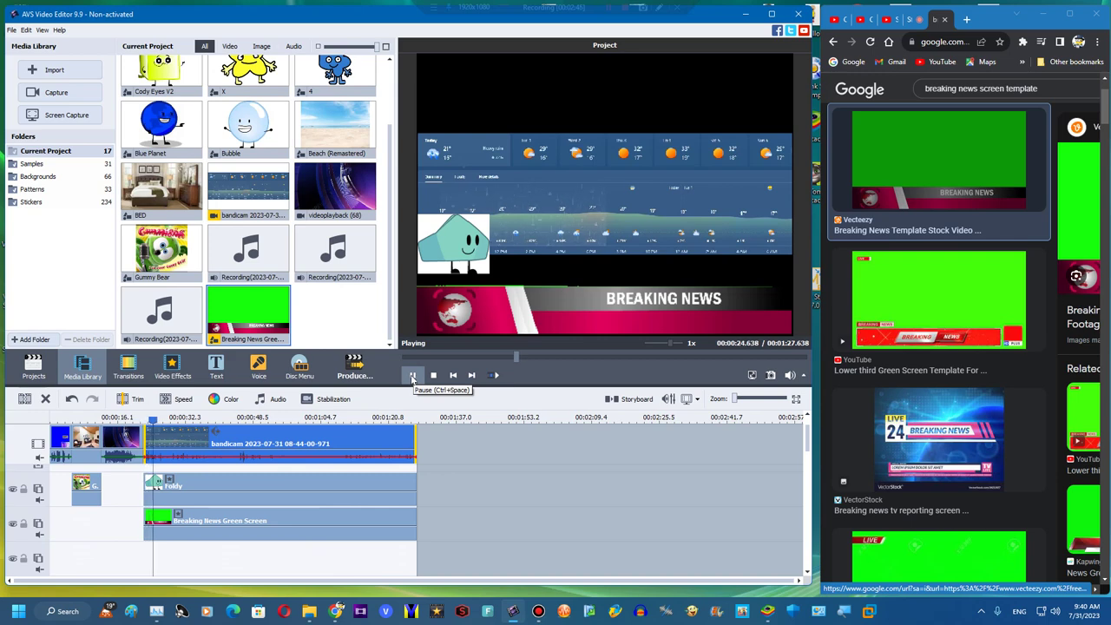
Duplicate the Happy Mother's Day living room picture, move the copy after the weather clip and extend it to about 2:26
{"action": "left_click", "coordinate": [75, 450]}
{"action": "right_click", "coordinate": [76, 451]}
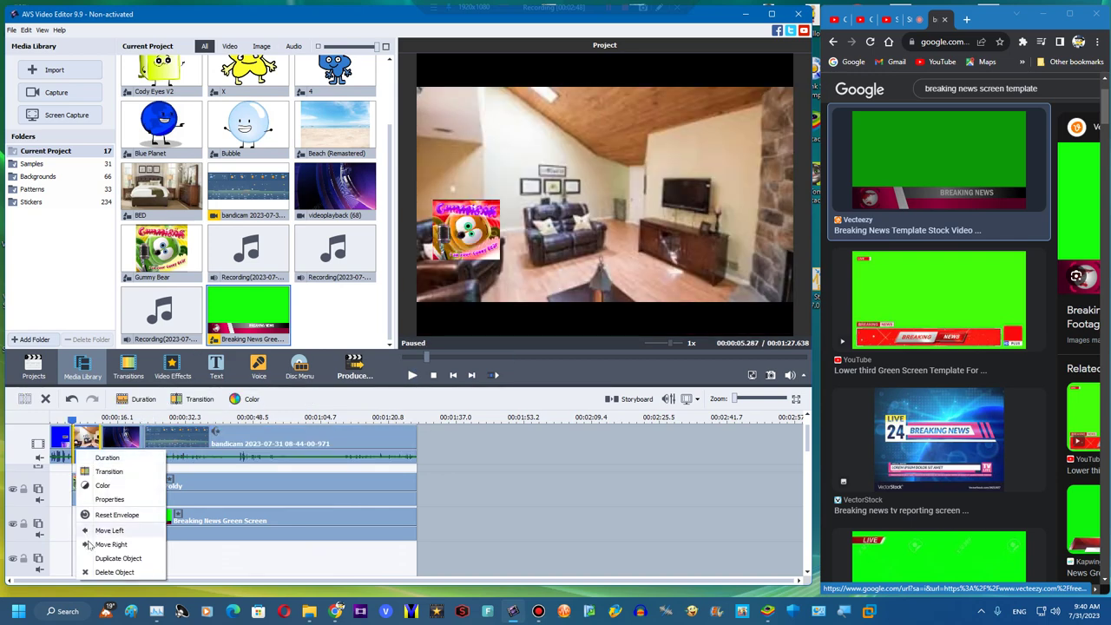
{"action": "left_click", "coordinate": [95, 564]}
{"action": "left_click_drag", "start_coordinate": [111, 450], "coordinate": [455, 458]}
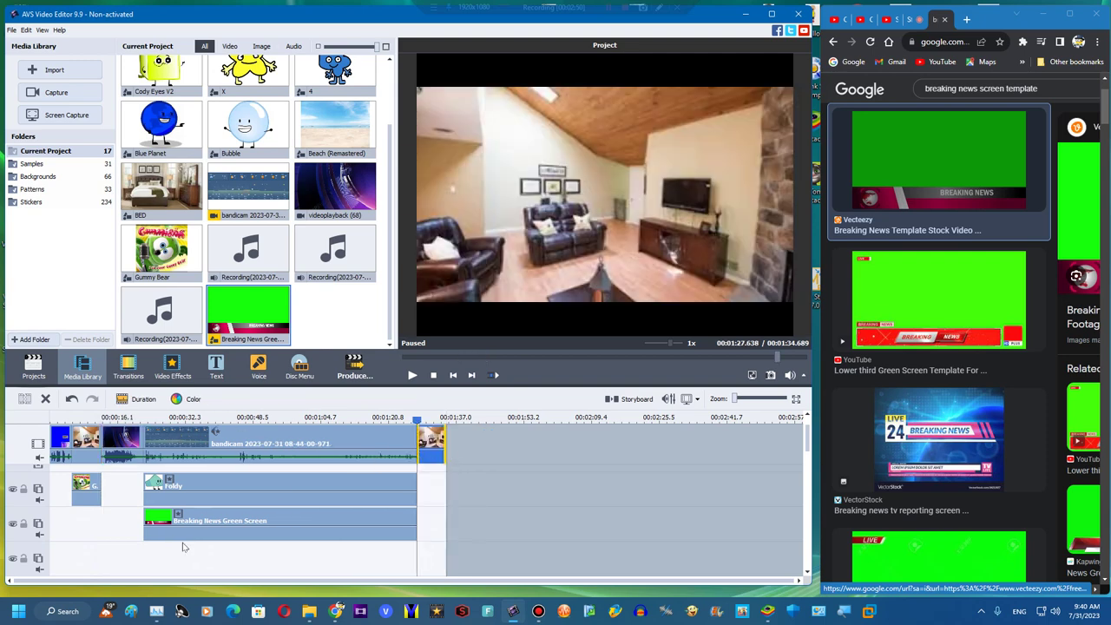
{"action": "mouse_move", "coordinate": [111, 615]}
{"action": "left_click_drag", "start_coordinate": [446, 435], "coordinate": [661, 435]}
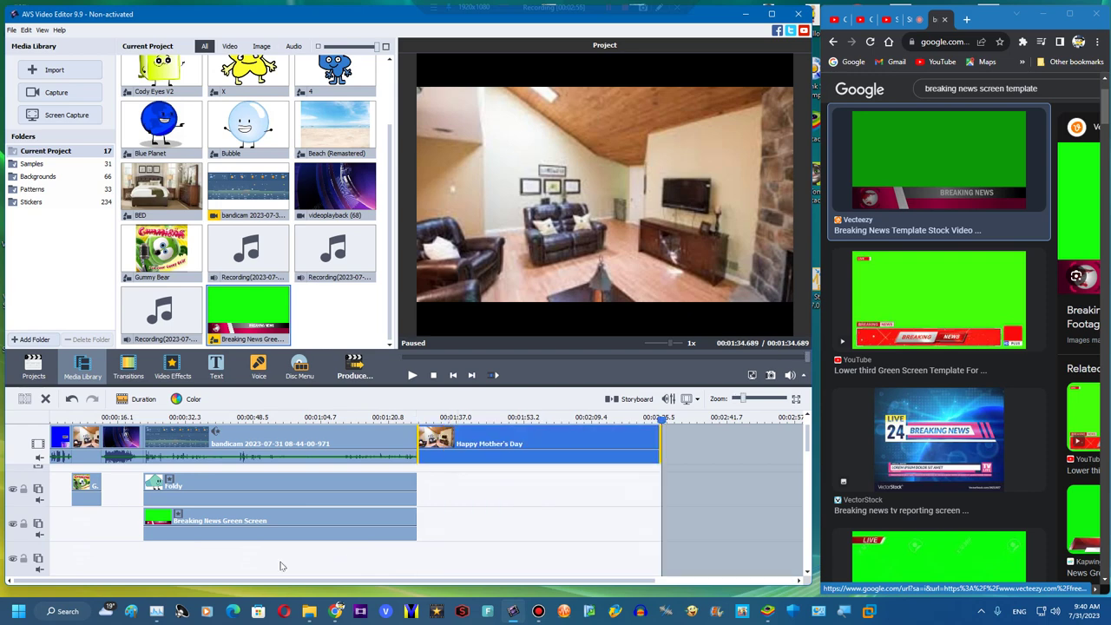
Duplicate the Gummy Bear overlay, move the copy beneath the new living room picture and stretch it to the same length
{"action": "right_click", "coordinate": [88, 480]}
{"action": "left_click", "coordinate": [109, 567]}
{"action": "left_click_drag", "start_coordinate": [117, 490], "coordinate": [642, 484]}
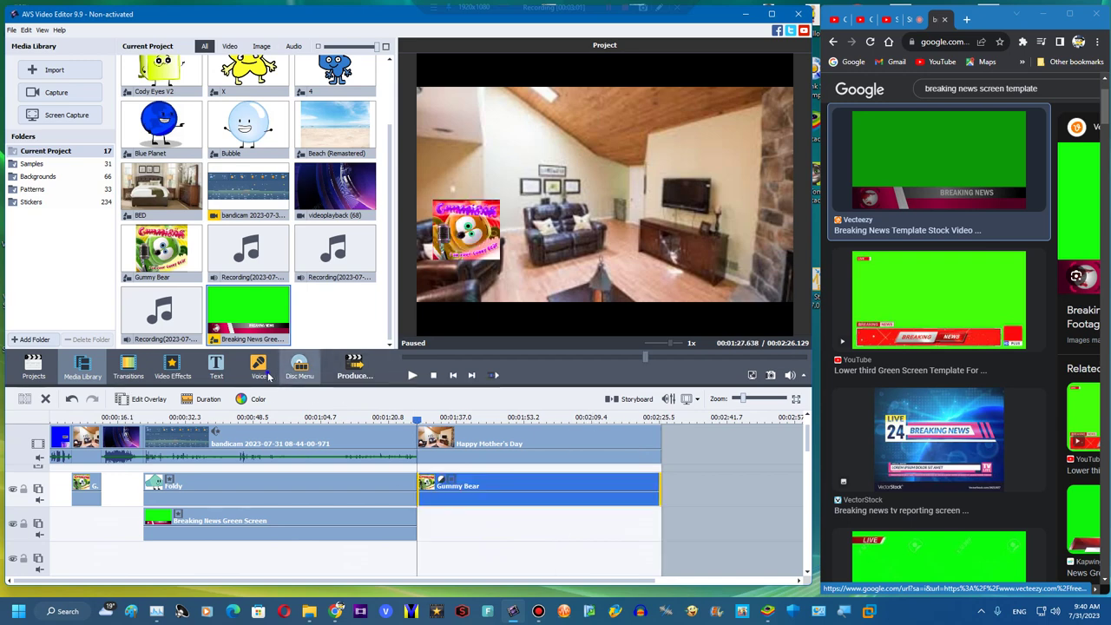
Record a voice clip starting at the beginning of the second living room scene
{"action": "left_click", "coordinate": [265, 372]}
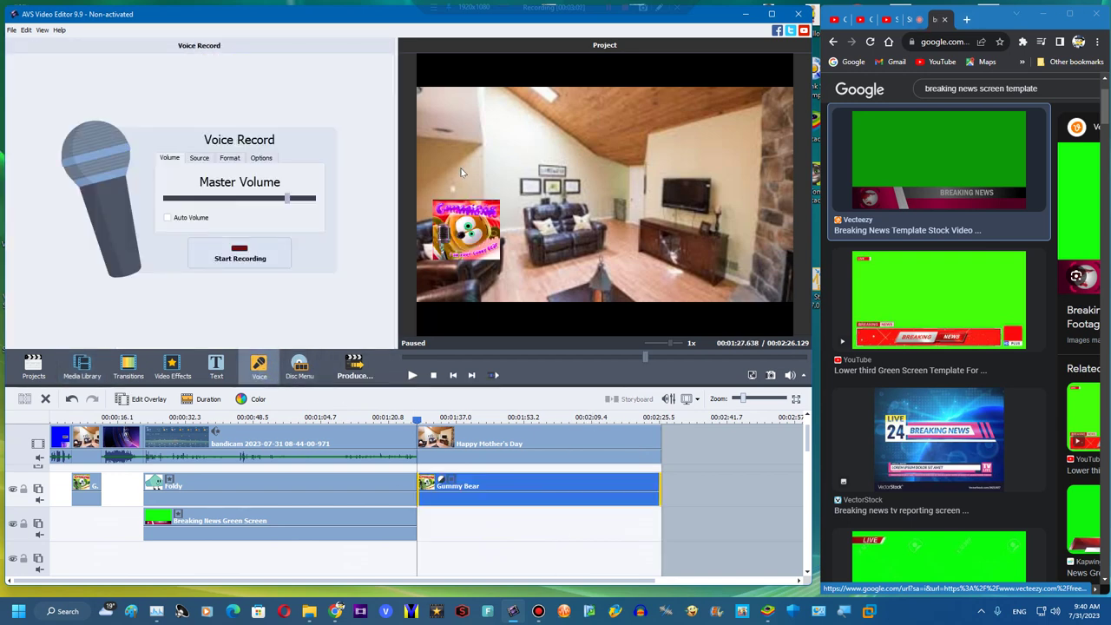
{"action": "left_click", "coordinate": [236, 257]}
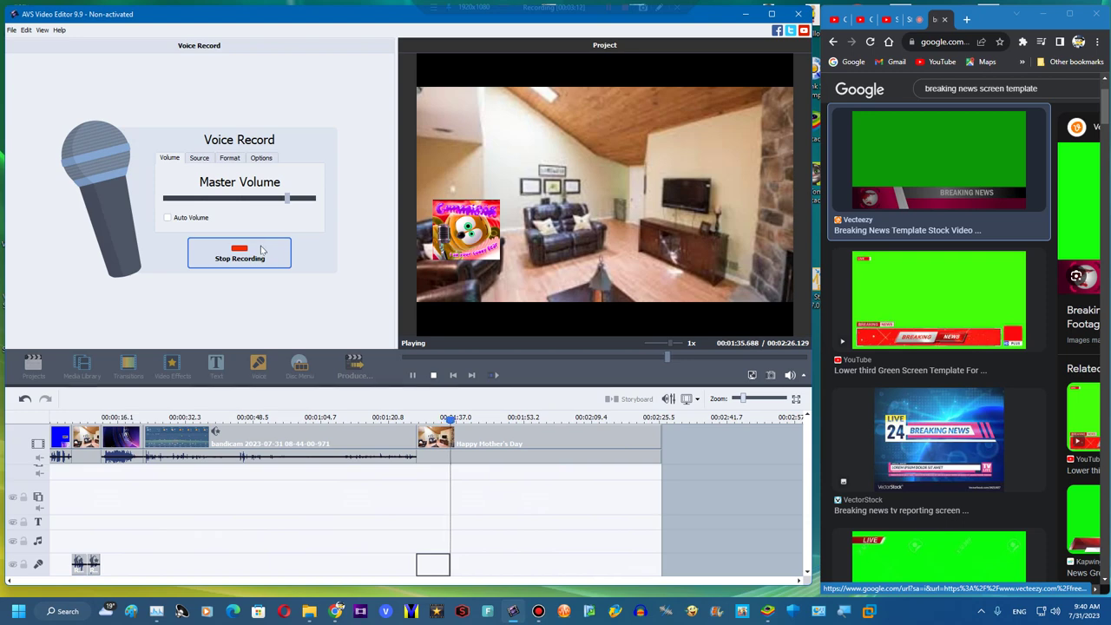
{"action": "left_click", "coordinate": [237, 255]}
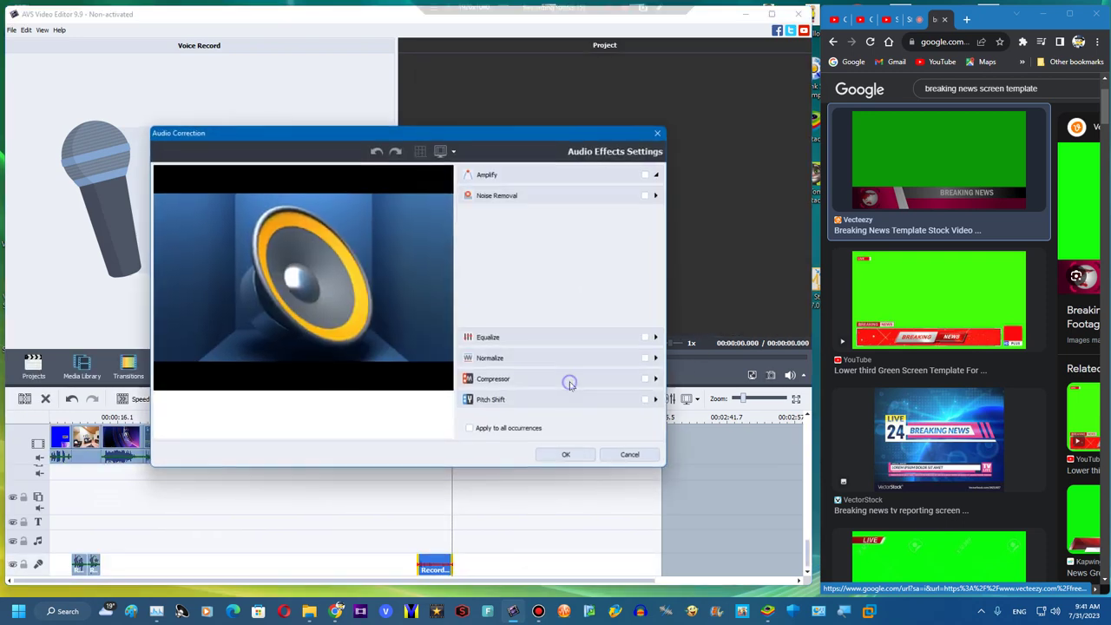
Apply Pitch Shift at rate 108 to the new voice recording
{"action": "left_click", "coordinate": [568, 382]}
{"action": "left_click", "coordinate": [576, 396]}
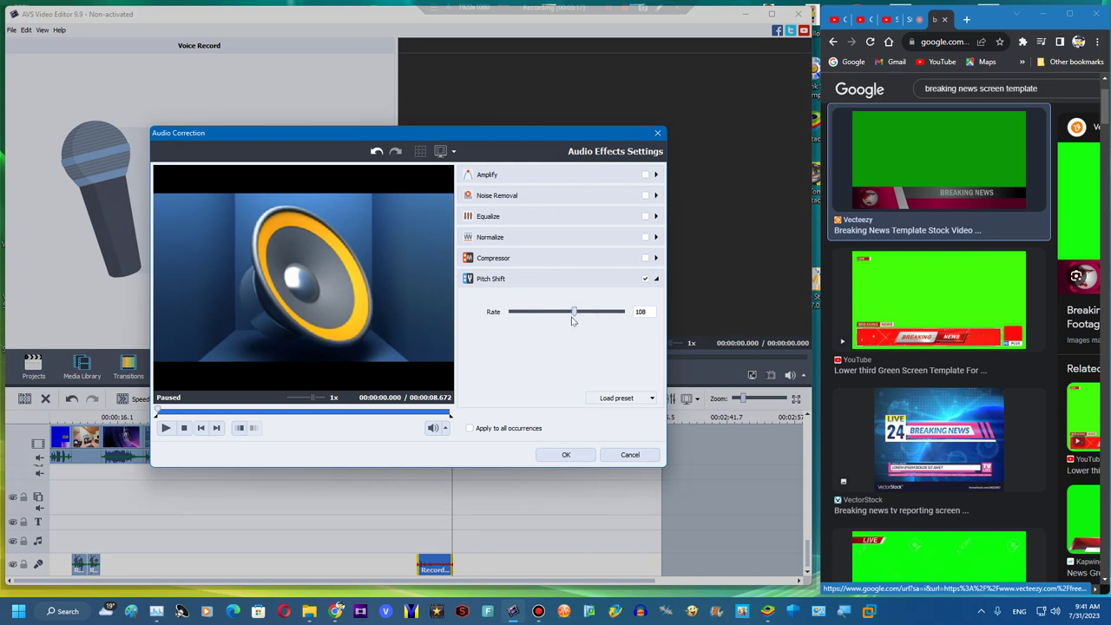
{"action": "left_click", "coordinate": [566, 454]}
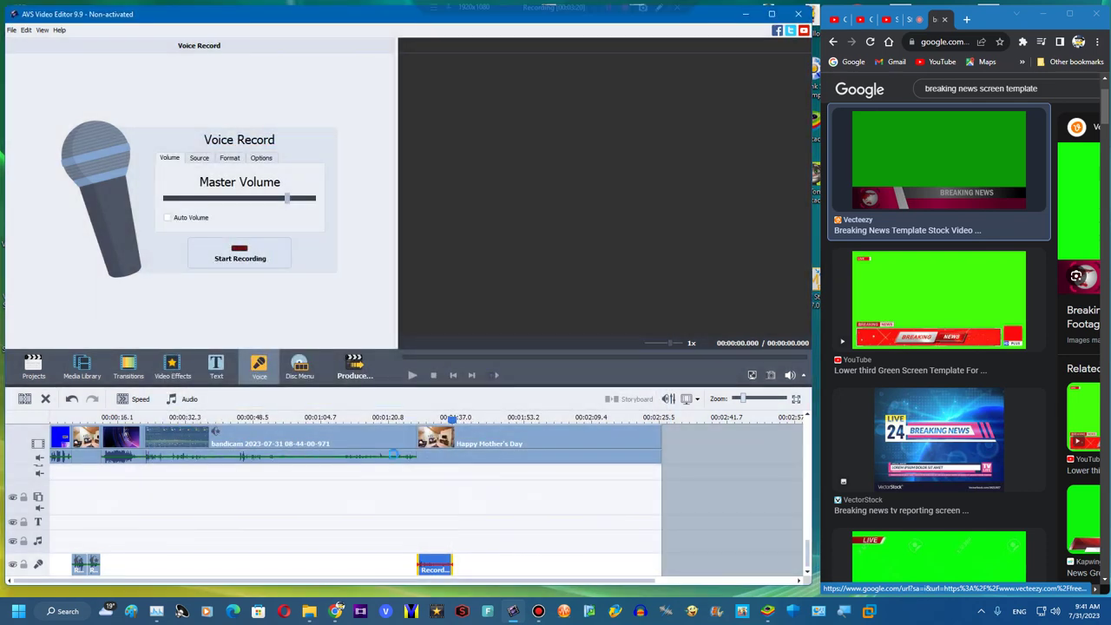
Preview the second living room scene and trim its picture and Gummy Bear overlay to the end of the voice recording
{"action": "key", "text": "space"}
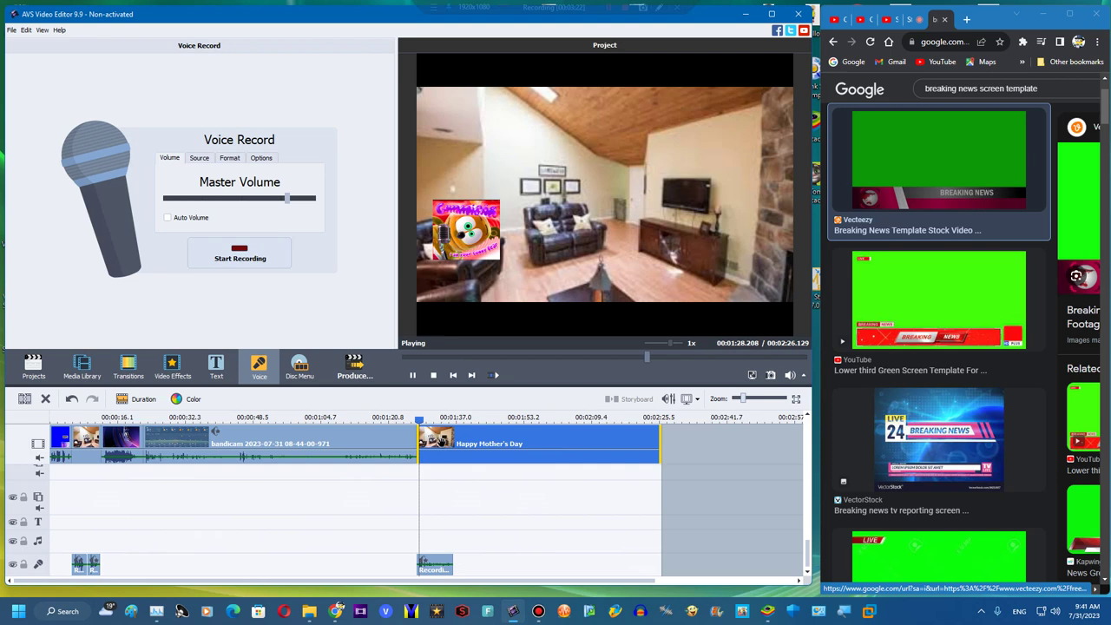
{"action": "left_click", "coordinate": [427, 424]}
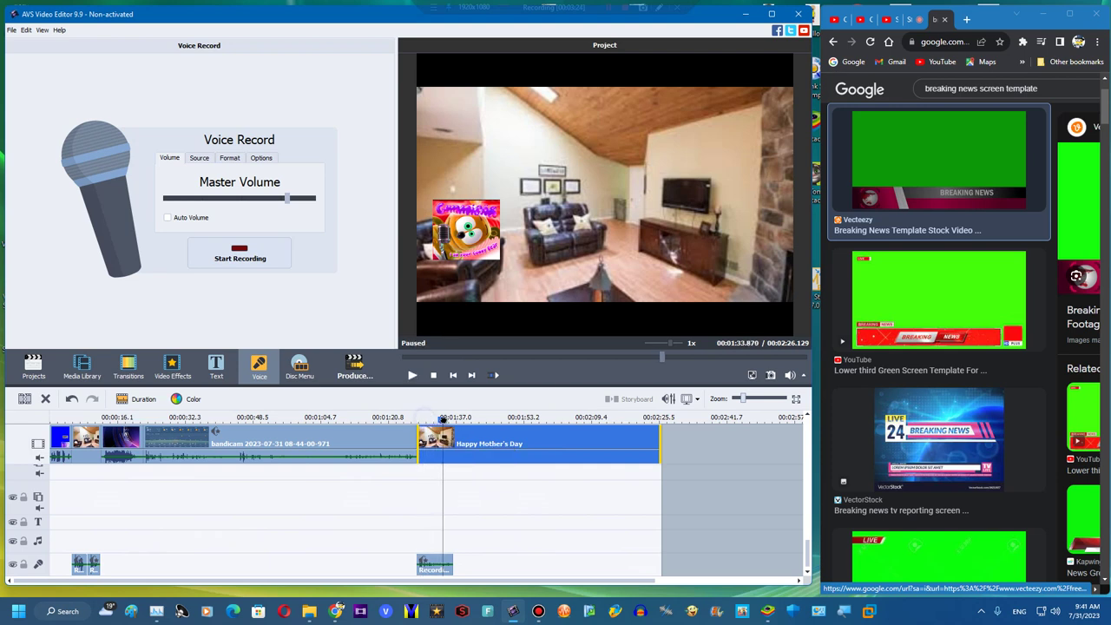
{"action": "left_click", "coordinate": [45, 398]}
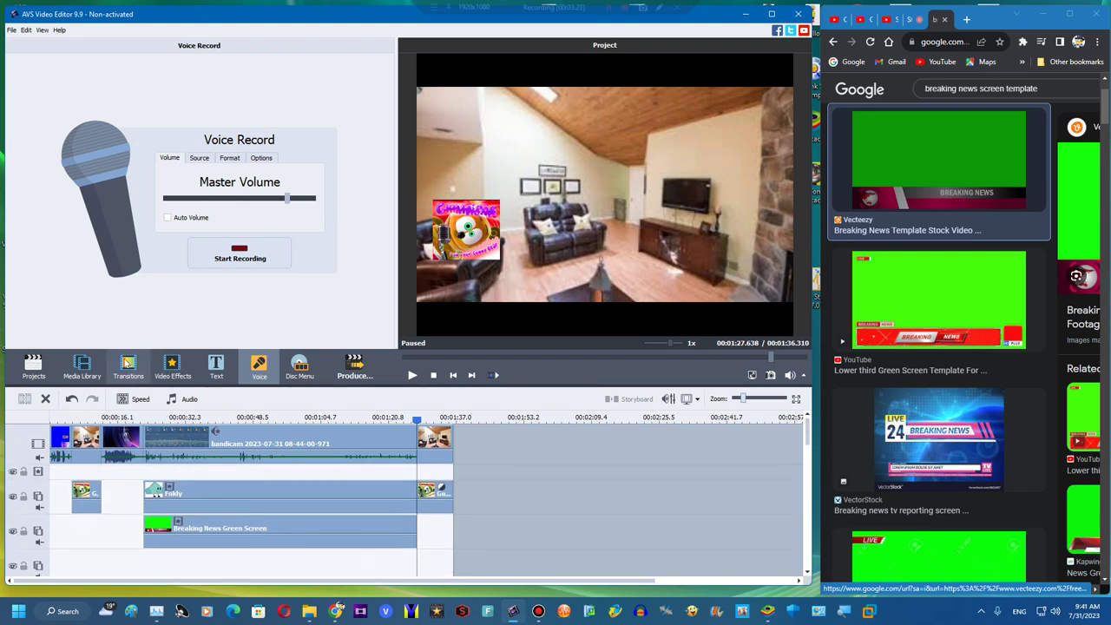
Append the BED picture after the second living room scene and extend it to about 2:17
{"action": "left_click", "coordinate": [81, 369]}
{"action": "left_click_drag", "start_coordinate": [495, 427], "coordinate": [496, 432]}
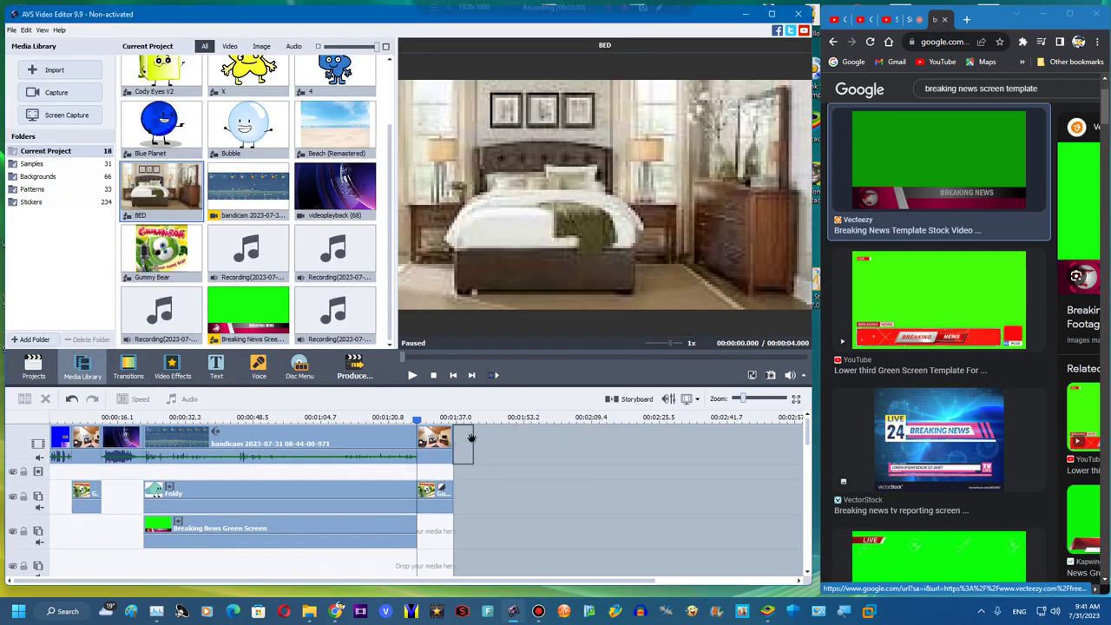
{"action": "scroll", "coordinate": [391, 230], "scroll_direction": "up", "scroll_amount": 3}
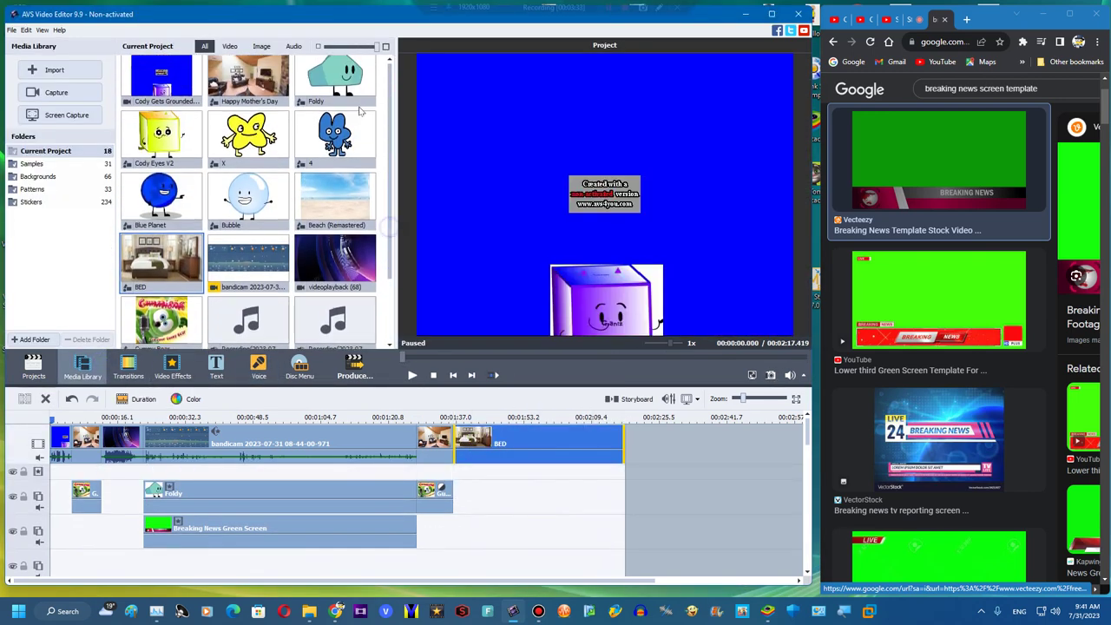
Add the Cody Eyes V2 overlay across the BED scene and extend both the picture and the overlay to about 2:36
{"action": "left_click_drag", "start_coordinate": [161, 143], "coordinate": [609, 500]}
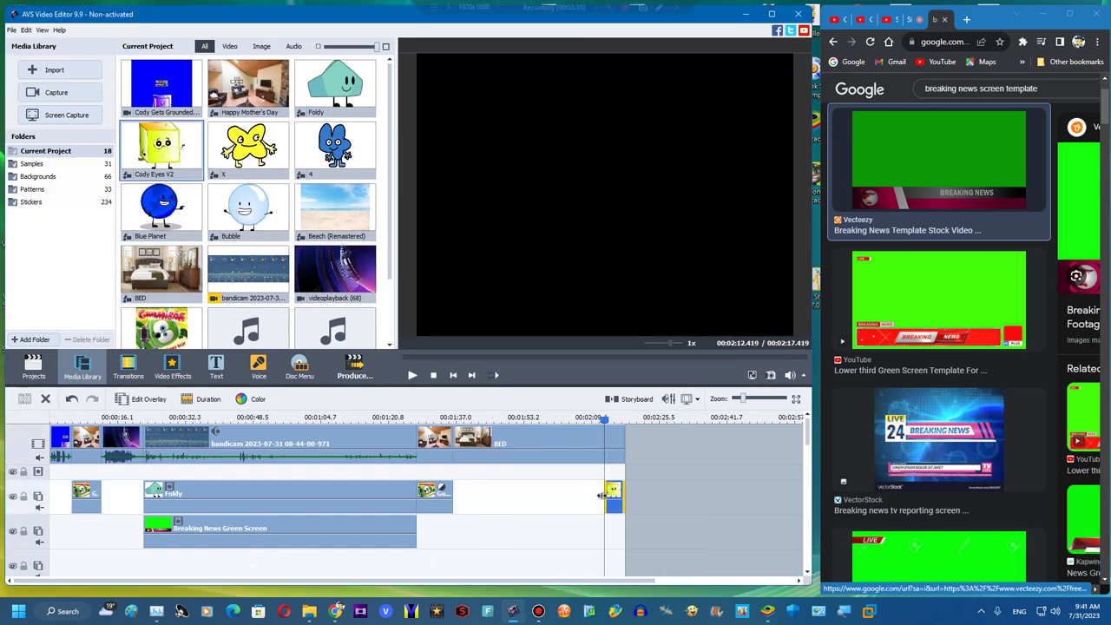
{"action": "left_click_drag", "start_coordinate": [623, 441], "coordinate": [701, 441]}
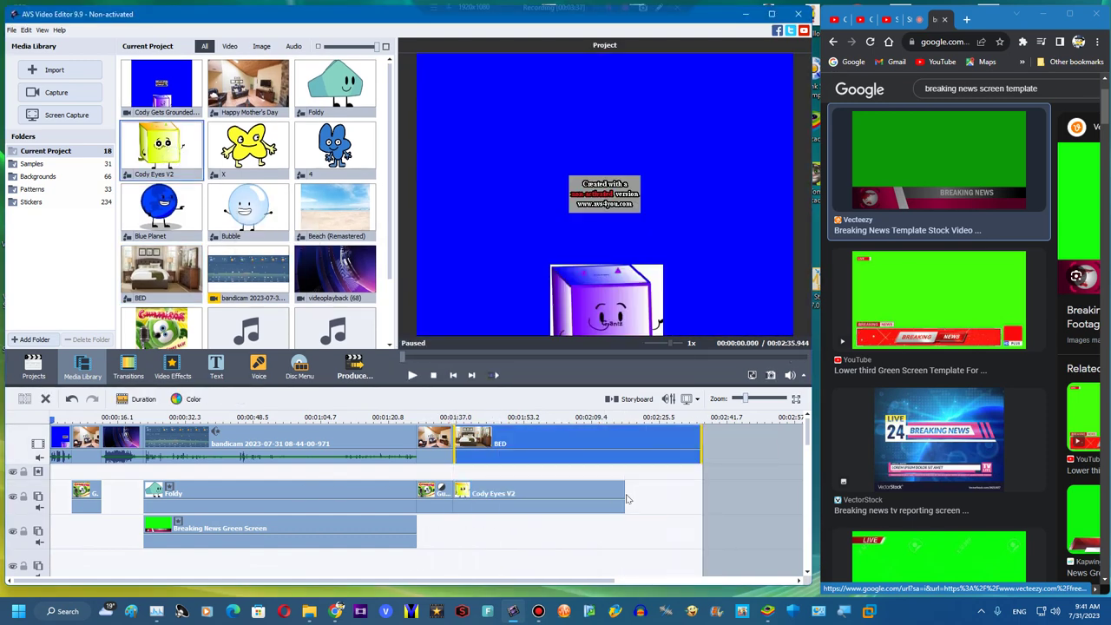
{"action": "left_click_drag", "start_coordinate": [681, 487], "coordinate": [701, 488]}
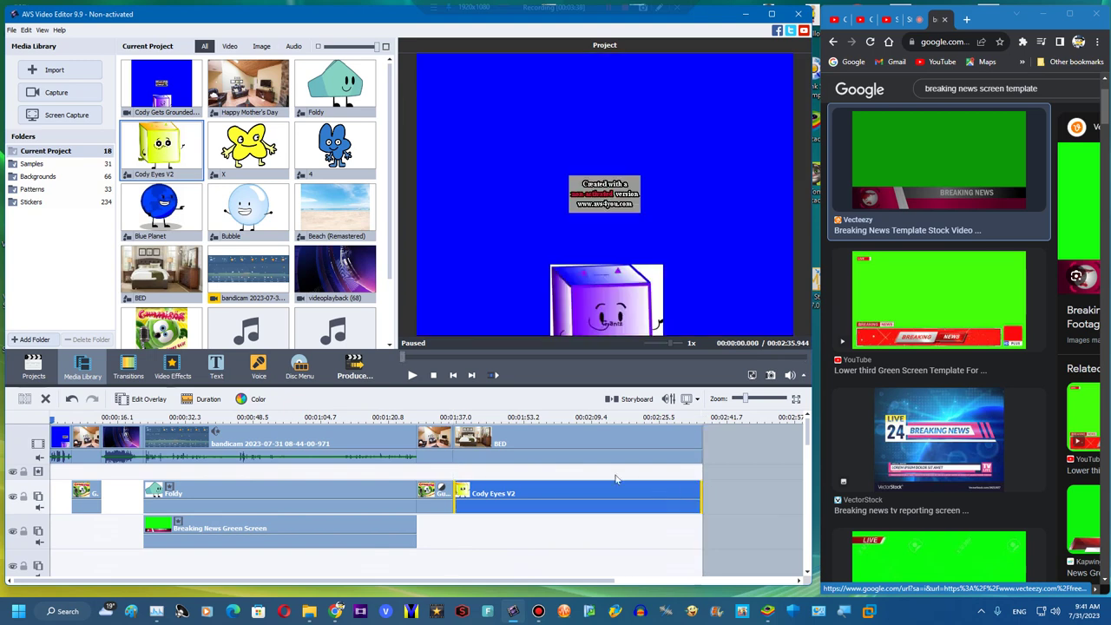
Shift the hue of the Cody Eyes V2 overlay with Color Correction so the yellow cube turns purple
{"action": "left_click", "coordinate": [363, 431]}
{"action": "left_click", "coordinate": [472, 447]}
{"action": "left_click", "coordinate": [474, 470]}
{"action": "left_click", "coordinate": [477, 493]}
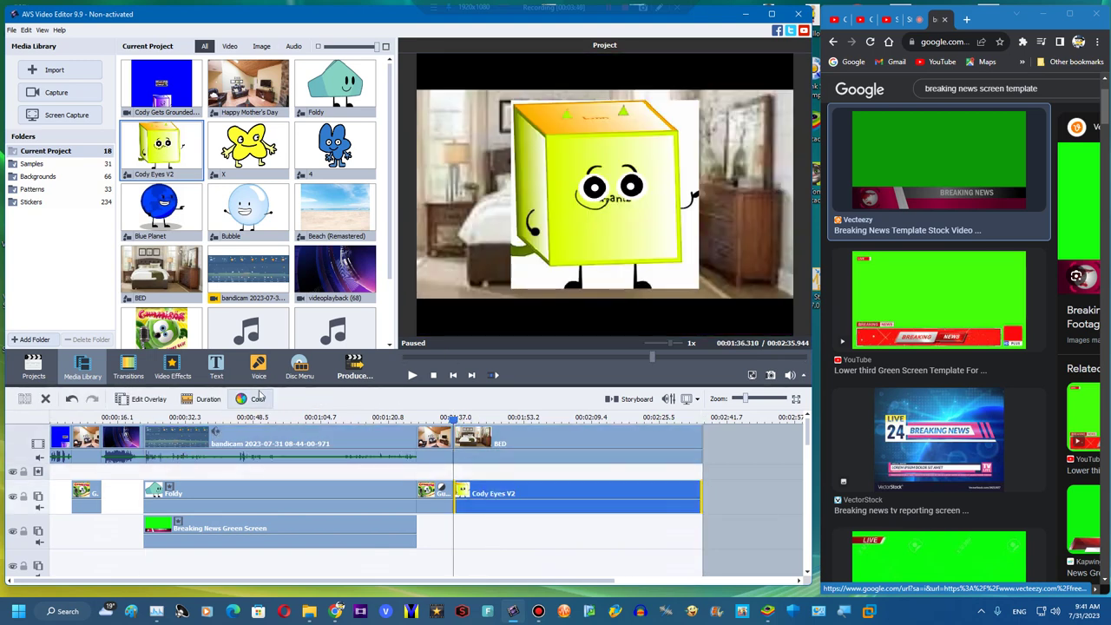
{"action": "left_click", "coordinate": [258, 400]}
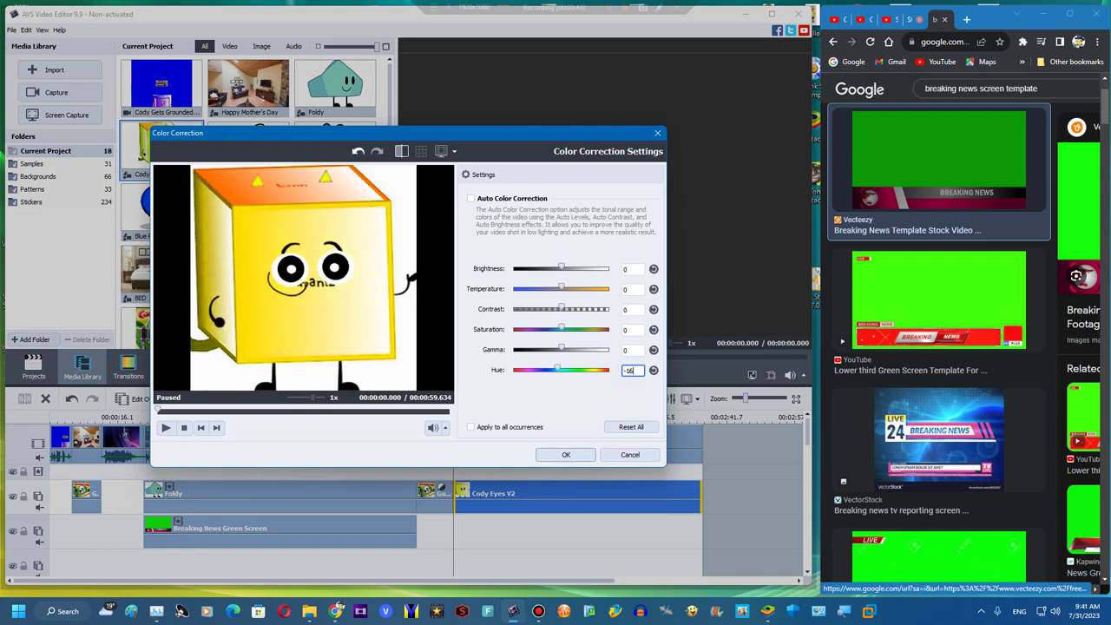
{"action": "left_click", "coordinate": [566, 456]}
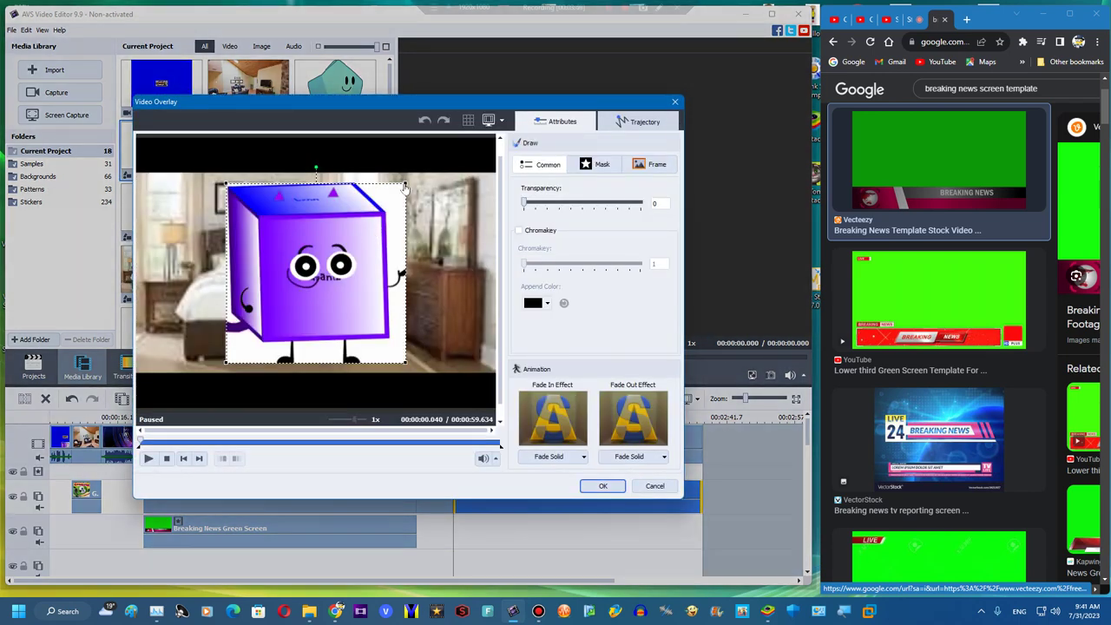
Shrink the purple cube overlay, rotate it onto its side and place it on the bed near the pillows
{"action": "left_click_drag", "start_coordinate": [405, 187], "coordinate": [343, 248]}
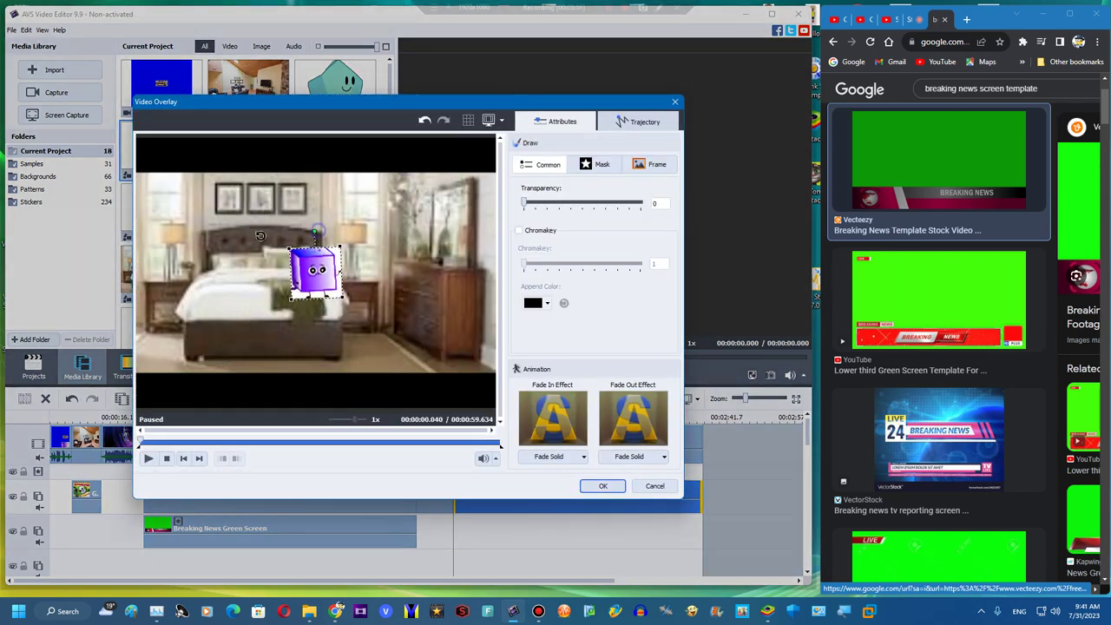
{"action": "left_click_drag", "start_coordinate": [260, 235], "coordinate": [245, 265]}
{"action": "left_click_drag", "start_coordinate": [318, 270], "coordinate": [241, 266]}
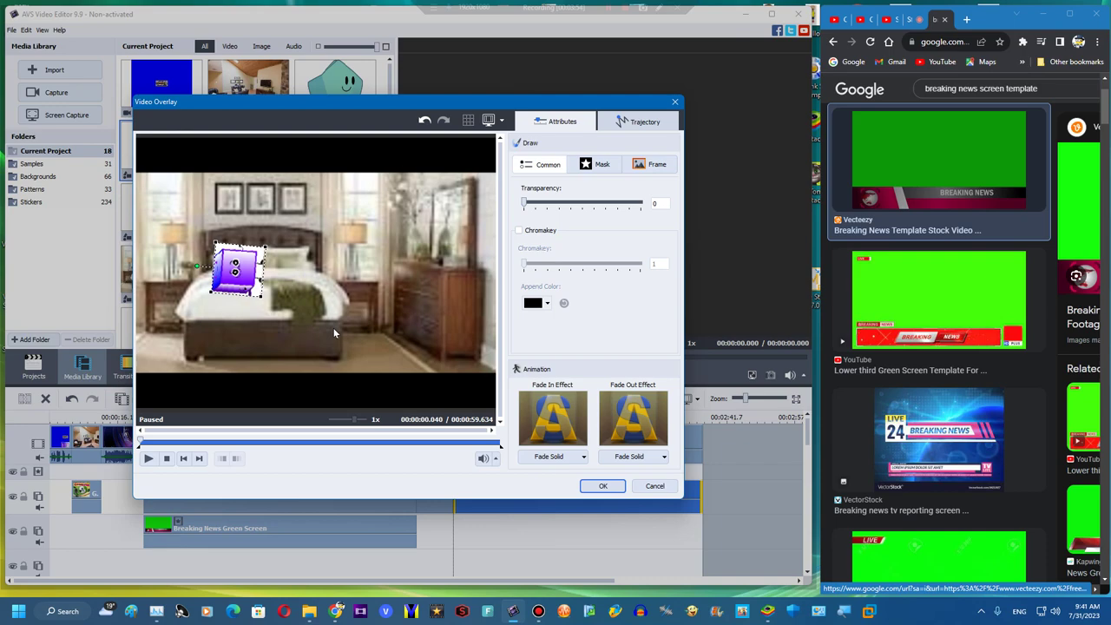
{"action": "left_click", "coordinate": [604, 486]}
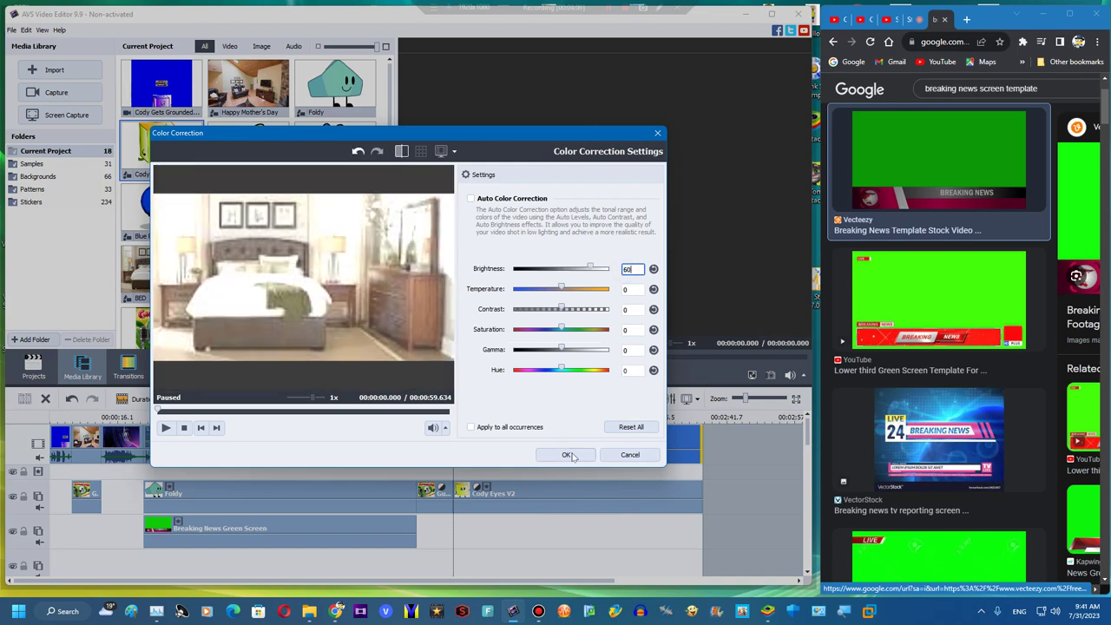
Set the BED picture's brightness to 60 and add a Color Exchange effect spanning the whole BED scene
{"action": "left_click", "coordinate": [565, 454]}
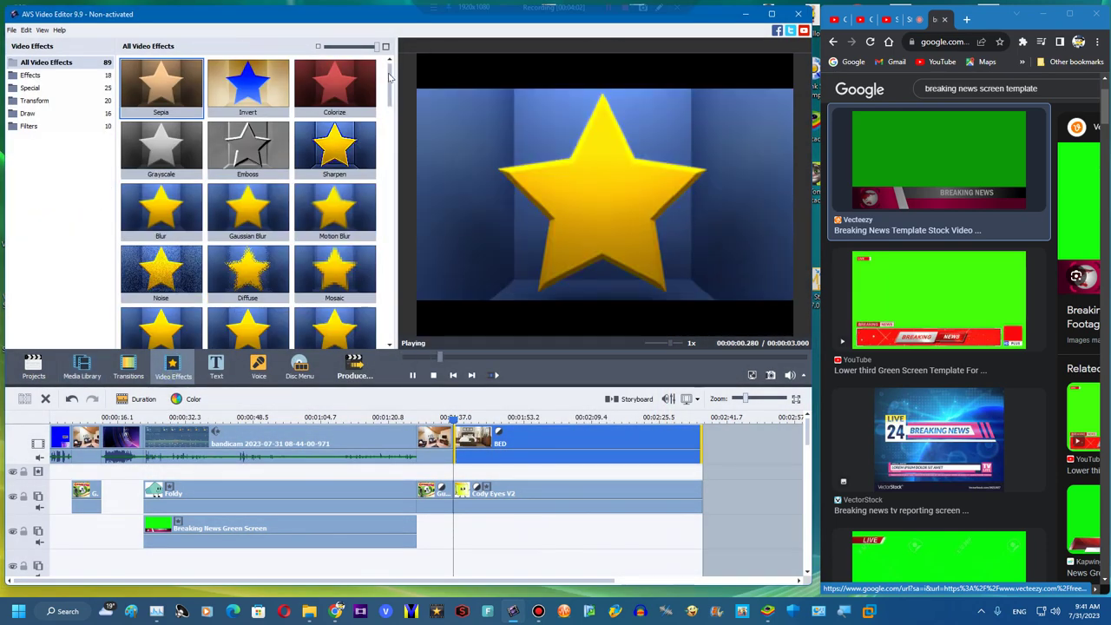
{"action": "scroll", "coordinate": [272, 162], "scroll_direction": "down", "scroll_amount": 5}
{"action": "left_click_drag", "start_coordinate": [248, 95], "coordinate": [486, 474]}
{"action": "left_click_drag", "start_coordinate": [704, 473], "coordinate": [700, 472]}
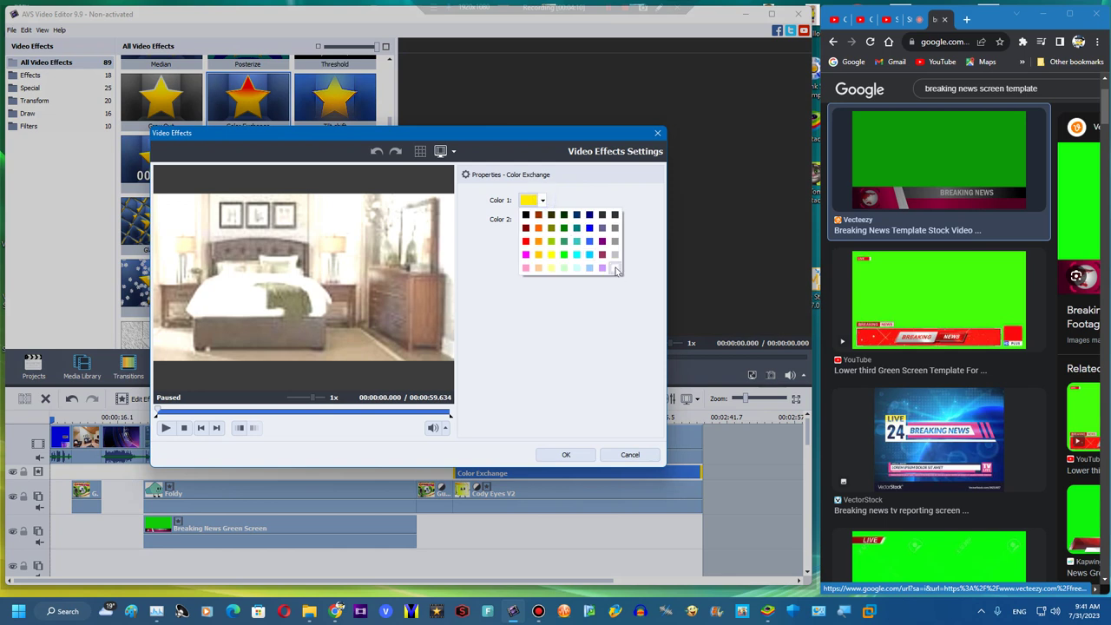
Configure the Color Exchange effect to replace white with medium gray
{"action": "left_click", "coordinate": [548, 230]}
{"action": "left_click", "coordinate": [544, 219]}
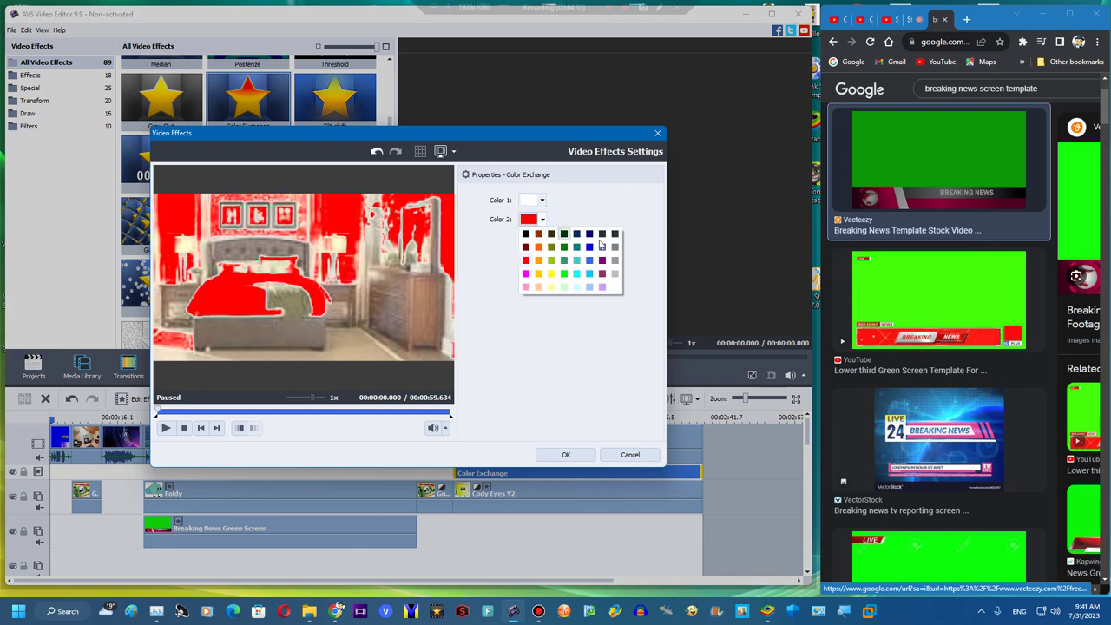
{"action": "left_click", "coordinate": [614, 234]}
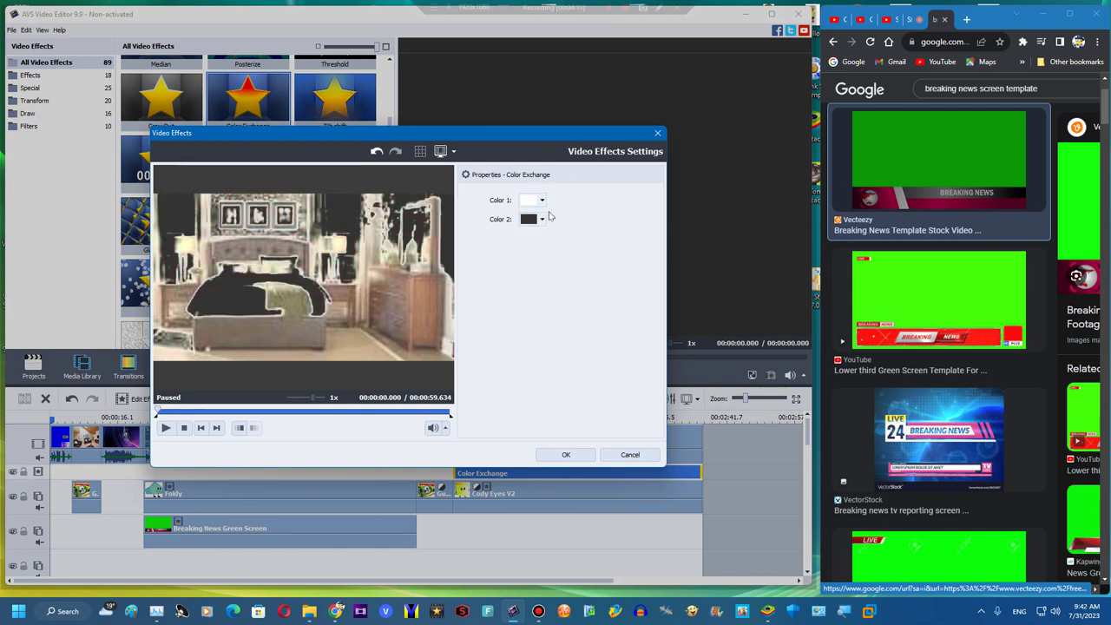
{"action": "left_click", "coordinate": [544, 219]}
{"action": "left_click", "coordinate": [615, 260]}
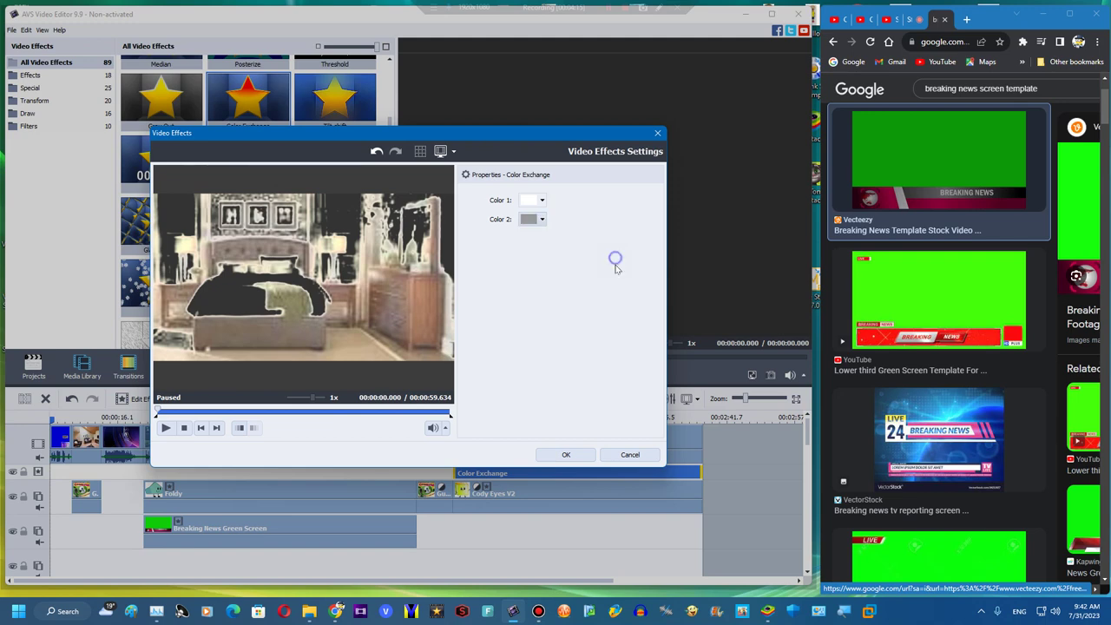
{"action": "left_click", "coordinate": [564, 455]}
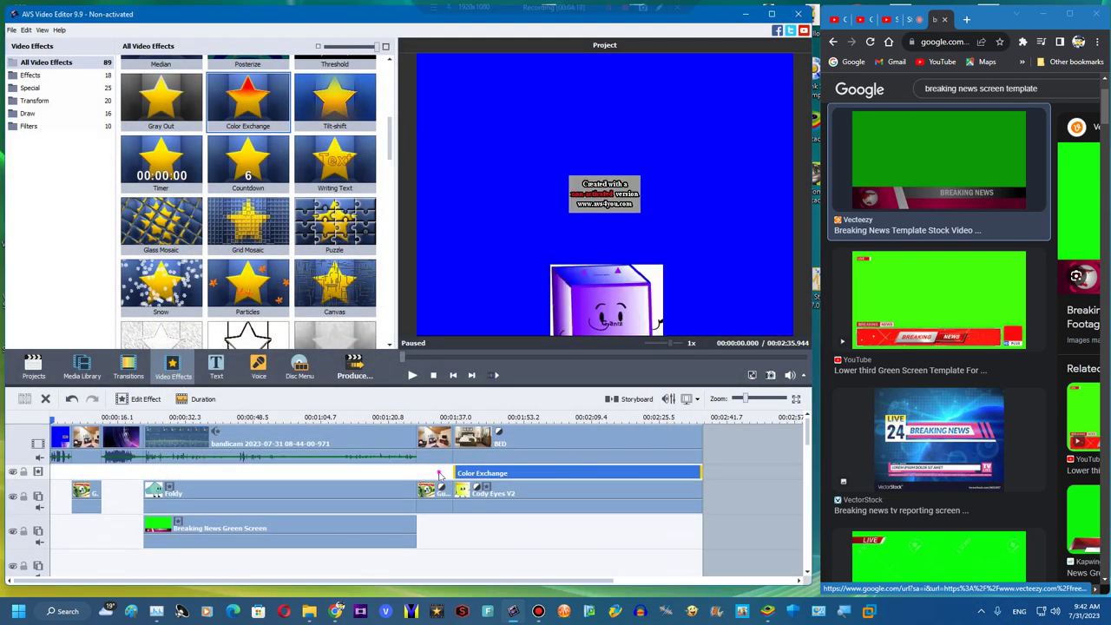
Add a second video effects line and place a duplicate of the Color Exchange effect on it across the BED scene
{"action": "right_click", "coordinate": [443, 474]}
{"action": "left_click", "coordinate": [468, 524]}
{"action": "right_click", "coordinate": [486, 484]}
{"action": "right_click", "coordinate": [484, 473]}
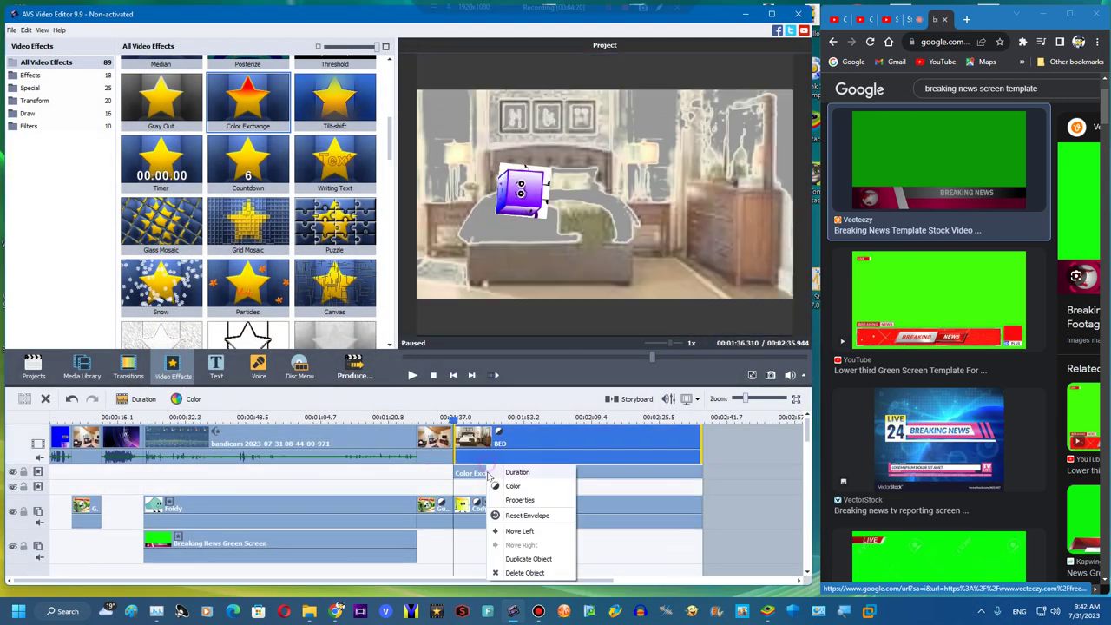
{"action": "left_click", "coordinate": [523, 538]}
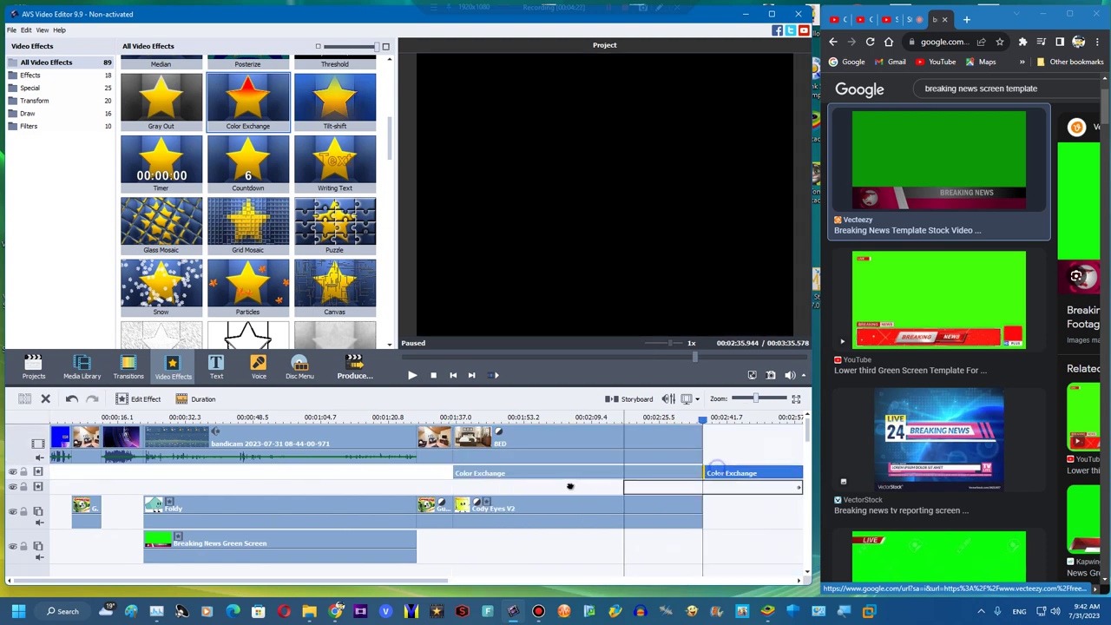
{"action": "left_click_drag", "start_coordinate": [717, 473], "coordinate": [457, 487]}
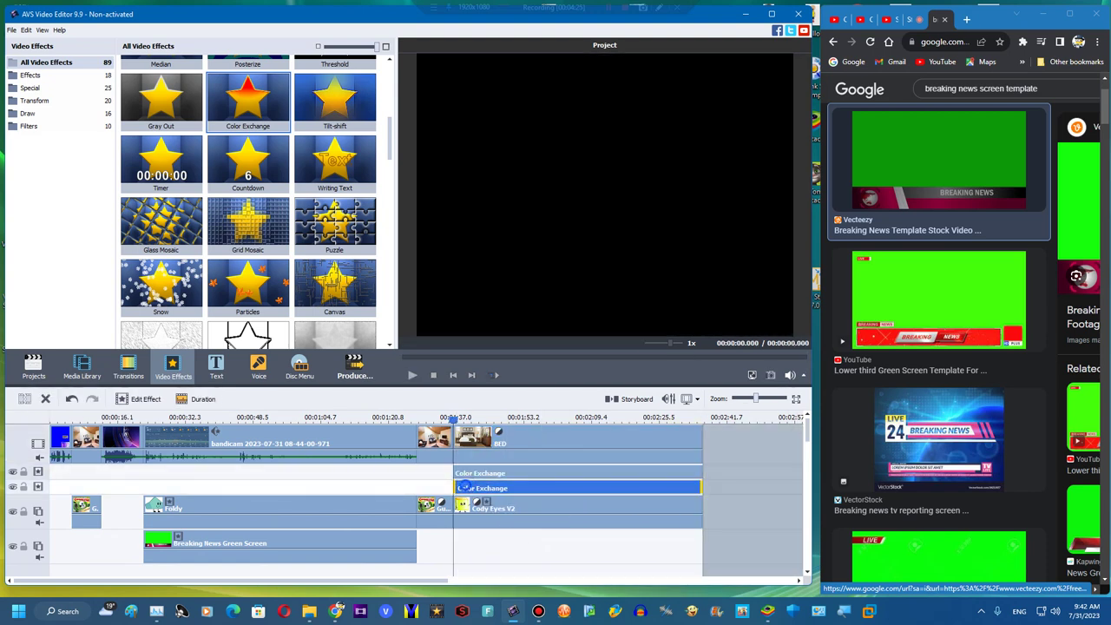
Set the duplicate Color Exchange effect to replace the dark gray sampled from the preview with black
{"action": "double_click", "coordinate": [521, 487]}
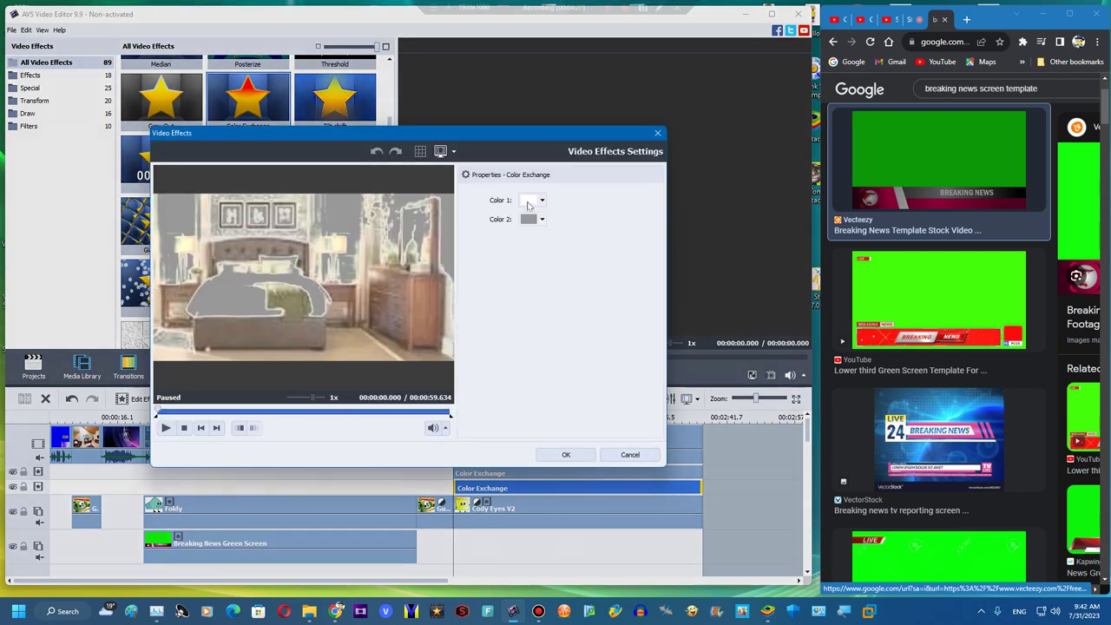
{"action": "left_click", "coordinate": [528, 196]}
{"action": "left_click", "coordinate": [557, 208]}
{"action": "left_click", "coordinate": [529, 199]}
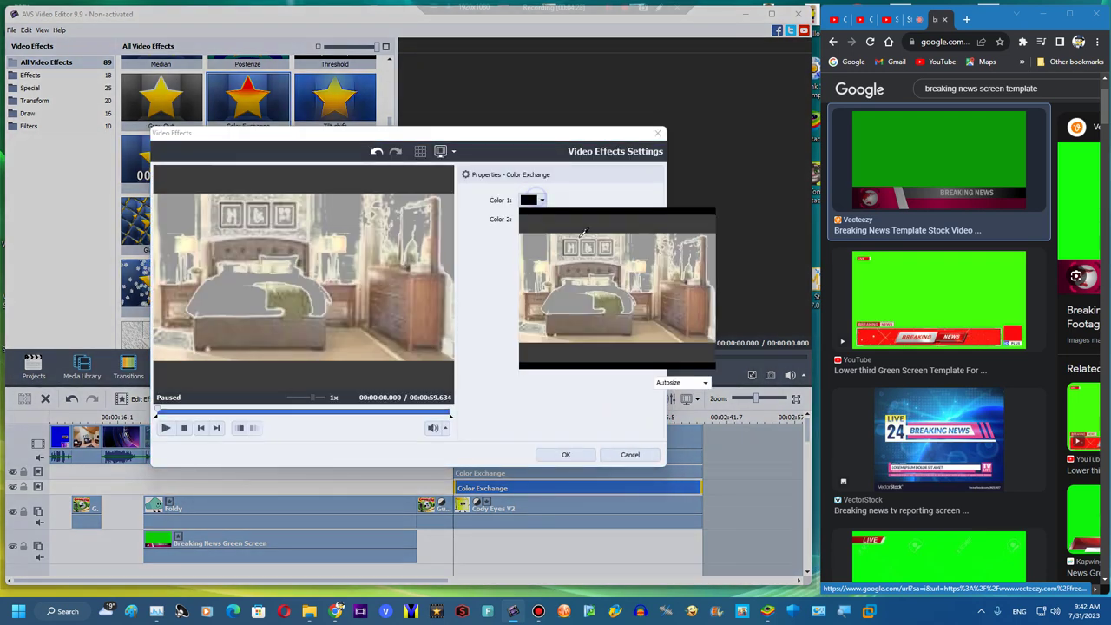
{"action": "left_click", "coordinate": [568, 220]}
{"action": "left_click", "coordinate": [544, 221]}
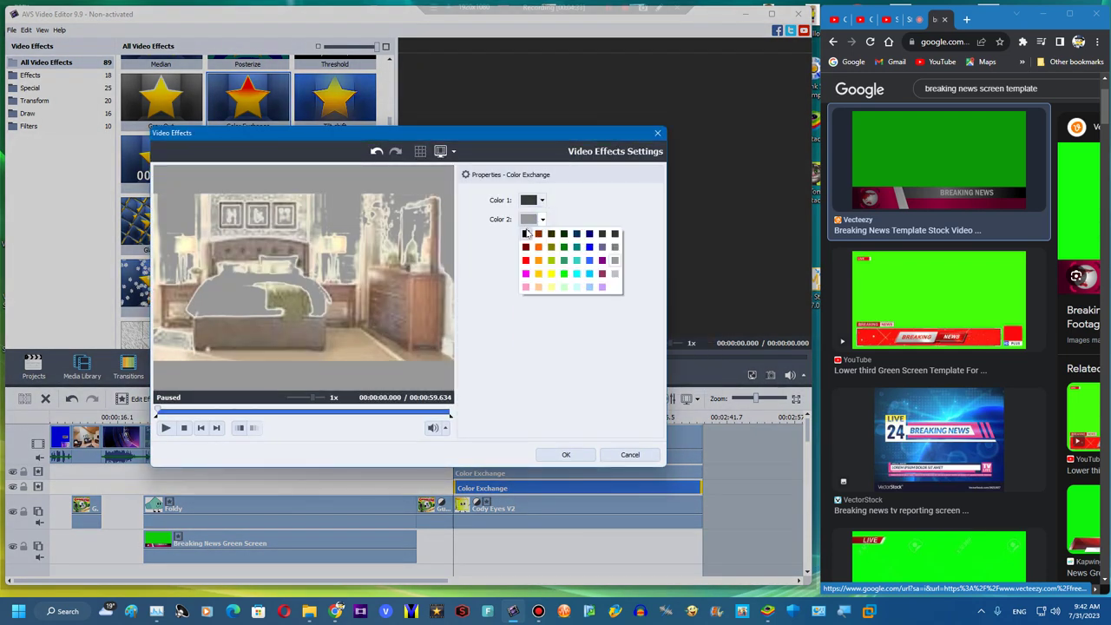
{"action": "left_click", "coordinate": [527, 231]}
{"action": "left_click", "coordinate": [565, 455]}
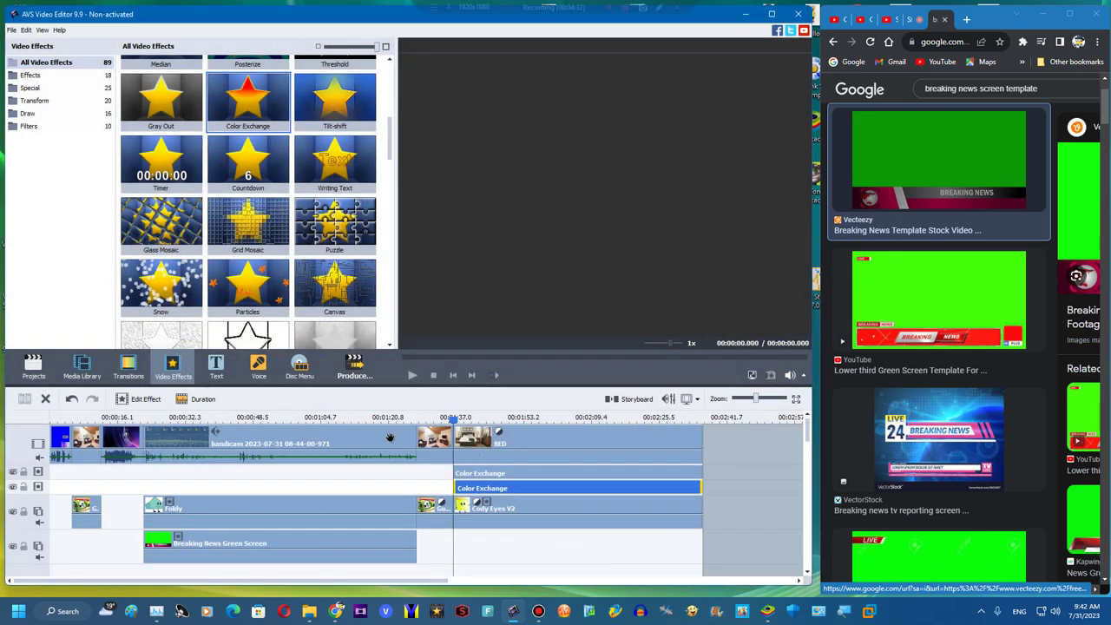
Add the Tropic title to the text track at the start of the BED scene and extend it to the scene's end
{"action": "left_click", "coordinate": [259, 366]}
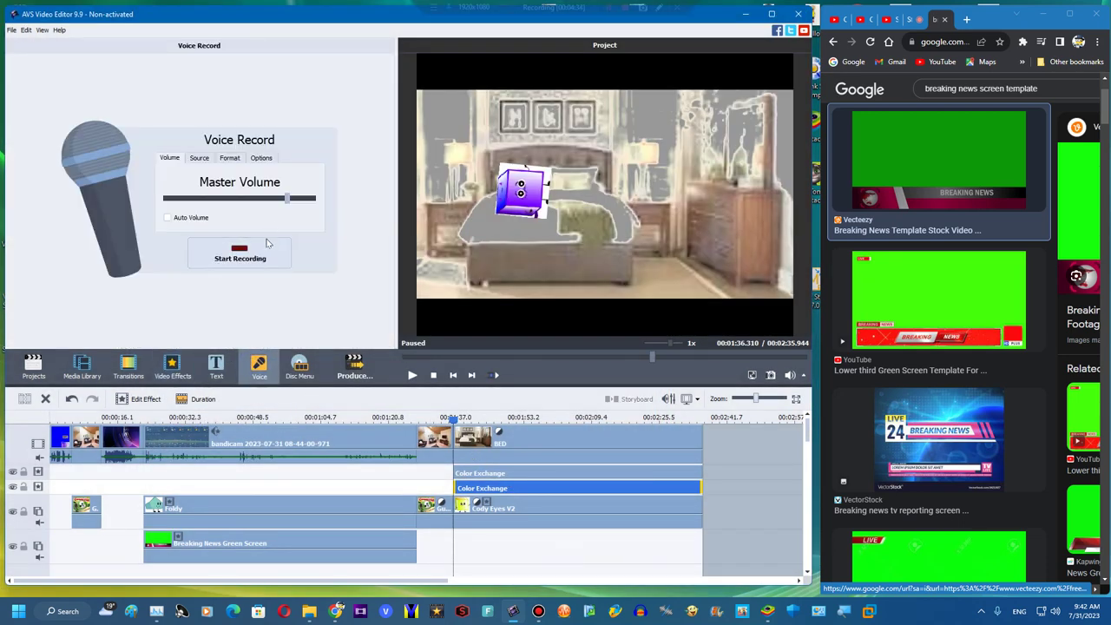
{"action": "scroll", "coordinate": [161, 470], "scroll_direction": "down", "scroll_amount": 5}
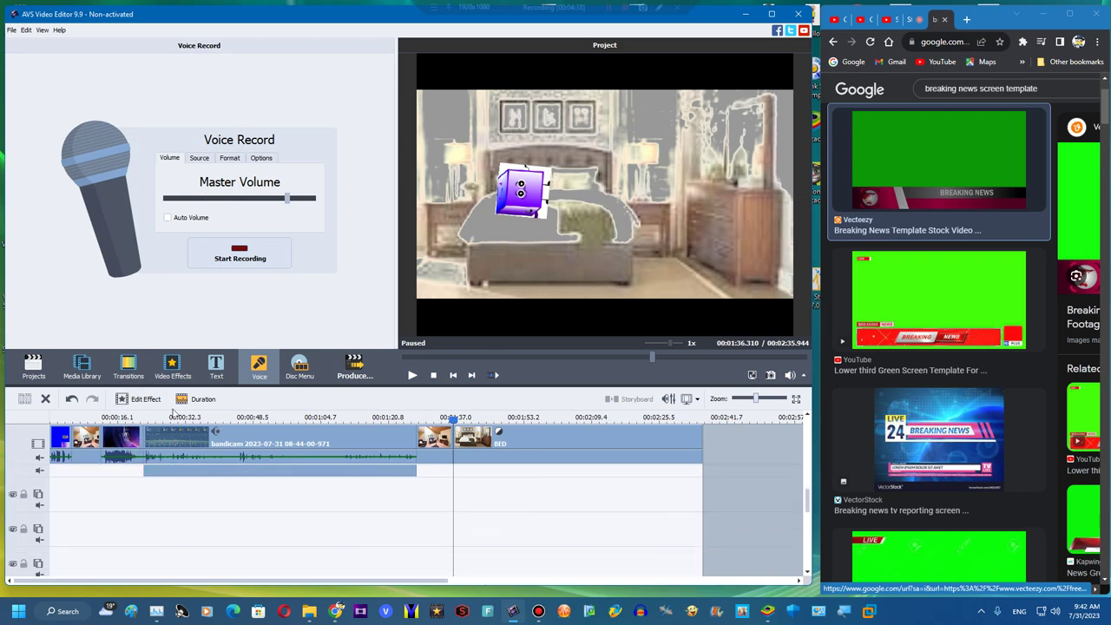
{"action": "scroll", "coordinate": [173, 474], "scroll_direction": "down", "scroll_amount": 3}
{"action": "left_click", "coordinate": [216, 368]}
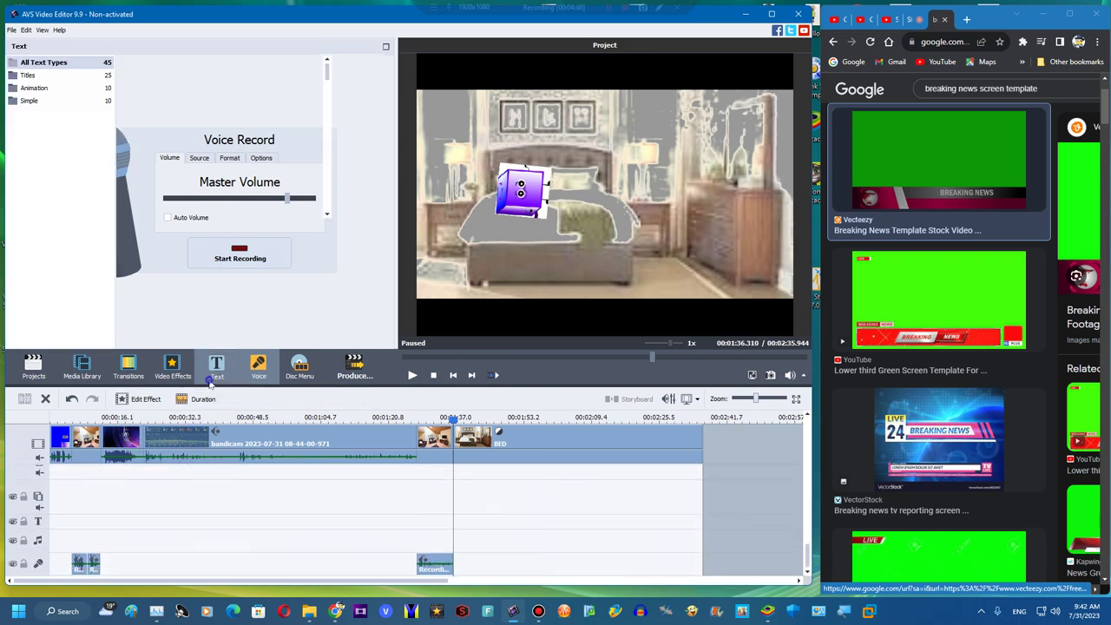
{"action": "left_click_drag", "start_coordinate": [253, 153], "coordinate": [705, 525]}
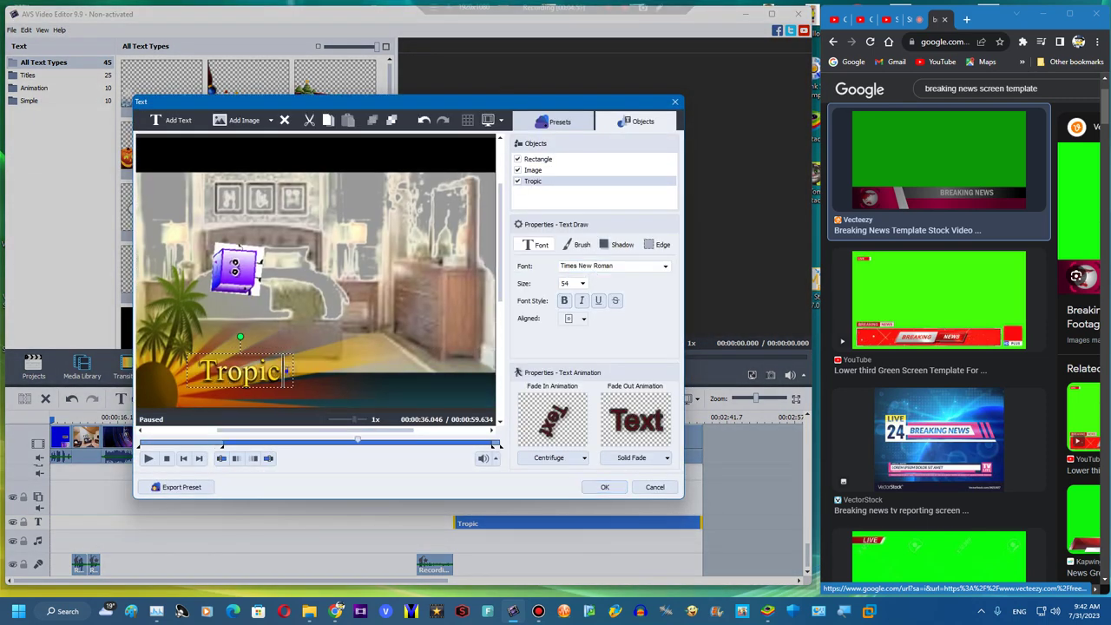
Replace the Tropic title's text with "The next morning..."
{"action": "double_click", "coordinate": [260, 372]}
{"action": "key", "text": "BackSpace"}
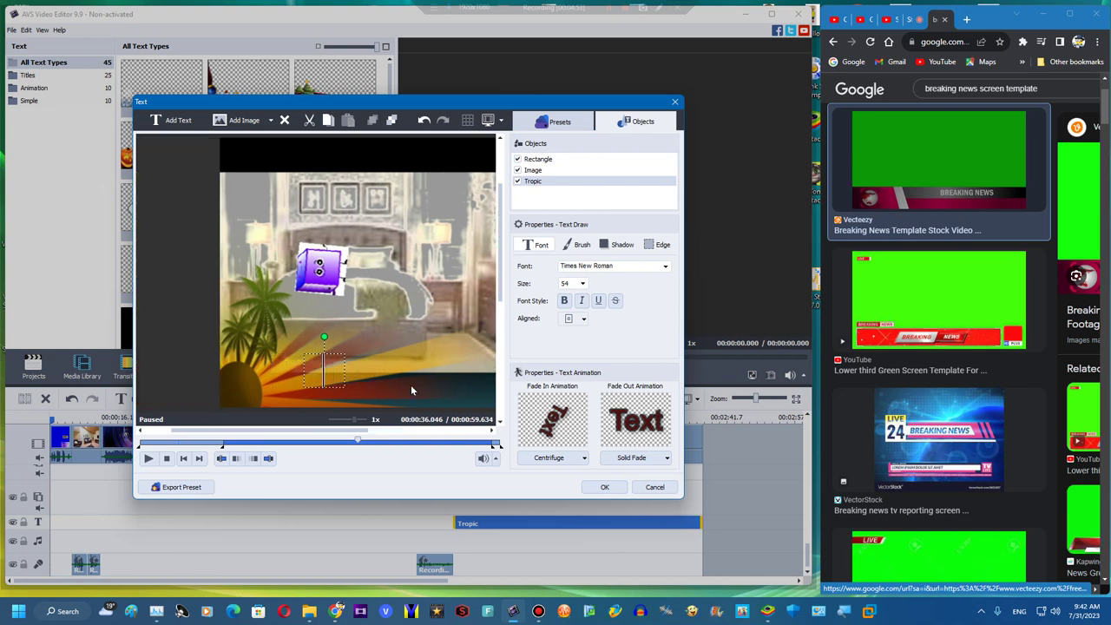
{"action": "type", "text": "The next m"}
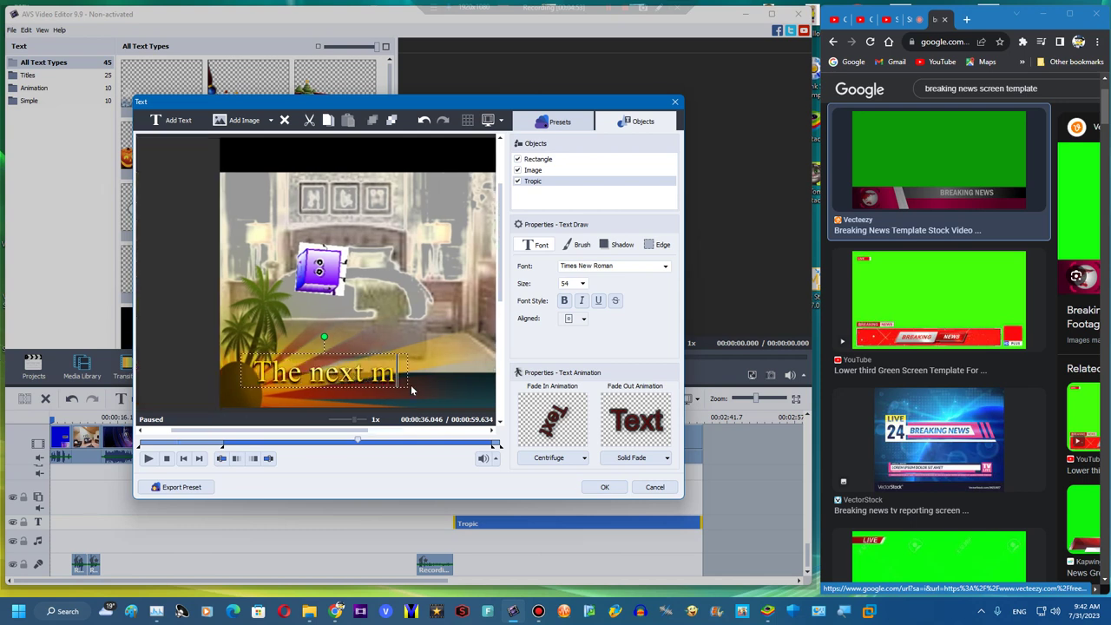
{"action": "type", "text": "orning..."}
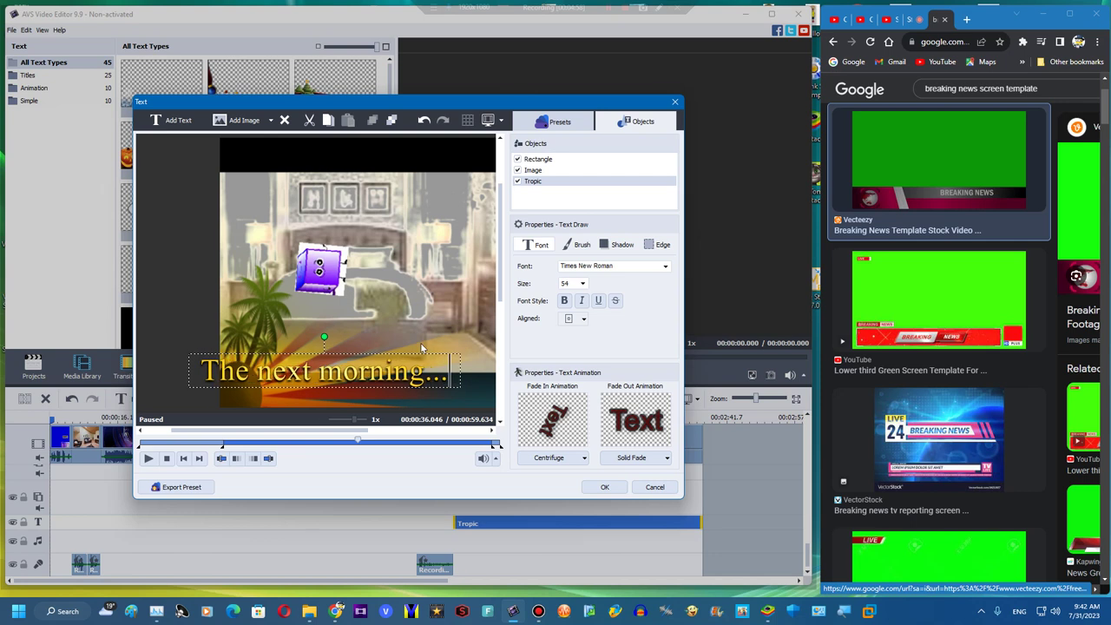
Capitalize the title's second and third words so it reads "The Next Morning..."
{"action": "left_click", "coordinate": [274, 371]}
{"action": "left_click", "coordinate": [306, 375]}
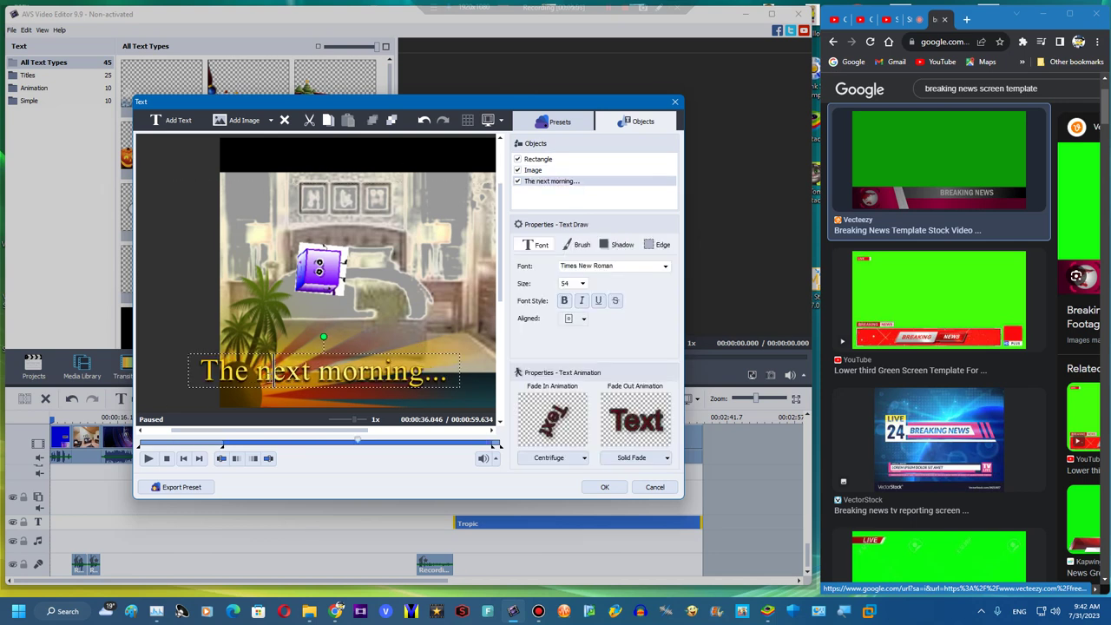
{"action": "key", "text": "BackSpace"}
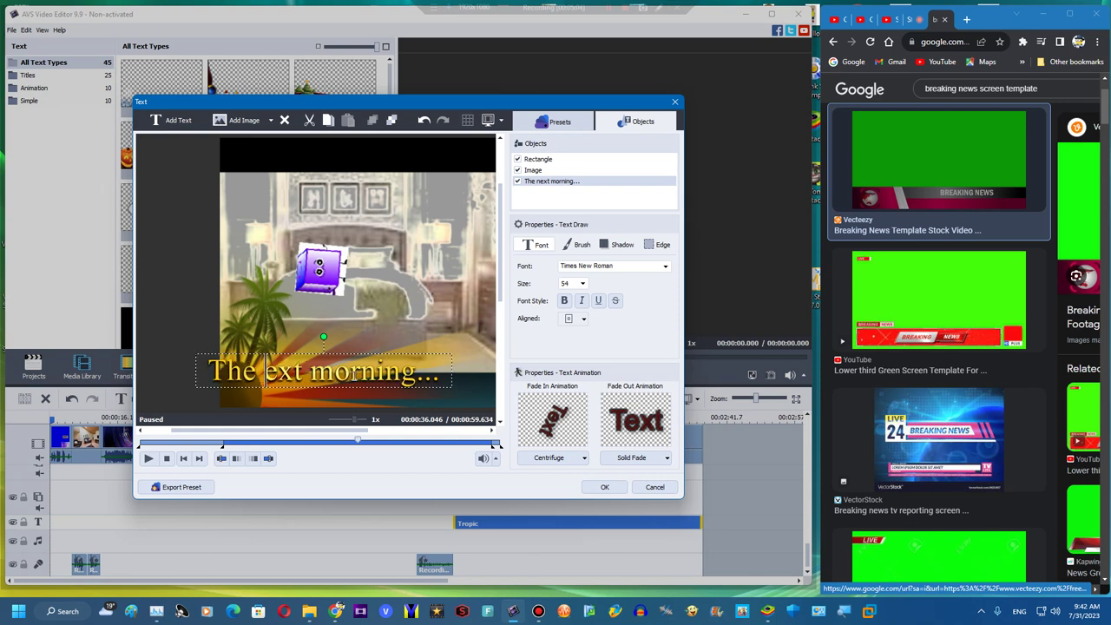
{"action": "type", "text": "N"}
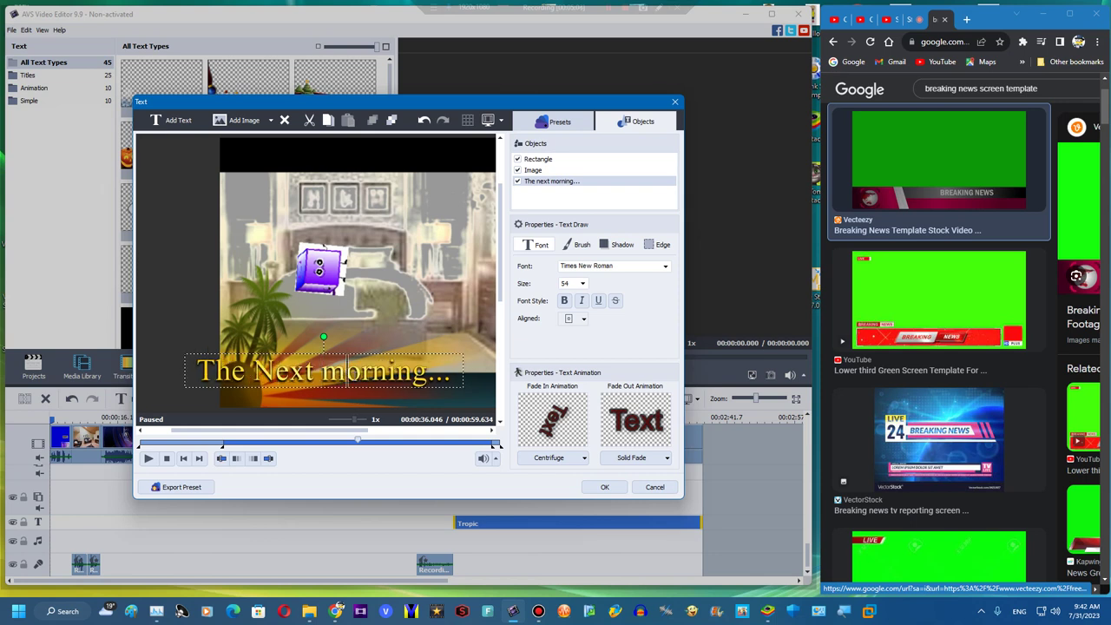
{"action": "key", "text": "BackSpace"}
{"action": "type", "text": "M"}
{"action": "left_click", "coordinate": [143, 328]}
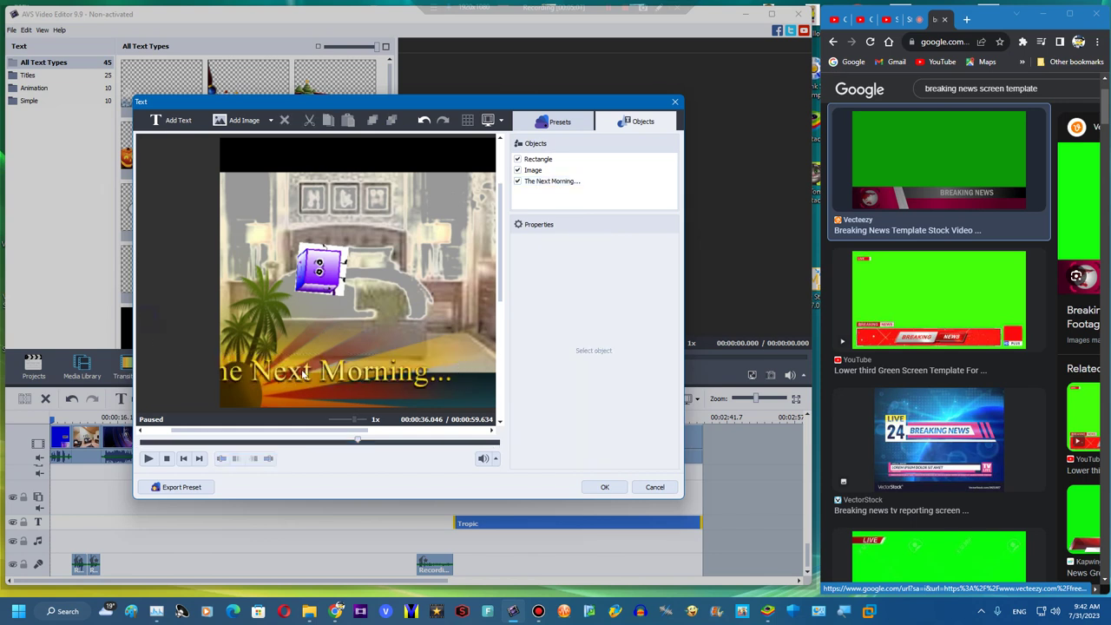
Move the title text lower within the frame and set the title's duration to 3 seconds
{"action": "left_click_drag", "start_coordinate": [307, 373], "coordinate": [333, 394]}
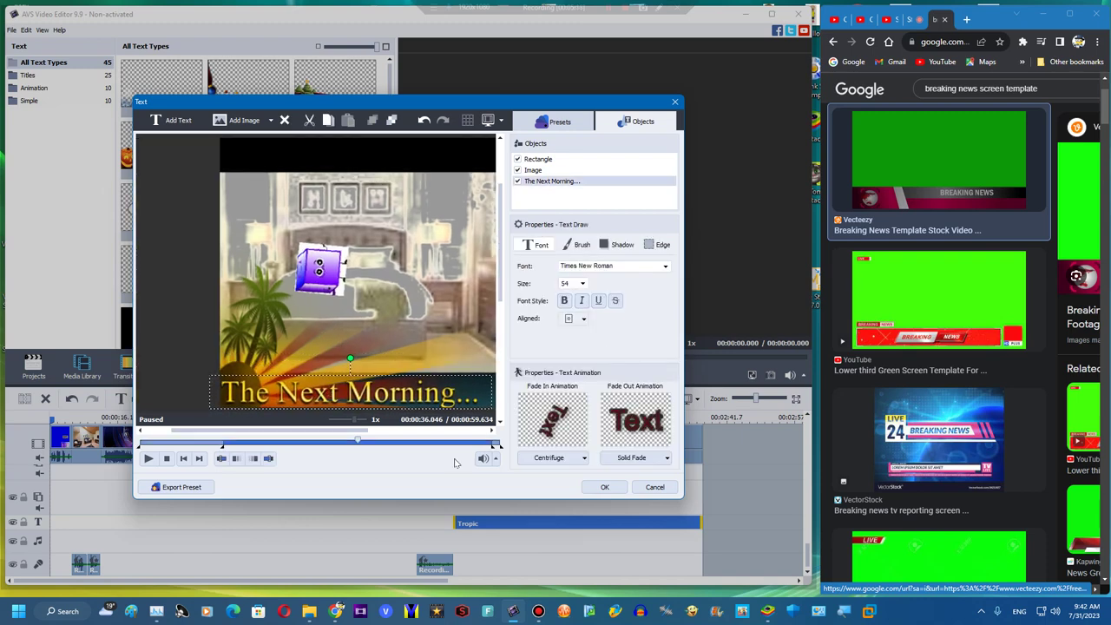
{"action": "left_click", "coordinate": [599, 488]}
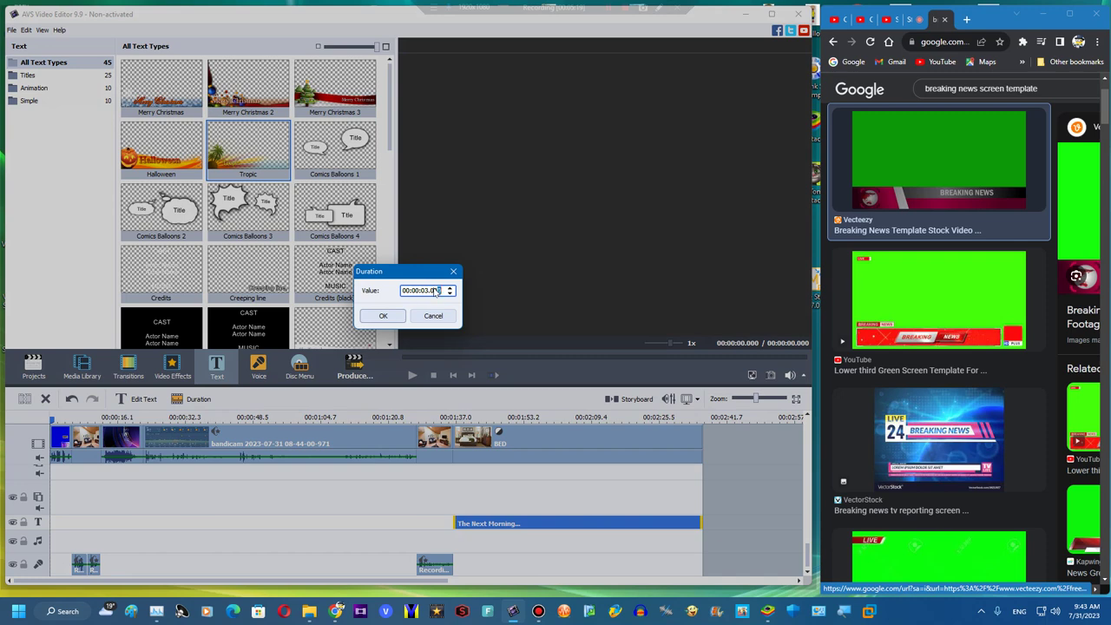
{"action": "key", "text": "Return"}
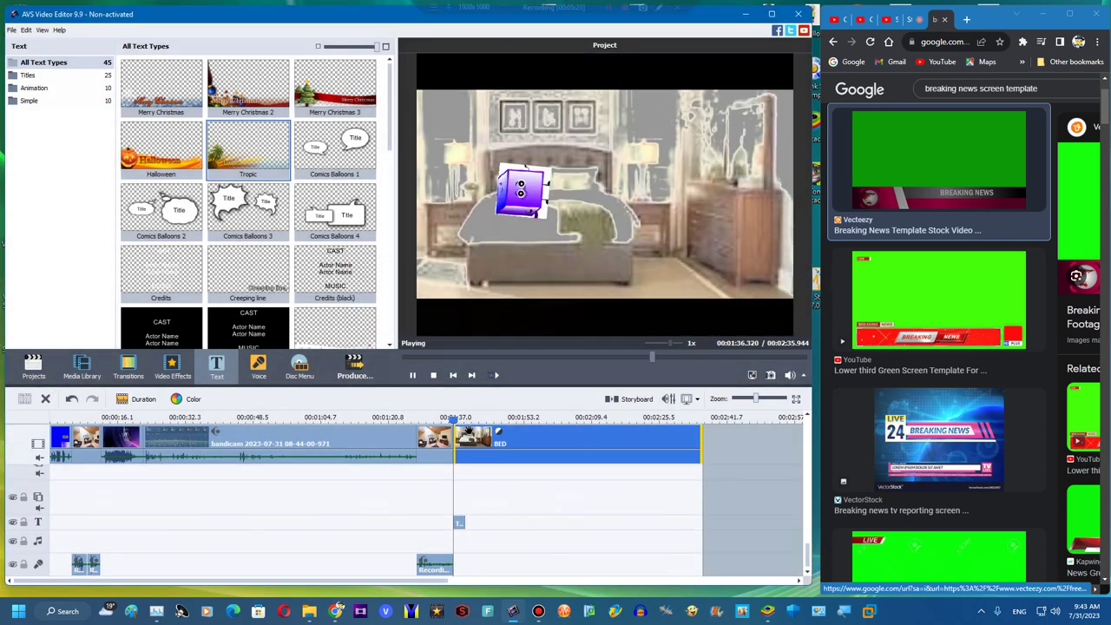
Preview the start of the BED scene with its title and place the playhead just after the title ends
{"action": "left_click", "coordinate": [97, 369]}
{"action": "left_click", "coordinate": [443, 438]}
{"action": "left_click", "coordinate": [474, 439]}
{"action": "left_click", "coordinate": [438, 438]}
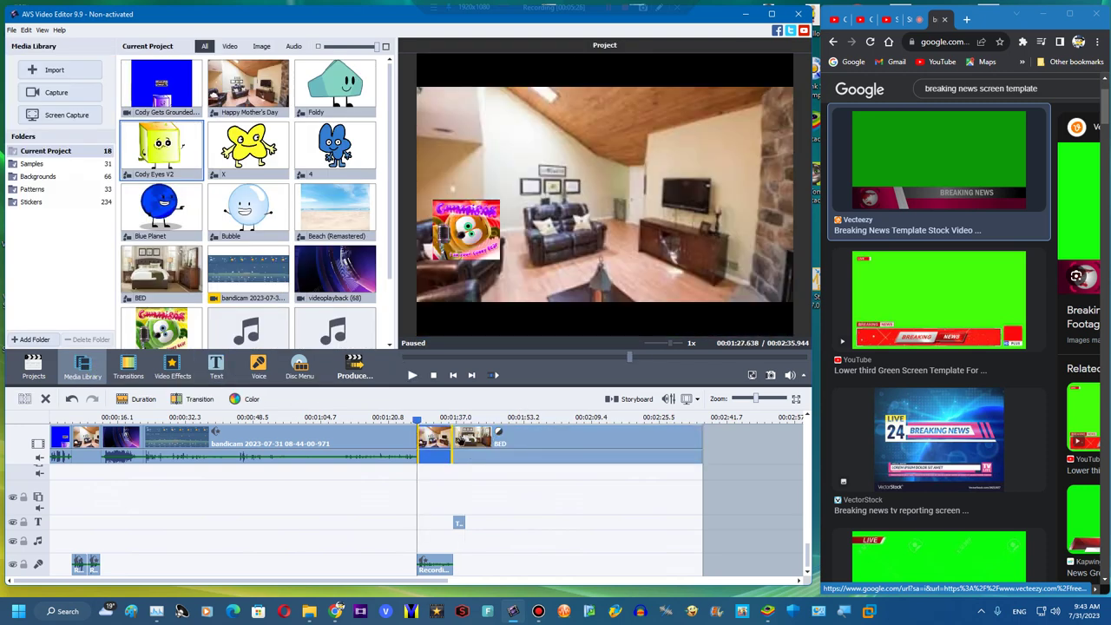
{"action": "left_click", "coordinate": [474, 439]}
{"action": "key", "text": "space"}
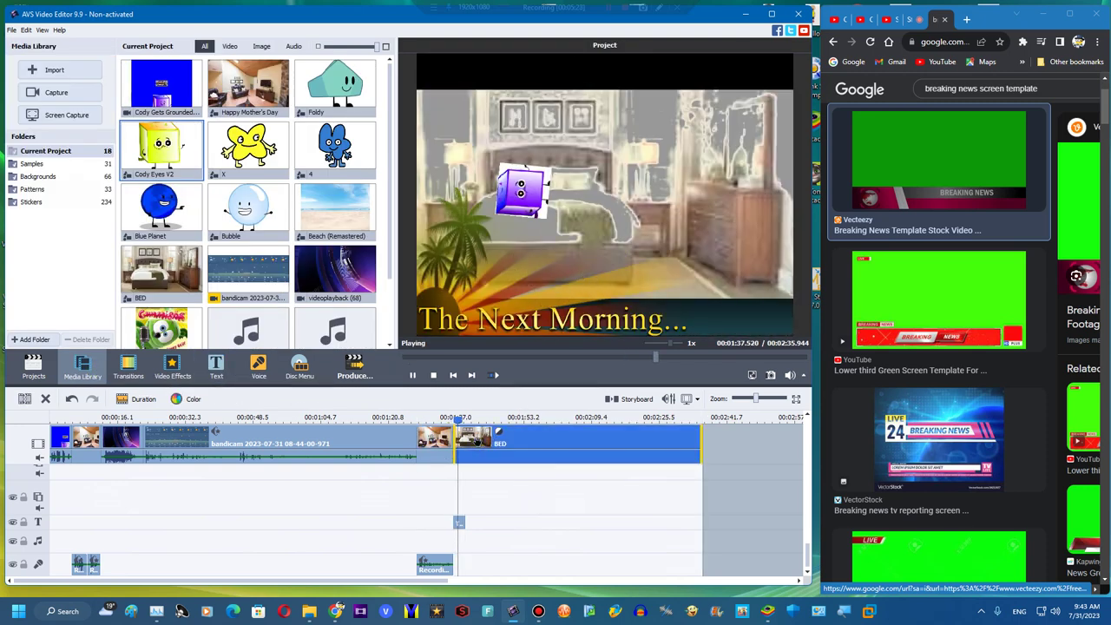
{"action": "key", "text": "space"}
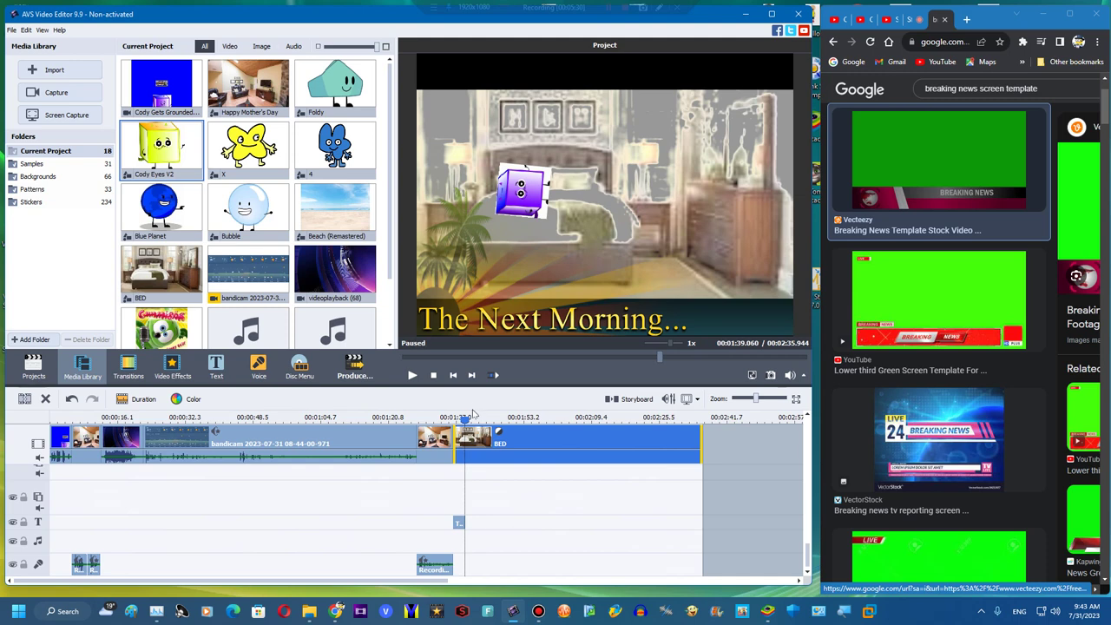
{"action": "left_click_drag", "start_coordinate": [465, 421], "coordinate": [471, 420]}
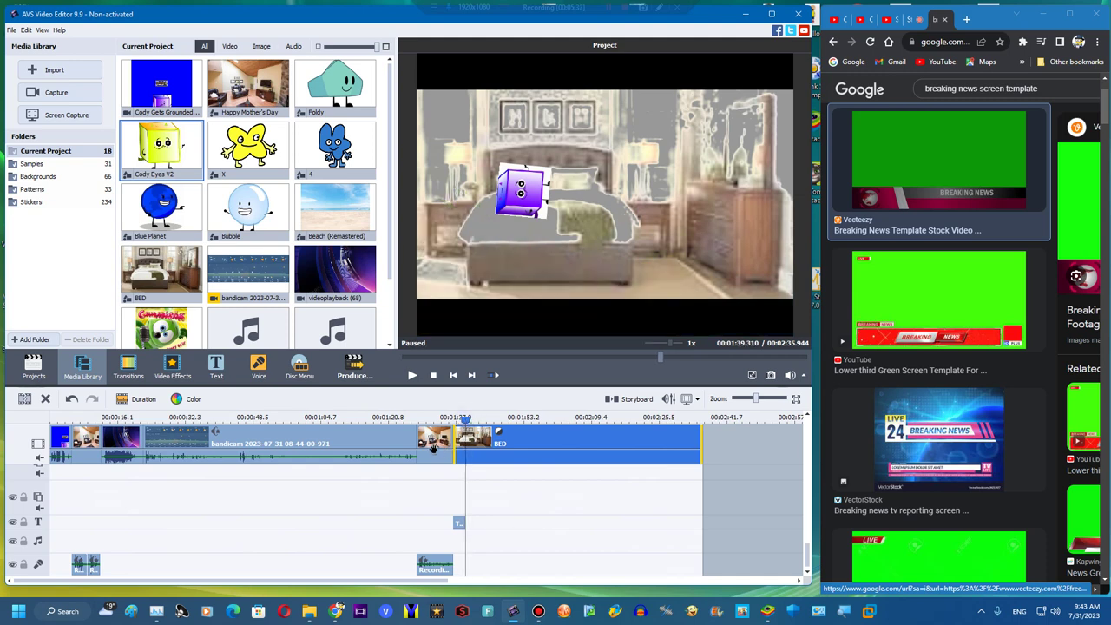
{"action": "scroll", "coordinate": [417, 503], "scroll_direction": "up", "scroll_amount": 3}
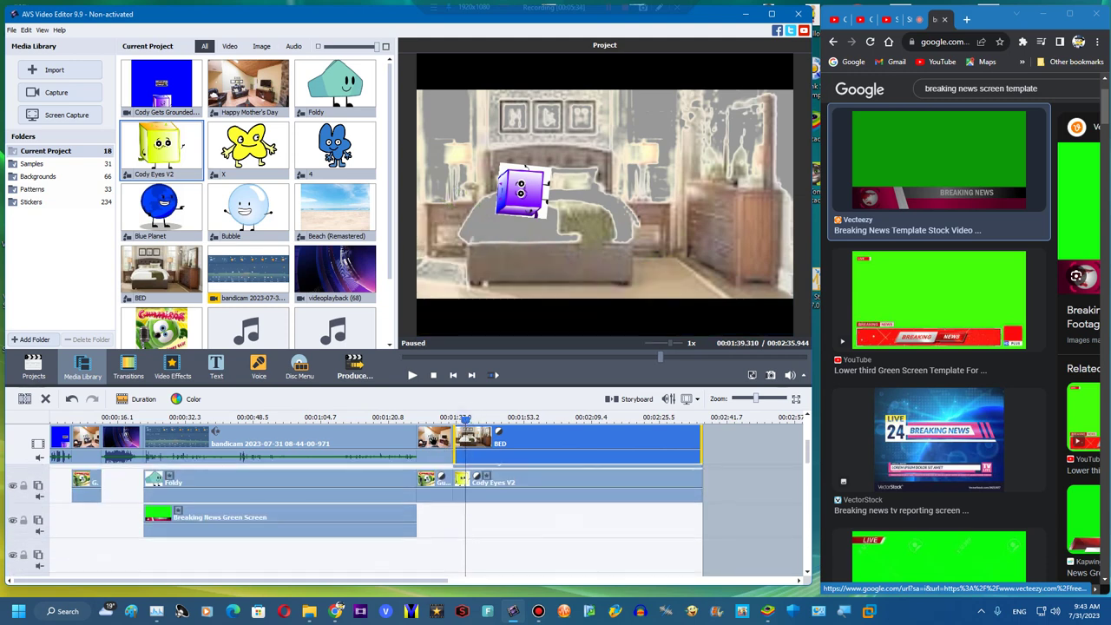
Record a voice clip from just after the title, preview it in the audio effects settings and accept them
{"action": "scroll", "coordinate": [409, 497], "scroll_direction": "up", "scroll_amount": 1}
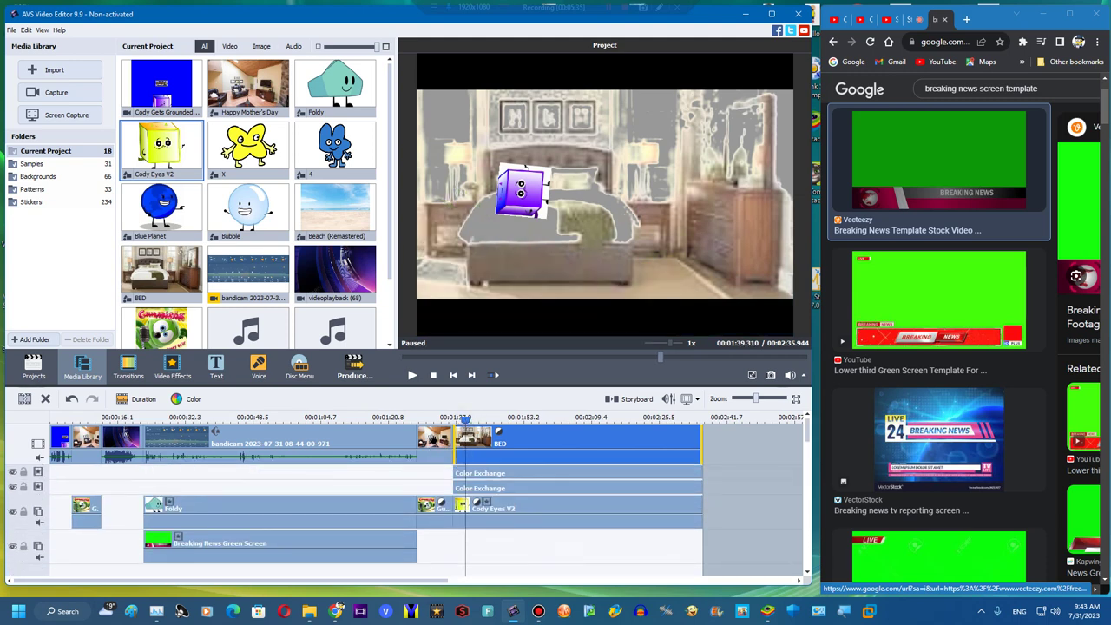
{"action": "left_click", "coordinate": [259, 365]}
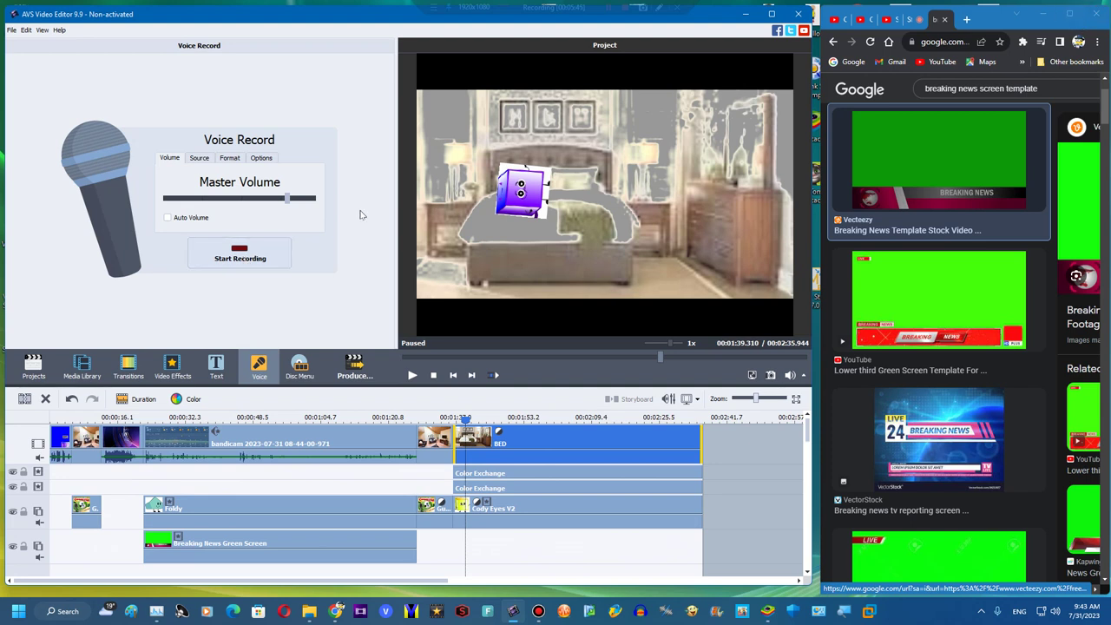
{"action": "left_click", "coordinate": [253, 258]}
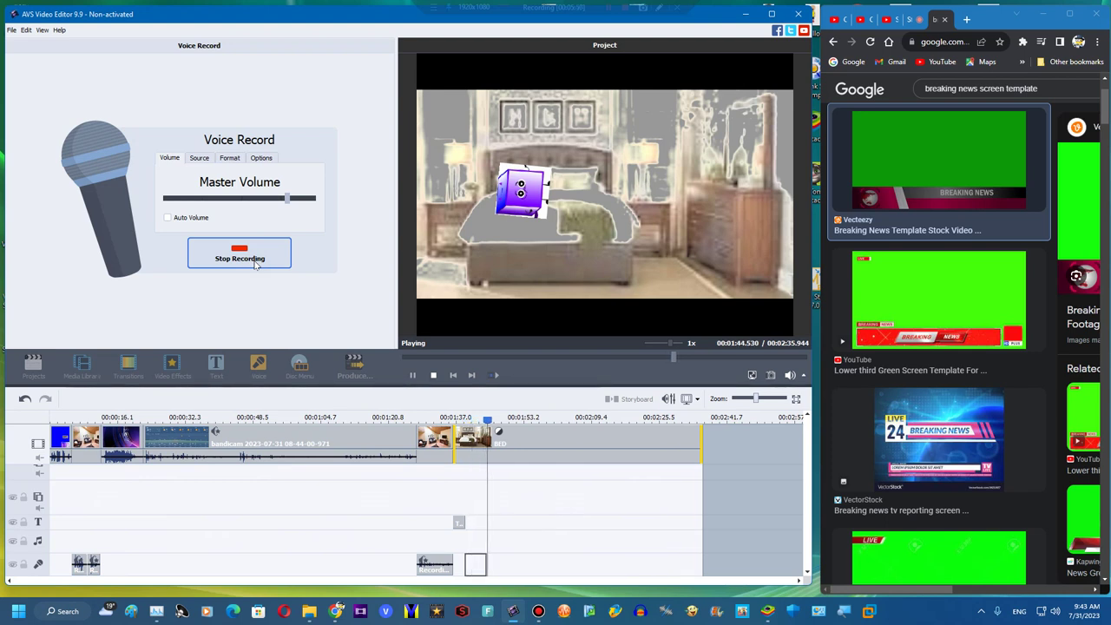
{"action": "left_click", "coordinate": [254, 260]}
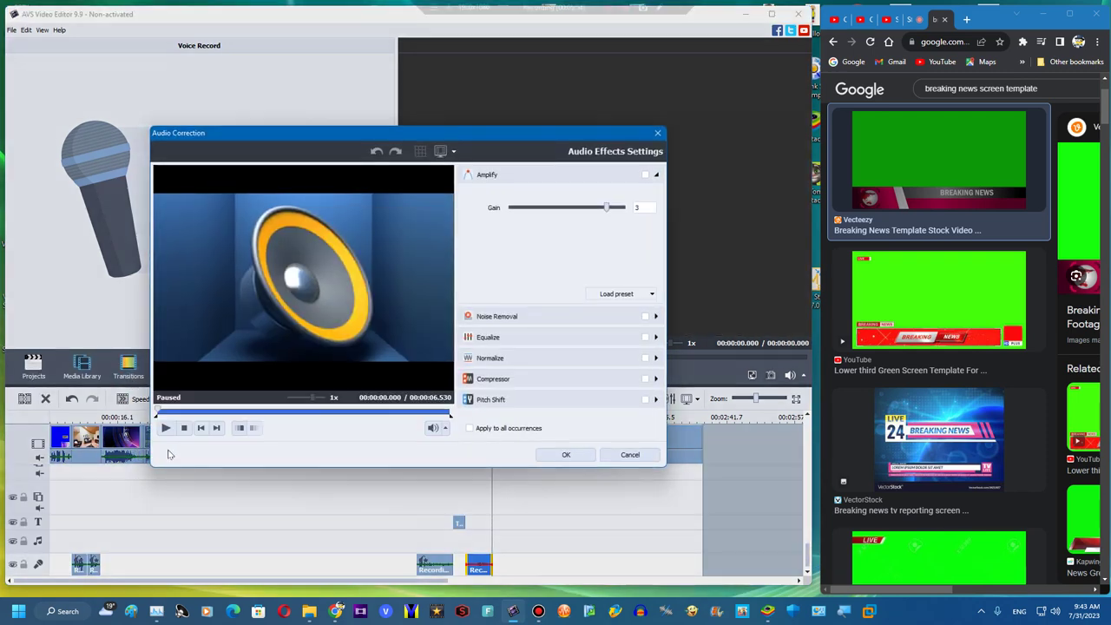
{"action": "left_click", "coordinate": [171, 427]}
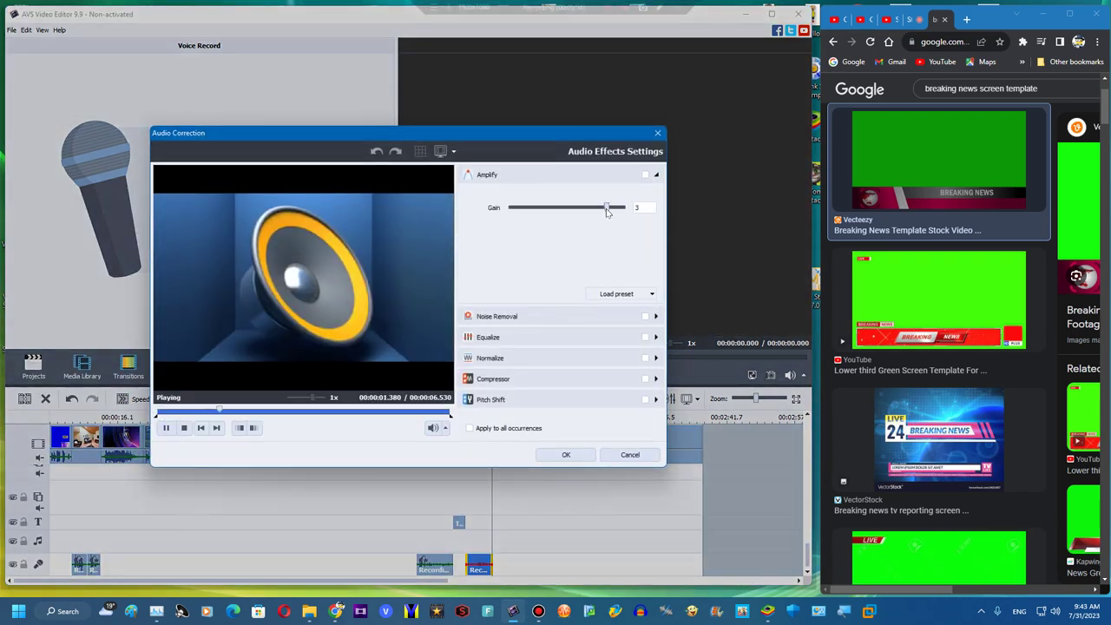
{"action": "left_click", "coordinate": [552, 460]}
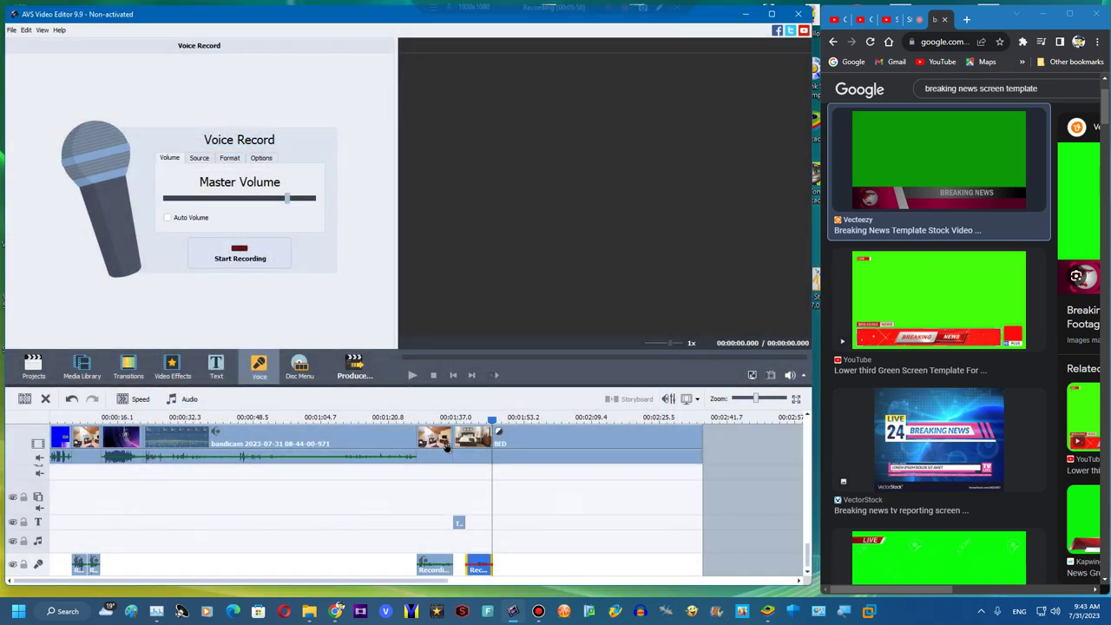
Record a short voice clip at the start of the BED scene and apply Pitch Shift with a rate of 92
{"action": "left_click", "coordinate": [247, 258]}
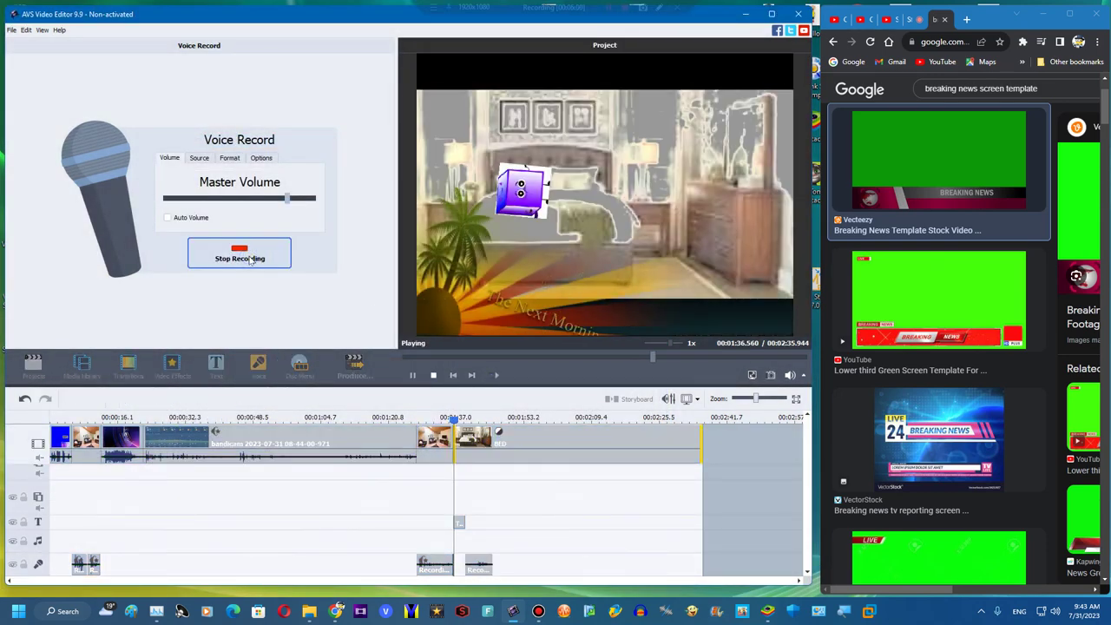
{"action": "left_click", "coordinate": [250, 258]}
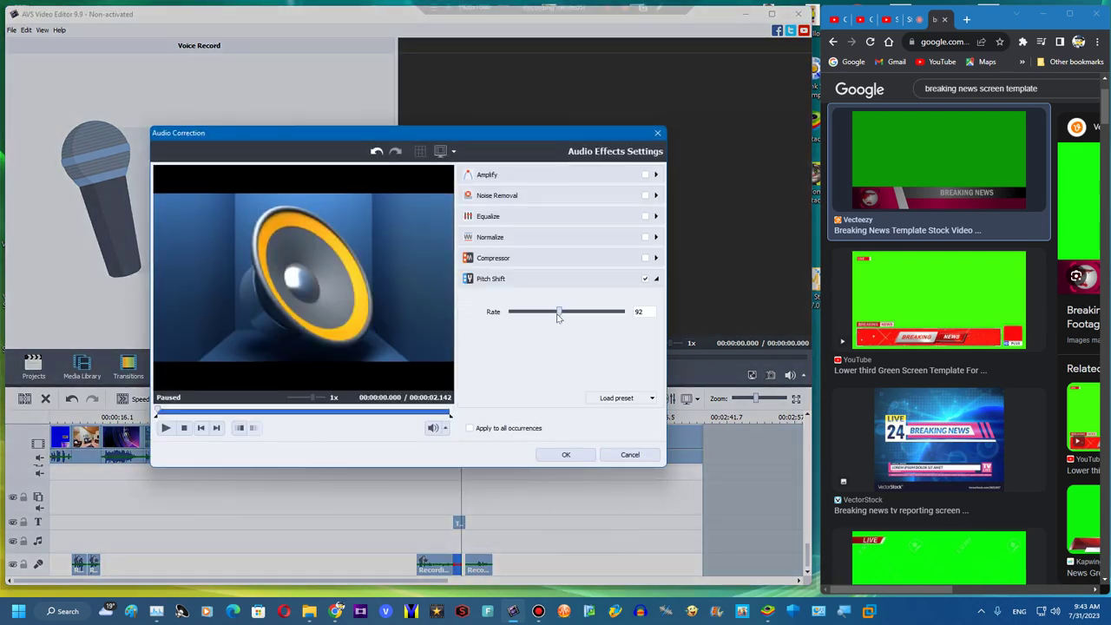
{"action": "left_click", "coordinate": [555, 454]}
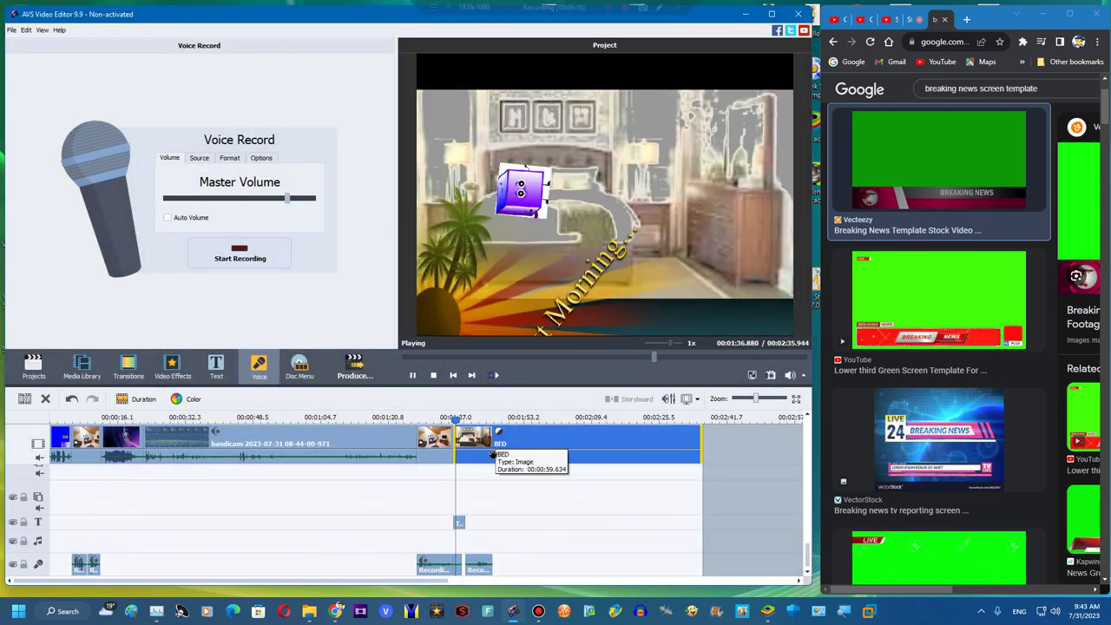
Split the Cody Eyes V2 overlay at the end of the last bedroom recording and open the second part's overlay settings
{"action": "left_click", "coordinate": [480, 563]}
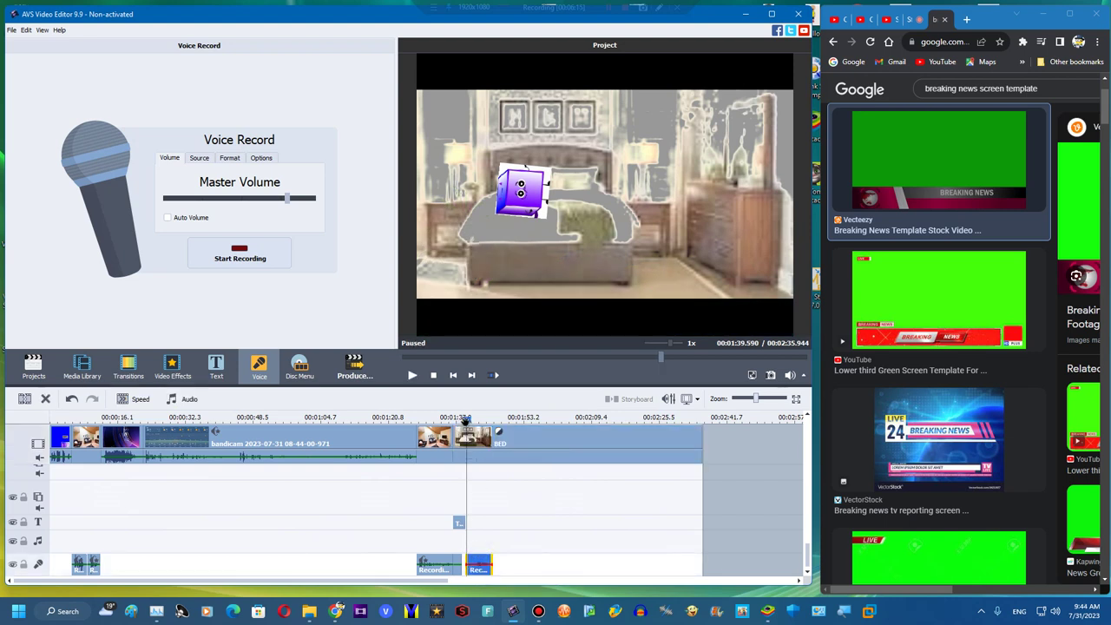
{"action": "left_click_drag", "start_coordinate": [461, 425], "coordinate": [493, 421]}
{"action": "scroll", "coordinate": [477, 446], "scroll_direction": "up", "scroll_amount": 5}
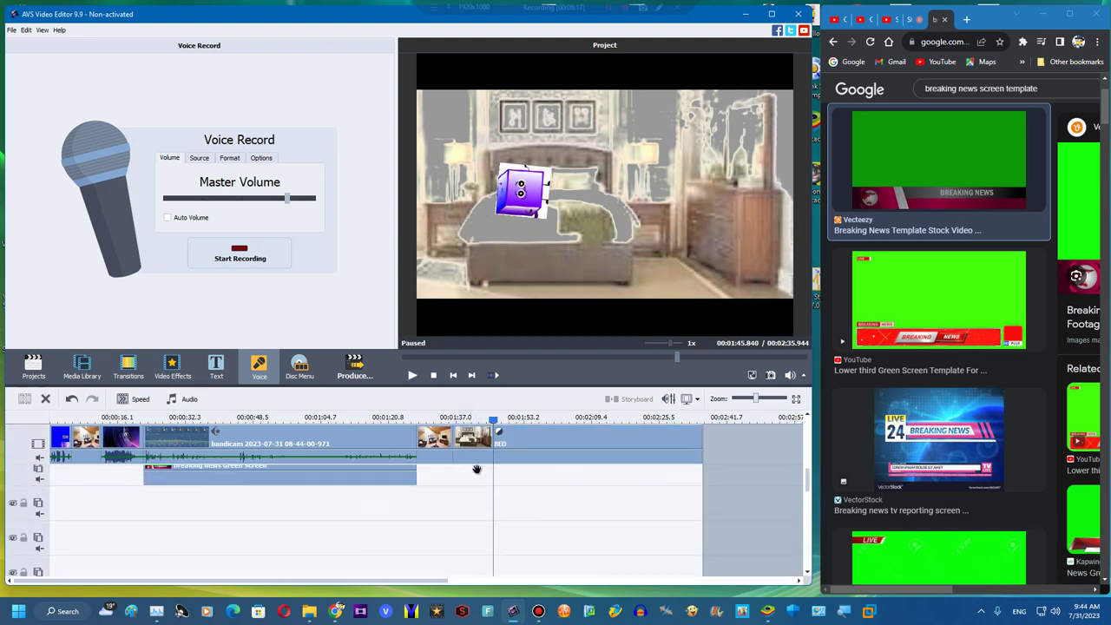
{"action": "left_click", "coordinate": [488, 488]}
{"action": "left_click", "coordinate": [26, 398]}
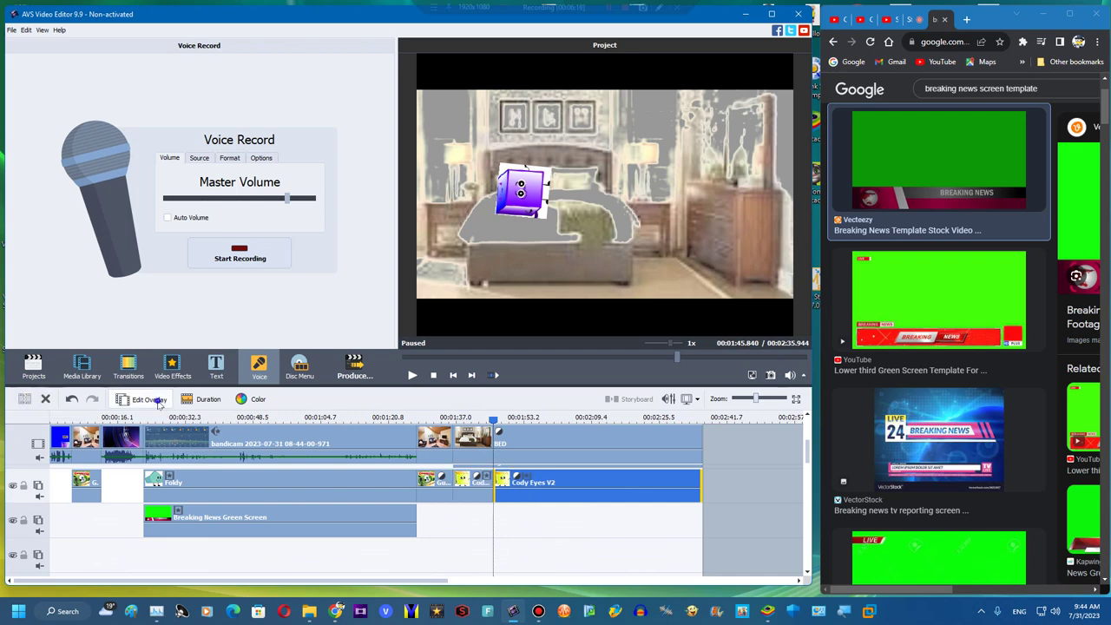
{"action": "left_click", "coordinate": [156, 400]}
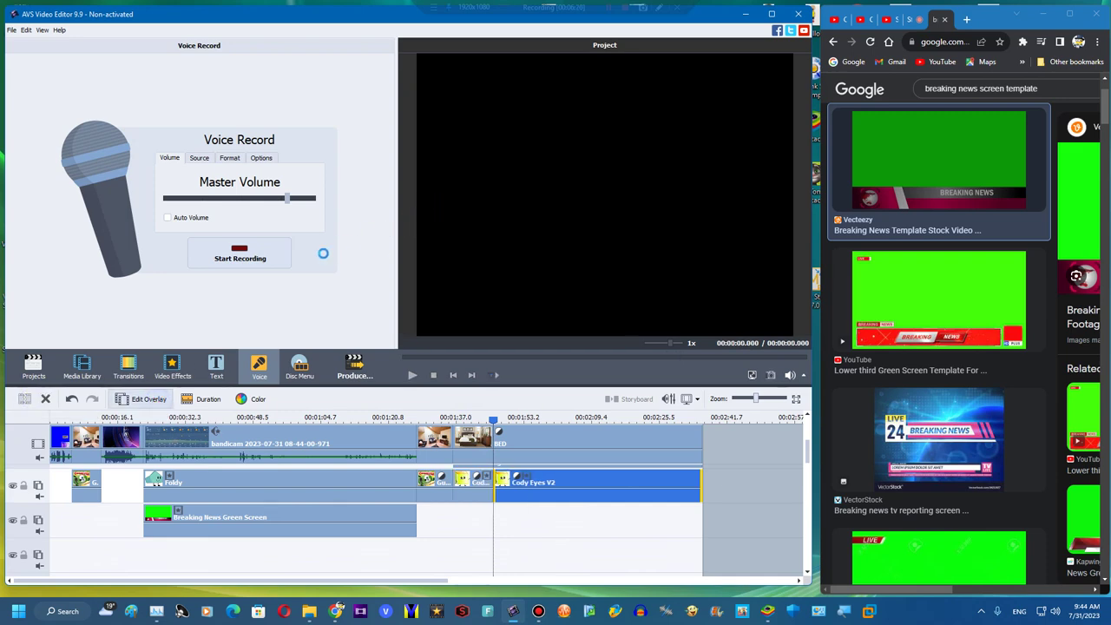
Switch to the StreamYard broadcast, enlarge its window and read the newest viewer comments
{"action": "left_click", "coordinate": [916, 19]}
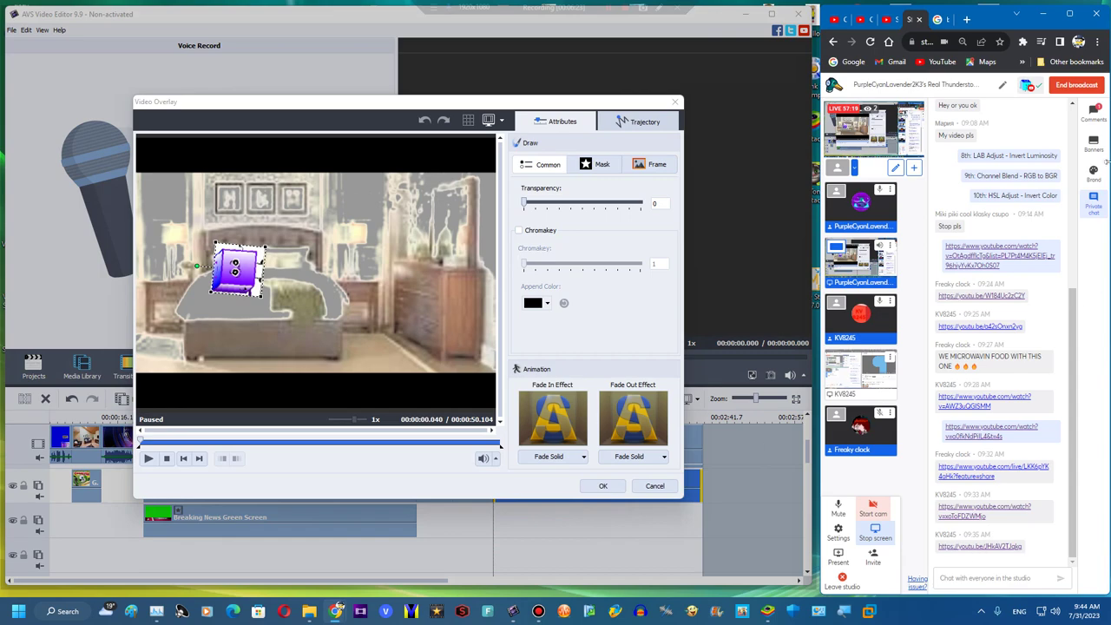
{"action": "left_click", "coordinate": [1070, 13]}
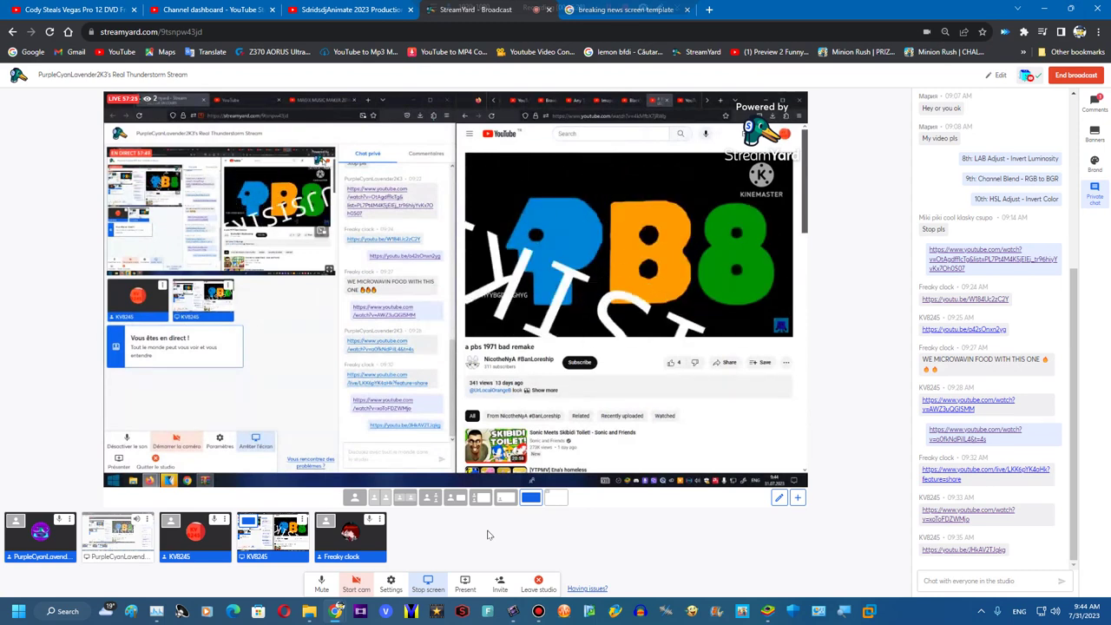
{"action": "left_click", "coordinate": [1095, 105]}
{"action": "left_click", "coordinate": [1096, 187]}
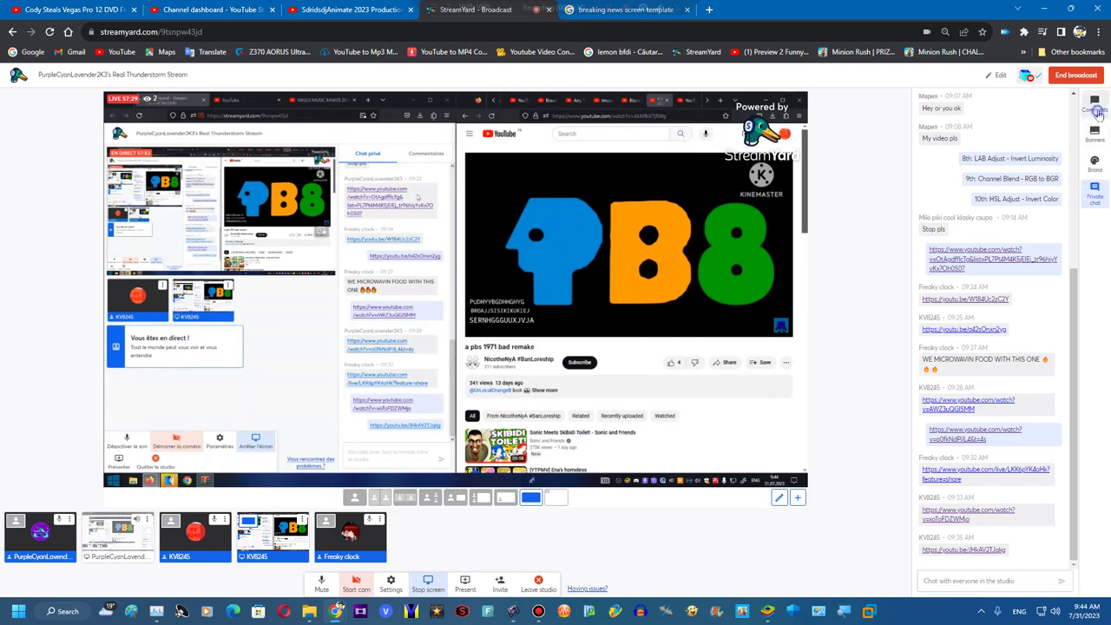
{"action": "left_click", "coordinate": [1095, 104]}
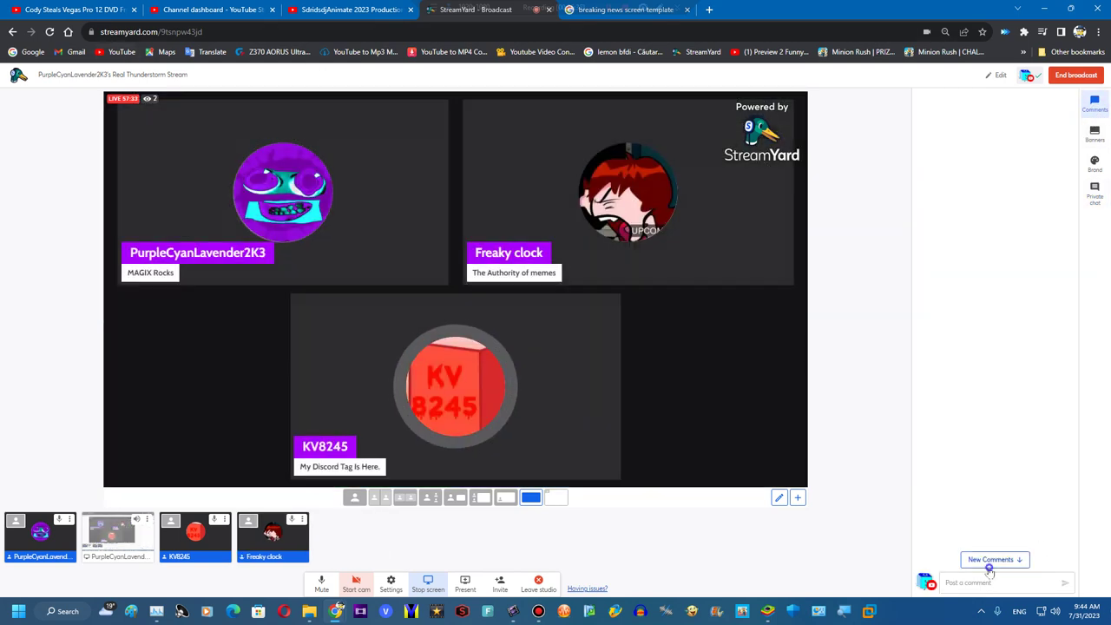
{"action": "left_click", "coordinate": [990, 560]}
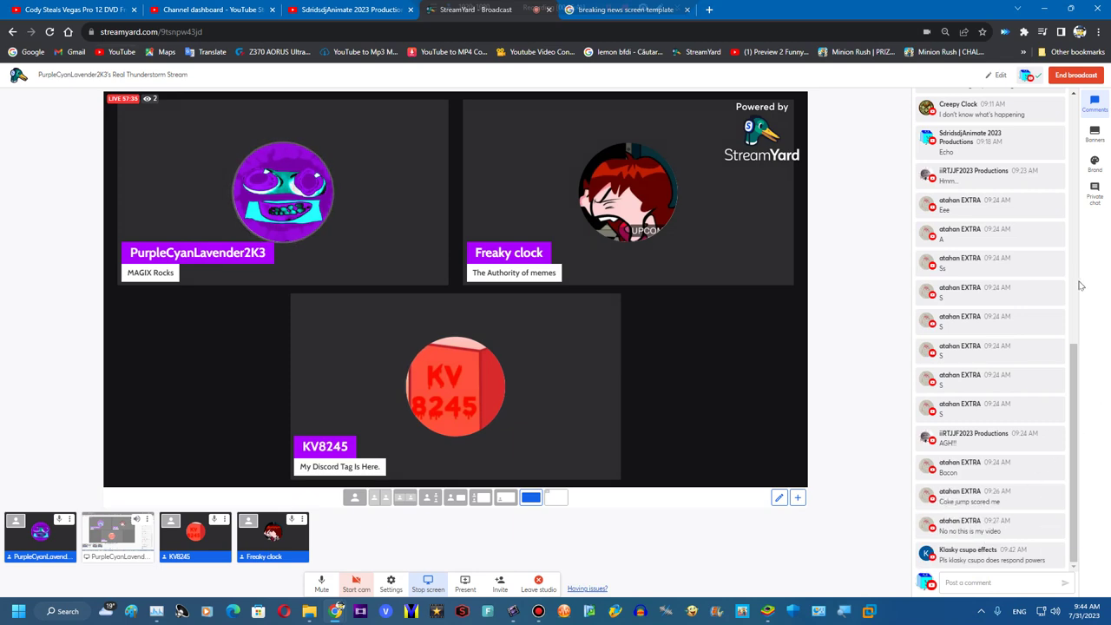
Restore the browser window to its smaller size and add the shared screen back to the stream
{"action": "left_click", "coordinate": [1071, 9]}
{"action": "left_click", "coordinate": [876, 268]}
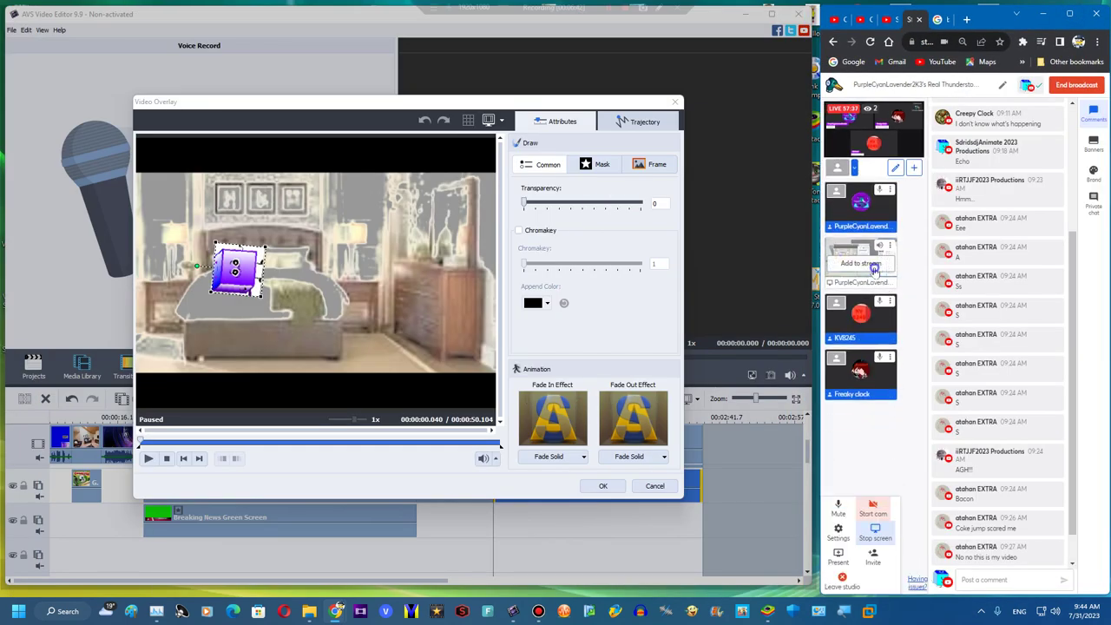
{"action": "left_click", "coordinate": [873, 264]}
Rotate the Cody Eyes V2 overlay upright, place it on the floor beside the bed and apply the change
{"action": "left_click_drag", "start_coordinate": [198, 267], "coordinate": [388, 302]}
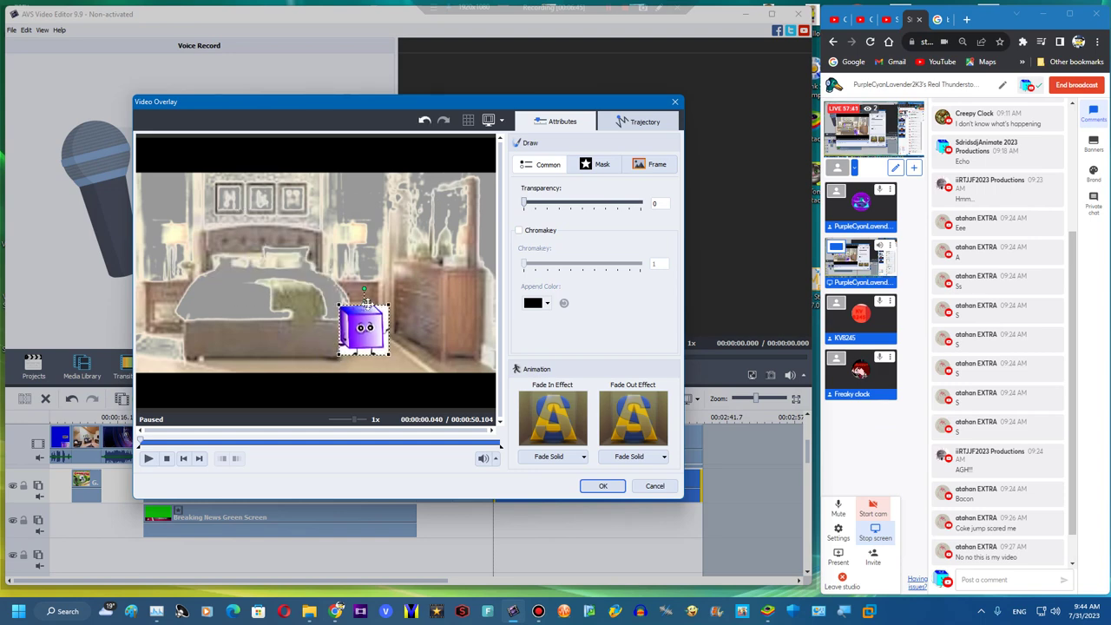
{"action": "left_click", "coordinate": [602, 486]}
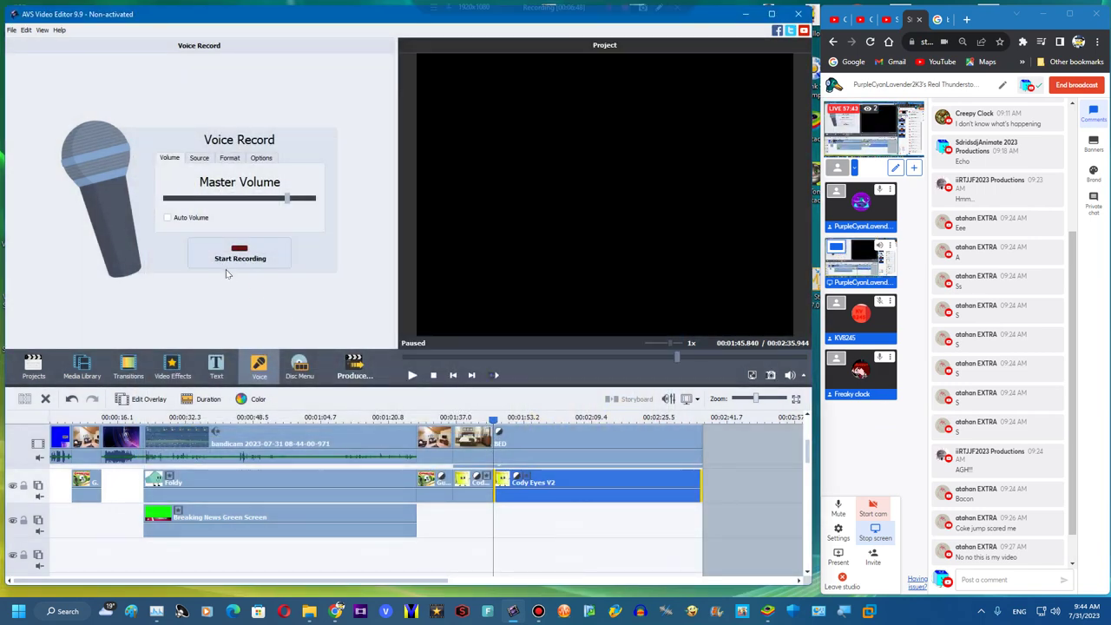
Record a voice clip for the character beside the bed and apply Pitch Shift with a rate of 73
{"action": "left_click", "coordinate": [244, 248]}
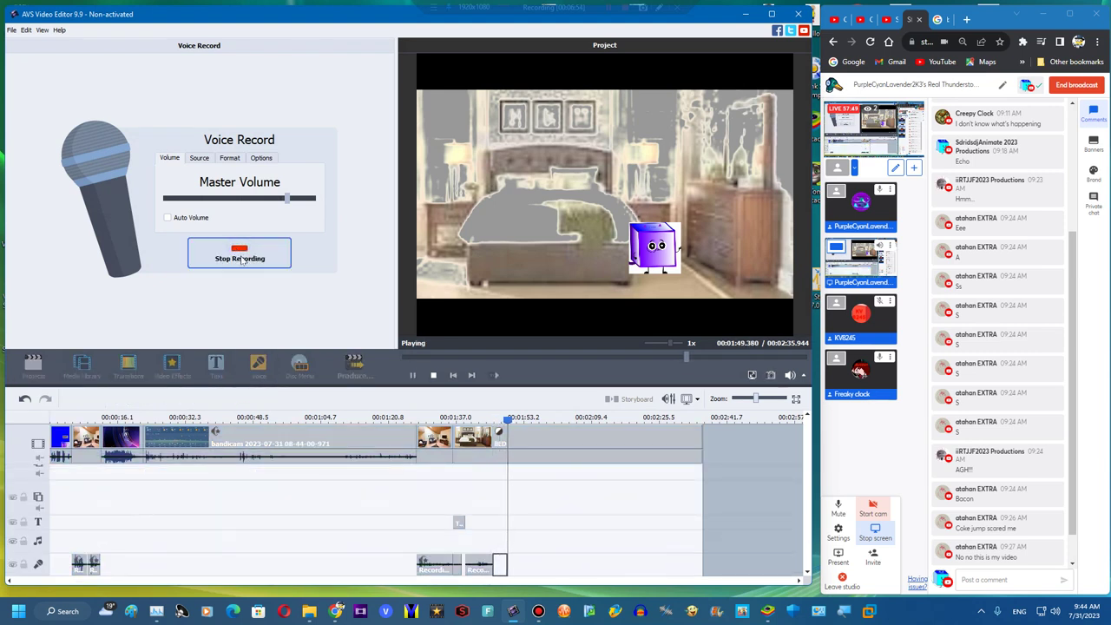
{"action": "left_click", "coordinate": [243, 259]}
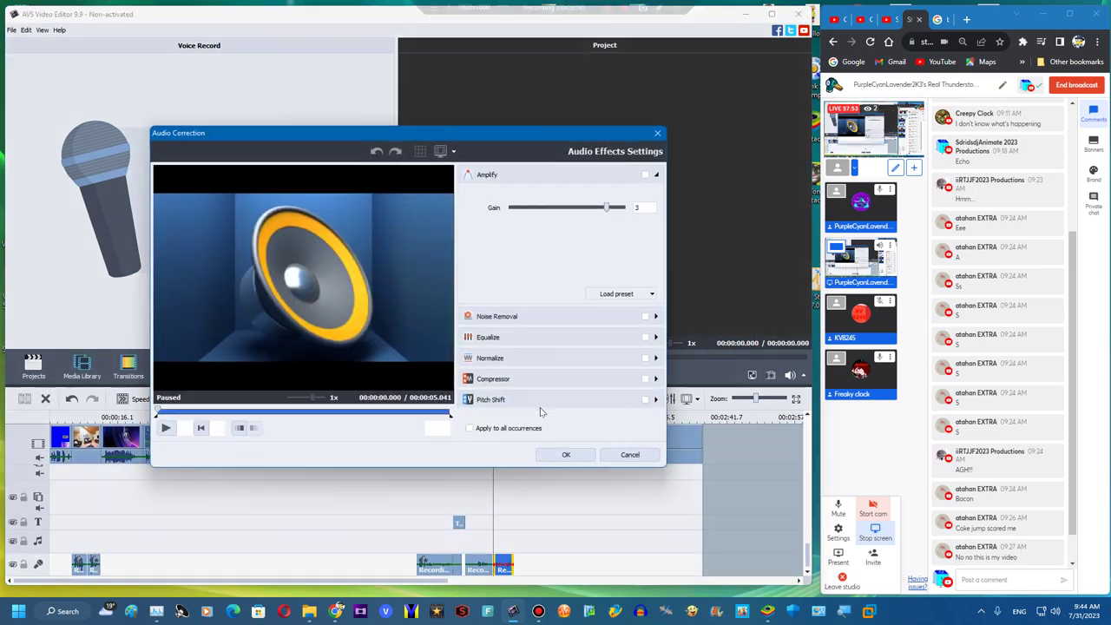
{"action": "left_click", "coordinate": [544, 399]}
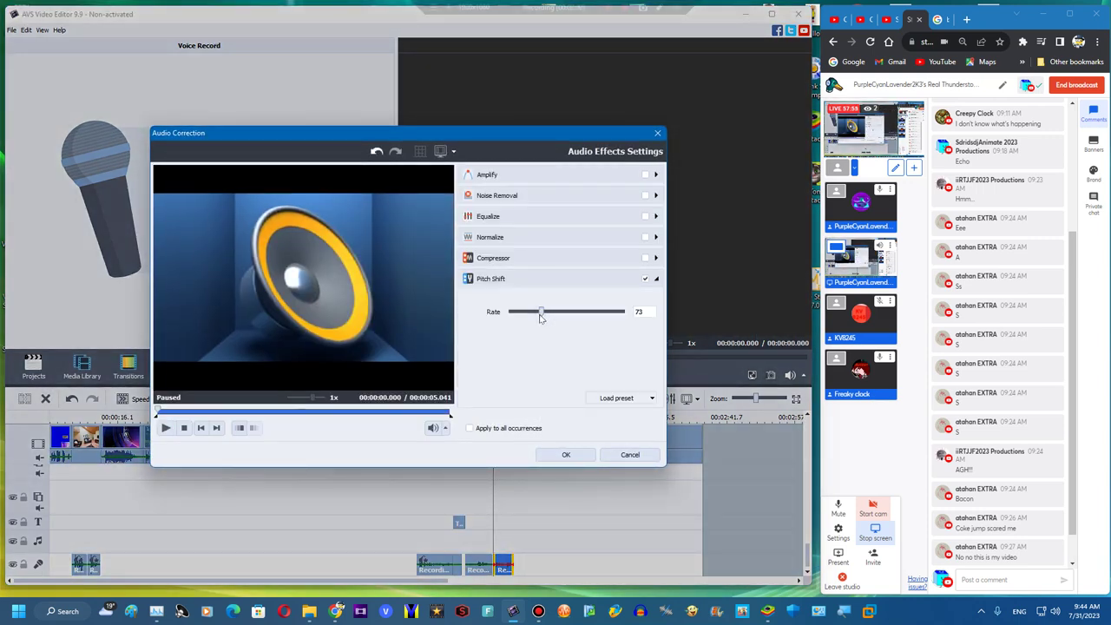
{"action": "left_click", "coordinate": [565, 454]}
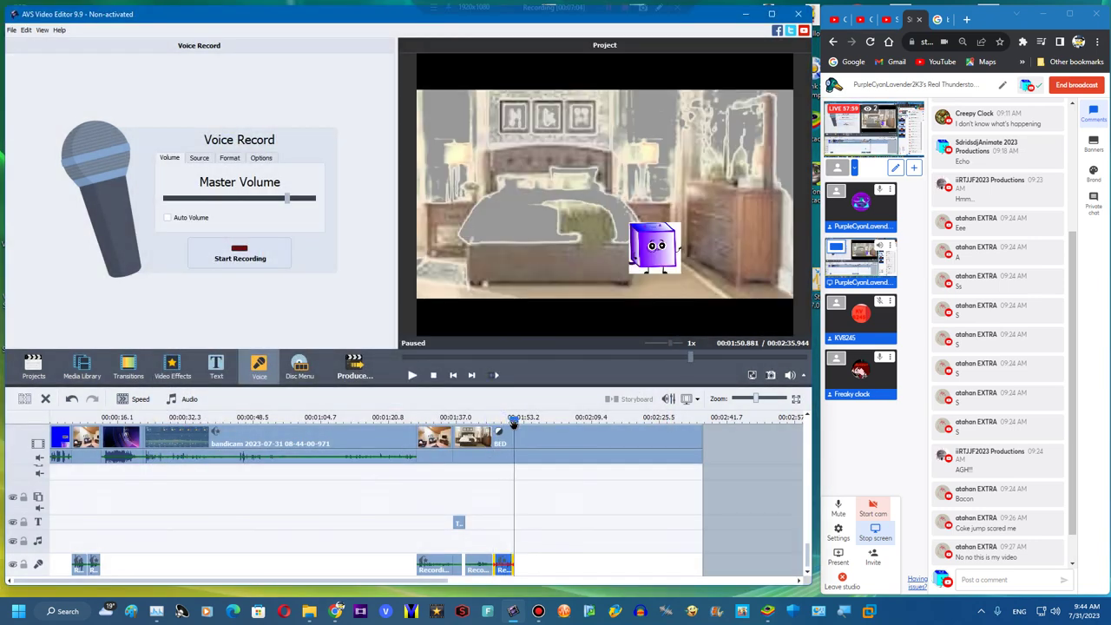
Split the Cody Eyes V2 overlay at the end of the newest recording and move the last part up above the bed
{"action": "left_click", "coordinate": [514, 418]}
{"action": "scroll", "coordinate": [509, 490], "scroll_direction": "up", "scroll_amount": 5}
{"action": "left_click", "coordinate": [510, 490]}
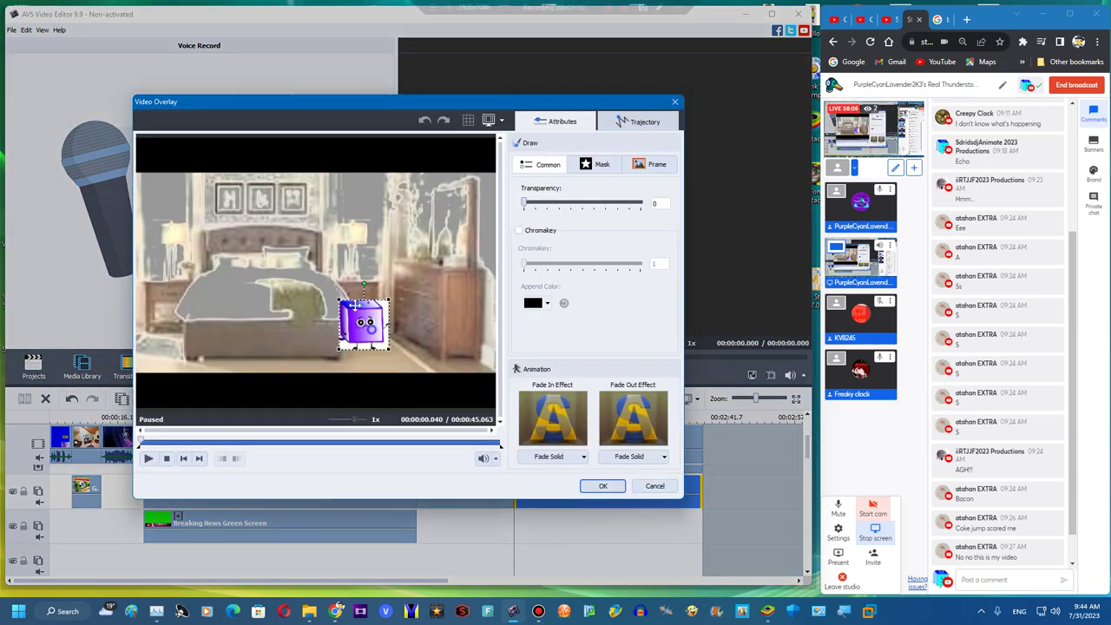
{"action": "left_click_drag", "start_coordinate": [355, 306], "coordinate": [333, 250]}
{"action": "left_click", "coordinate": [604, 486]}
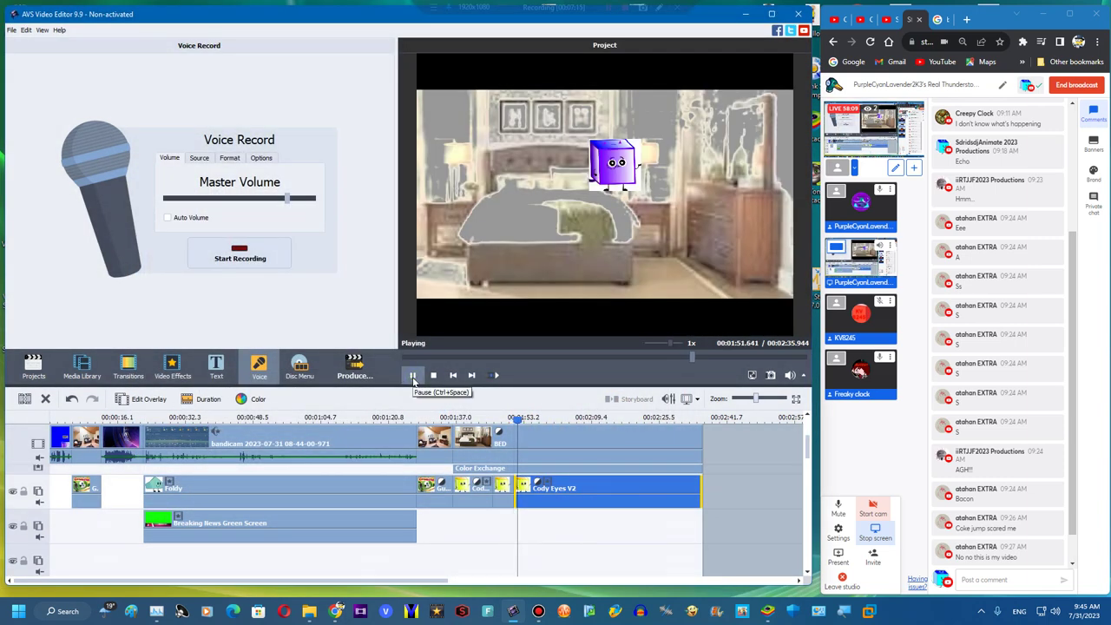
Record a voice clip for the character above the bed and apply Pitch Shift with a rate of 73
{"action": "left_click", "coordinate": [211, 253]}
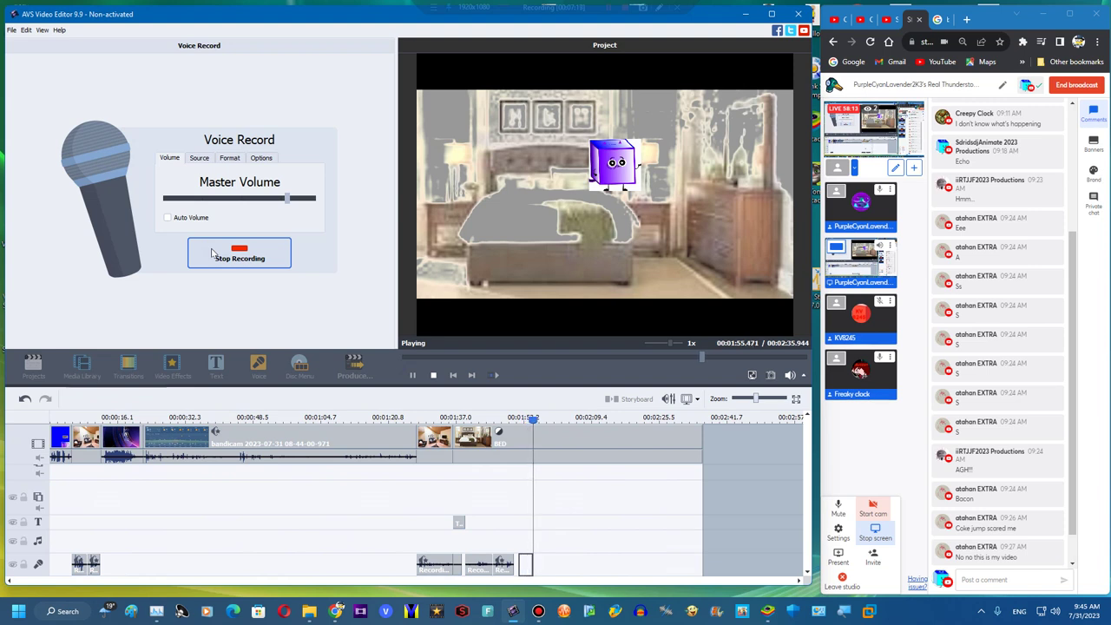
{"action": "left_click", "coordinate": [211, 253]}
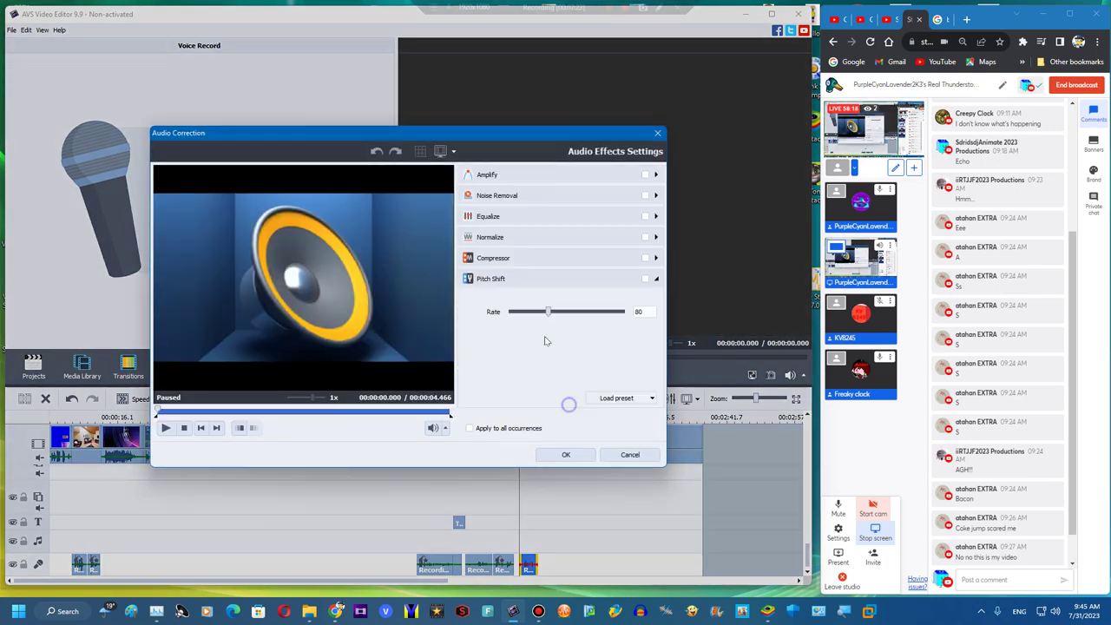
{"action": "left_click_drag", "start_coordinate": [546, 316], "coordinate": [539, 322]}
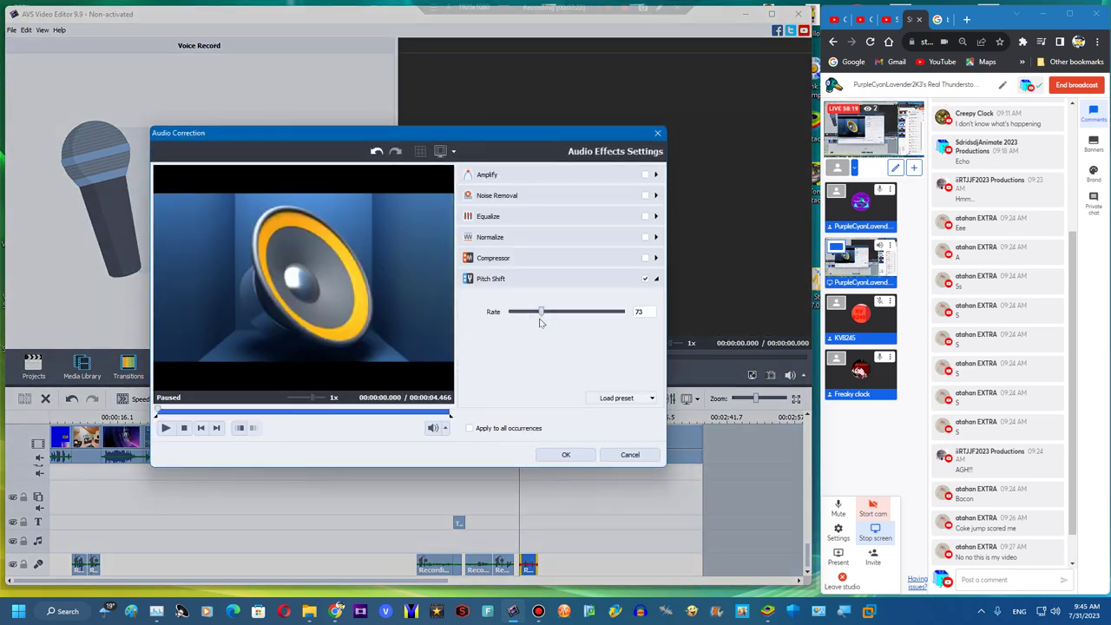
{"action": "left_click", "coordinate": [545, 459]}
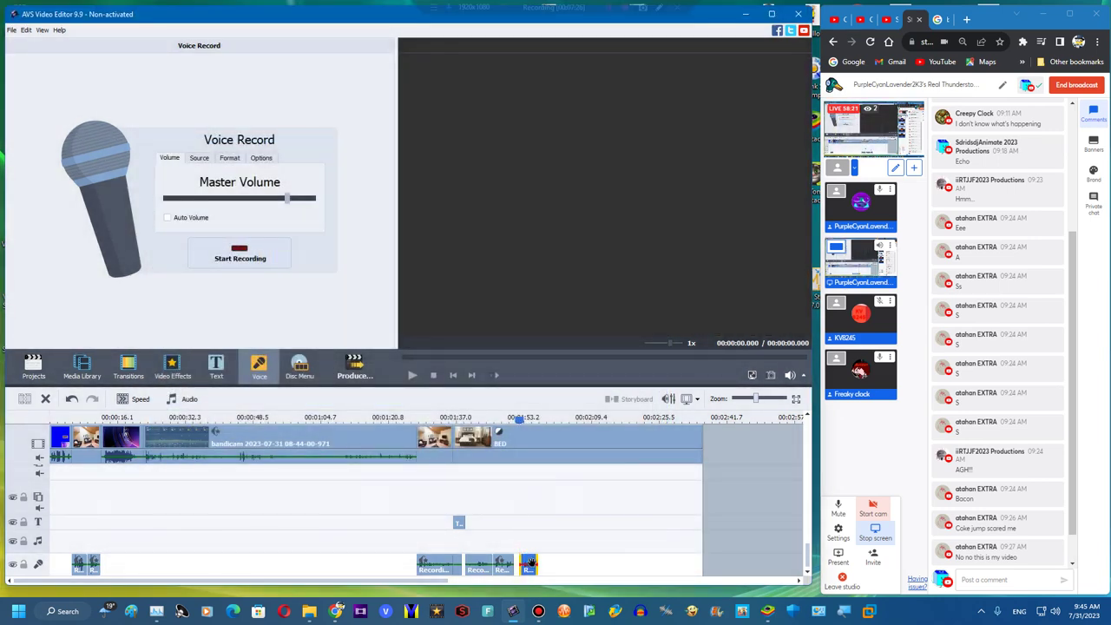
Position the newest recording directly against the previous one and place the playhead at its end
{"action": "left_click", "coordinate": [512, 422]}
{"action": "left_click_drag", "start_coordinate": [512, 424], "coordinate": [533, 425]}
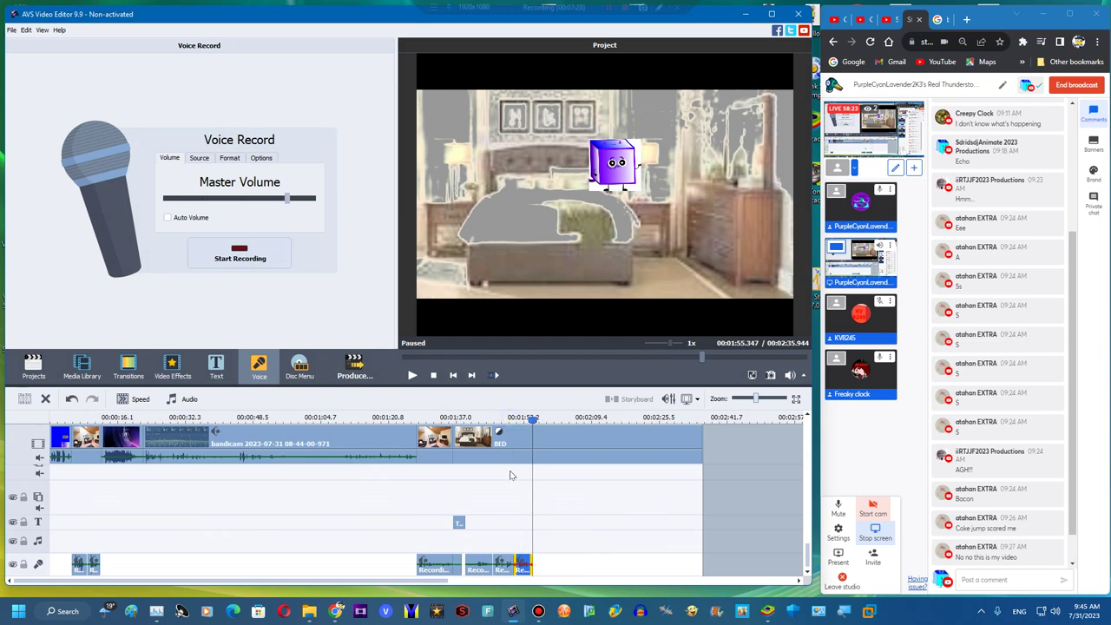
Split the BED clip, both Color Exchange effects and the Cody Eyes V2 overlay at the playhead
{"action": "scroll", "coordinate": [510, 474], "scroll_direction": "up", "scroll_amount": 2}
{"action": "scroll", "coordinate": [441, 460], "scroll_direction": "up", "scroll_amount": 4}
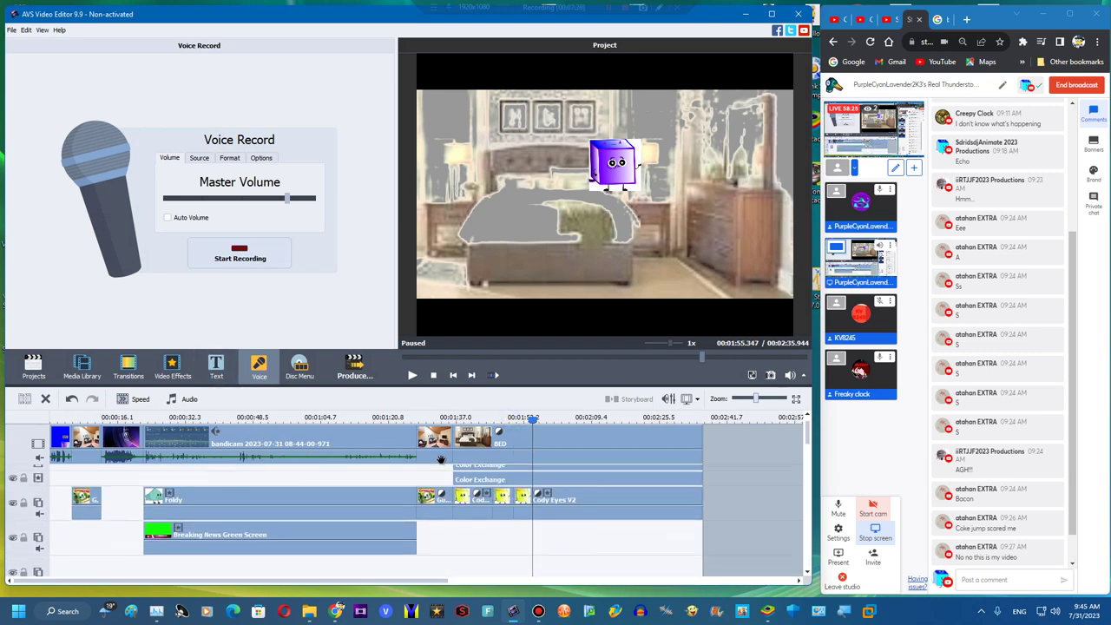
{"action": "left_click", "coordinate": [515, 451]}
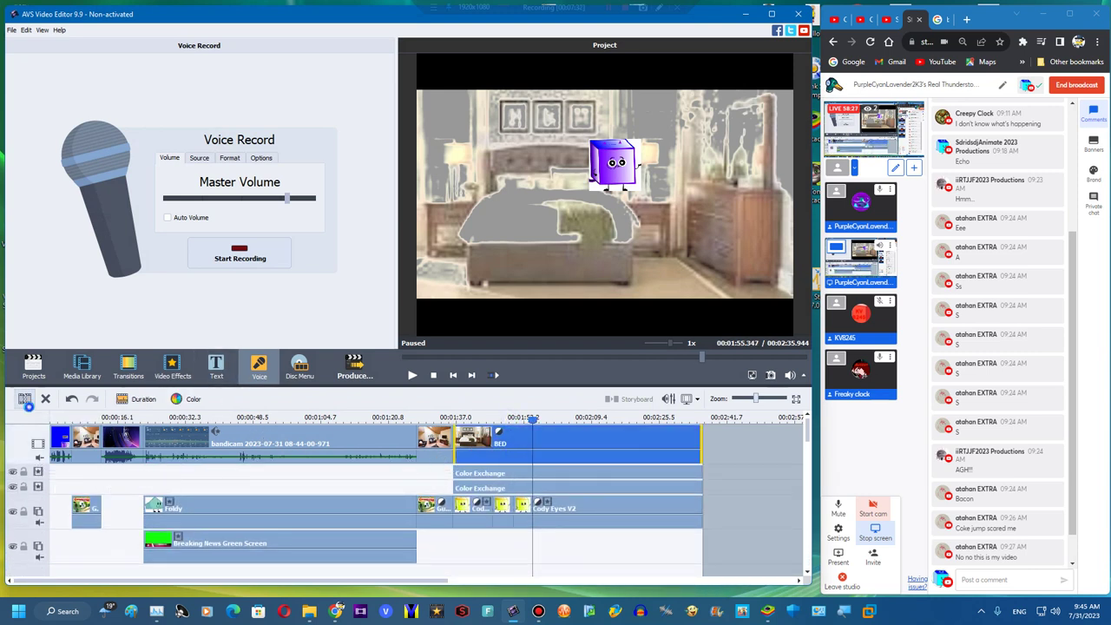
{"action": "left_click", "coordinate": [25, 399]}
{"action": "left_click", "coordinate": [552, 472]}
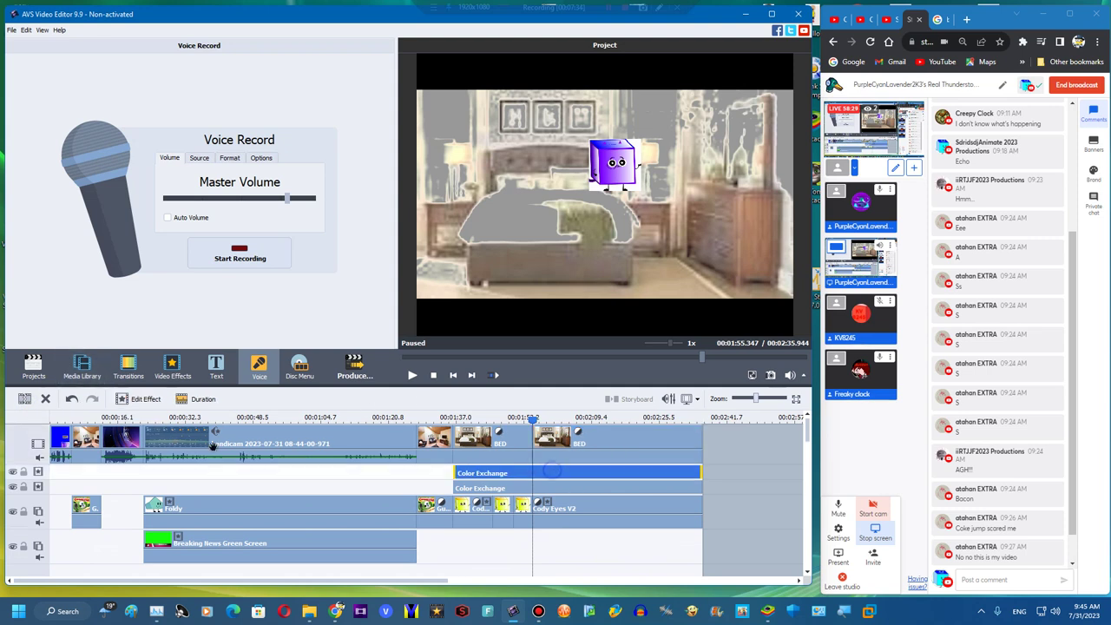
{"action": "left_click", "coordinate": [25, 399]}
{"action": "left_click", "coordinate": [552, 487]}
{"action": "left_click", "coordinate": [25, 399]}
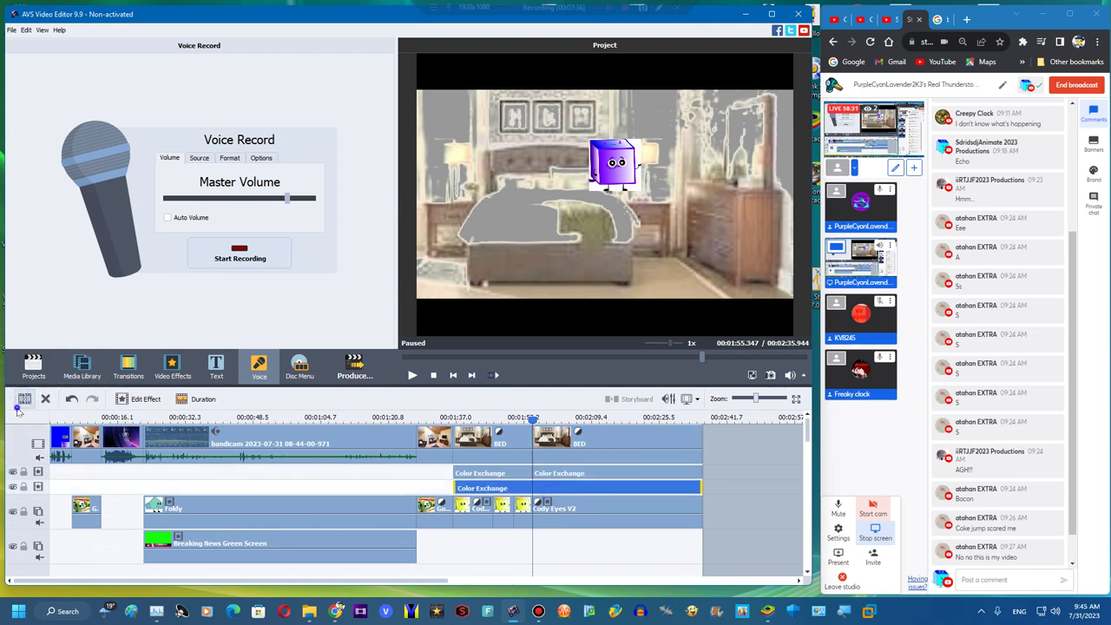
{"action": "left_click", "coordinate": [560, 511]}
{"action": "left_click", "coordinate": [26, 399]}
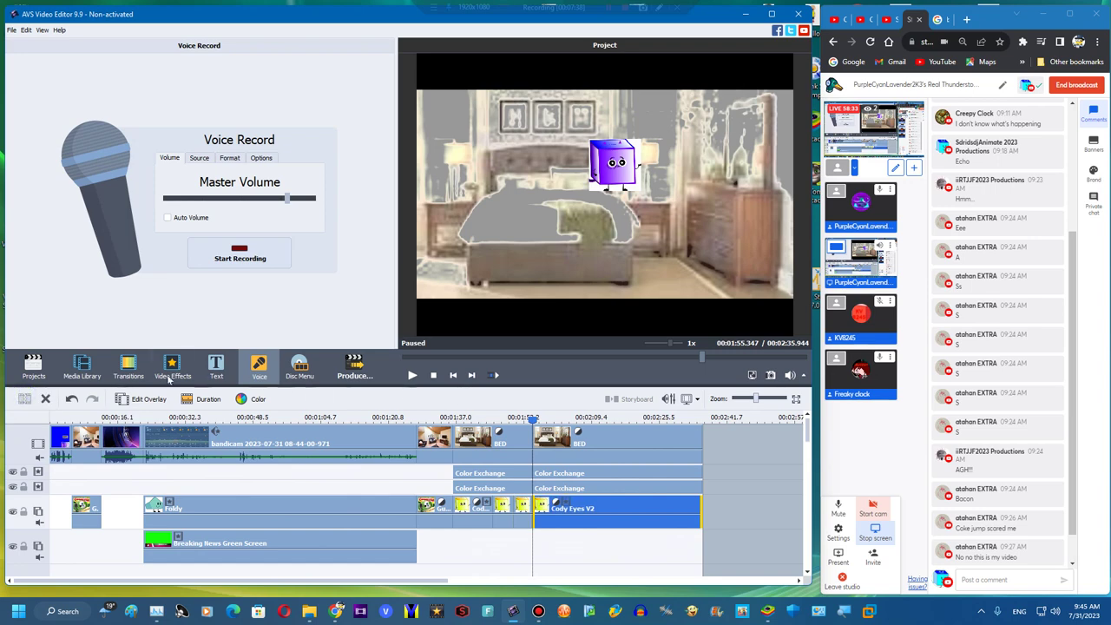
Import the House image of the lit white mansion from the Pictures folder into the project's media library
{"action": "left_click", "coordinate": [83, 369]}
{"action": "left_click", "coordinate": [312, 612]}
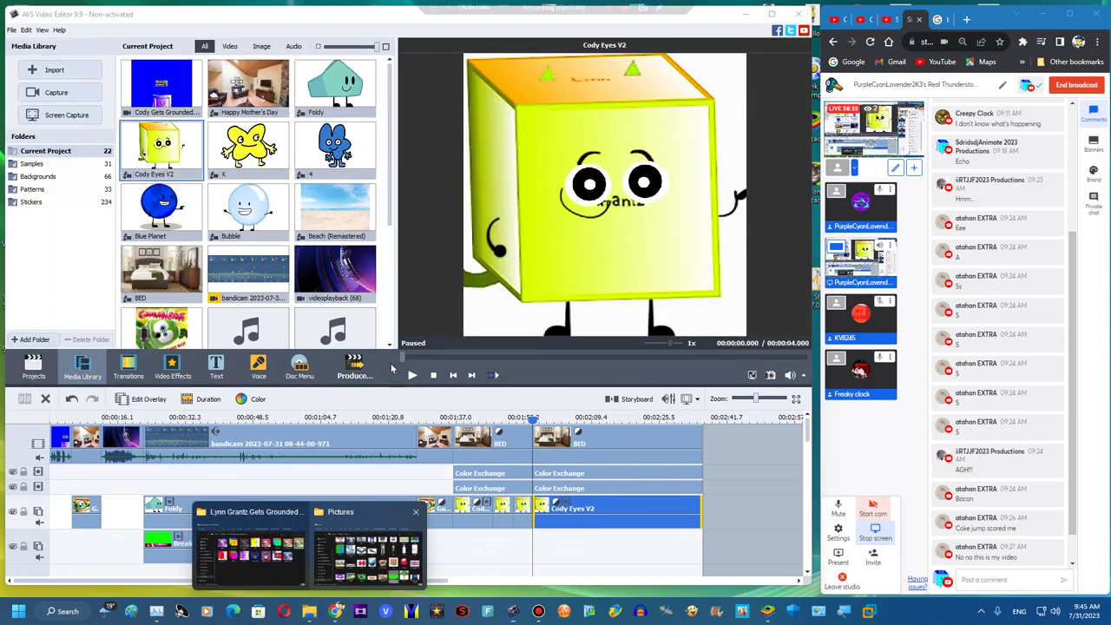
{"action": "left_click", "coordinate": [337, 550]}
{"action": "scroll", "coordinate": [632, 339], "scroll_direction": "down", "scroll_amount": 10}
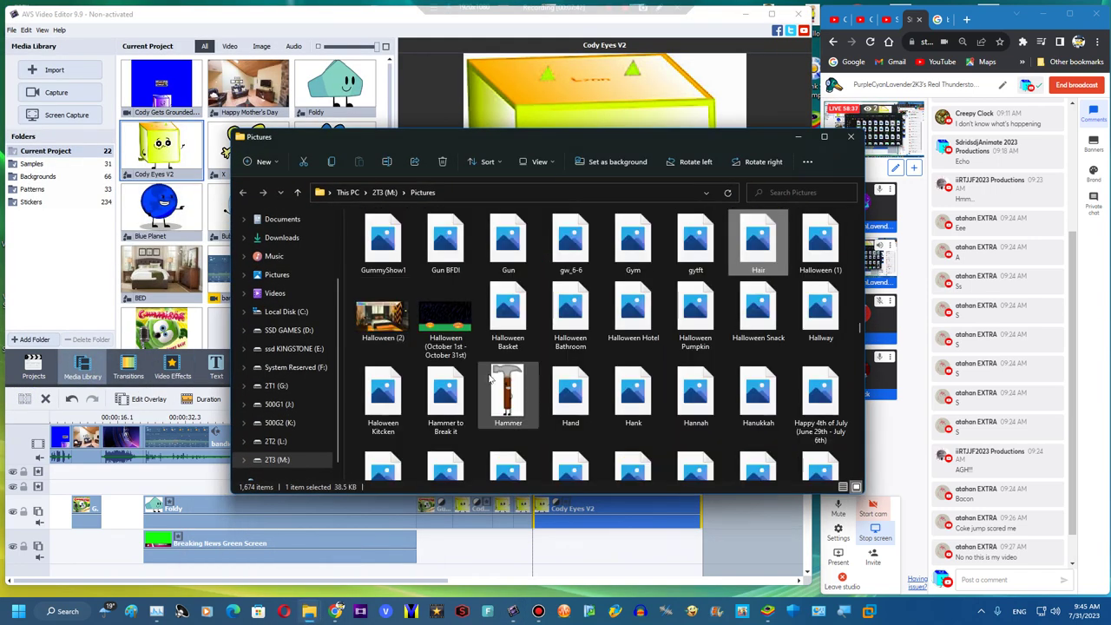
{"action": "scroll", "coordinate": [632, 339], "scroll_direction": "down", "scroll_amount": 3}
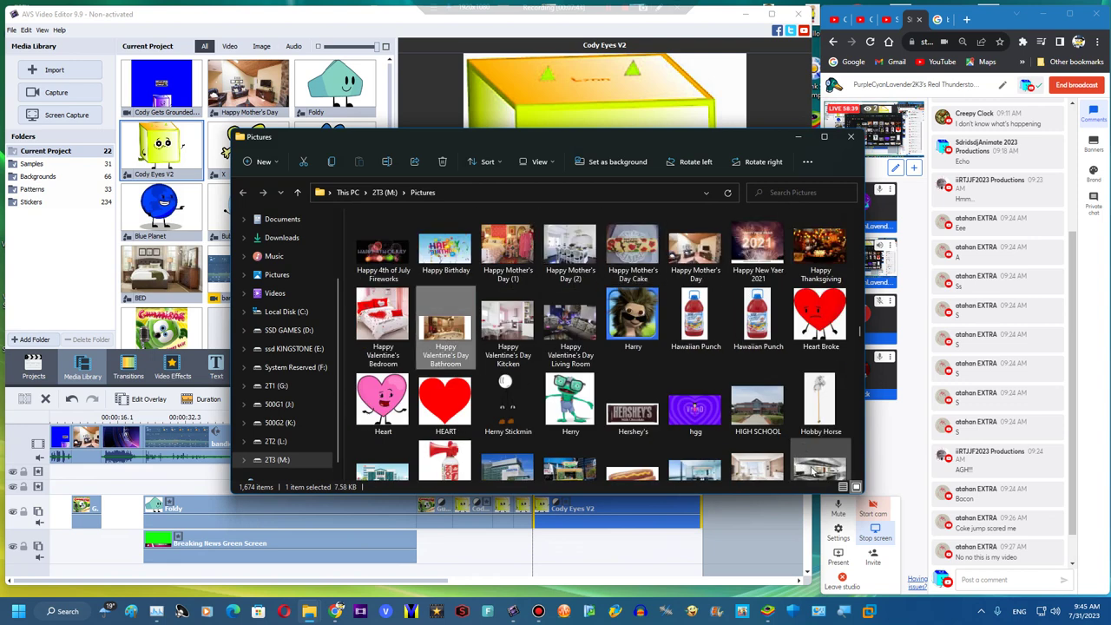
{"action": "scroll", "coordinate": [813, 470], "scroll_direction": "down", "scroll_amount": 5}
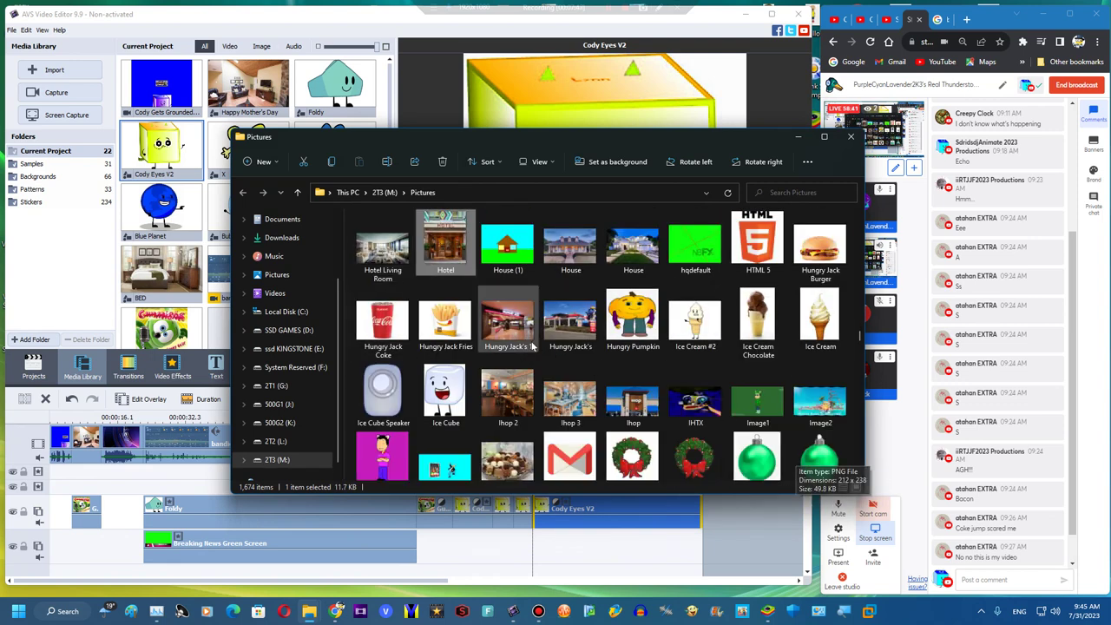
{"action": "left_click", "coordinate": [508, 247]}
{"action": "left_click_drag", "start_coordinate": [633, 248], "coordinate": [205, 262]}
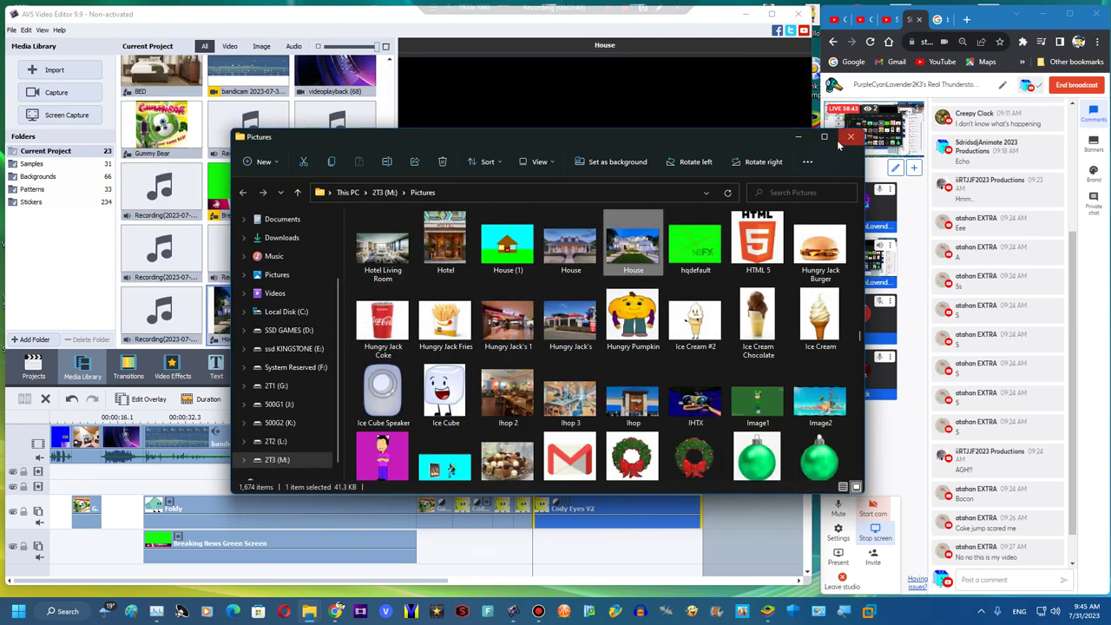
{"action": "left_click", "coordinate": [800, 138]}
Switch to the Google Images page in the browser and search for "RAIN CLOUD GREEN SCREEN"
{"action": "left_click", "coordinate": [939, 19]}
{"action": "left_click", "coordinate": [1070, 13]}
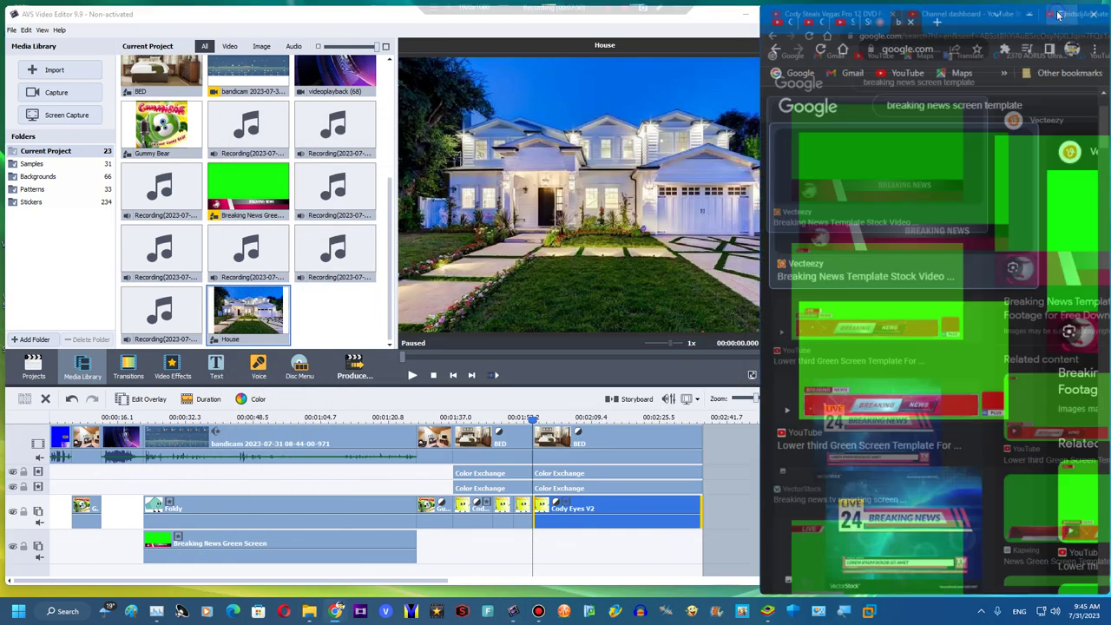
{"action": "left_click_drag", "start_coordinate": [397, 74], "coordinate": [52, 105]}
{"action": "type", "text": "RAI"}
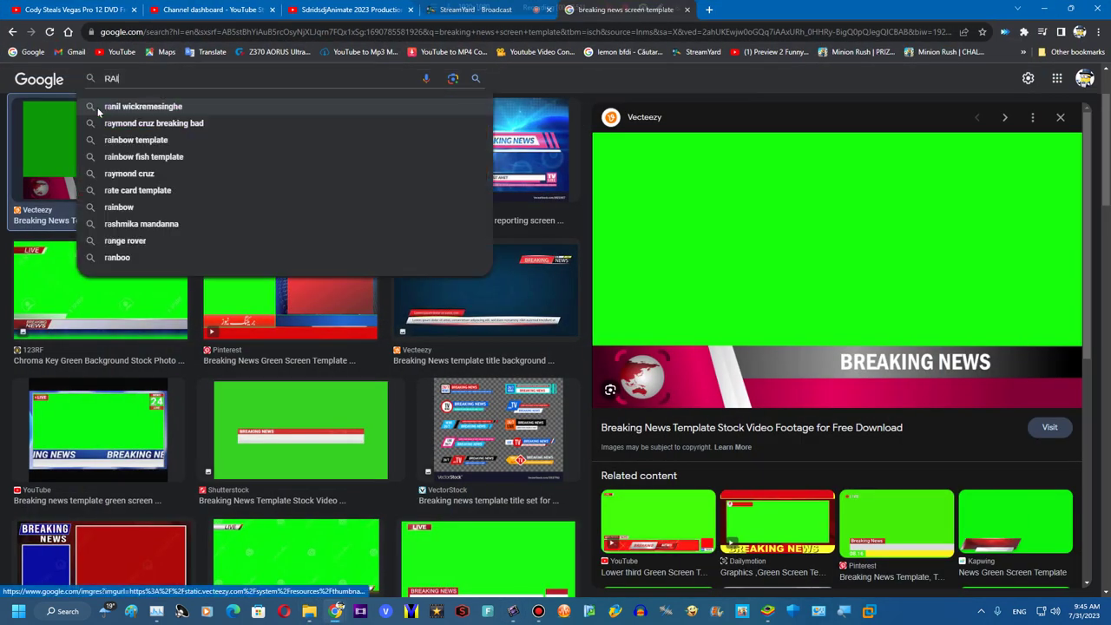
{"action": "type", "text": "N CLOUD GREEN SCREEN"}
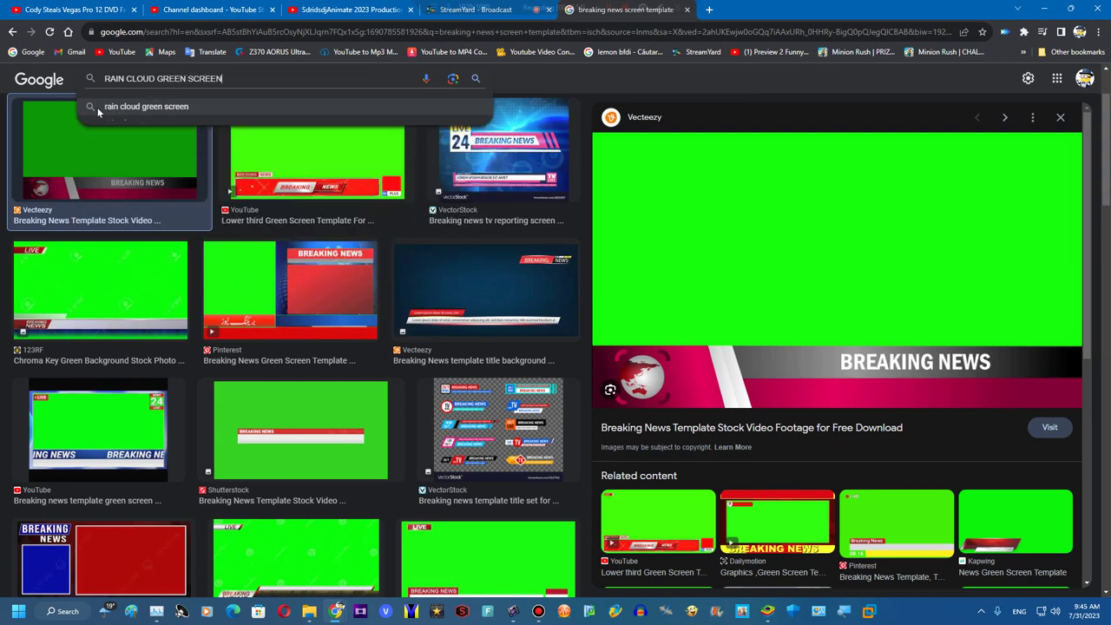
{"action": "key", "text": "Return"}
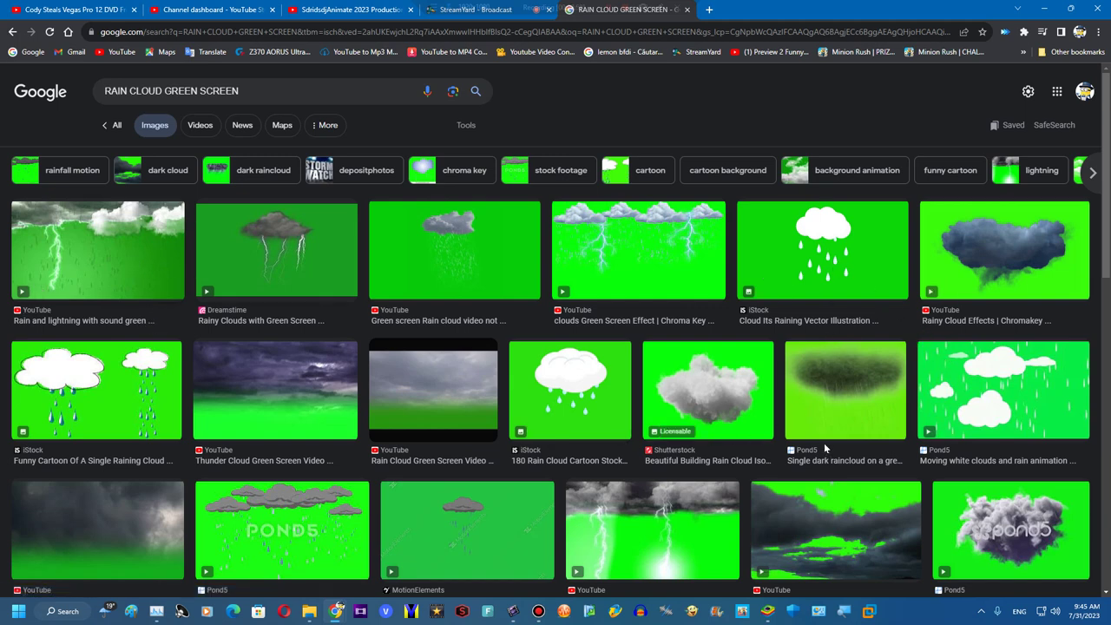
Browse the image results for a suitable rain background and open Vecteezy's Green Screen Rain Stock Video Footage image
{"action": "scroll", "coordinate": [988, 363], "scroll_direction": "down", "scroll_amount": 5}
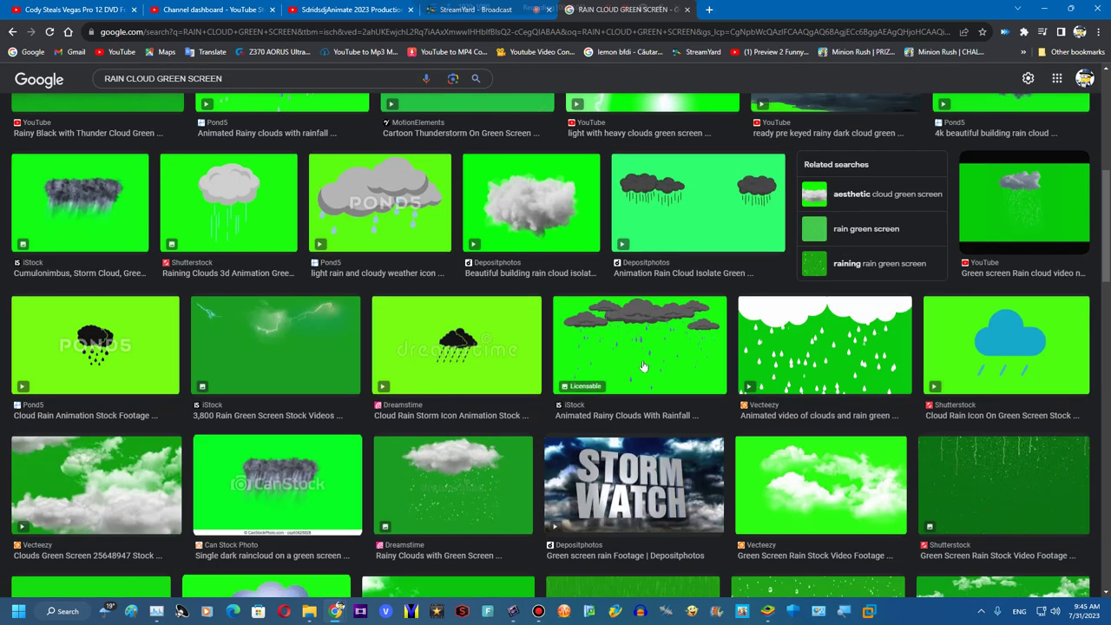
{"action": "left_click", "coordinate": [382, 491]}
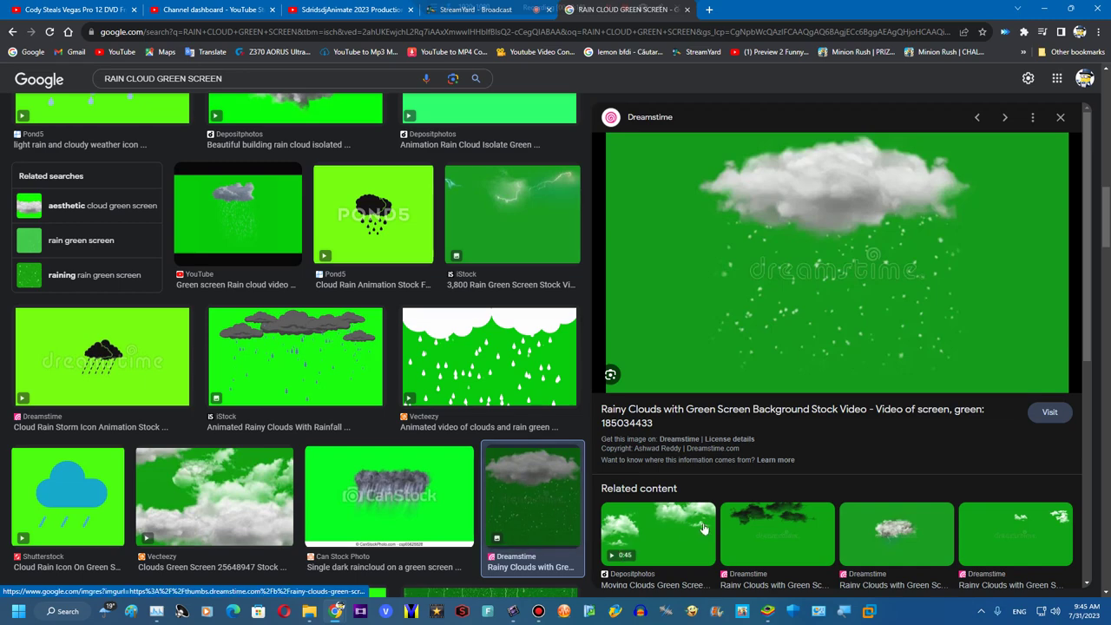
{"action": "scroll", "coordinate": [462, 349], "scroll_direction": "up", "scroll_amount": 3}
{"action": "scroll", "coordinate": [462, 349], "scroll_direction": "down", "scroll_amount": 5}
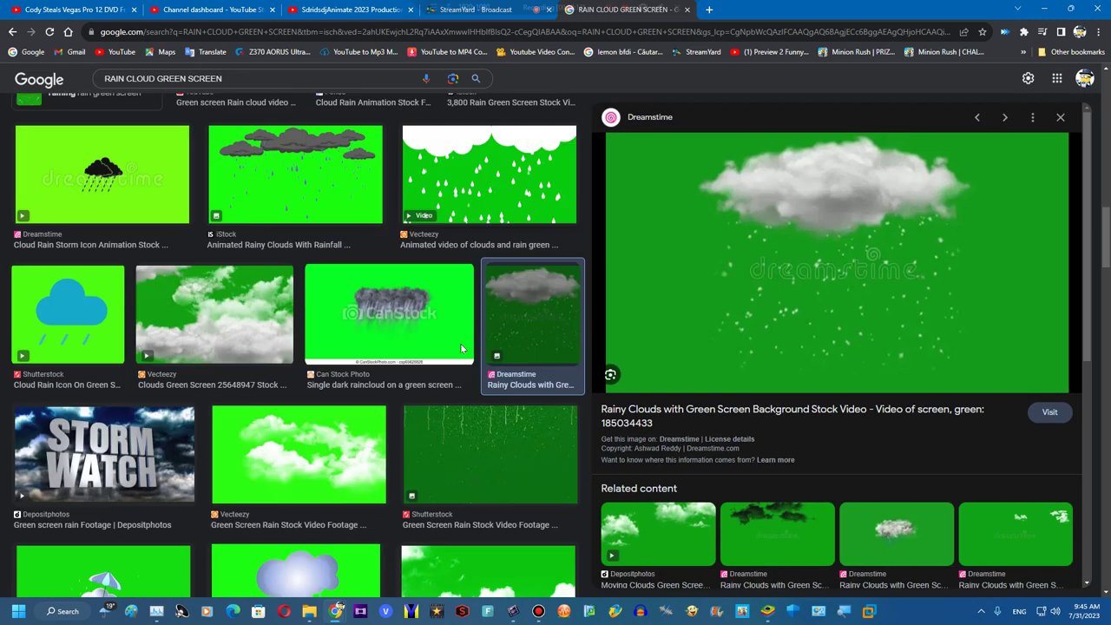
{"action": "scroll", "coordinate": [462, 349], "scroll_direction": "up", "scroll_amount": 2}
{"action": "scroll", "coordinate": [461, 349], "scroll_direction": "down", "scroll_amount": 4}
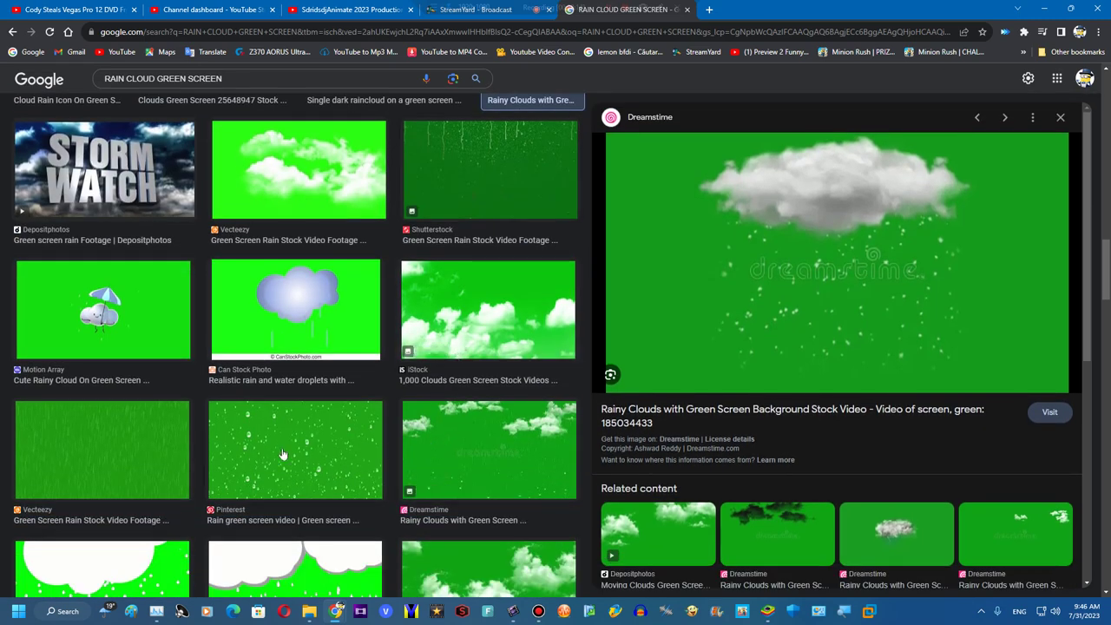
{"action": "left_click", "coordinate": [183, 451]}
Save the enlarged rain image to the Pictures folder as "Rain Green Screen"
{"action": "right_click", "coordinate": [875, 208]}
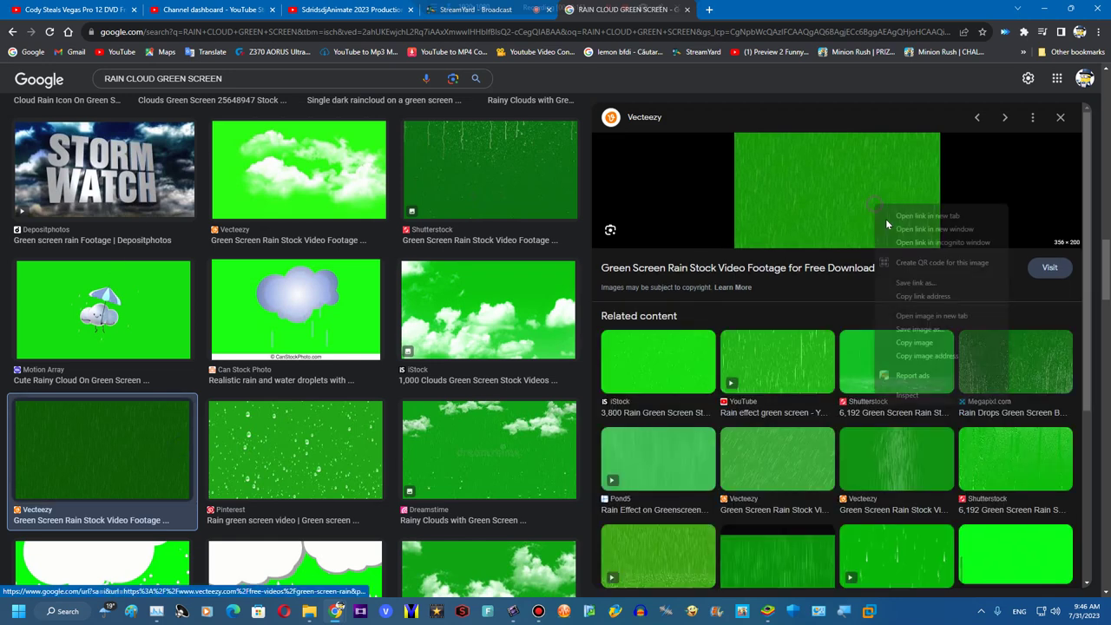
{"action": "left_click", "coordinate": [911, 329]}
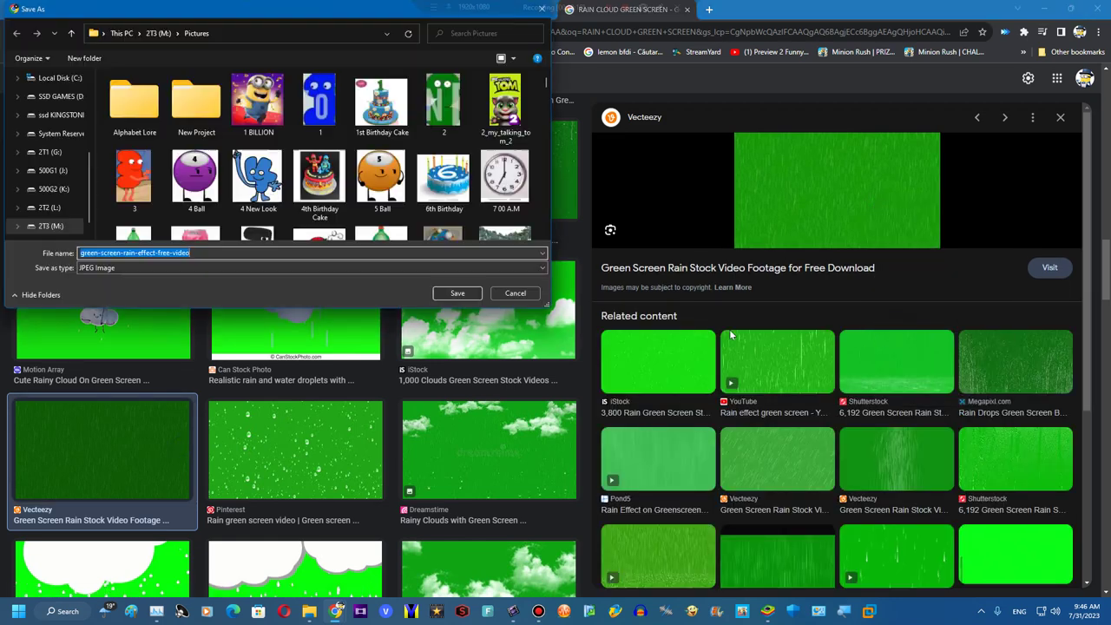
{"action": "type", "text": "r"}
{"action": "key", "text": "BackSpace"}
{"action": "type", "text": "Rain Green Screen"}
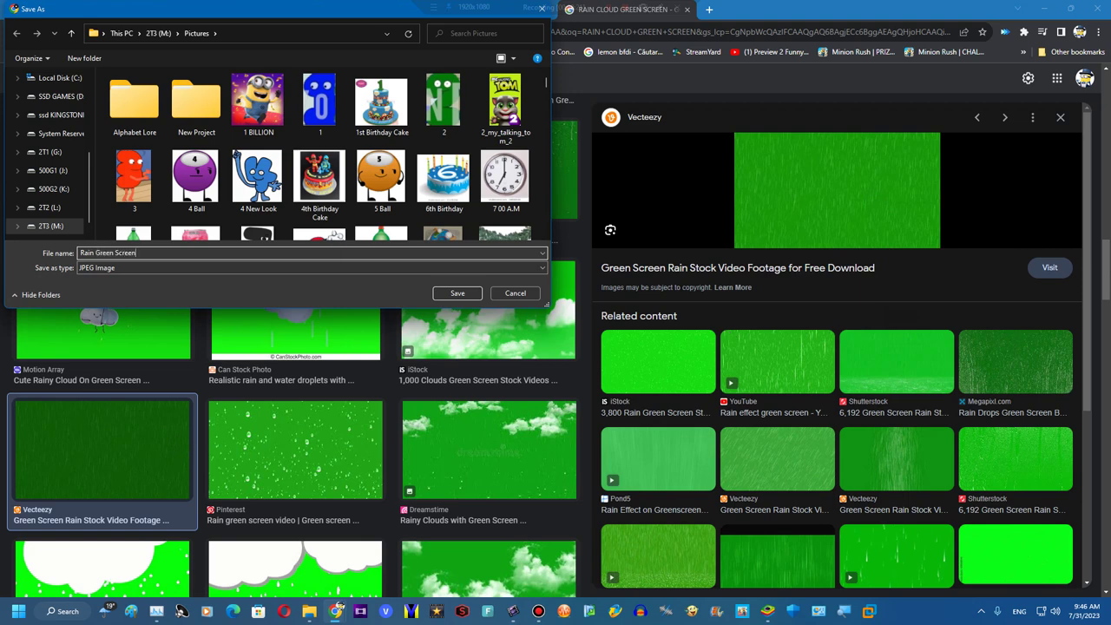
{"action": "key", "text": "Return"}
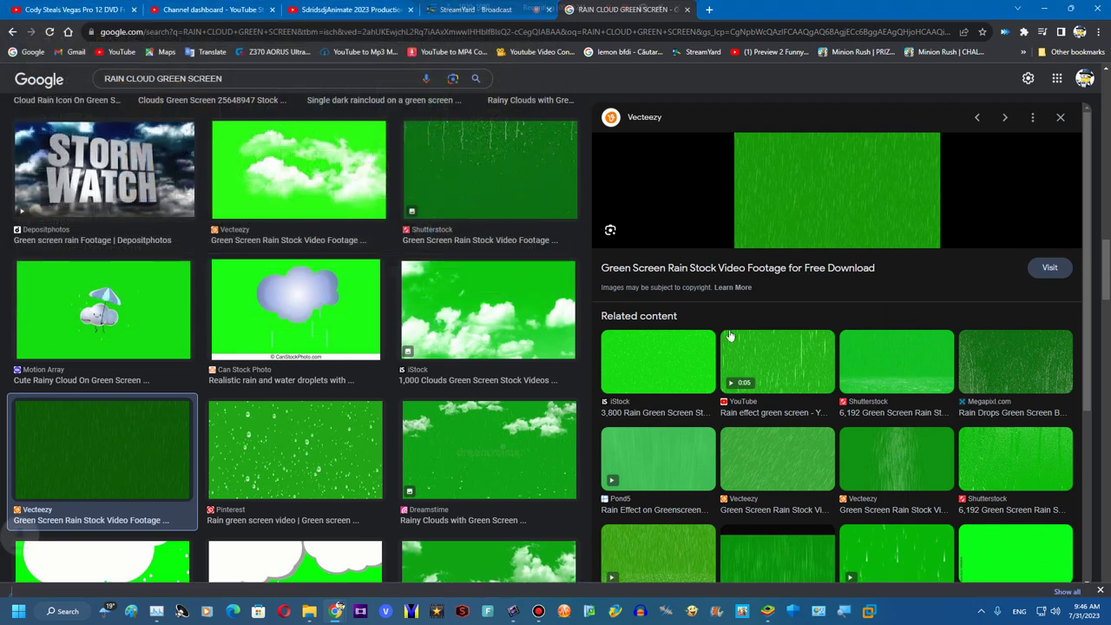
Show the downloaded Rain Green Screen file in its folder and shrink the browser window back beside the editor
{"action": "left_click", "coordinate": [123, 581]}
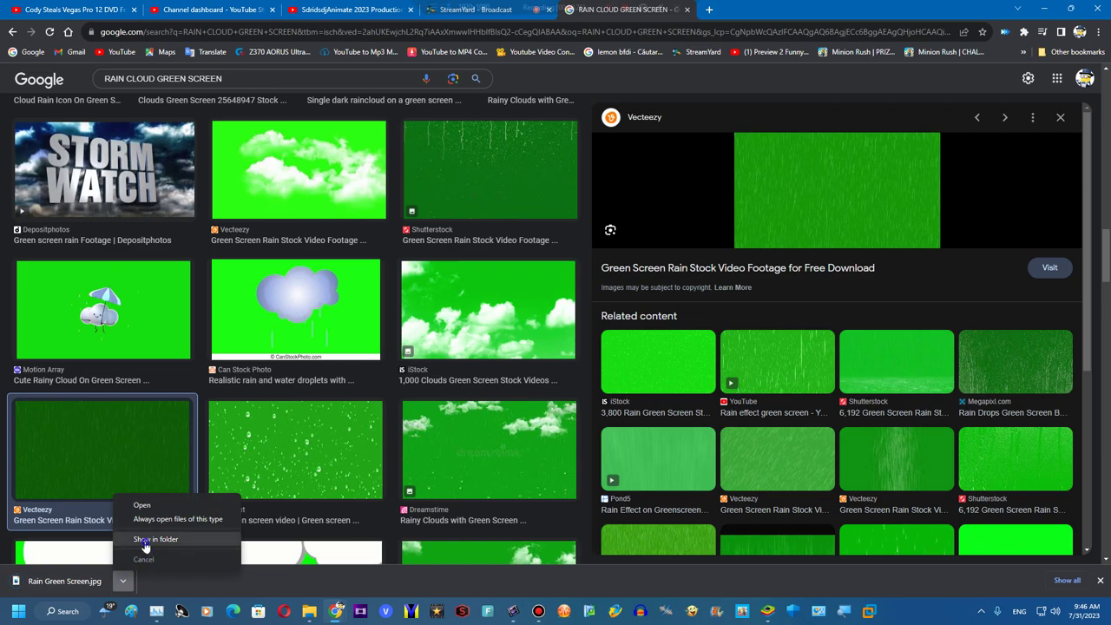
{"action": "left_click", "coordinate": [156, 539]}
{"action": "left_click", "coordinate": [1079, 7]}
{"action": "left_click", "coordinate": [1079, 7]}
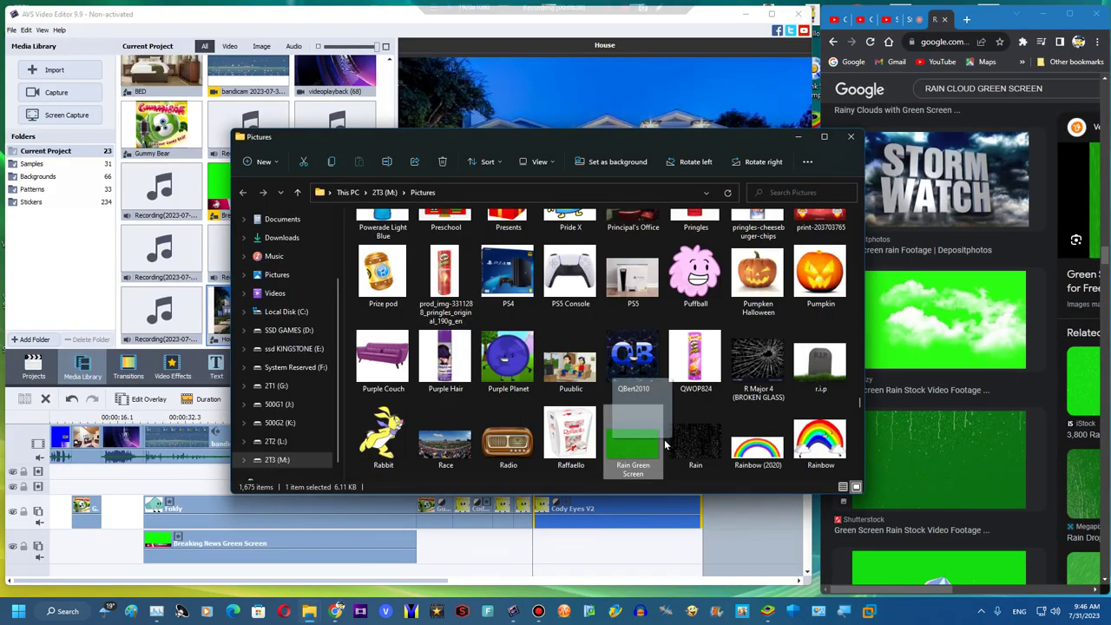
View the existing Rain image from the Pictures folder and close the viewer
{"action": "double_click", "coordinate": [697, 444]}
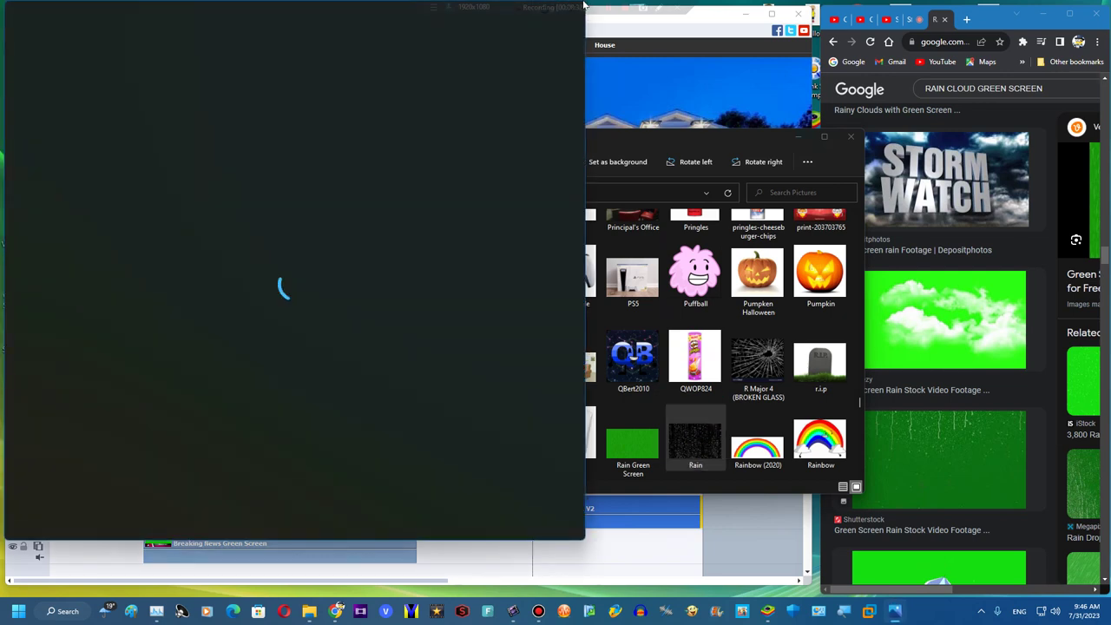
{"action": "left_click", "coordinate": [635, 438]}
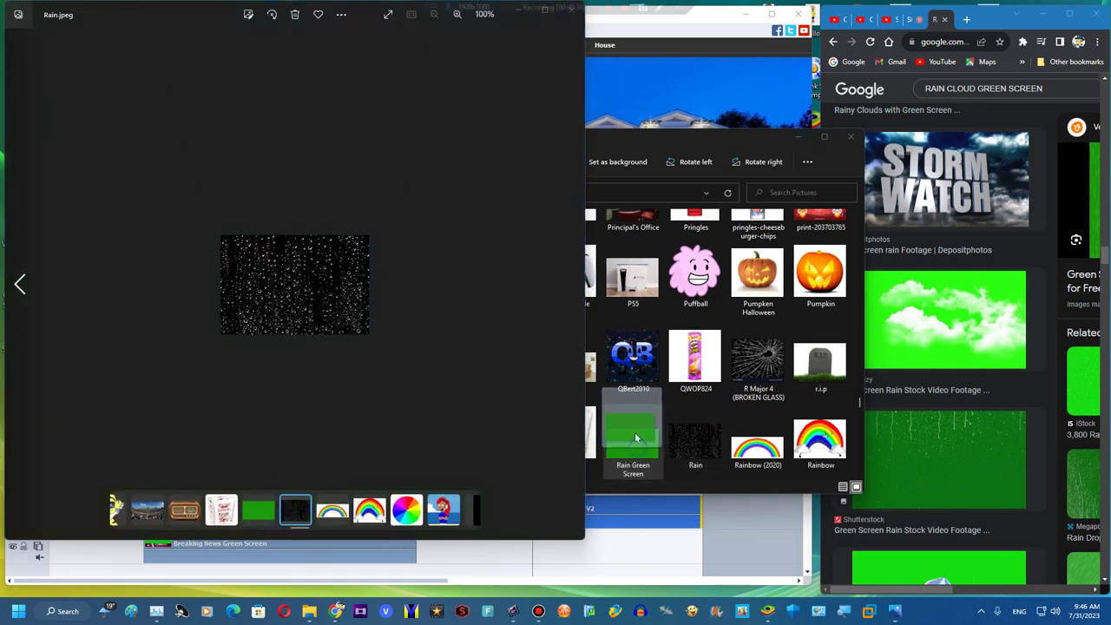
{"action": "left_click", "coordinate": [573, 8]}
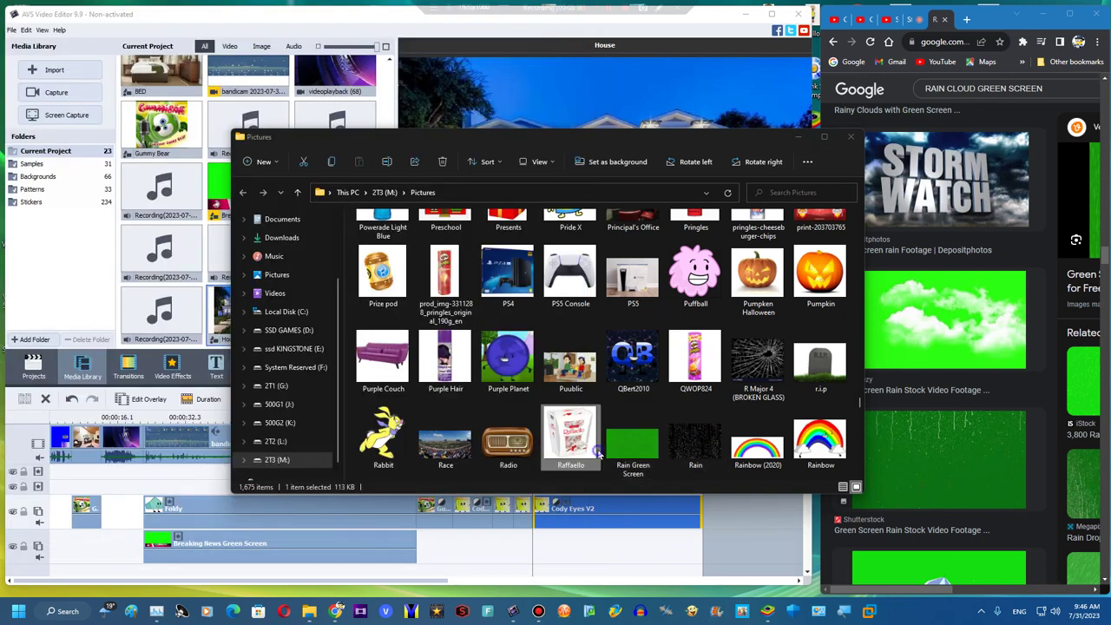
Import the Rain Green Screen image into the project's media library and close the browser's image search tab
{"action": "left_click_drag", "start_coordinate": [627, 445], "coordinate": [145, 254]}
{"action": "left_click", "coordinate": [798, 136]}
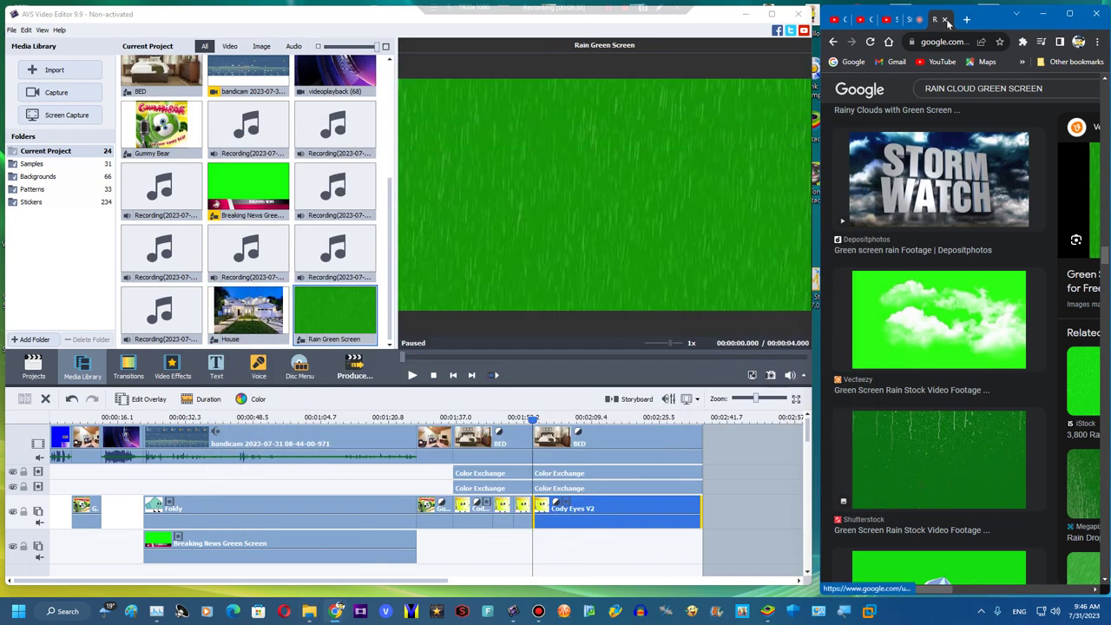
{"action": "left_click", "coordinate": [945, 19]}
Add Rain Green Screen as an overlay and insert the House image between the two BED clips, aligning the overlay with it
{"action": "left_click_drag", "start_coordinate": [335, 312], "coordinate": [684, 530]}
{"action": "mouse_move", "coordinate": [855, 380]}
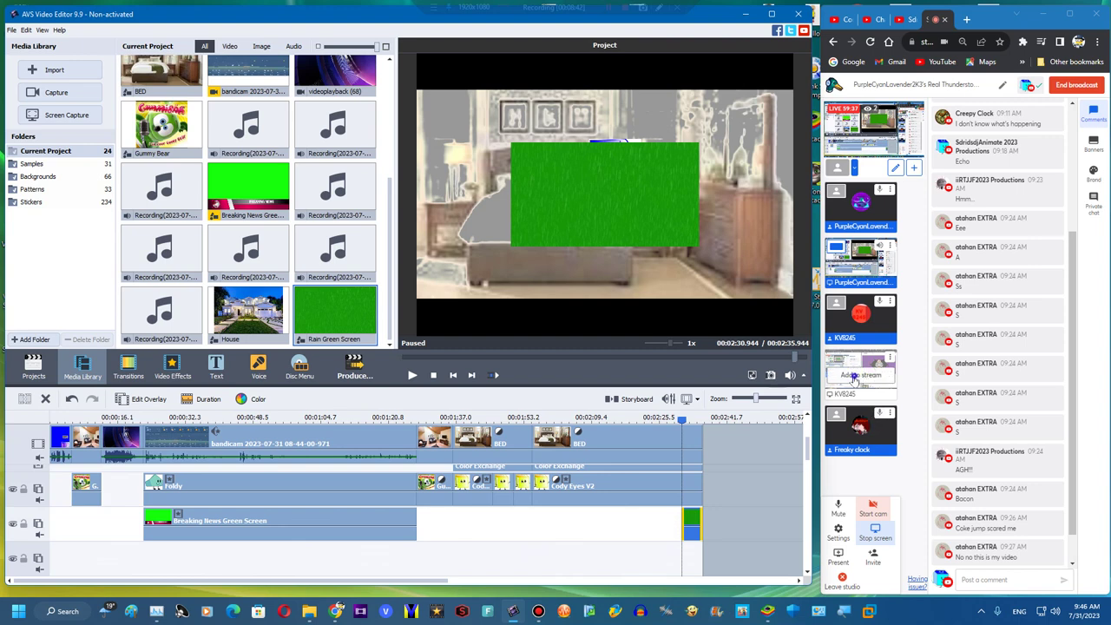
{"action": "left_click_drag", "start_coordinate": [683, 525], "coordinate": [532, 515]}
{"action": "left_click_drag", "start_coordinate": [267, 314], "coordinate": [590, 460]}
{"action": "left_click_drag", "start_coordinate": [565, 521], "coordinate": [544, 522]}
{"action": "left_click_drag", "start_coordinate": [701, 522], "coordinate": [553, 517]}
Open the rain overlay for editing and enable Chromakey with dark green as the key color at strength 100
{"action": "double_click", "coordinate": [537, 513]}
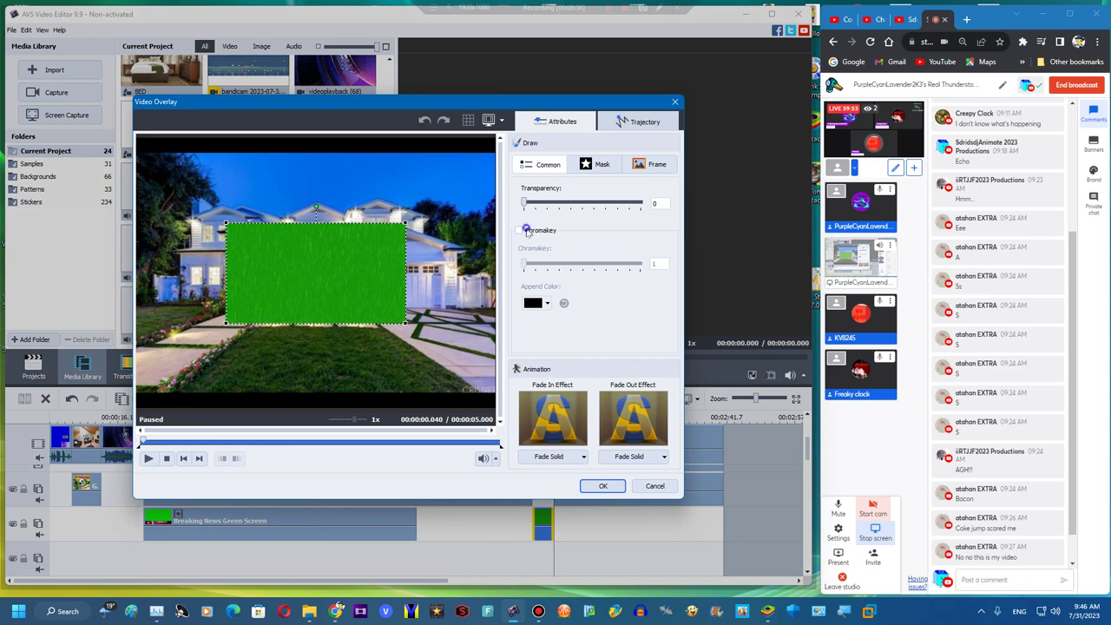
{"action": "left_click", "coordinate": [520, 231]}
{"action": "left_click", "coordinate": [540, 303]}
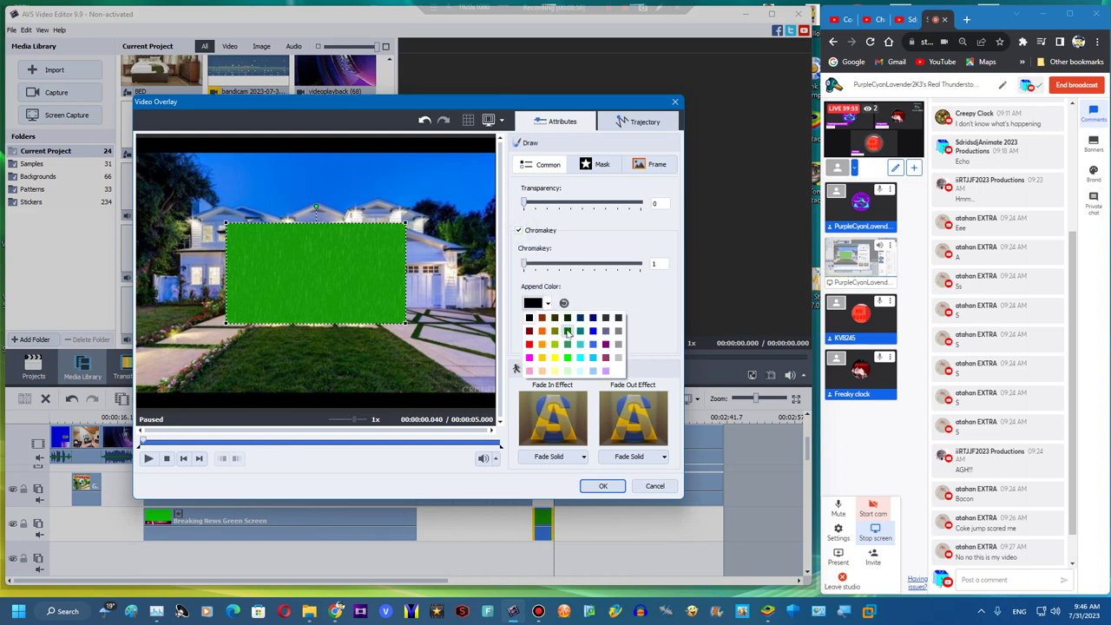
{"action": "left_click", "coordinate": [568, 331]}
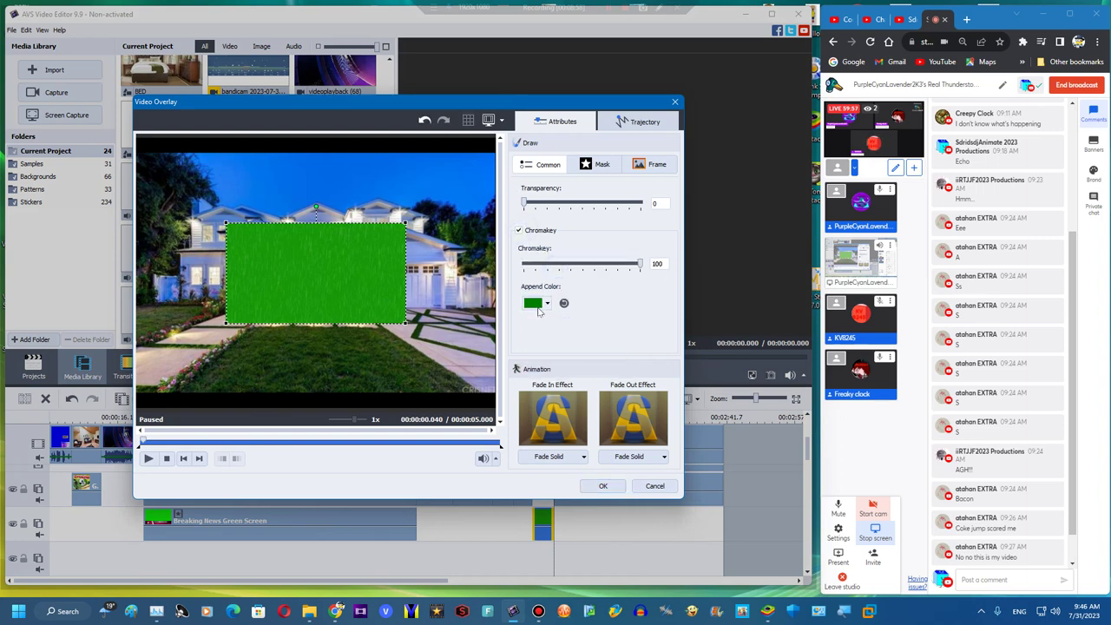
{"action": "left_click", "coordinate": [538, 304]}
{"action": "left_click", "coordinate": [548, 304]}
{"action": "left_click", "coordinate": [548, 303]}
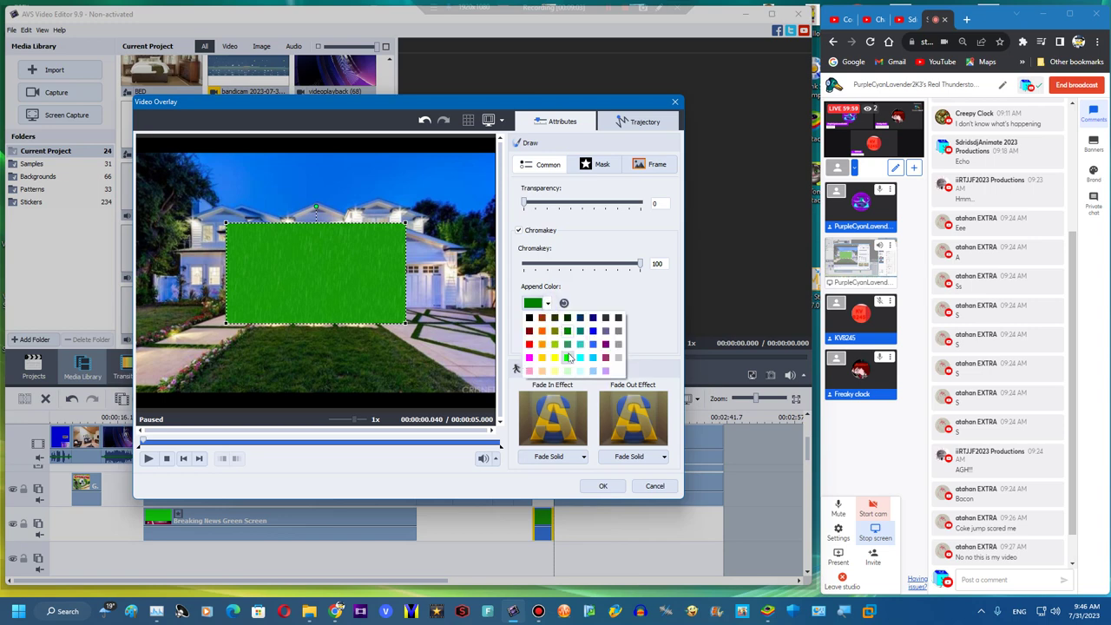
{"action": "left_click", "coordinate": [569, 349]}
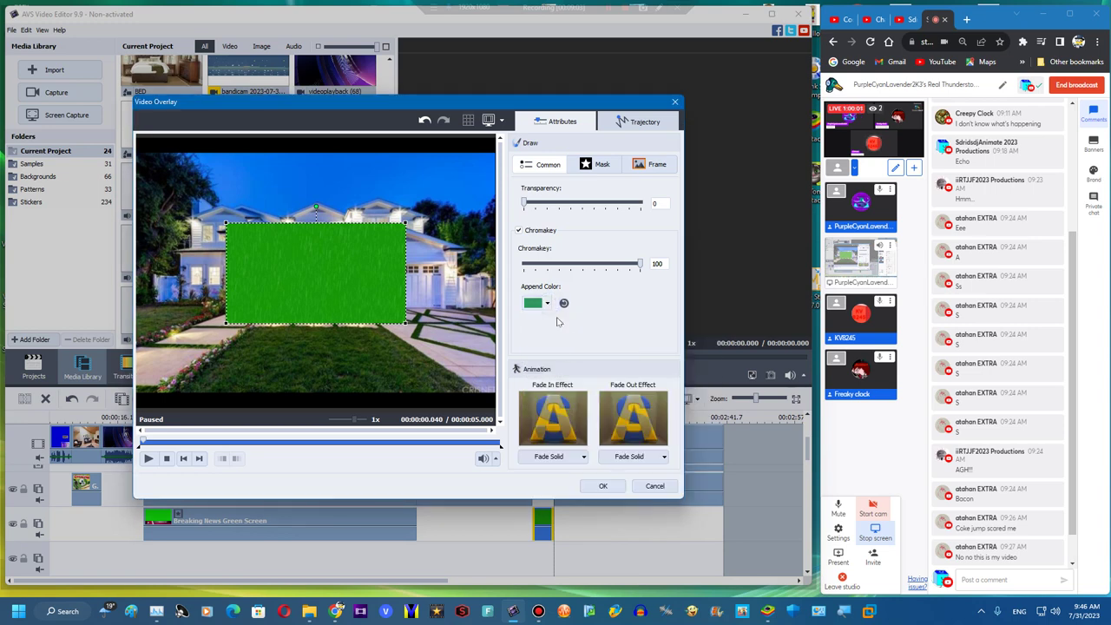
{"action": "left_click", "coordinate": [549, 303]}
{"action": "left_click", "coordinate": [570, 361]}
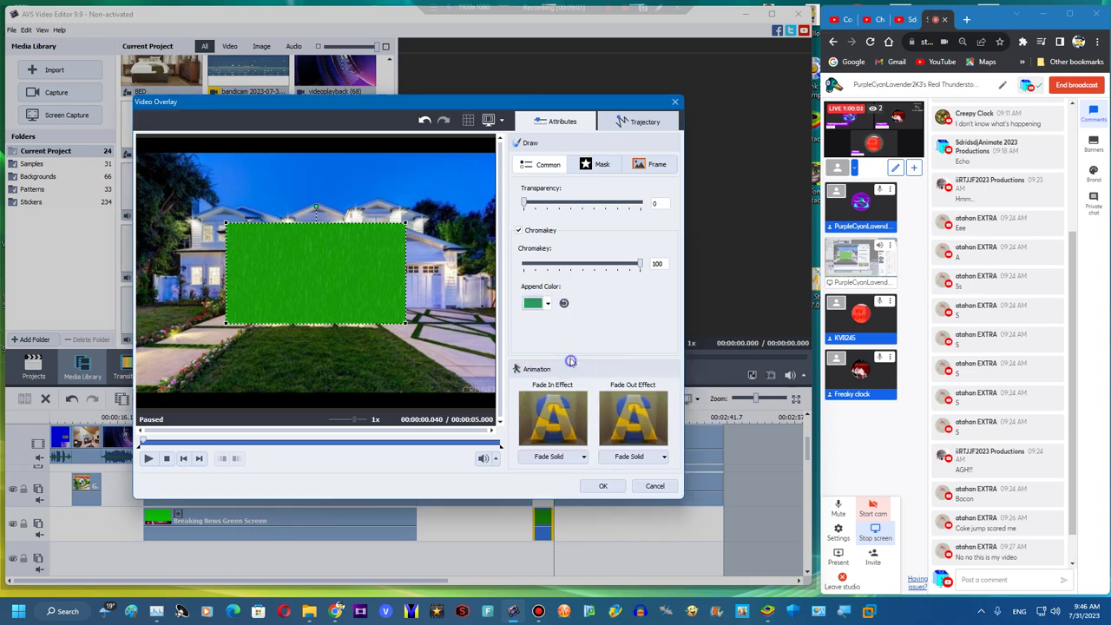
{"action": "left_click", "coordinate": [536, 305]}
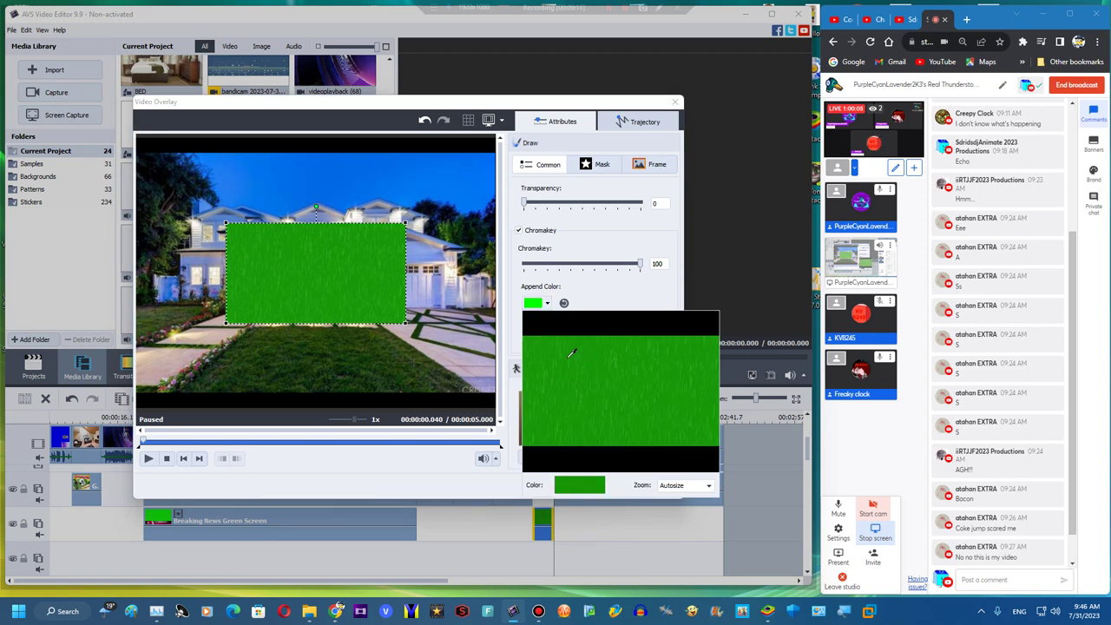
{"action": "left_click", "coordinate": [571, 352]}
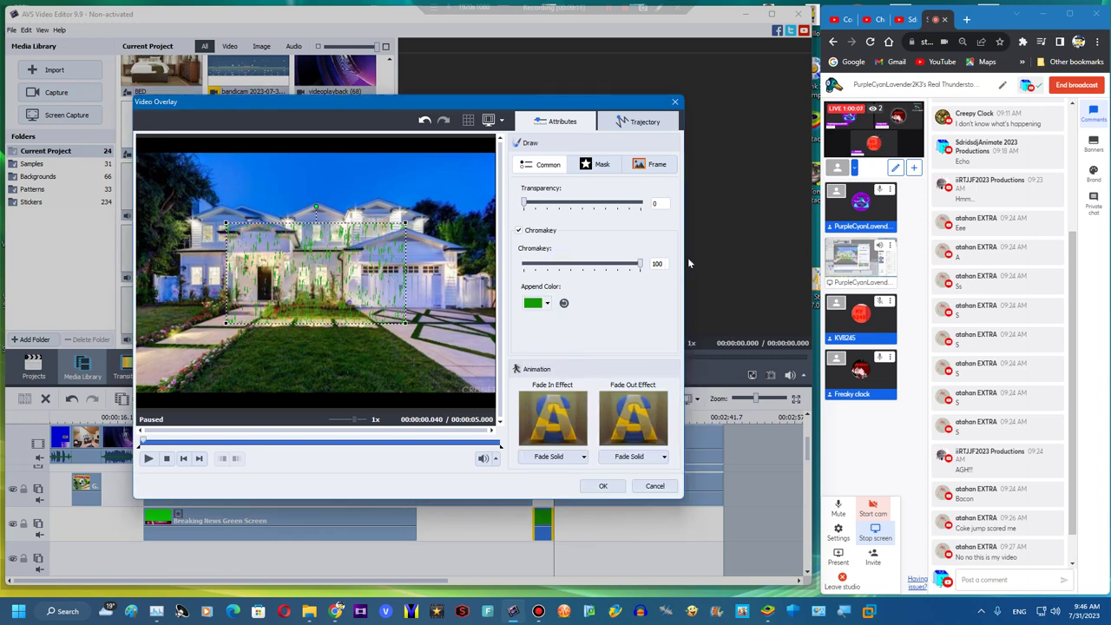
{"action": "left_click_drag", "start_coordinate": [406, 225], "coordinate": [613, 195]}
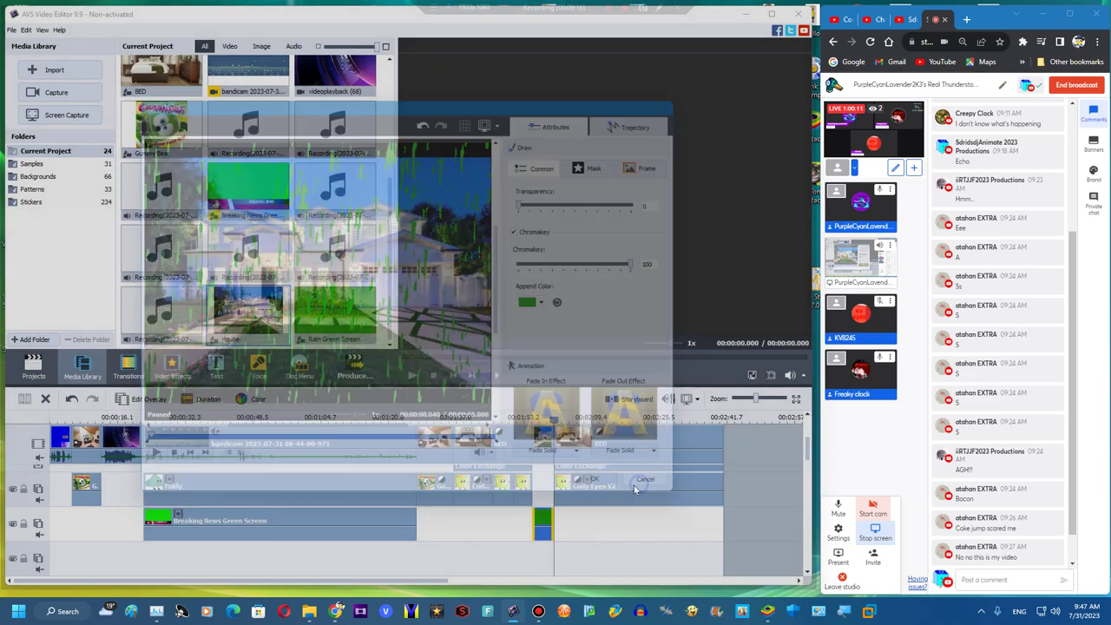
{"action": "left_click", "coordinate": [640, 483]}
Apply color correction to the rain overlay with brightness, contrast and gamma at 100 and hue at -74
{"action": "left_click", "coordinate": [263, 400]}
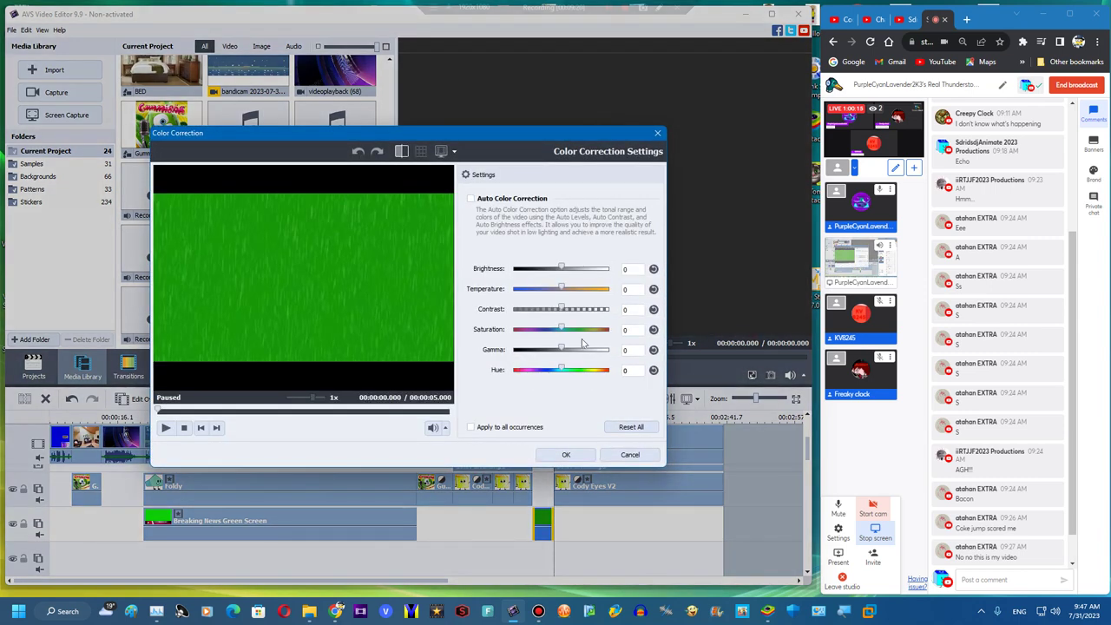
{"action": "left_click_drag", "start_coordinate": [564, 308], "coordinate": [608, 309]}
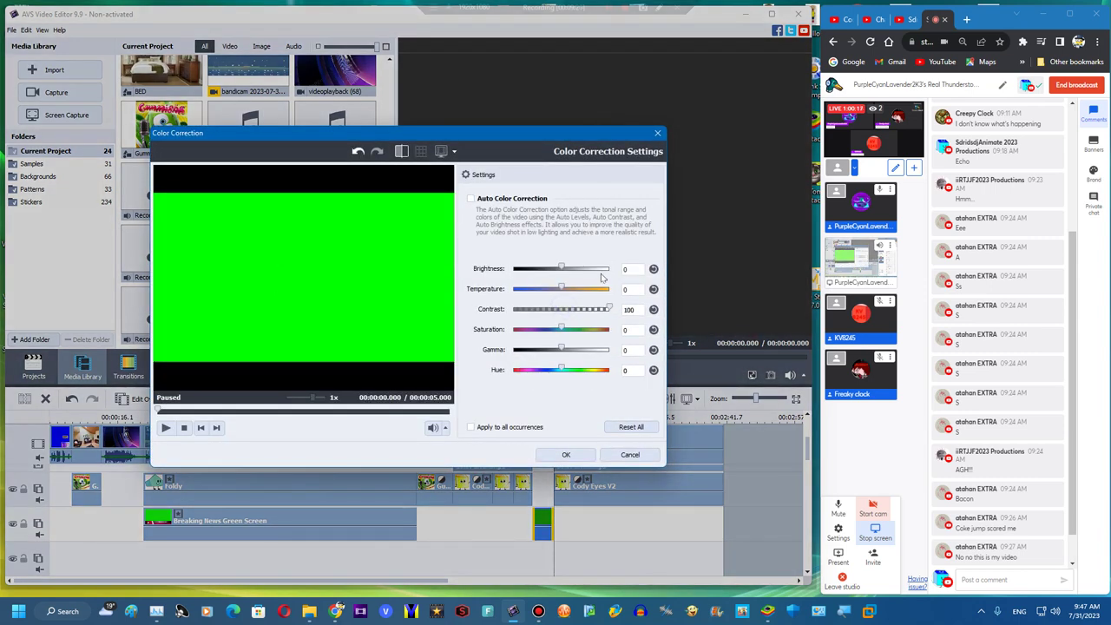
{"action": "left_click_drag", "start_coordinate": [562, 269], "coordinate": [663, 276]}
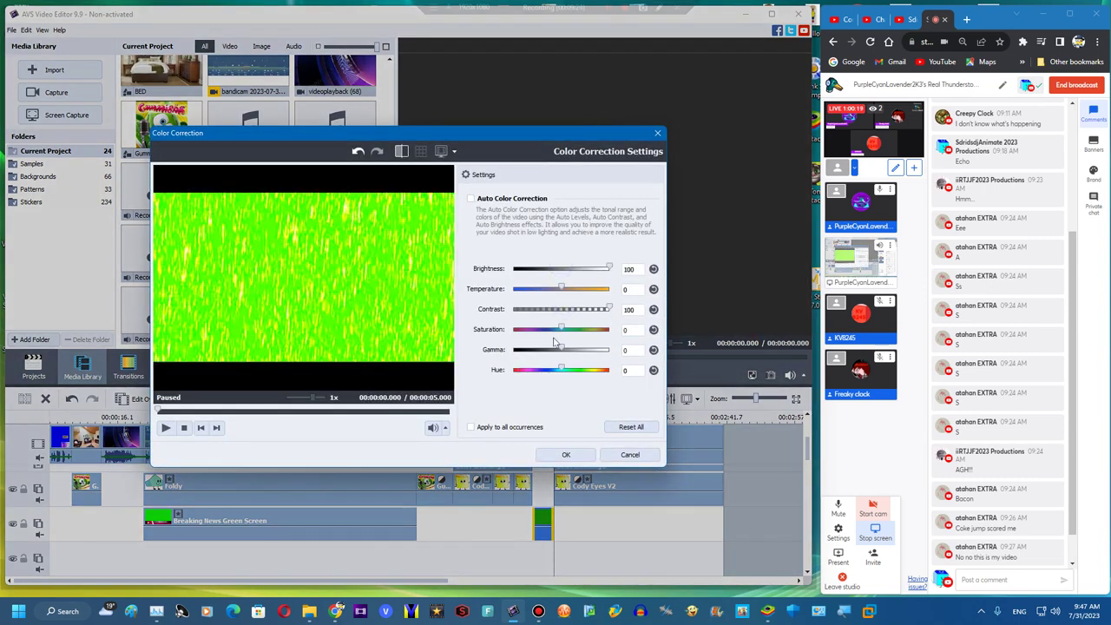
{"action": "left_click_drag", "start_coordinate": [568, 349], "coordinate": [609, 350]}
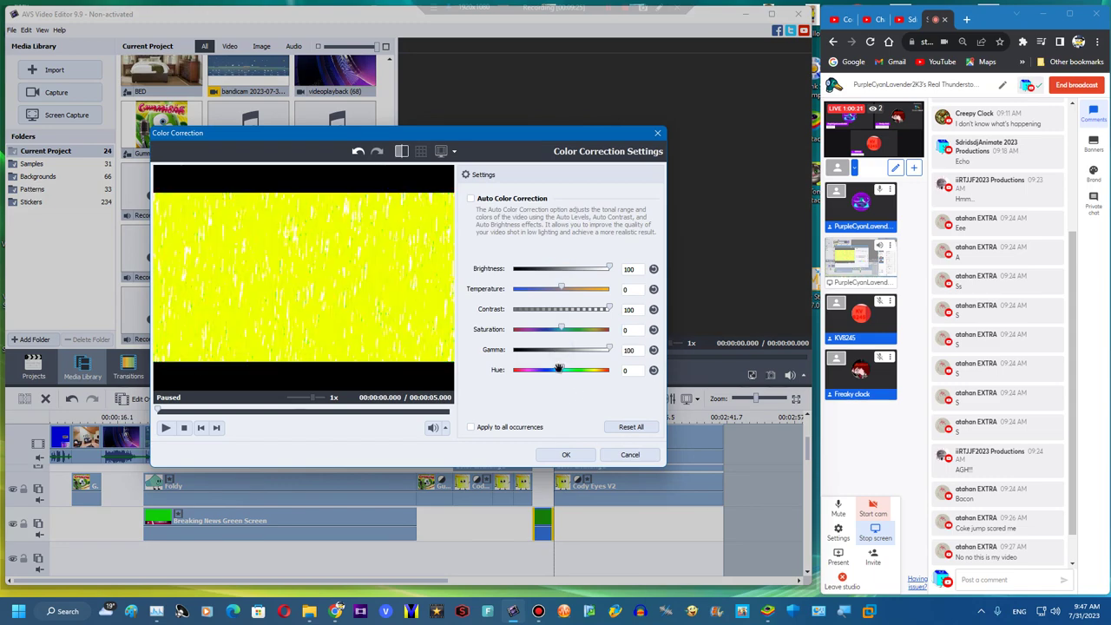
{"action": "mouse_move", "coordinate": [540, 373]}
{"action": "left_mouse_down"}
{"action": "mouse_move", "coordinate": [520, 371]}
{"action": "mouse_move", "coordinate": [539, 370]}
{"action": "left_mouse_up"}
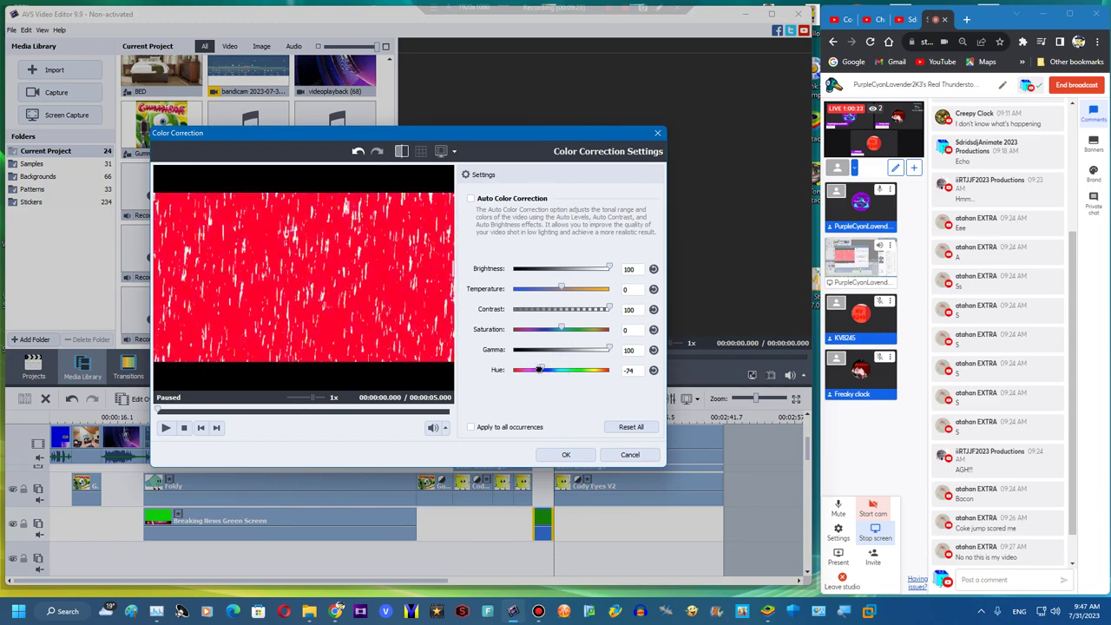
{"action": "left_click", "coordinate": [580, 458]}
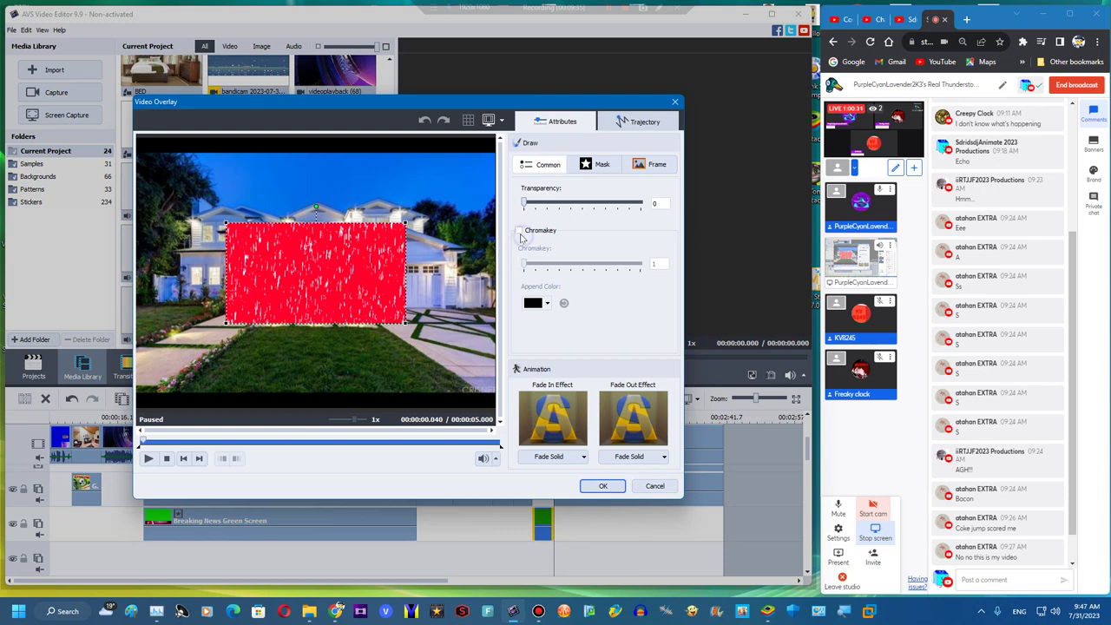
Enable Chromakey on the rain overlay with red as the key color at strength 100 and enlarge it to cover the frame
{"action": "left_click", "coordinate": [519, 231]}
{"action": "left_click", "coordinate": [546, 303]}
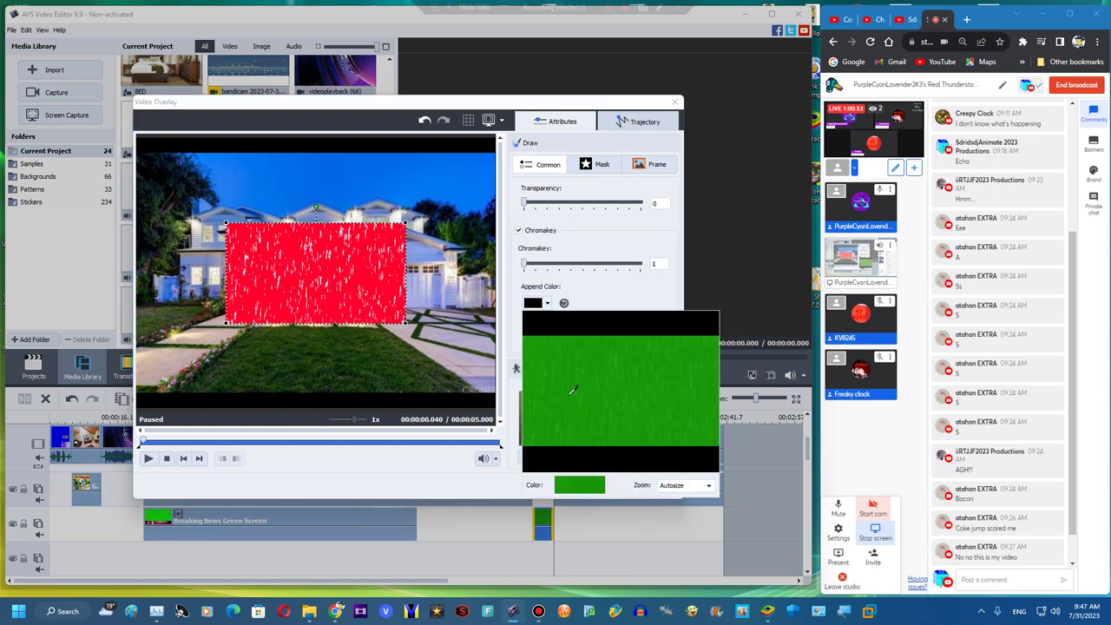
{"action": "left_click", "coordinate": [548, 303]}
{"action": "left_click", "coordinate": [547, 303]}
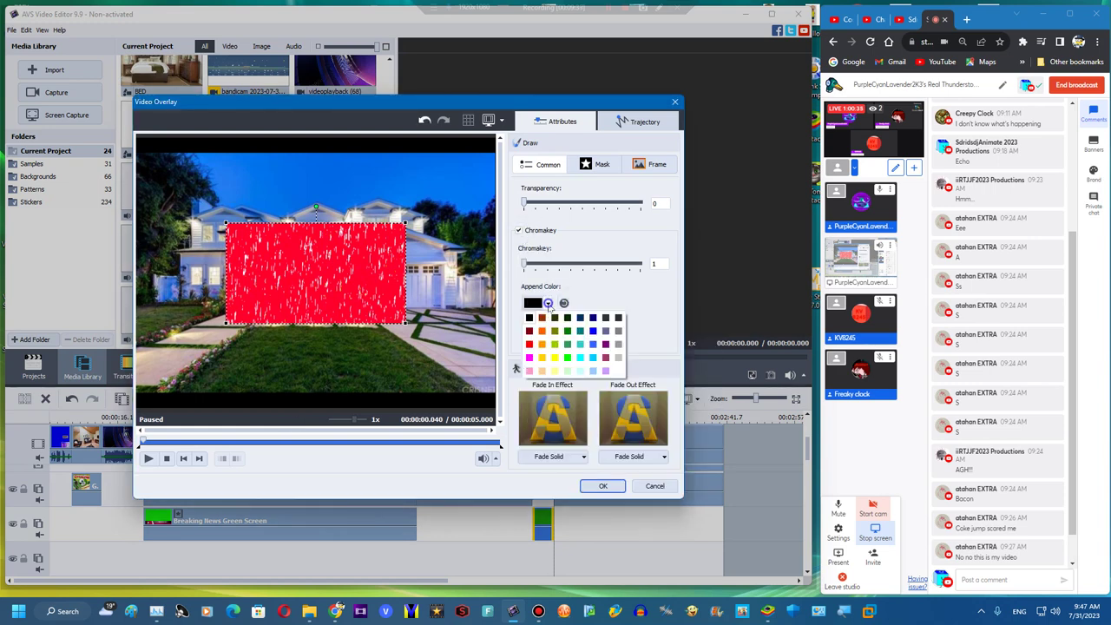
{"action": "left_click", "coordinate": [530, 345]}
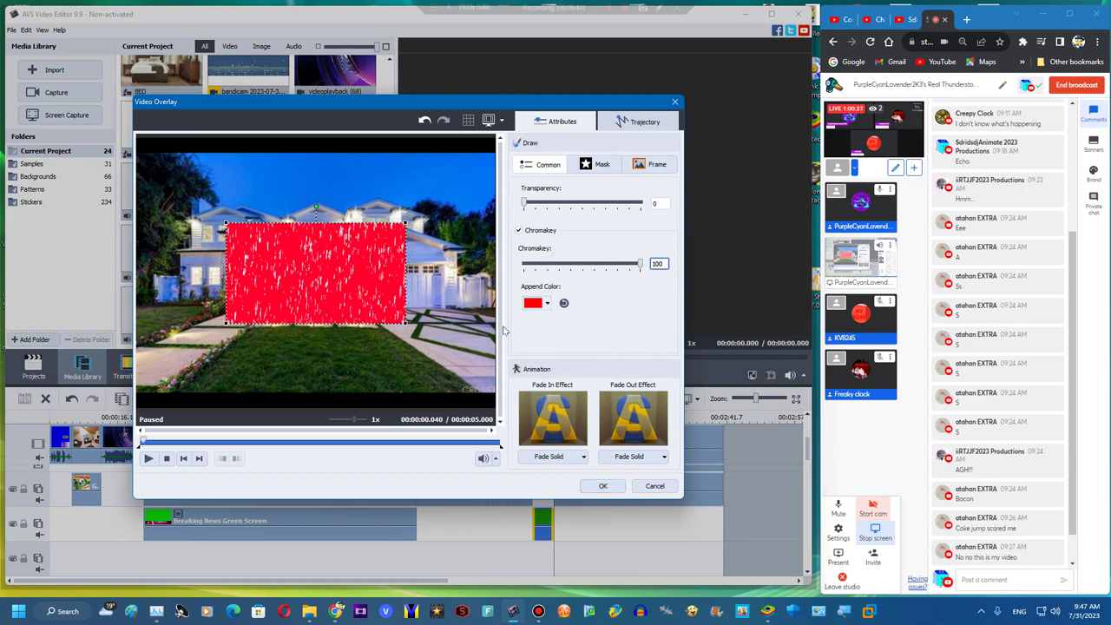
{"action": "left_click_drag", "start_coordinate": [406, 324], "coordinate": [564, 398]}
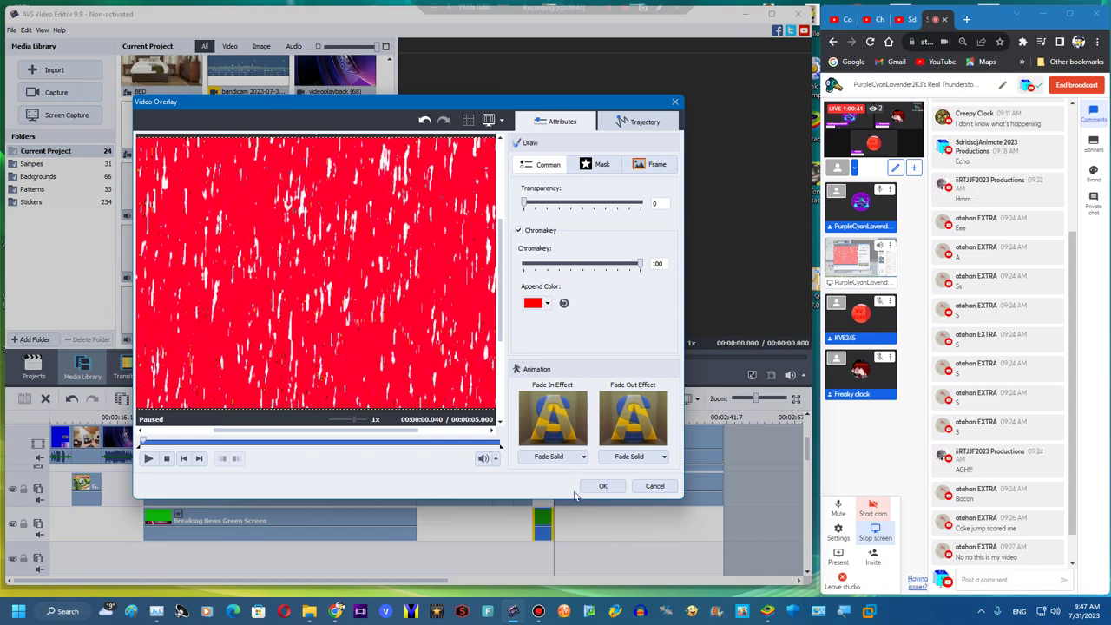
{"action": "left_click", "coordinate": [602, 485]}
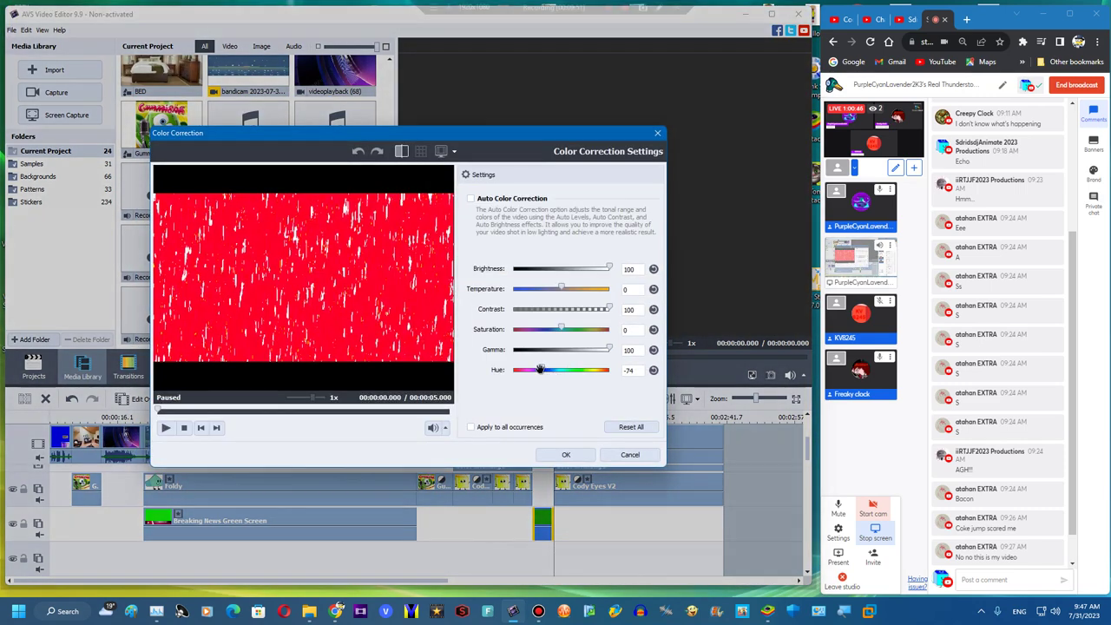
Set the rain overlay's color correction hue to -65
{"action": "left_click_drag", "start_coordinate": [541, 371], "coordinate": [540, 389]}
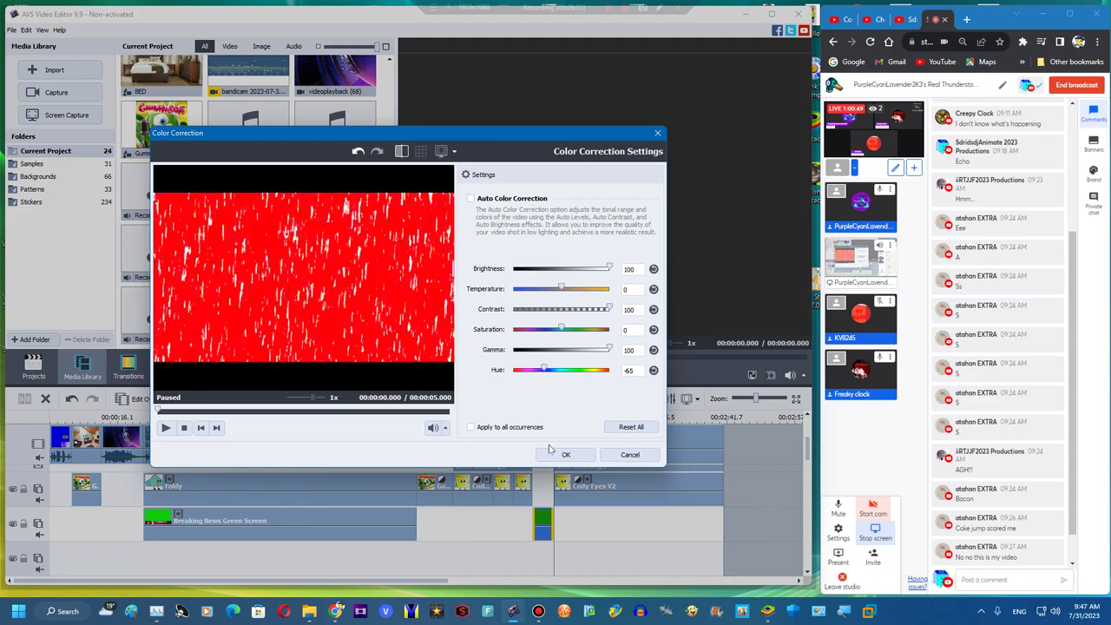
{"action": "left_click", "coordinate": [556, 454]}
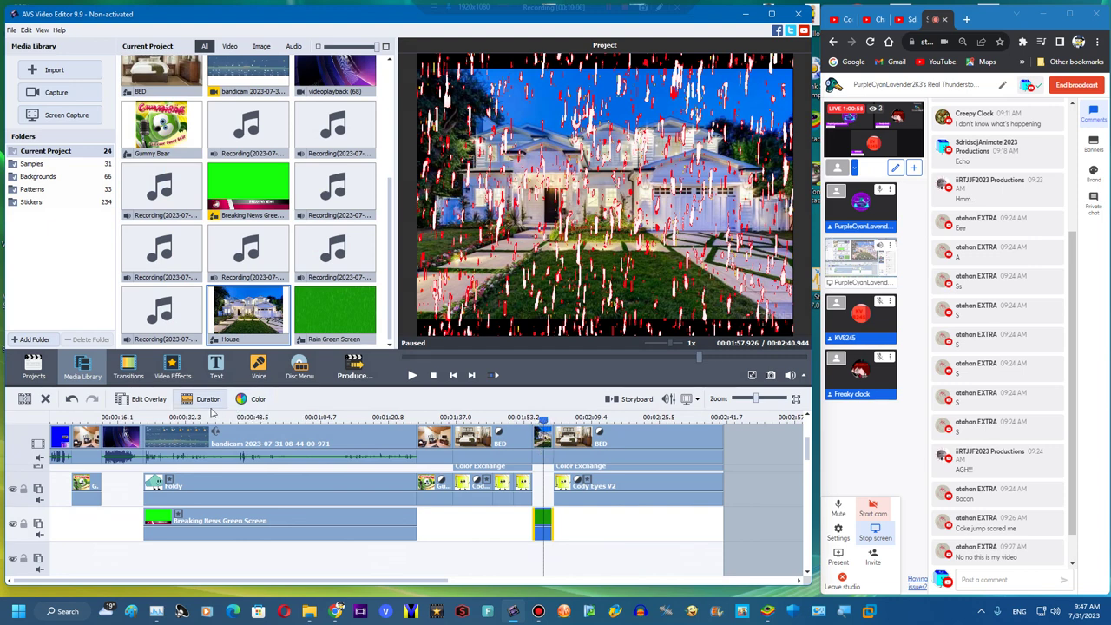
Try dark red and orange tones as the rain overlay's Chromakey color and return it to red at strength 100
{"action": "left_click", "coordinate": [148, 401]}
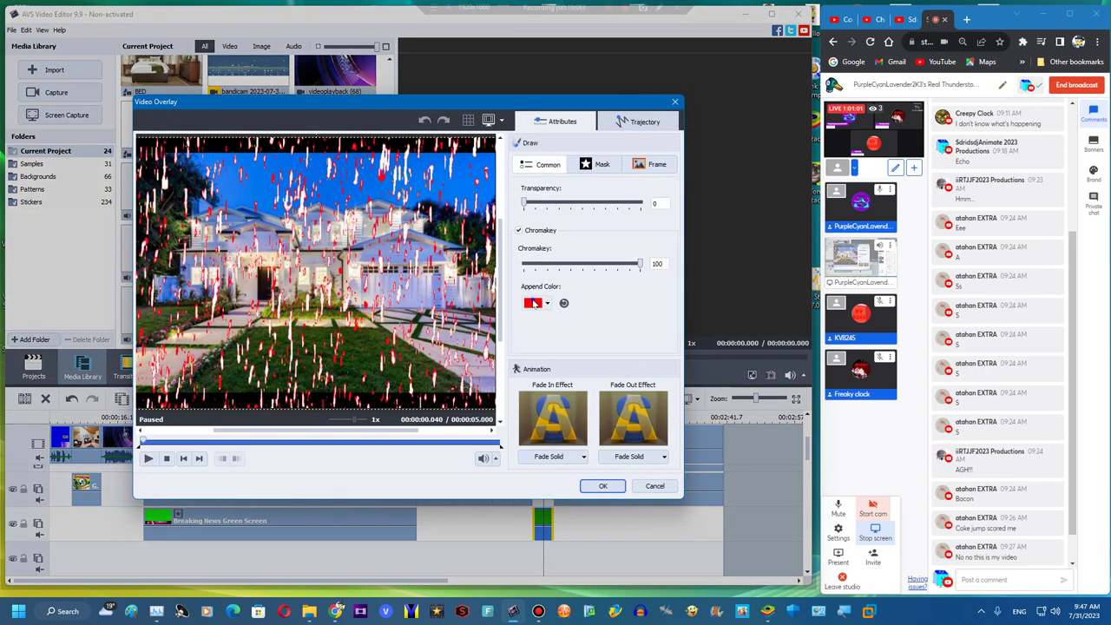
{"action": "left_click", "coordinate": [532, 303]}
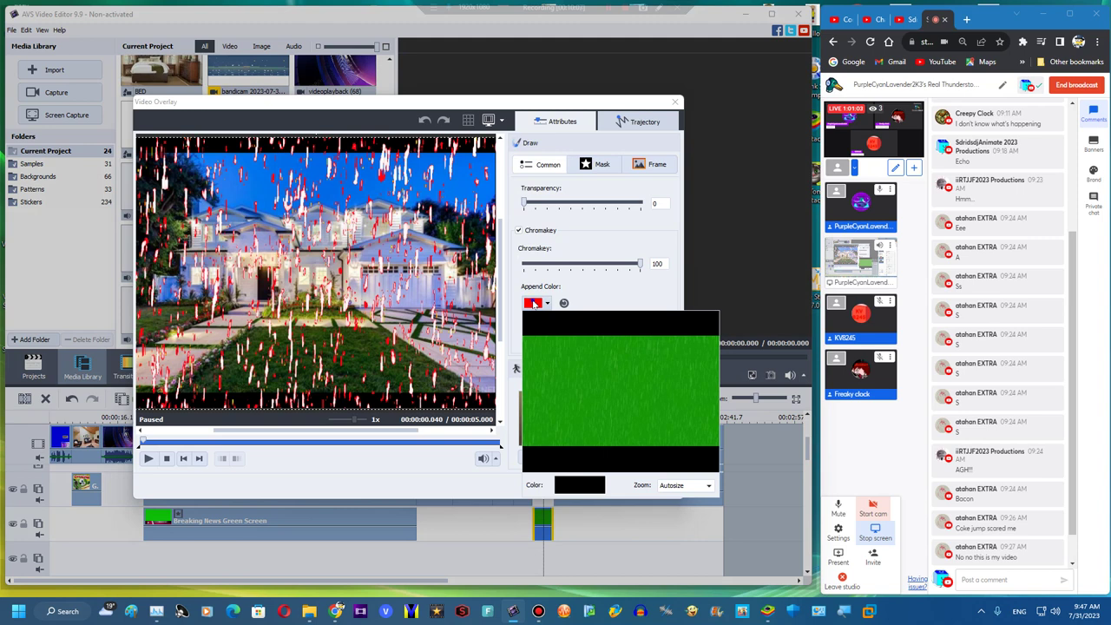
{"action": "left_click", "coordinate": [548, 303]}
{"action": "left_click", "coordinate": [530, 331]}
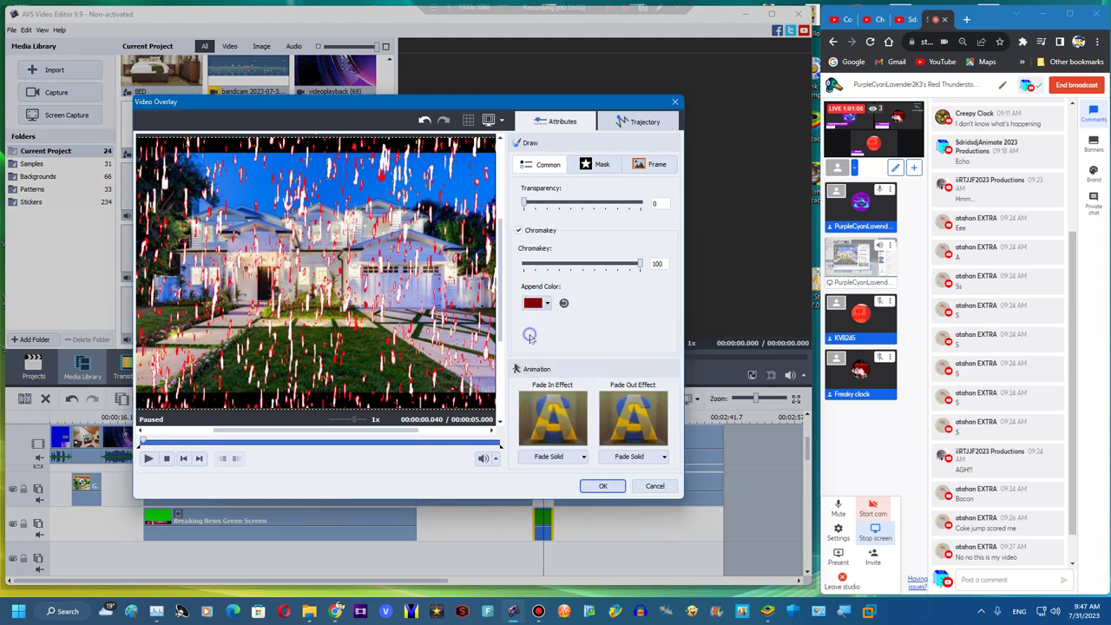
{"action": "left_click", "coordinate": [547, 303]}
{"action": "left_click", "coordinate": [542, 345]}
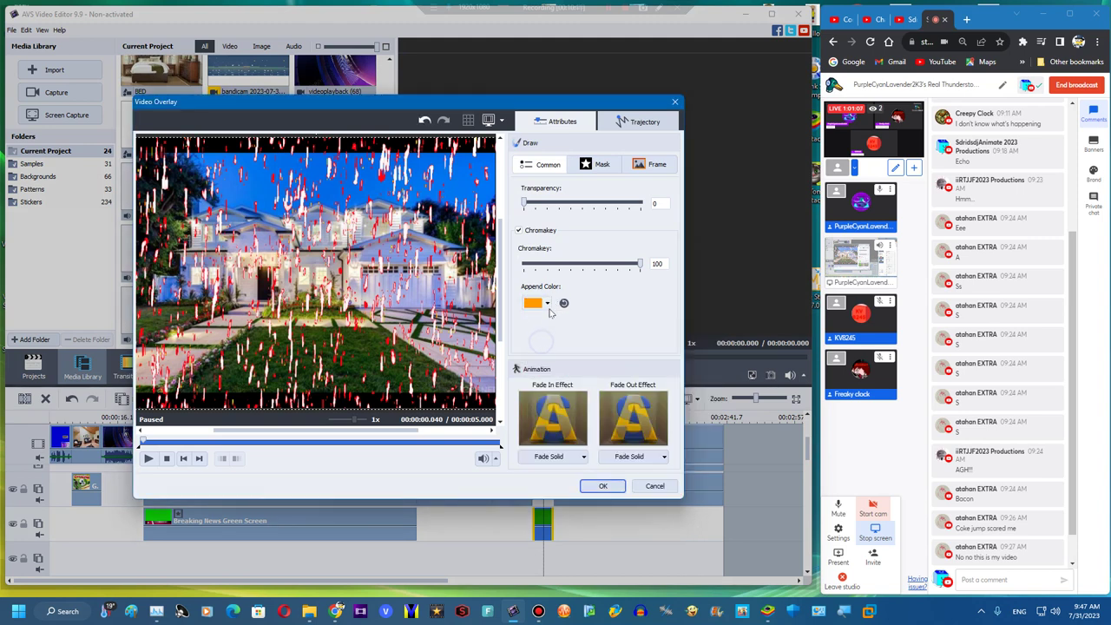
{"action": "left_click", "coordinate": [547, 303]}
{"action": "left_click", "coordinate": [543, 333]}
{"action": "left_click", "coordinate": [549, 302]}
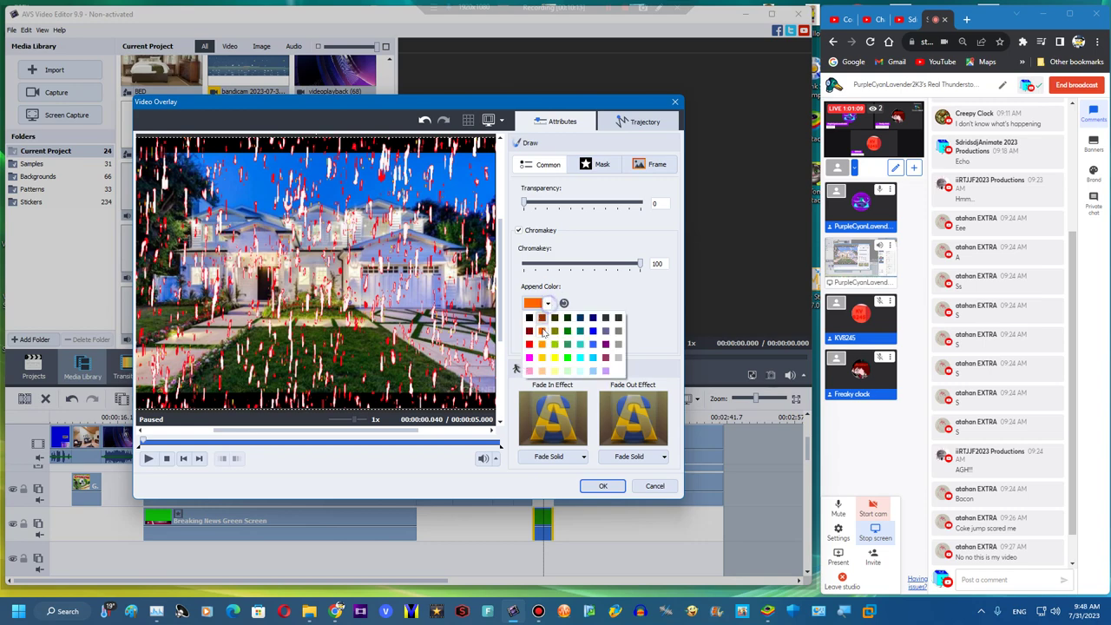
{"action": "left_click", "coordinate": [530, 344]}
{"action": "left_click_drag", "start_coordinate": [524, 270], "coordinate": [726, 268]}
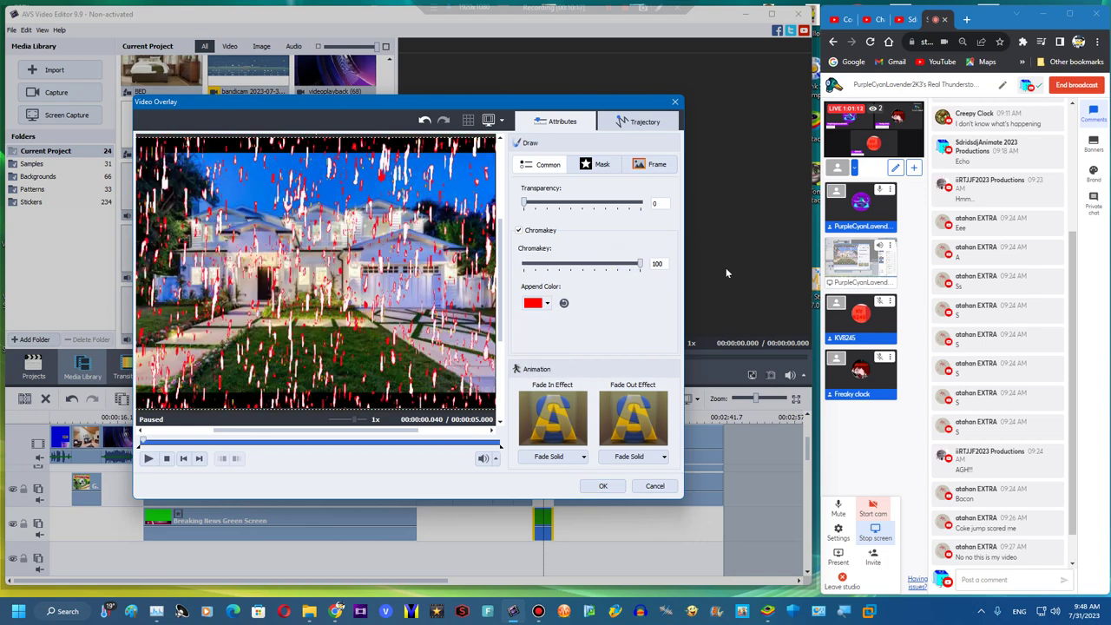
{"action": "left_click", "coordinate": [613, 488]}
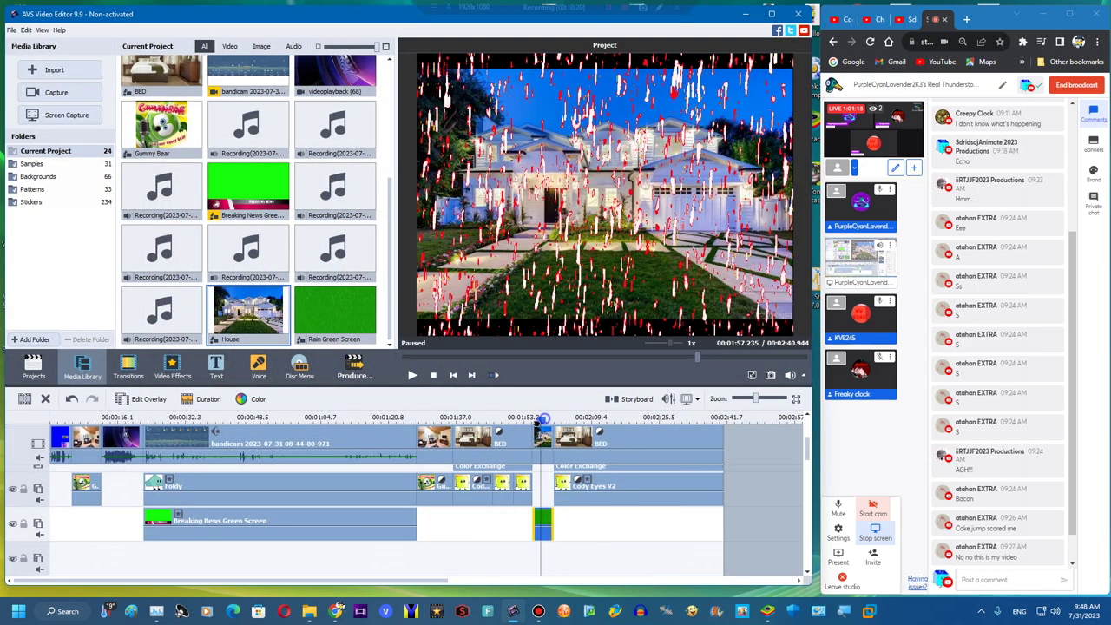
Preview the end of the house scene and open the color correction settings for the House clip
{"action": "left_click_drag", "start_coordinate": [538, 420], "coordinate": [563, 419]}
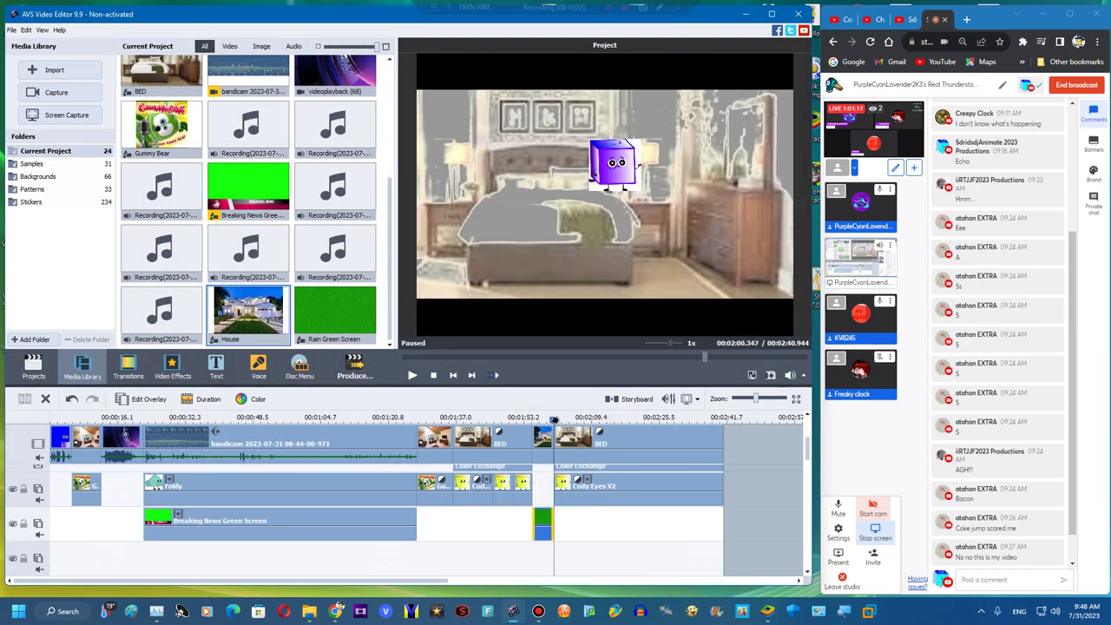
{"action": "scroll", "coordinate": [505, 467], "scroll_direction": "up", "scroll_amount": 1}
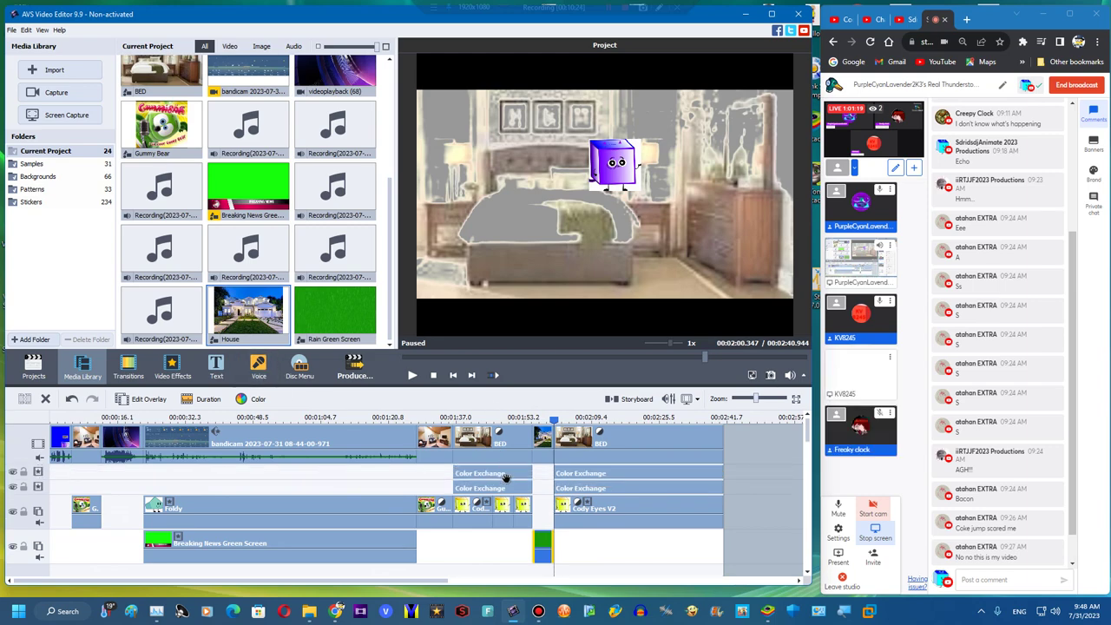
{"action": "left_click", "coordinate": [538, 445]}
{"action": "left_click", "coordinate": [246, 402]}
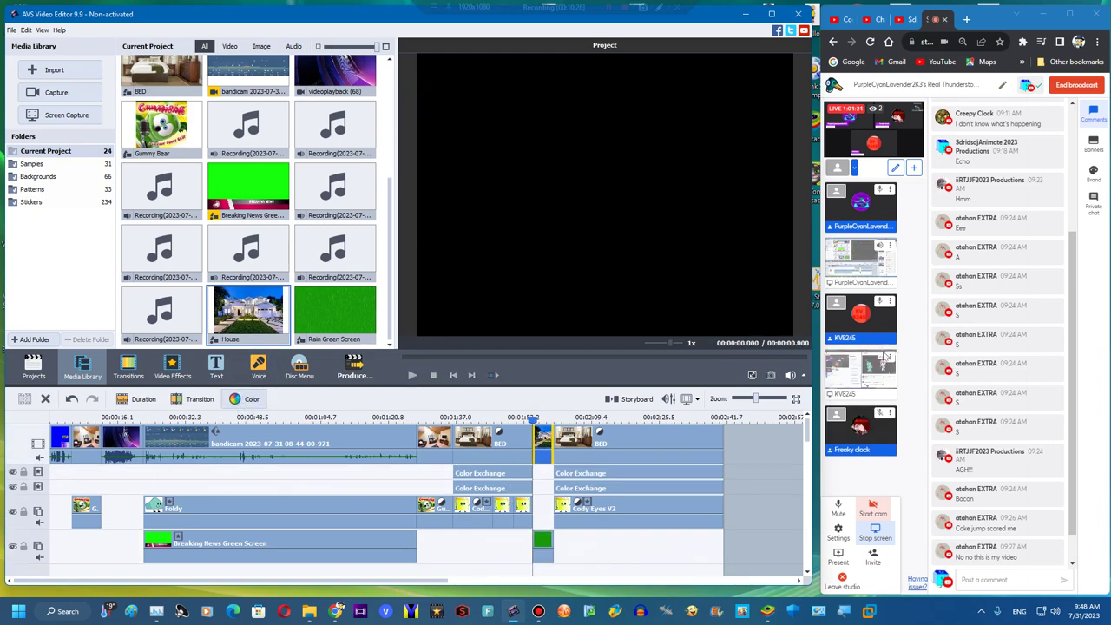
Switch to the StreamYard browser window, enlarge it to view the live broadcast, and restore its size
{"action": "left_click", "coordinate": [1004, 153]}
{"action": "left_click", "coordinate": [1072, 14]}
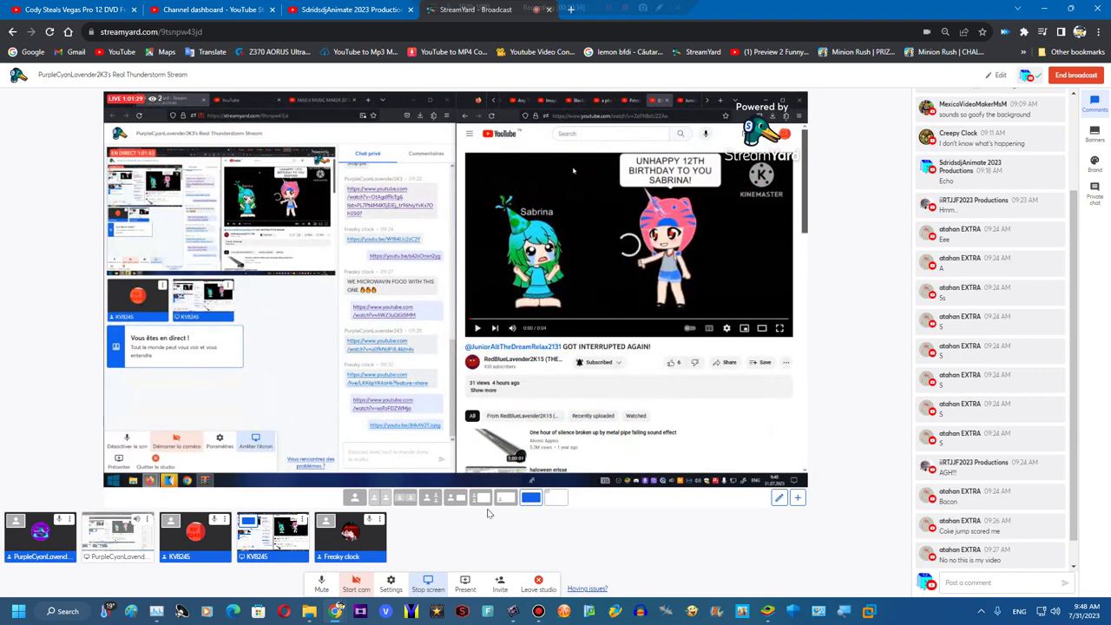
{"action": "left_click", "coordinate": [1071, 11]}
Set the House clip's brightness to 50, keep its contrast at the default, and apply the color correction
{"action": "mouse_move", "coordinate": [562, 273]}
{"action": "left_mouse_down"}
{"action": "mouse_move", "coordinate": [599, 271]}
{"action": "mouse_move", "coordinate": [583, 276]}
{"action": "left_mouse_up"}
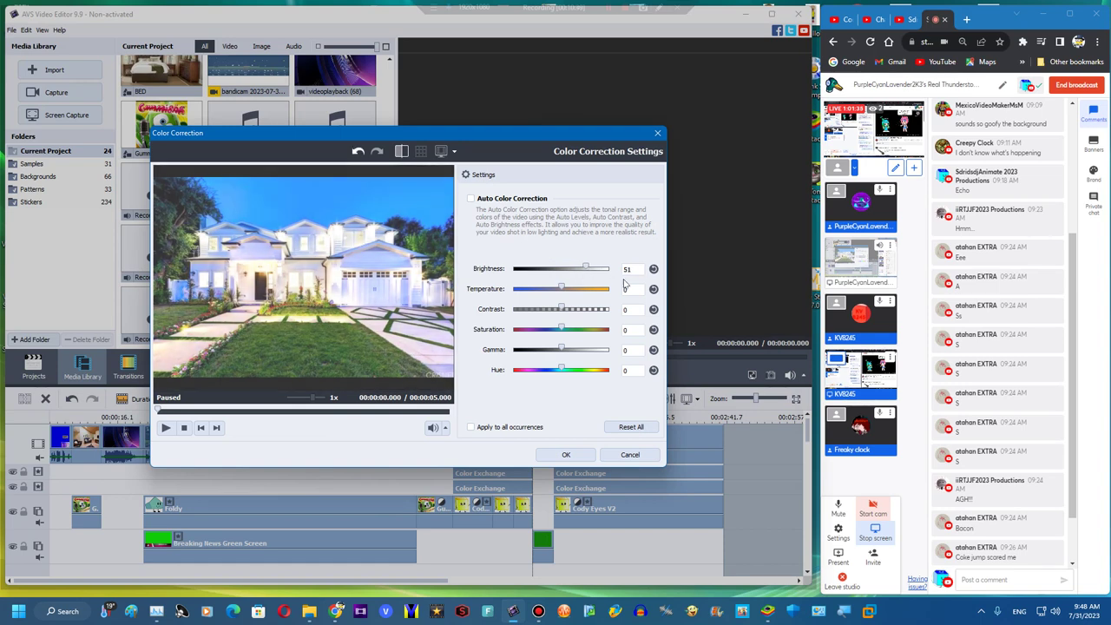
{"action": "type", "text": "50"}
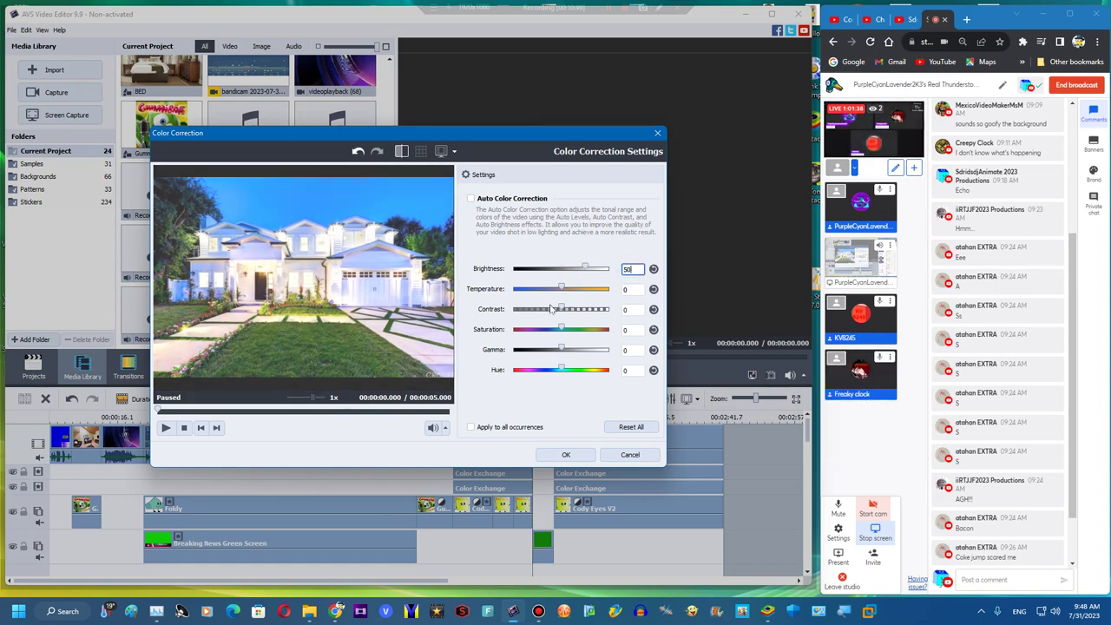
{"action": "mouse_move", "coordinate": [559, 310]}
{"action": "left_mouse_down"}
{"action": "mouse_move", "coordinate": [580, 310]}
{"action": "mouse_move", "coordinate": [569, 318]}
{"action": "left_mouse_up"}
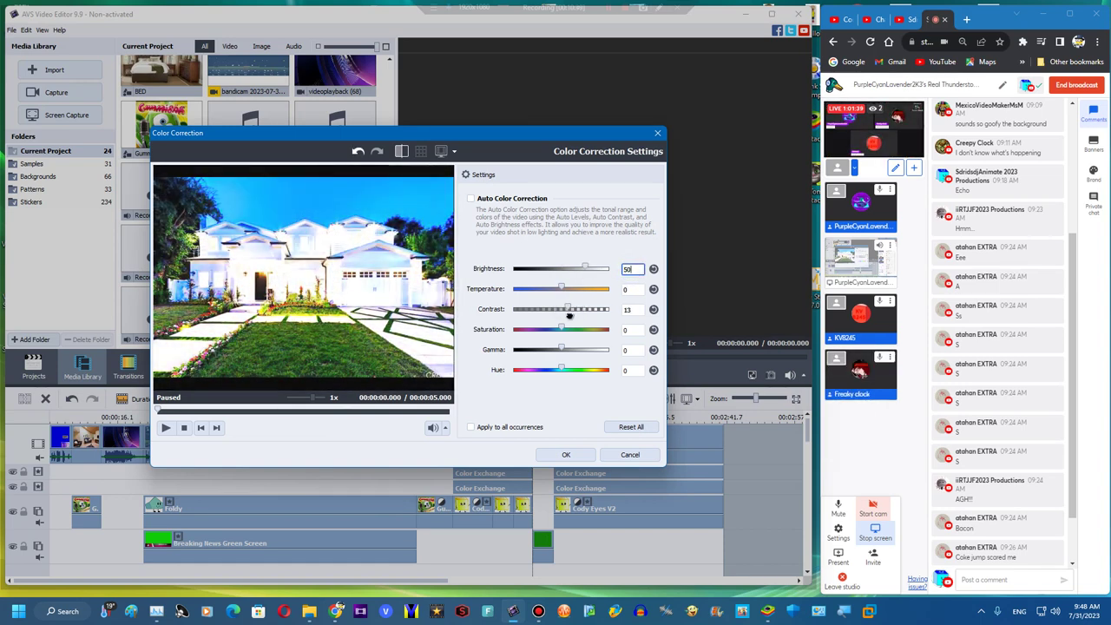
{"action": "left_click", "coordinate": [654, 310]}
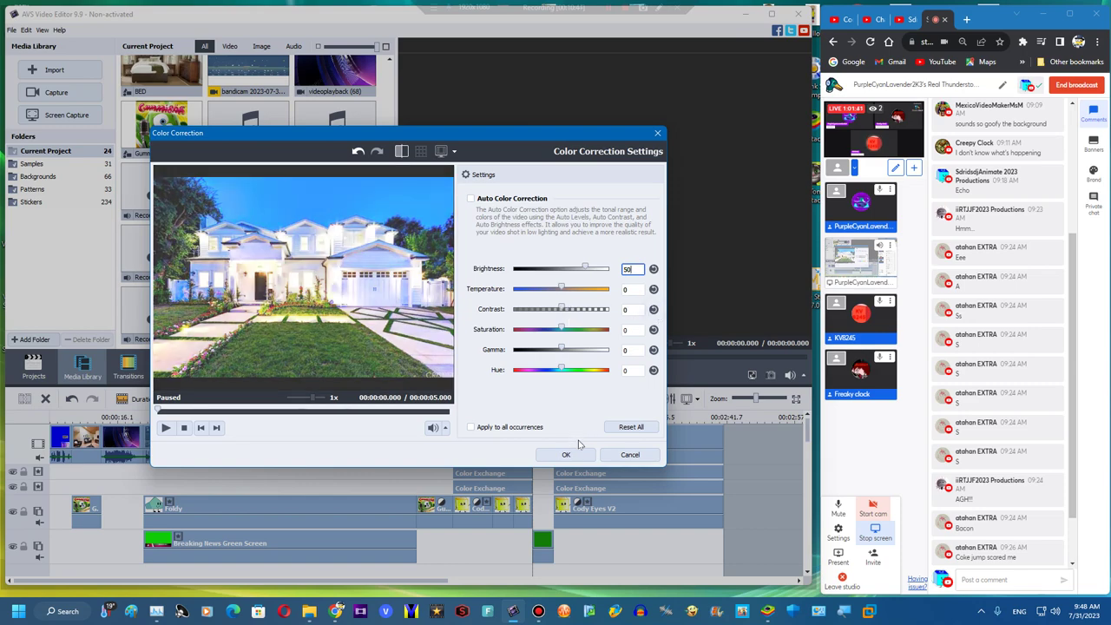
{"action": "left_click", "coordinate": [578, 453]}
Duplicate the first bedroom clip's Color Exchange effect and fit the copy over the House clip on the same effects line
{"action": "right_click", "coordinate": [509, 471]}
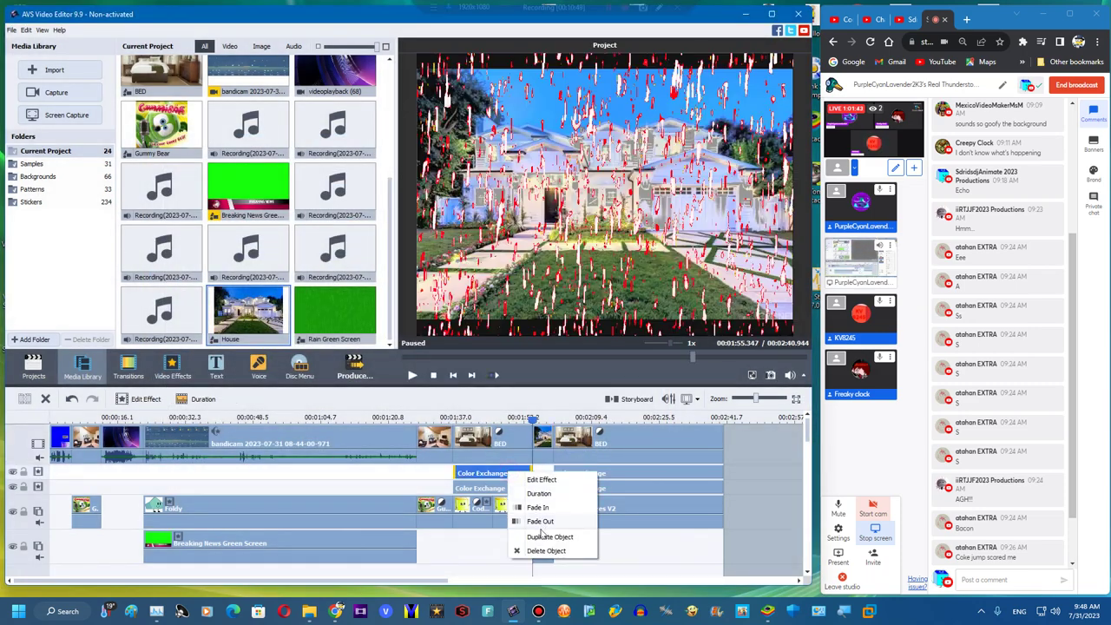
{"action": "left_click", "coordinate": [544, 535]}
{"action": "left_click_drag", "start_coordinate": [739, 476], "coordinate": [535, 474]}
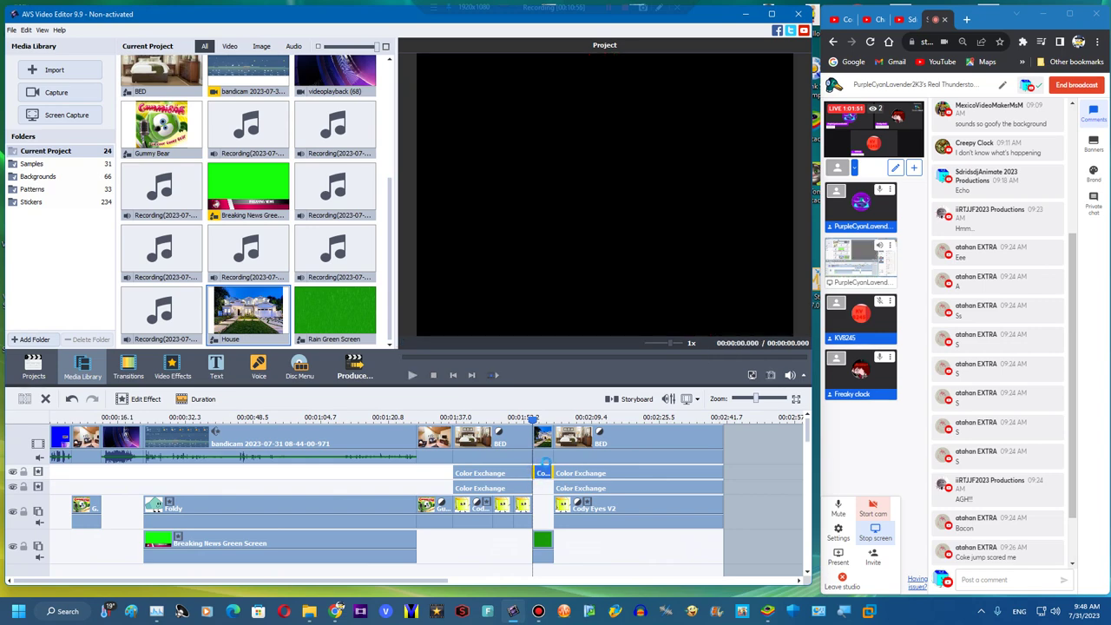
Set the house scene's Color Exchange effect to replace the bright sky blue as Color 1 with gray as Color 2
{"action": "double_click", "coordinate": [543, 472]}
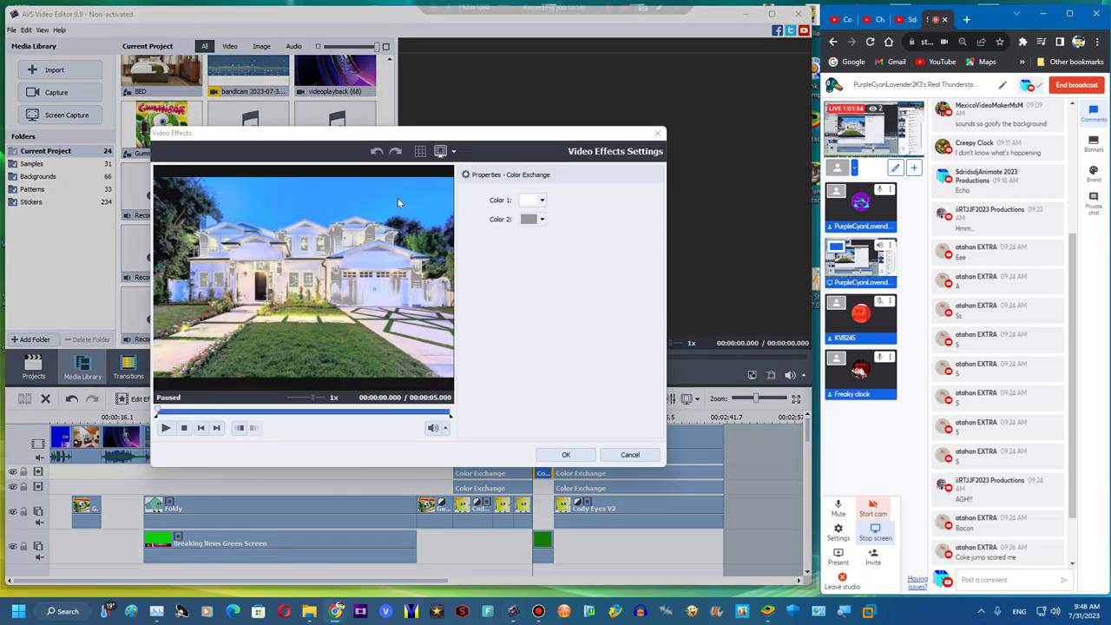
{"action": "left_click", "coordinate": [532, 202]}
{"action": "left_click", "coordinate": [632, 232]}
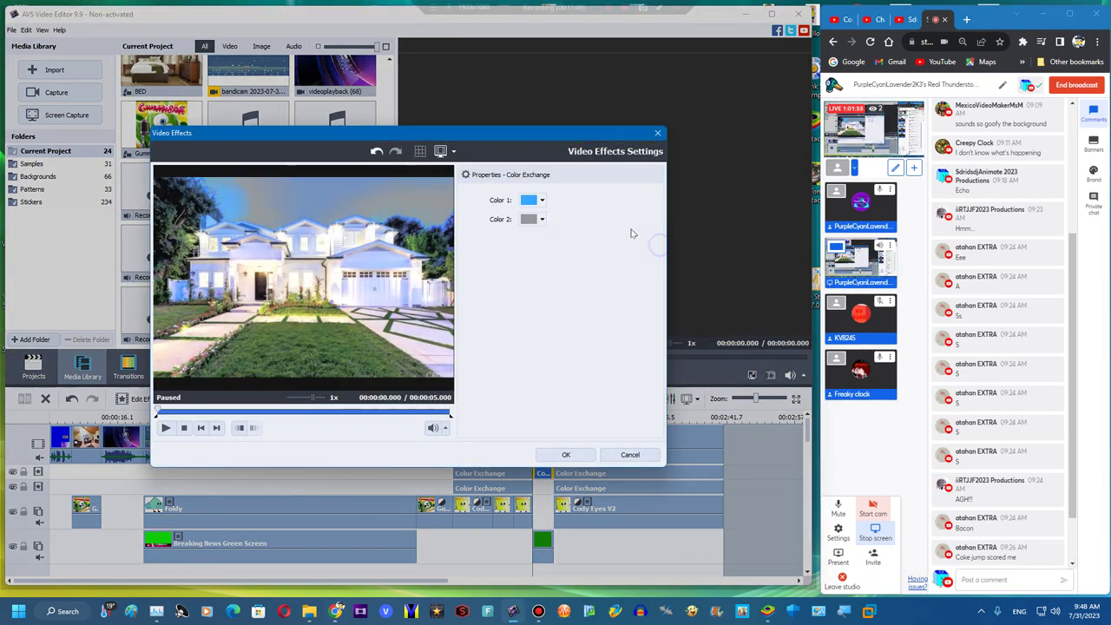
{"action": "left_click", "coordinate": [545, 220]}
{"action": "left_click", "coordinate": [553, 276]}
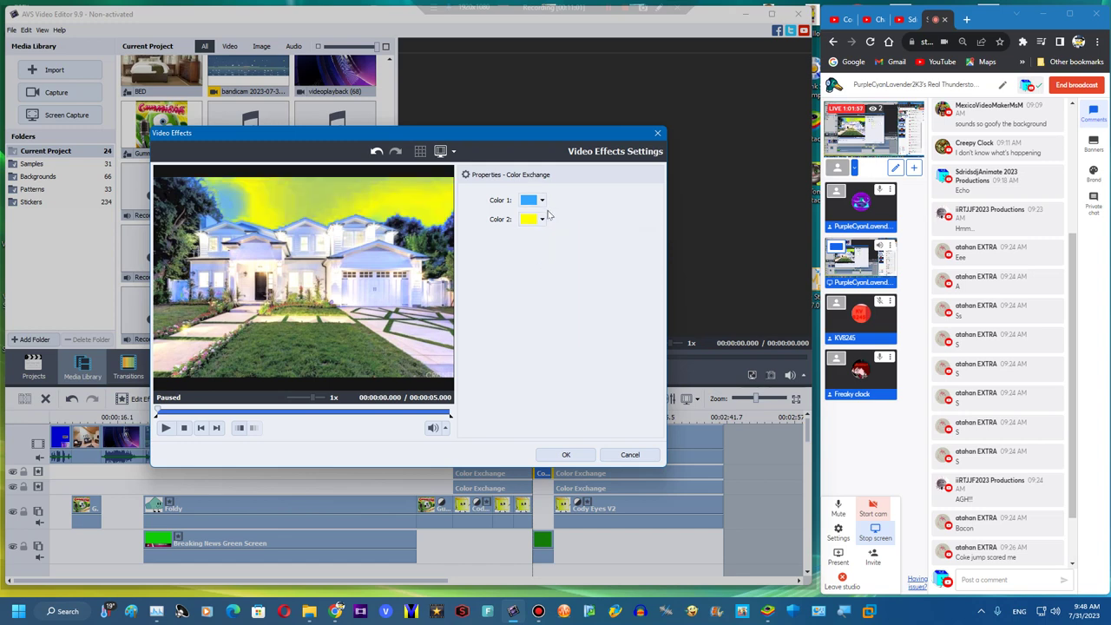
{"action": "left_click", "coordinate": [543, 219]}
{"action": "left_click", "coordinate": [614, 260]}
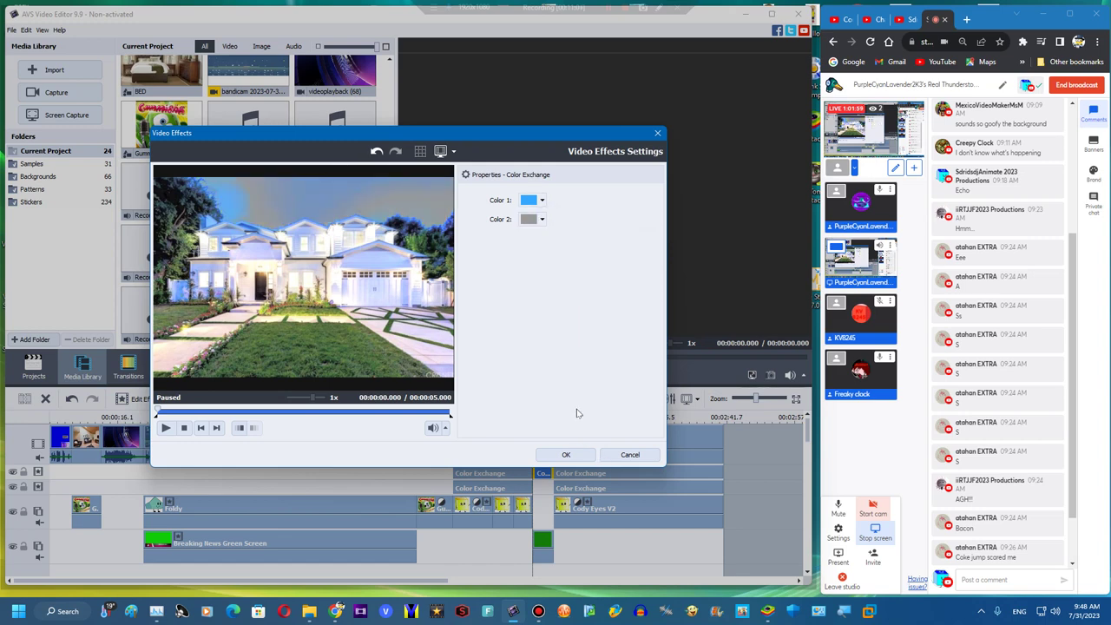
{"action": "left_click", "coordinate": [578, 460]}
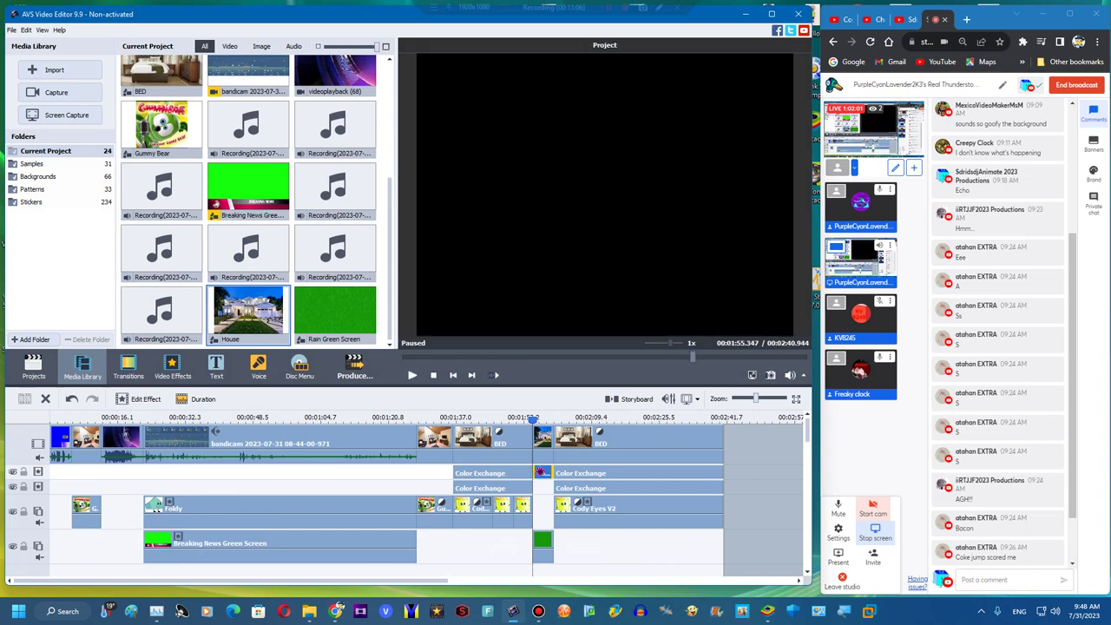
Duplicate the house scene's Color Exchange effect and place the copy on the second effects line beneath the House clip
{"action": "right_click", "coordinate": [542, 471]}
{"action": "left_click", "coordinate": [562, 536]}
{"action": "left_click_drag", "start_coordinate": [738, 471], "coordinate": [543, 488]}
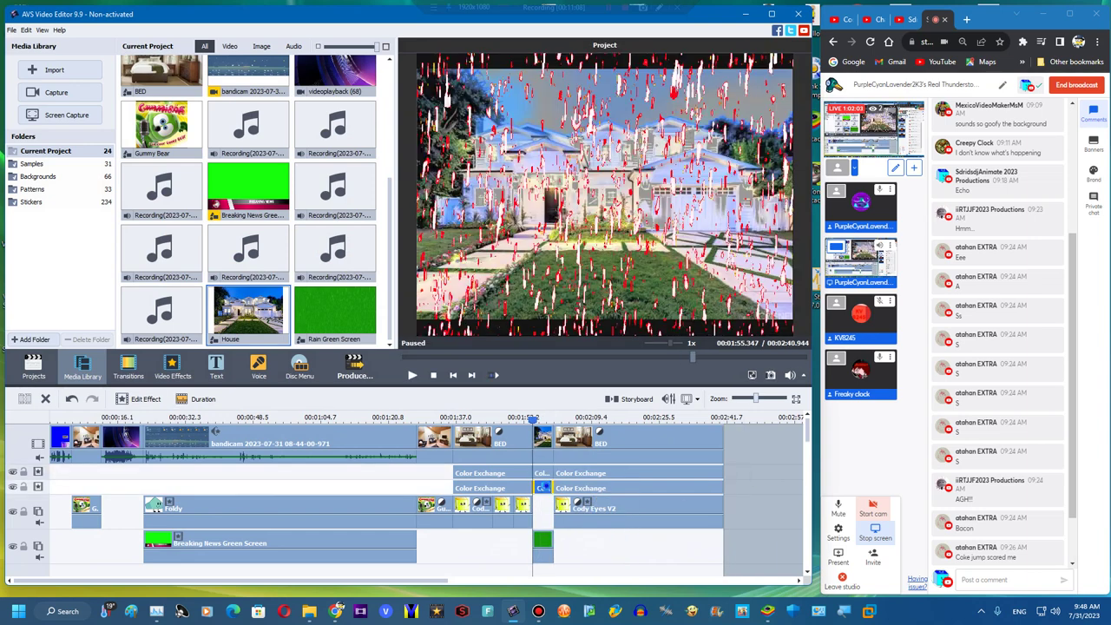
Set Color 1 of the second house Color Exchange effect to a muted blue sampled from the remaining sky and apply it
{"action": "double_click", "coordinate": [543, 487]}
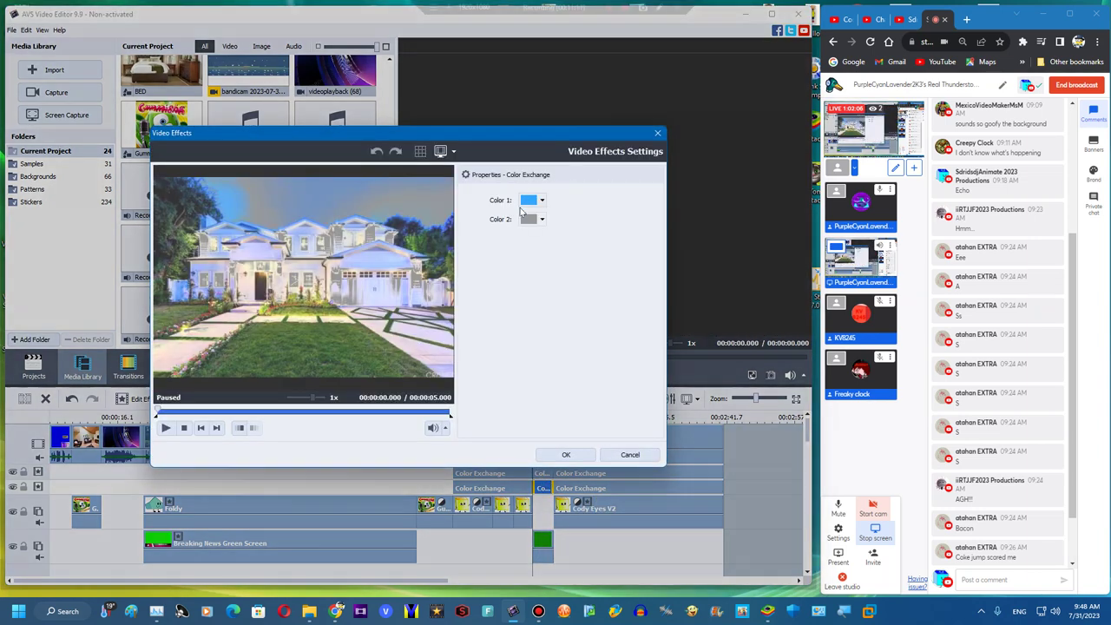
{"action": "left_click", "coordinate": [528, 201]}
{"action": "left_click", "coordinate": [565, 243]}
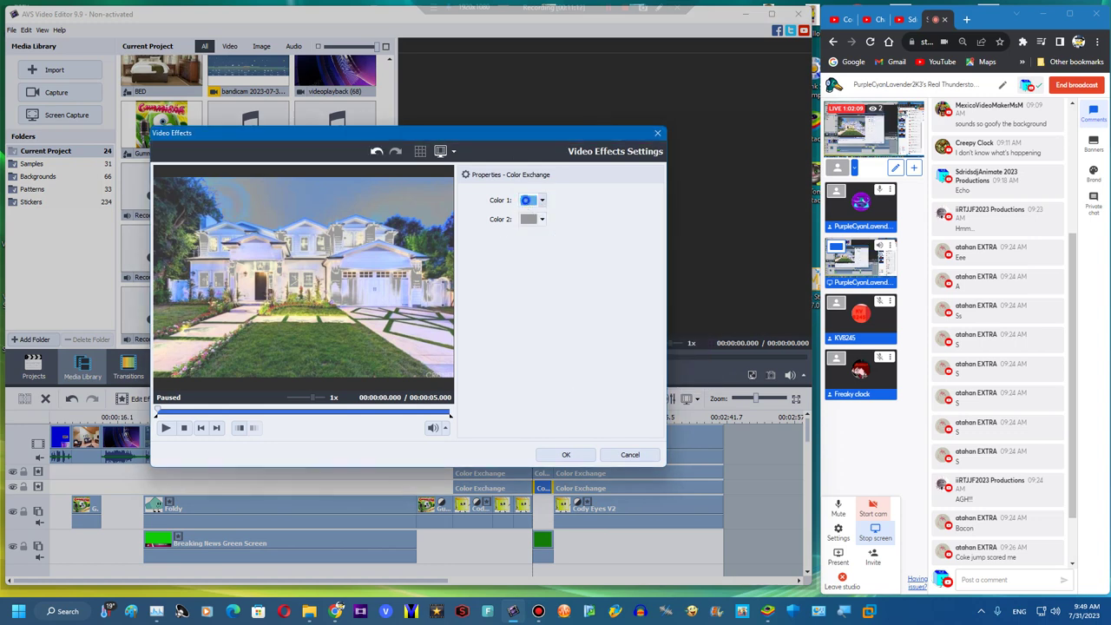
{"action": "left_click", "coordinate": [527, 199]}
{"action": "left_click", "coordinate": [634, 230]}
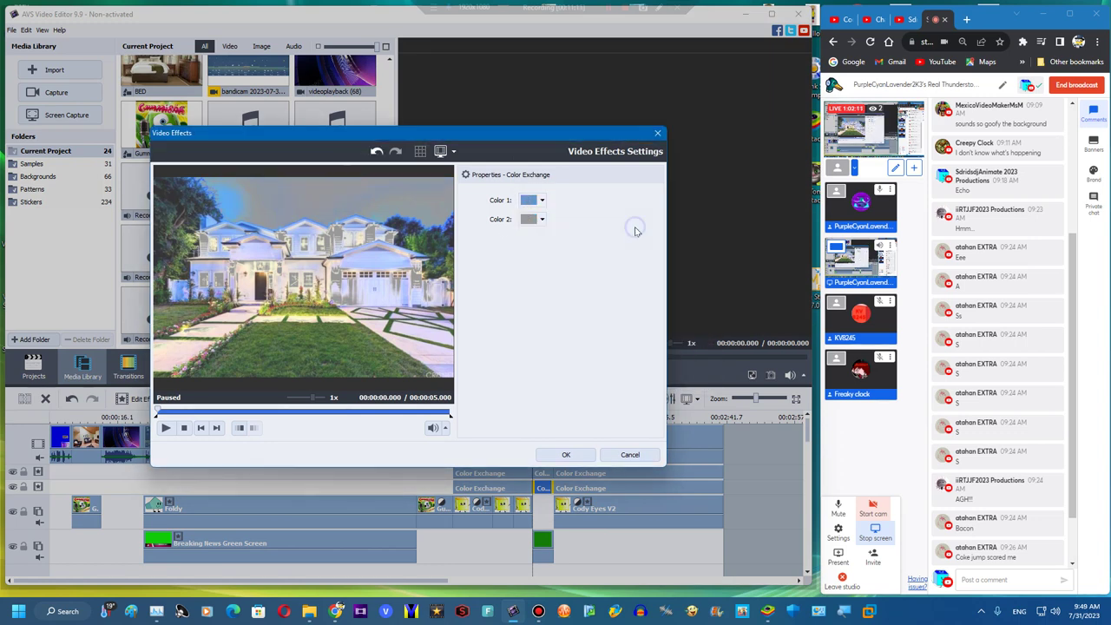
{"action": "left_click", "coordinate": [564, 455]}
Add a third effects line and place a duplicate of the second house Color Exchange effect on it beneath the House clip
{"action": "right_click", "coordinate": [405, 487]}
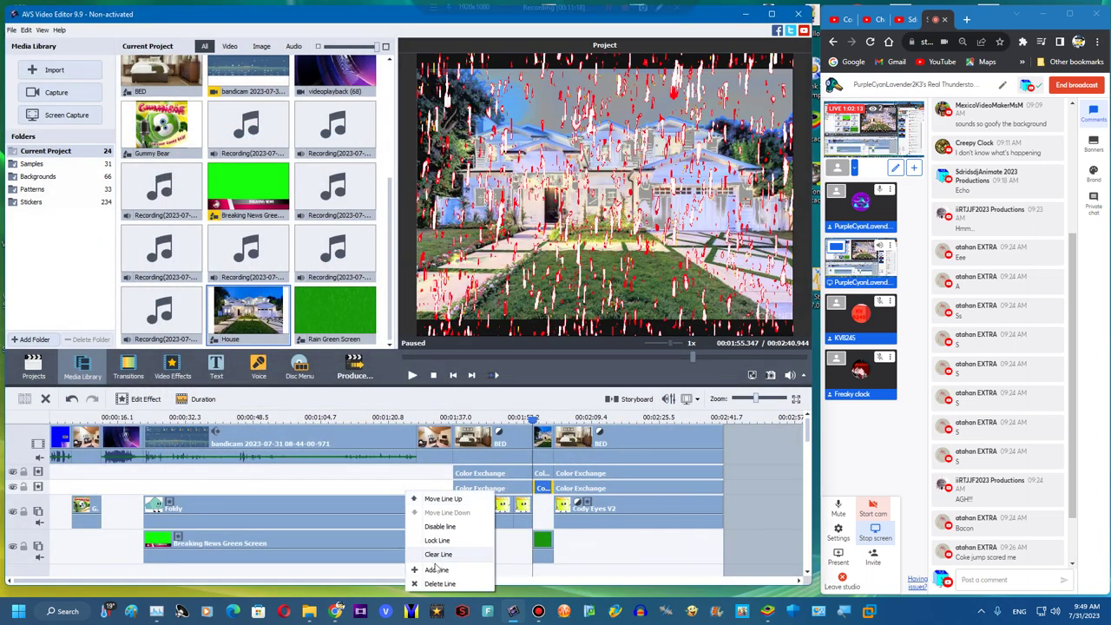
{"action": "left_click", "coordinate": [432, 565]}
{"action": "right_click", "coordinate": [540, 488]}
{"action": "left_click", "coordinate": [573, 556]}
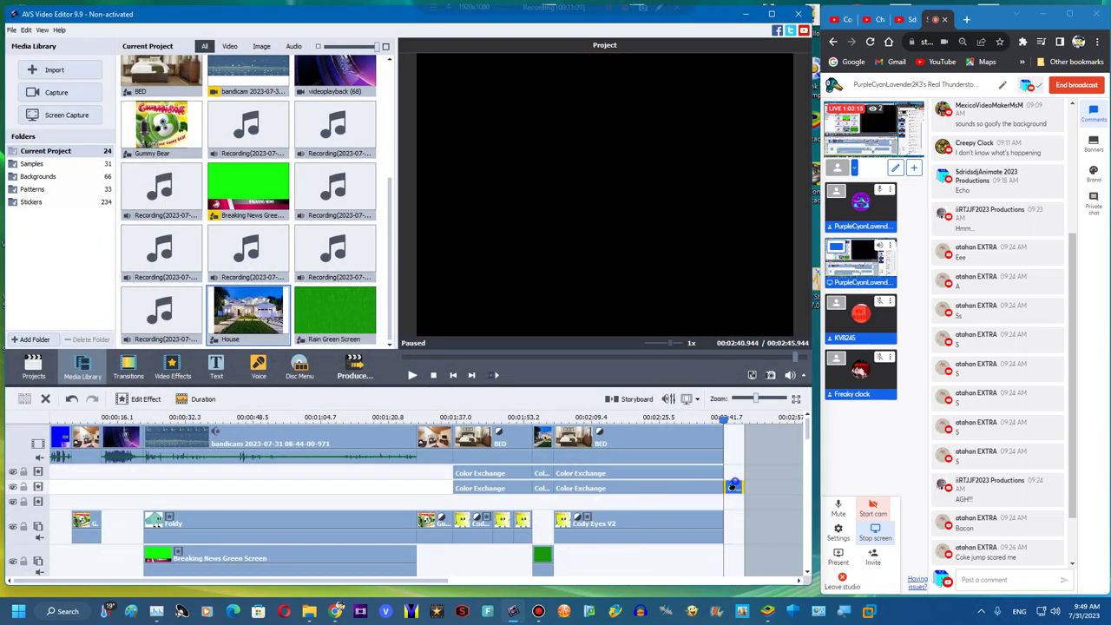
{"action": "left_click_drag", "start_coordinate": [546, 505], "coordinate": [545, 502]}
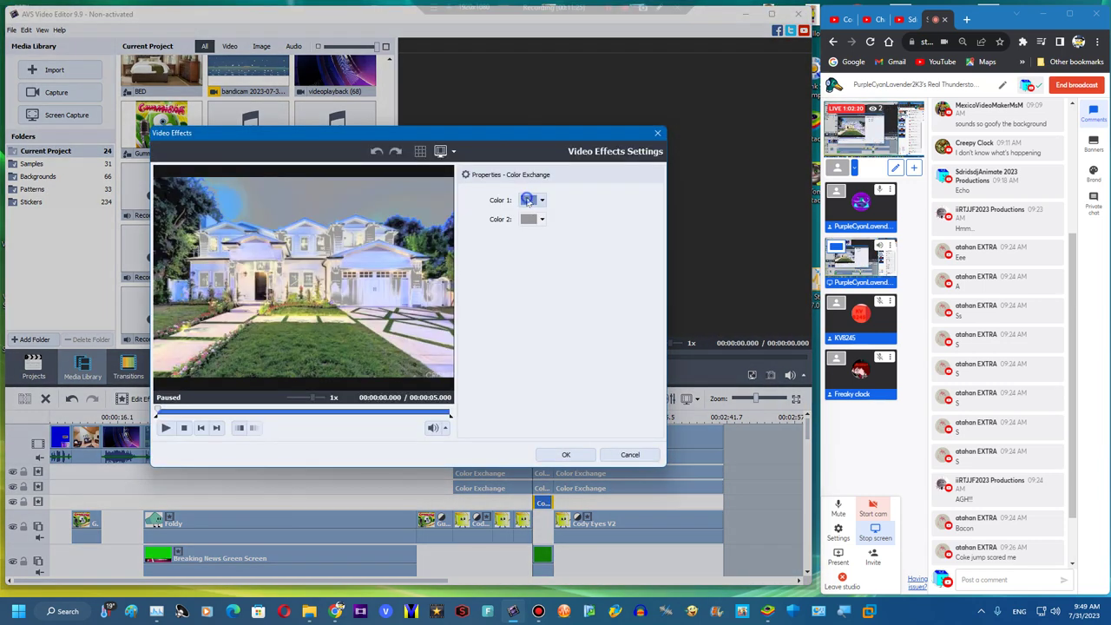
Set Color 1 of the third house Color Exchange effect to a light blue sampled from the sky and apply it
{"action": "left_click", "coordinate": [527, 200]}
{"action": "left_click", "coordinate": [575, 240]}
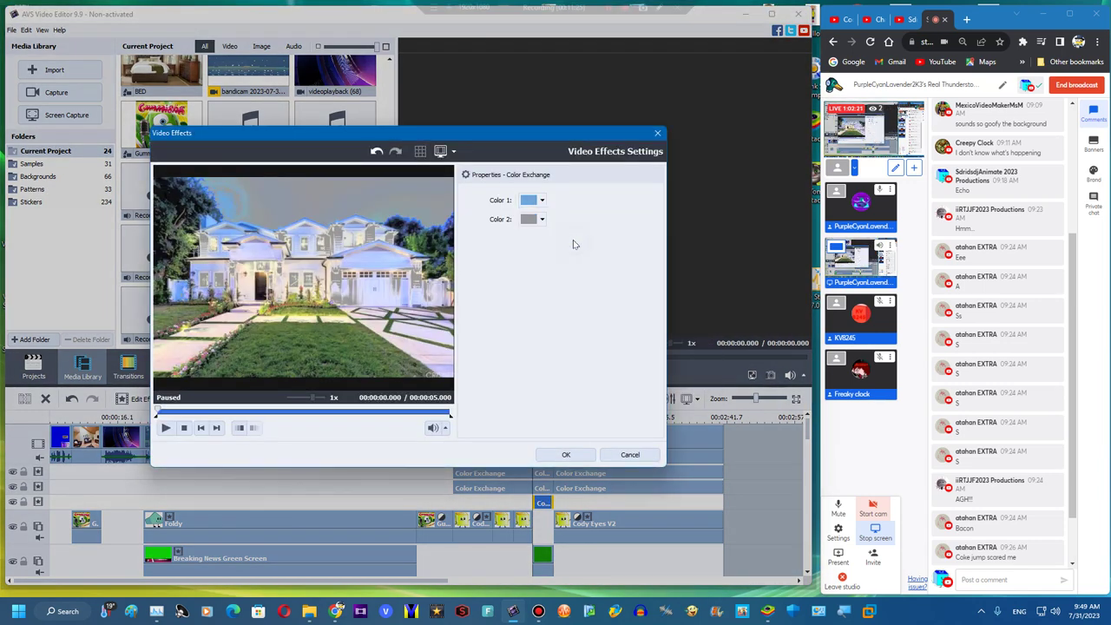
{"action": "left_click", "coordinate": [530, 201]}
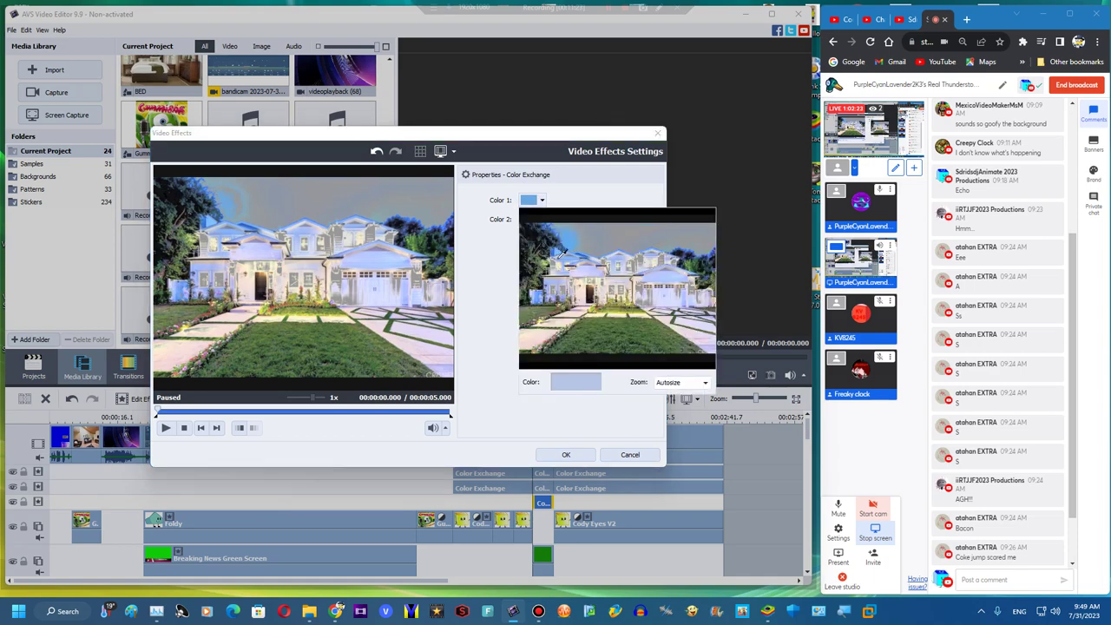
{"action": "left_click", "coordinate": [557, 253]}
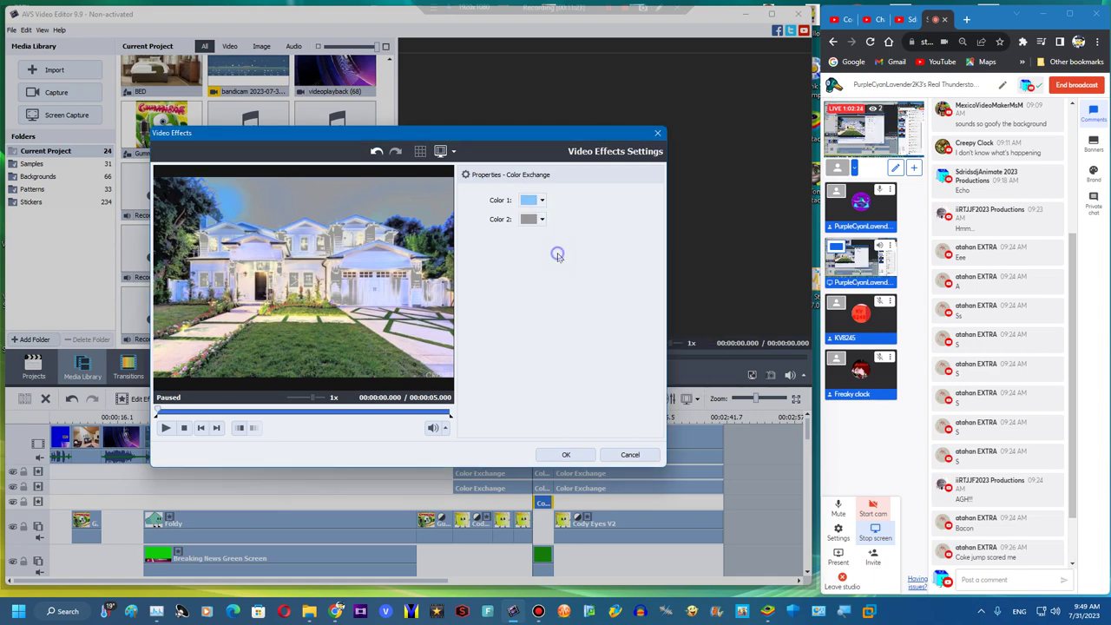
{"action": "left_click", "coordinate": [577, 458]}
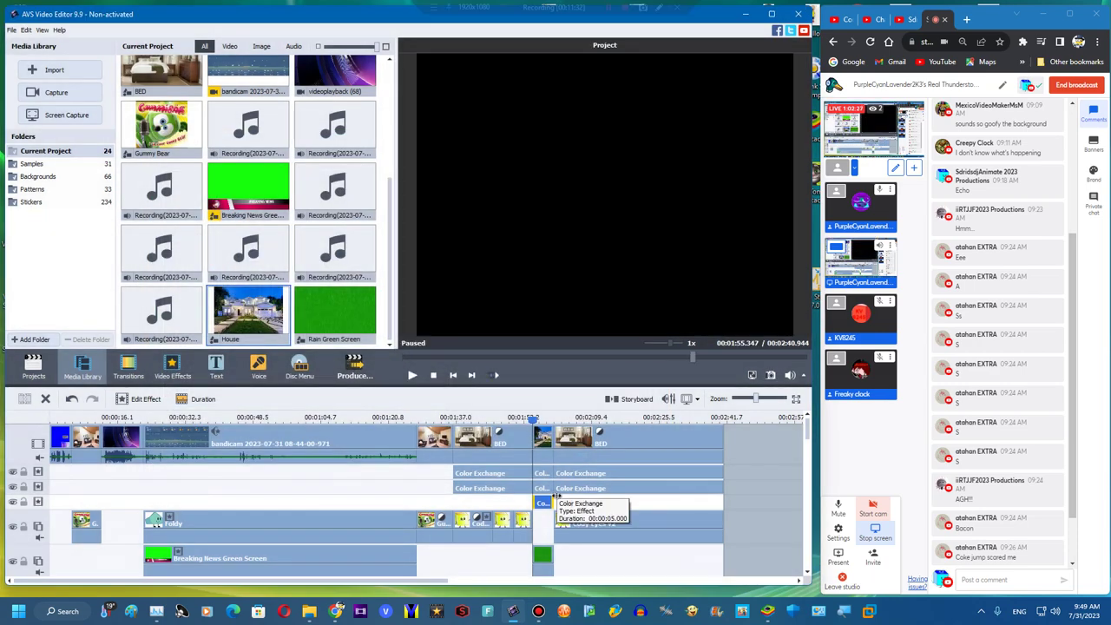
Preview the house scene, record a voice clip at the start of the second bedroom scene, and apply Pitch Shift to the recording
{"action": "left_click", "coordinate": [413, 376]}
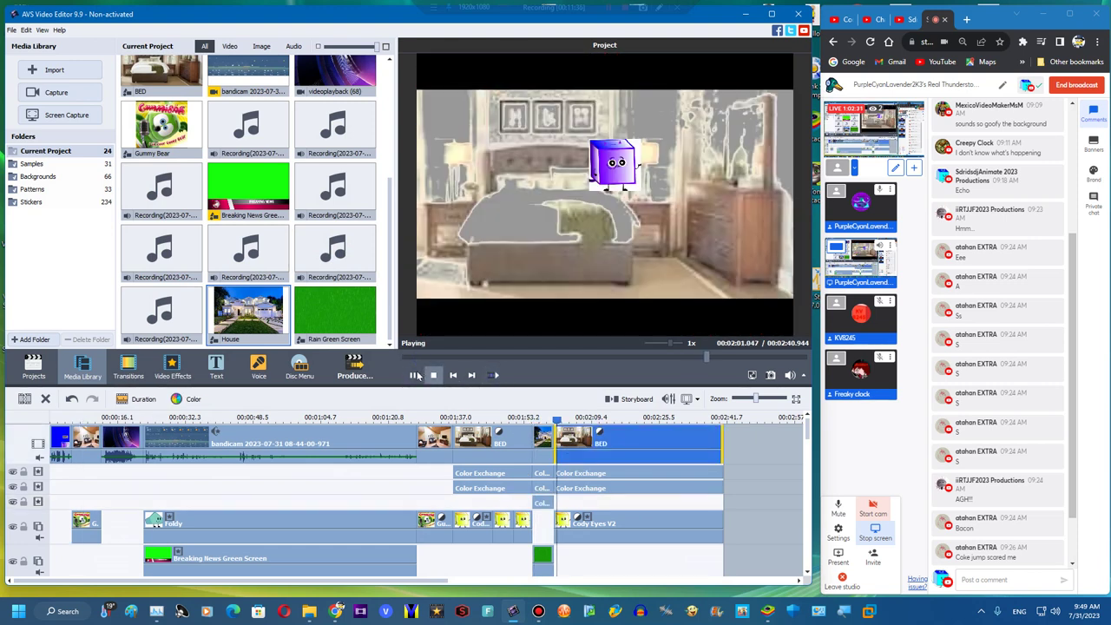
{"action": "left_click", "coordinate": [416, 375]}
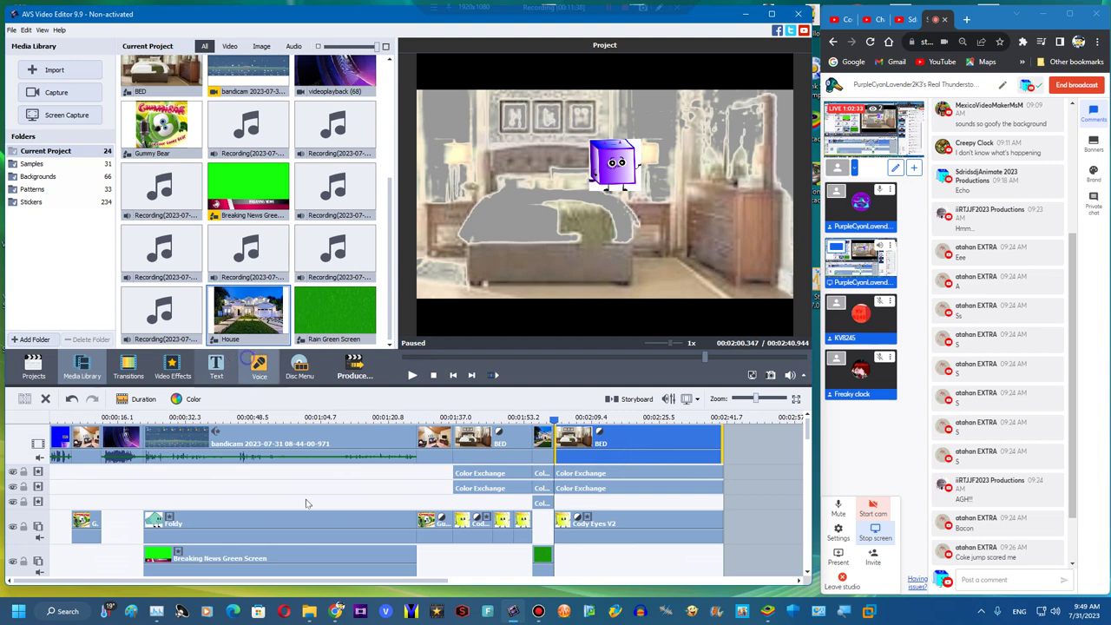
{"action": "left_click", "coordinate": [259, 369]}
{"action": "left_click", "coordinate": [240, 253]}
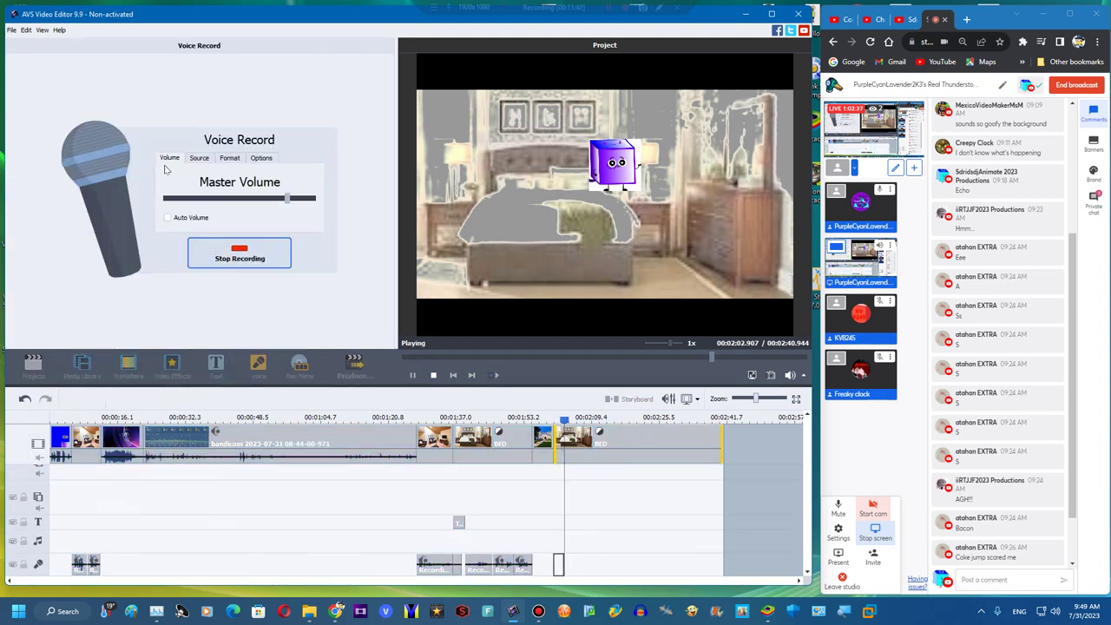
{"action": "left_click", "coordinate": [218, 255]}
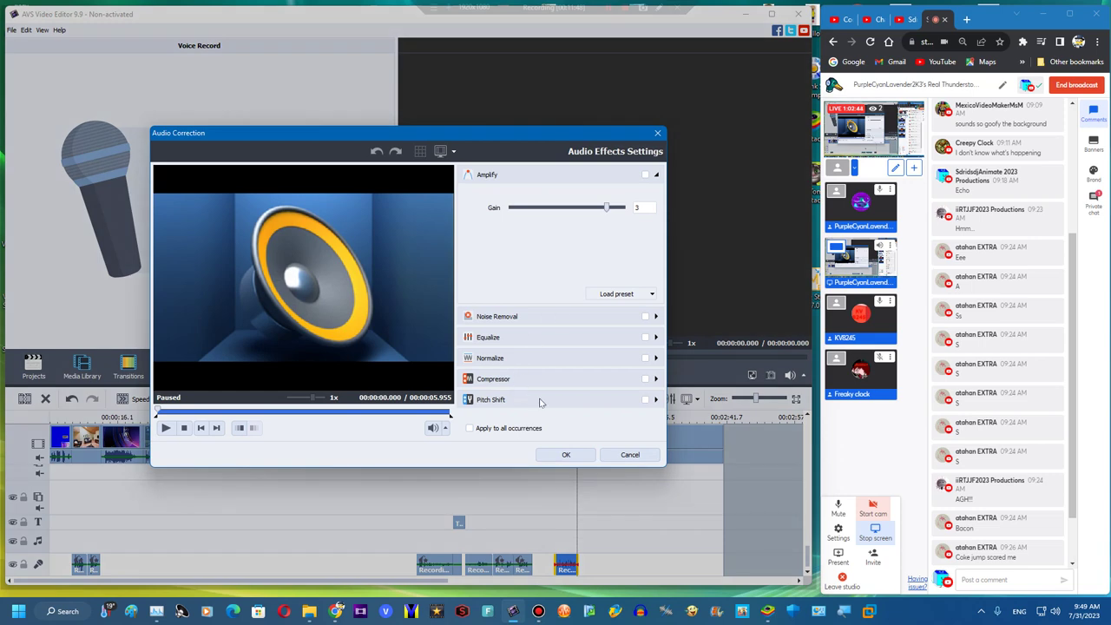
{"action": "left_click", "coordinate": [539, 400]}
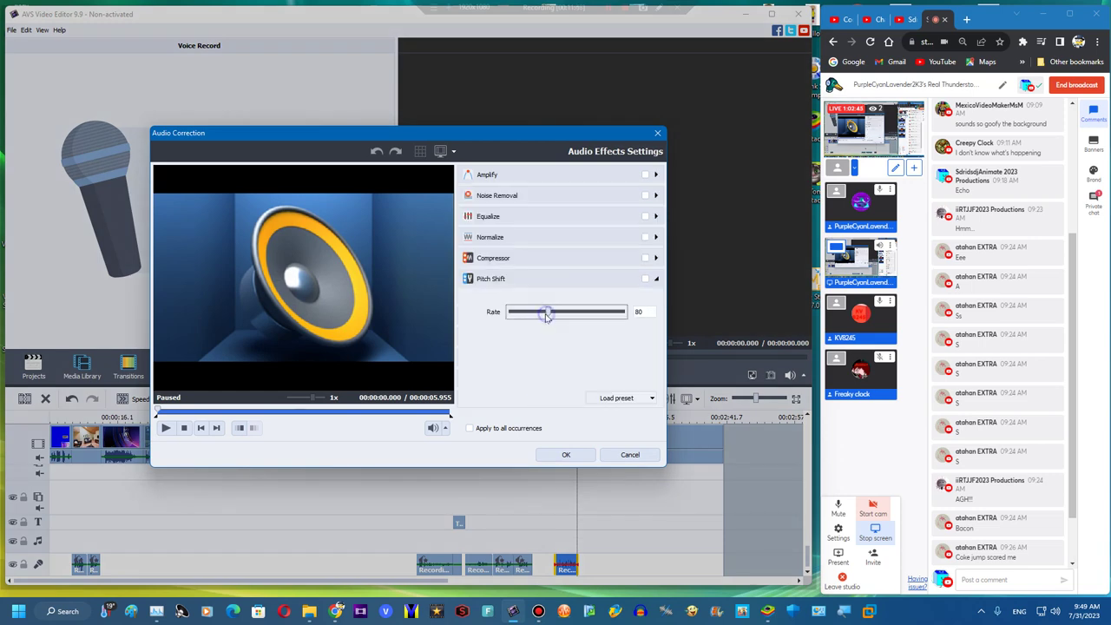
{"action": "left_click", "coordinate": [565, 455]}
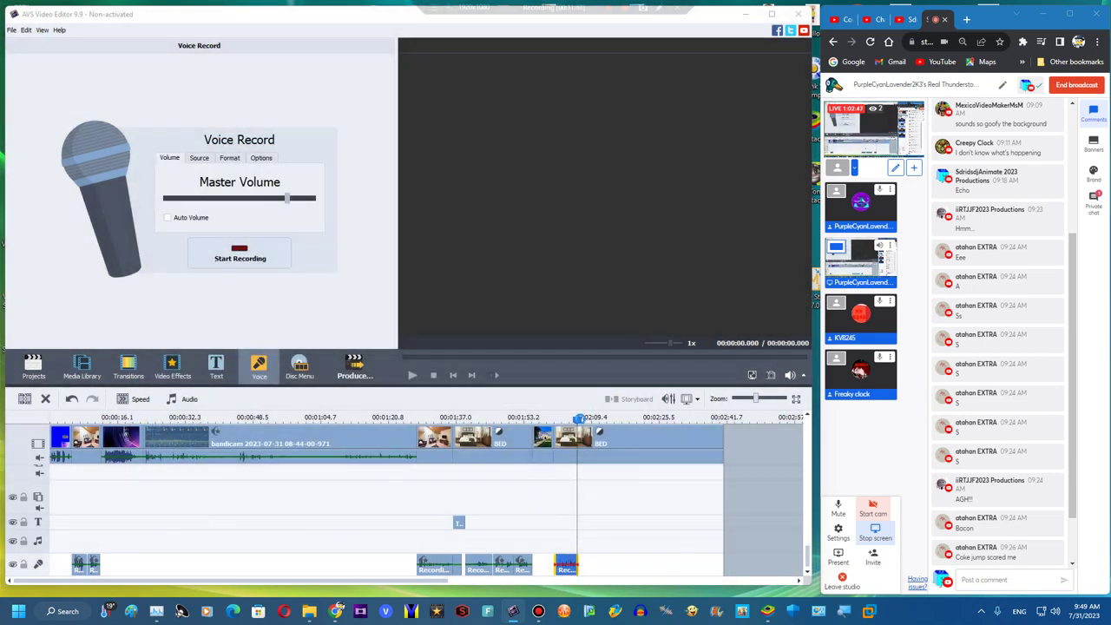
{"action": "left_click", "coordinate": [582, 419]}
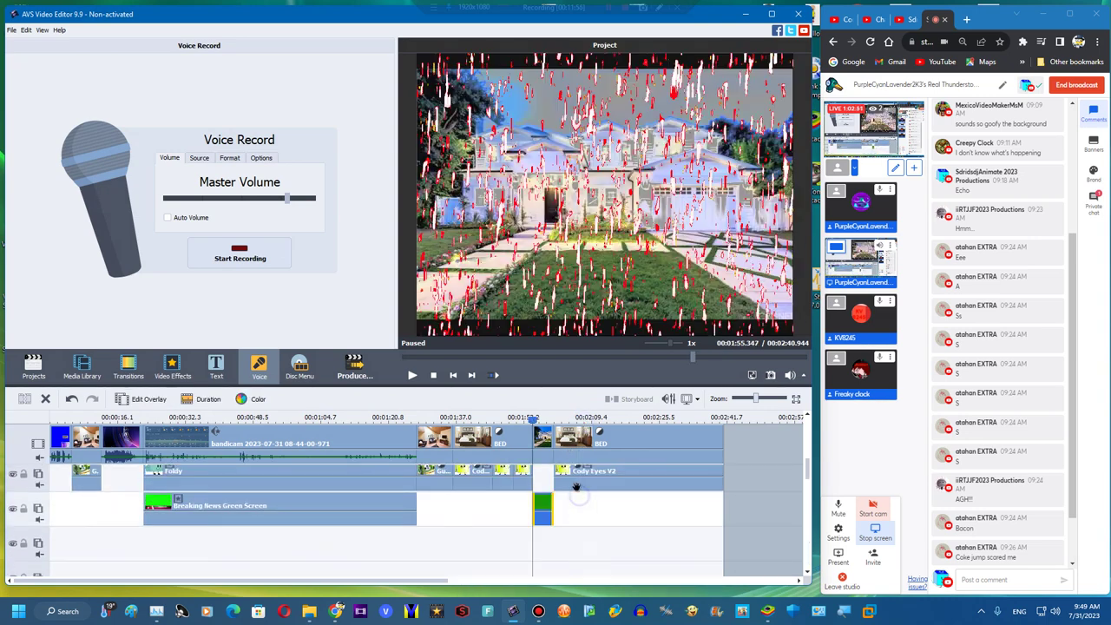
Switch to the StreamYard browser window and open the latest YouTube link posted in the private chat
{"action": "left_click", "coordinate": [1094, 198]}
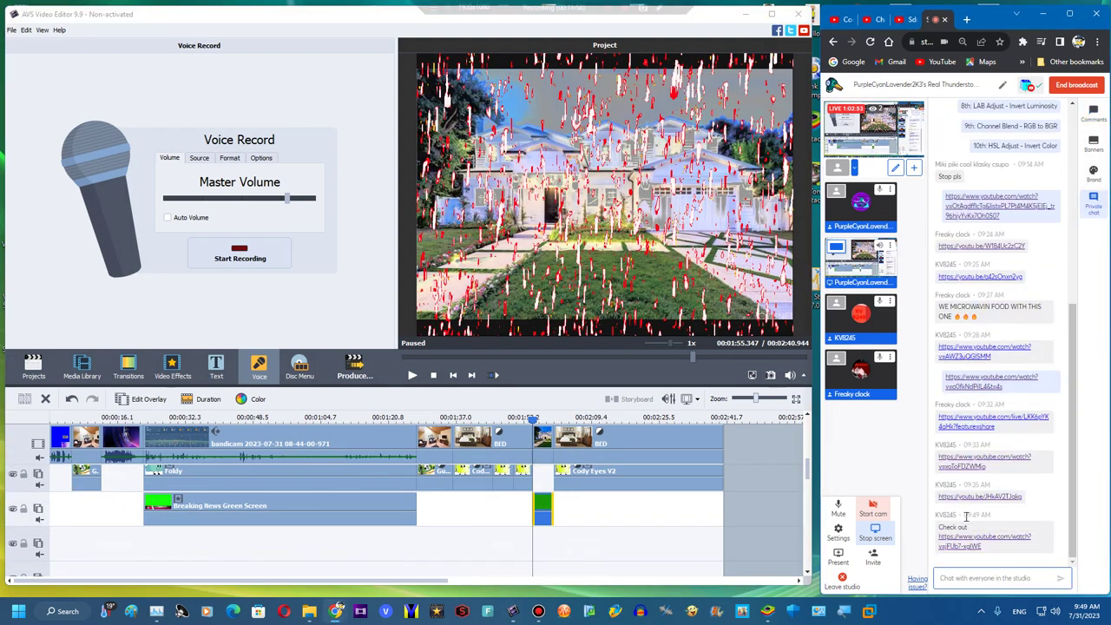
{"action": "left_click", "coordinate": [959, 545]}
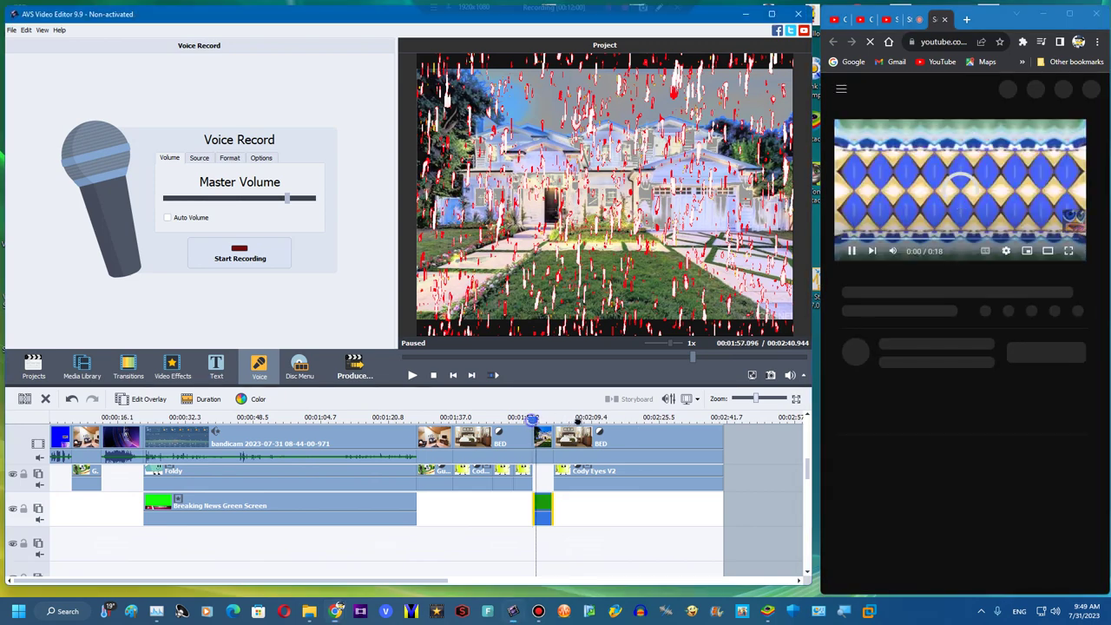
Return to AVS Video Editor and split the last Cody Eyes V2 overlay at 00:02:05.529 and 00:02:07.949
{"action": "left_click", "coordinate": [575, 421]}
{"action": "left_click", "coordinate": [582, 471]}
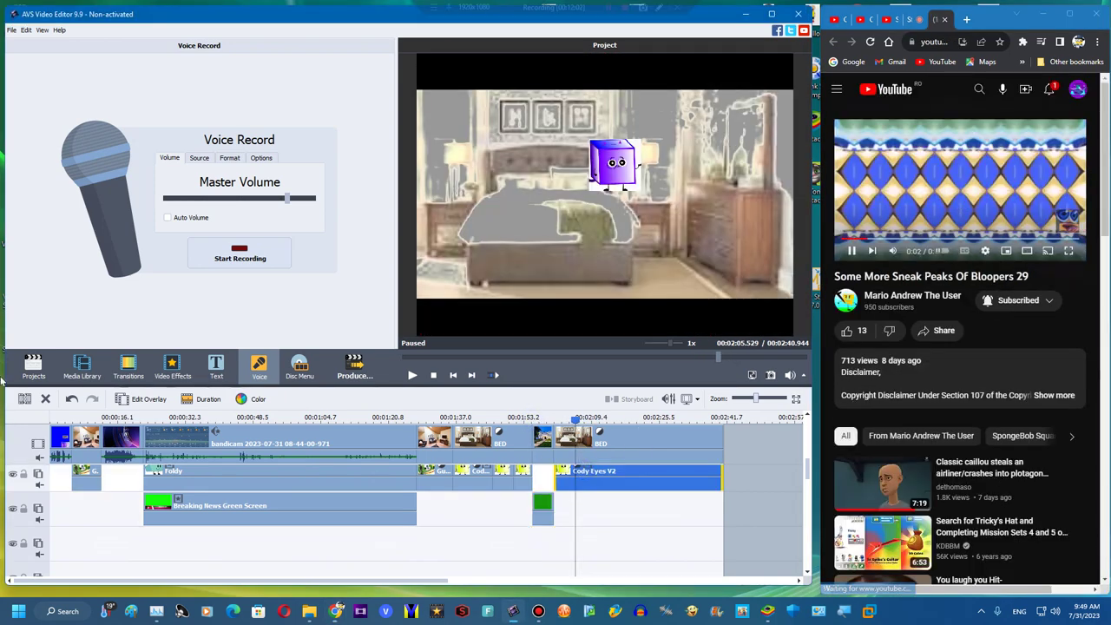
{"action": "left_click", "coordinate": [46, 399]}
{"action": "left_click", "coordinate": [25, 399]}
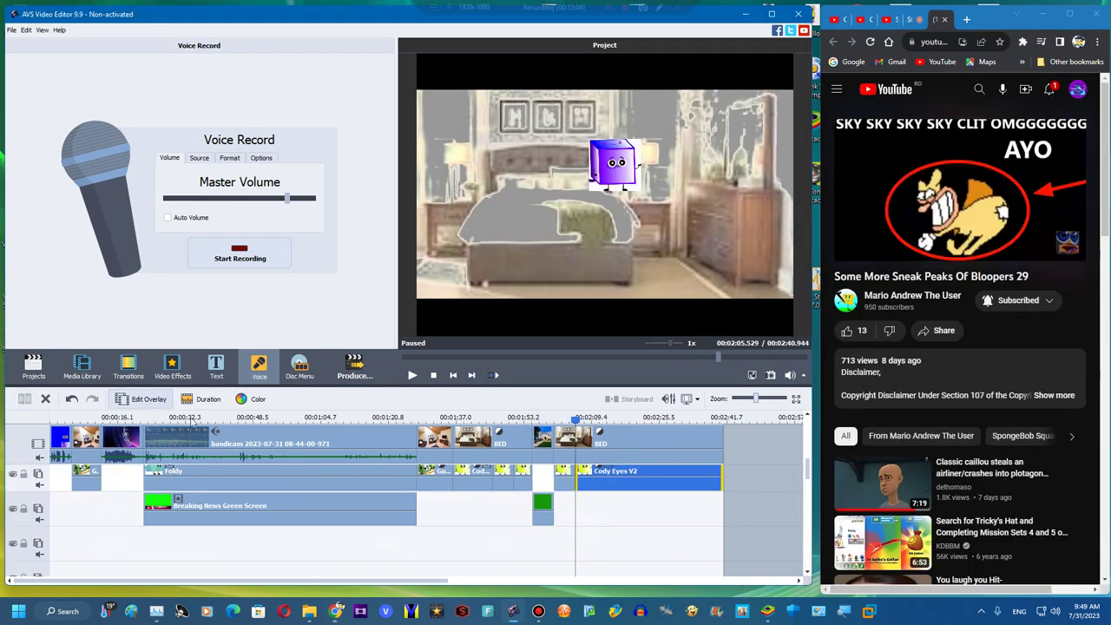
{"action": "left_click", "coordinate": [413, 374]}
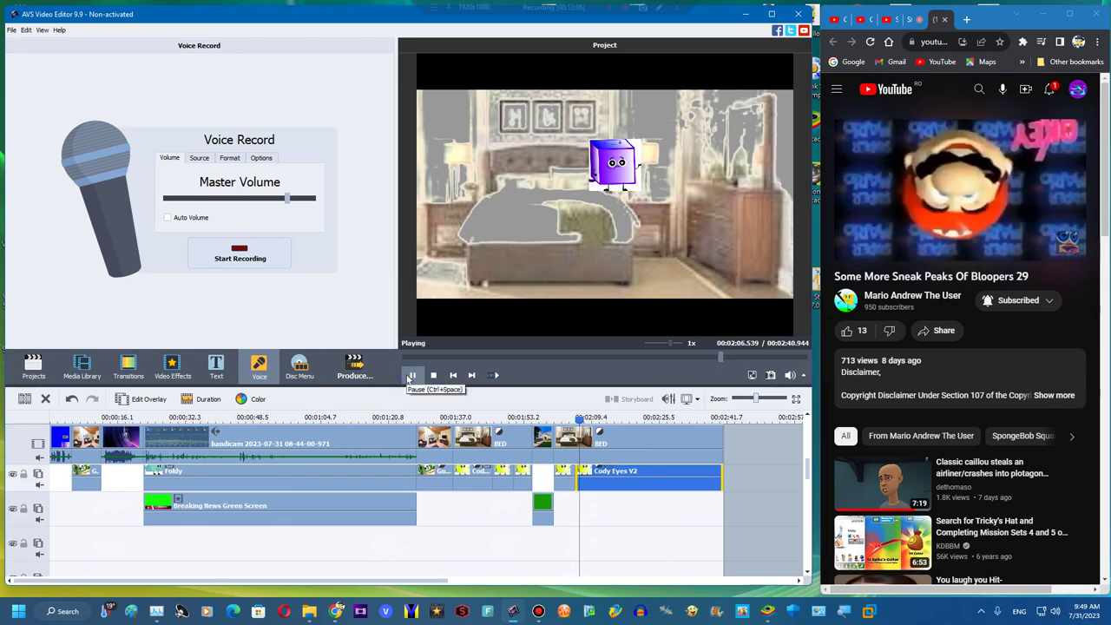
{"action": "left_click", "coordinate": [412, 375]}
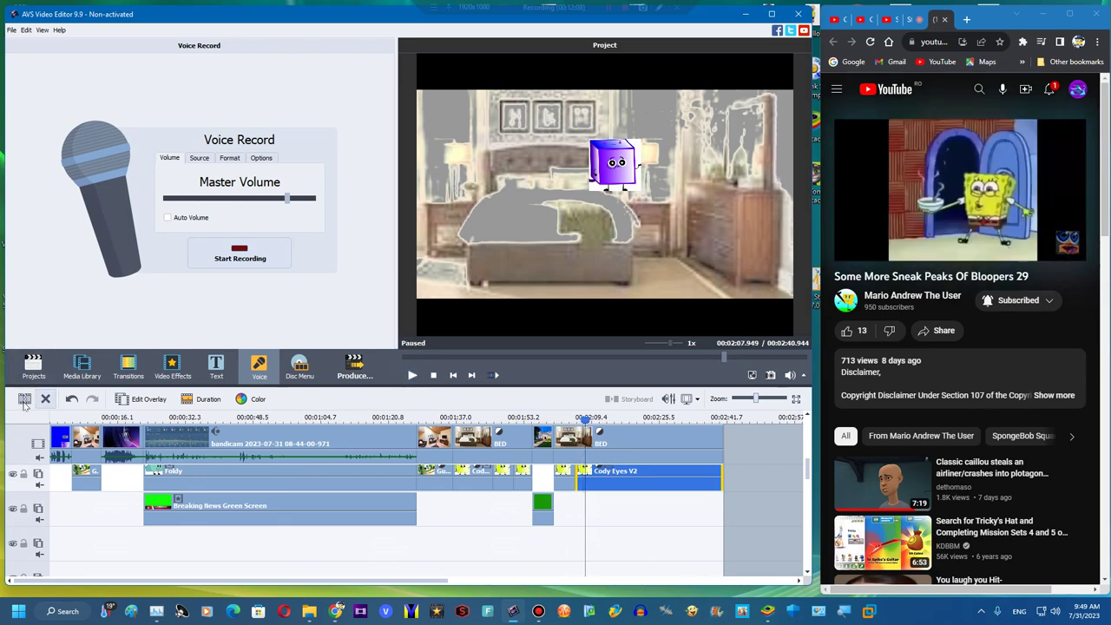
{"action": "left_click", "coordinate": [46, 398]}
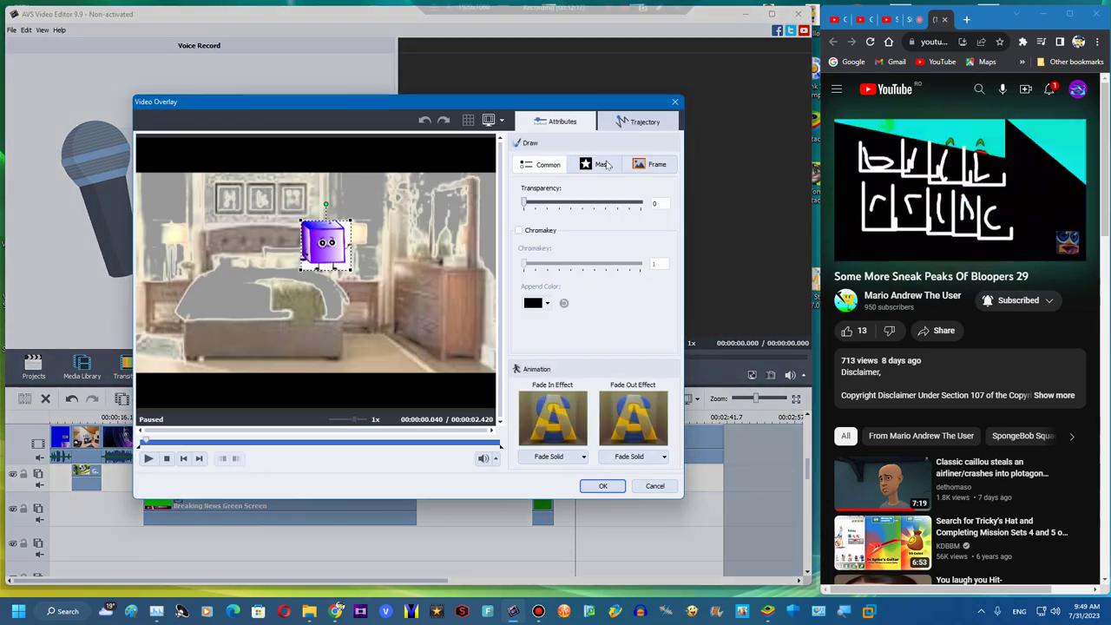
Give the bedroom Cody Eyes V2 overlay a straight-line trajectory from the bed's foot out past the frame's right edge, apply it and preview
{"action": "left_click", "coordinate": [639, 122]}
{"action": "left_click", "coordinate": [599, 180]}
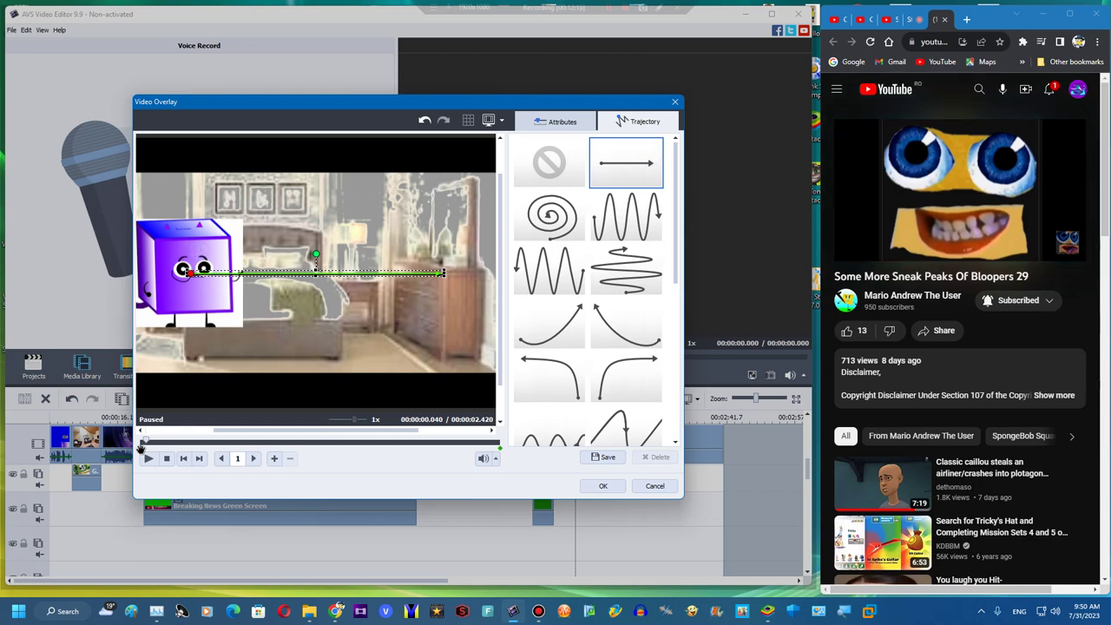
{"action": "left_click_drag", "start_coordinate": [190, 251], "coordinate": [375, 260]}
{"action": "left_click_drag", "start_coordinate": [344, 299], "coordinate": [346, 332]}
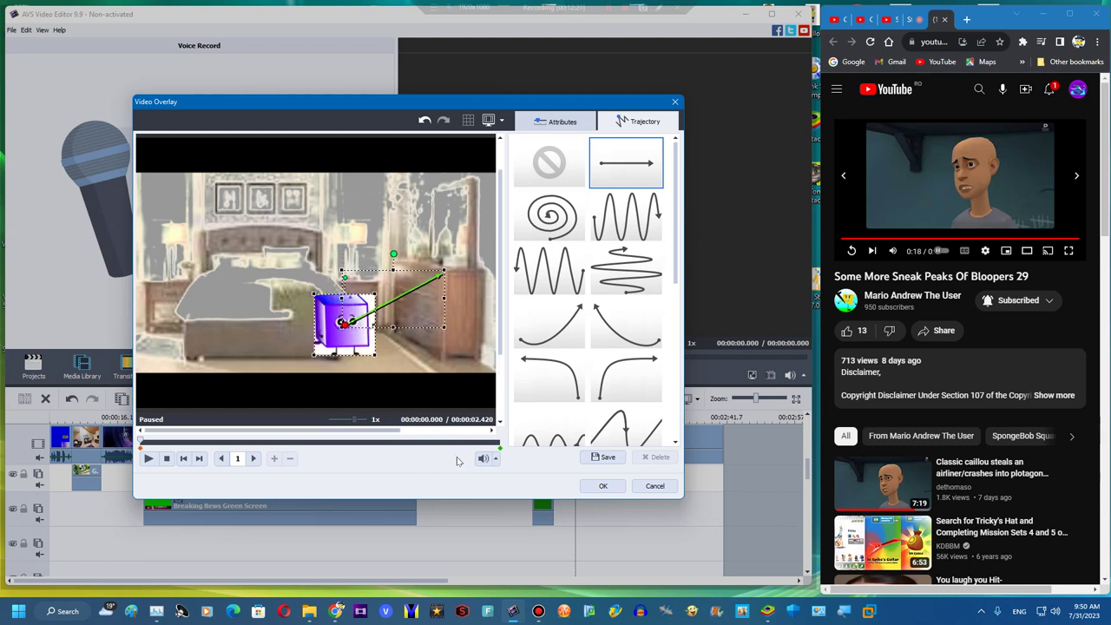
{"action": "left_click", "coordinate": [500, 445]}
{"action": "left_click_drag", "start_coordinate": [470, 249], "coordinate": [366, 315]}
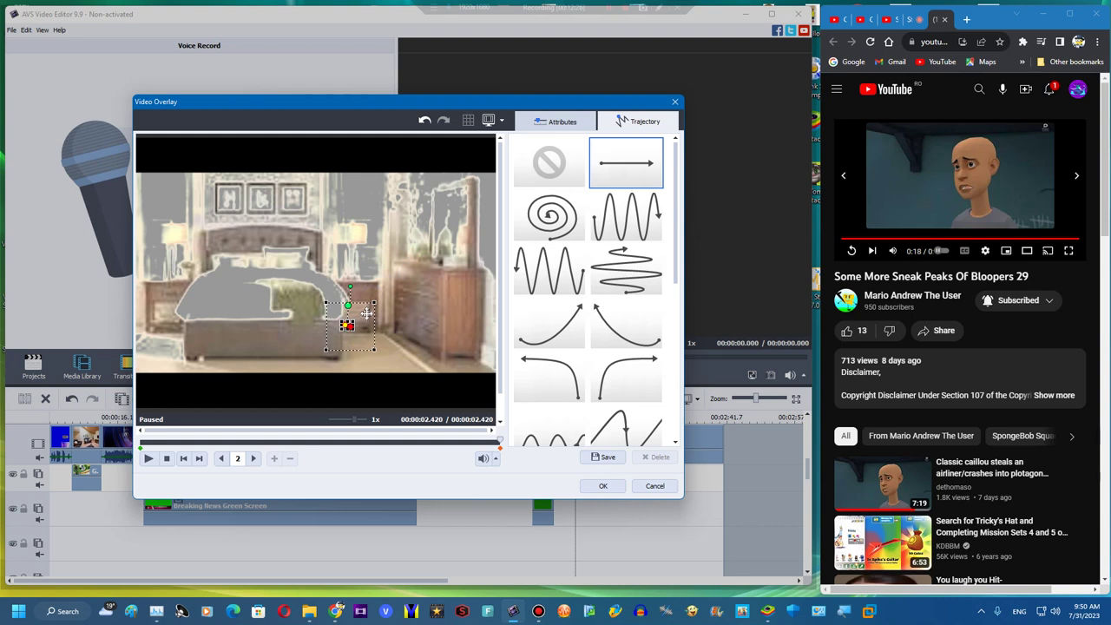
{"action": "left_click", "coordinate": [253, 445]}
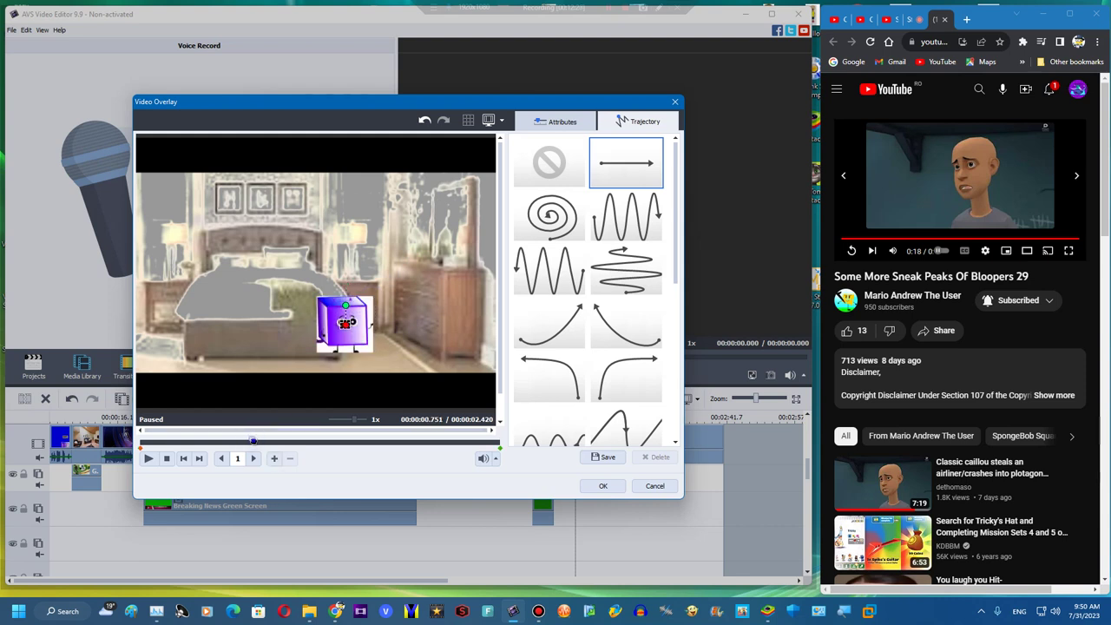
{"action": "left_click", "coordinate": [489, 429]}
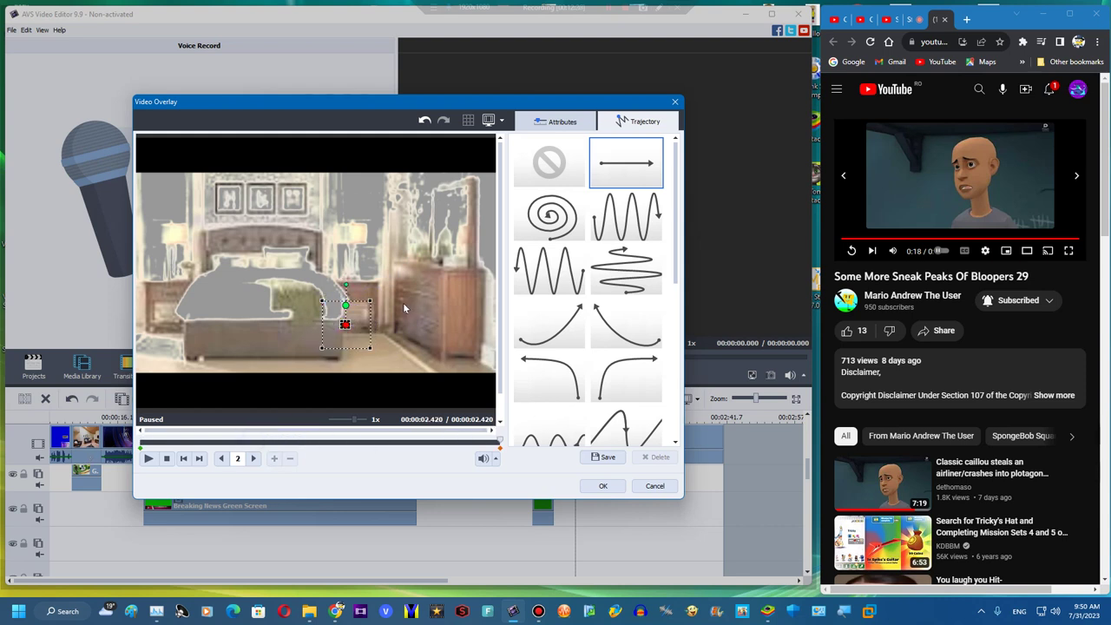
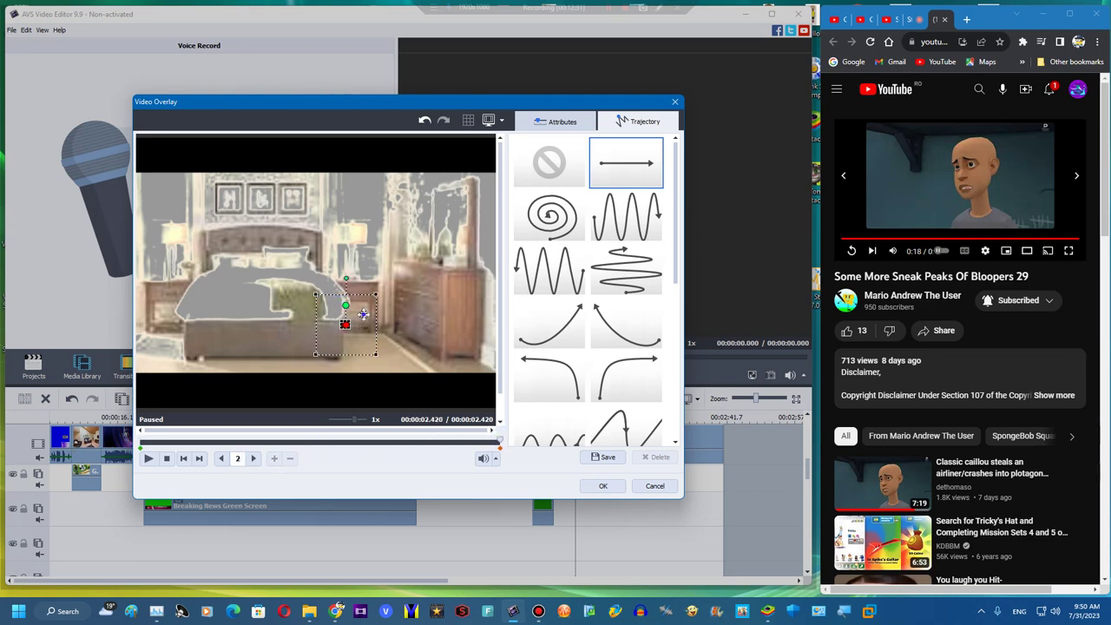
{"action": "left_click_drag", "start_coordinate": [363, 315], "coordinate": [460, 326]}
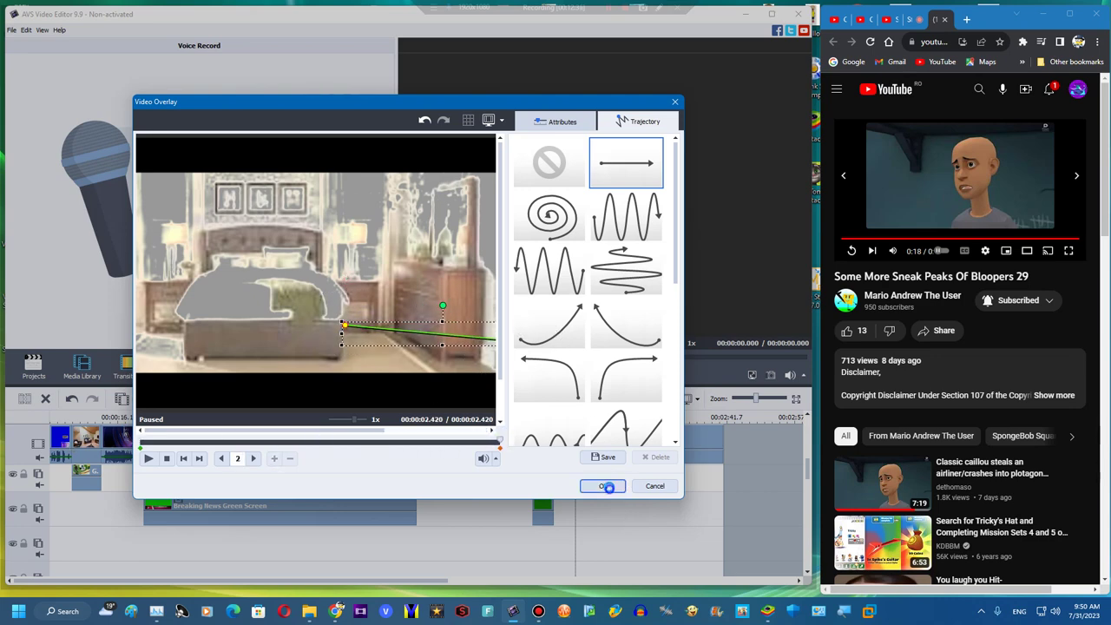
{"action": "left_click", "coordinate": [608, 487]}
{"action": "left_click", "coordinate": [415, 375]}
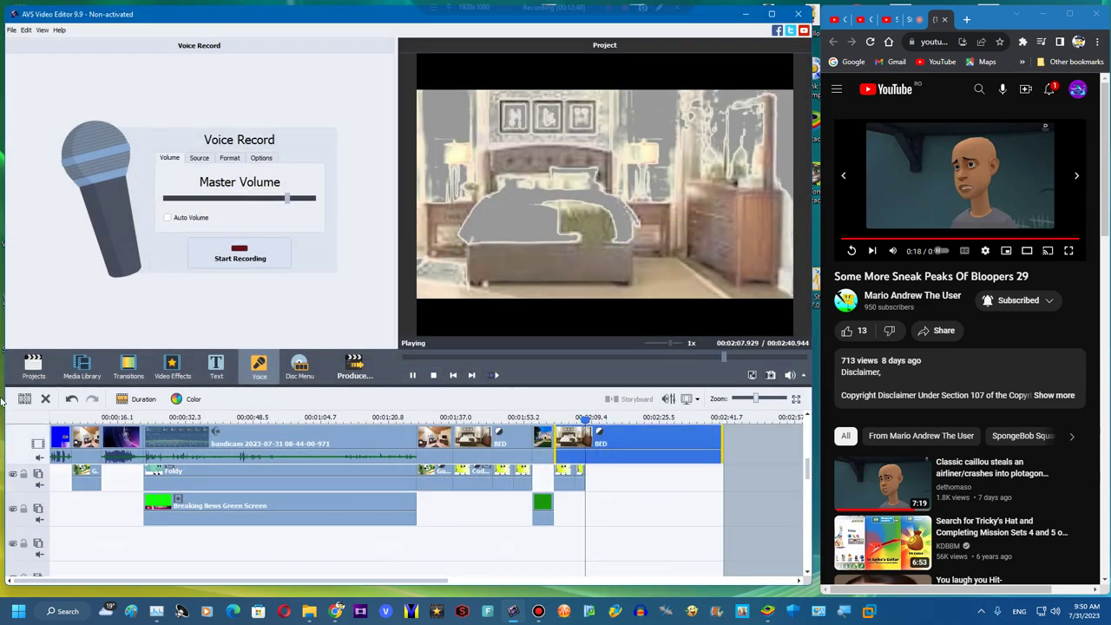
Import the Kitcken image from the Pictures folder into the media library and add it to the timeline after the last BED clip
{"action": "left_click", "coordinate": [81, 364]}
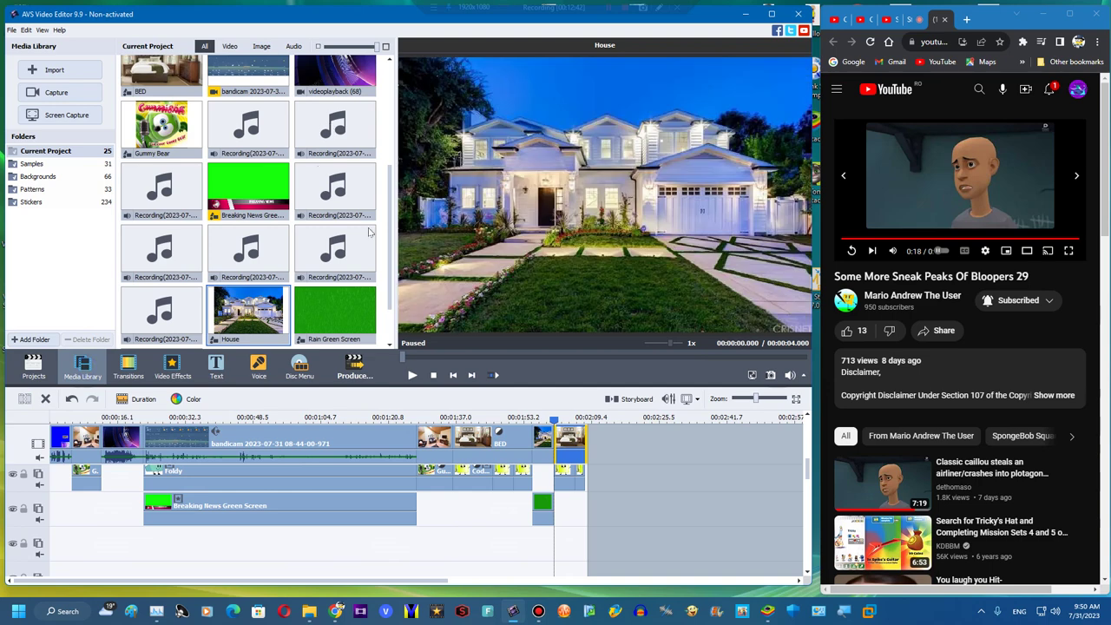
{"action": "scroll", "coordinate": [392, 233], "scroll_direction": "up", "scroll_amount": 5}
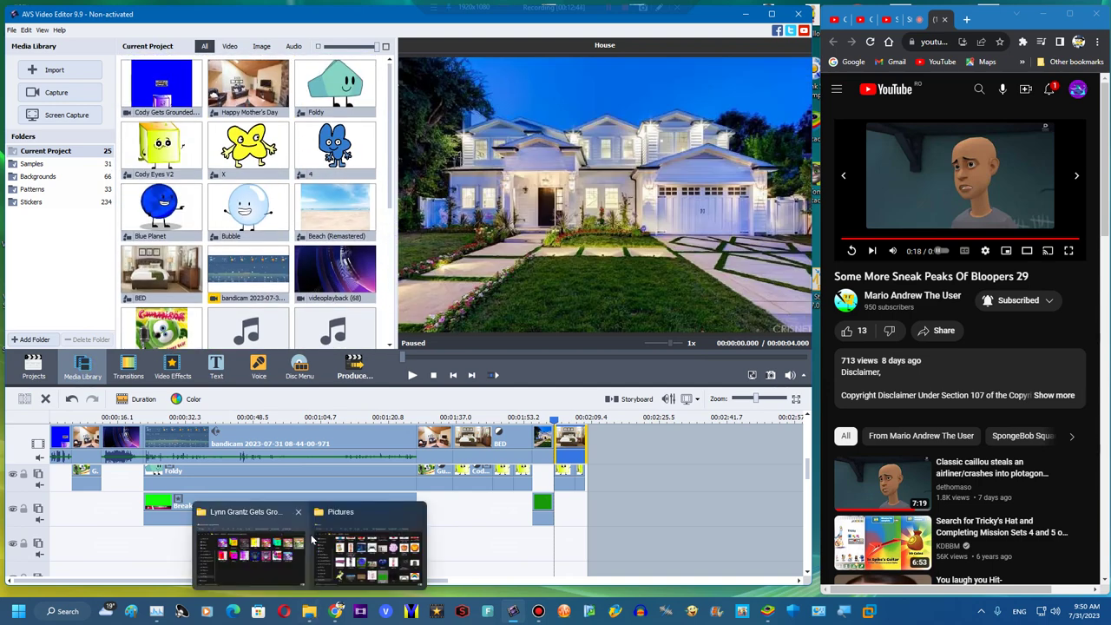
{"action": "left_click", "coordinate": [359, 556]}
{"action": "left_click", "coordinate": [441, 337]}
{"action": "key", "text": "k"}
{"action": "key", "text": "k"}
{"action": "key", "text": "k"}
{"action": "key", "text": "k"}
{"action": "key", "text": "k"}
{"action": "key", "text": "k"}
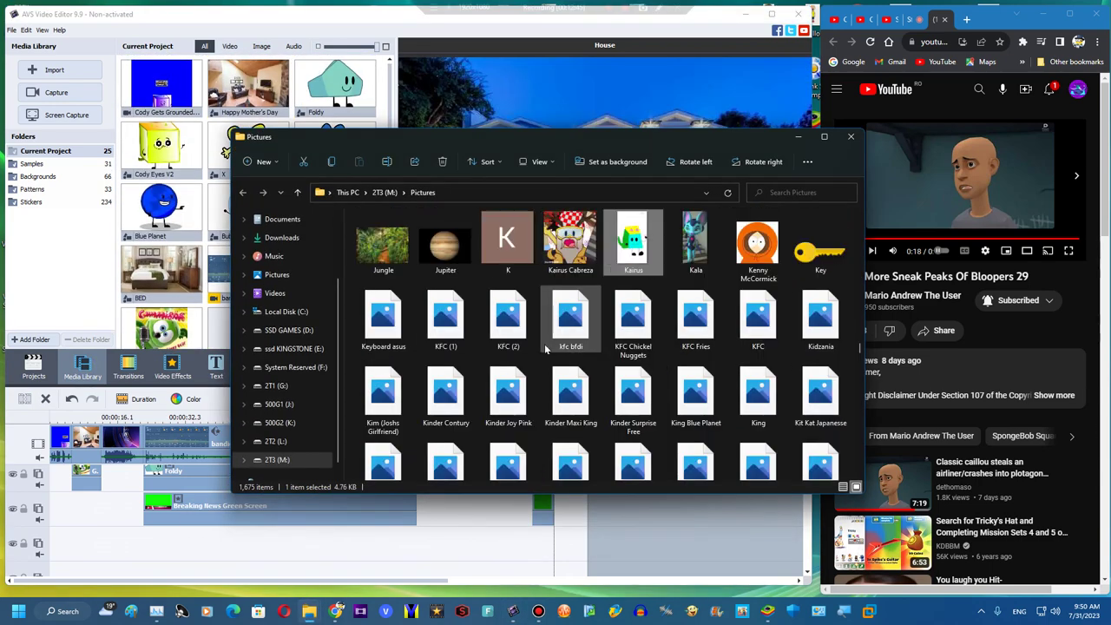
{"action": "scroll", "coordinate": [512, 460], "scroll_direction": "down", "scroll_amount": 1}
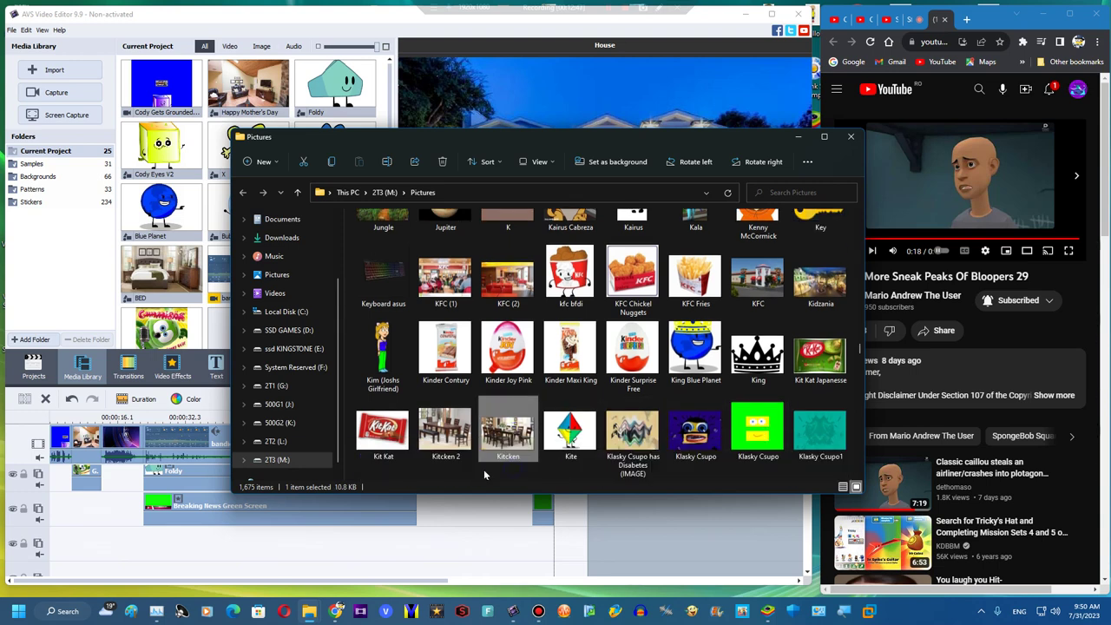
{"action": "left_click", "coordinate": [508, 426]}
{"action": "left_click_drag", "start_coordinate": [447, 434], "coordinate": [178, 269]}
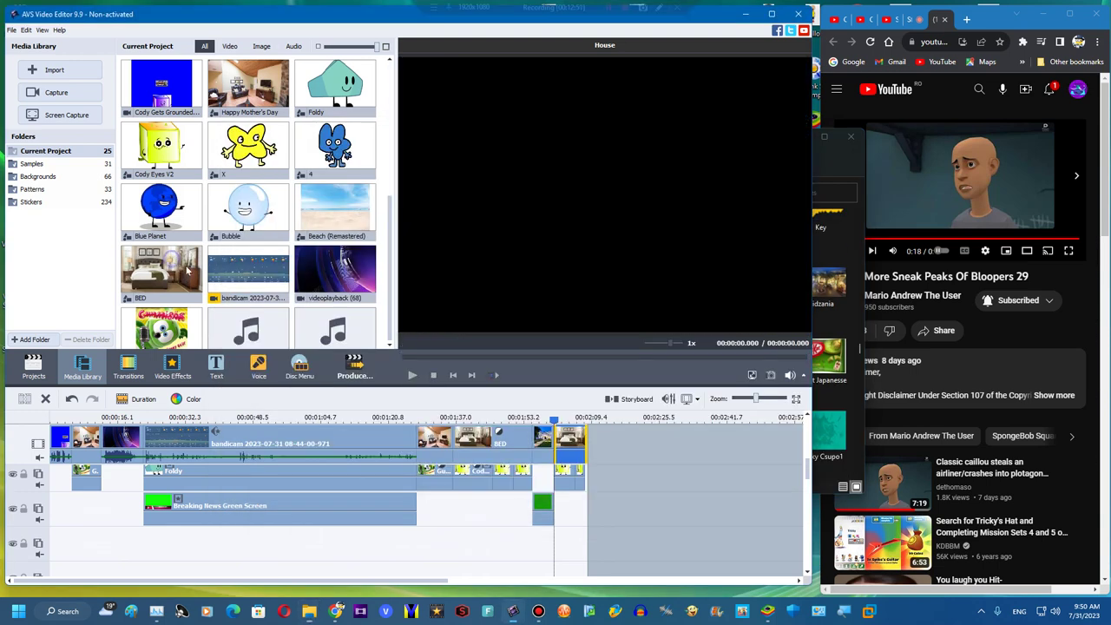
{"action": "left_click_drag", "start_coordinate": [247, 308], "coordinate": [651, 447]}
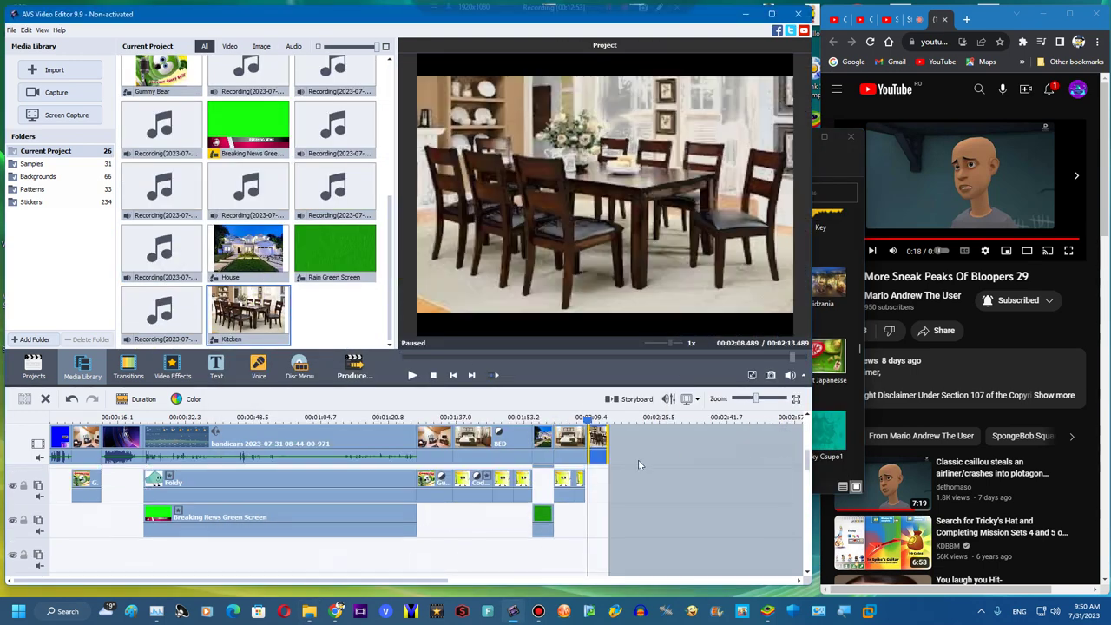
Duplicate the last bedroom scene's Cody Eyes V2 overlay and move the copy to the start of the Kitcken clip at 00:02:08.489
{"action": "left_click_drag", "start_coordinate": [757, 398], "coordinate": [769, 402]}
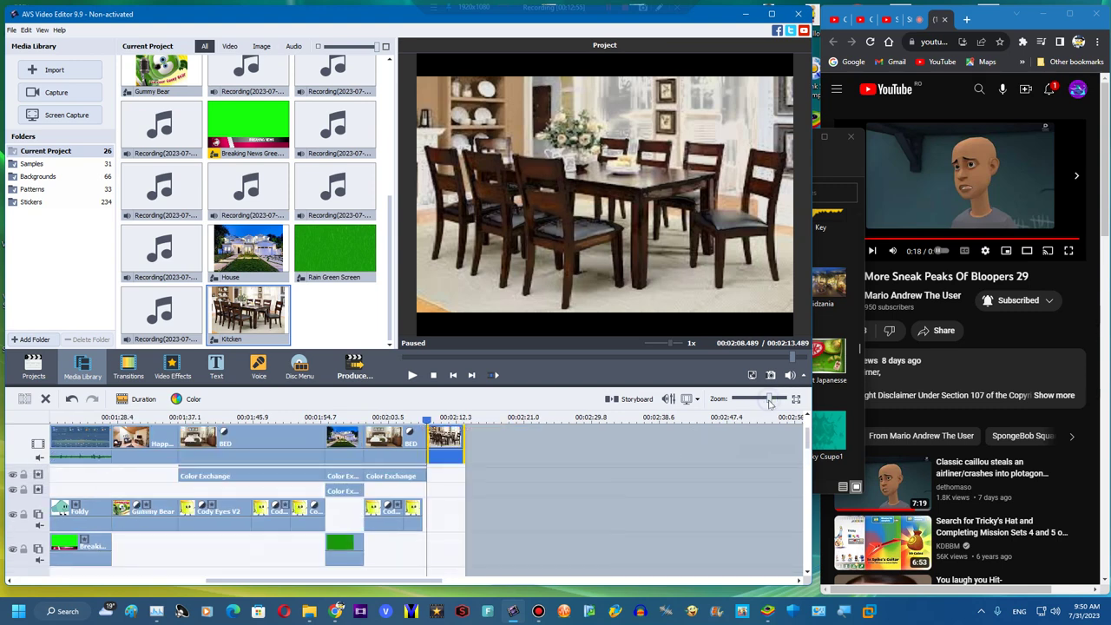
{"action": "right_click", "coordinate": [387, 512]}
{"action": "left_click", "coordinate": [421, 489]}
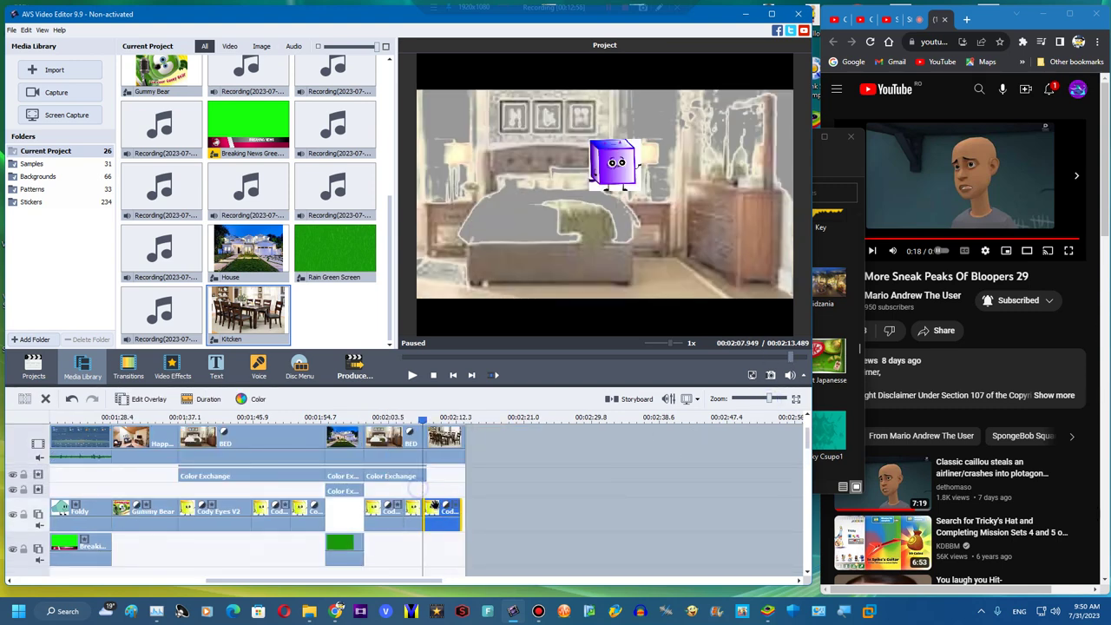
{"action": "left_click_drag", "start_coordinate": [438, 511], "coordinate": [444, 507]}
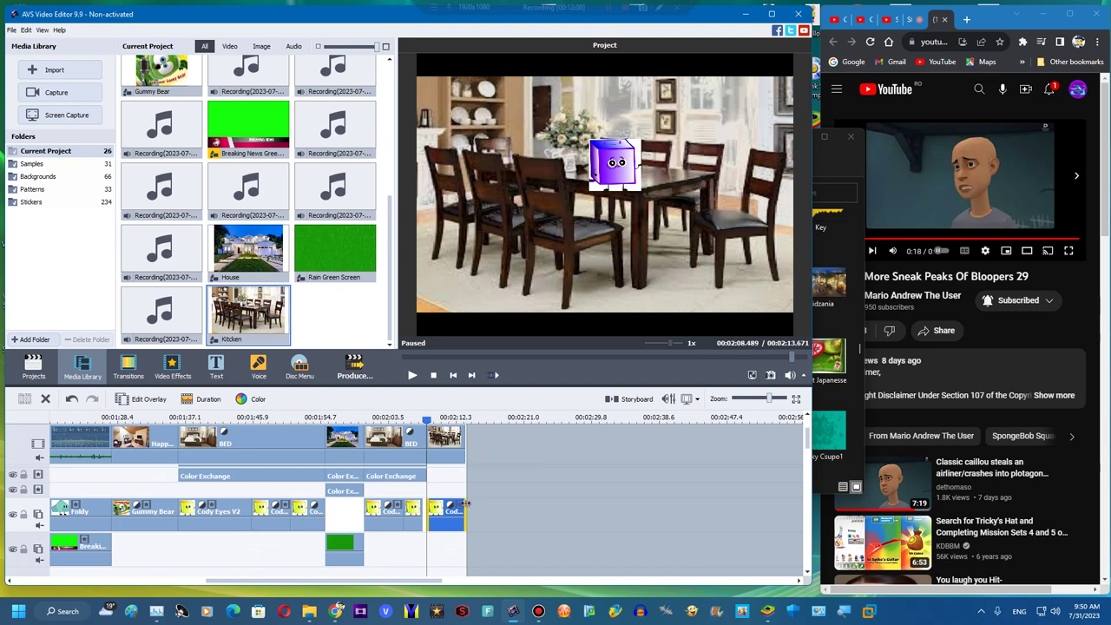
Extend the Kitcken clip to end at 00:02:32.653 and stretch its Cody Eyes V2 overlay to the same end
{"action": "left_click_drag", "start_coordinate": [467, 504], "coordinate": [451, 504]}
{"action": "left_click_drag", "start_coordinate": [467, 440], "coordinate": [614, 439]}
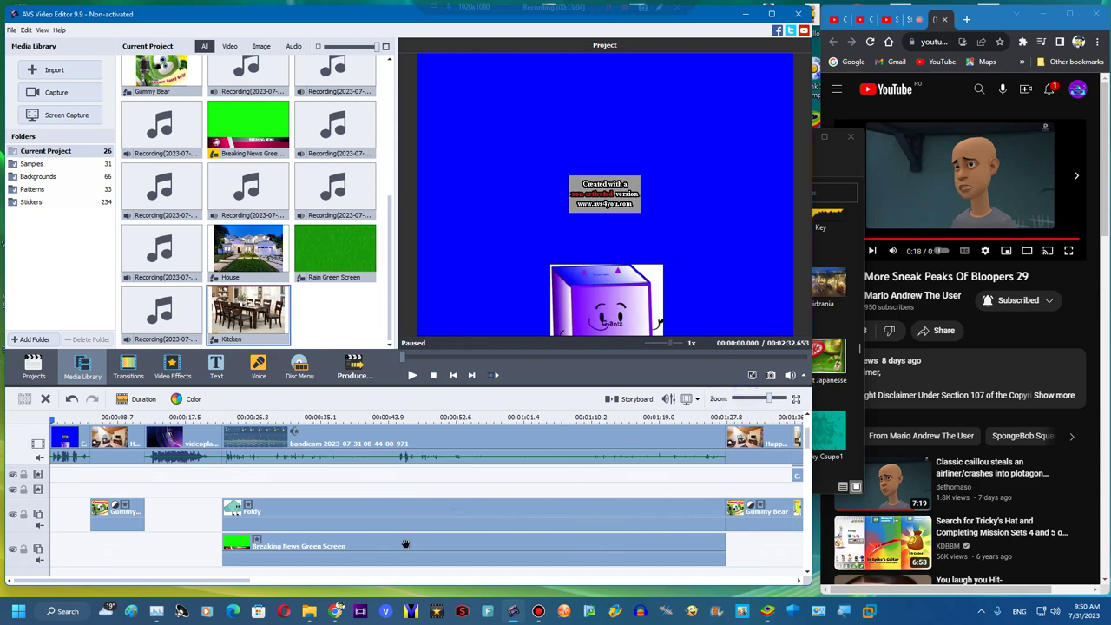
{"action": "left_click_drag", "start_coordinate": [209, 581], "coordinate": [438, 577]}
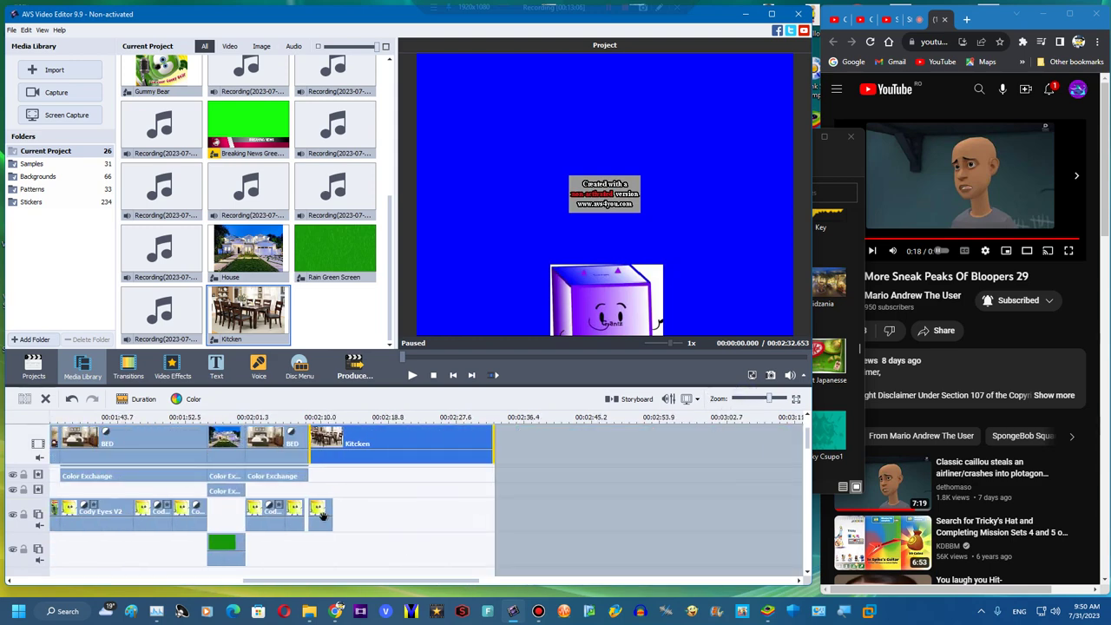
{"action": "left_click_drag", "start_coordinate": [332, 512], "coordinate": [493, 512]}
{"action": "key", "text": "Home"}
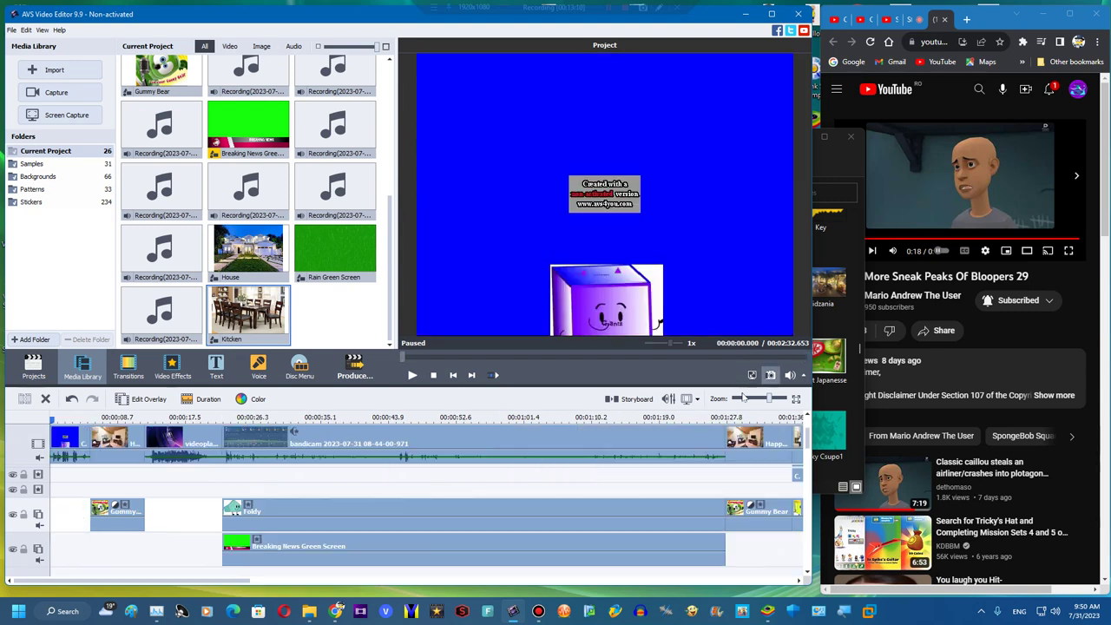
Open a YouTube link from the StreamYard private chat, and enlarge and place the kitchen's Cody Eyes V2 overlay on the front chair
{"action": "left_click", "coordinate": [743, 397]}
{"action": "left_click", "coordinate": [921, 19]}
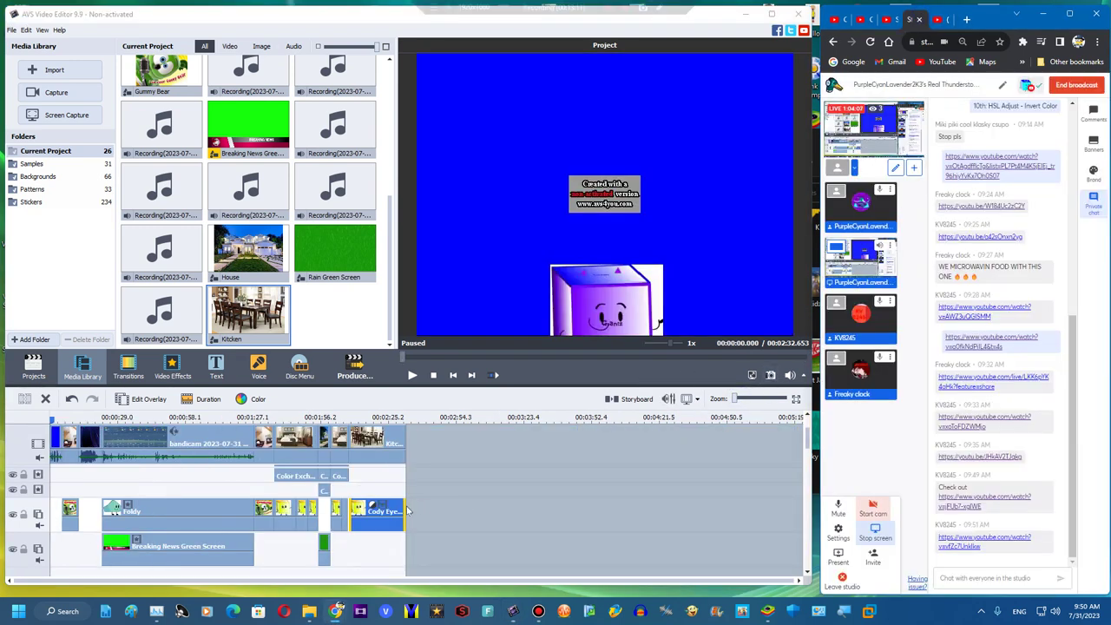
{"action": "double_click", "coordinate": [396, 510]}
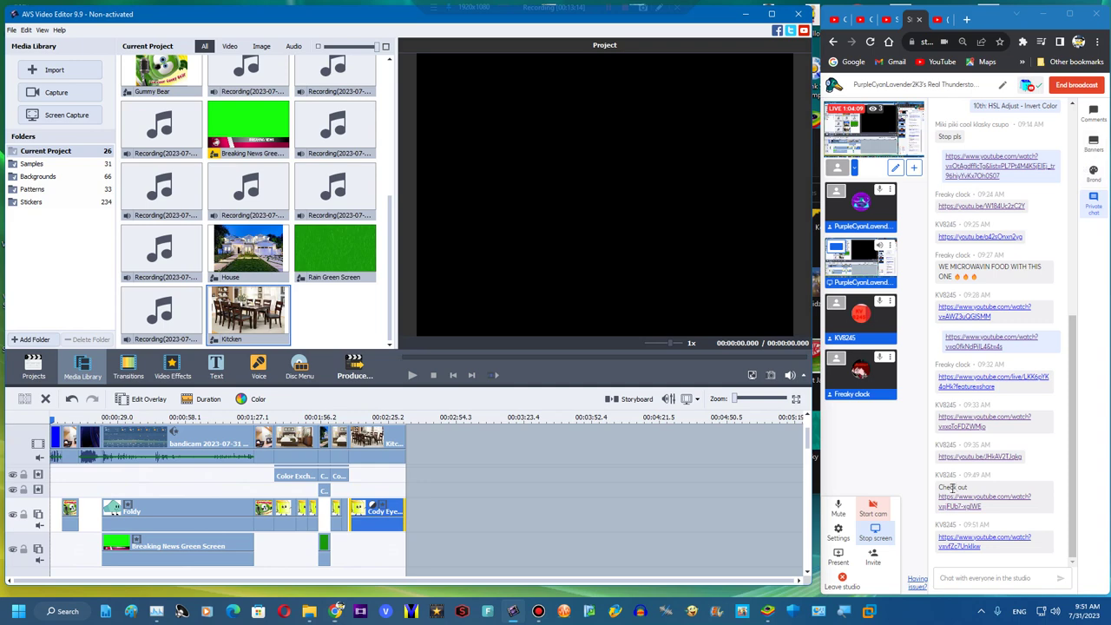
{"action": "left_click", "coordinate": [903, 19]}
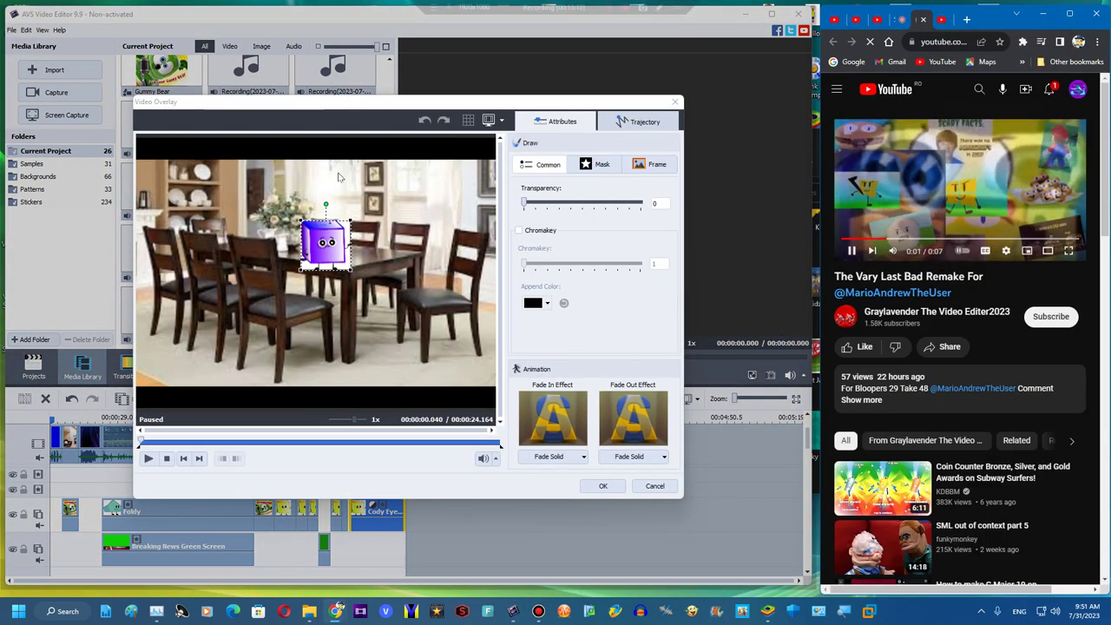
{"action": "left_click_drag", "start_coordinate": [350, 224], "coordinate": [275, 284]}
{"action": "left_click", "coordinate": [603, 486]}
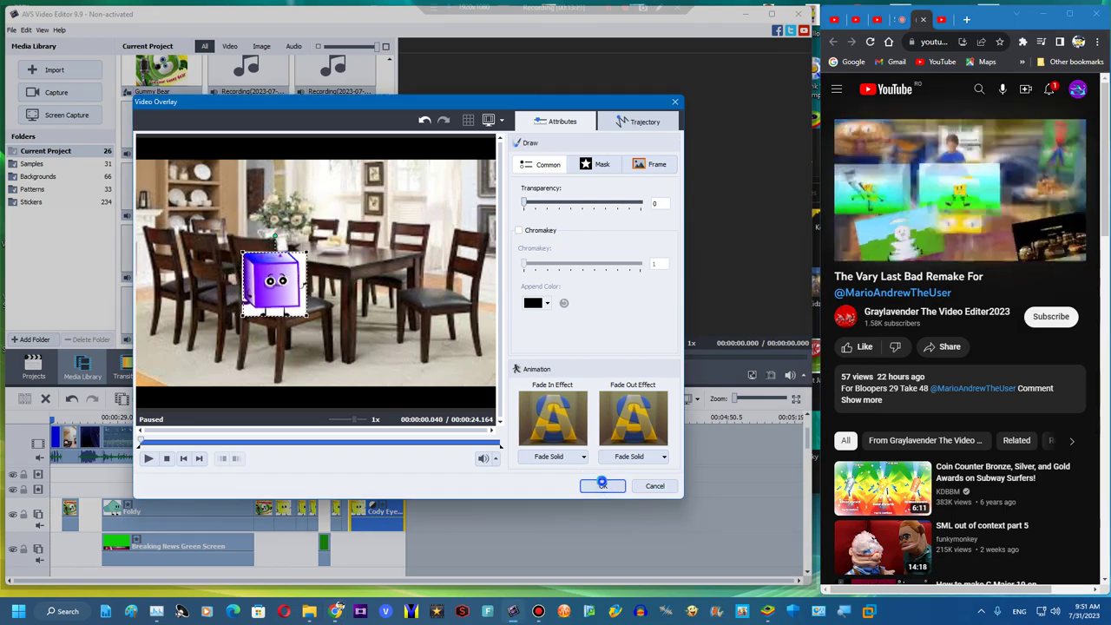
Duplicate the first Gummy Bear overlay and move the copy to the second overlay track at the end of the kitchen scene
{"action": "right_click", "coordinate": [67, 521]}
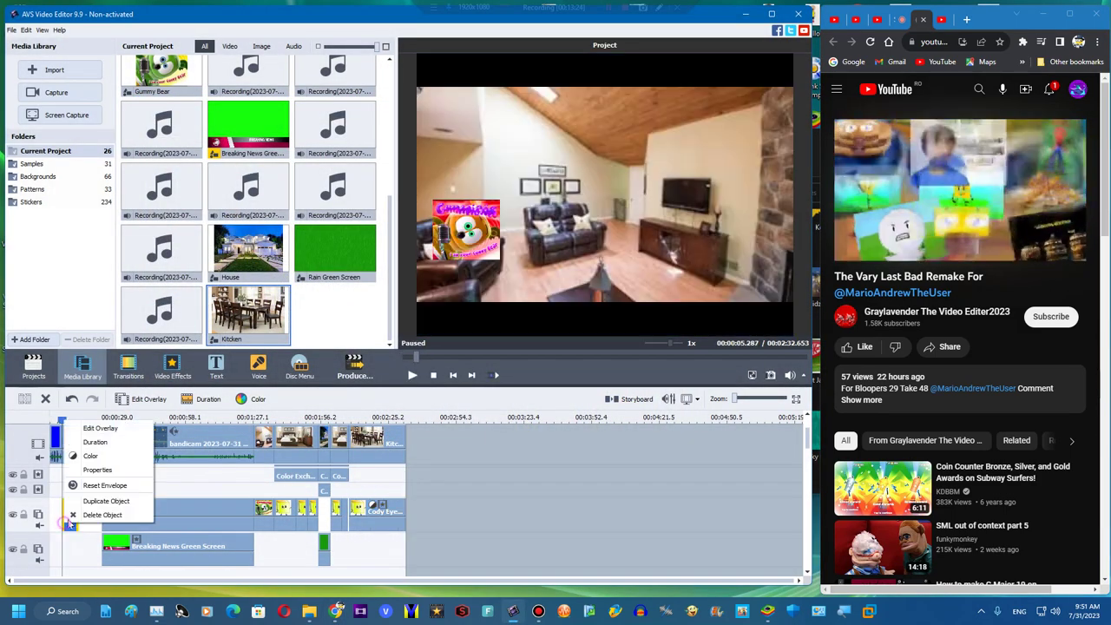
{"action": "left_click", "coordinate": [110, 502]}
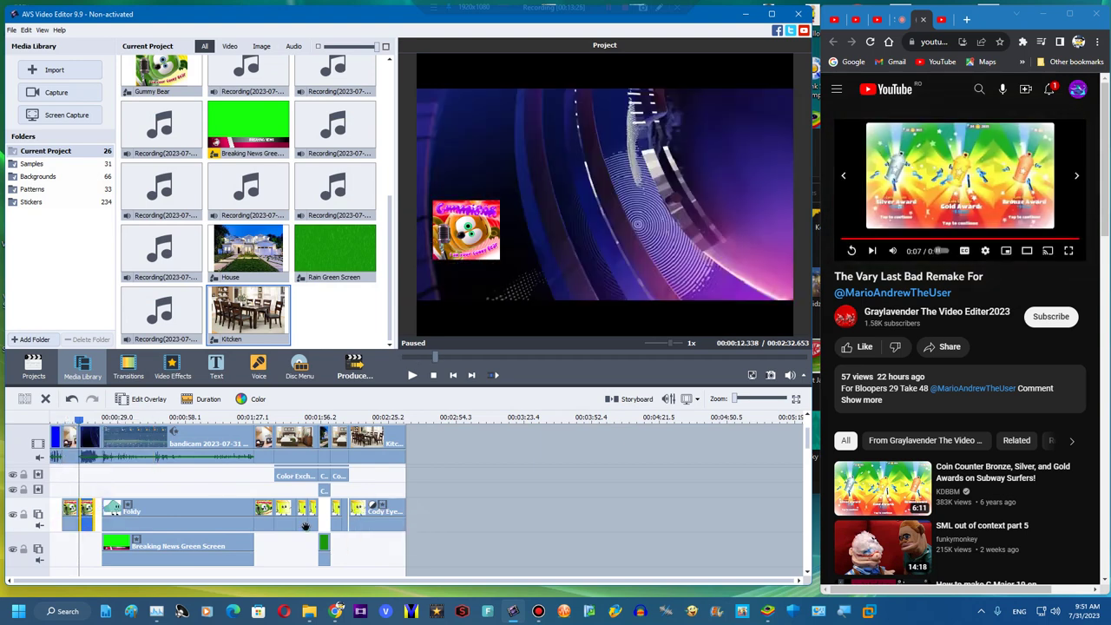
{"action": "left_click_drag", "start_coordinate": [86, 517], "coordinate": [394, 549]}
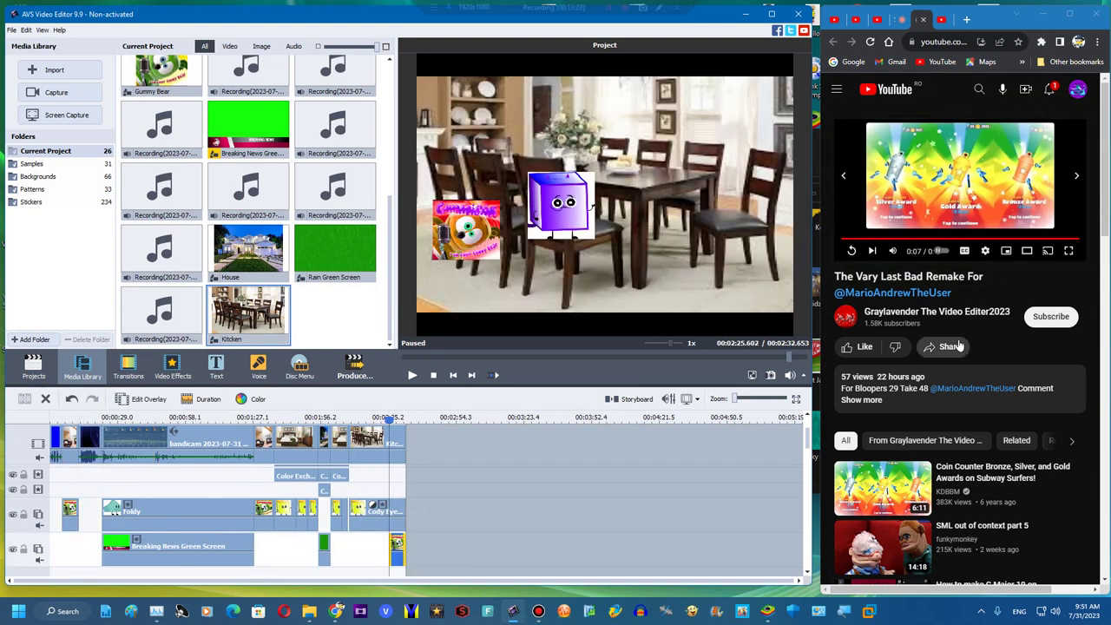
Subscribe to the open YouTube video's channel, and extend the copied Gummy Bear overlay back to the start of the kitchen scene
{"action": "left_click", "coordinate": [1042, 318]}
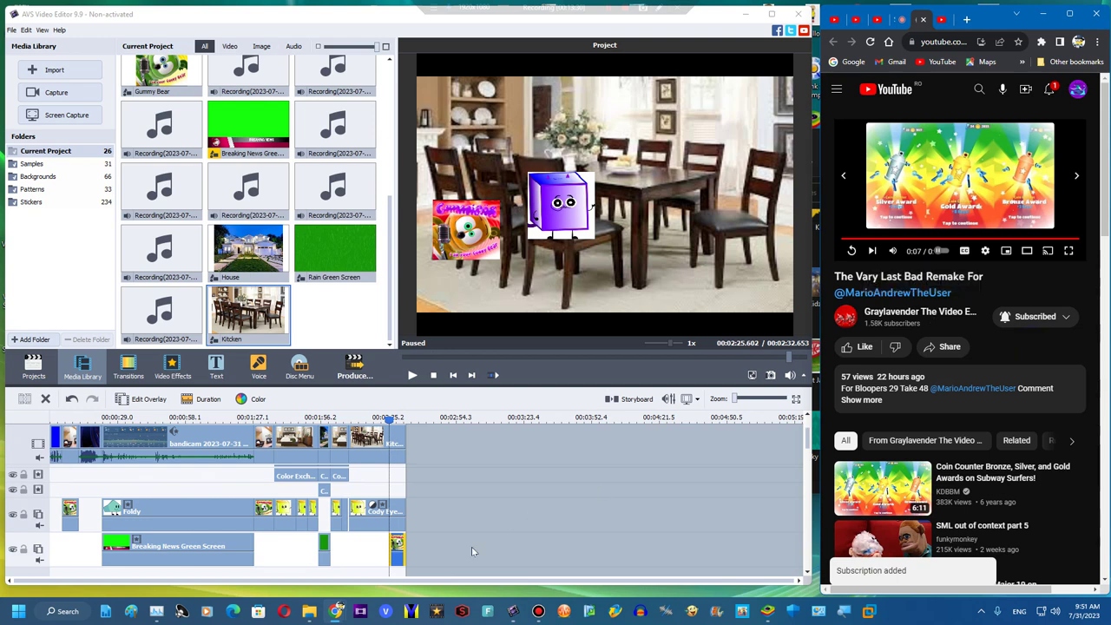
{"action": "left_click_drag", "start_coordinate": [390, 544], "coordinate": [350, 547]}
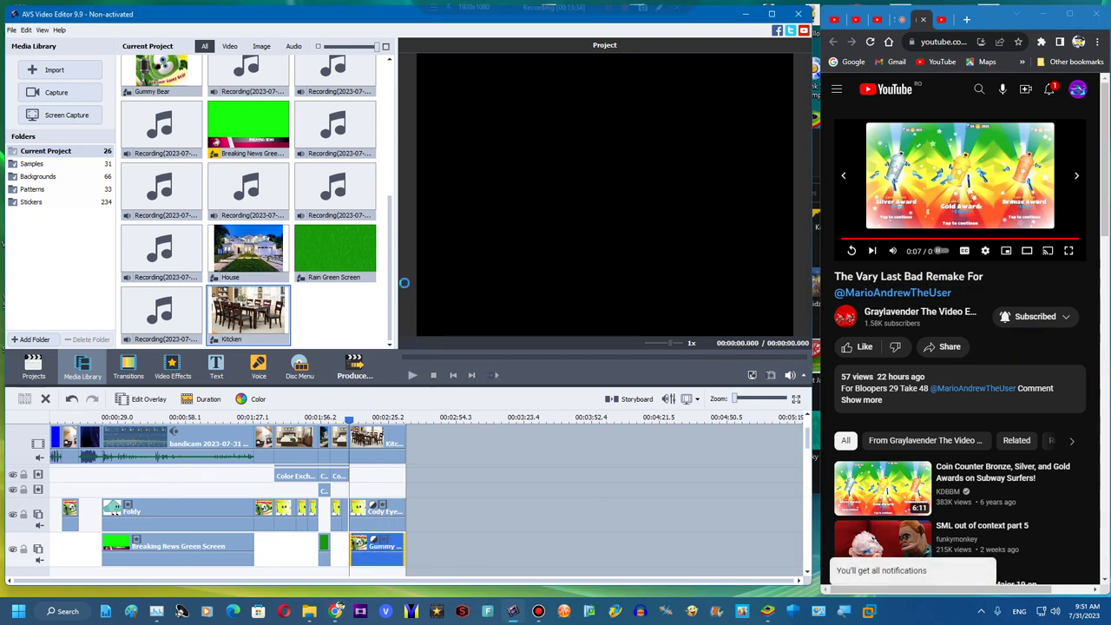
Edit the kitchen scene's Gummy Bear overlay so it sits above the far right end of the dining table, and apply it
{"action": "double_click", "coordinate": [212, 308]}
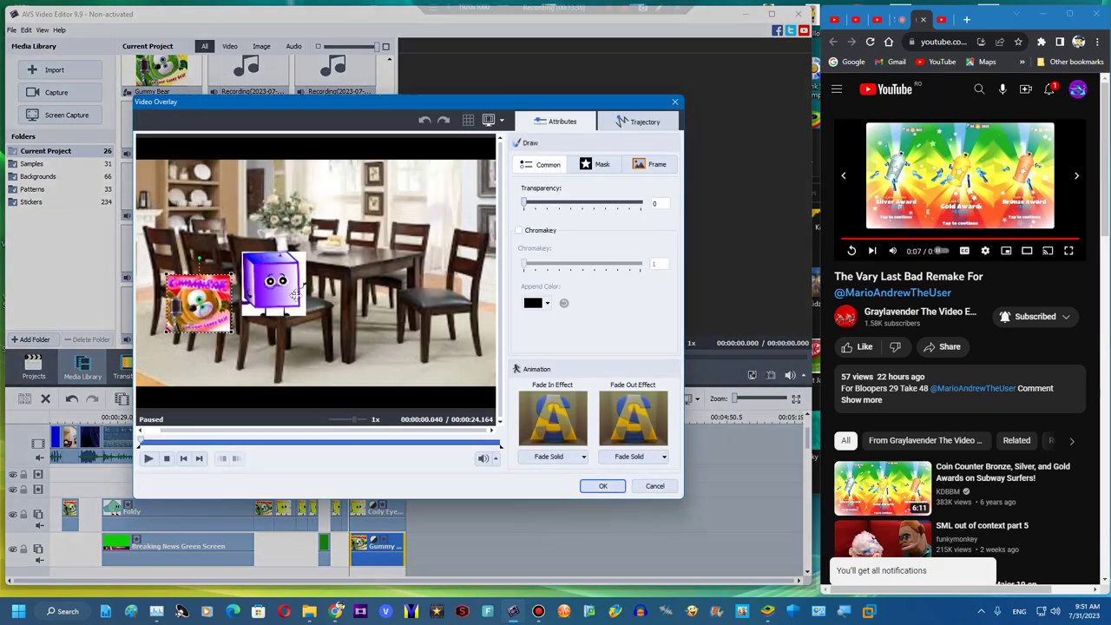
{"action": "left_click_drag", "start_coordinate": [221, 323], "coordinate": [390, 226]}
{"action": "left_click", "coordinate": [599, 486]}
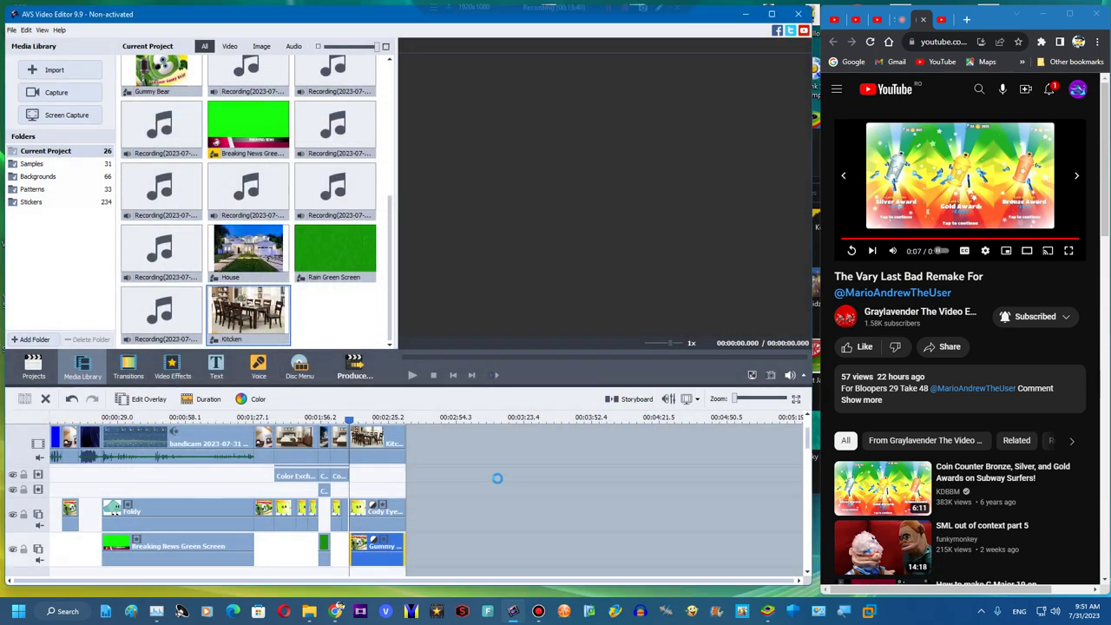
Find the Hungry Jack Burger image in the Pictures folder and import it into the project's media library
{"action": "left_click", "coordinate": [309, 611]}
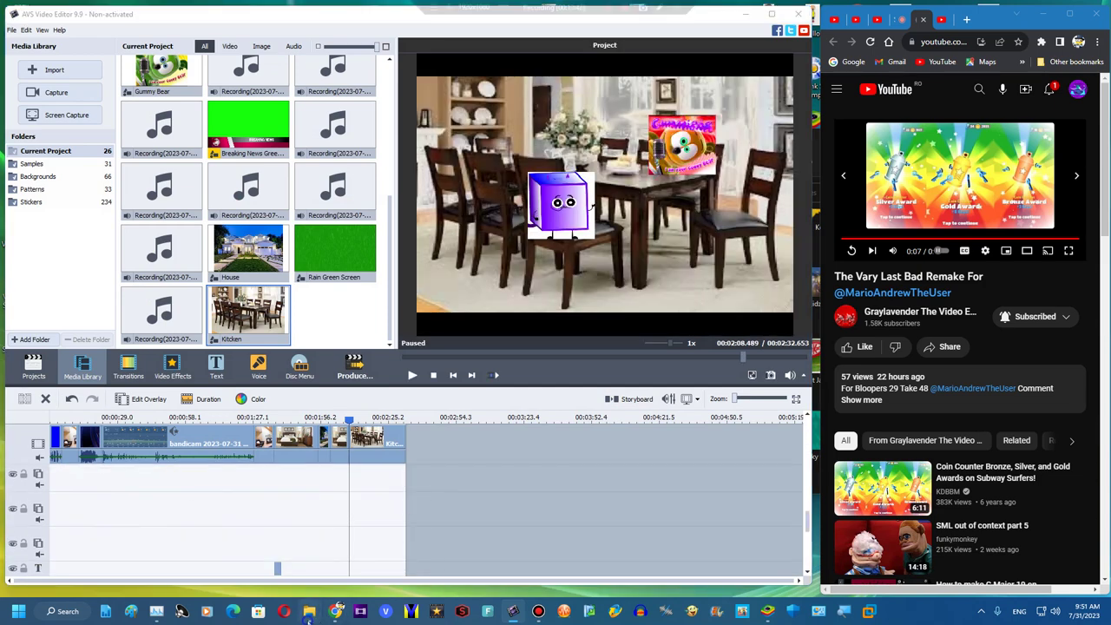
{"action": "left_click", "coordinate": [339, 560]}
{"action": "scroll", "coordinate": [686, 408], "scroll_direction": "down", "scroll_amount": 5}
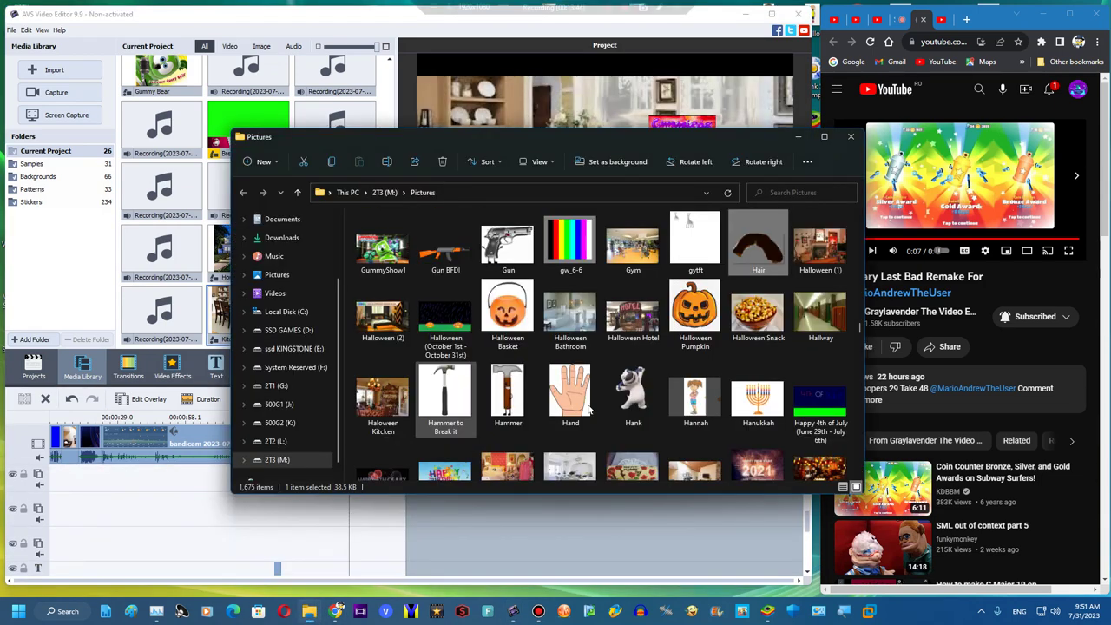
{"action": "scroll", "coordinate": [694, 390], "scroll_direction": "down", "scroll_amount": 5}
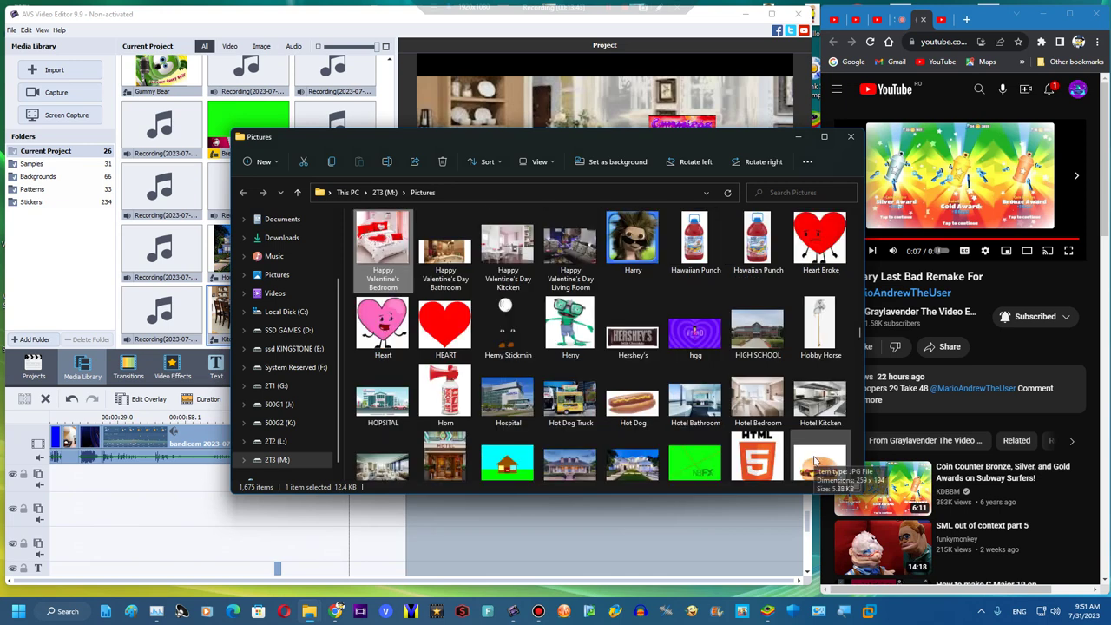
{"action": "left_click", "coordinate": [814, 461]}
{"action": "scroll", "coordinate": [820, 451], "scroll_direction": "down", "scroll_amount": 3}
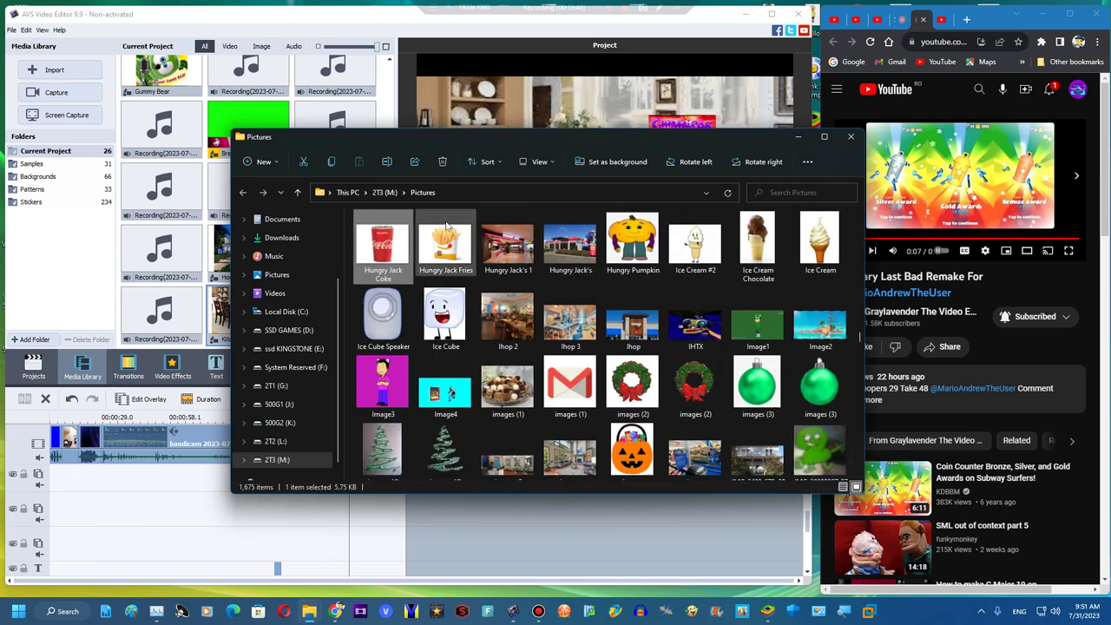
{"action": "left_click", "coordinate": [445, 243]}
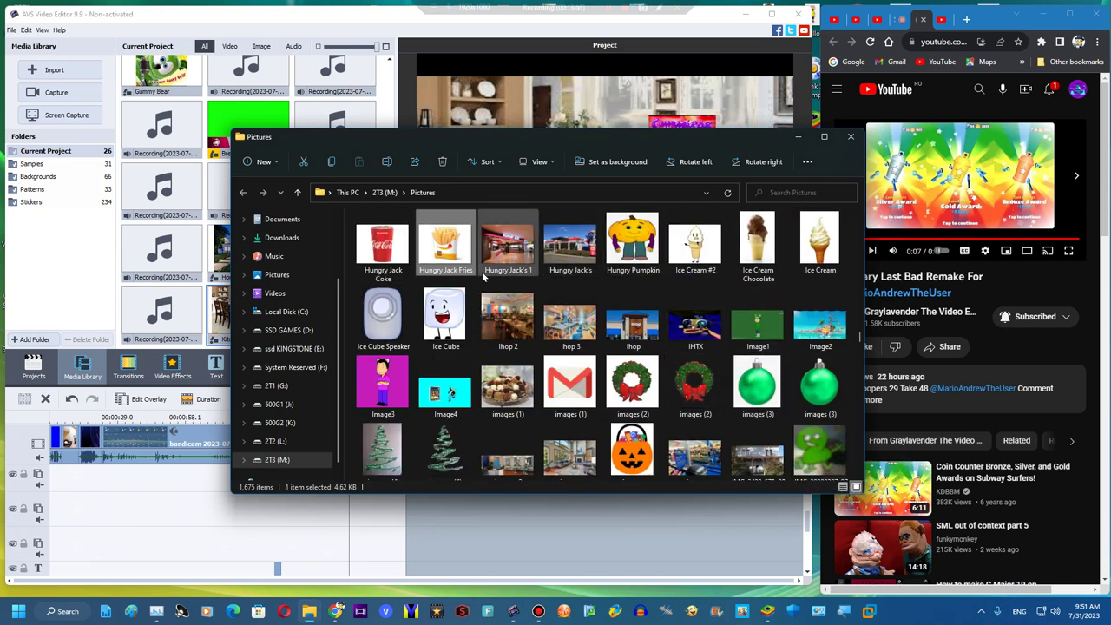
{"action": "left_click", "coordinate": [519, 263]}
{"action": "key", "text": "Up"}
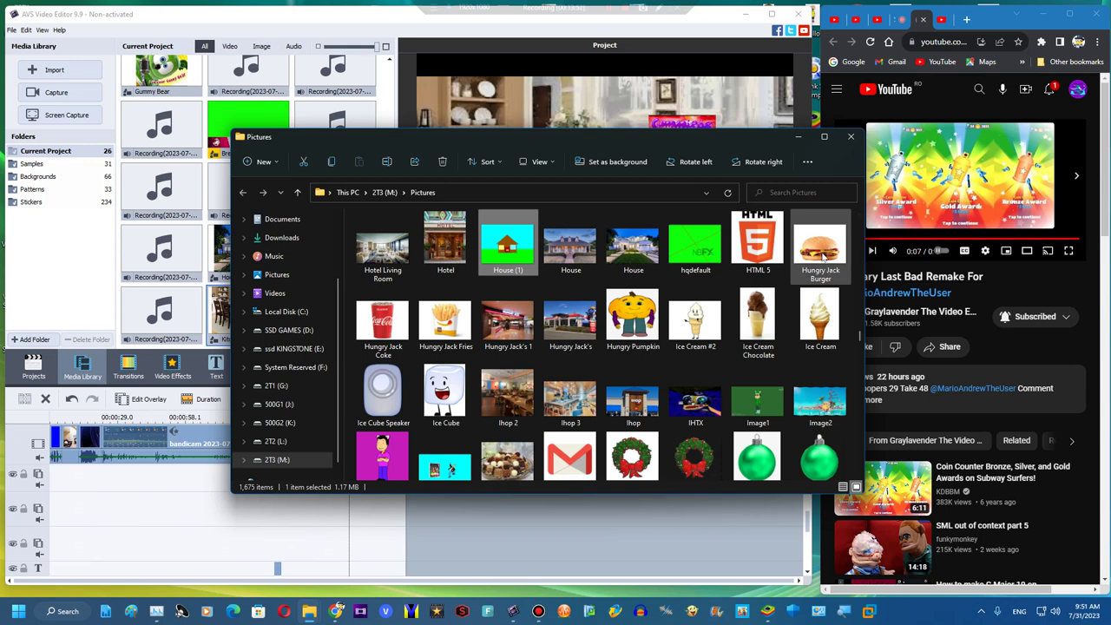
{"action": "left_click_drag", "start_coordinate": [823, 257], "coordinate": [174, 301]}
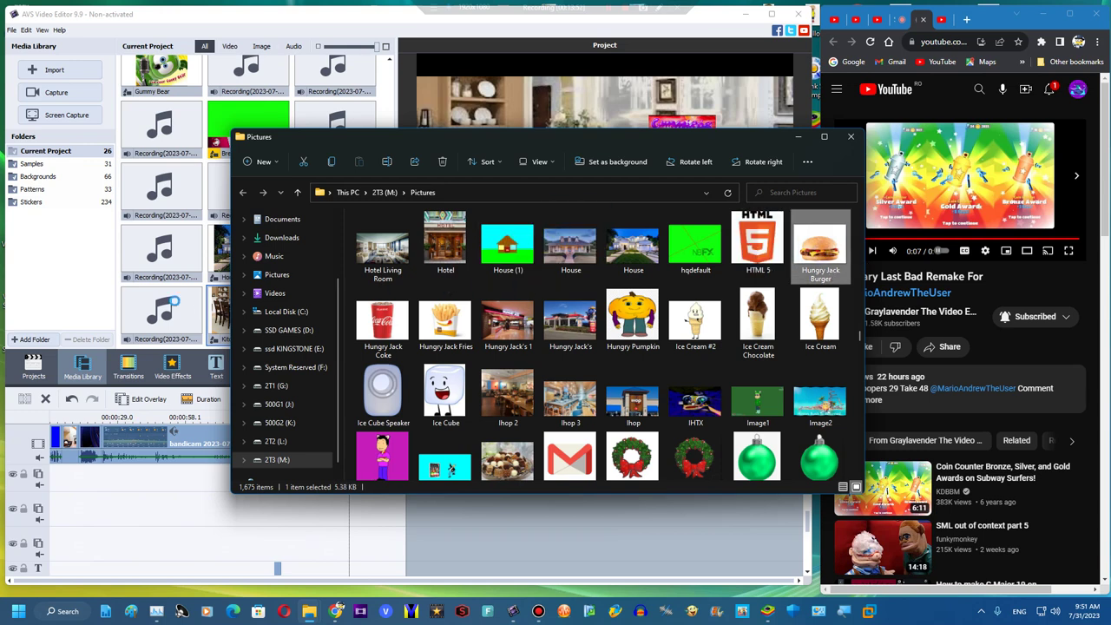
Find the Cinnamon Toast Crunch image in the Pictures folder, import it into the media library, and minimize the folder window
{"action": "left_click", "coordinate": [519, 325]}
{"action": "key", "text": "g"}
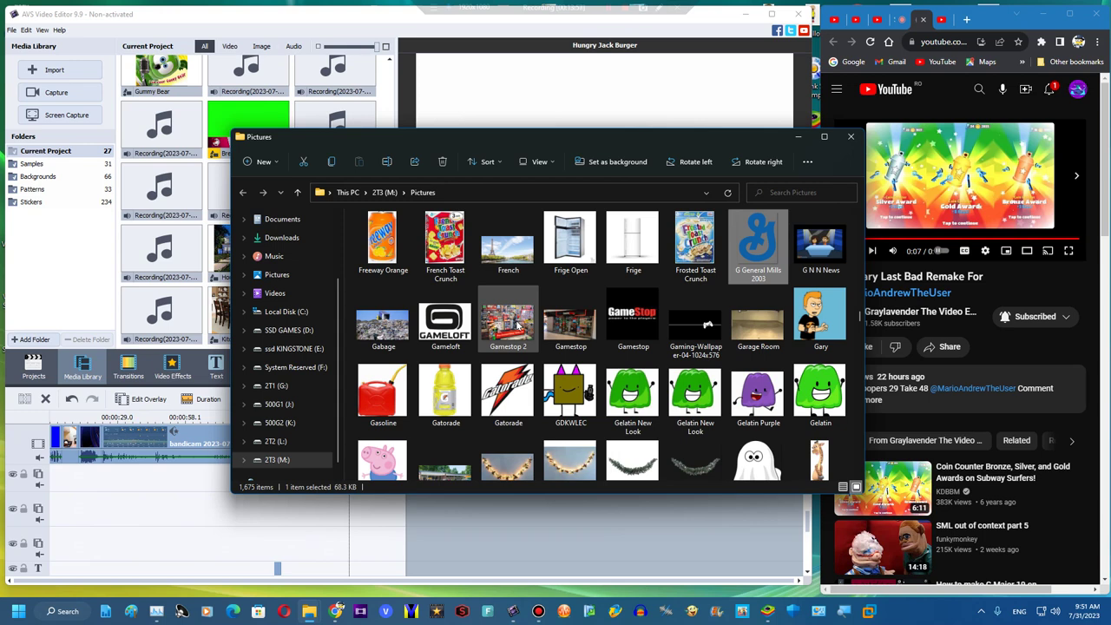
{"action": "left_click", "coordinate": [526, 327]}
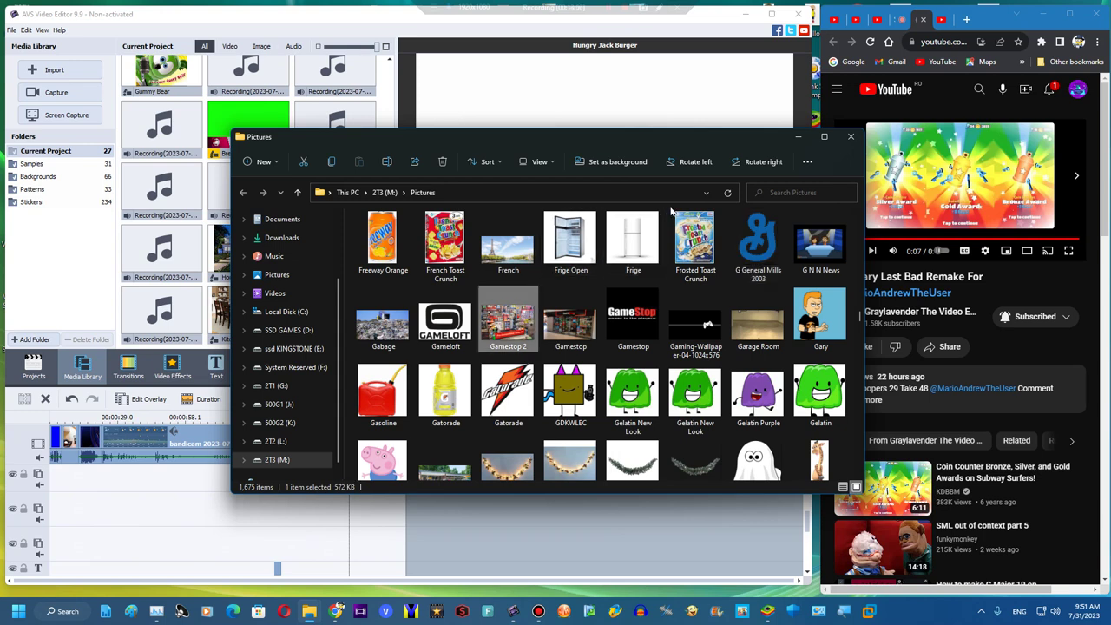
{"action": "key", "text": "c"}
{"action": "key", "text": "a"}
{"action": "key", "text": "r"}
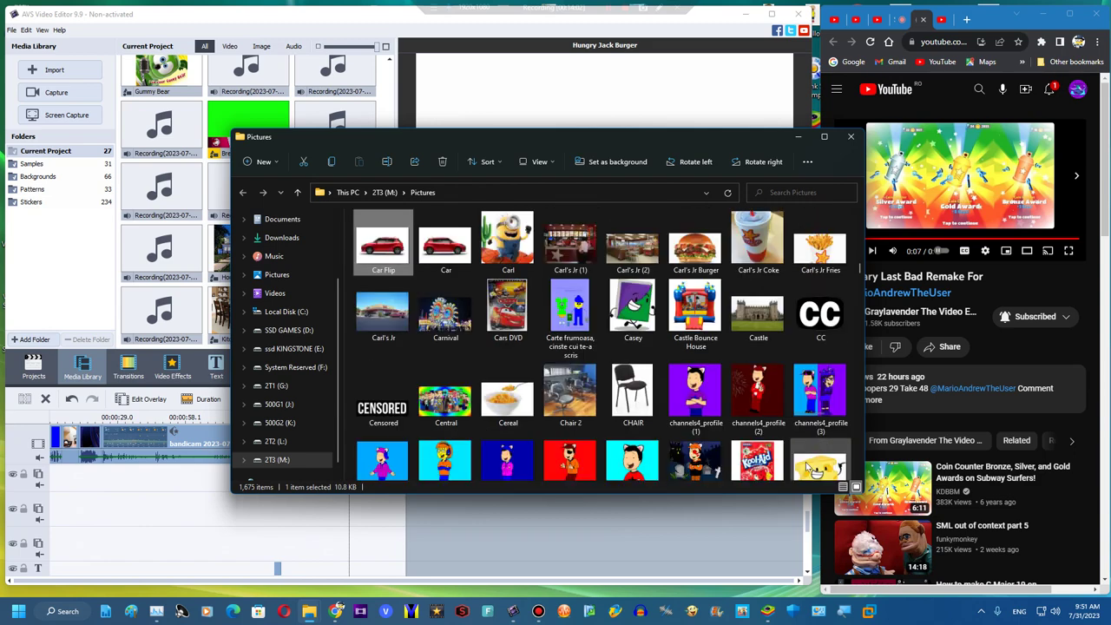
{"action": "key", "text": "Page_Down"}
{"action": "key", "text": "Page_Down"}
{"action": "key", "text": "Page_Down"}
{"action": "key", "text": "Page_Down"}
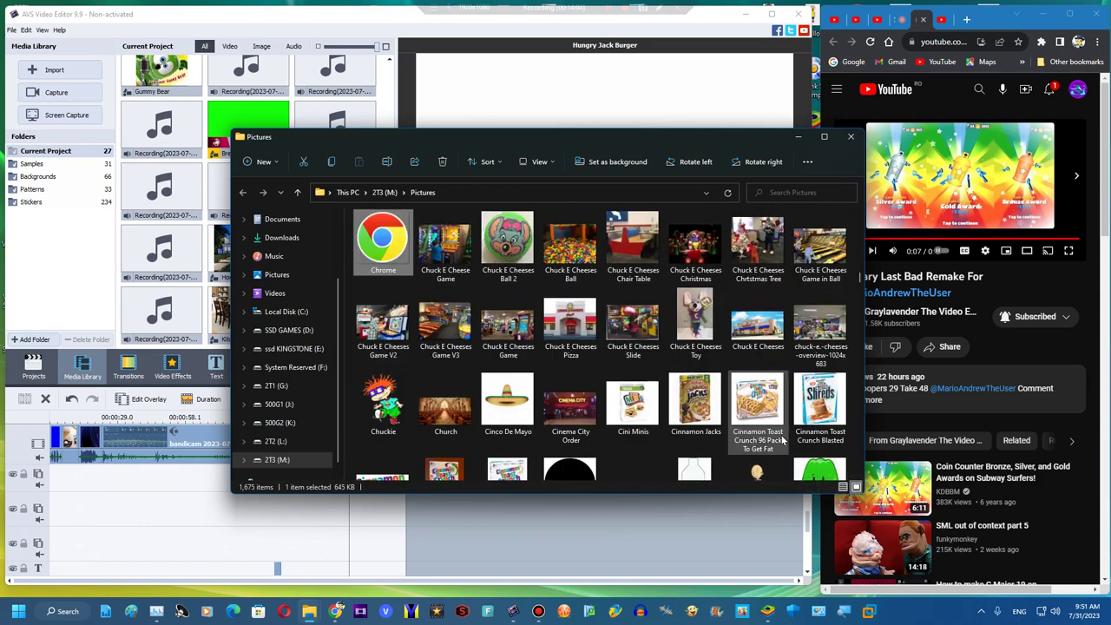
{"action": "key", "text": "c"}
{"action": "key", "text": "l"}
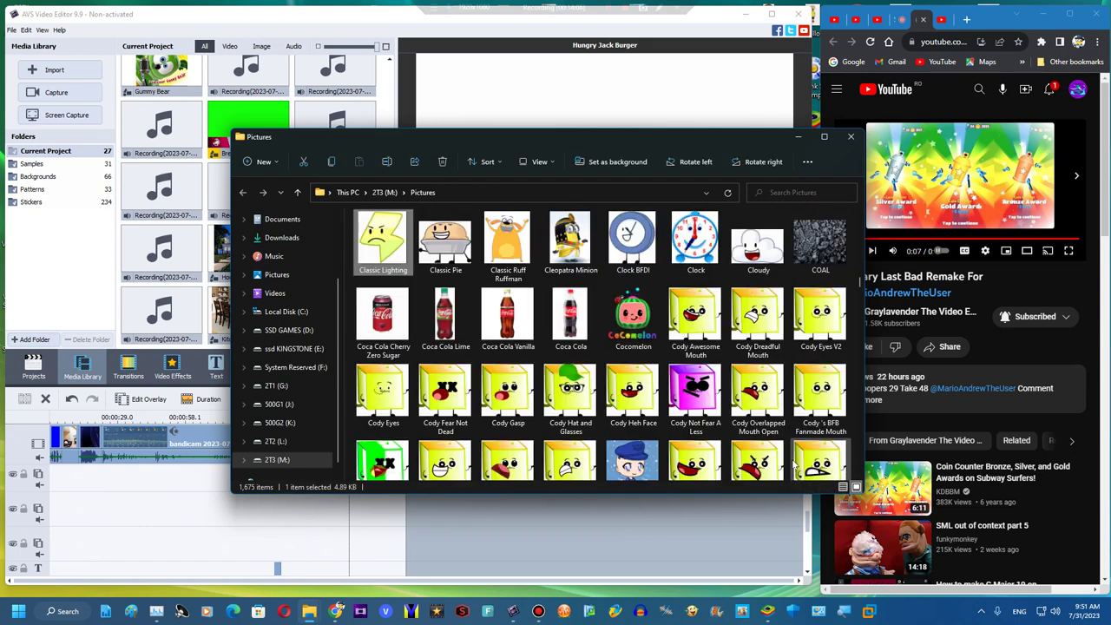
{"action": "left_click", "coordinate": [521, 217]}
{"action": "scroll", "coordinate": [556, 286], "scroll_direction": "up", "scroll_amount": 2}
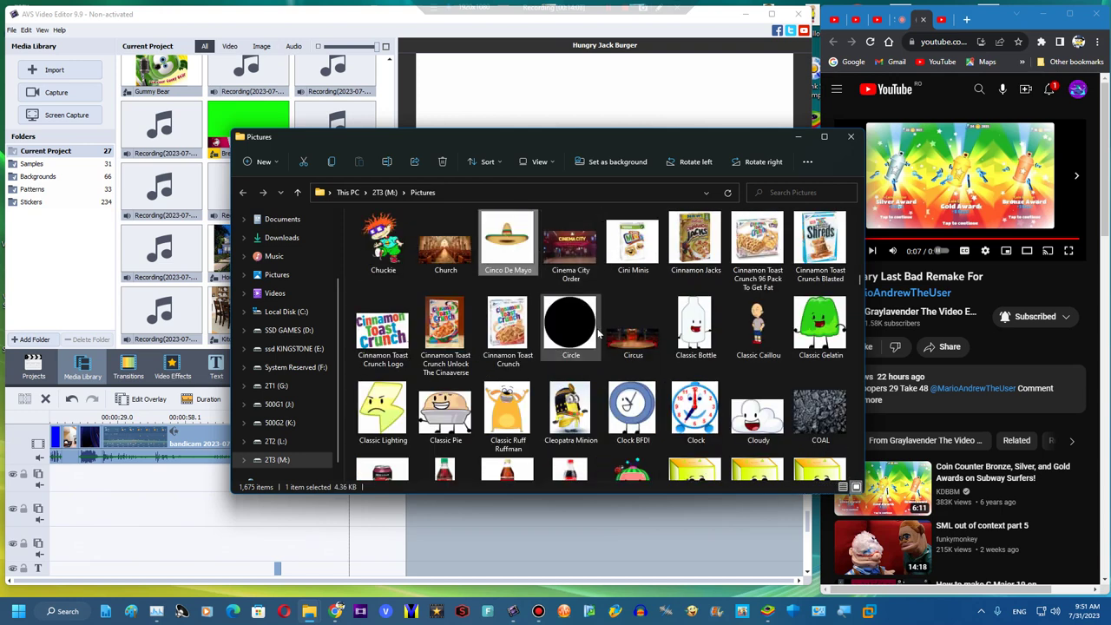
{"action": "left_click", "coordinate": [510, 334]}
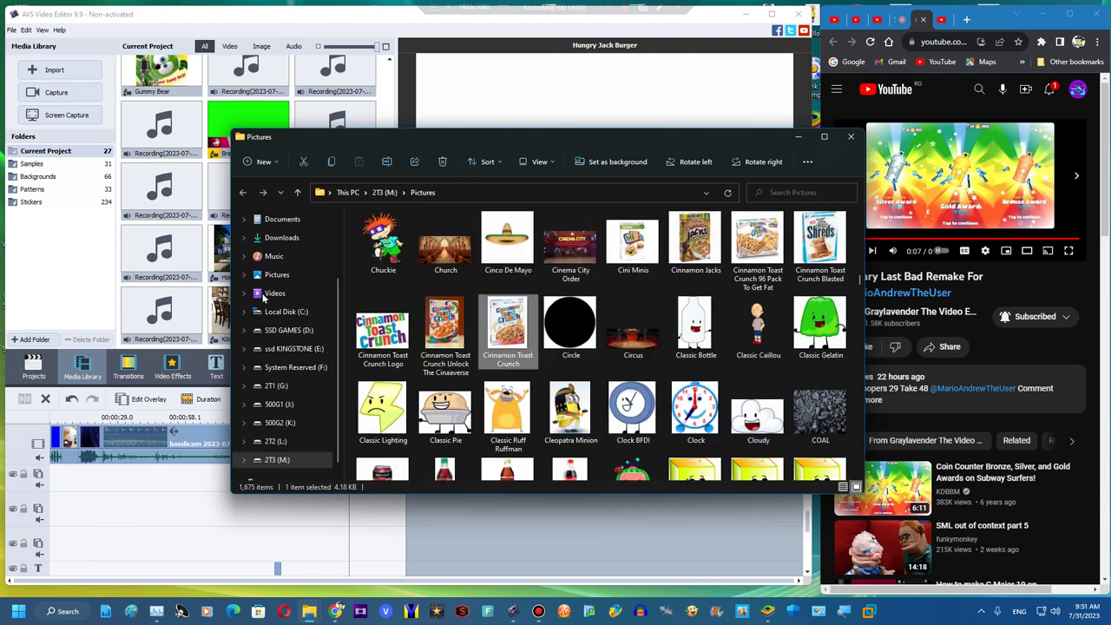
{"action": "left_click_drag", "start_coordinate": [192, 301], "coordinate": [191, 297]}
{"action": "left_click", "coordinate": [191, 296]}
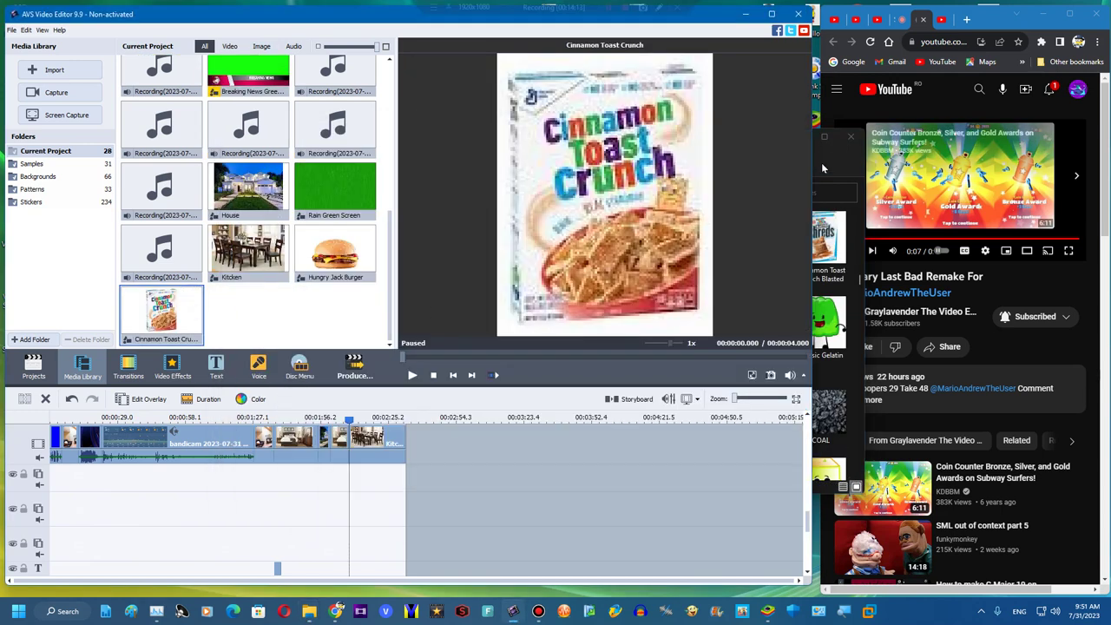
{"action": "left_click", "coordinate": [829, 248]}
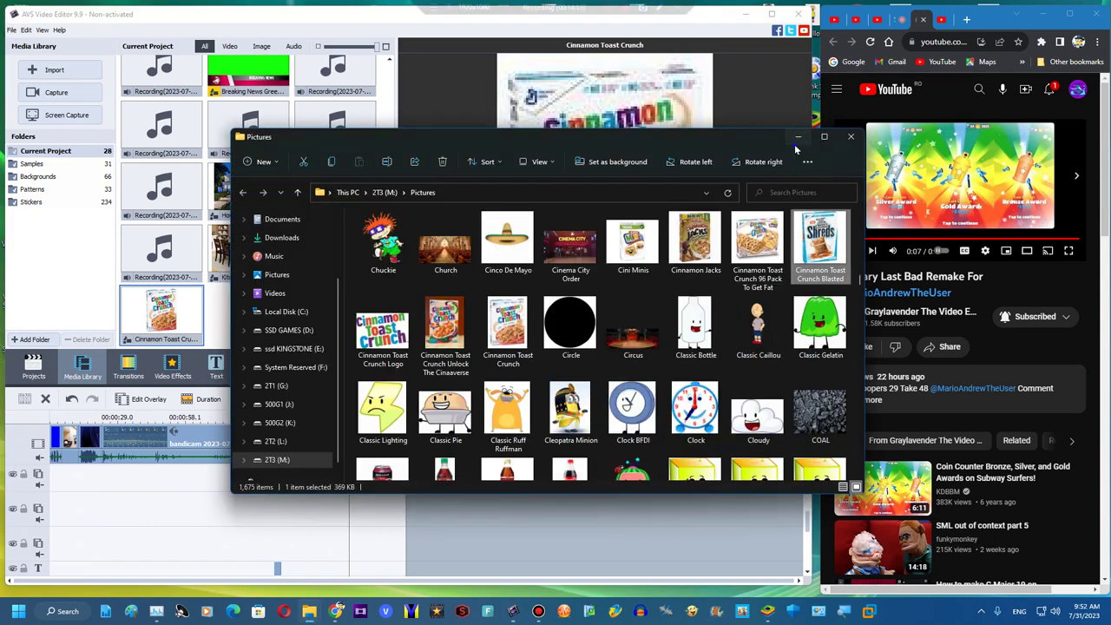
{"action": "left_click", "coordinate": [798, 137]}
Overlay the Hungry Jack Burger across the kitchen scene on the third overlay track, shrunk to sit on the dining table's near end
{"action": "left_click_drag", "start_coordinate": [335, 252], "coordinate": [404, 479]}
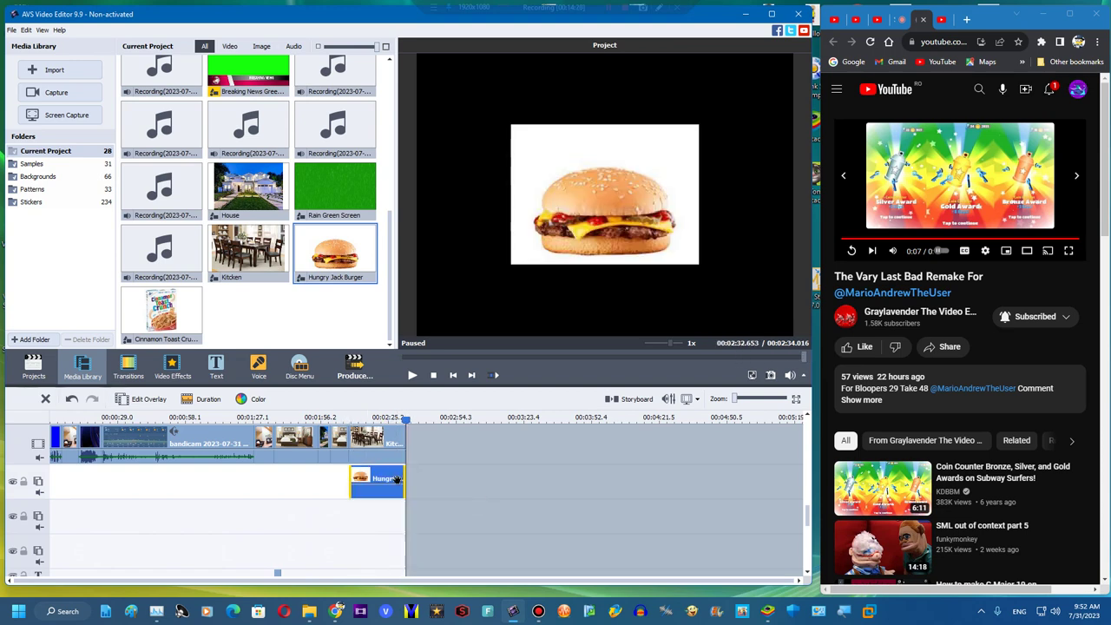
{"action": "double_click", "coordinate": [396, 480]}
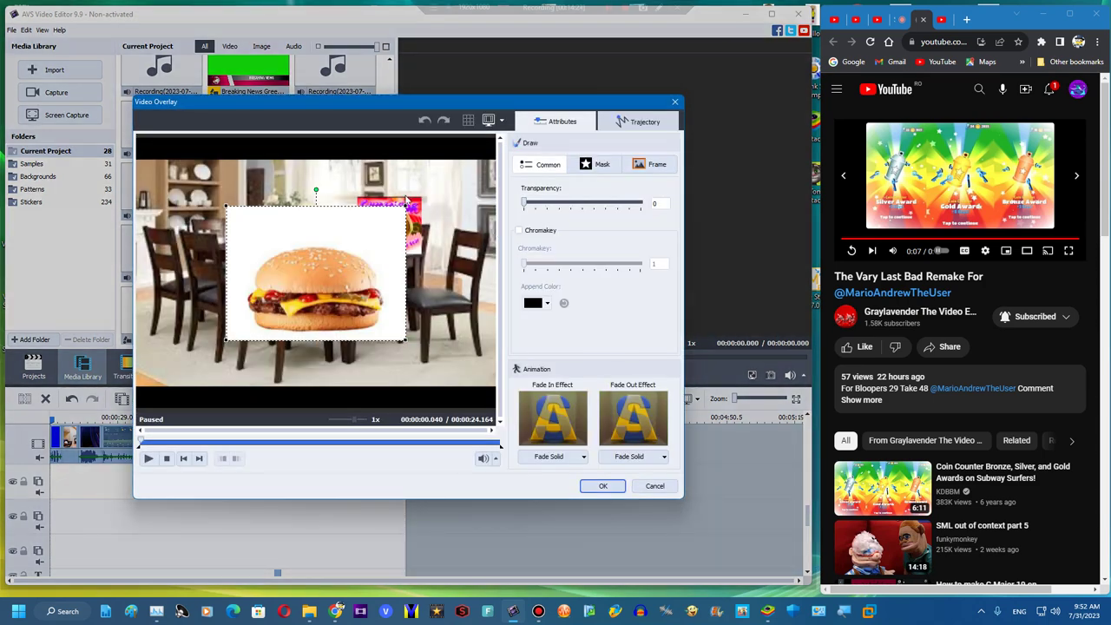
{"action": "left_click_drag", "start_coordinate": [404, 208], "coordinate": [335, 231]}
{"action": "left_click", "coordinate": [602, 488]}
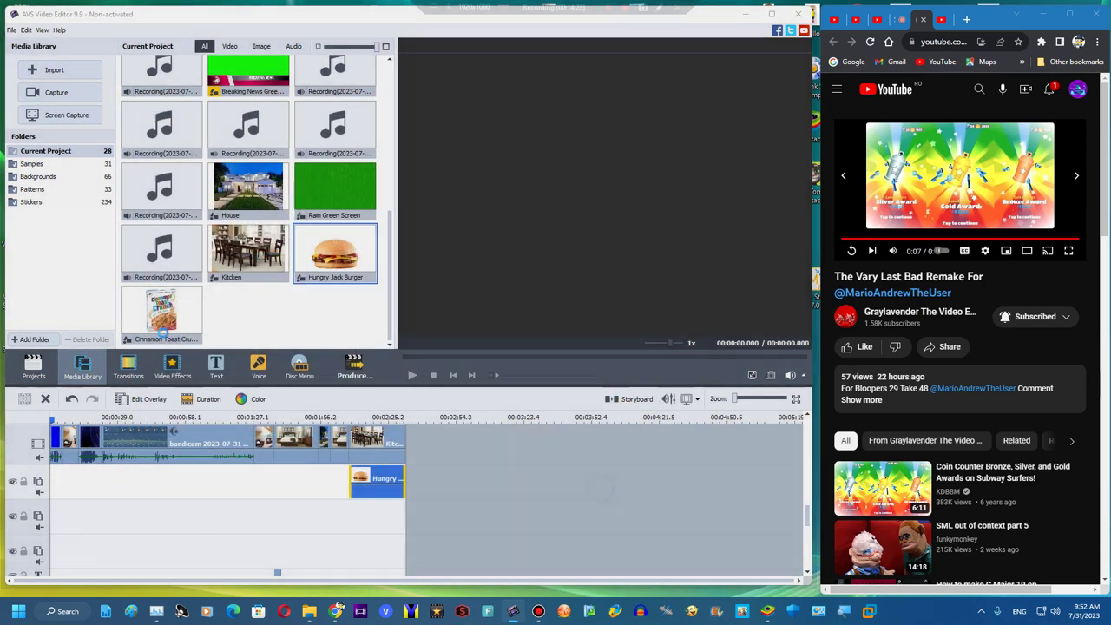
Overlay Cinnamon Toast Crunch across the kitchen scene on the fourth overlay track, small on the table between the burger and Gummy Bear
{"action": "left_click_drag", "start_coordinate": [161, 311], "coordinate": [395, 520]}
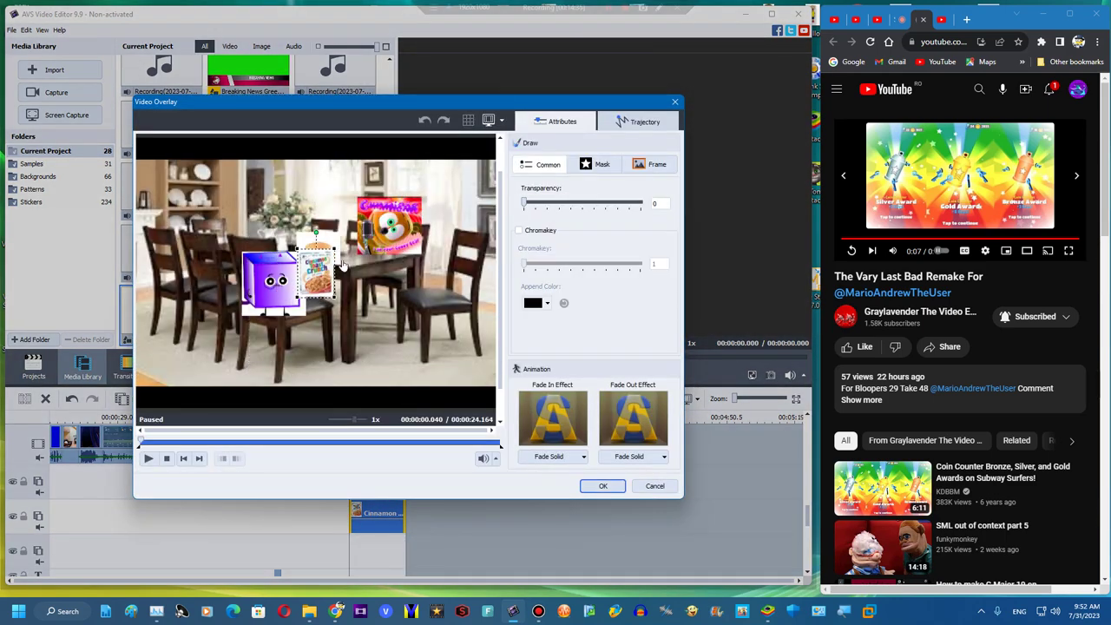
{"action": "left_click_drag", "start_coordinate": [330, 267], "coordinate": [368, 224]}
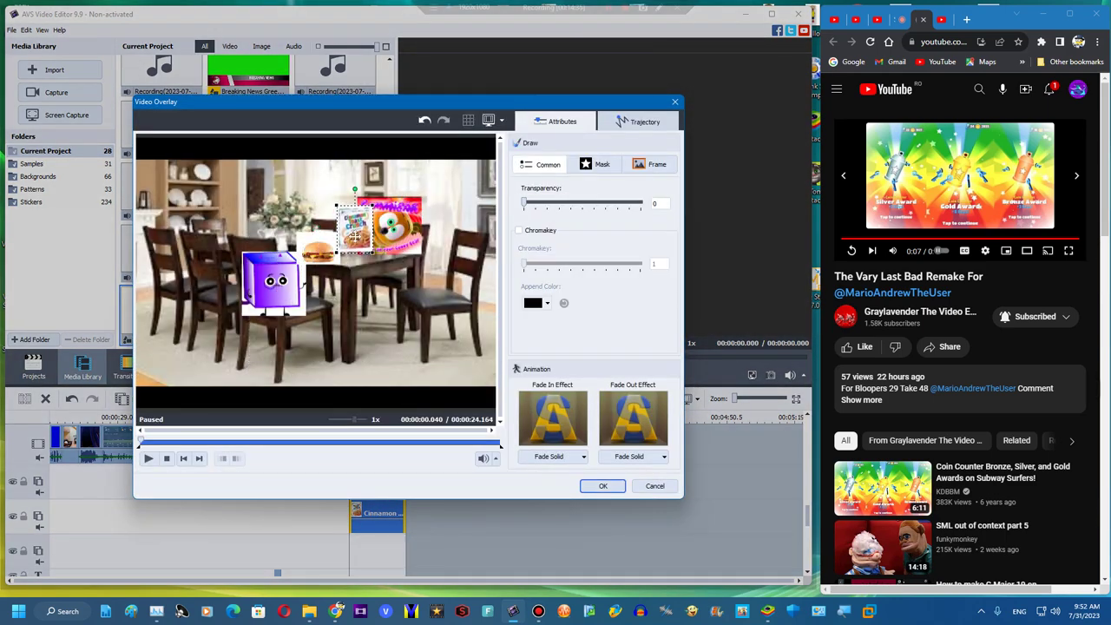
{"action": "left_click", "coordinate": [603, 485]}
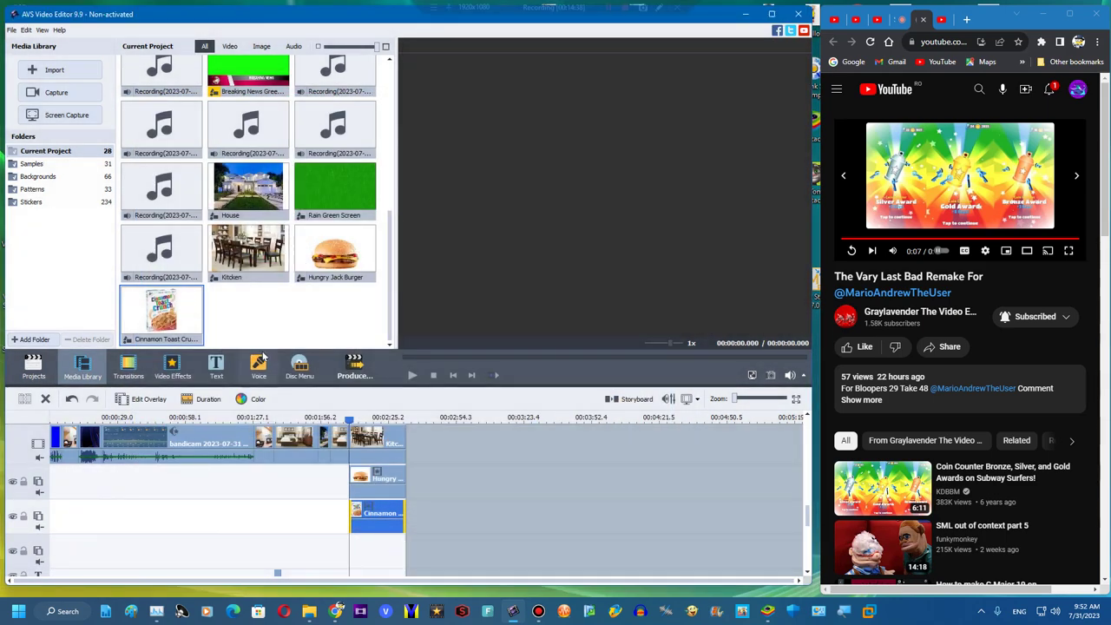
Open voice recording, then duplicate the rainy house scene's upper Color Exchange effect and stretch the copy across the whole kitchen scene
{"action": "left_click", "coordinate": [259, 365]}
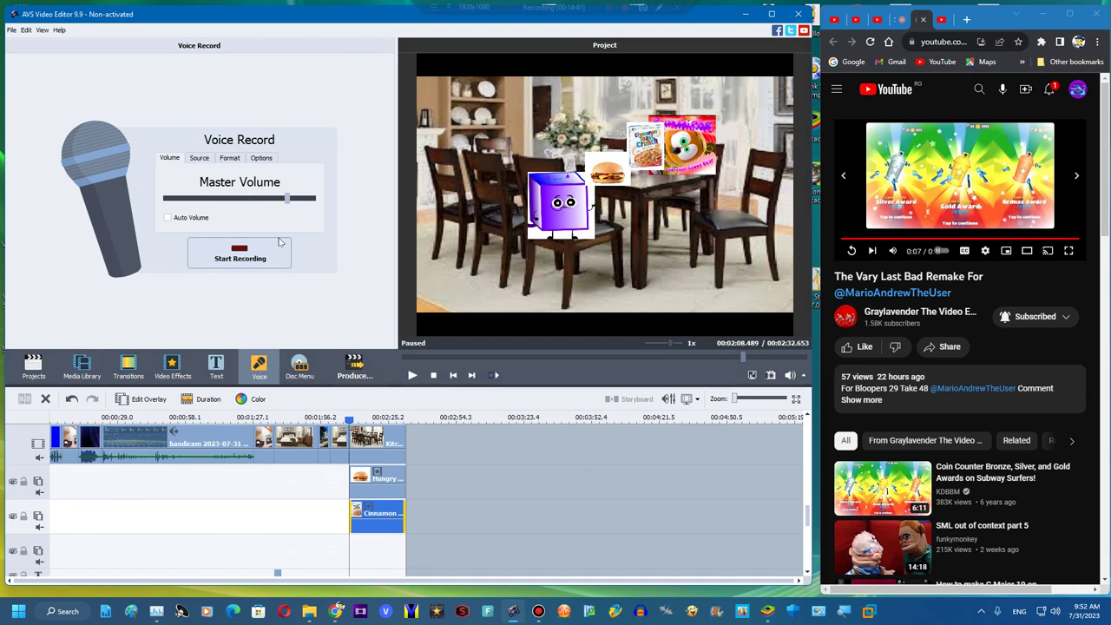
{"action": "scroll", "coordinate": [463, 469], "scroll_direction": "up", "scroll_amount": 5}
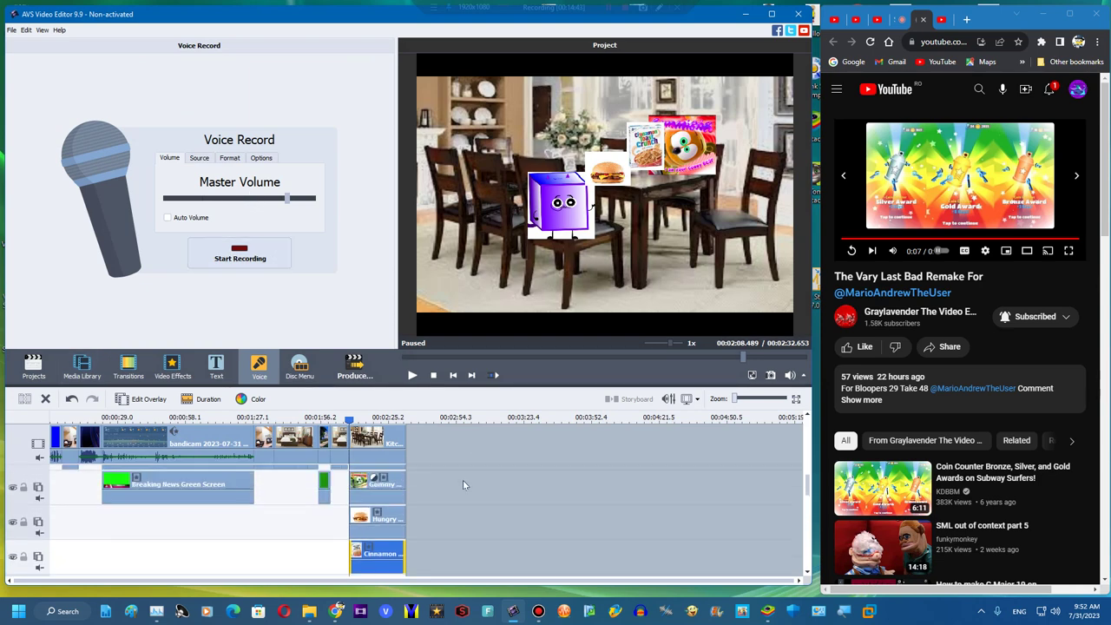
{"action": "right_click", "coordinate": [326, 476]}
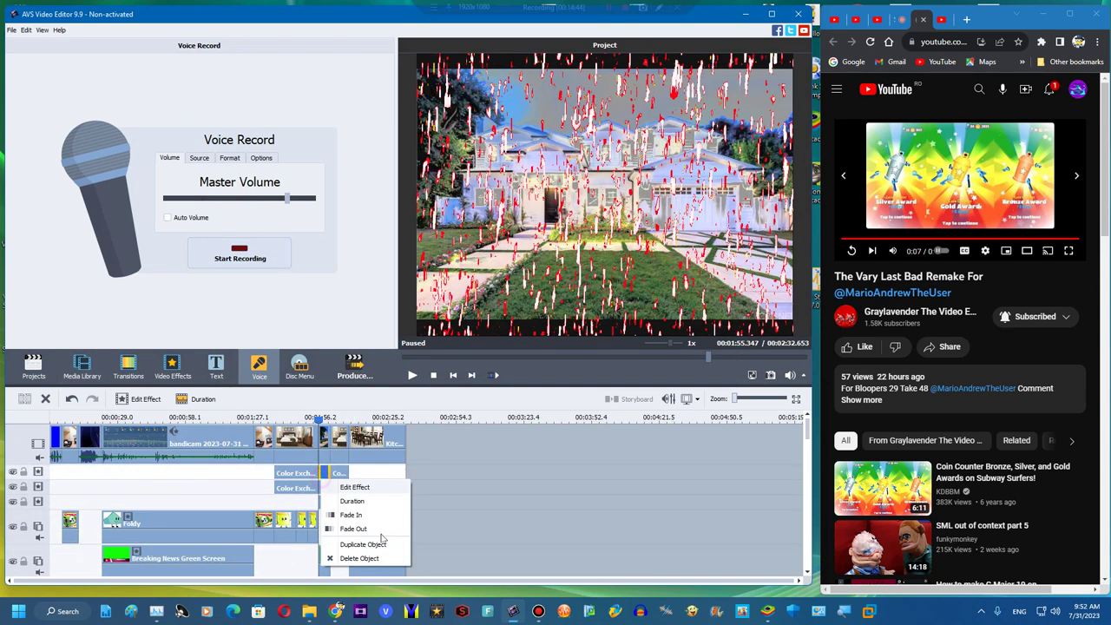
{"action": "left_click", "coordinate": [377, 543]}
{"action": "left_click_drag", "start_coordinate": [361, 475], "coordinate": [402, 471]}
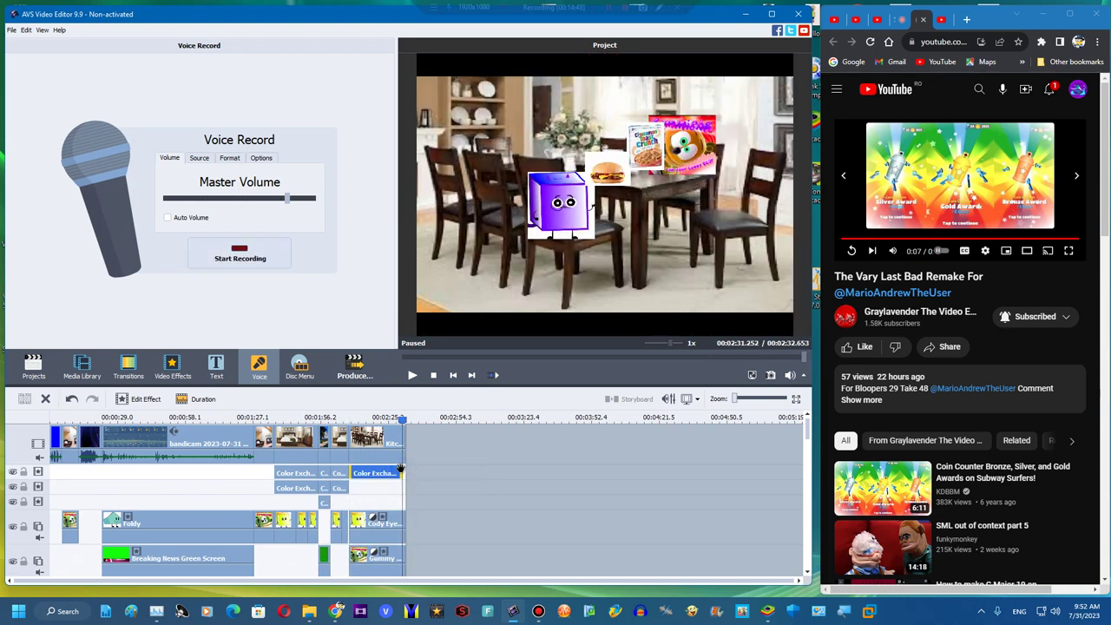
{"action": "left_click_drag", "start_coordinate": [400, 471], "coordinate": [405, 471]}
Edit the kitchen scene's Color Exchange effect with Color 1 set to white and Color 2 to light gray, and apply it
{"action": "left_click", "coordinate": [318, 417]}
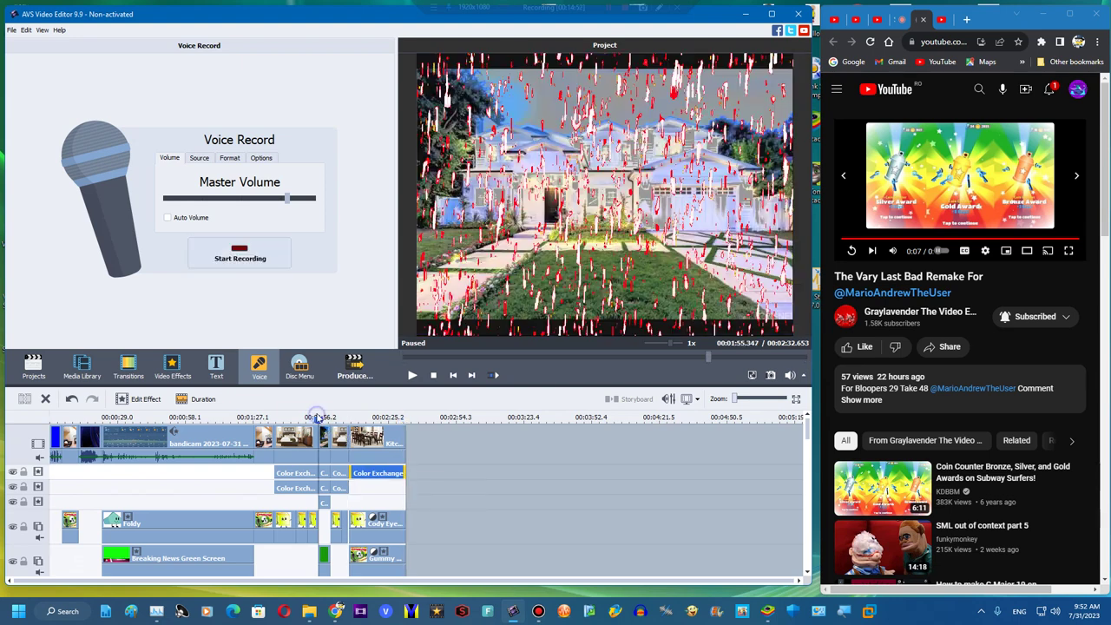
{"action": "left_click", "coordinate": [379, 473]}
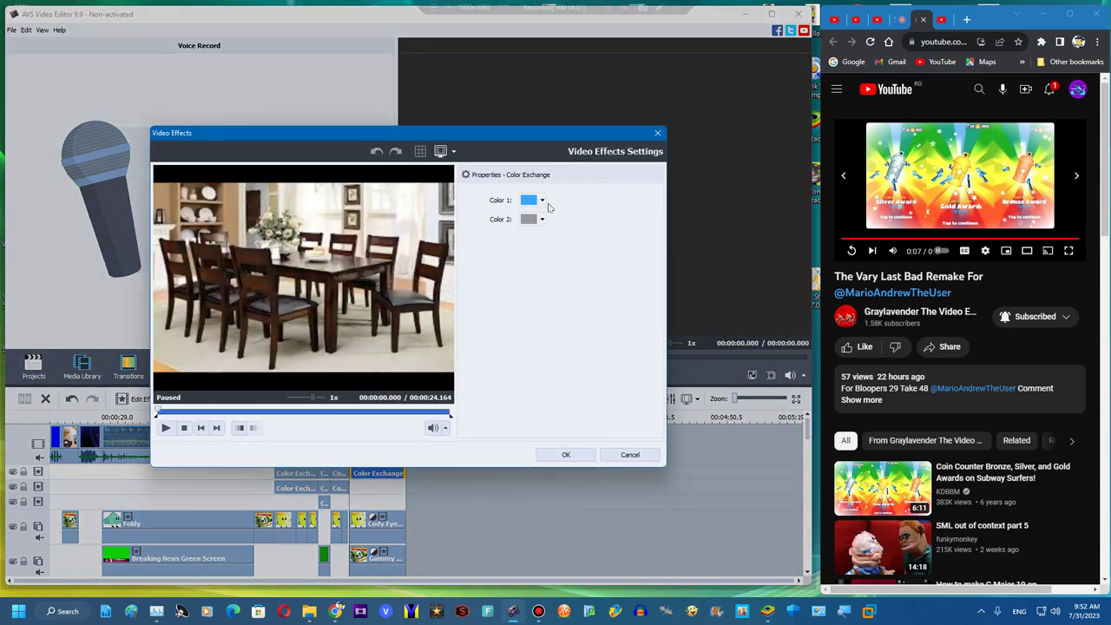
{"action": "left_click", "coordinate": [542, 201]}
{"action": "left_click", "coordinate": [615, 268]}
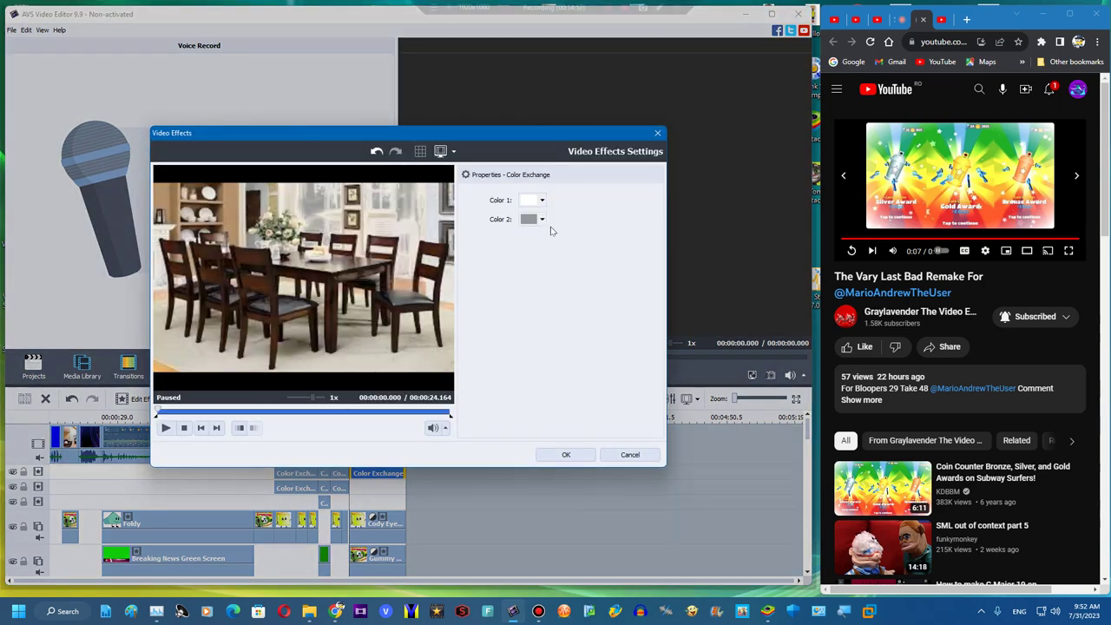
{"action": "left_click", "coordinate": [542, 220]}
{"action": "left_click", "coordinate": [616, 274]}
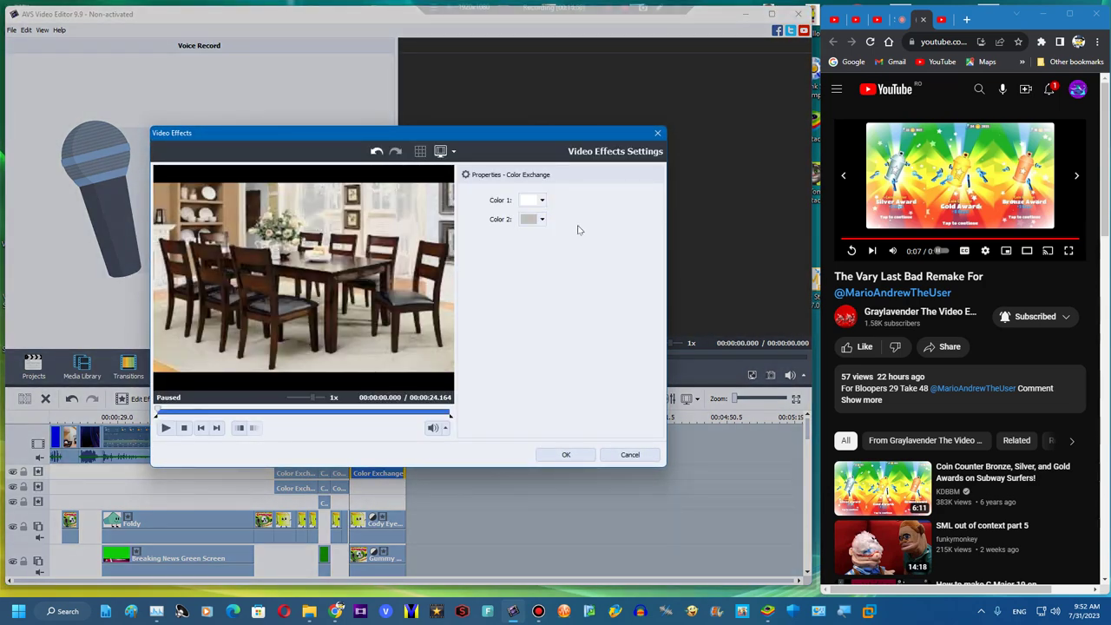
{"action": "left_click", "coordinate": [561, 455]}
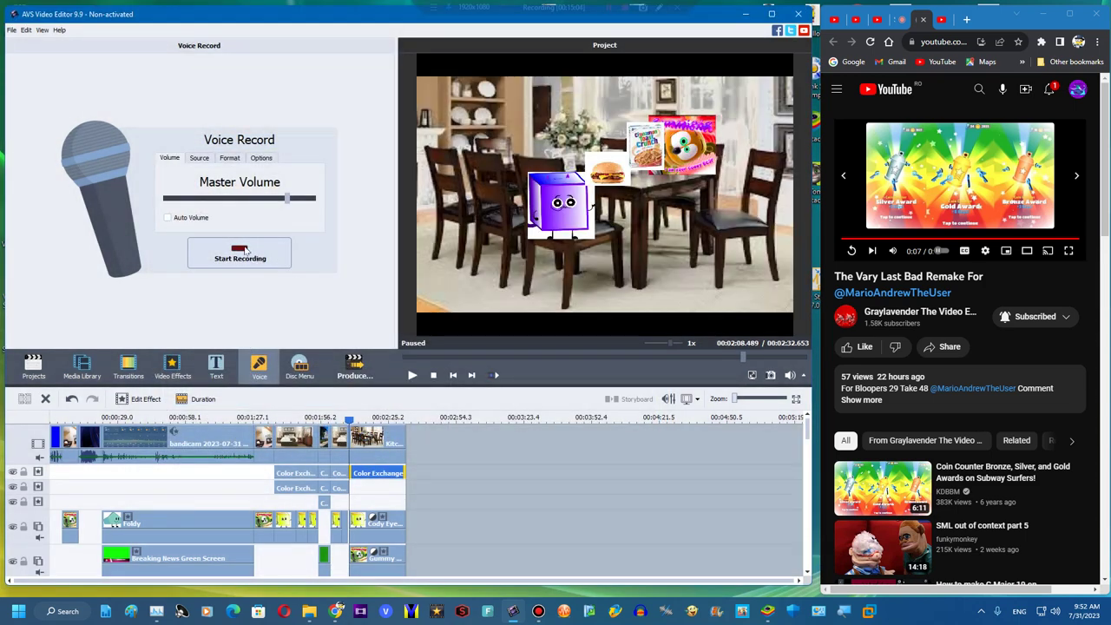
Record a voice clip of about 2 seconds at the start of the kitchen scene and apply Pitch Shift with rate 109
{"action": "left_click", "coordinate": [246, 251]}
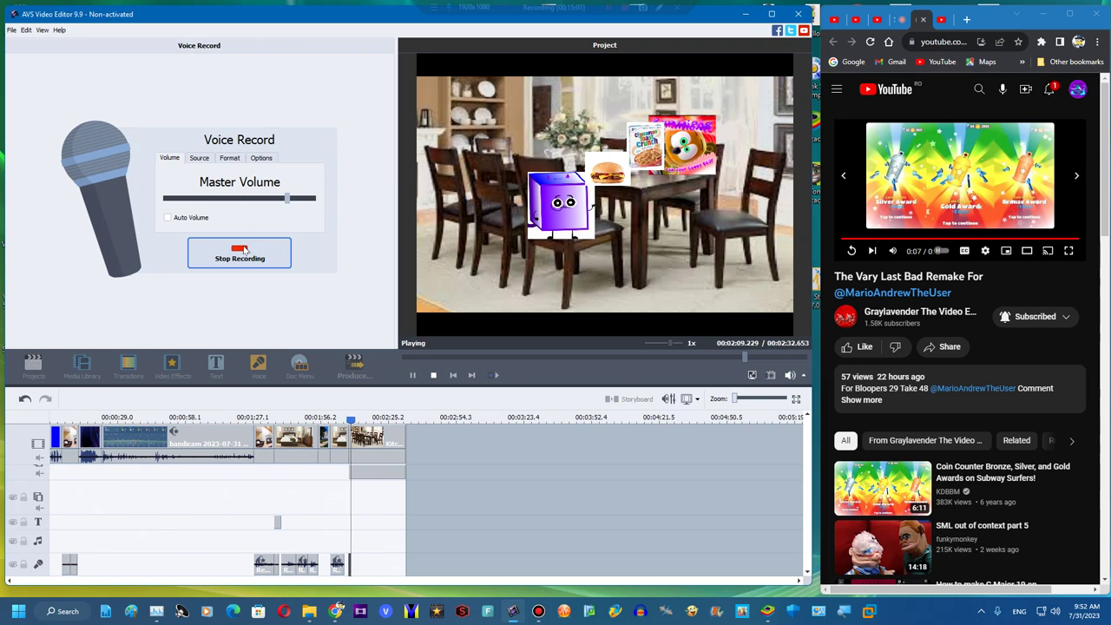
{"action": "left_click", "coordinate": [246, 251]}
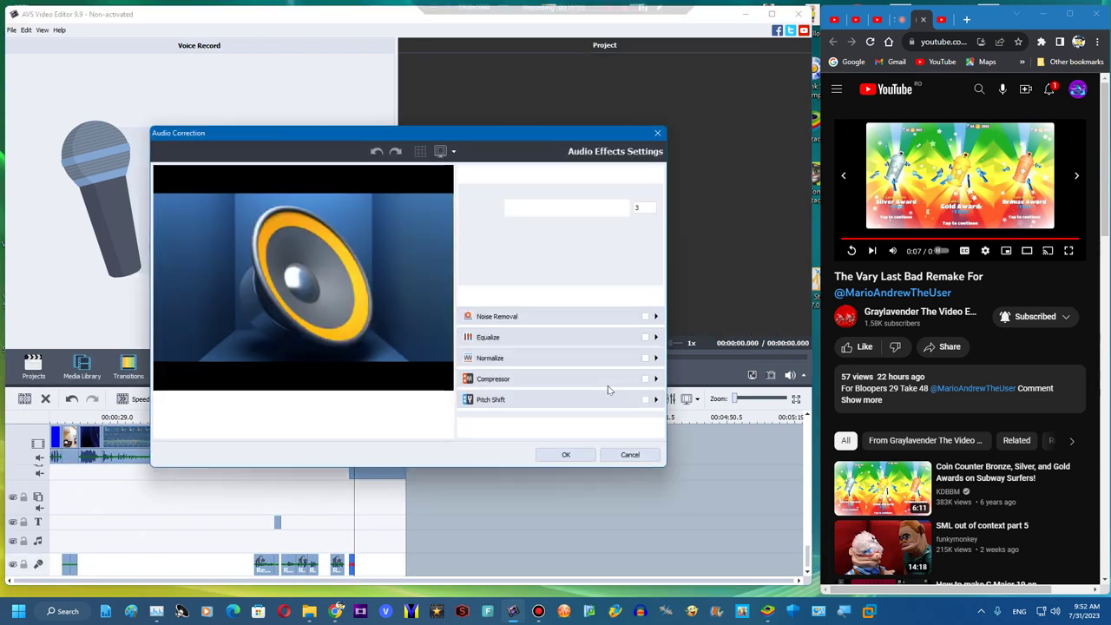
{"action": "left_click", "coordinate": [623, 393]}
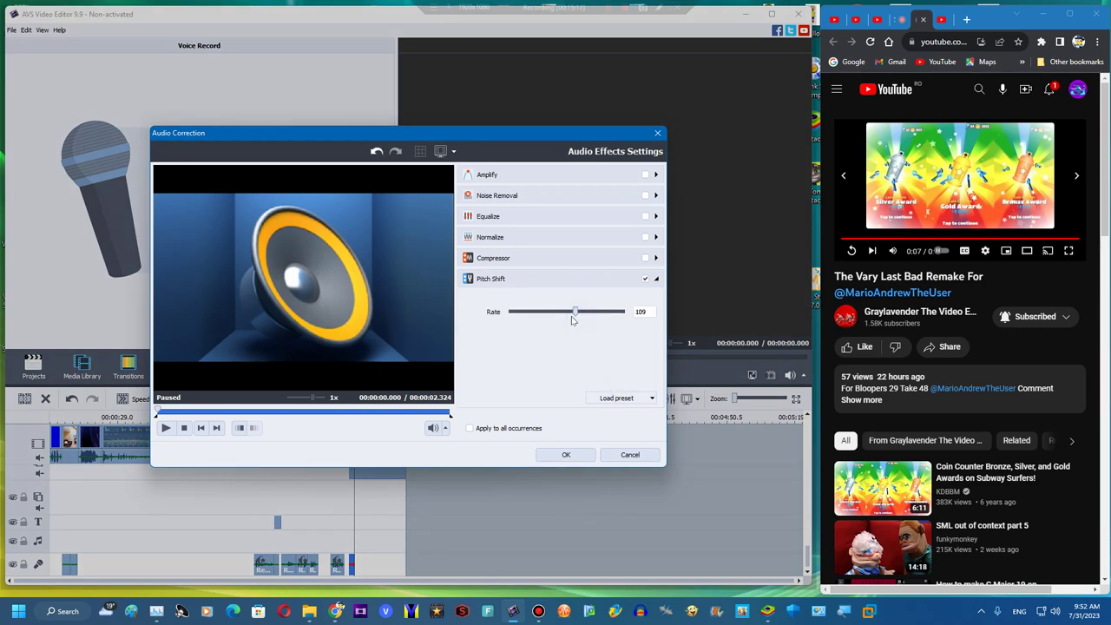
{"action": "left_click", "coordinate": [565, 454]}
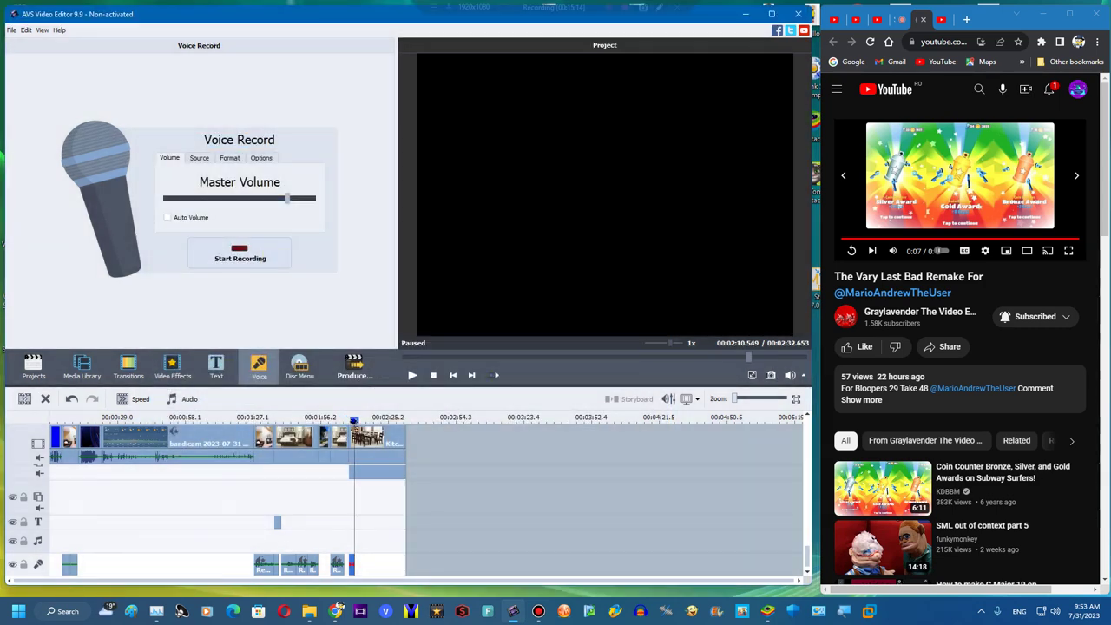
Record a voice clip of about 4 seconds from 2:10.549 in the kitchen scene and apply Pitch Shift to it
{"action": "left_click", "coordinate": [253, 253]}
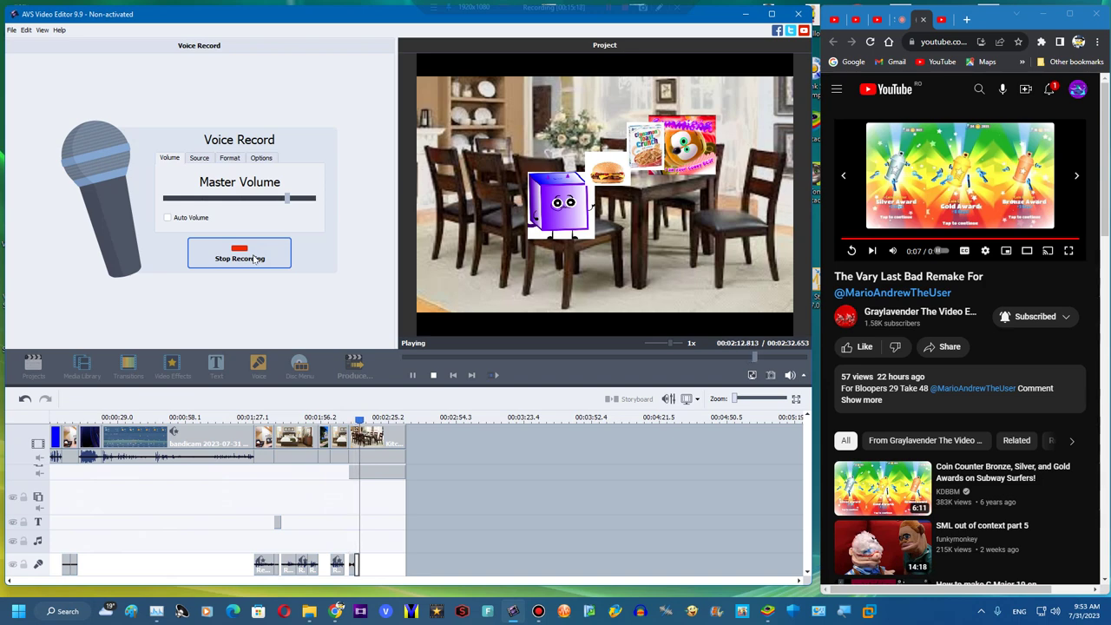
{"action": "left_click", "coordinate": [253, 258]}
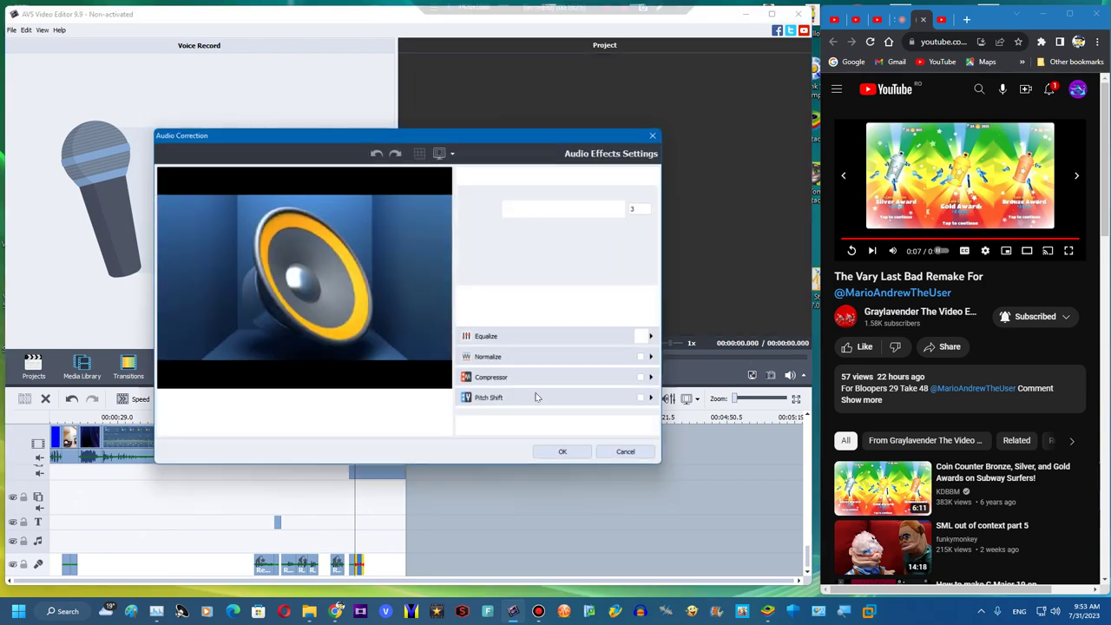
{"action": "left_click", "coordinate": [536, 393]}
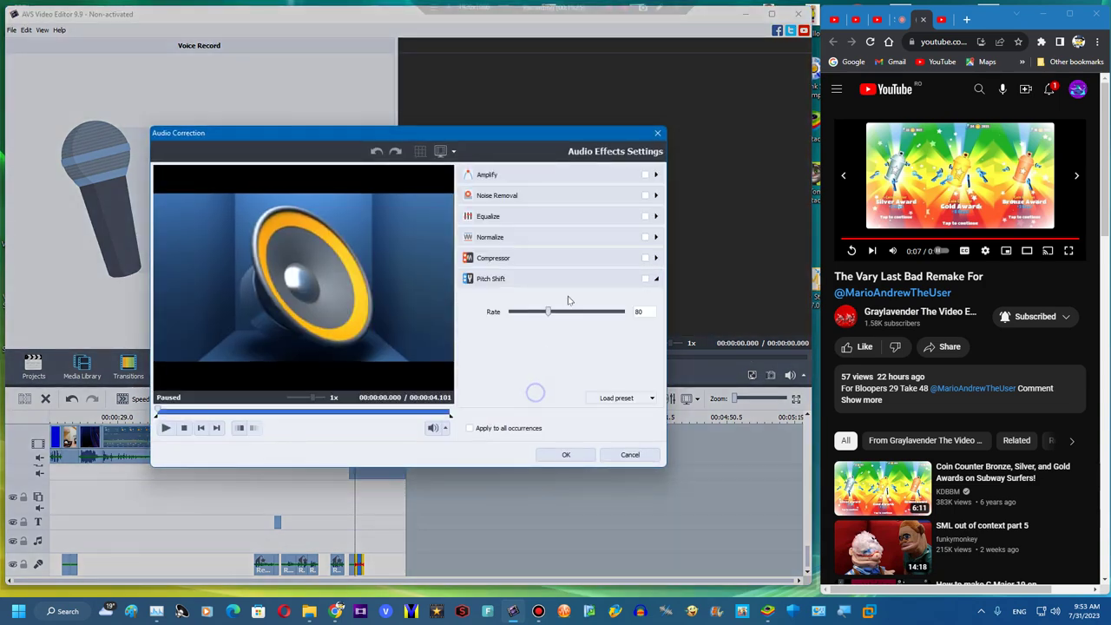
{"action": "left_click", "coordinate": [568, 454]}
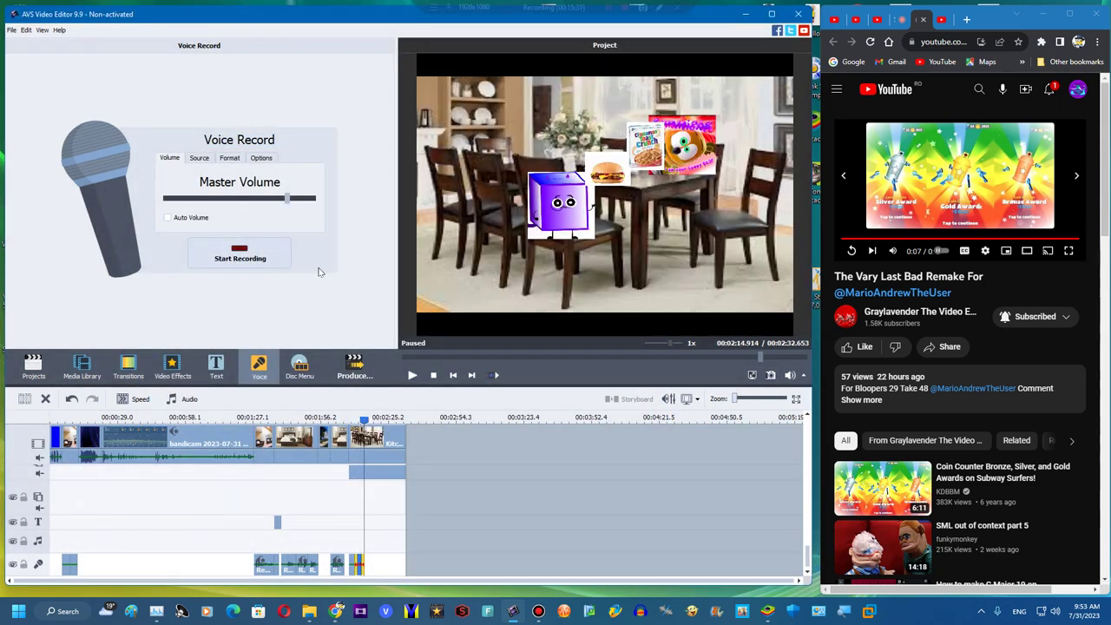
Record a voice clip of about 7 seconds from 2:14.914 and apply Pitch Shift with rate 109
{"action": "left_click", "coordinate": [281, 254]}
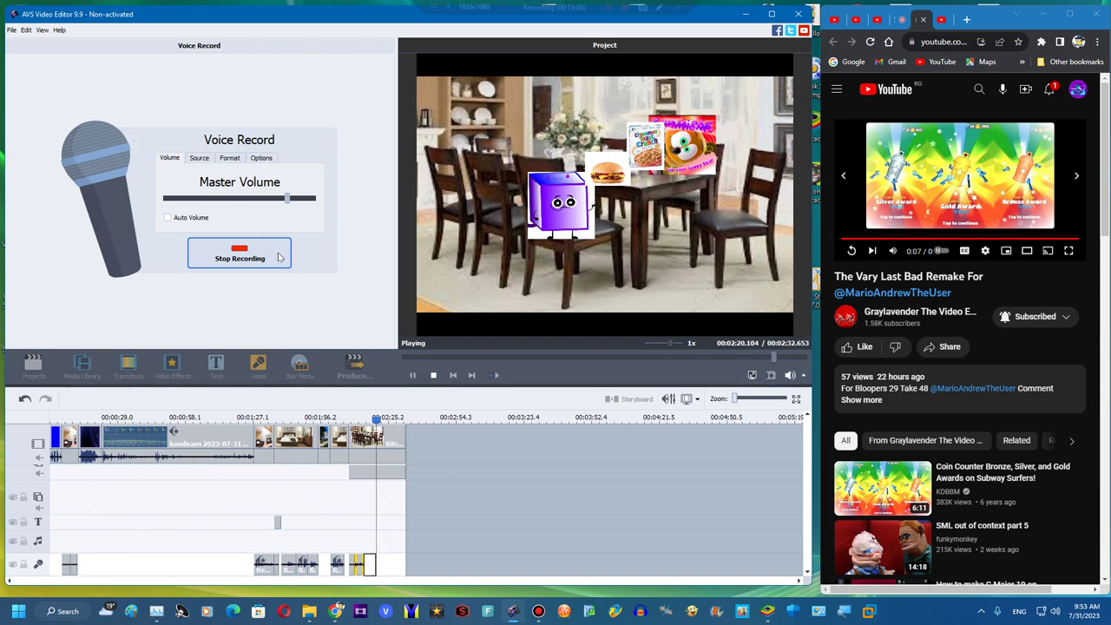
{"action": "left_click", "coordinate": [278, 259]}
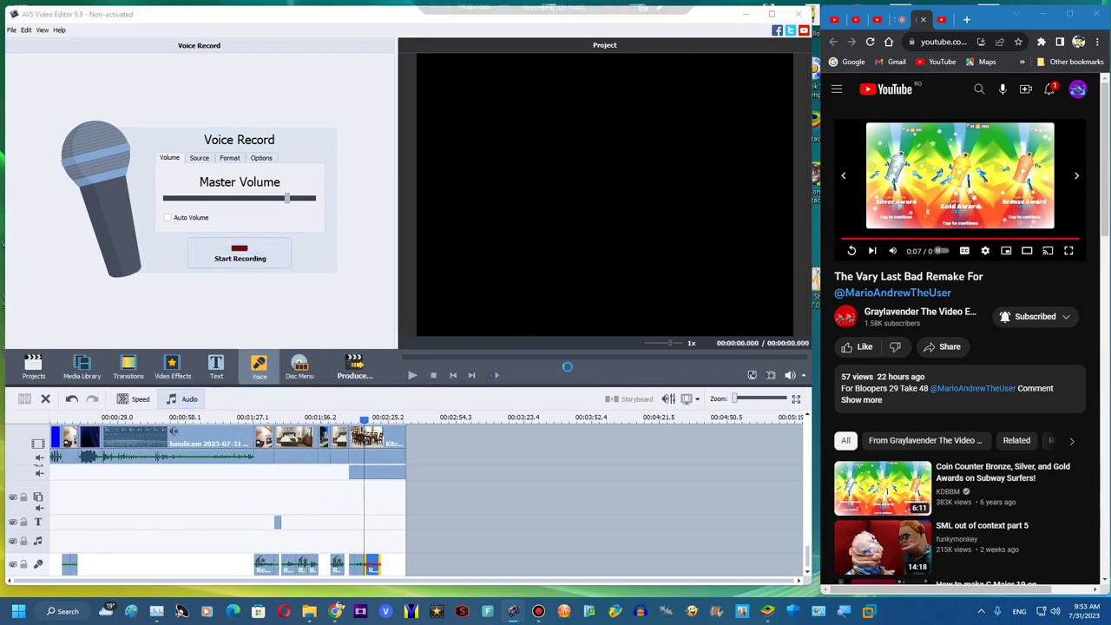
{"action": "left_click", "coordinate": [189, 399]}
{"action": "left_click", "coordinate": [599, 398]}
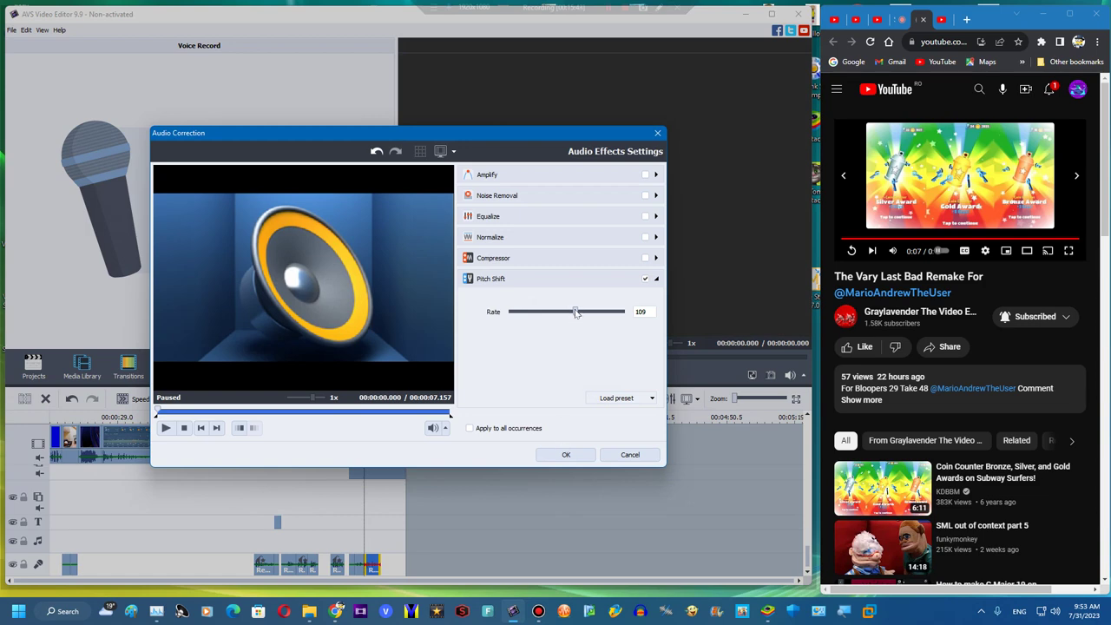
{"action": "left_click", "coordinate": [565, 454]}
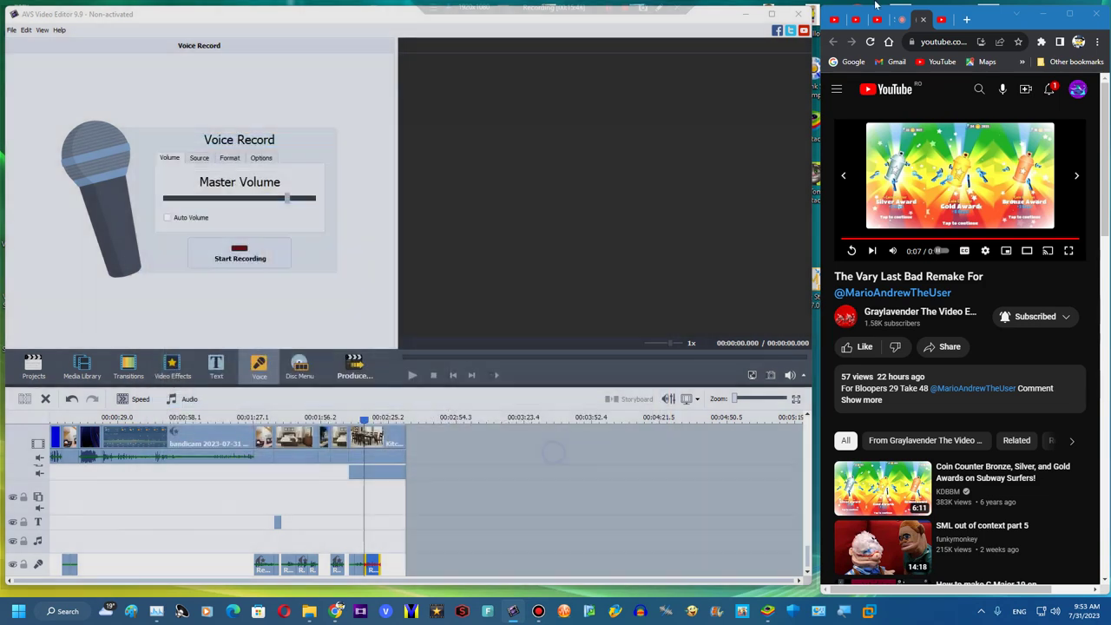
Open the newest YouTube link in the StreamYard private chat, close the two other video tabs, and return to the broadcast
{"action": "left_click", "coordinate": [899, 19]}
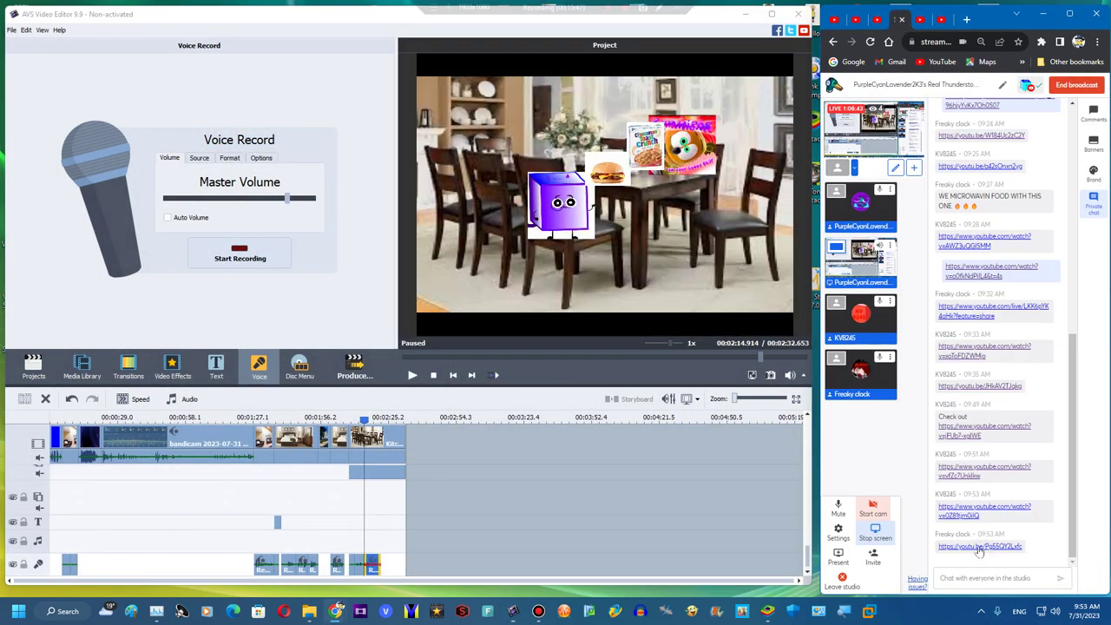
{"action": "left_click", "coordinate": [980, 547]}
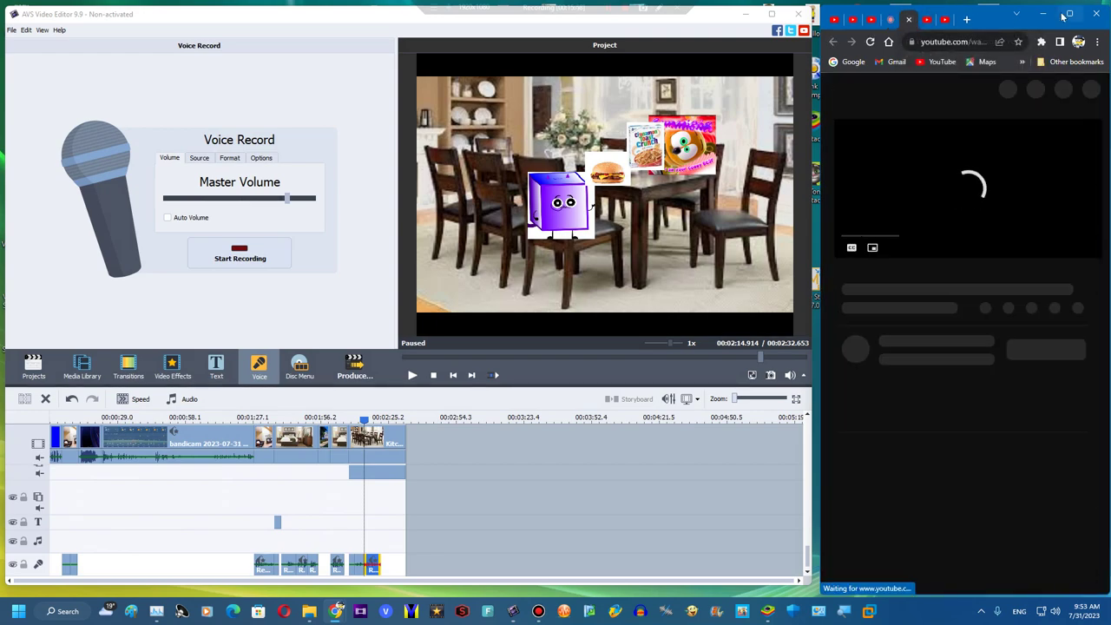
{"action": "left_click", "coordinate": [1067, 15]}
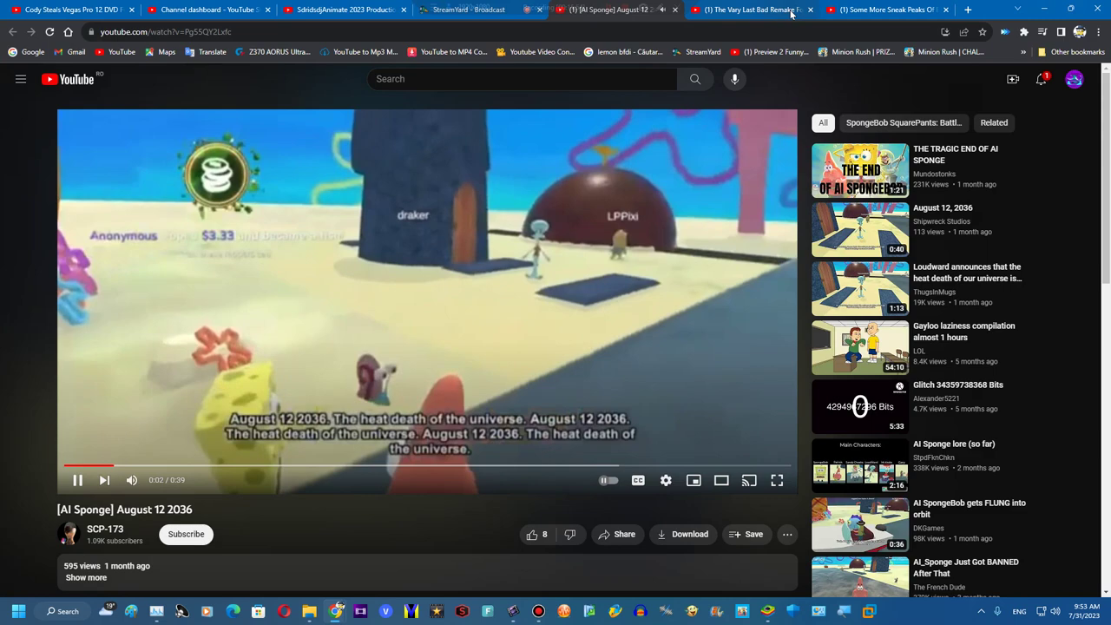
{"action": "left_click", "coordinate": [810, 10]}
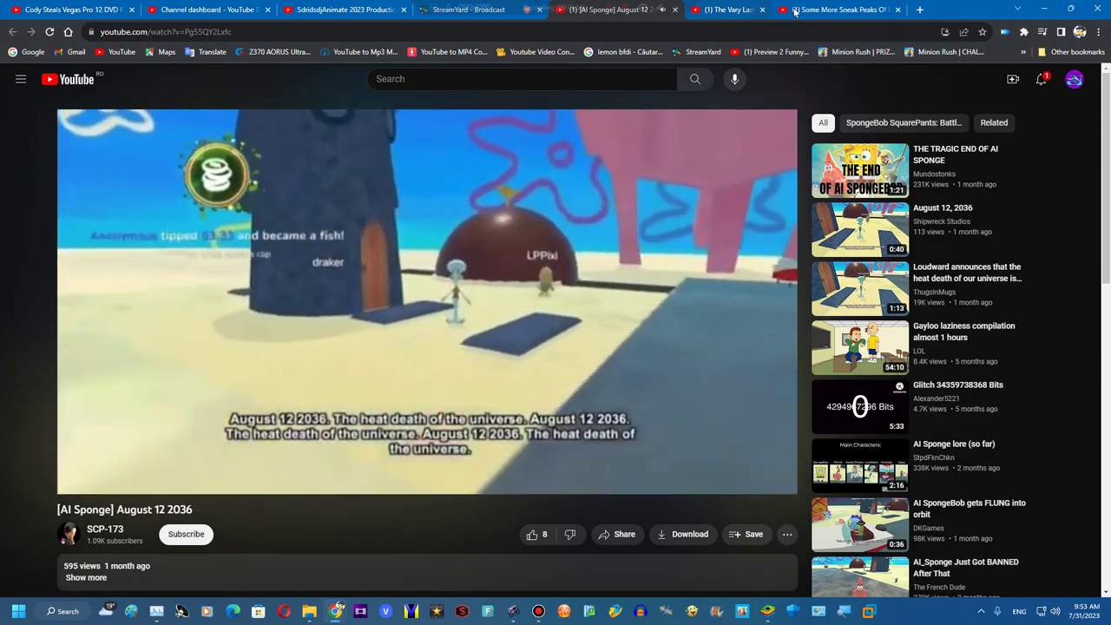
{"action": "left_click", "coordinate": [796, 10]}
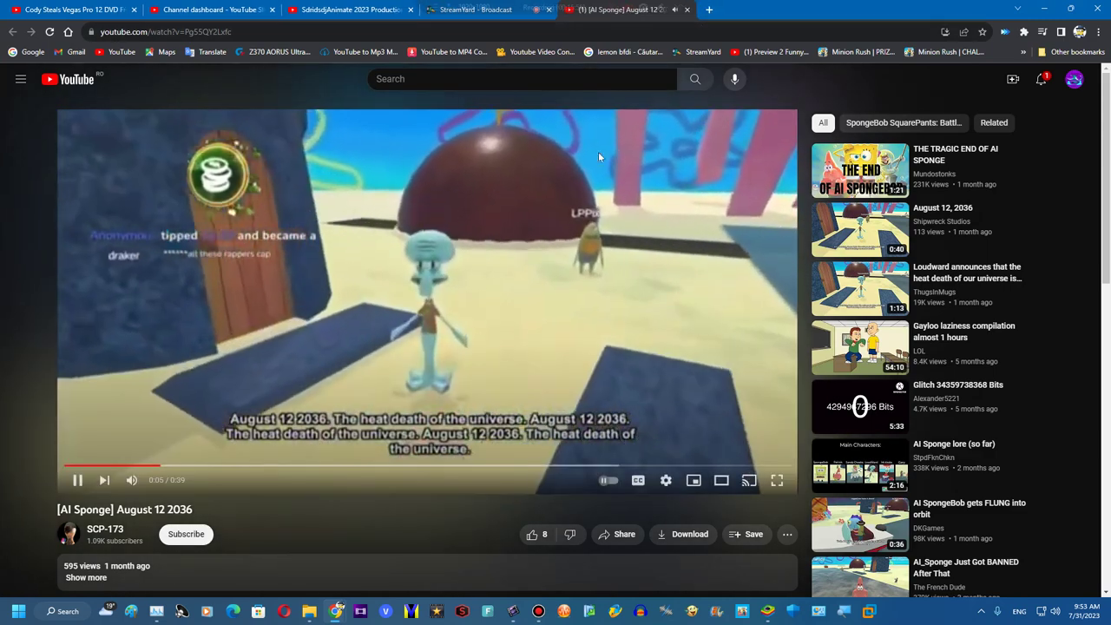
{"action": "left_click", "coordinate": [469, 9]}
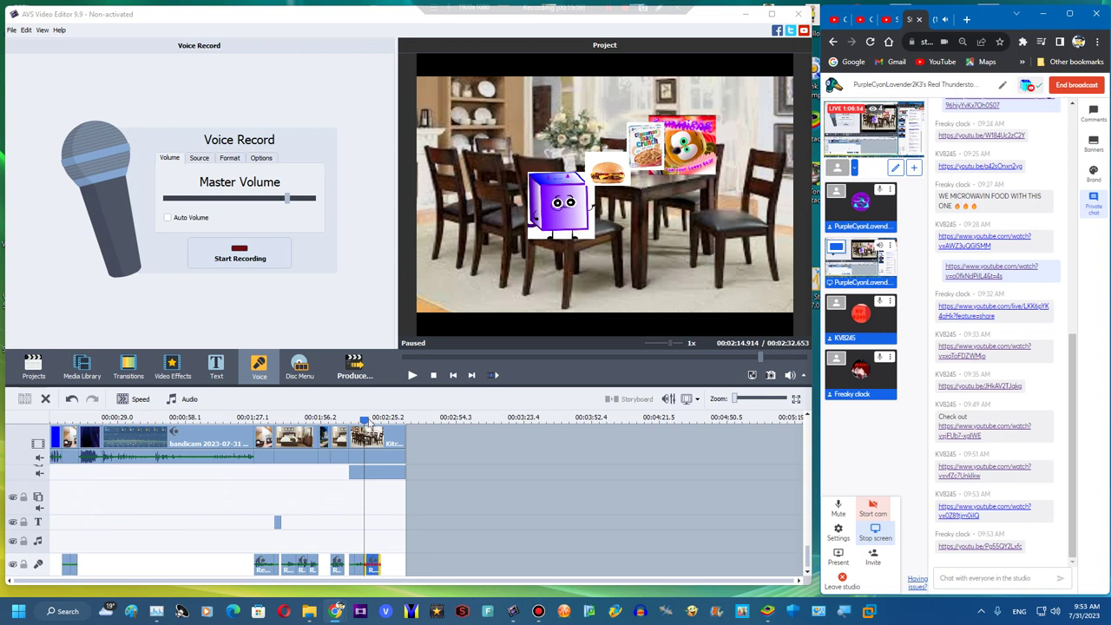
Record a voice clip of about 6 seconds from 2:22.071, apply Pitch Shift with rate 71, and close the AI Sponge video
{"action": "left_click", "coordinate": [378, 418]}
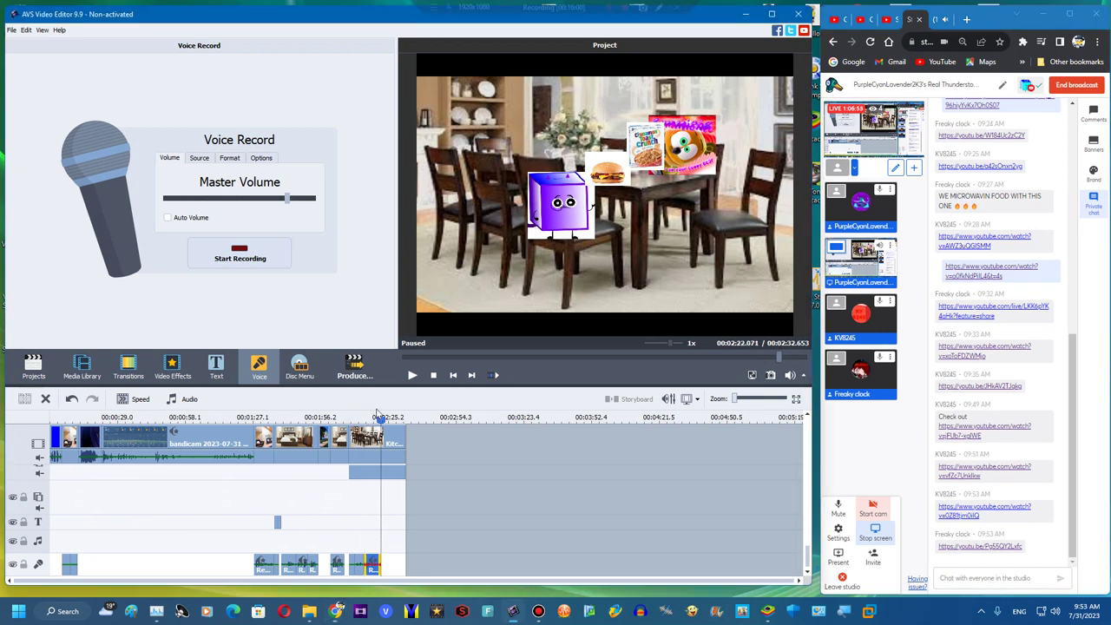
{"action": "left_click", "coordinate": [240, 255]}
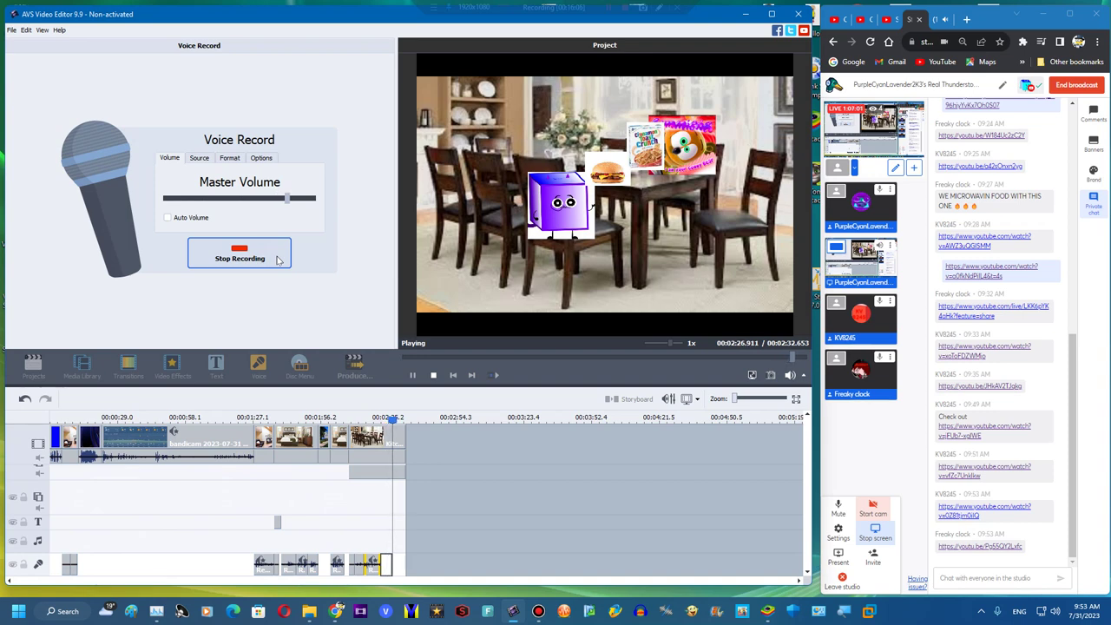
{"action": "left_click", "coordinate": [278, 257]}
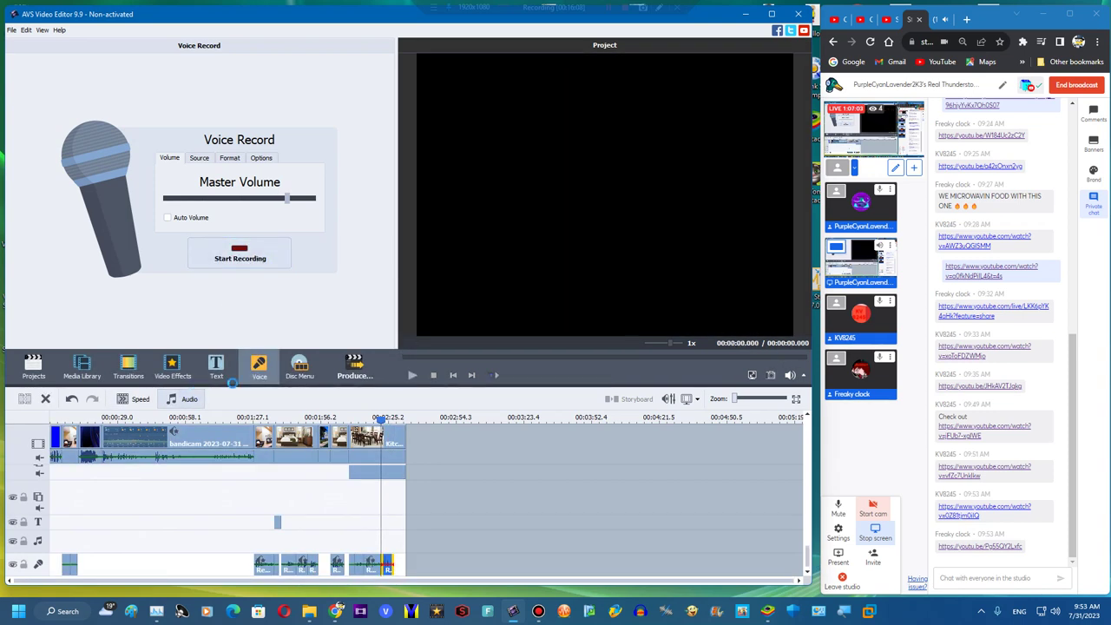
{"action": "left_click", "coordinate": [948, 21]}
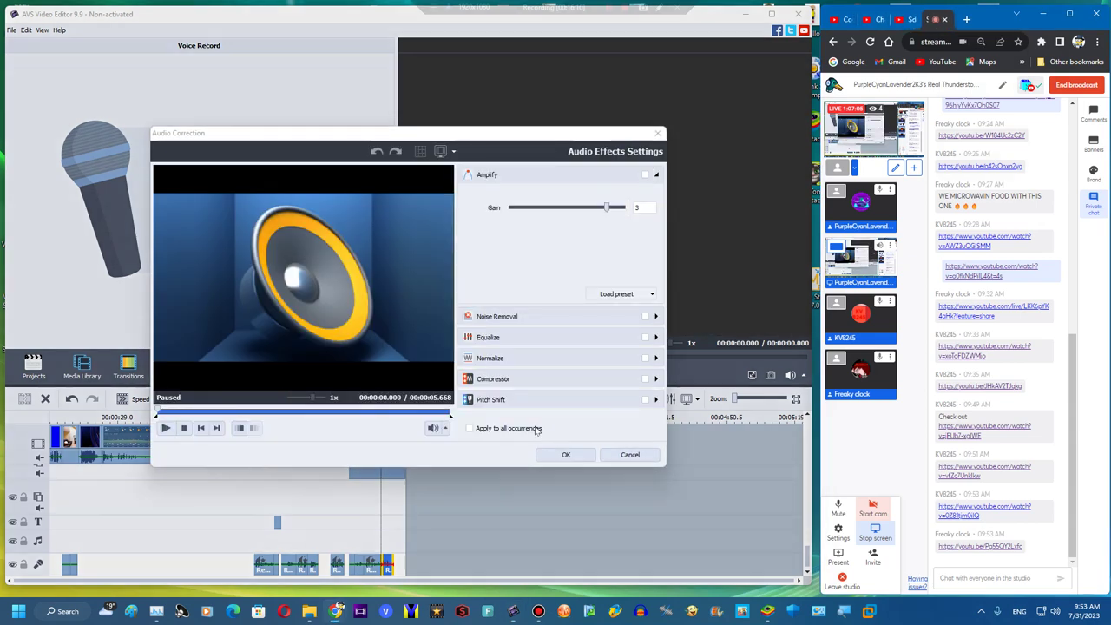
{"action": "left_click", "coordinate": [539, 278]}
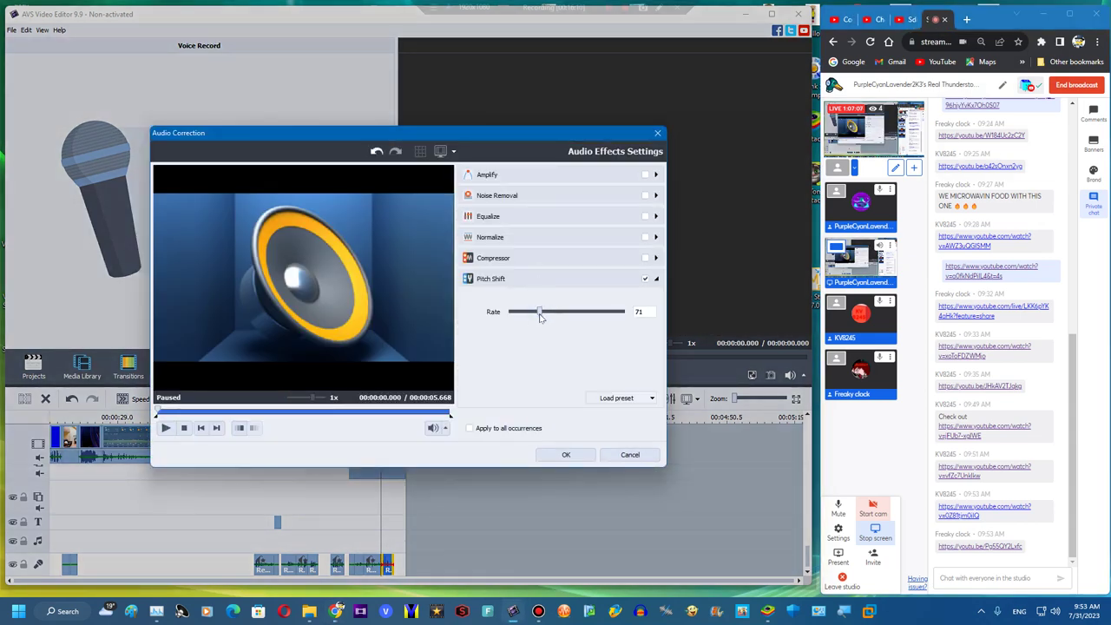
{"action": "left_click", "coordinate": [562, 456]}
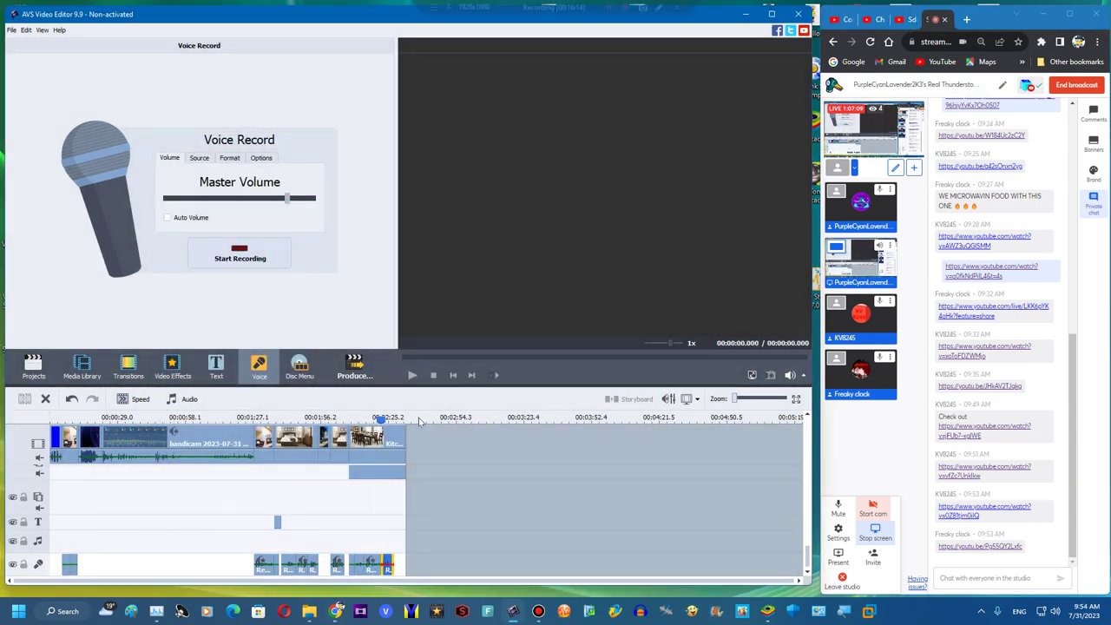
Play back the kitchen scene's voice clips from about 2:19
{"action": "left_click", "coordinate": [369, 419]}
{"action": "left_click_drag", "start_coordinate": [368, 420], "coordinate": [373, 420]}
{"action": "key", "text": "space"}
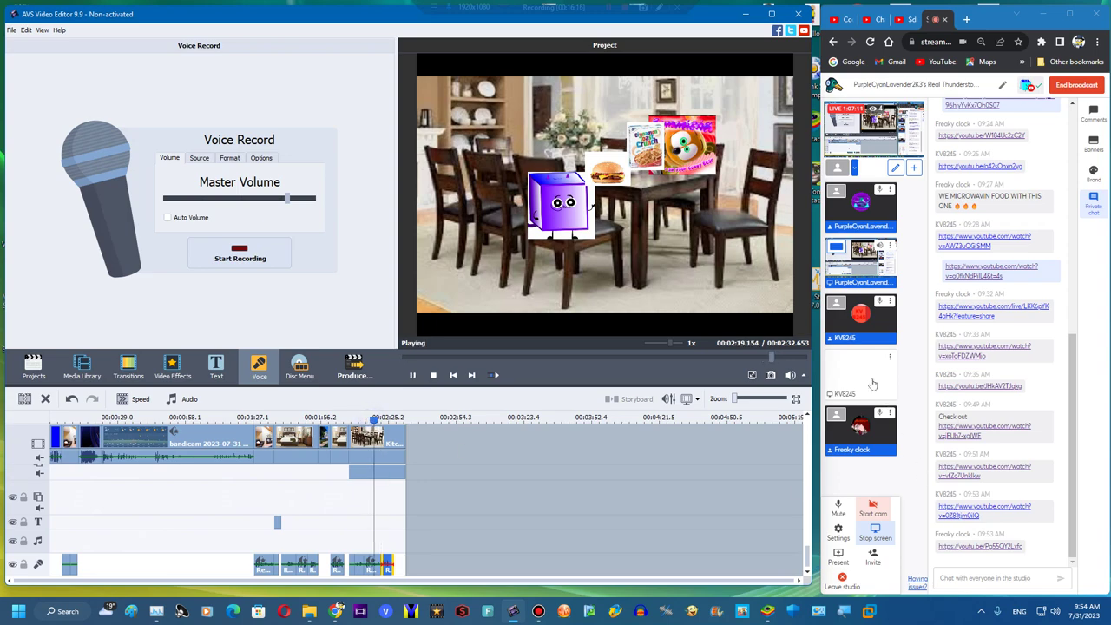
Put the guest's shared screen on the StreamYard stage and move the SdridsdjAnimate 2023 Productions page to the first browser tab
{"action": "left_click", "coordinate": [873, 383]}
{"action": "left_click", "coordinate": [1070, 14]}
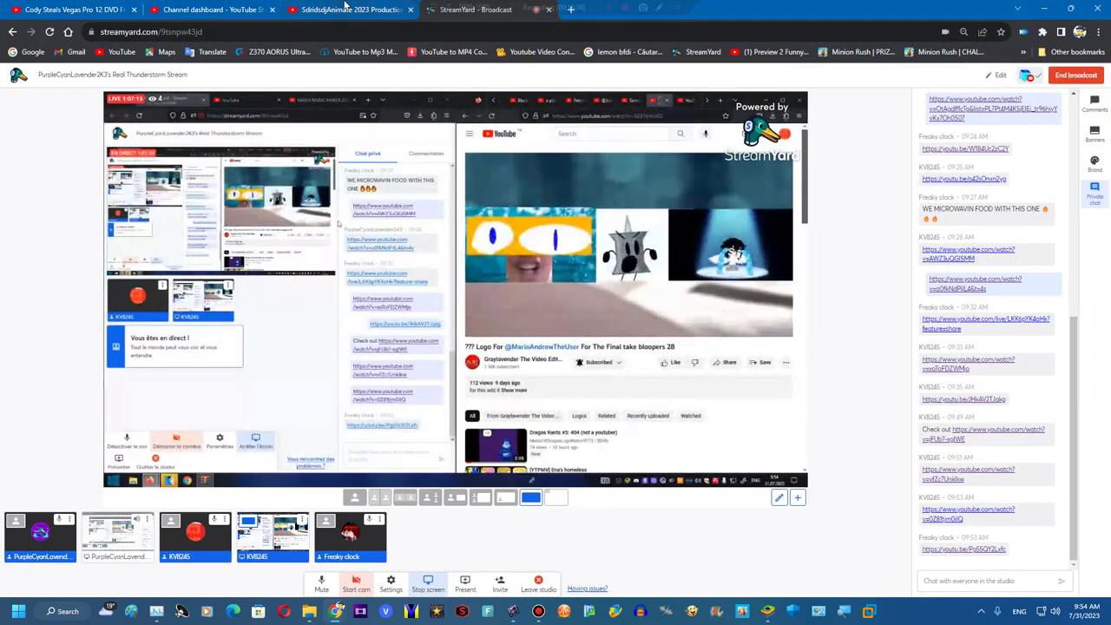
{"action": "left_click_drag", "start_coordinate": [348, 9], "coordinate": [97, 8]}
{"action": "left_click", "coordinate": [1071, 8]}
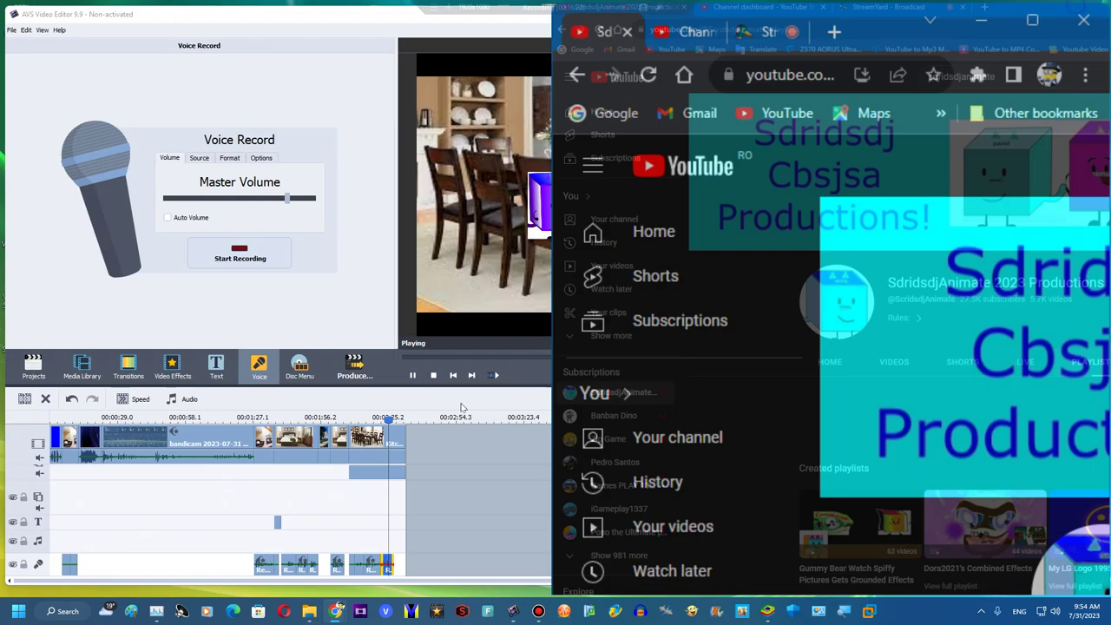
Stop the playback and move the playhead to the end of the last voice clip at 2:27.739
{"action": "left_click", "coordinate": [432, 381]}
{"action": "left_click", "coordinate": [387, 419]}
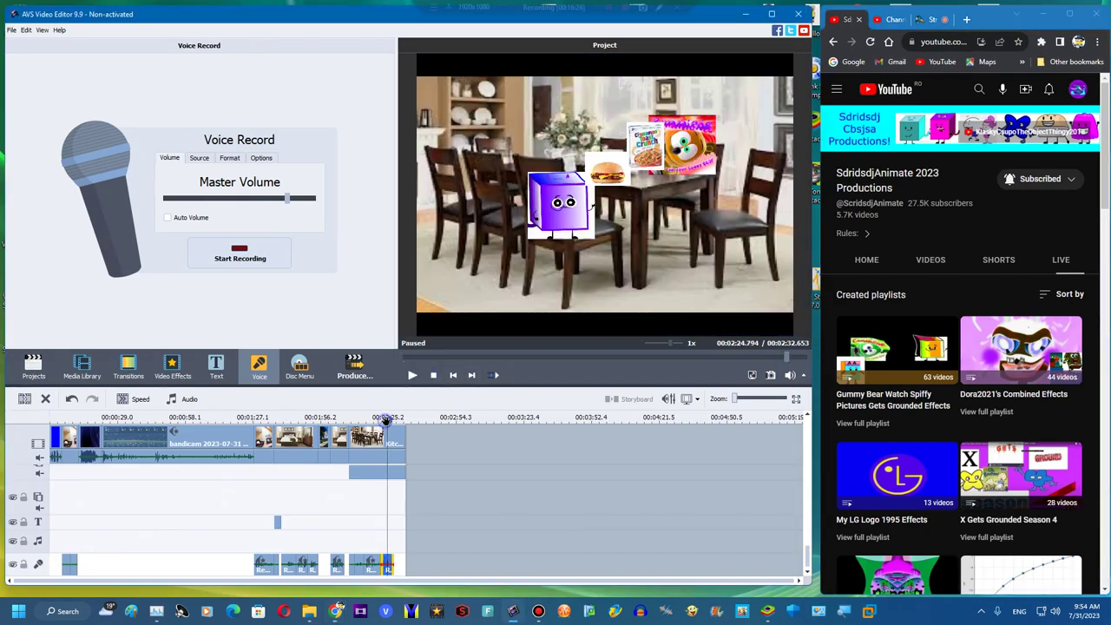
{"action": "left_click", "coordinate": [393, 418]}
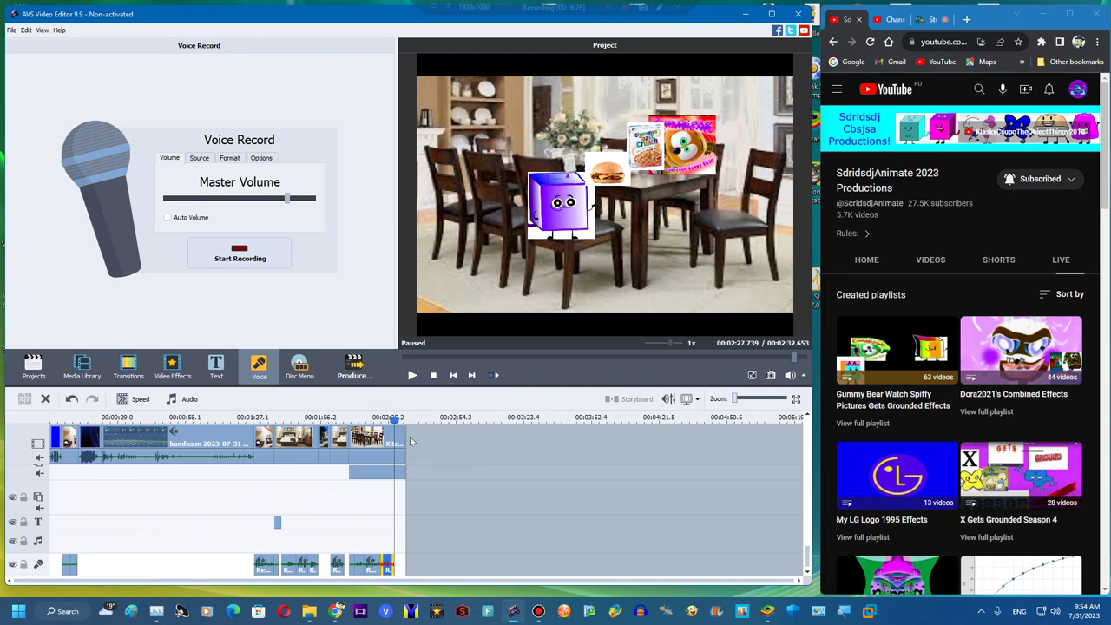
Extend the kitchen scene to 3:19.682 and stretch the Cinnamon Toast Crunch, Hungry Jack Burger, Gummy Bear and Cody Eyes V2 overlays to match
{"action": "left_click", "coordinate": [401, 440]}
{"action": "left_click_drag", "start_coordinate": [405, 435], "coordinate": [514, 437]}
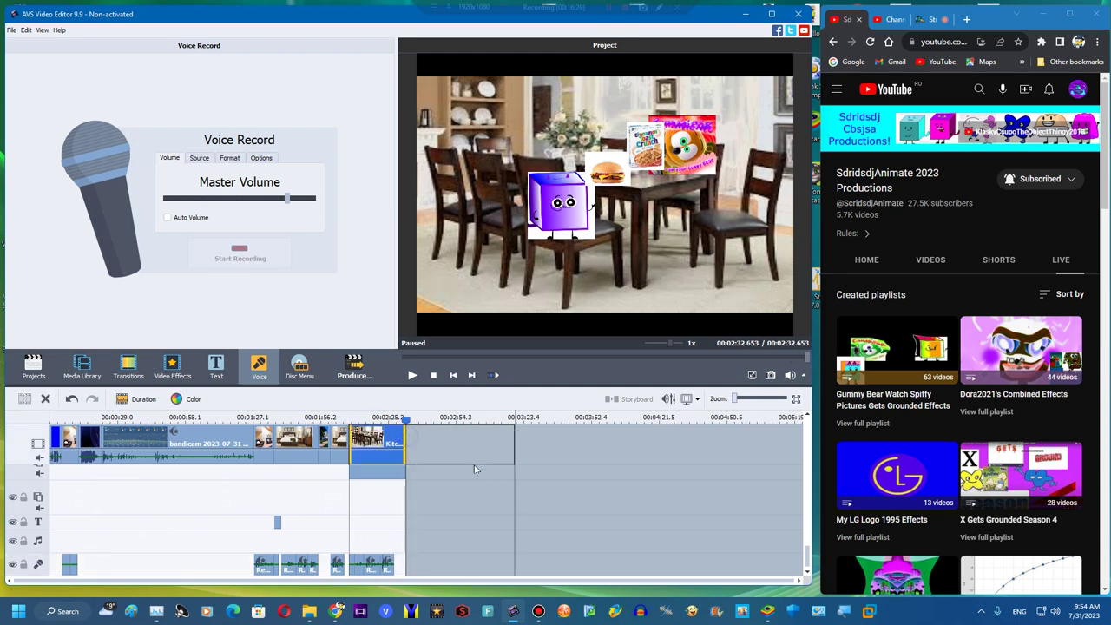
{"action": "left_click_drag", "start_coordinate": [405, 499], "coordinate": [514, 498]}
{"action": "scroll", "coordinate": [413, 529], "scroll_direction": "up", "scroll_amount": 3}
{"action": "scroll", "coordinate": [414, 529], "scroll_direction": "up", "scroll_amount": 1}
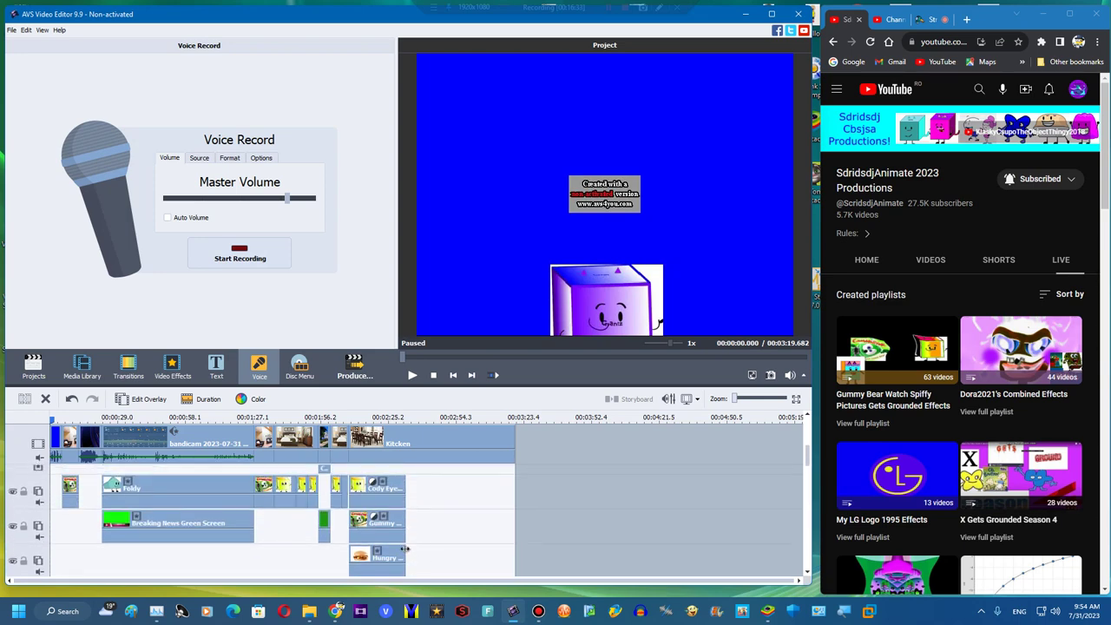
{"action": "left_click_drag", "start_coordinate": [404, 551], "coordinate": [512, 545]}
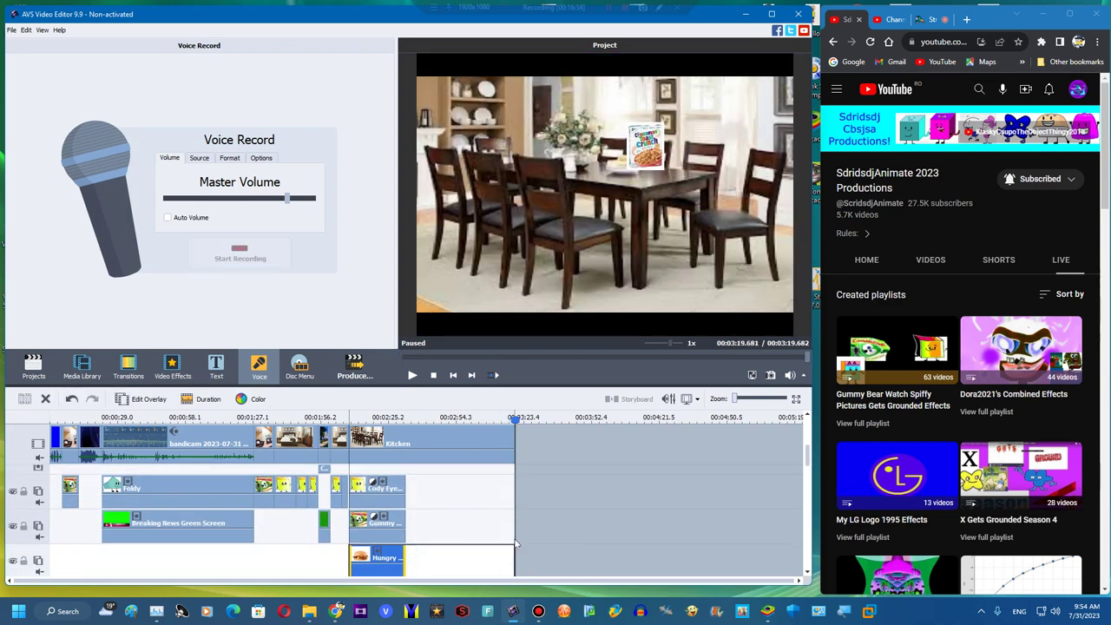
{"action": "left_click_drag", "start_coordinate": [406, 525], "coordinate": [536, 502]}
{"action": "left_click_drag", "start_coordinate": [405, 488], "coordinate": [514, 488]}
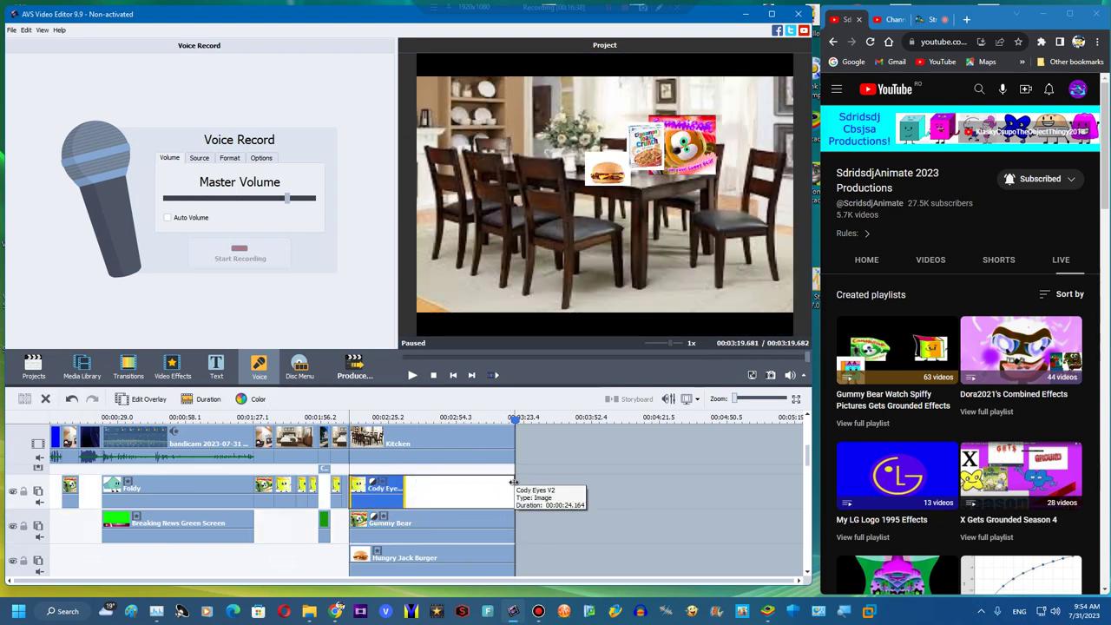
Try to record a short voice clip from 2:27.739, right after the kitchen scene's last clip
{"action": "scroll", "coordinate": [451, 499], "scroll_direction": "down", "scroll_amount": 3}
{"action": "scroll", "coordinate": [440, 502], "scroll_direction": "down", "scroll_amount": 3}
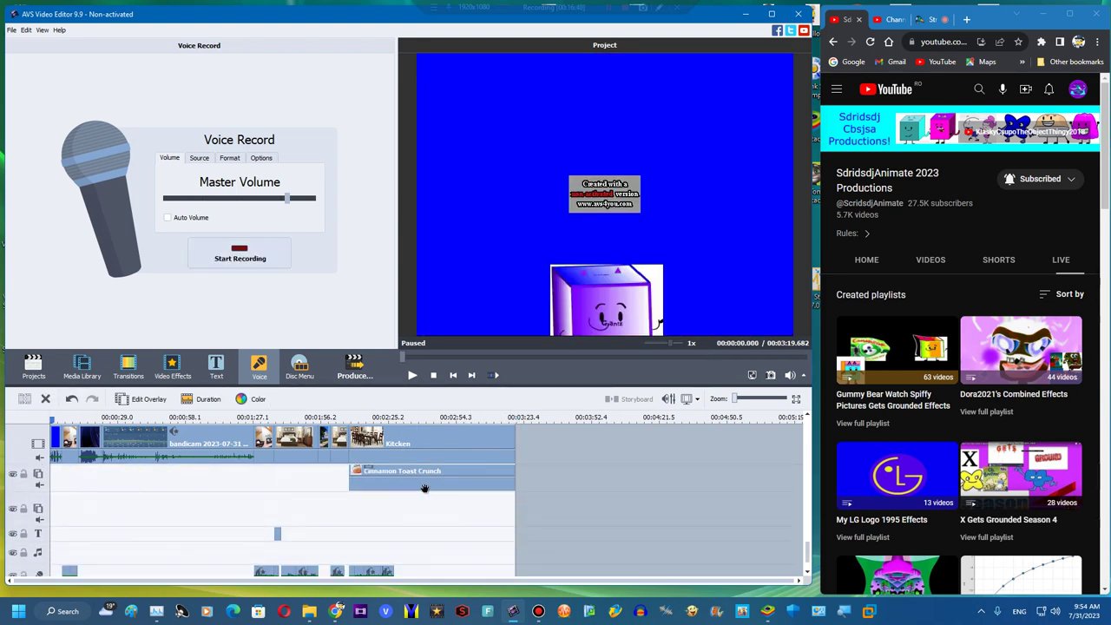
{"action": "left_click", "coordinate": [389, 417]}
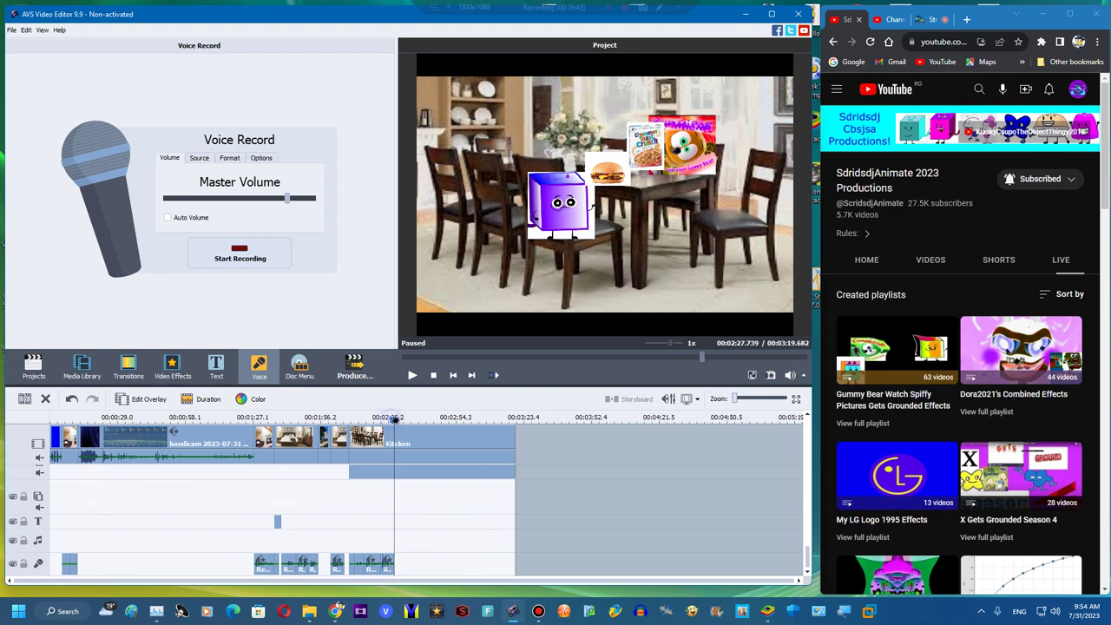
{"action": "left_click", "coordinate": [240, 253]}
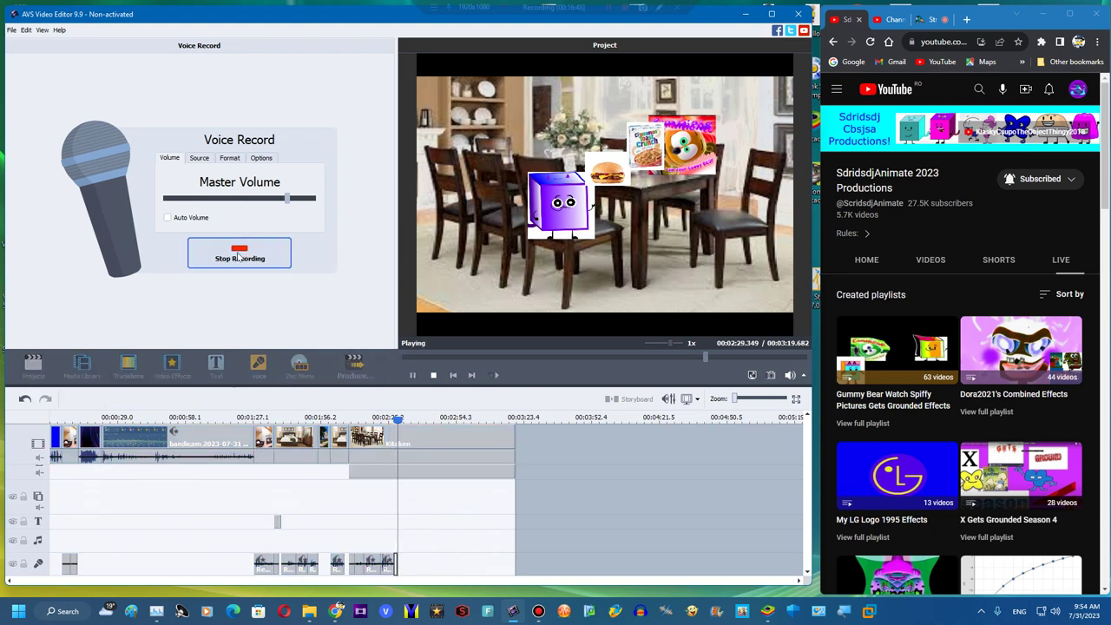
{"action": "left_click", "coordinate": [239, 260]}
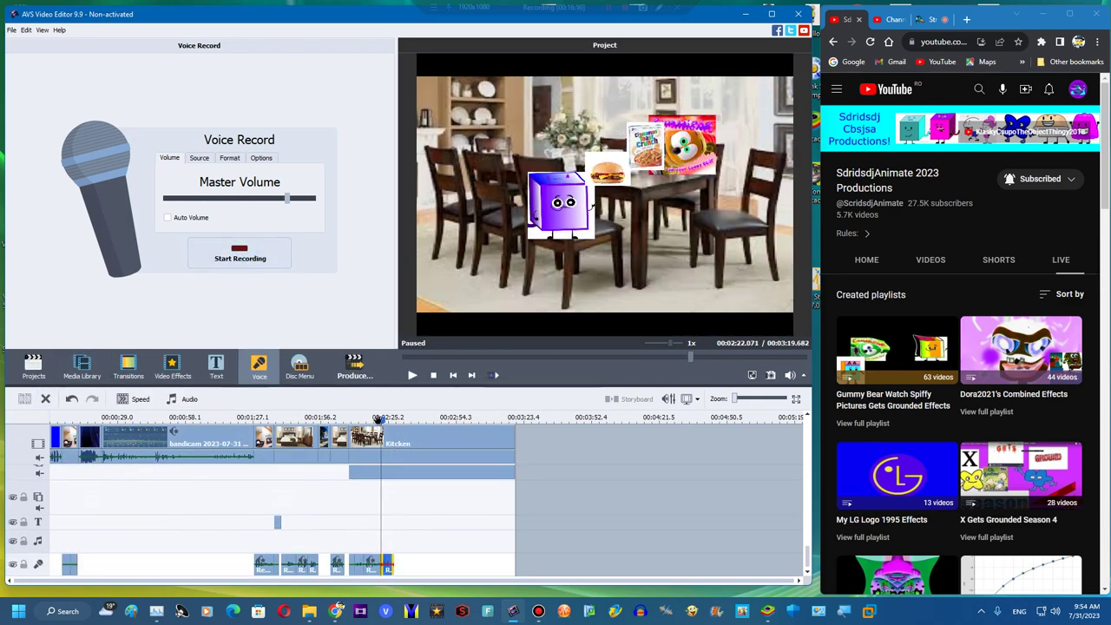
Record a voice clip of about 13.6 seconds after the last clip on the voice track and raise its pitch with Pitch Shift
{"action": "left_click", "coordinate": [258, 259]}
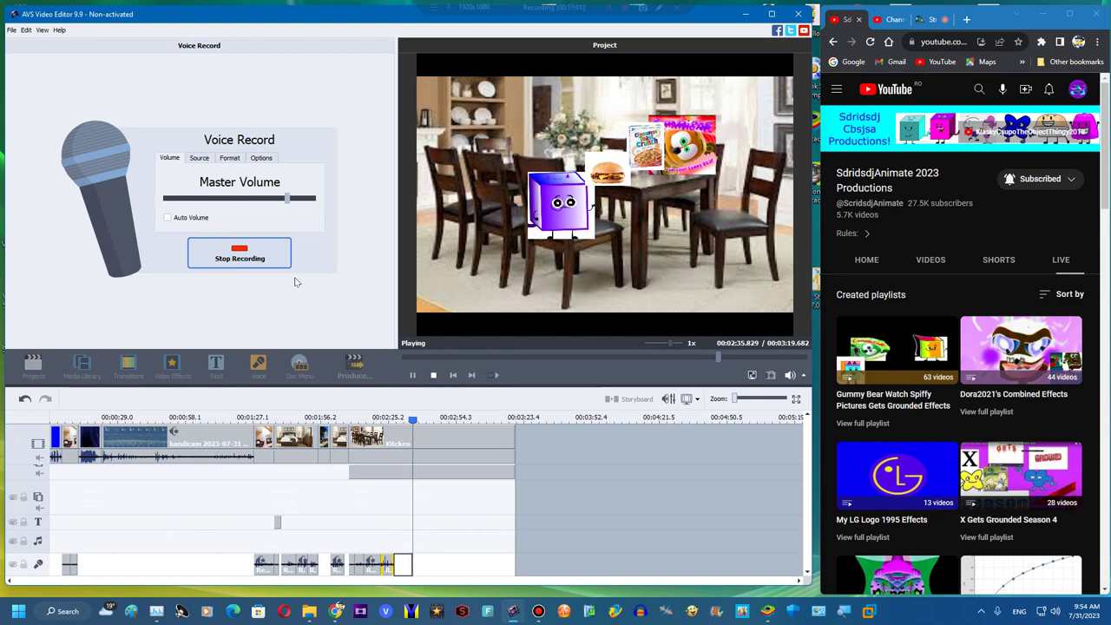
{"action": "left_click", "coordinate": [240, 259]}
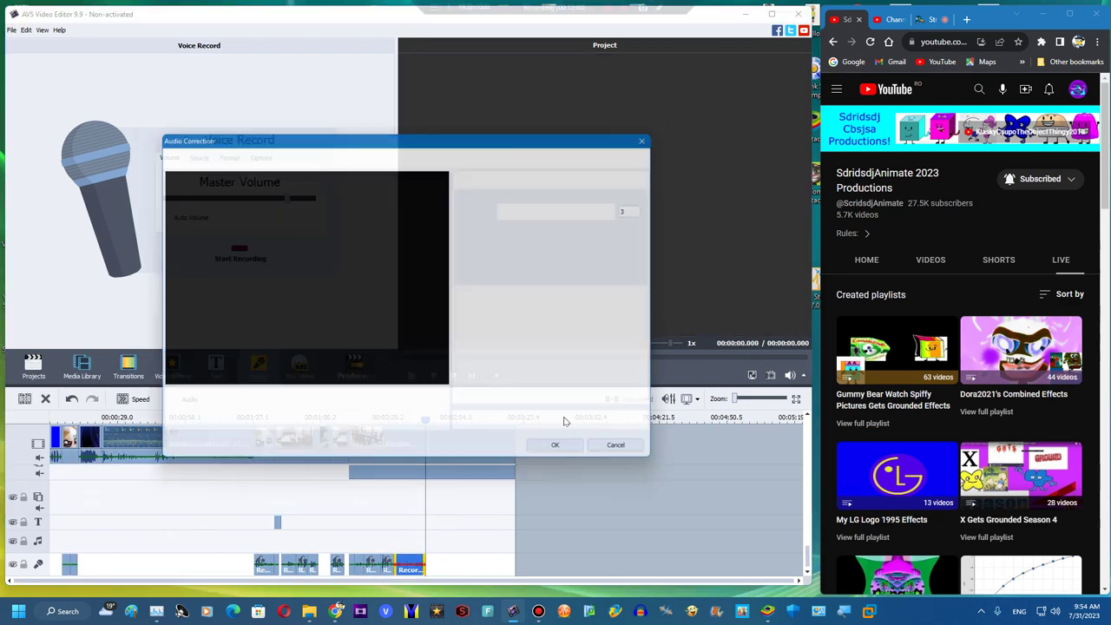
{"action": "left_click", "coordinate": [586, 395]}
{"action": "left_click", "coordinate": [566, 312]}
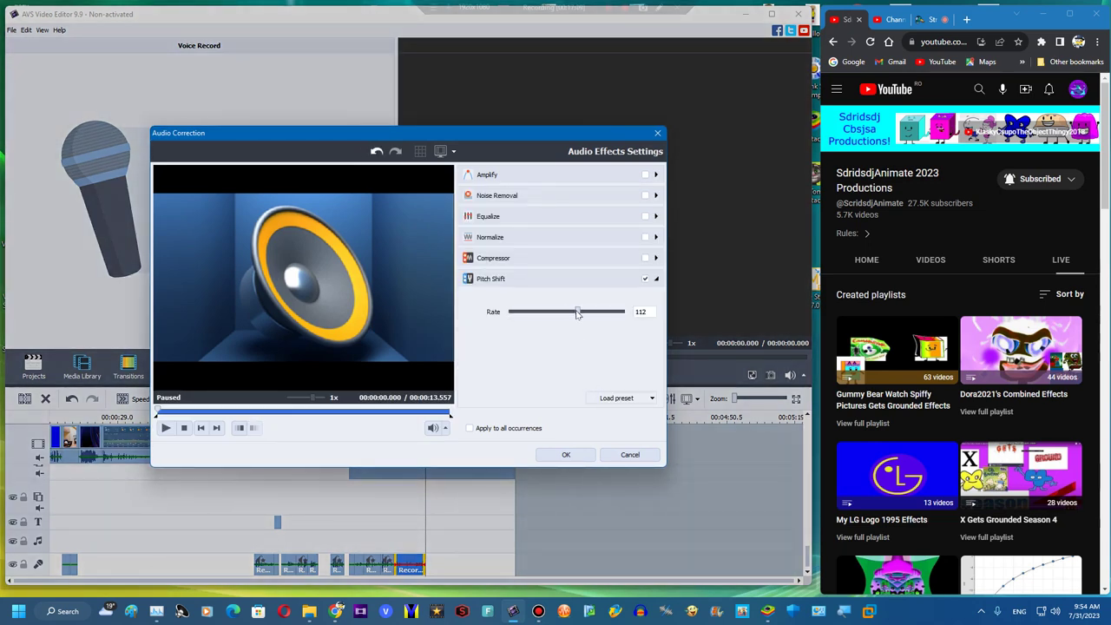
{"action": "left_click_drag", "start_coordinate": [573, 314], "coordinate": [570, 316]}
{"action": "left_click", "coordinate": [548, 460]}
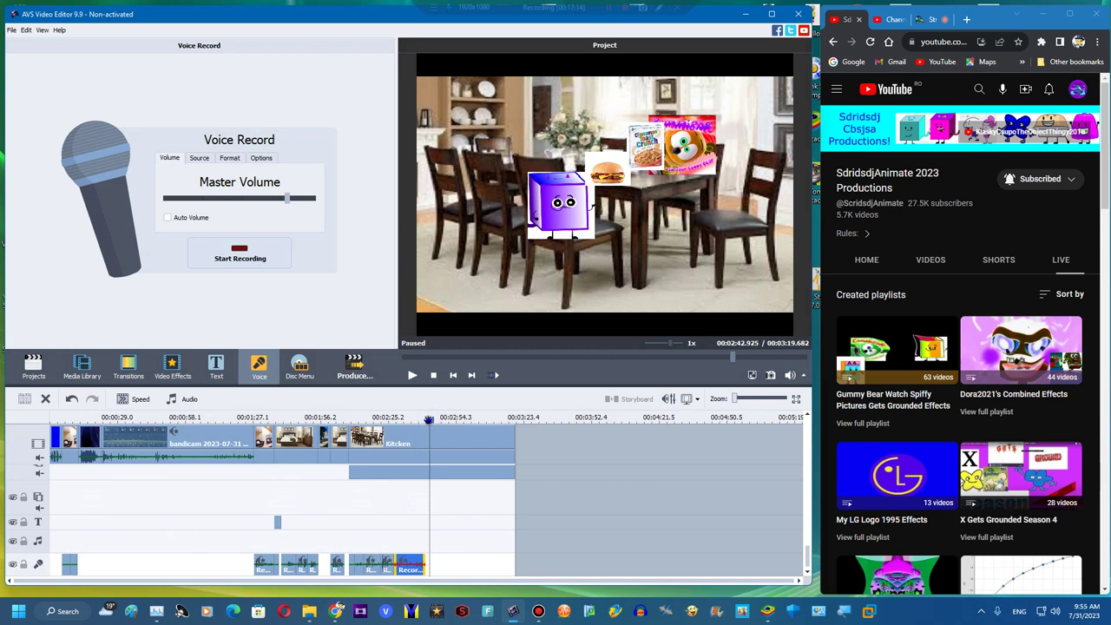
Record another voice clip of about 8.6 seconds right after it and lower its pitch with Pitch Shift
{"action": "left_click", "coordinate": [240, 258]}
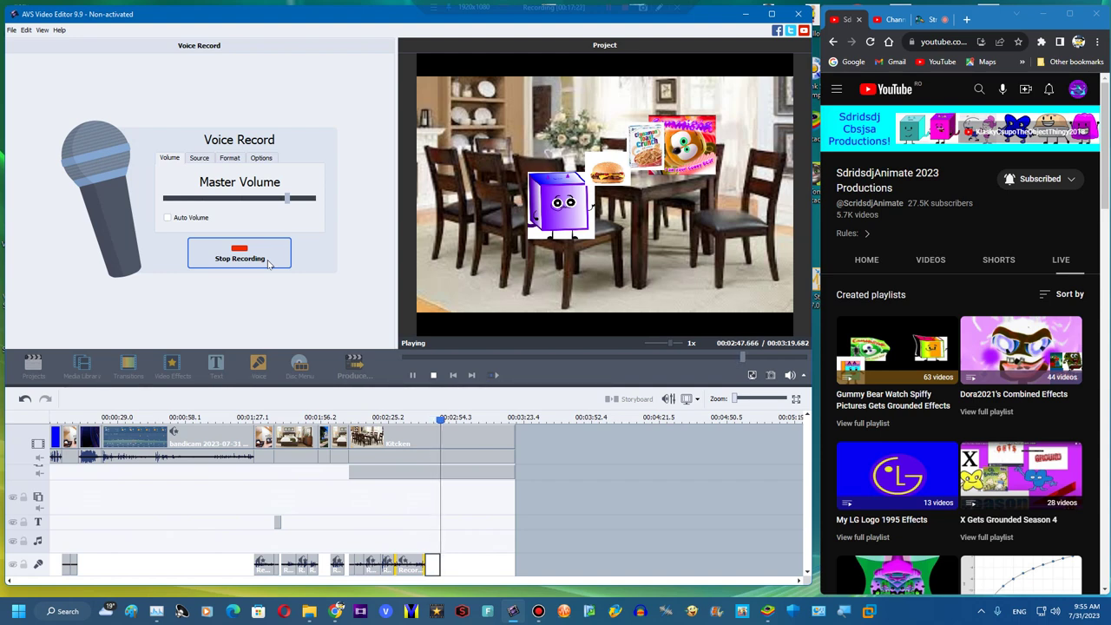
{"action": "left_click", "coordinate": [240, 258]}
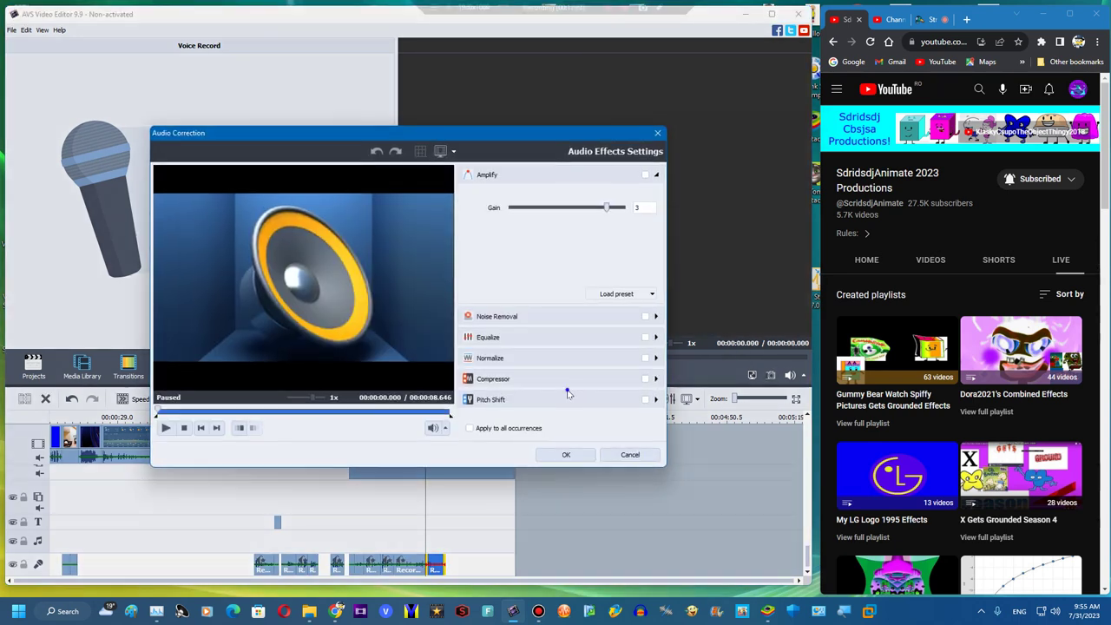
{"action": "left_click", "coordinate": [566, 395]}
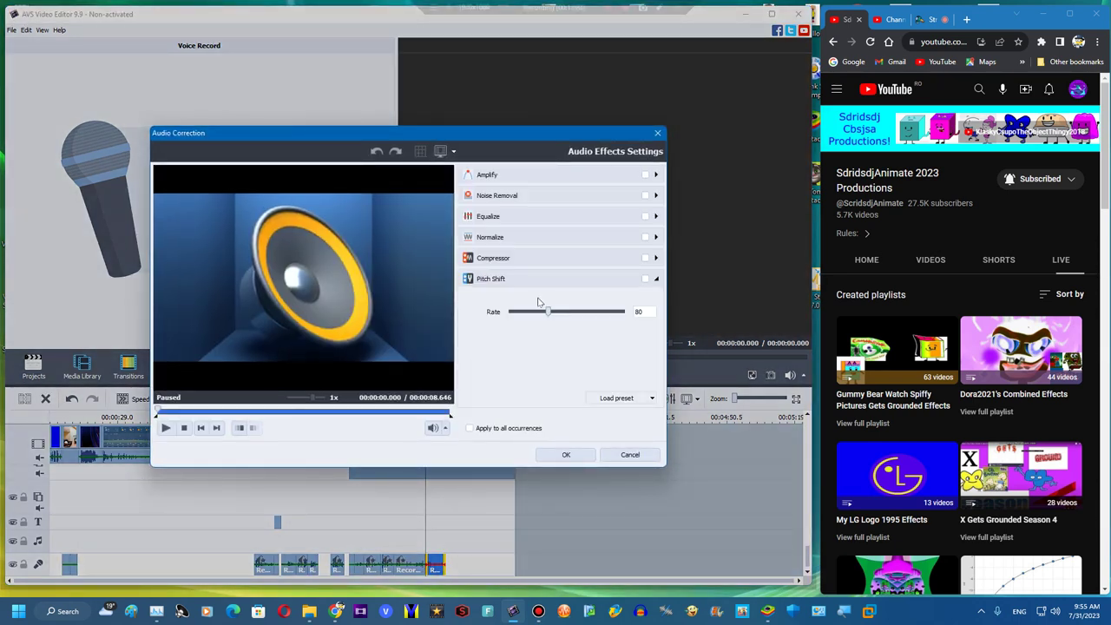
{"action": "left_click_drag", "start_coordinate": [548, 312], "coordinate": [546, 314]}
{"action": "left_click", "coordinate": [563, 461]}
Duplicate the "The Next Morning..." title and move the copy to the end of the last voice clip
{"action": "right_click", "coordinate": [277, 522]}
{"action": "left_click", "coordinate": [294, 502]}
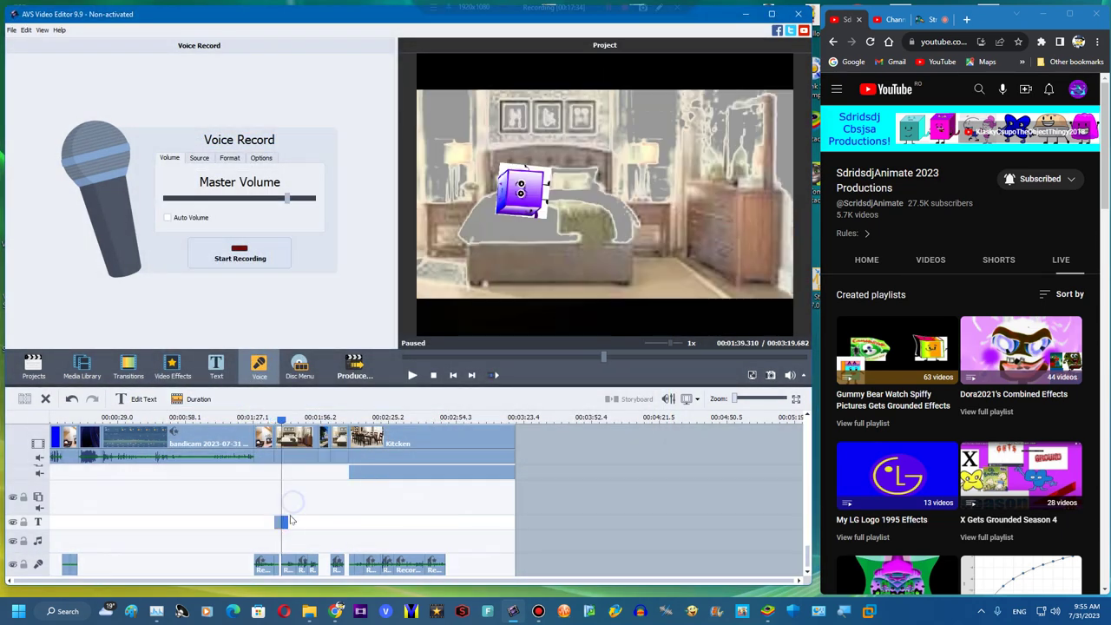
{"action": "left_click_drag", "start_coordinate": [285, 522], "coordinate": [448, 518]}
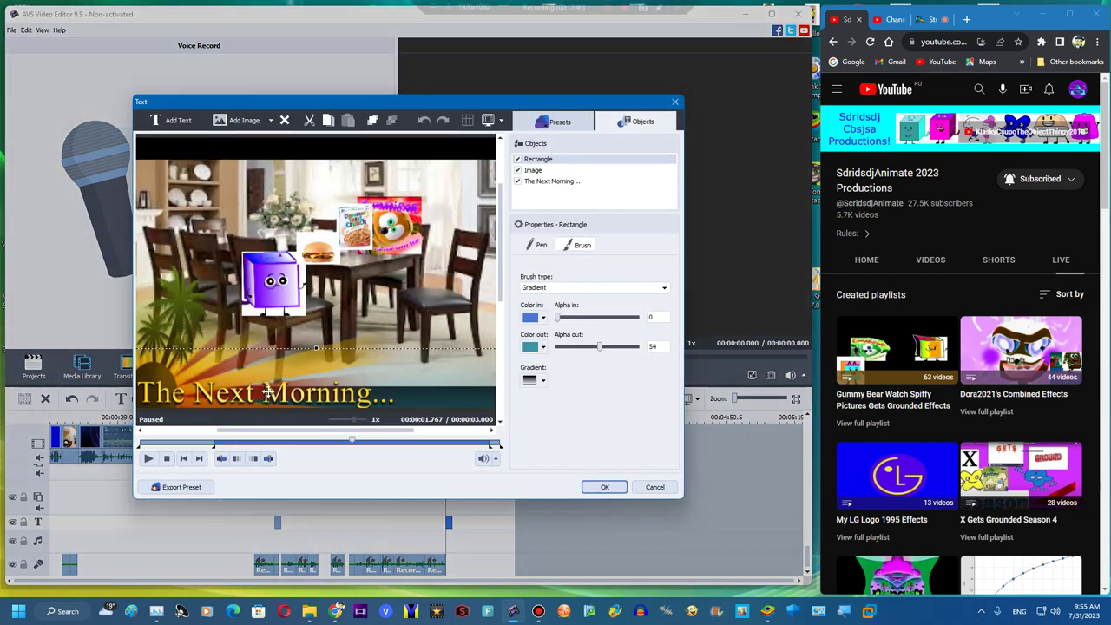
Replace the copied title's text with "When They Finished Their Breakfast"
{"action": "left_click", "coordinate": [265, 393]}
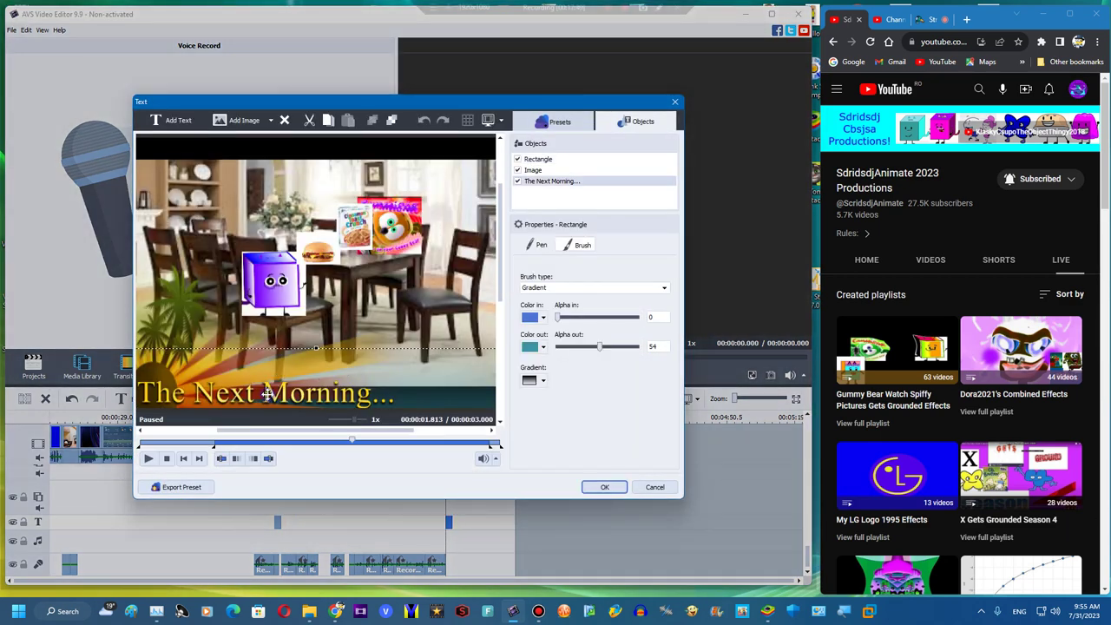
{"action": "key", "text": "ctrl+a"}
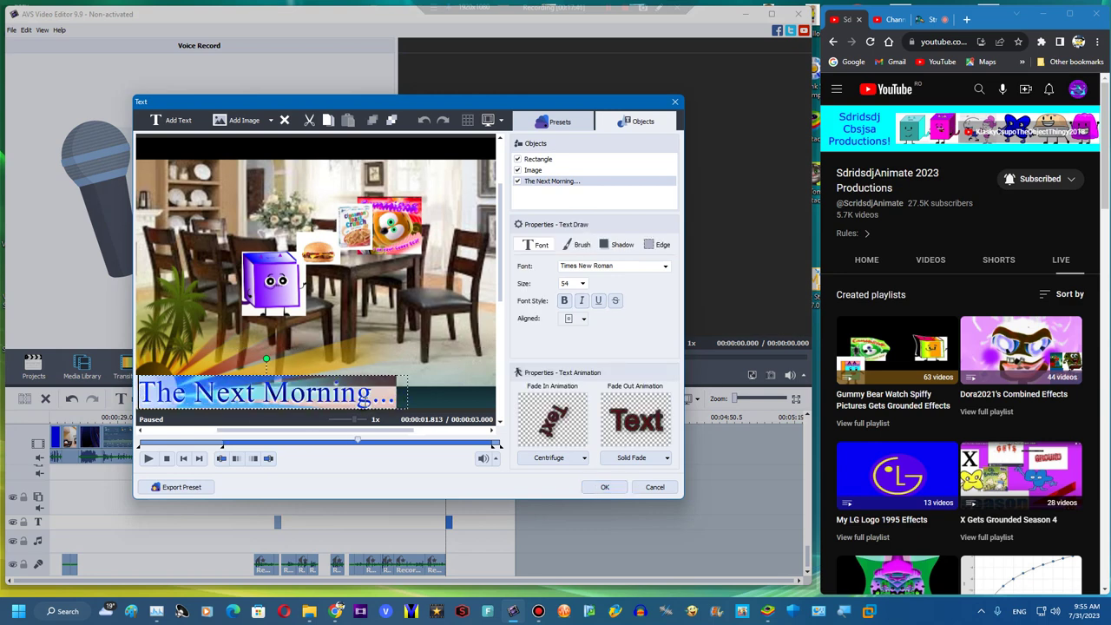
{"action": "type", "text": "g"}
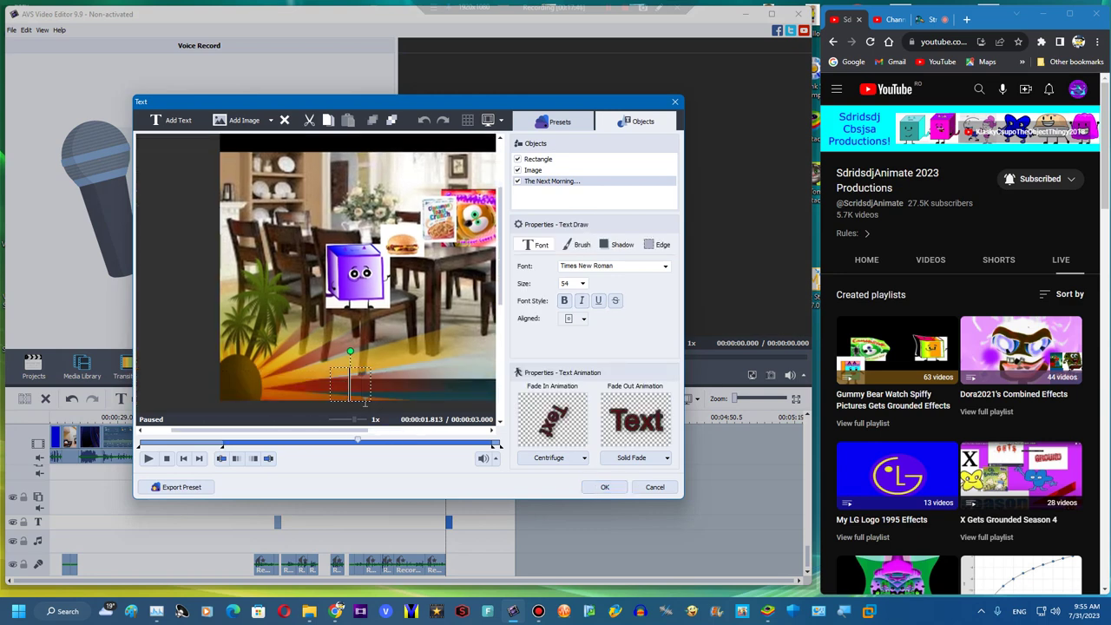
{"action": "type", "text": "When t"}
{"action": "key", "text": "BackSpace"}
{"action": "type", "text": "The"}
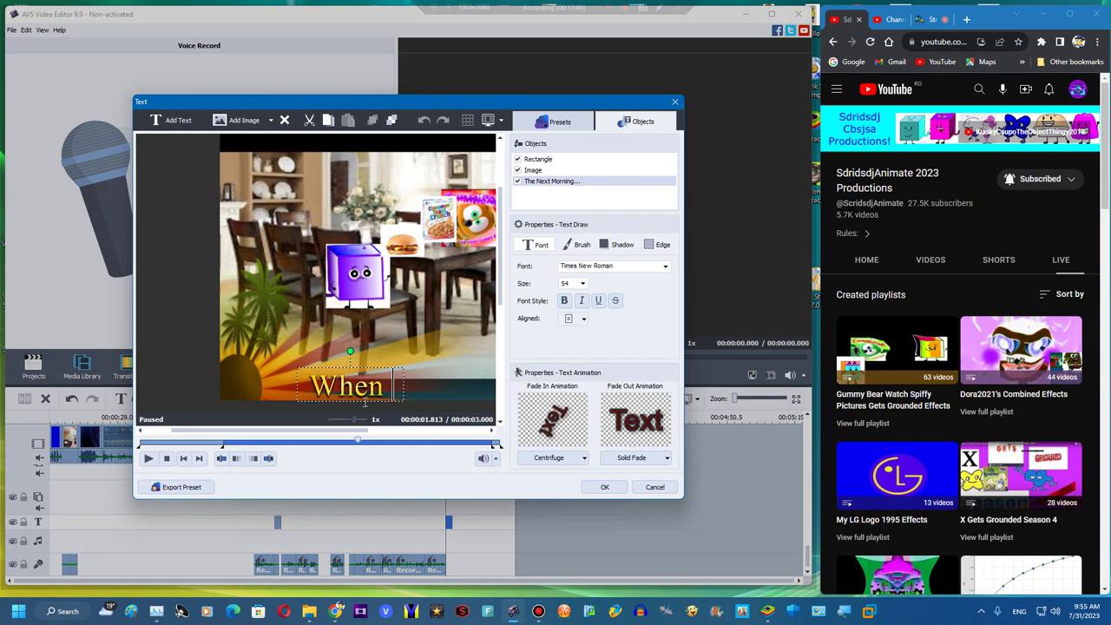
{"action": "type", "text": "y Finis"}
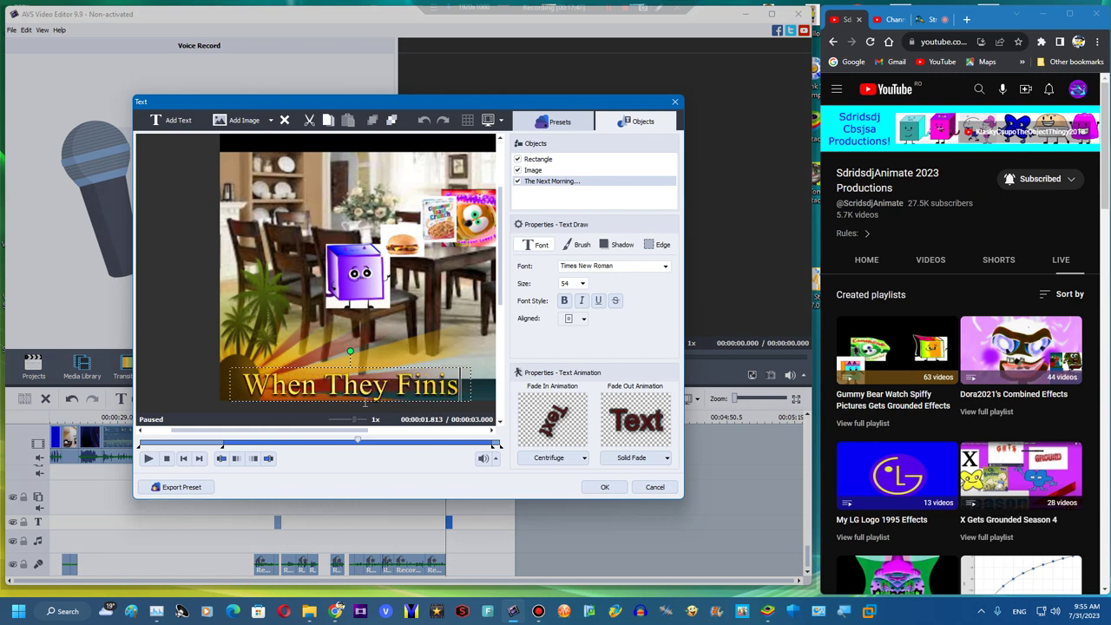
{"action": "type", "text": "hed The"}
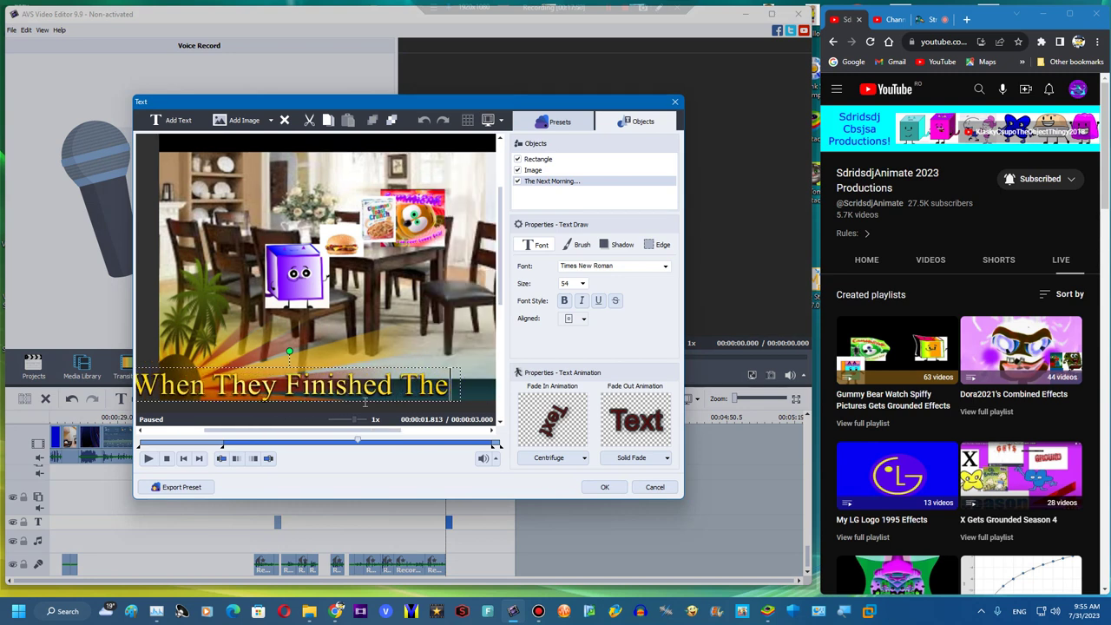
{"action": "type", "text": "ir Brea"}
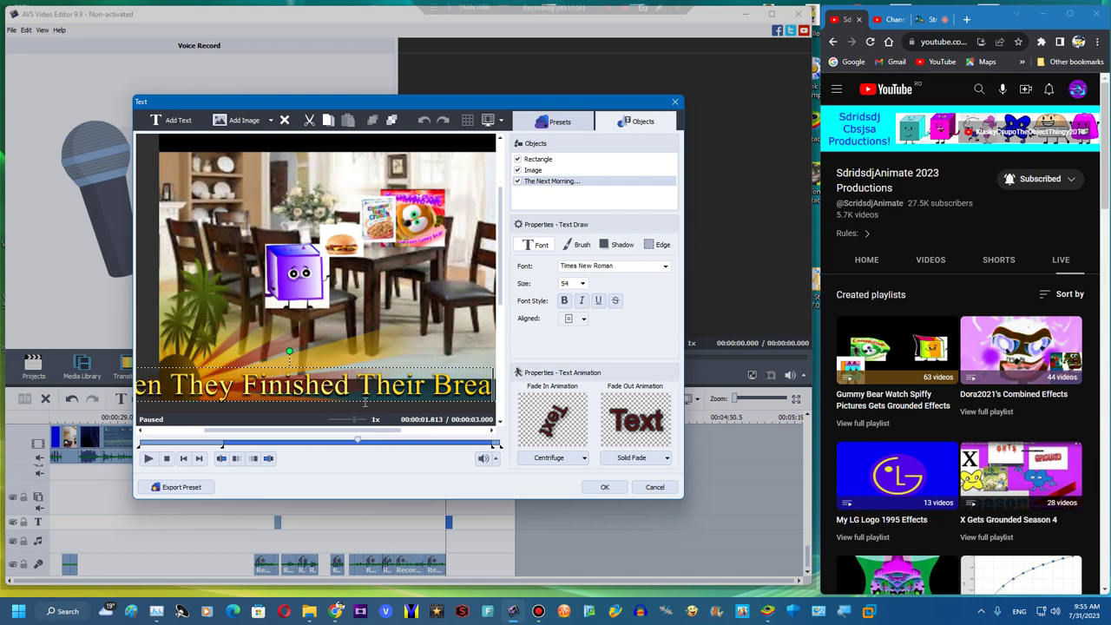
{"action": "type", "text": "kfast"}
Add a second line to the title reading "And Cody Is Back To His Room"
{"action": "key", "text": "Return"}
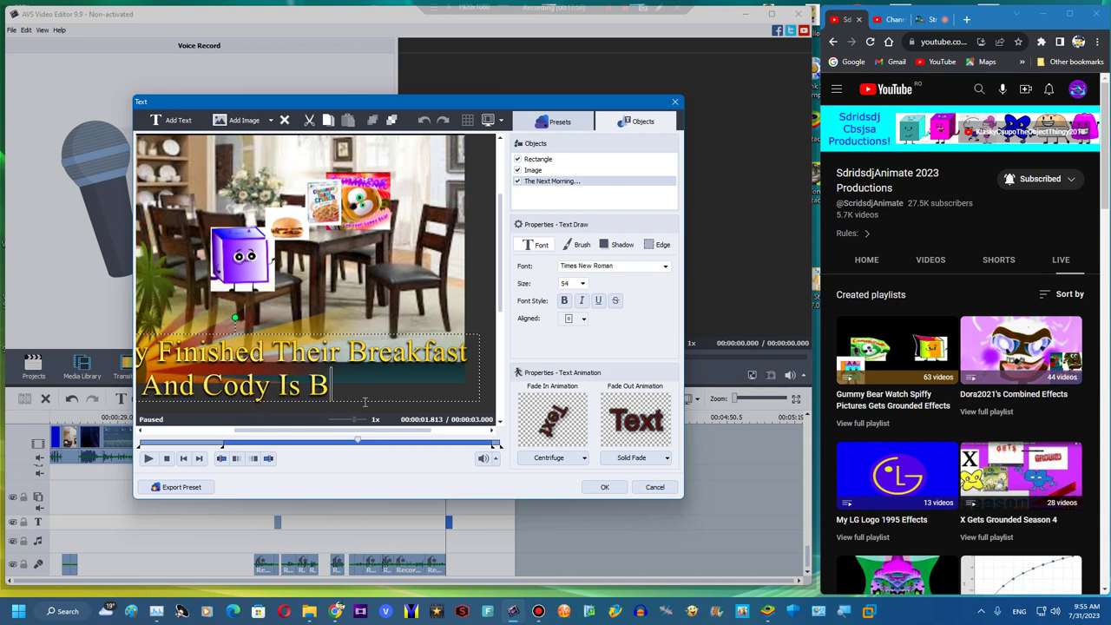
{"action": "type", "text": "TO"}
{"action": "key", "text": "BackSpace"}
{"action": "type", "text": "o"}
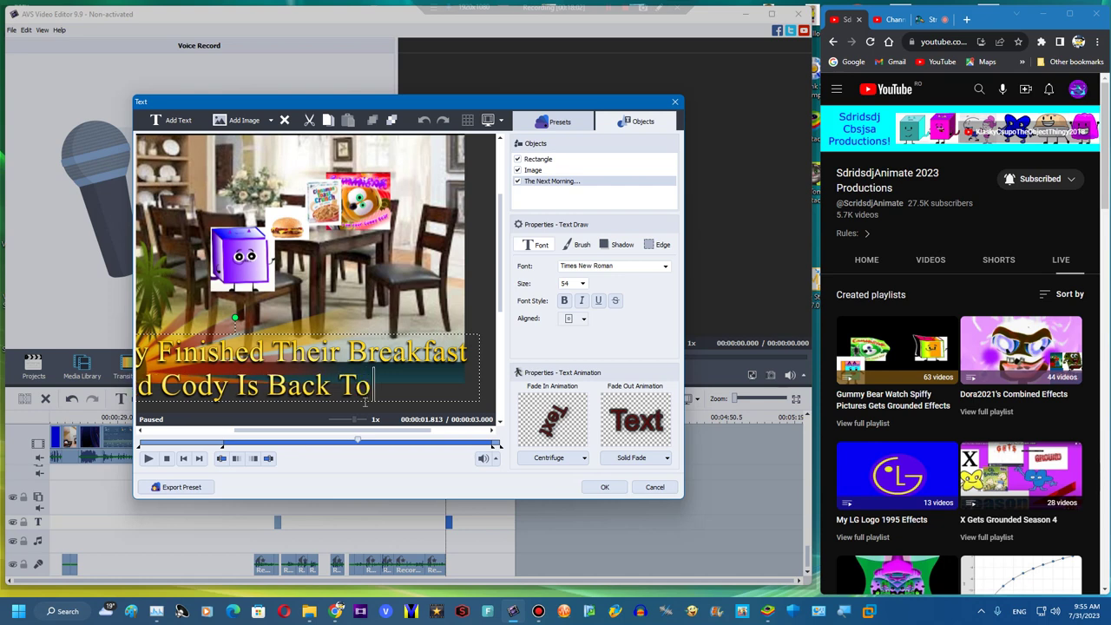
{"action": "type", "text": " His Room"}
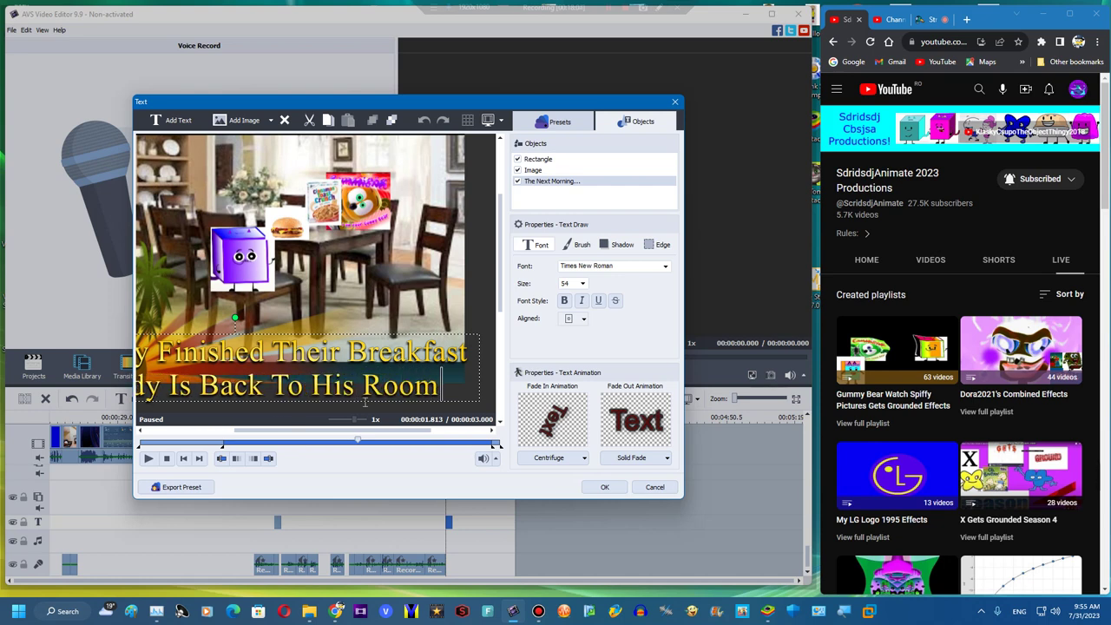
Add a third line to the title starting "Let's See What Happenes To"
{"action": "key", "text": "Return"}
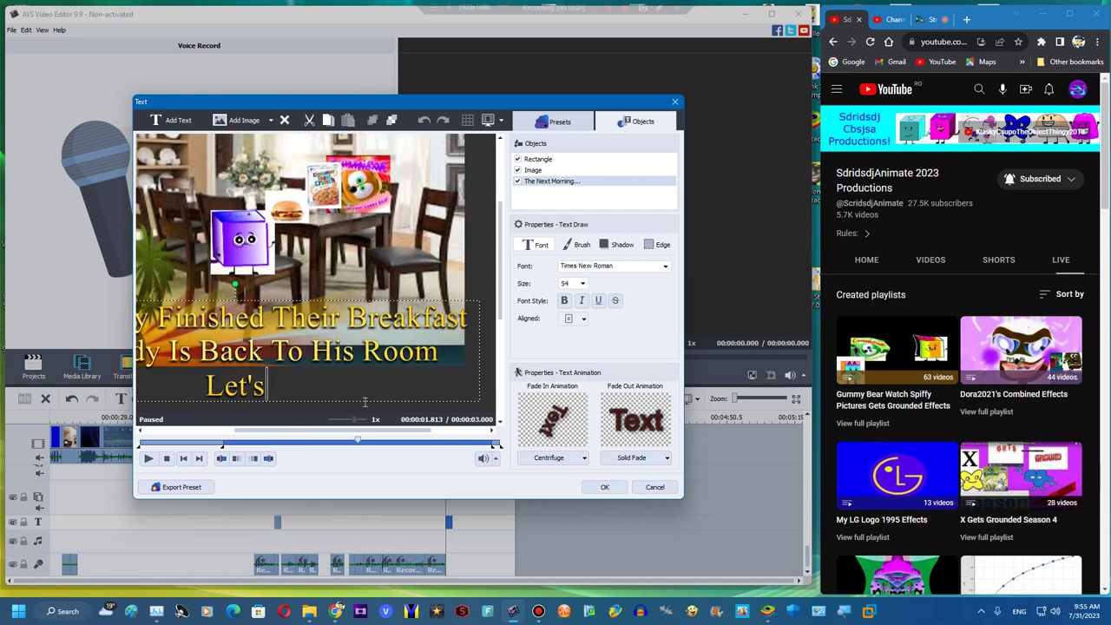
{"action": "type", "text": "Let's See Wh"}
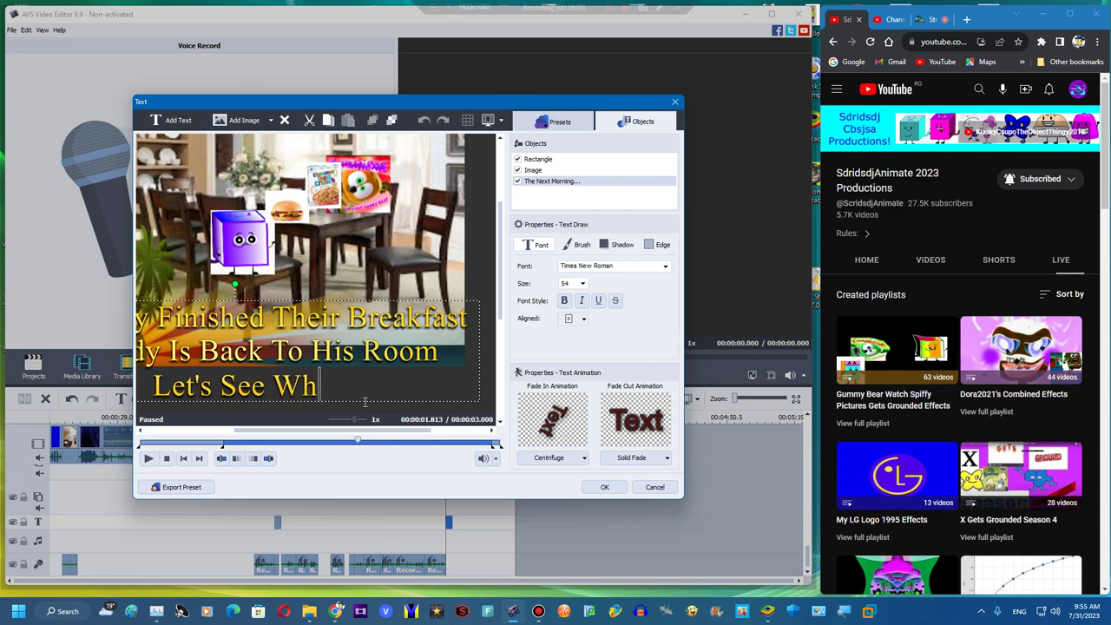
{"action": "type", "text": "at S"}
{"action": "key", "text": "BackSpace"}
{"action": "type", "text": "H"}
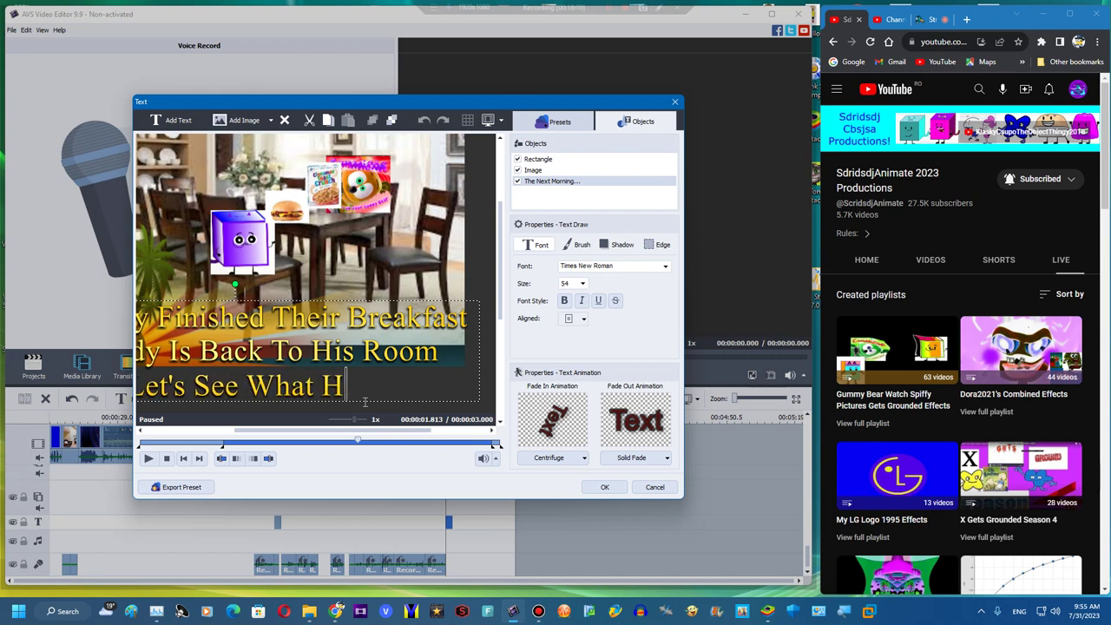
{"action": "type", "text": "appenes To "}
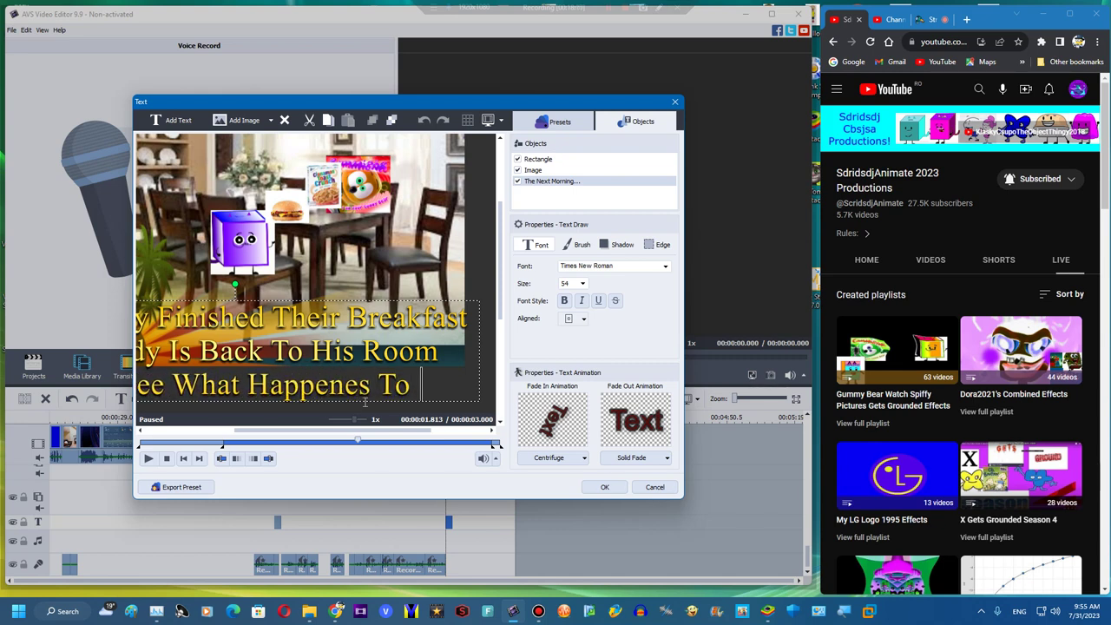
Finish the caption's last line with "Cody Now?" and reduce its font size until all three lines fit inside the frame
{"action": "type", "text": "Cody Now?"}
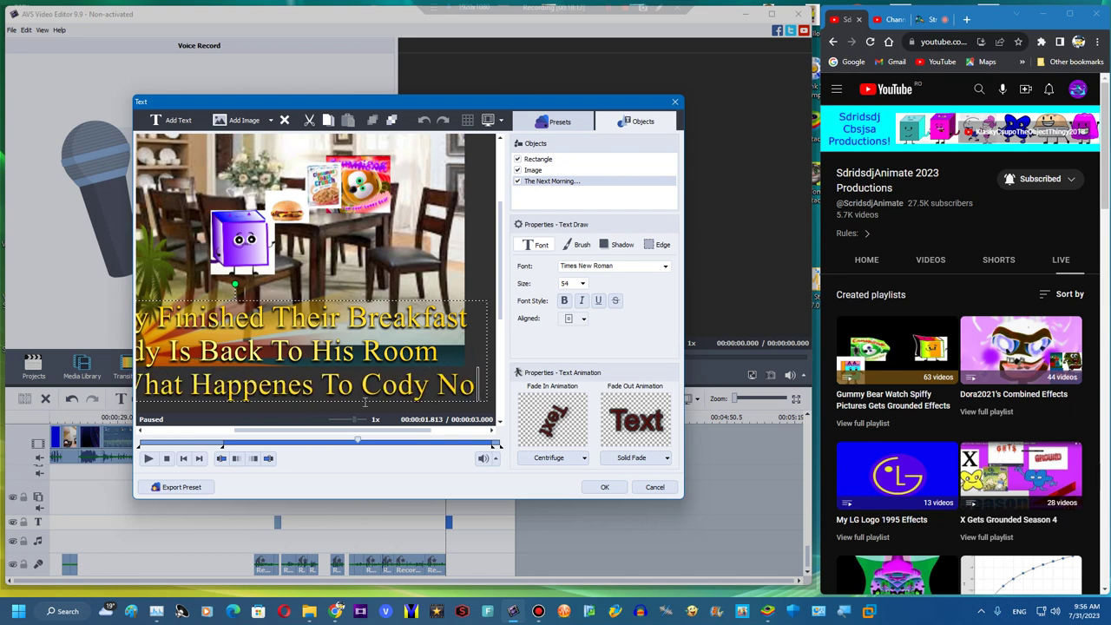
{"action": "left_click", "coordinate": [369, 266]}
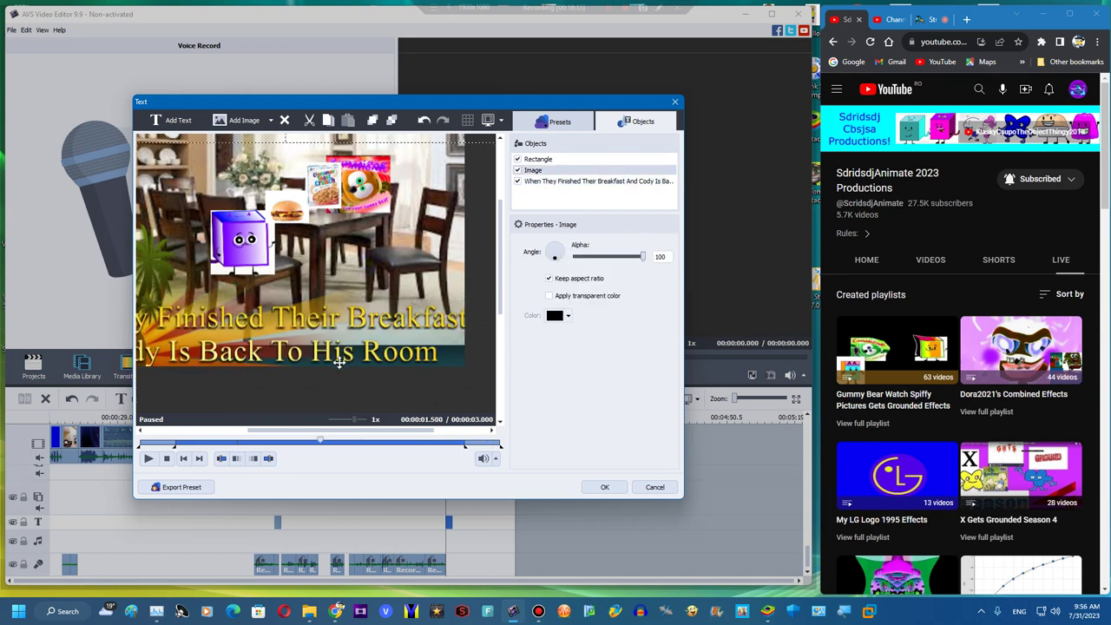
{"action": "left_click", "coordinate": [590, 180]}
{"action": "key", "text": "Down"}
{"action": "key", "text": "Down"}
{"action": "key", "text": "Down"}
{"action": "key", "text": "Down"}
{"action": "key", "text": "Down"}
{"action": "key", "text": "Down"}
{"action": "key", "text": "Down"}
{"action": "key", "text": "Down"}
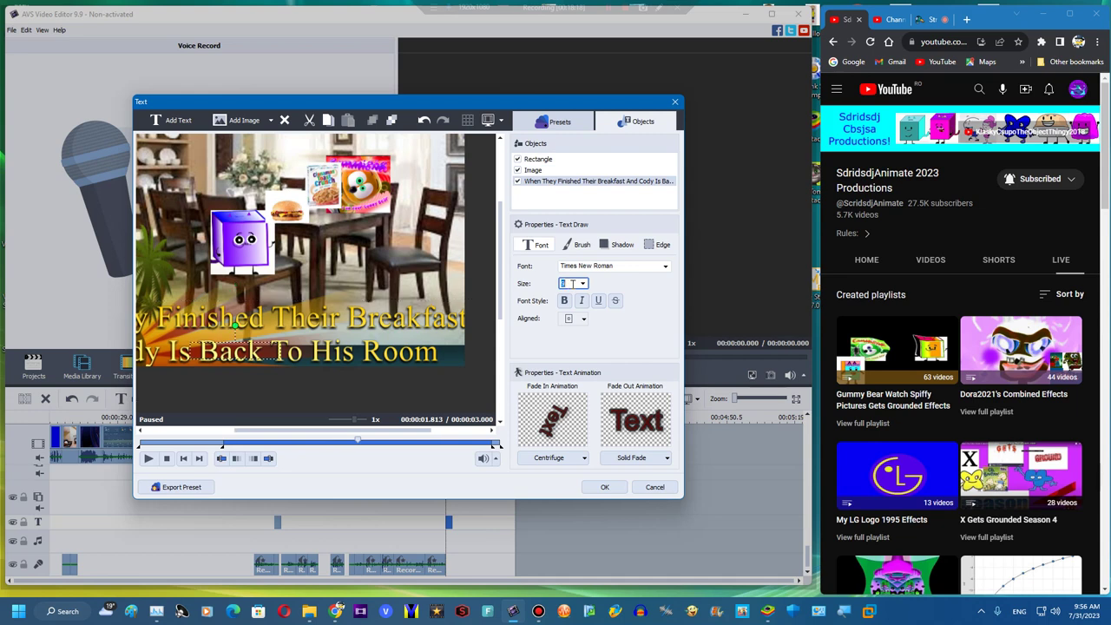
{"action": "key", "text": "Down"}
{"action": "key", "text": "Down"}
{"action": "key", "text": "Down"}
{"action": "key", "text": "Down"}
{"action": "key", "text": "Down"}
{"action": "left_click_drag", "start_coordinate": [303, 431], "coordinate": [257, 431]}
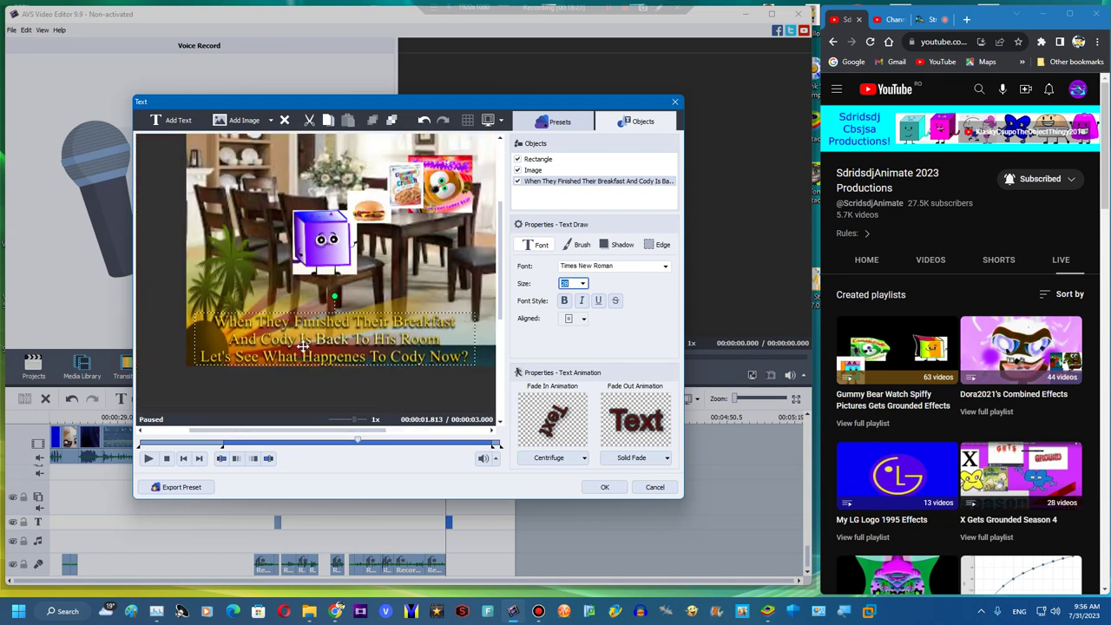
{"action": "left_click", "coordinate": [585, 489]}
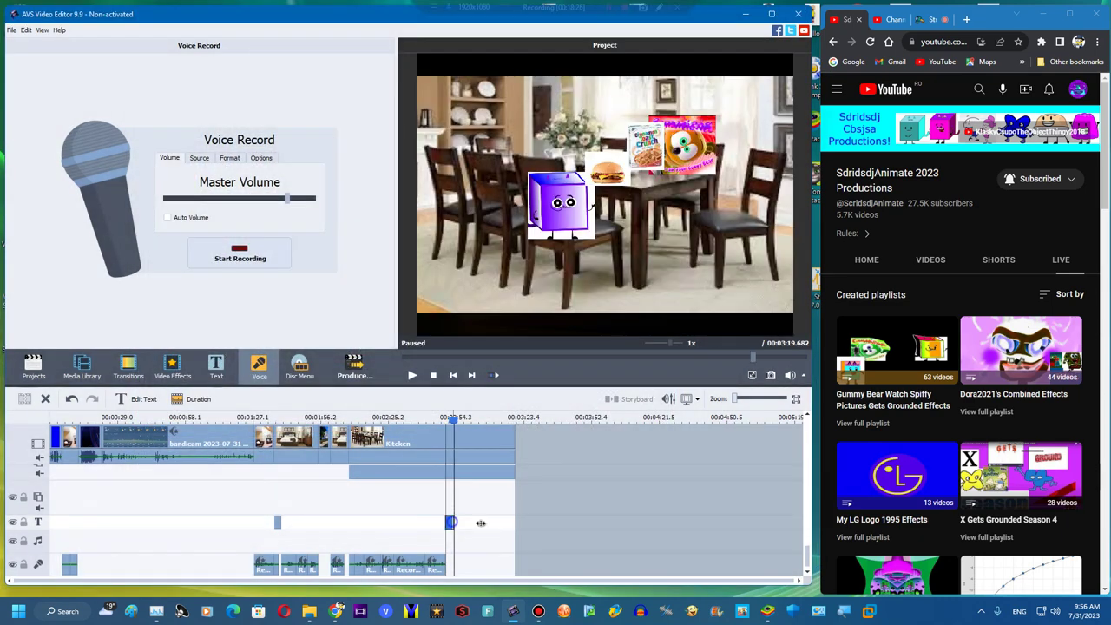
Extend the caption clip to about the end of the Kitchen clip and record a narration take from the caption's start
{"action": "left_click_drag", "start_coordinate": [481, 523], "coordinate": [520, 522]}
{"action": "left_click", "coordinate": [441, 441]}
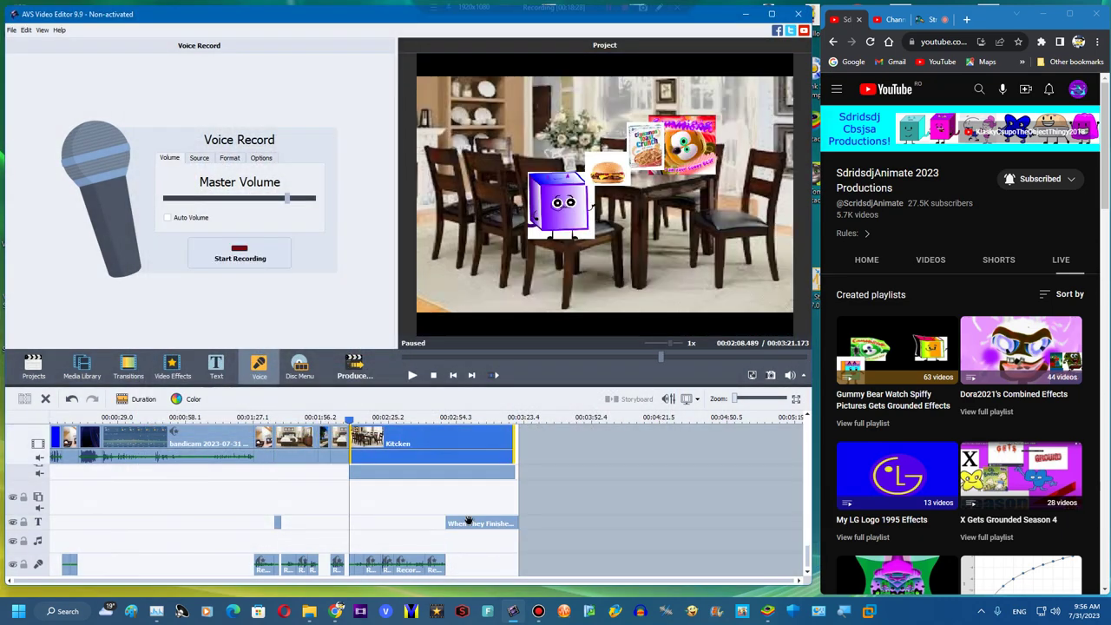
{"action": "left_click", "coordinate": [469, 523]}
{"action": "left_click", "coordinate": [261, 258]}
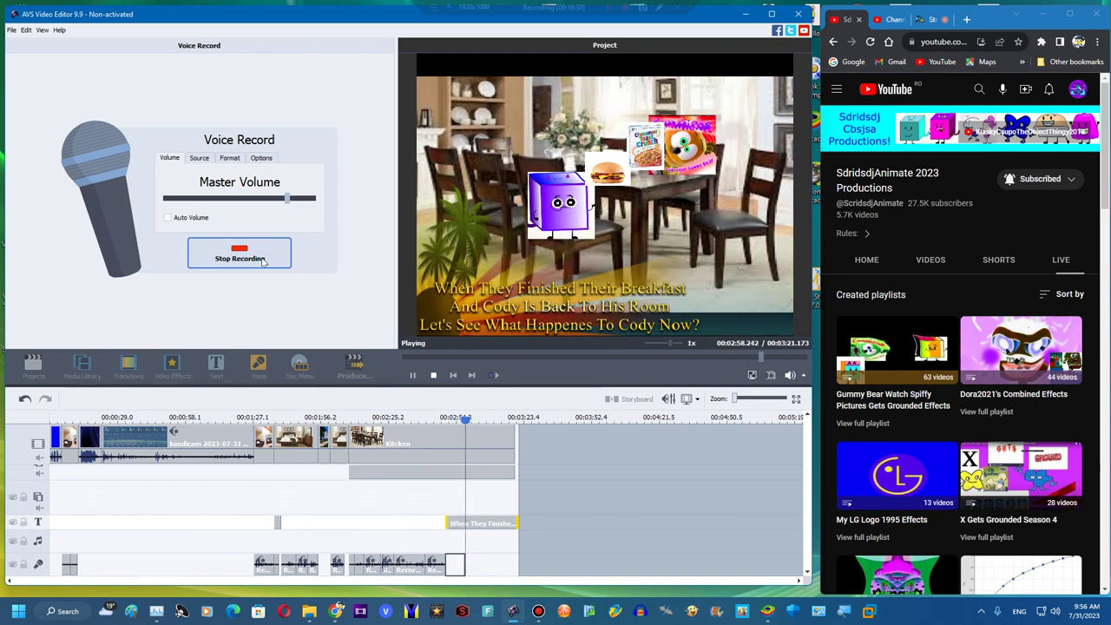
{"action": "left_click", "coordinate": [264, 259]}
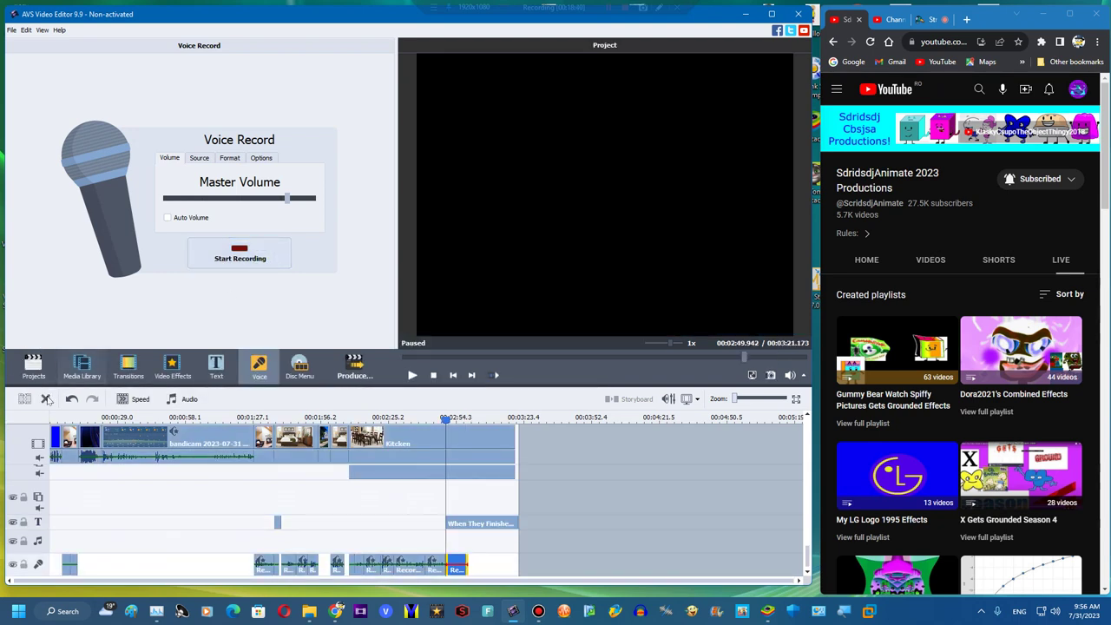
Record a new narration take from the caption's start and shorten the caption clip to end with that recording
{"action": "left_click", "coordinate": [248, 258]}
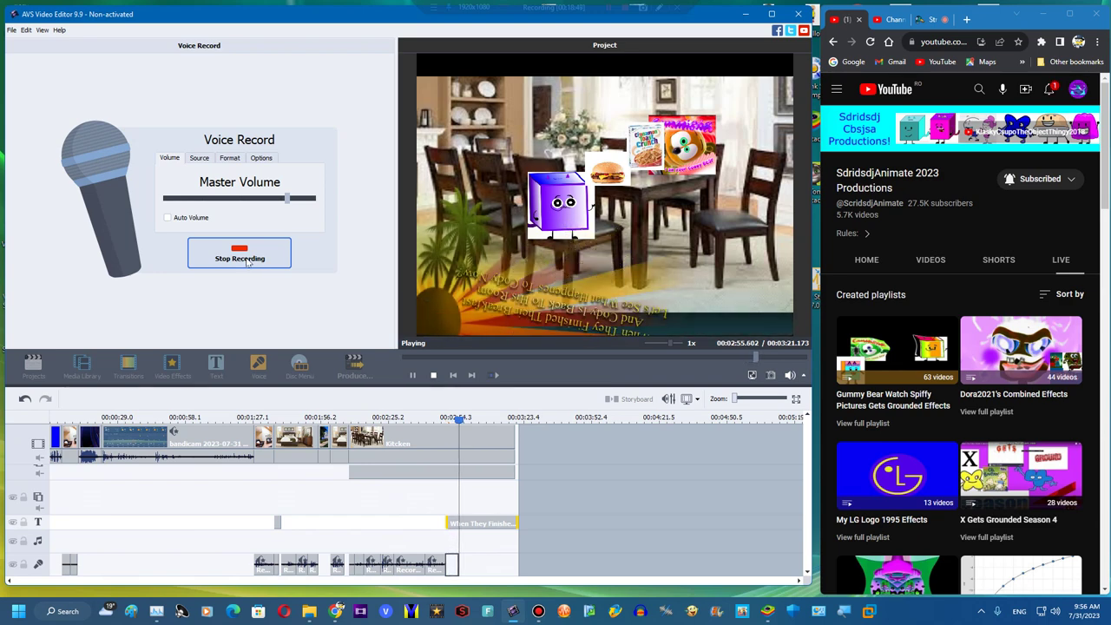
{"action": "left_click", "coordinate": [247, 260]}
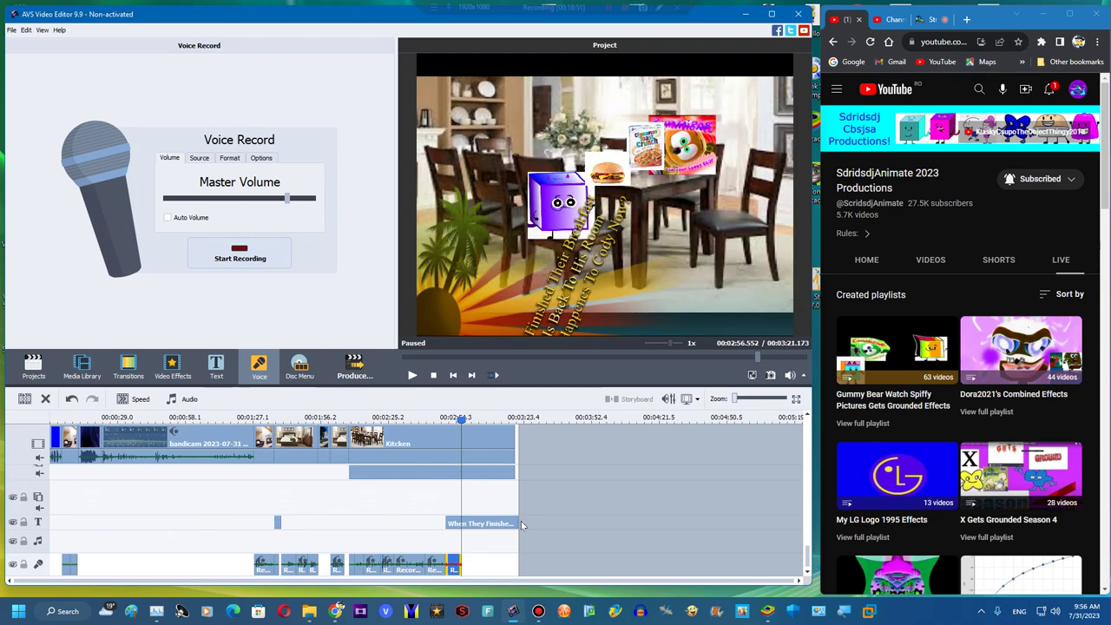
{"action": "left_click_drag", "start_coordinate": [517, 519], "coordinate": [450, 521]}
{"action": "left_click", "coordinate": [450, 521]}
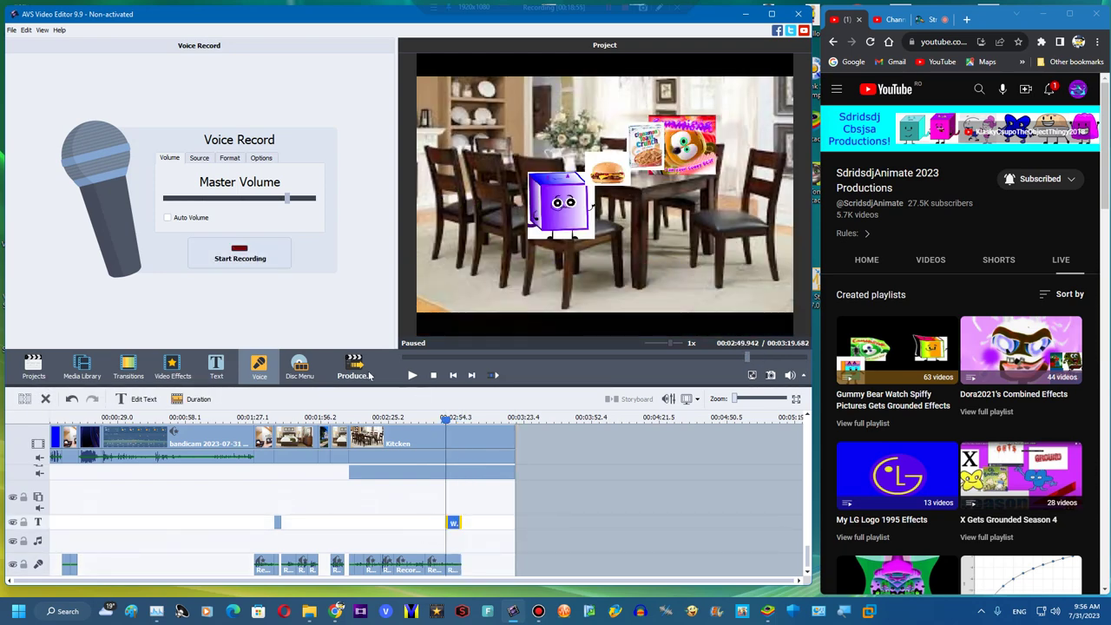
Apply the Pitch Shift effect with a rate of 90 to the new narration recording
{"action": "left_click", "coordinate": [413, 375]}
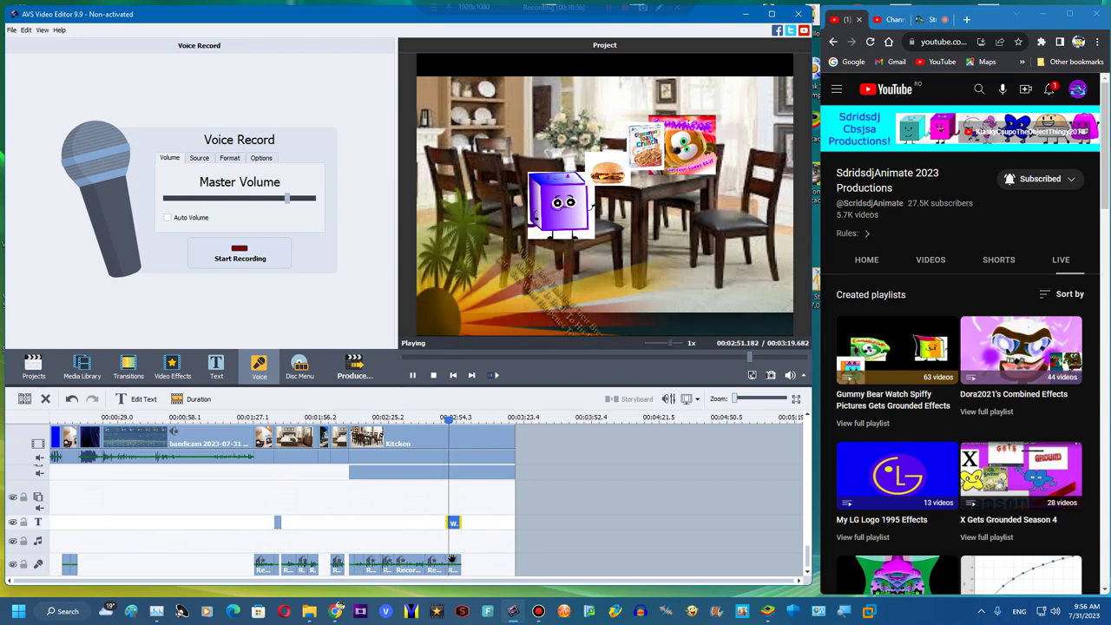
{"action": "left_click", "coordinate": [197, 400]}
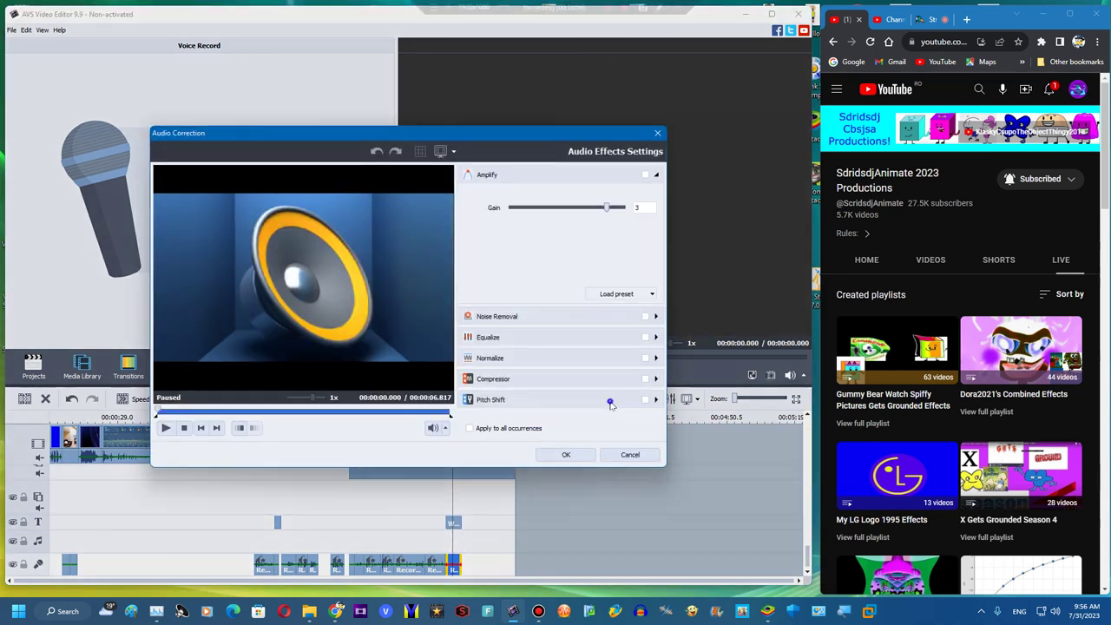
{"action": "left_click", "coordinate": [610, 396]}
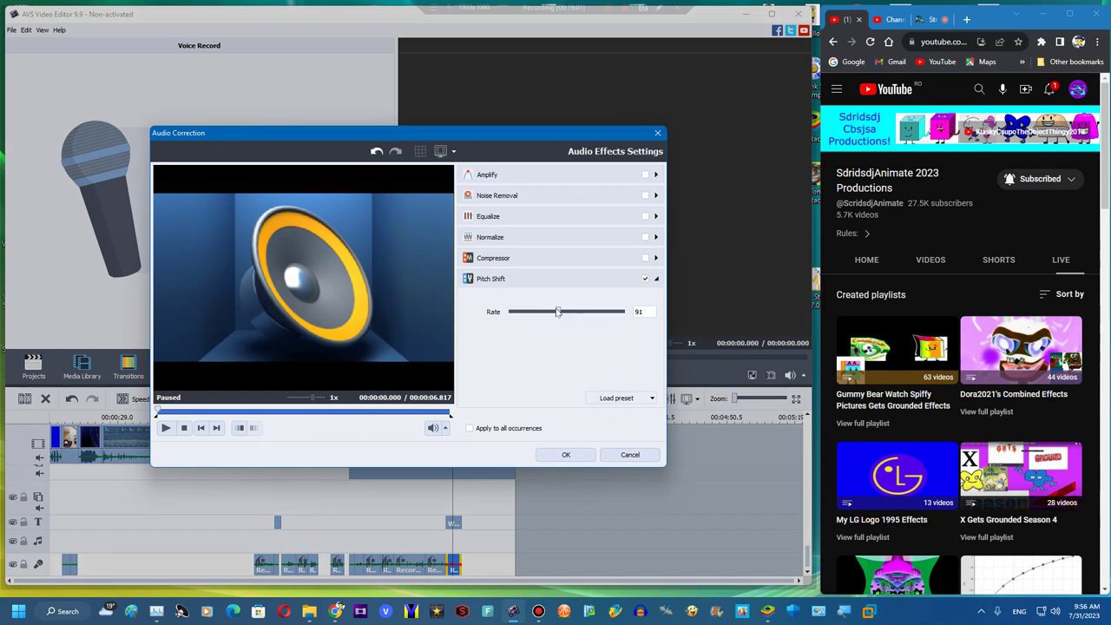
{"action": "left_click", "coordinate": [556, 454]}
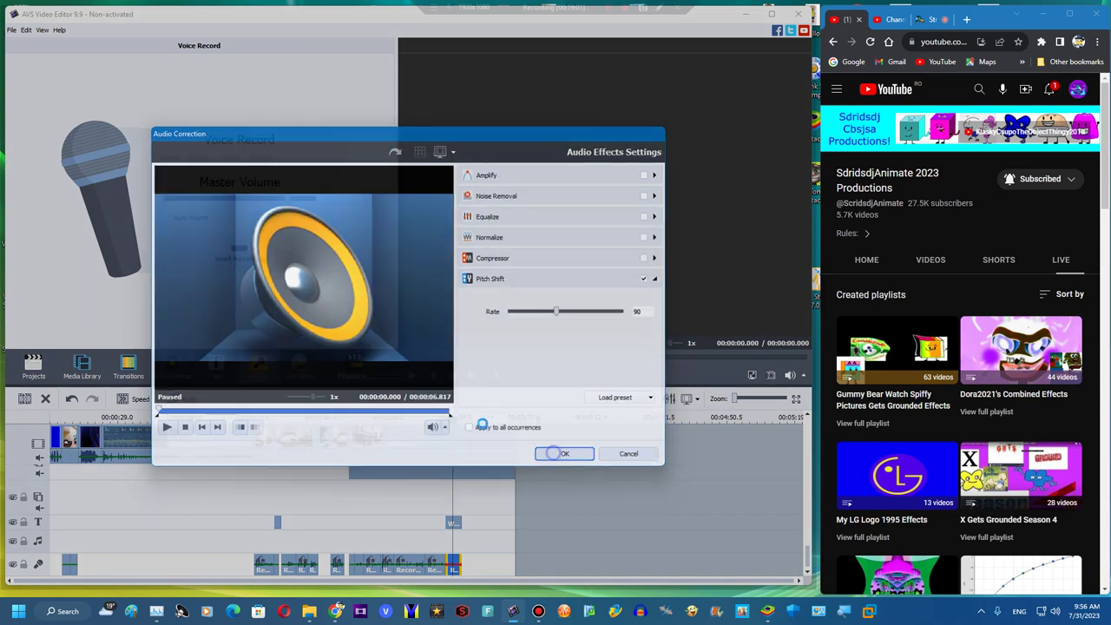
Split the Kitchen clip where the caption and narration end and delete the remaining part
{"action": "left_click", "coordinate": [462, 445]}
{"action": "left_click", "coordinate": [465, 448]}
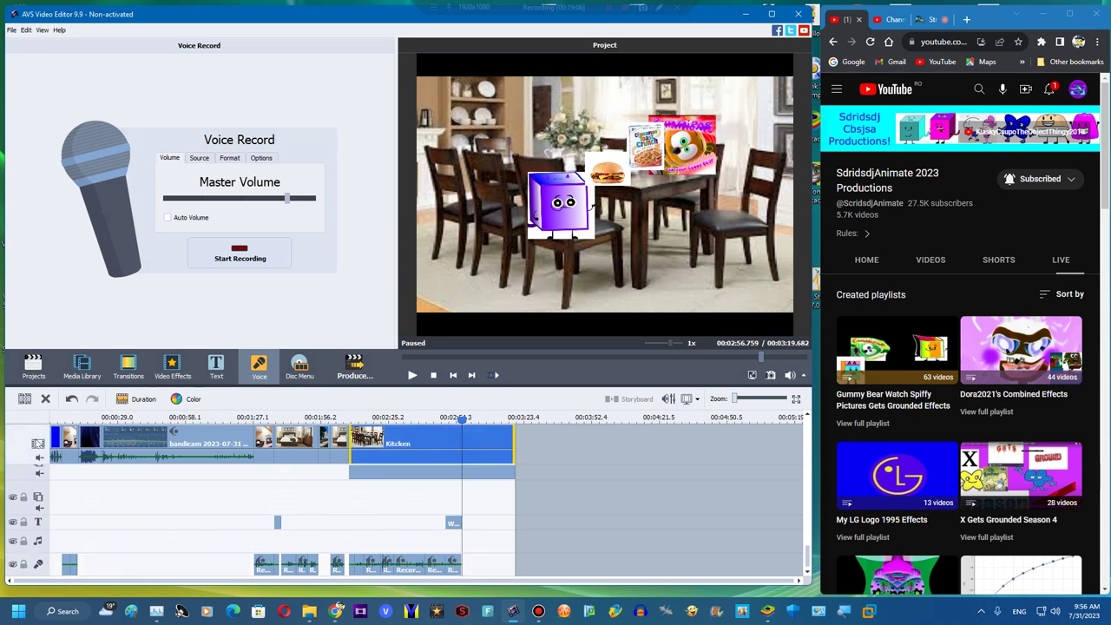
{"action": "left_click", "coordinate": [45, 399]}
{"action": "left_click", "coordinate": [81, 366]}
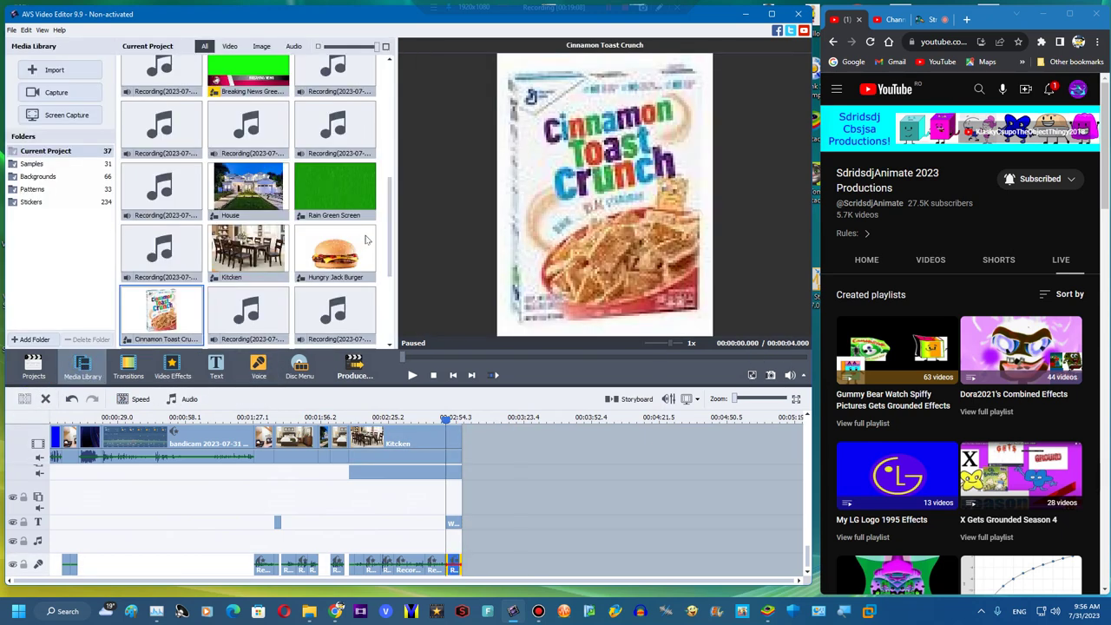
{"action": "left_click_drag", "start_coordinate": [388, 229], "coordinate": [388, 122]}
{"action": "left_click_drag", "start_coordinate": [162, 272], "coordinate": [469, 434]}
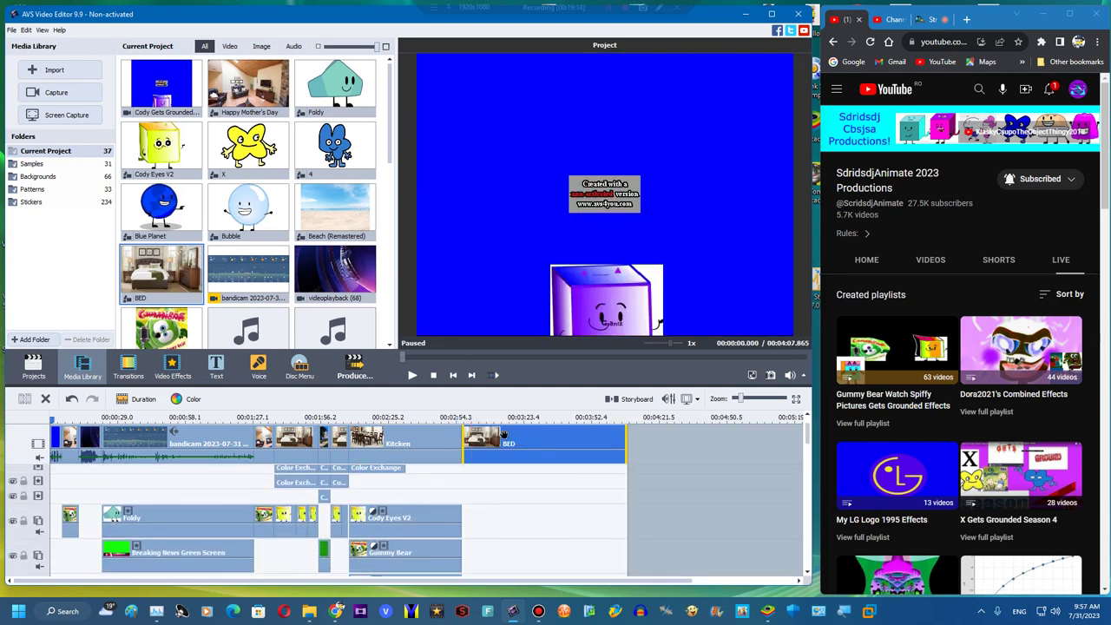
{"action": "left_click", "coordinate": [46, 398]}
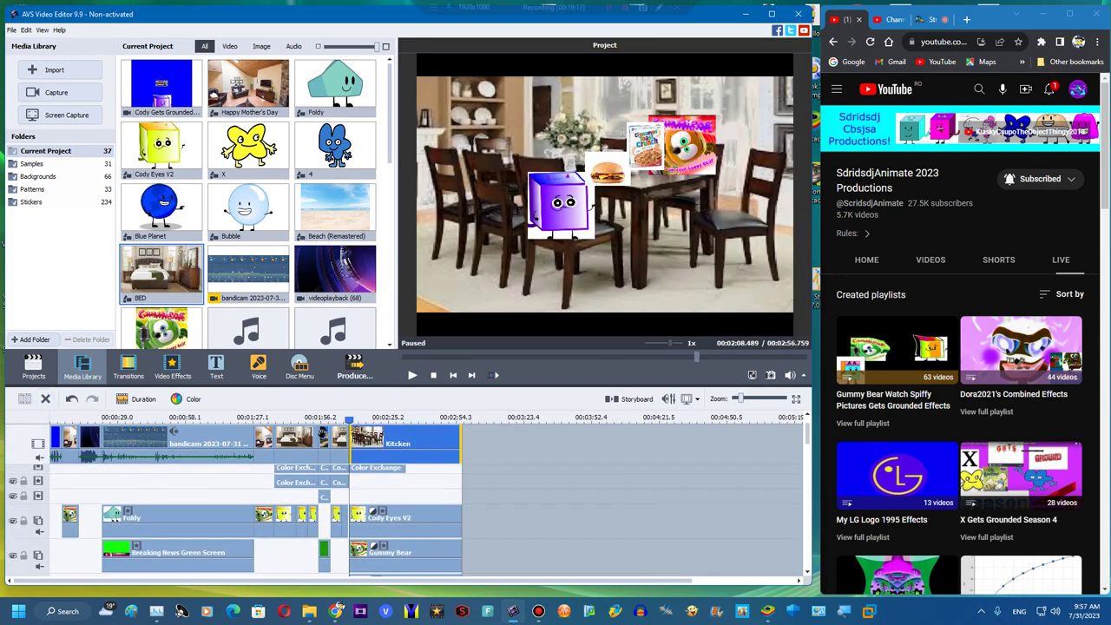
Duplicate the earlier bedroom clip, placing the copy after the Kitchen clip and stretching it to about 1:09 long
{"action": "right_click", "coordinate": [287, 437]}
{"action": "left_click", "coordinate": [323, 550]}
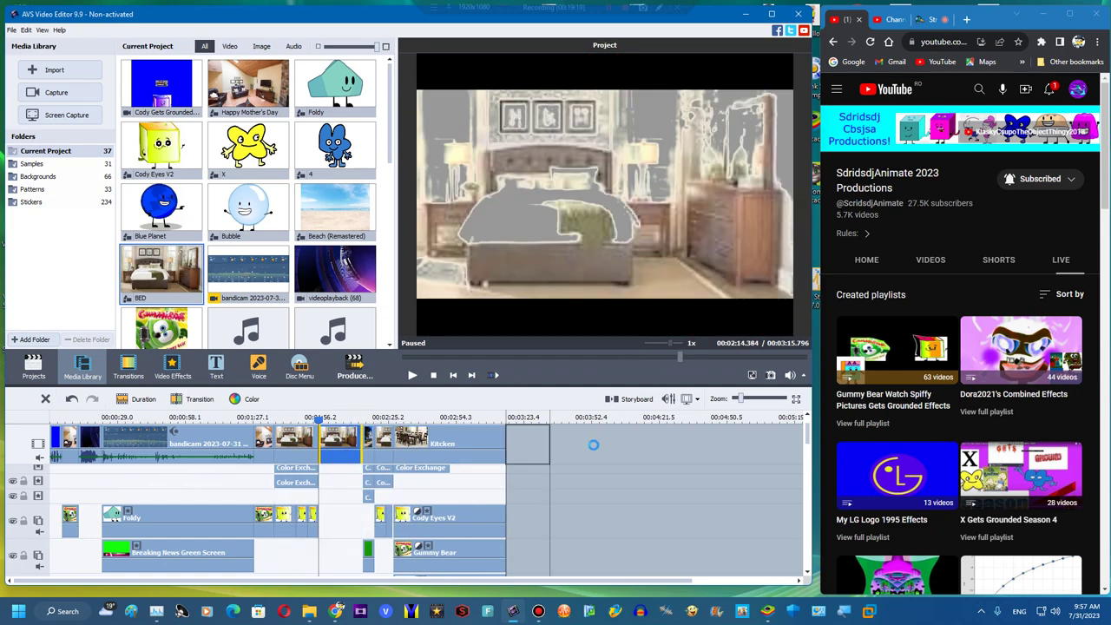
{"action": "left_click_drag", "start_coordinate": [506, 449], "coordinate": [623, 434]}
Duplicate the first bedroom scene's upper Color Exchange effect and fit the copy to the full length of the new BED clip
{"action": "right_click", "coordinate": [322, 468]}
{"action": "left_click", "coordinate": [305, 471]}
{"action": "right_click", "coordinate": [305, 472]}
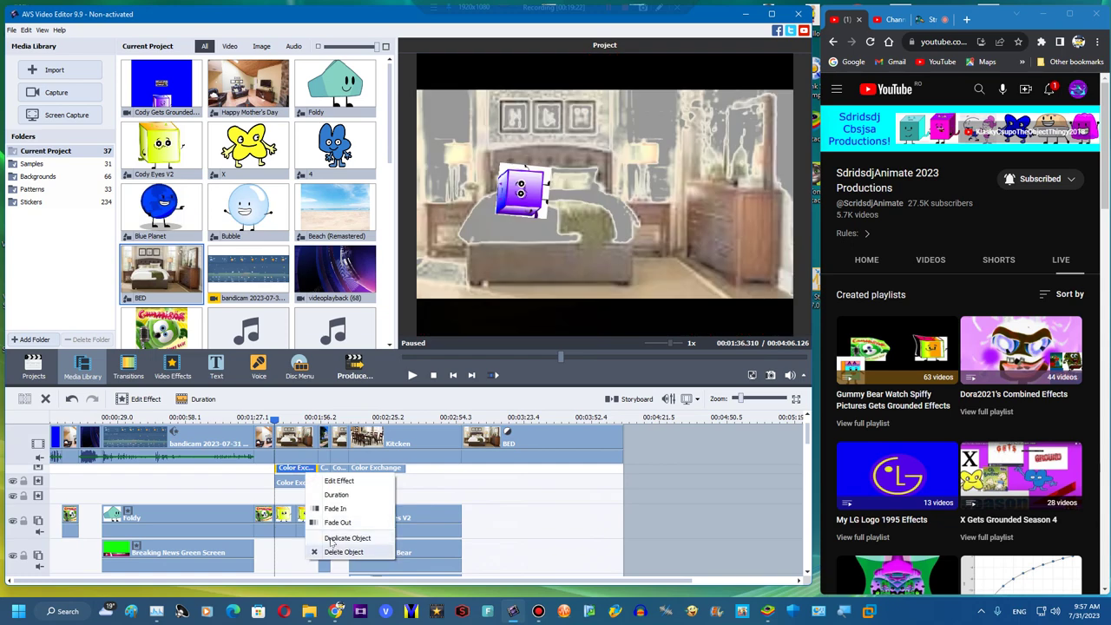
{"action": "left_click", "coordinate": [323, 539]}
{"action": "left_click_drag", "start_coordinate": [414, 471], "coordinate": [586, 466]}
{"action": "left_click_drag", "start_coordinate": [580, 468], "coordinate": [466, 450]}
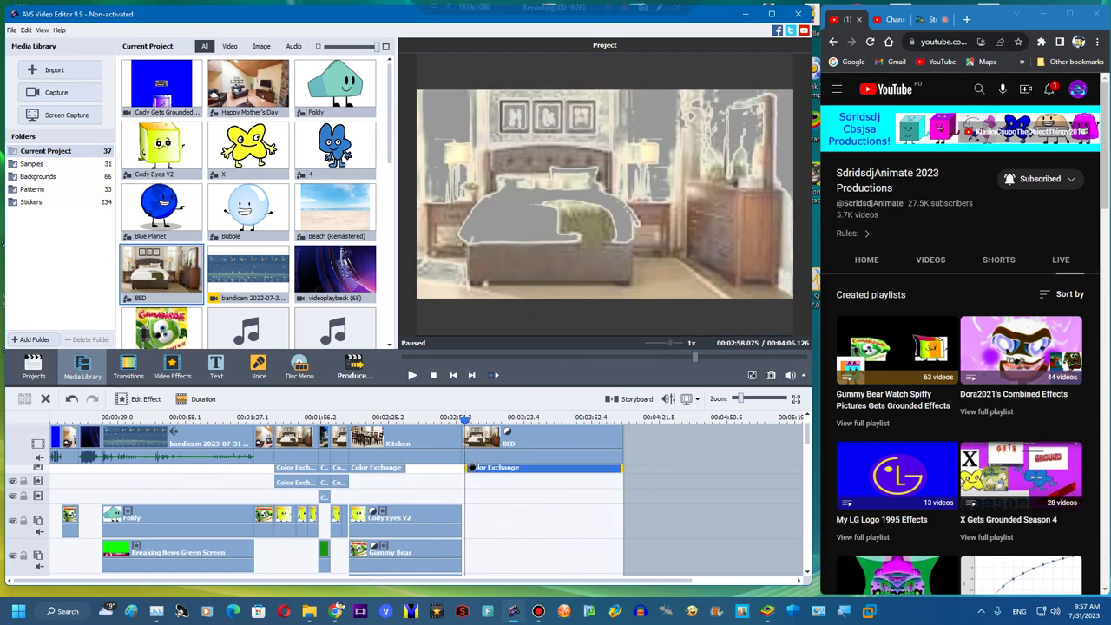
Duplicate the Color Exchange effect on the second effect row and fit the copy under the new BED clip
{"action": "right_click", "coordinate": [295, 483]}
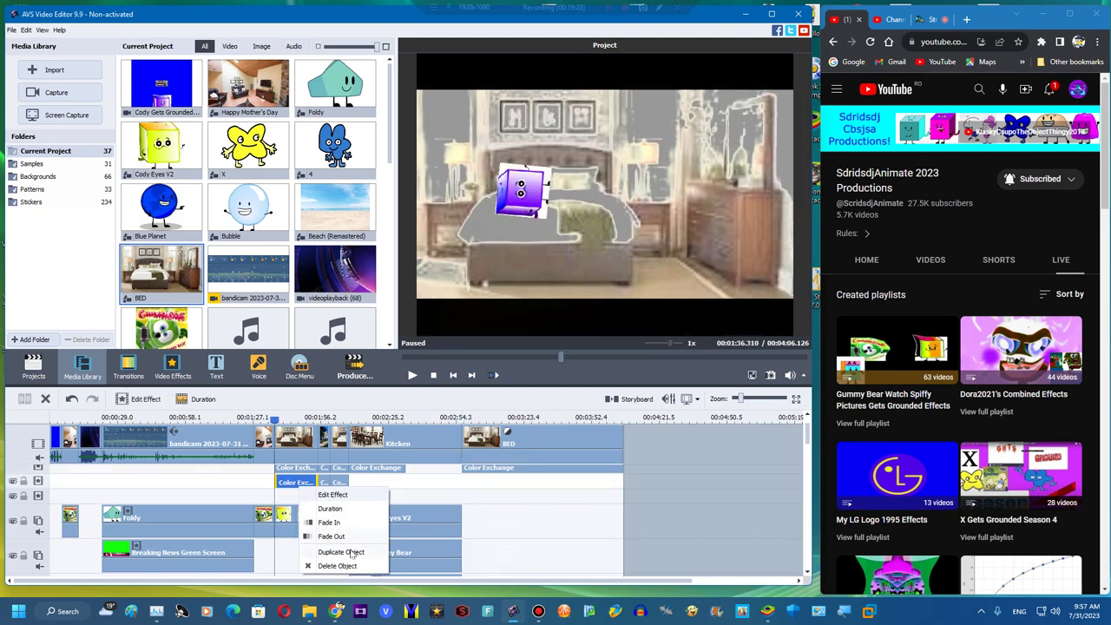
{"action": "left_click", "coordinate": [343, 551]}
{"action": "left_click_drag", "start_coordinate": [376, 482], "coordinate": [460, 481]}
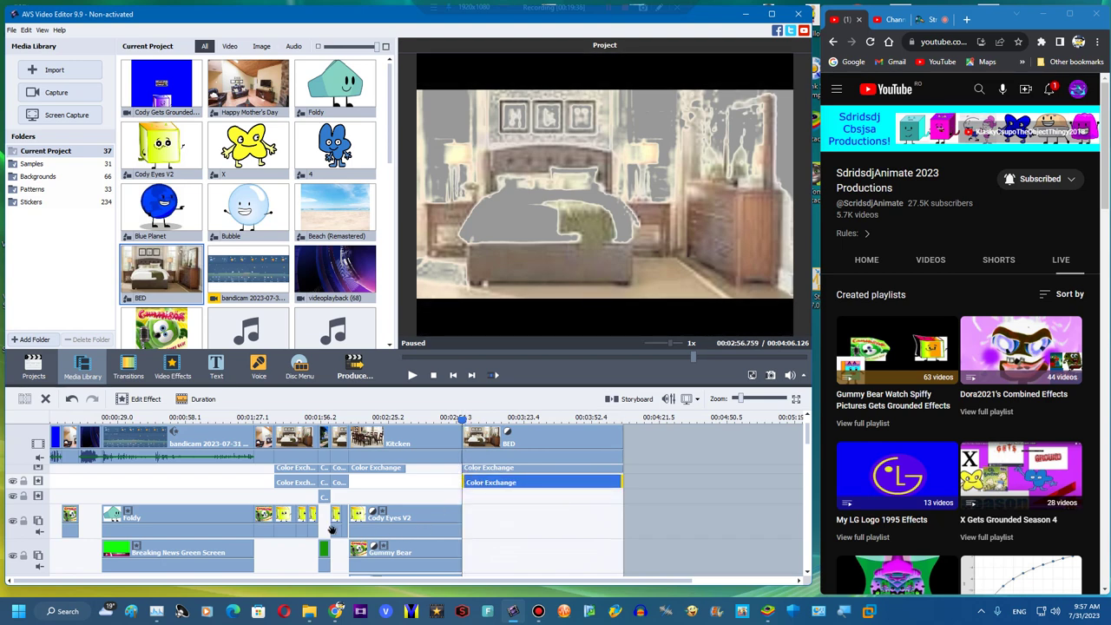
Duplicate the Cody Eyes V2 overlay from the kitchen scene and extend the copy to the end of the BED clip
{"action": "right_click", "coordinate": [397, 529]}
{"action": "left_click", "coordinate": [426, 509]}
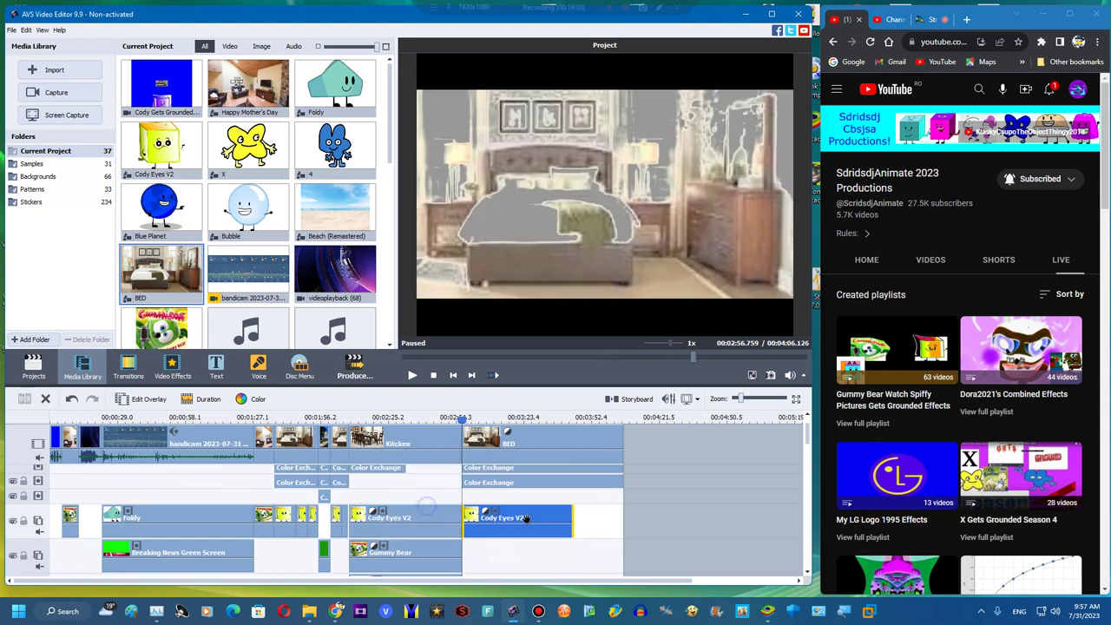
{"action": "left_click_drag", "start_coordinate": [516, 518], "coordinate": [622, 519]}
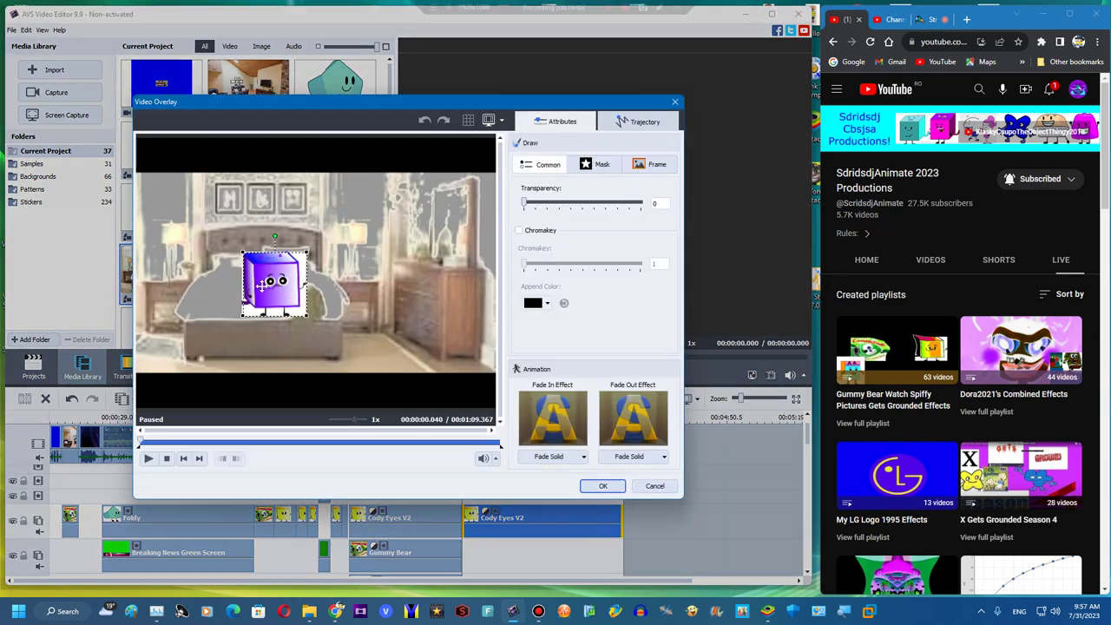
Move the cube character in the new overlay down to the floor in front of the bed
{"action": "left_click_drag", "start_coordinate": [273, 283], "coordinate": [260, 331]}
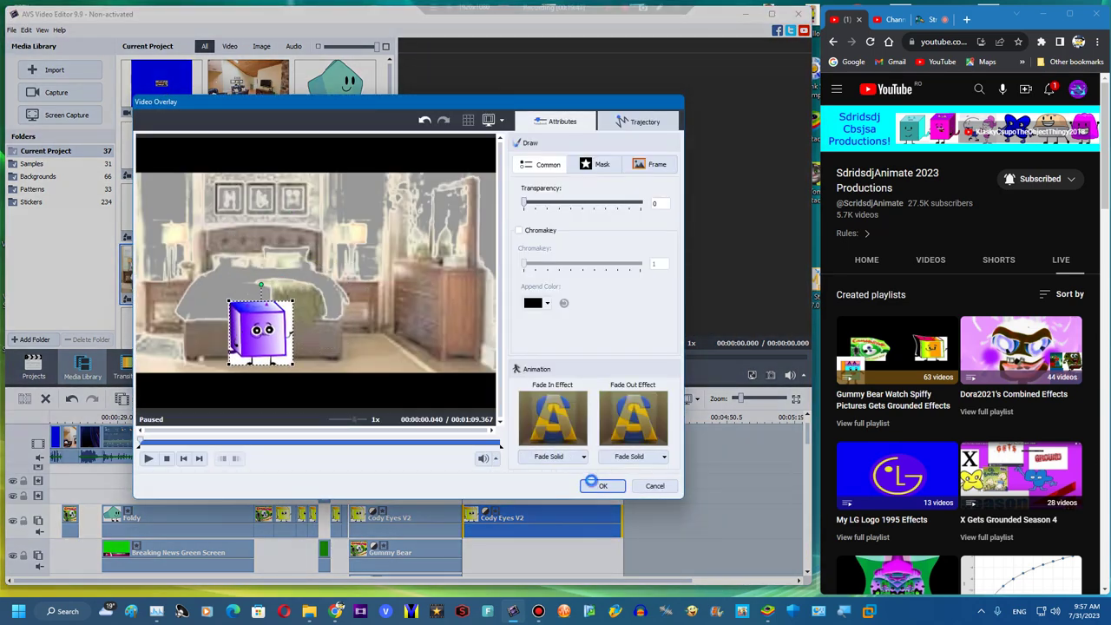
{"action": "left_click", "coordinate": [599, 485]}
Record a voice line from the start of the new BED clip and apply Pitch Shift to the recording
{"action": "left_click", "coordinate": [258, 365]}
{"action": "left_click", "coordinate": [226, 249]}
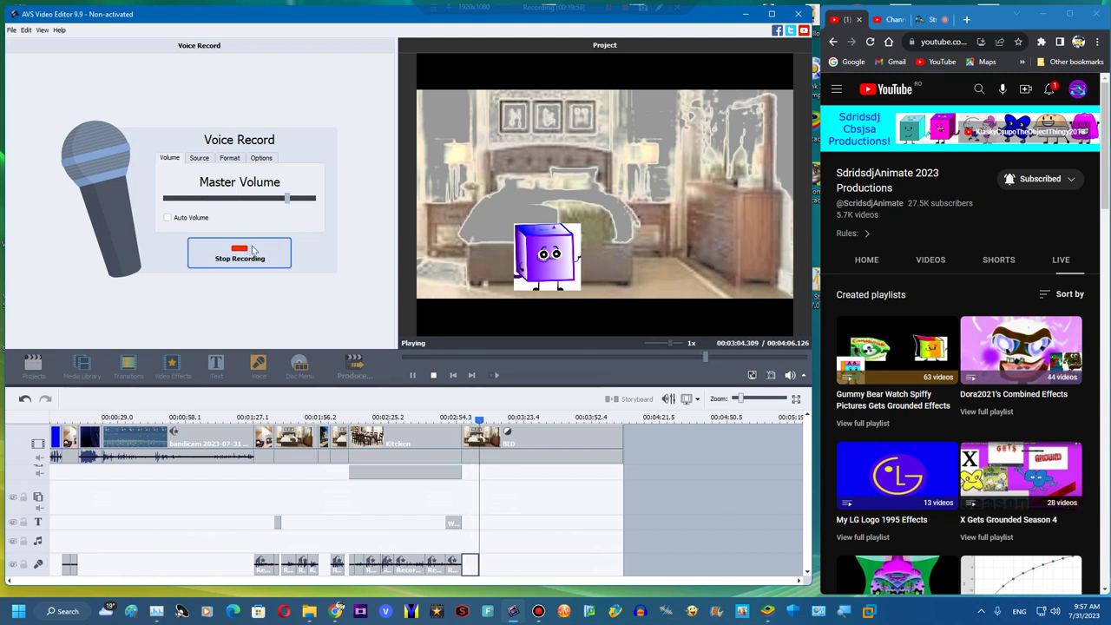
{"action": "left_click", "coordinate": [233, 259]}
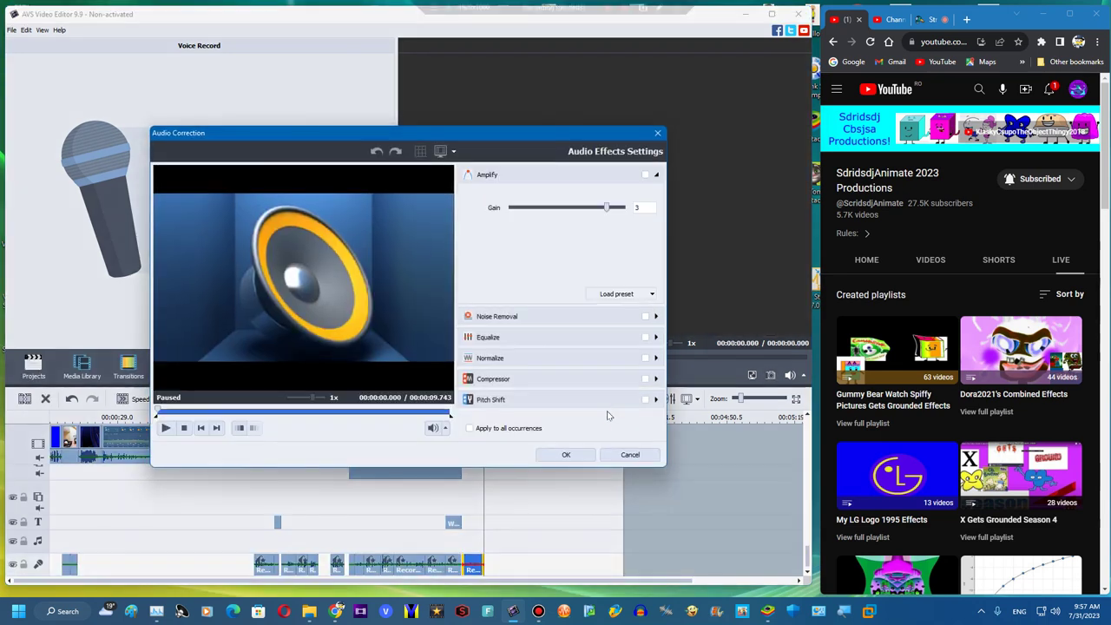
{"action": "left_click", "coordinate": [569, 395]}
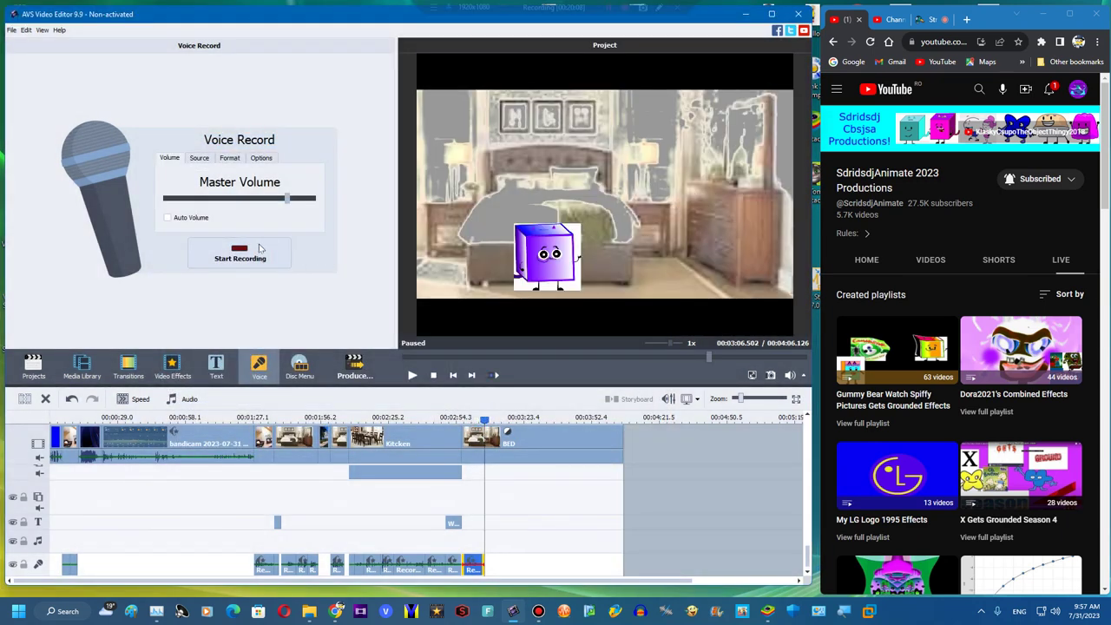
Record another voice line directly after the previous one and apply Pitch Shift to it at a rate of about 76
{"action": "left_click", "coordinate": [252, 247]}
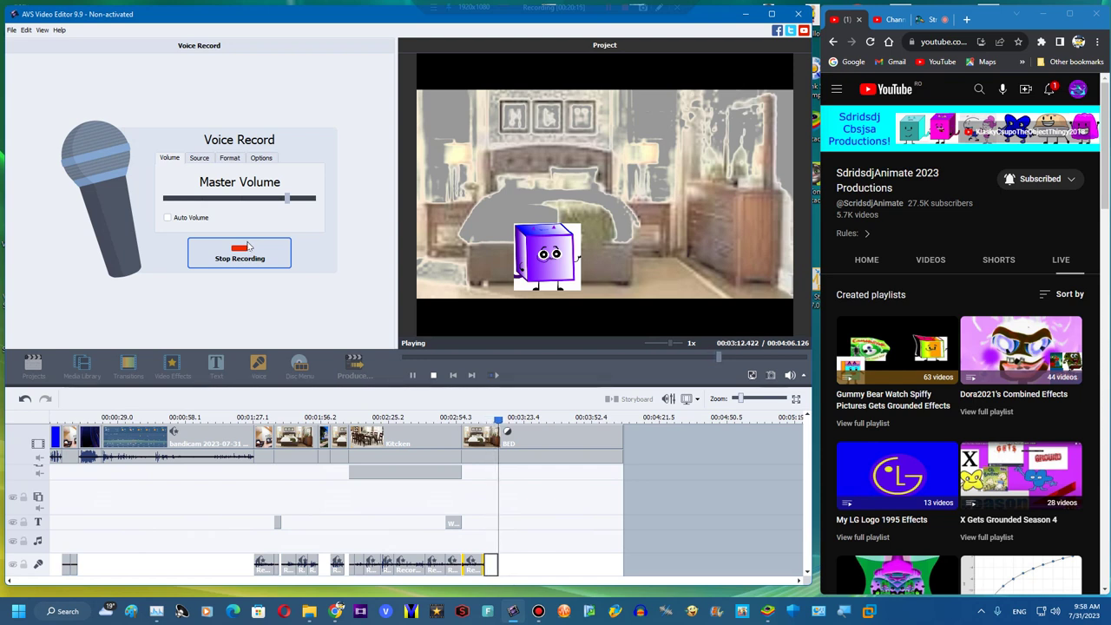
{"action": "left_click", "coordinate": [247, 249]}
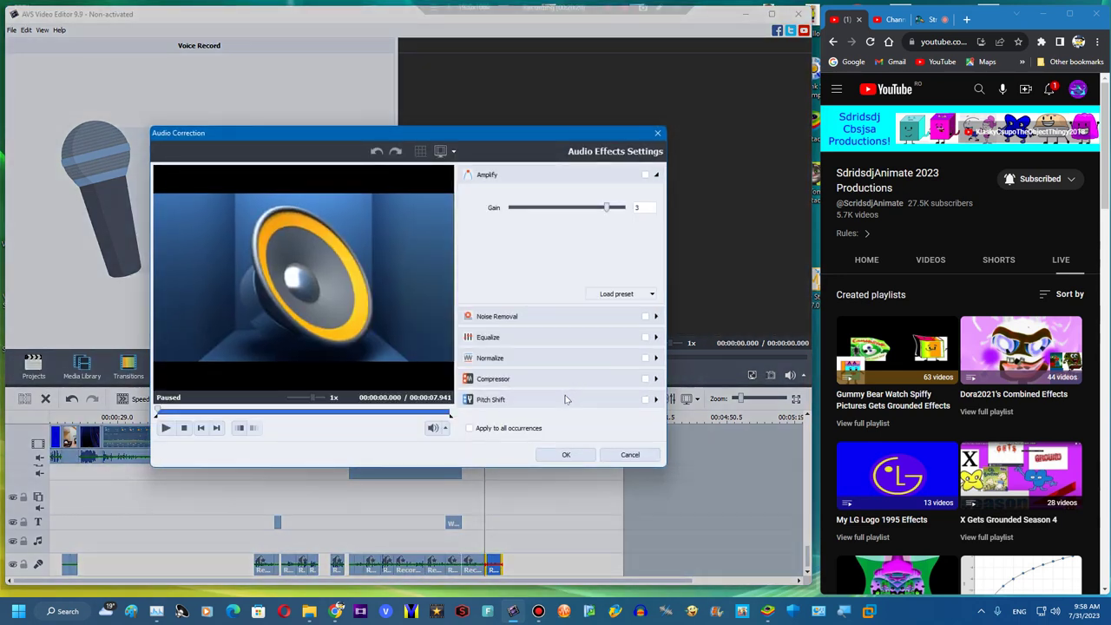
{"action": "left_click", "coordinate": [566, 395]}
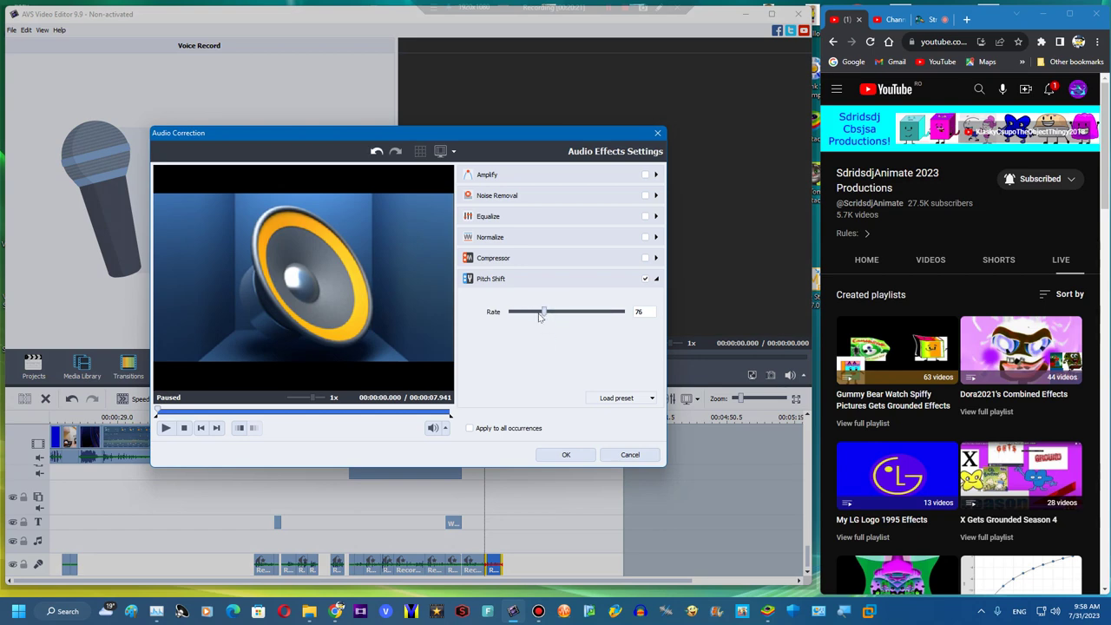
{"action": "left_click", "coordinate": [560, 455]}
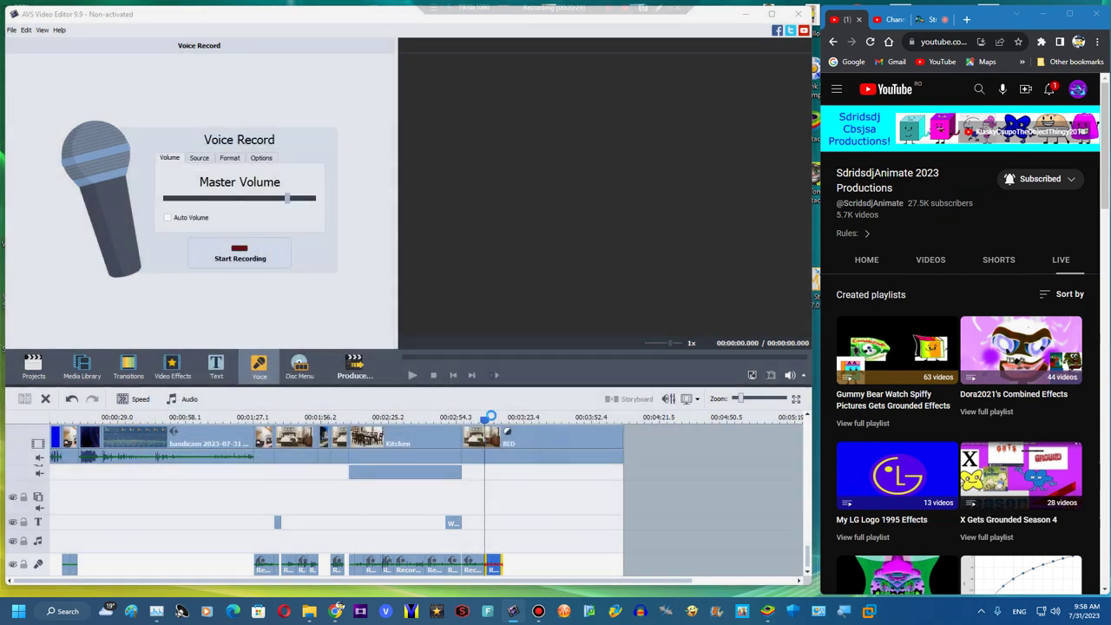
{"action": "left_click", "coordinate": [476, 418]}
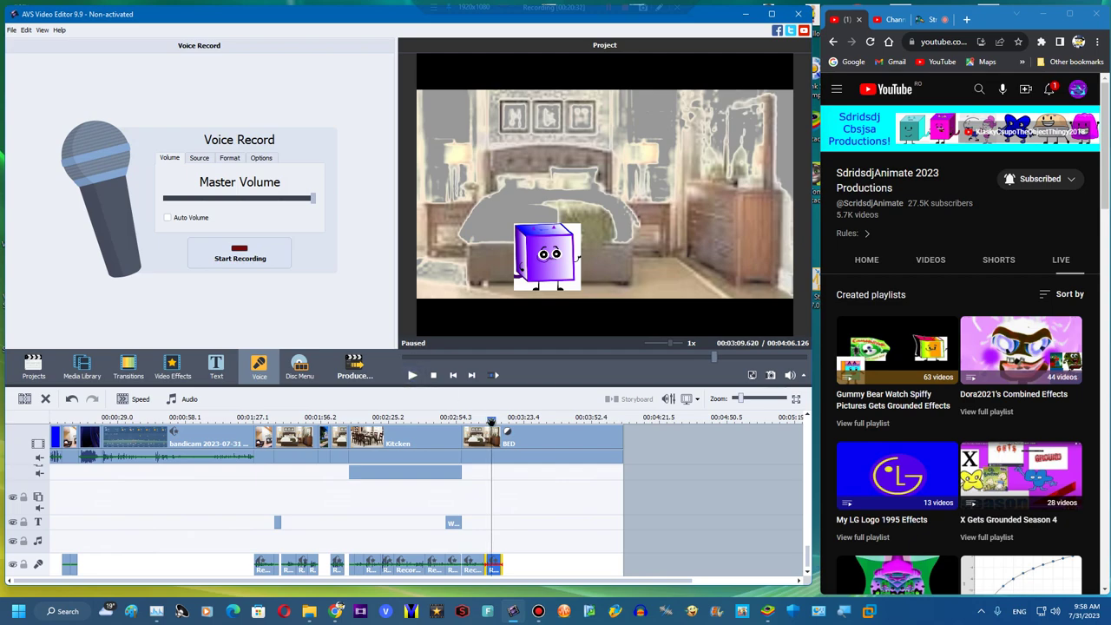
Show the project's media library, then switch to the Pictures folder in File Explorer and jump to files starting with I
{"action": "left_click", "coordinate": [82, 366]}
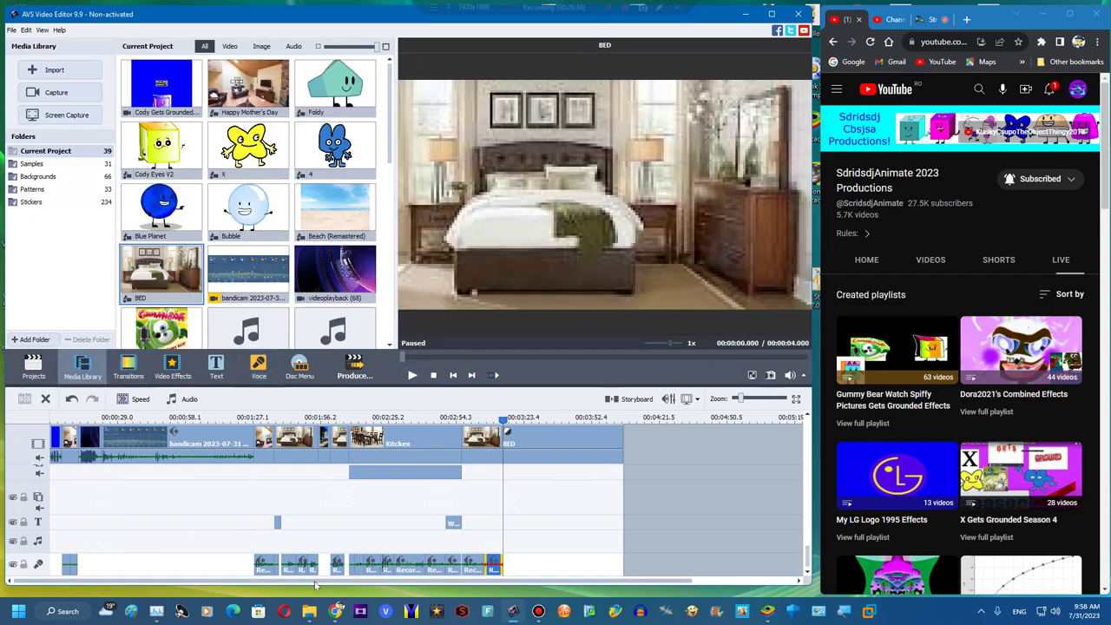
{"action": "mouse_move", "coordinate": [309, 611]}
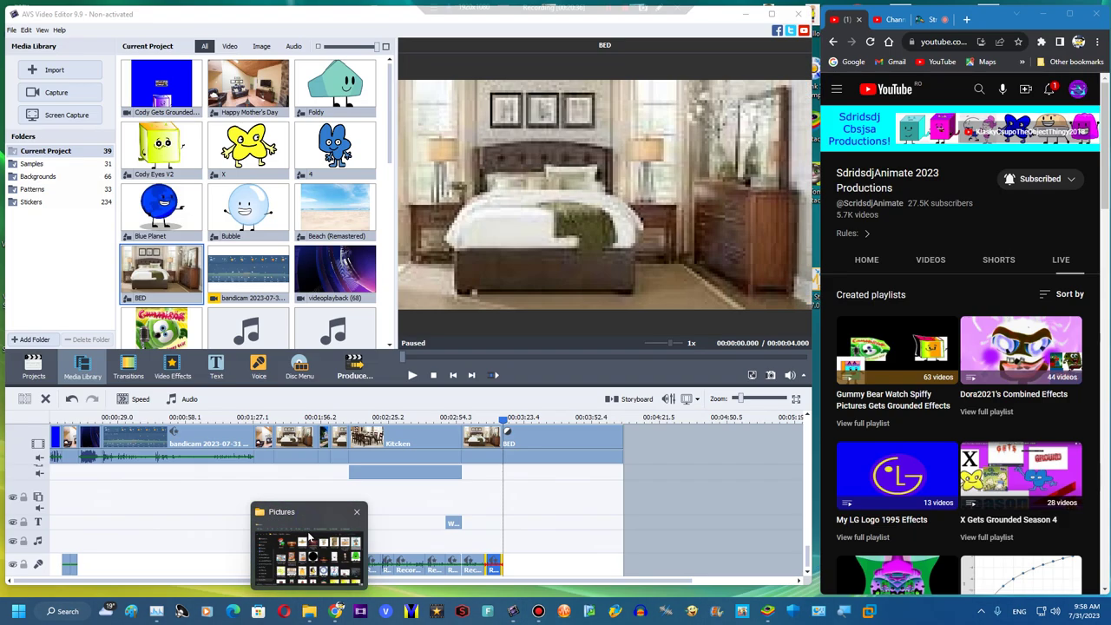
{"action": "left_click", "coordinate": [337, 547]}
{"action": "left_click", "coordinate": [454, 379]}
{"action": "key", "text": "i"}
Switch to Chrome, maximize its window and load google.com in a new tab
{"action": "left_click", "coordinate": [1073, 13]}
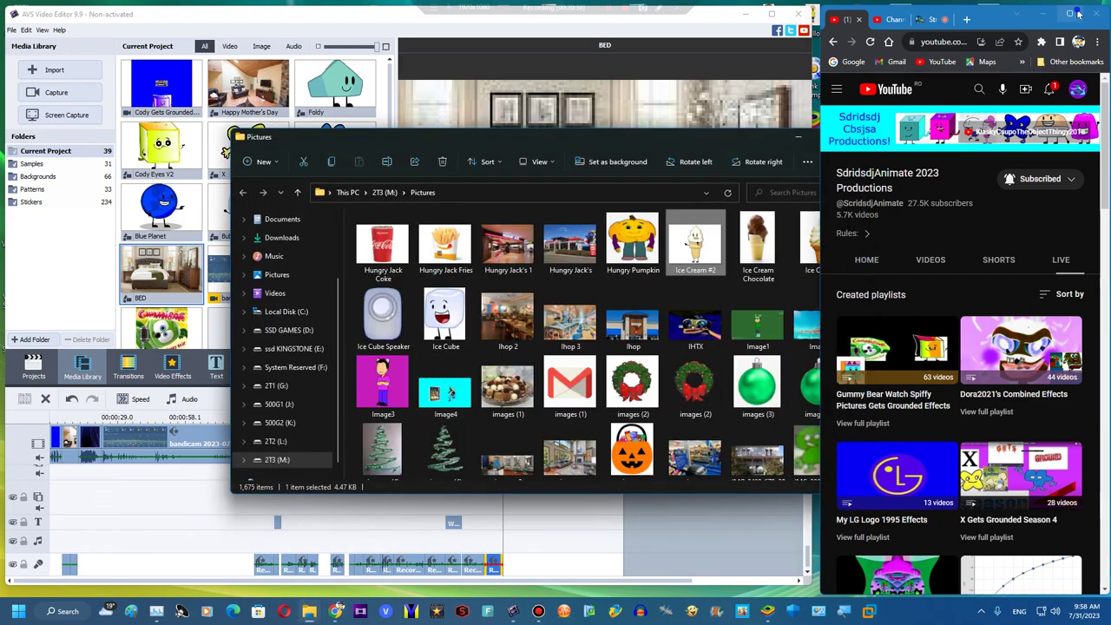
{"action": "left_click", "coordinate": [431, 12]}
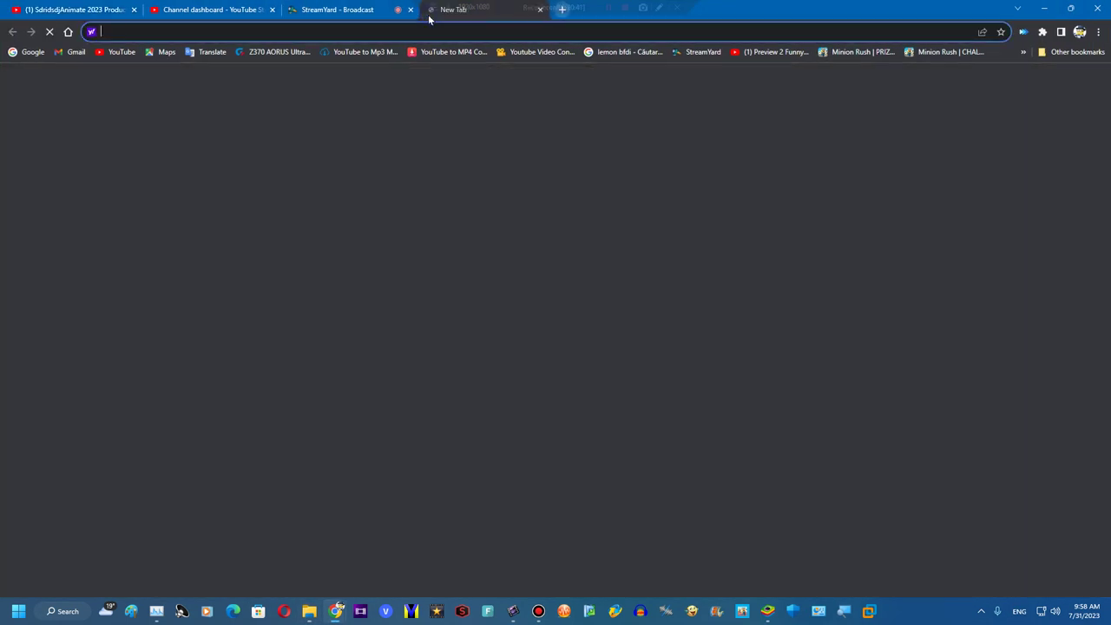
{"action": "type", "text": "google.com"}
{"action": "key", "text": "Return"}
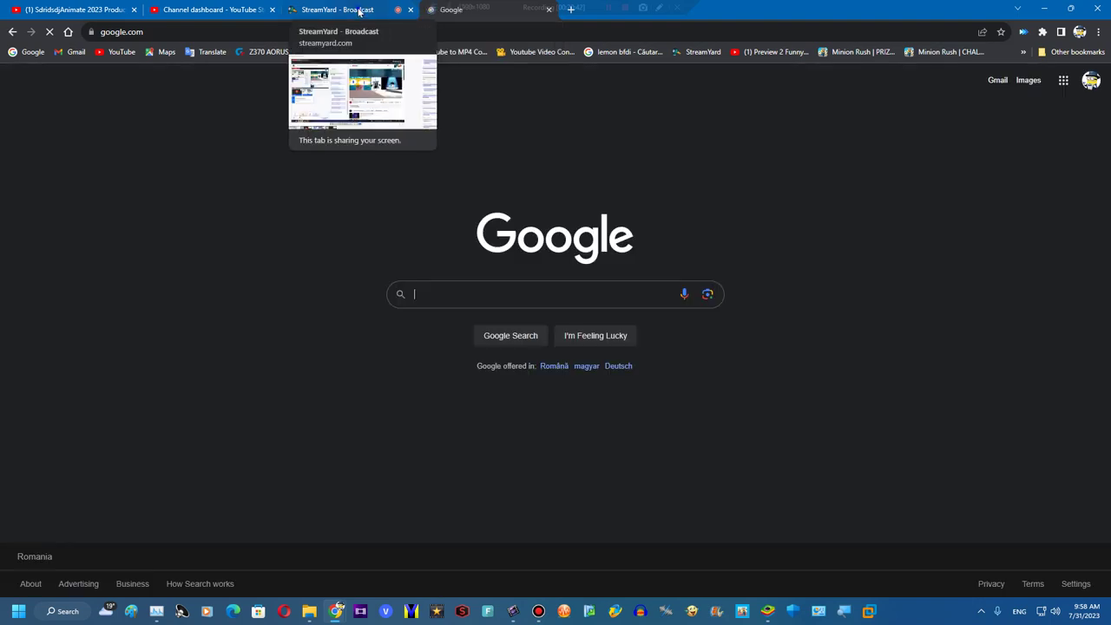
Follow the newest YouTube post link in the StreamYard private chat and download The Ultimate Assets Of Klasky Csupo zip from MediaFire
{"action": "left_click", "coordinate": [339, 9]}
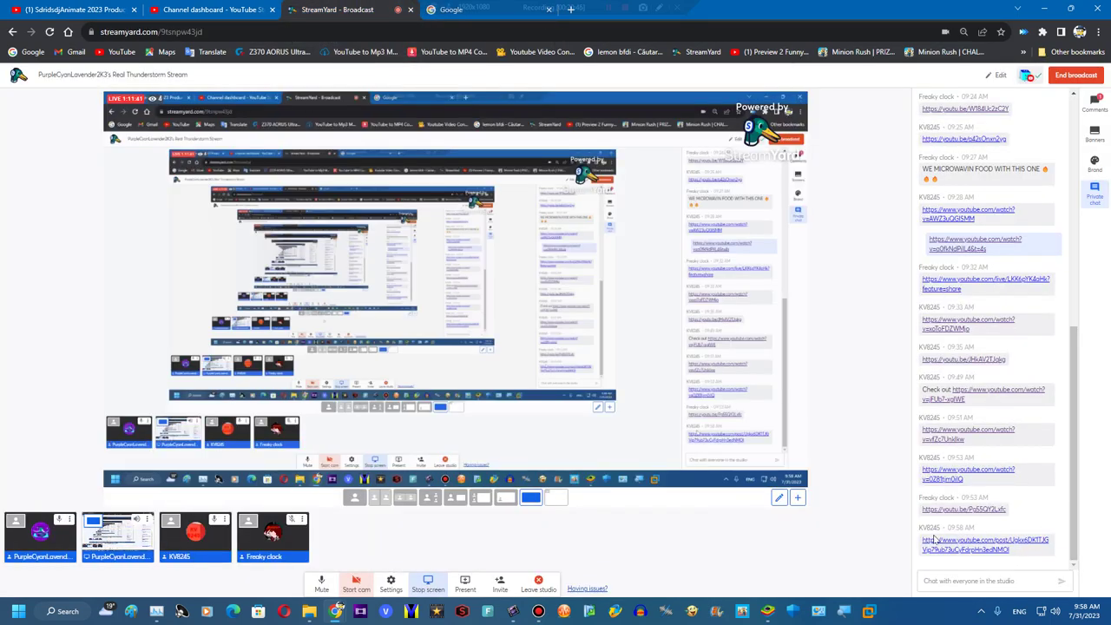
{"action": "left_click", "coordinate": [934, 540]}
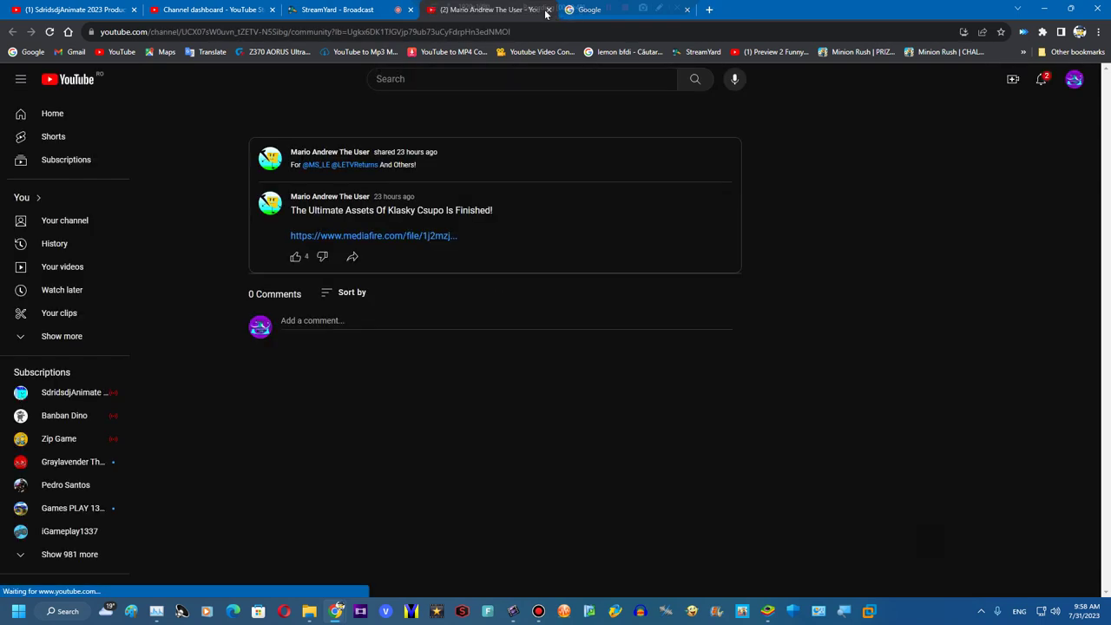
{"action": "left_click", "coordinate": [439, 240]}
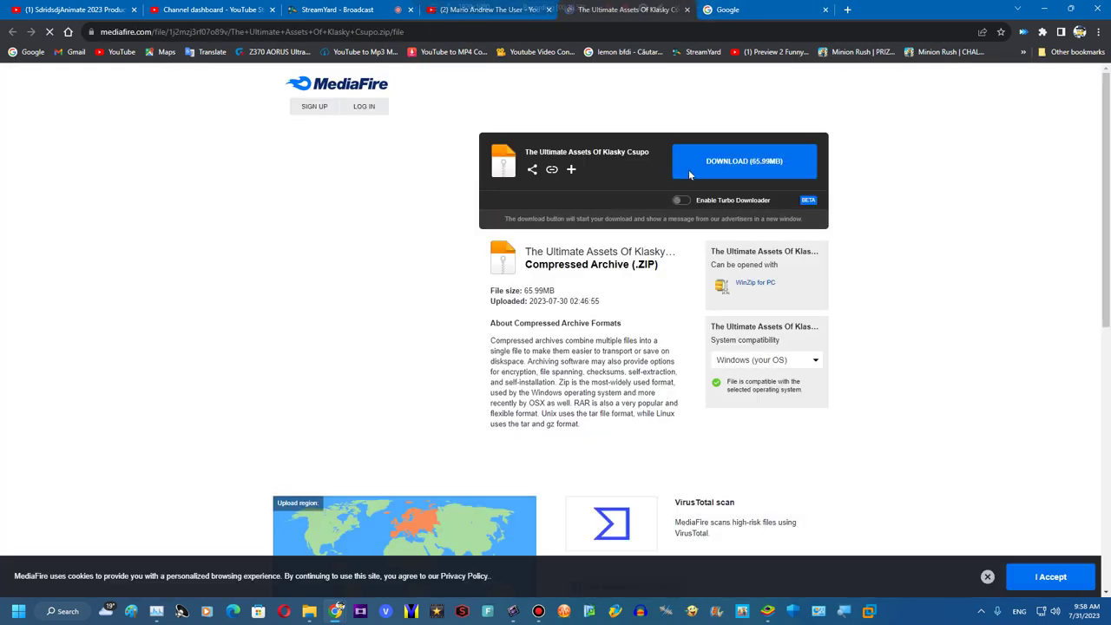
{"action": "left_click", "coordinate": [692, 169]}
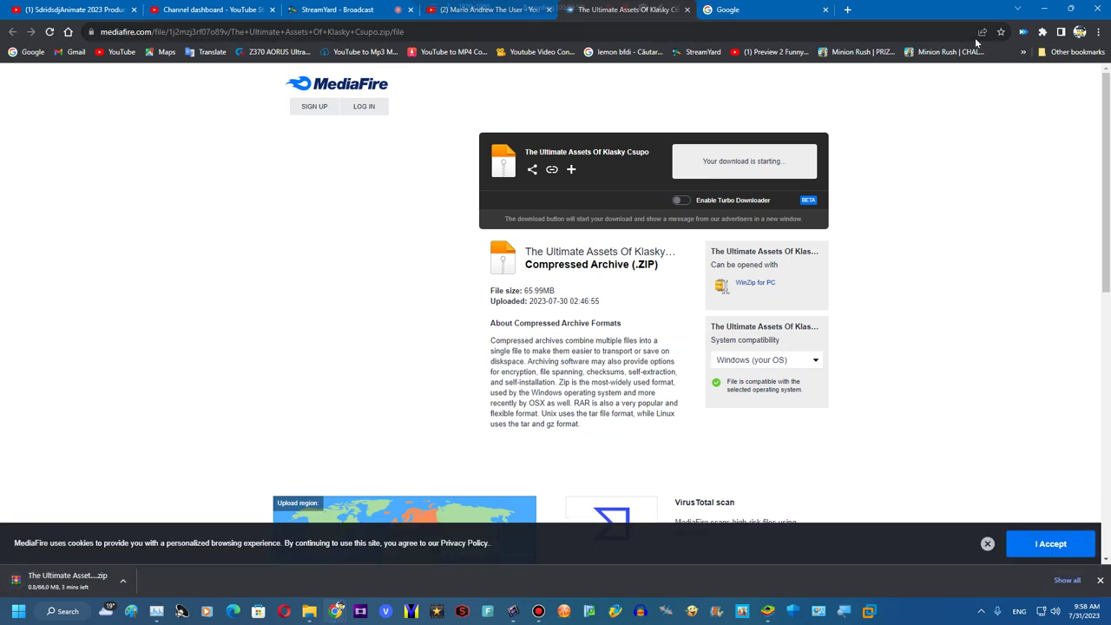
Bookmark the MediaFire download page, then close it and the YouTube community post
{"action": "left_click", "coordinate": [1001, 31]}
{"action": "left_click", "coordinate": [930, 136]}
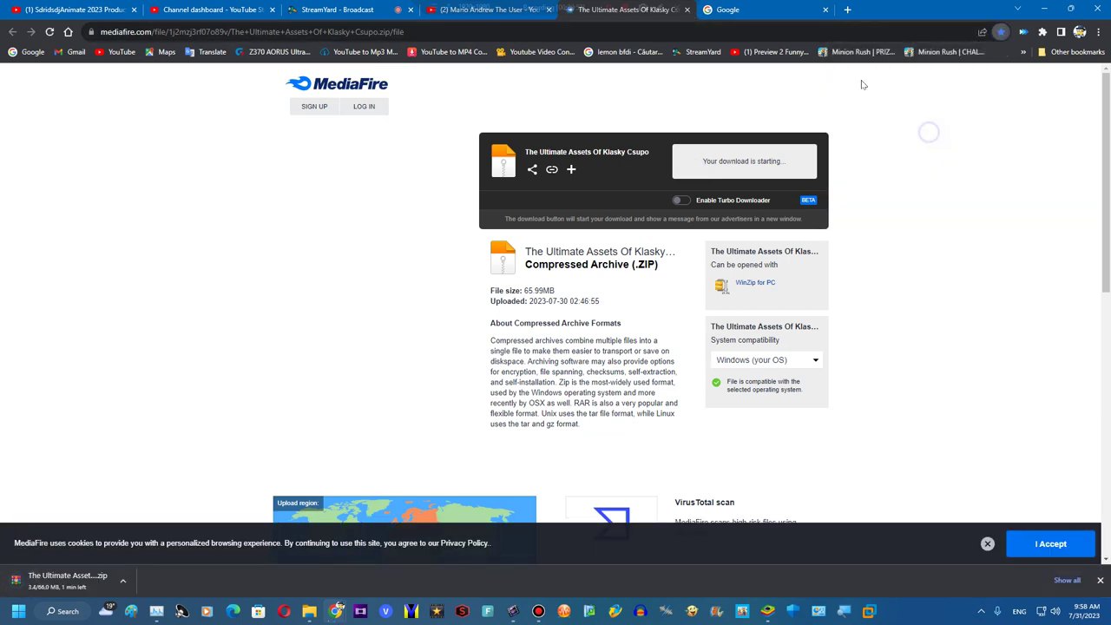
{"action": "left_click", "coordinate": [687, 10]}
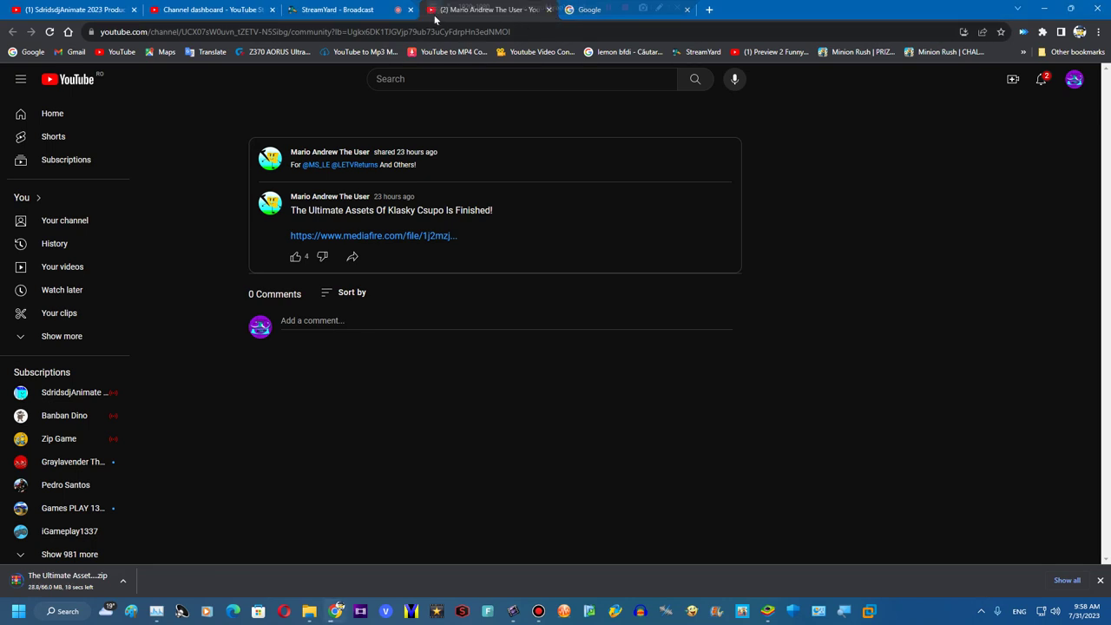
{"action": "left_click_drag", "start_coordinate": [434, 16], "coordinate": [361, 4]}
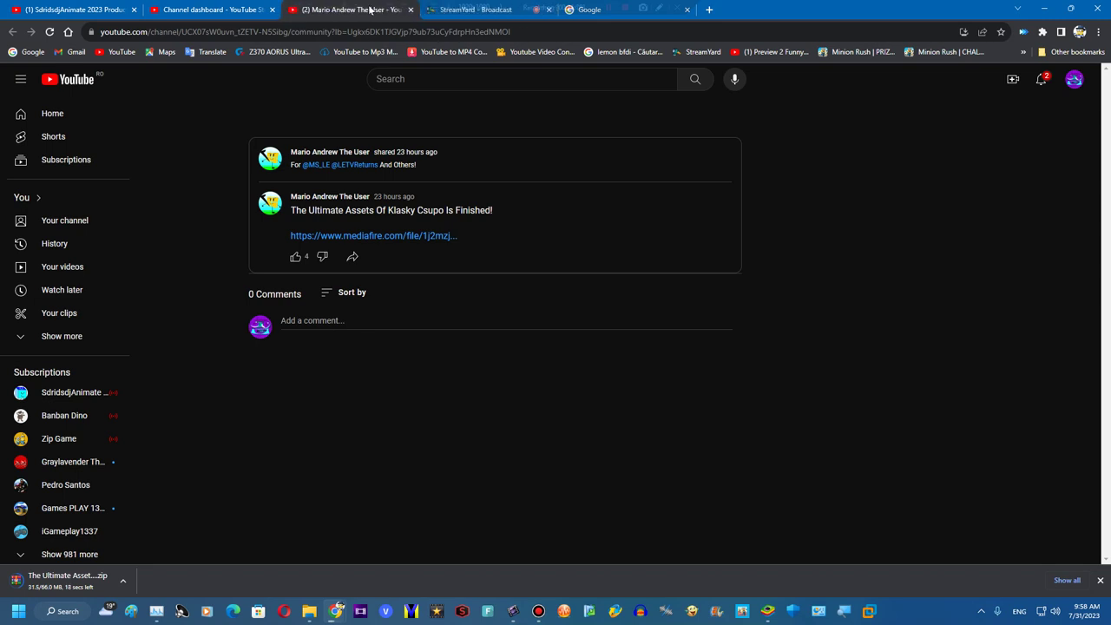
{"action": "middle_click", "coordinate": [371, 9]}
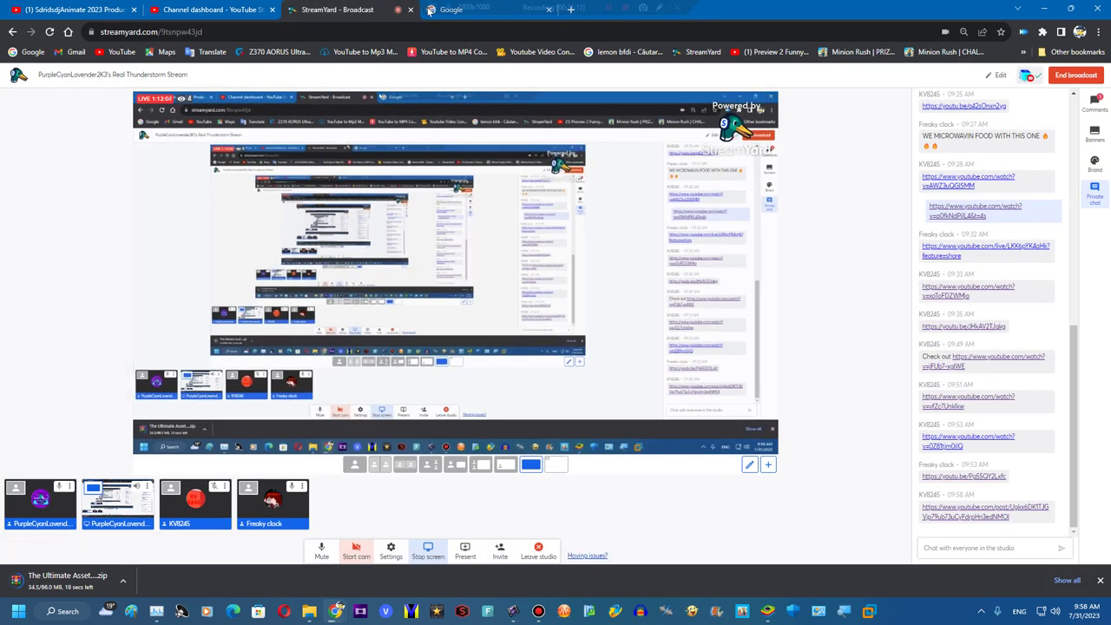
Search Google Images for "iphone 8 plus" and preview the silver iPhone 8 Plus 64GB front image from alloallo.com
{"action": "left_click", "coordinate": [447, 19]}
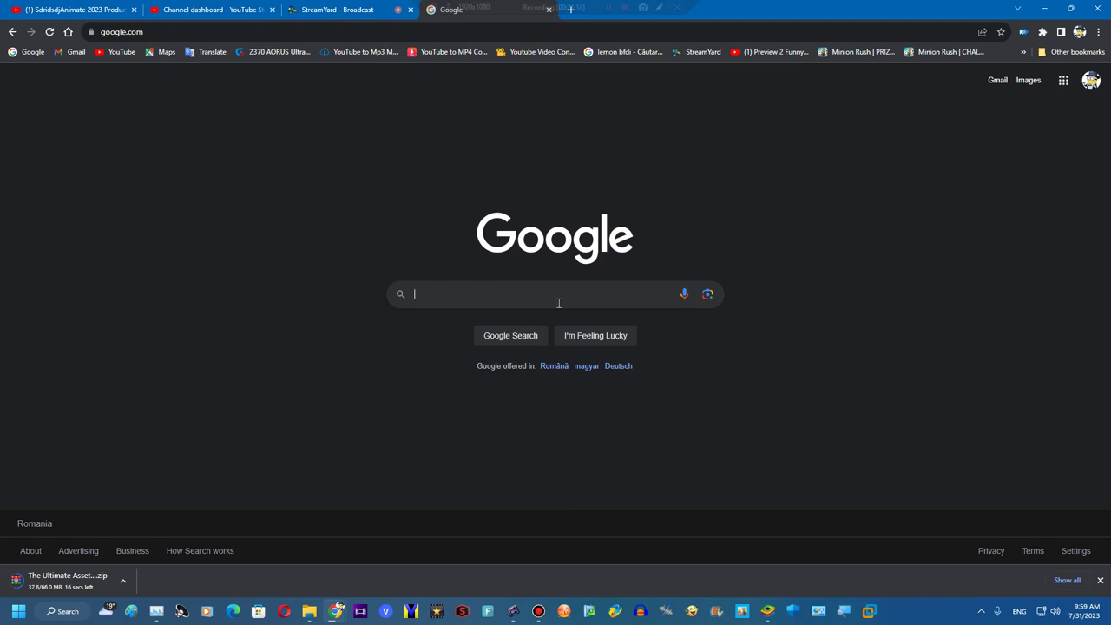
{"action": "type", "text": "iphone "}
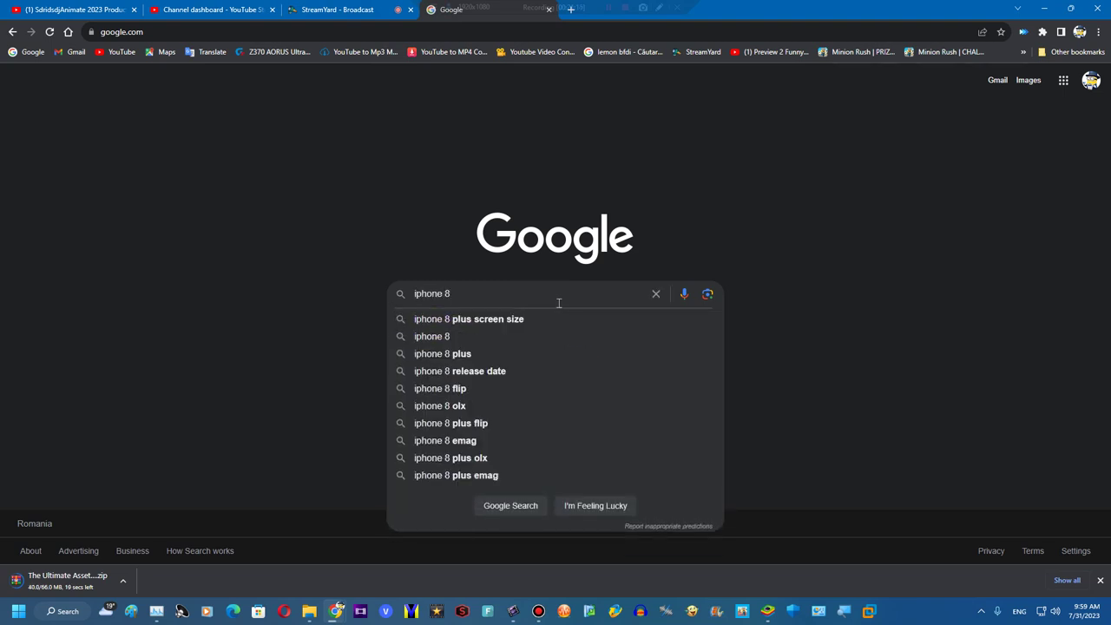
{"action": "type", "text": "8 plus"}
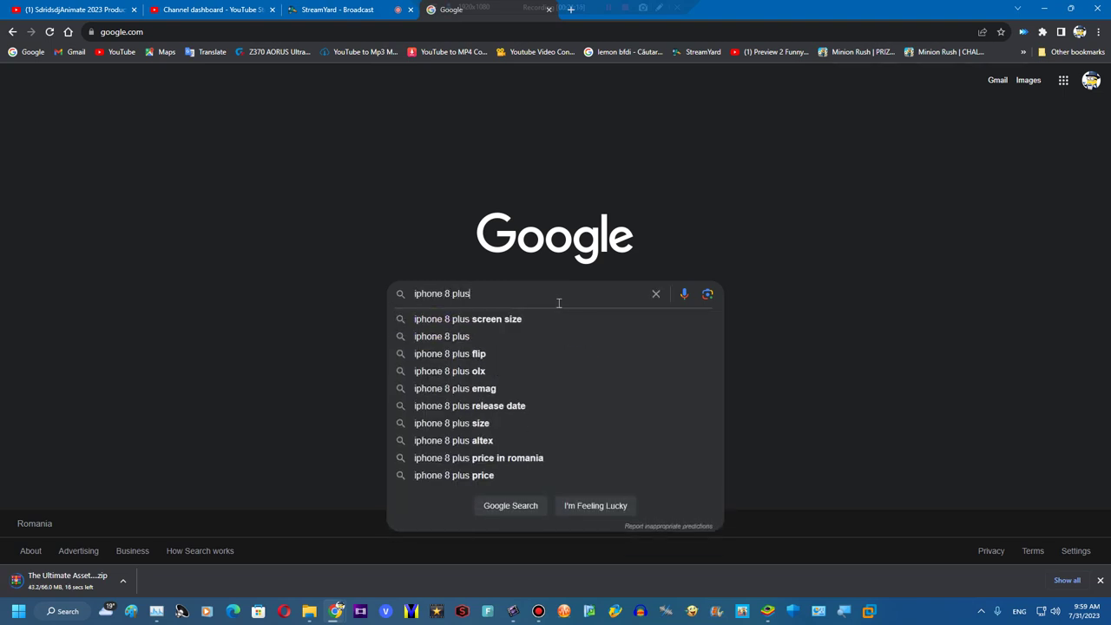
{"action": "key", "text": "Return"}
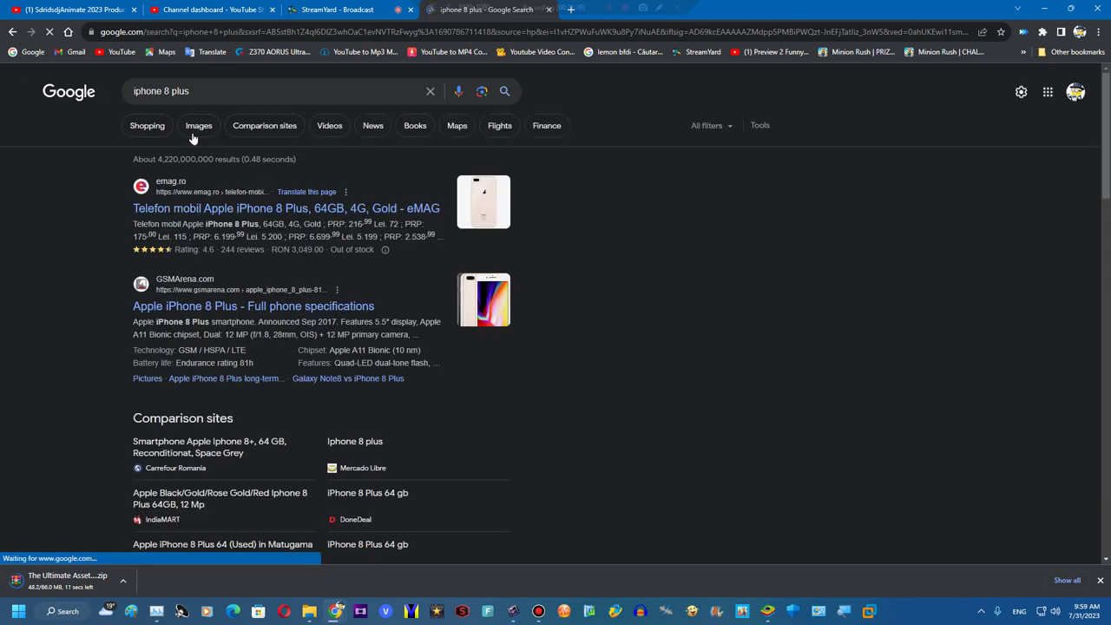
{"action": "left_click", "coordinate": [146, 123]}
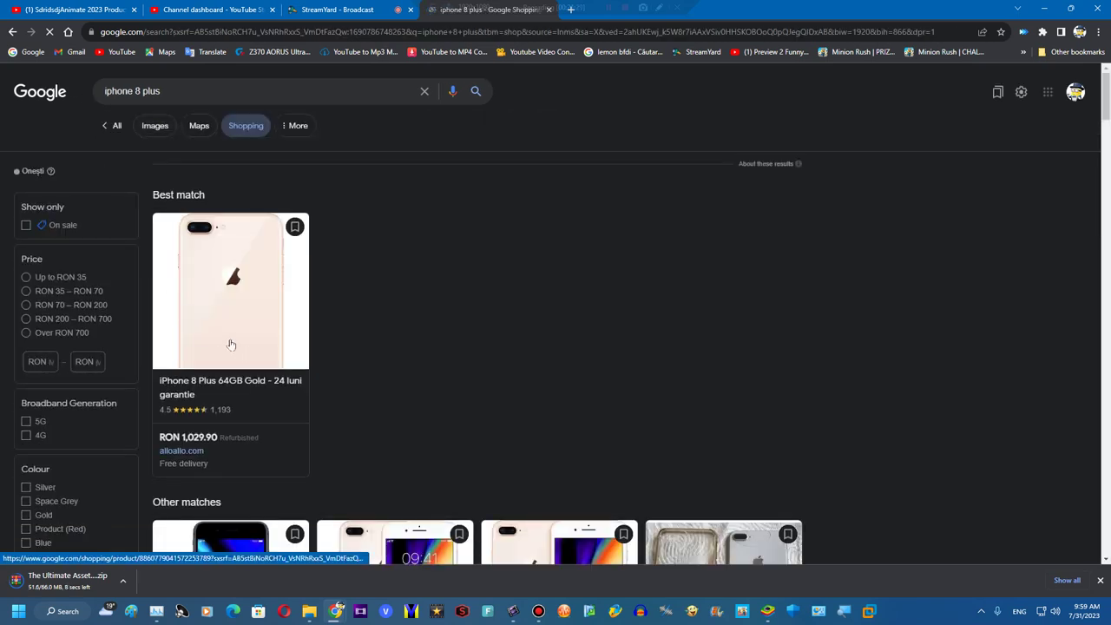
{"action": "left_click", "coordinate": [156, 138]}
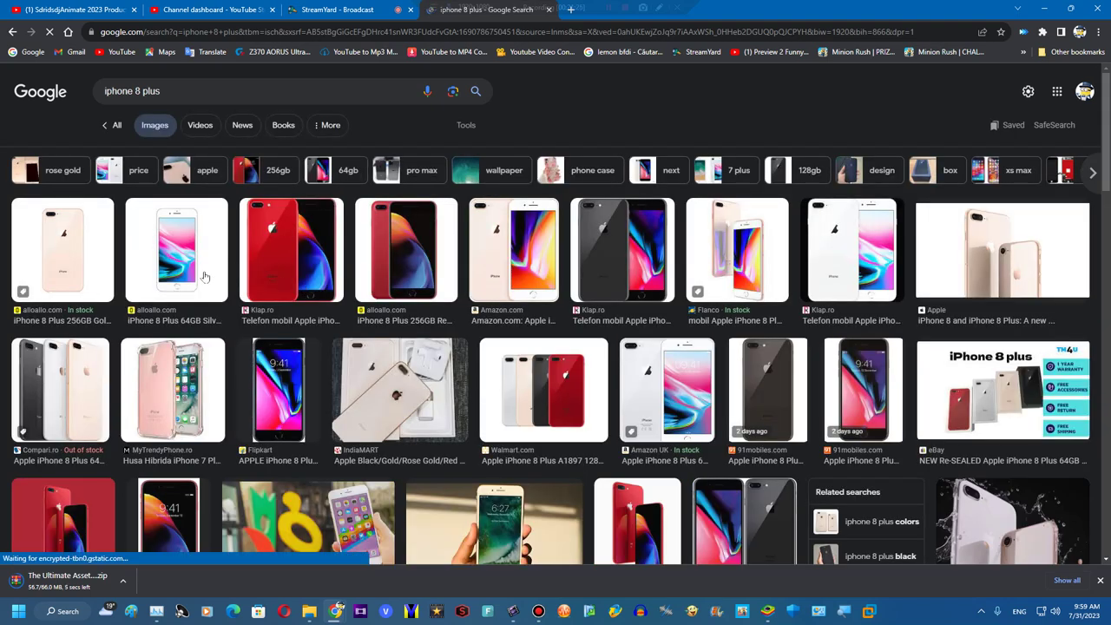
{"action": "left_click", "coordinate": [211, 271]}
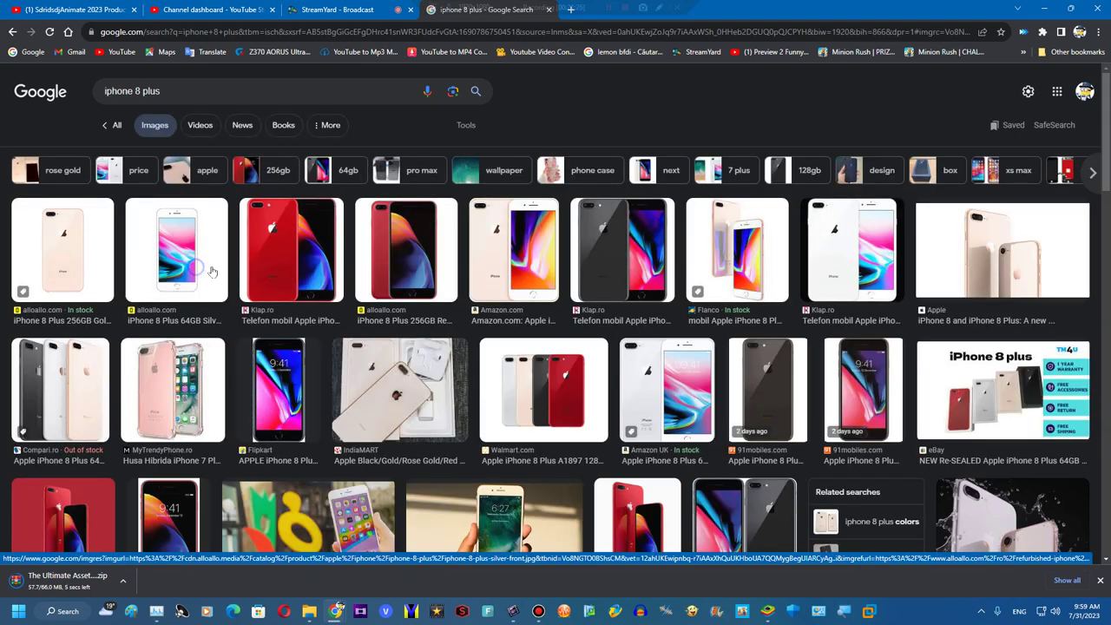
{"action": "right_click", "coordinate": [788, 252]}
{"action": "left_click", "coordinate": [821, 382]}
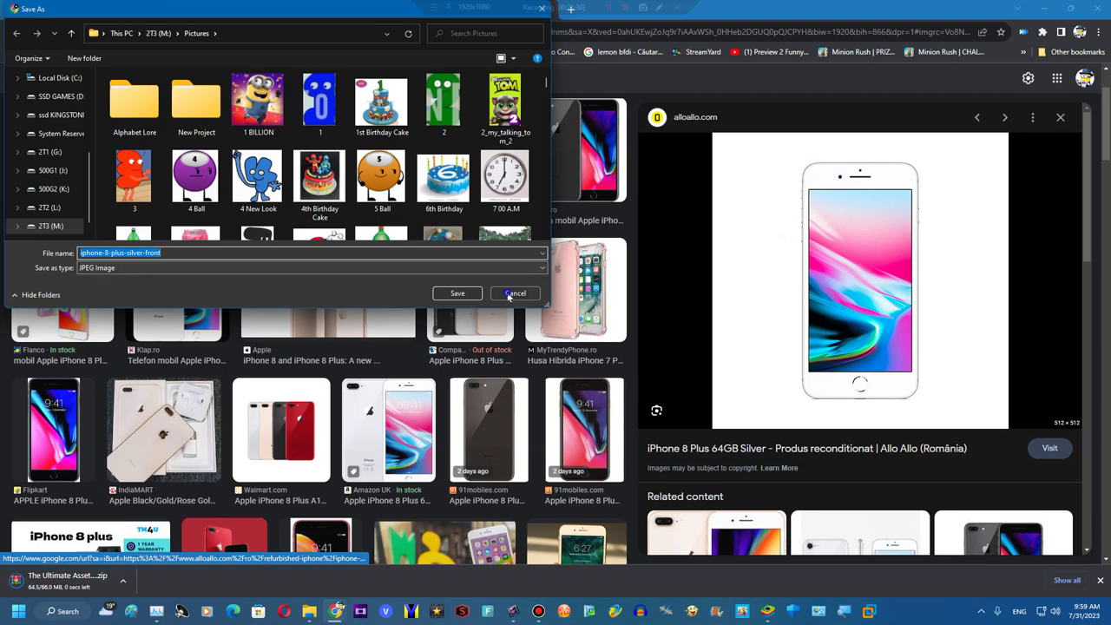
{"action": "left_click", "coordinate": [509, 295]}
Search images for "iphone 8 plus png", preview the first PNGWing result and return to the silver iPhone image from alloallo.com
{"action": "left_click", "coordinate": [201, 90]}
{"action": "type", "text": "png"}
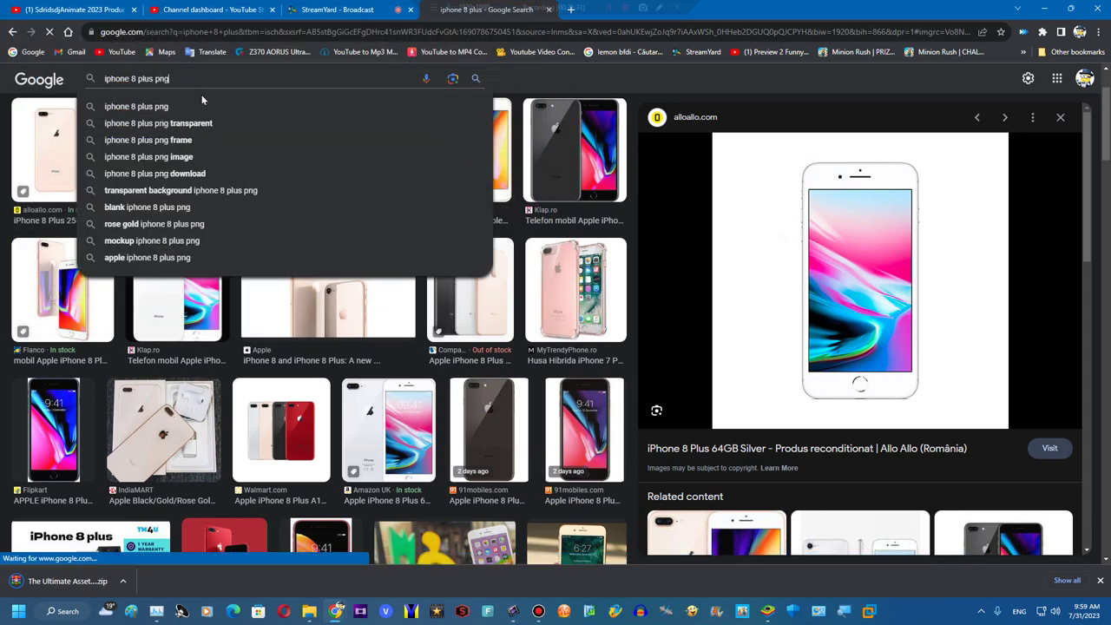
{"action": "key", "text": "Return"}
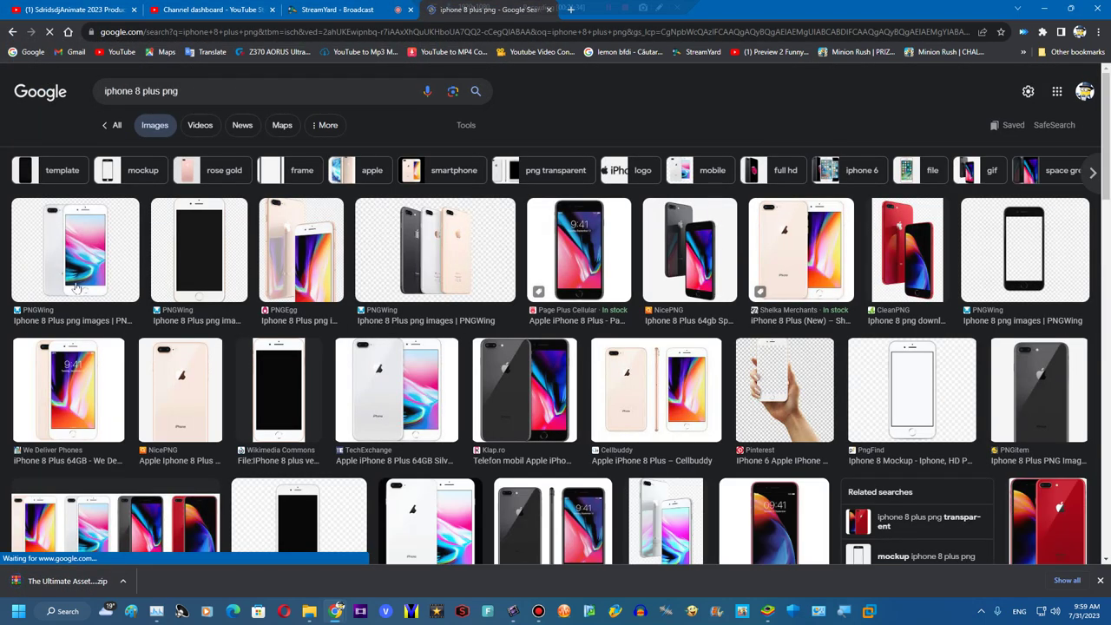
{"action": "left_click", "coordinate": [87, 248]}
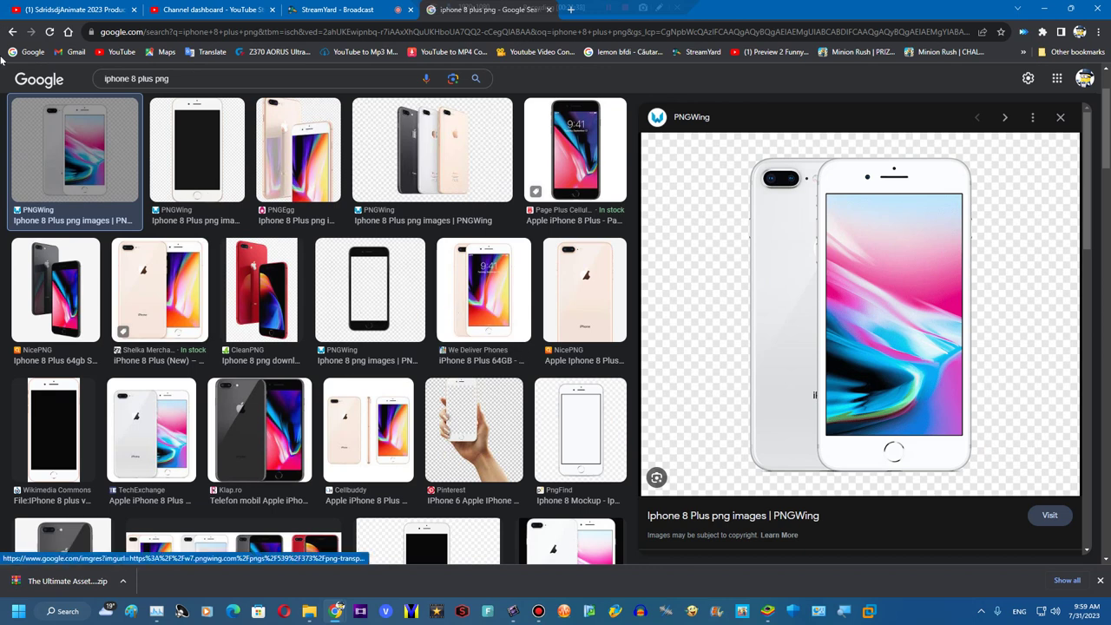
{"action": "left_click", "coordinate": [12, 31]}
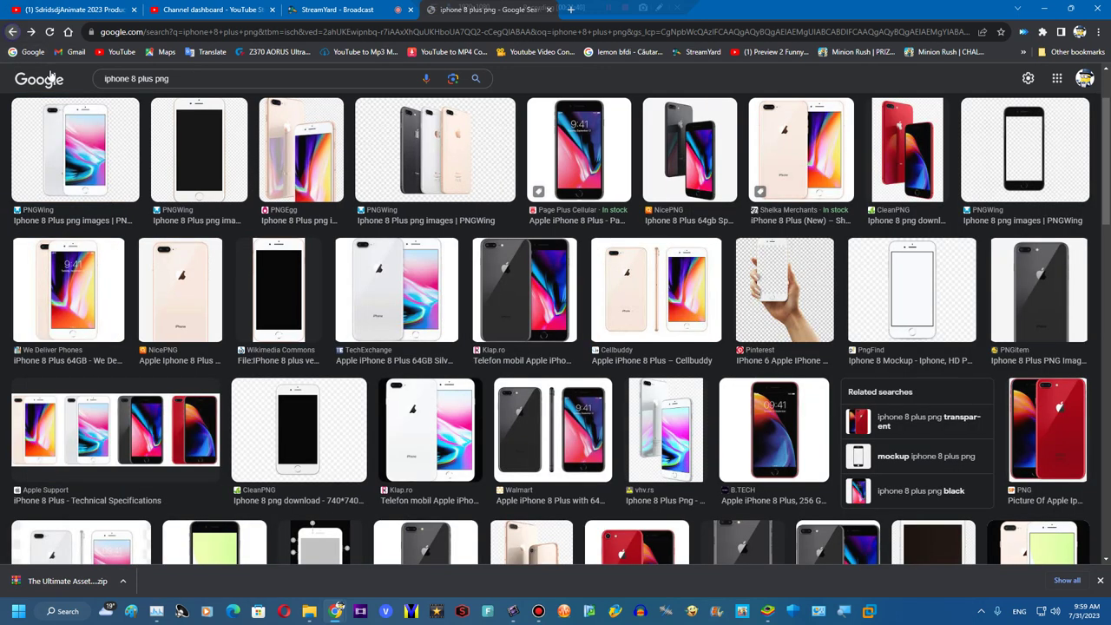
{"action": "left_click", "coordinate": [10, 31]}
Save the silver iPhone 8 Plus image to the Pictures folder as a JPEG named "iPhone jpg"
{"action": "right_click", "coordinate": [831, 259]}
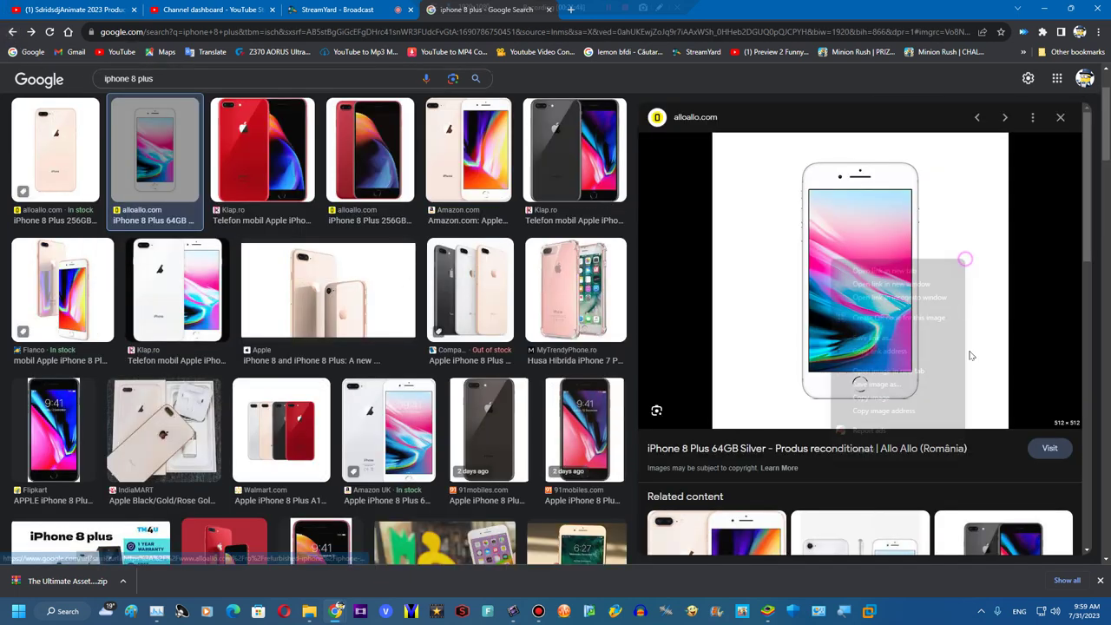
{"action": "left_click", "coordinate": [895, 384]}
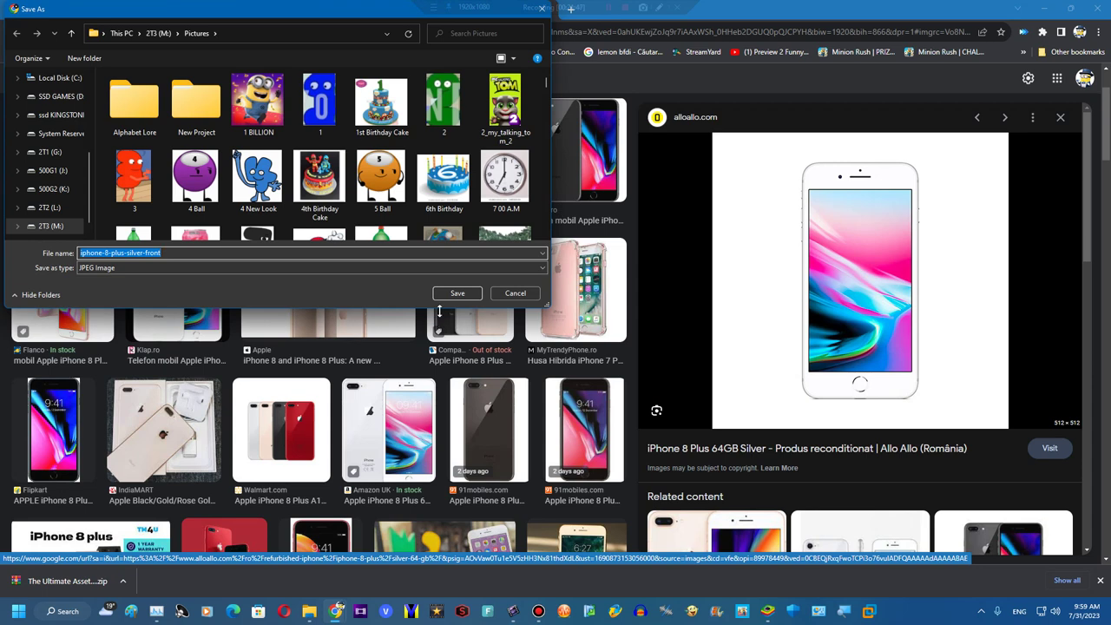
{"action": "type", "text": "iPhone"}
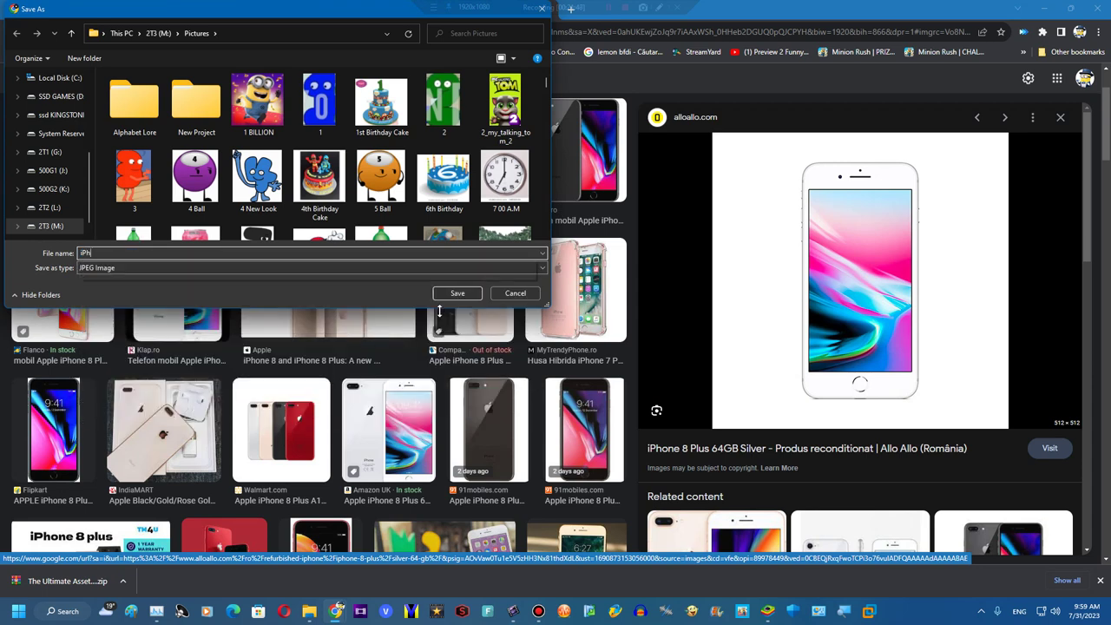
{"action": "key", "text": "BackSpace"}
{"action": "key", "text": "BackSpace"}
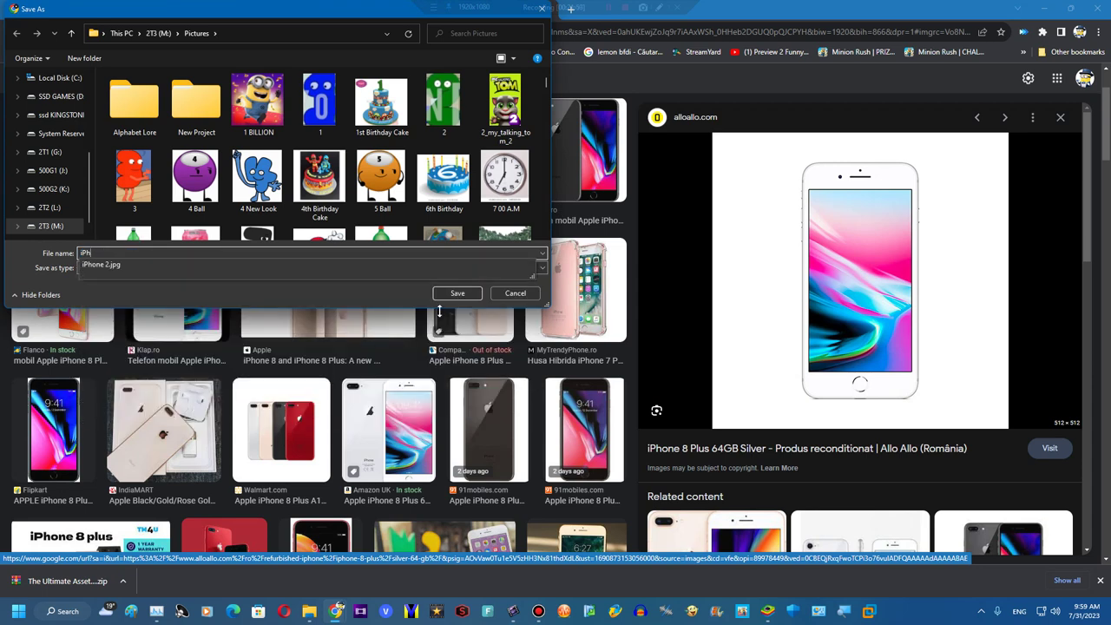
{"action": "type", "text": "one.jpg"}
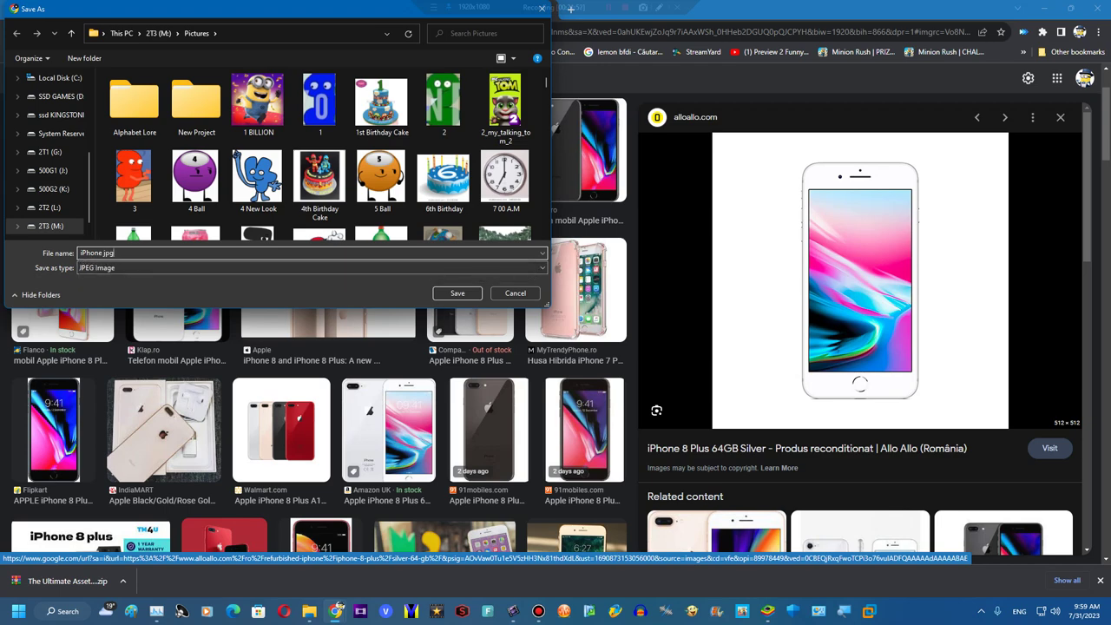
{"action": "key", "text": "Return"}
Open the bookmarked remove.bg site and try to remove the background from the saved iPhone picture
{"action": "left_click", "coordinate": [1023, 51]}
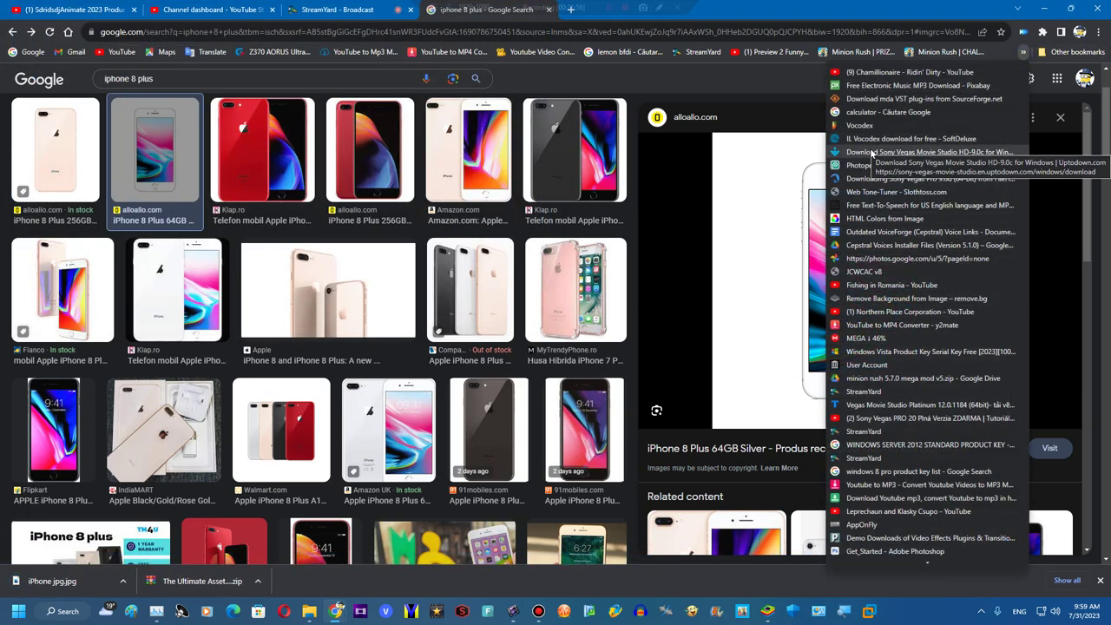
{"action": "left_click", "coordinate": [874, 297]}
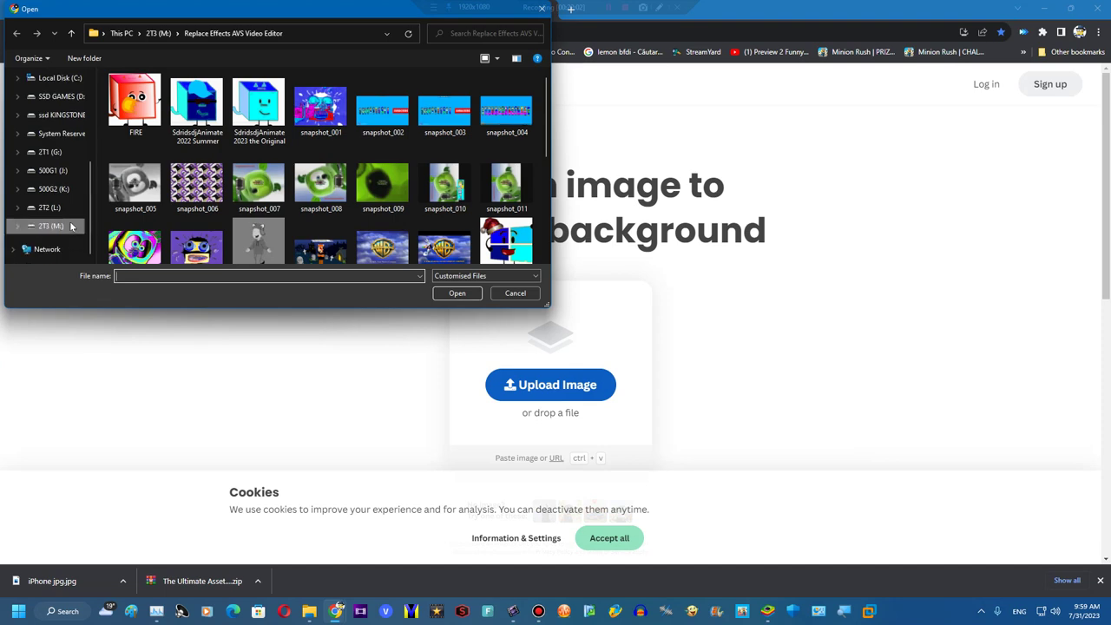
{"action": "double_click", "coordinate": [134, 243]}
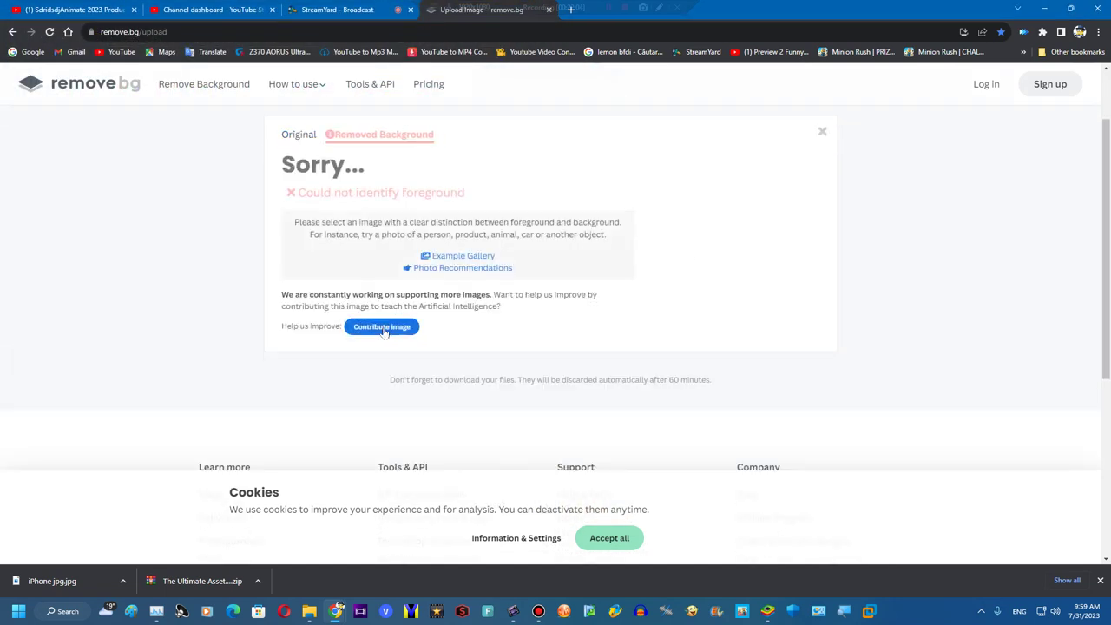
{"action": "left_click", "coordinate": [439, 257]}
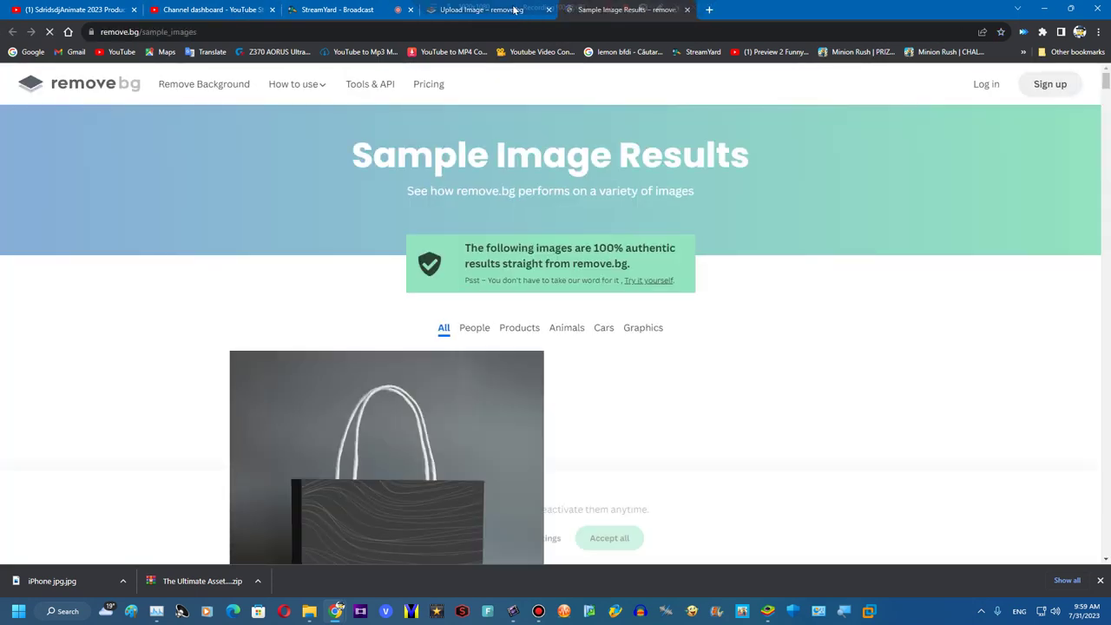
{"action": "middle_click", "coordinate": [576, 19]}
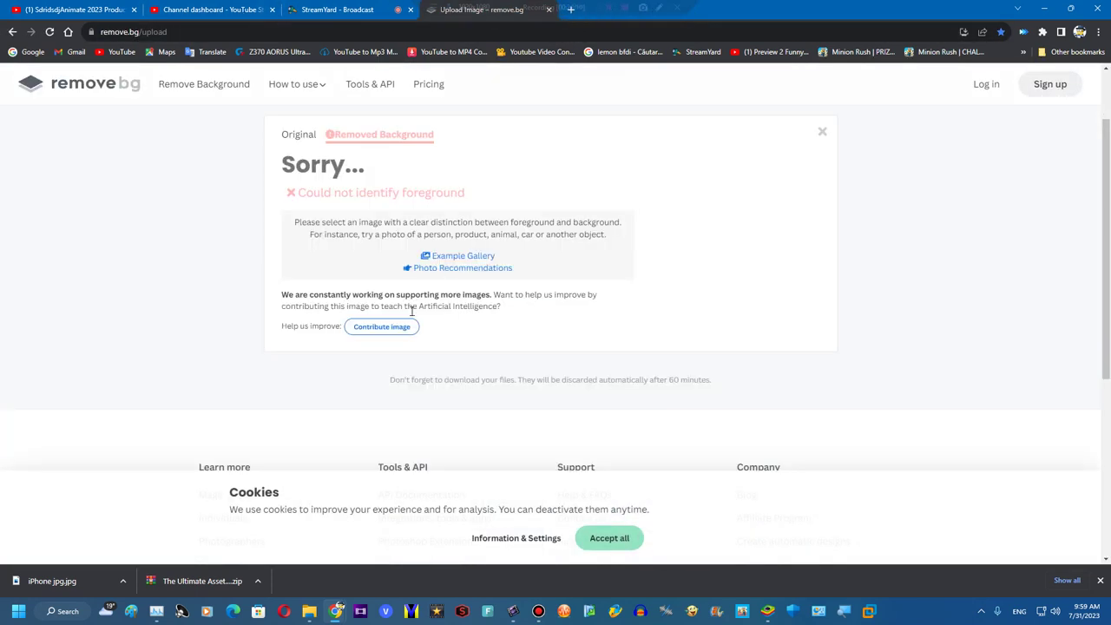
Dismiss the failed remove.bg result and open the Pictures folder on drive 2T3 (M:) for a new upload
{"action": "left_click", "coordinate": [382, 327]}
{"action": "left_click", "coordinate": [711, 209]}
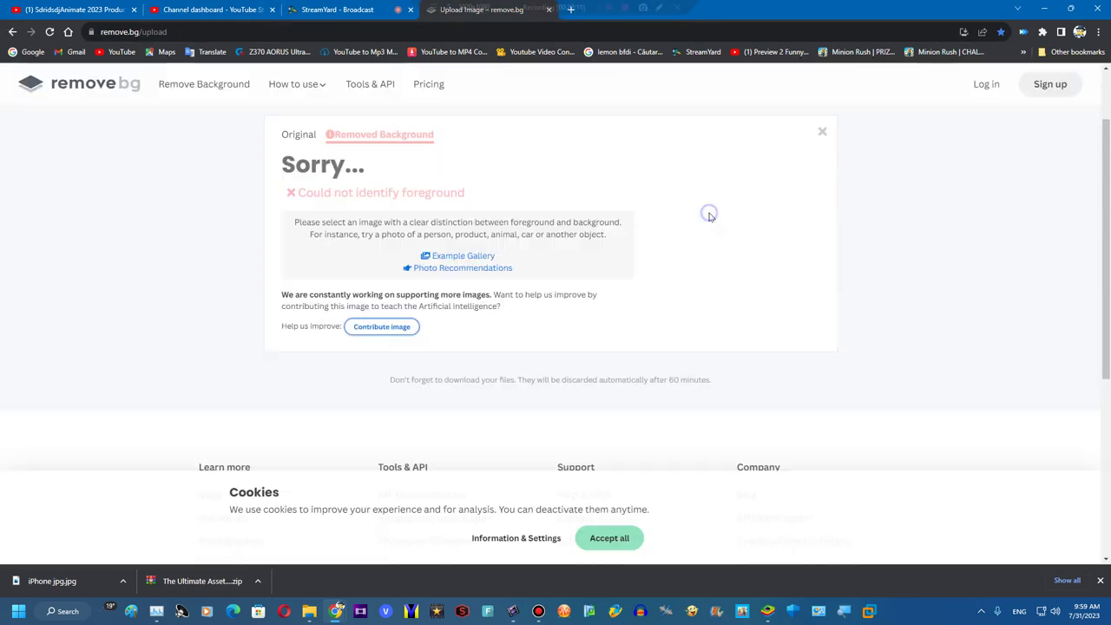
{"action": "left_click", "coordinate": [825, 129]}
{"action": "left_click", "coordinate": [525, 382]}
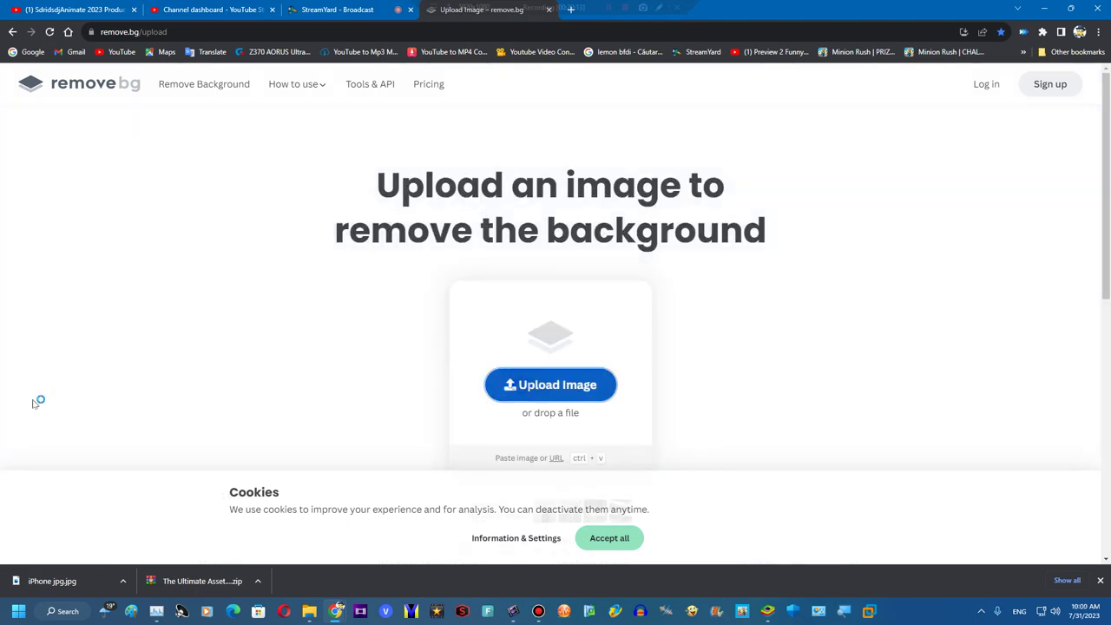
{"action": "left_click", "coordinate": [61, 225]}
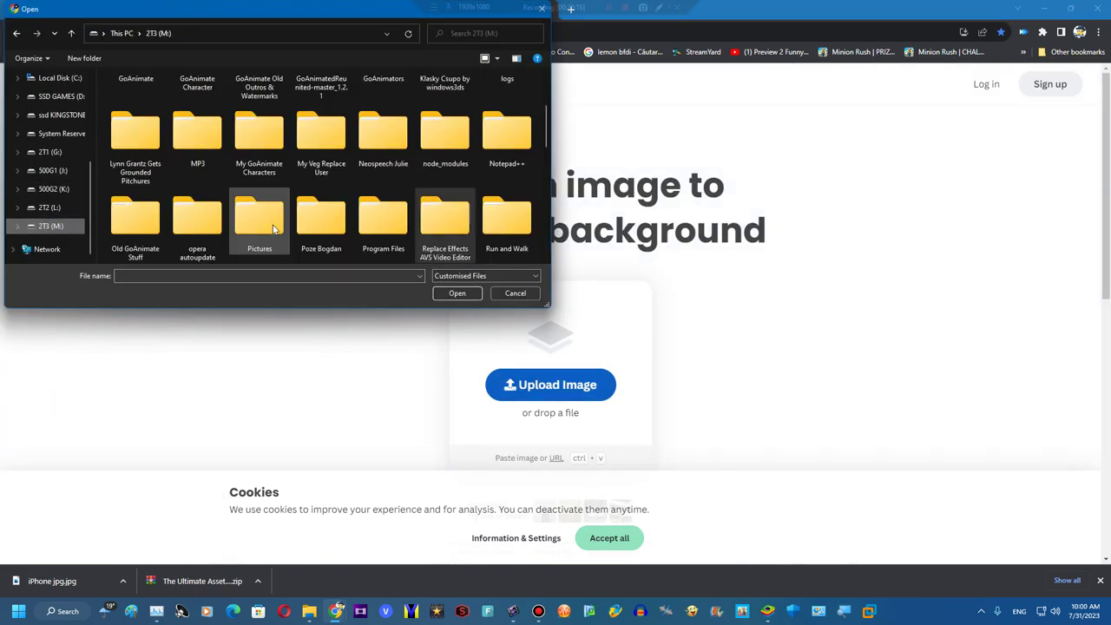
{"action": "scroll", "coordinate": [203, 130], "scroll_direction": "down", "scroll_amount": 5}
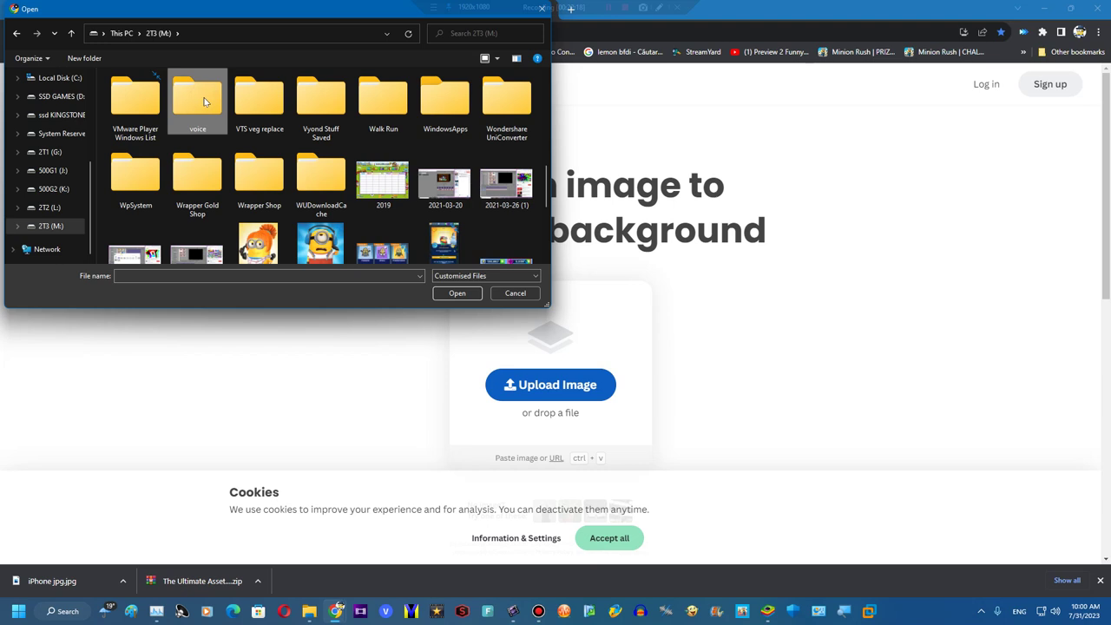
{"action": "scroll", "coordinate": [199, 119], "scroll_direction": "up", "scroll_amount": 4}
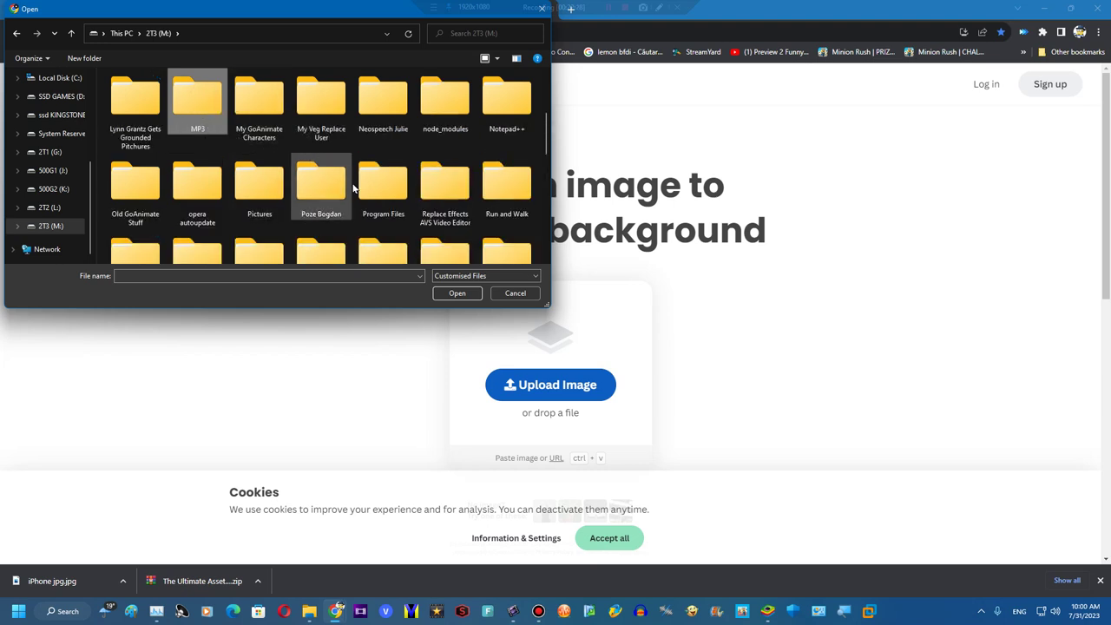
{"action": "scroll", "coordinate": [347, 200], "scroll_direction": "down", "scroll_amount": 1}
{"action": "double_click", "coordinate": [260, 135]}
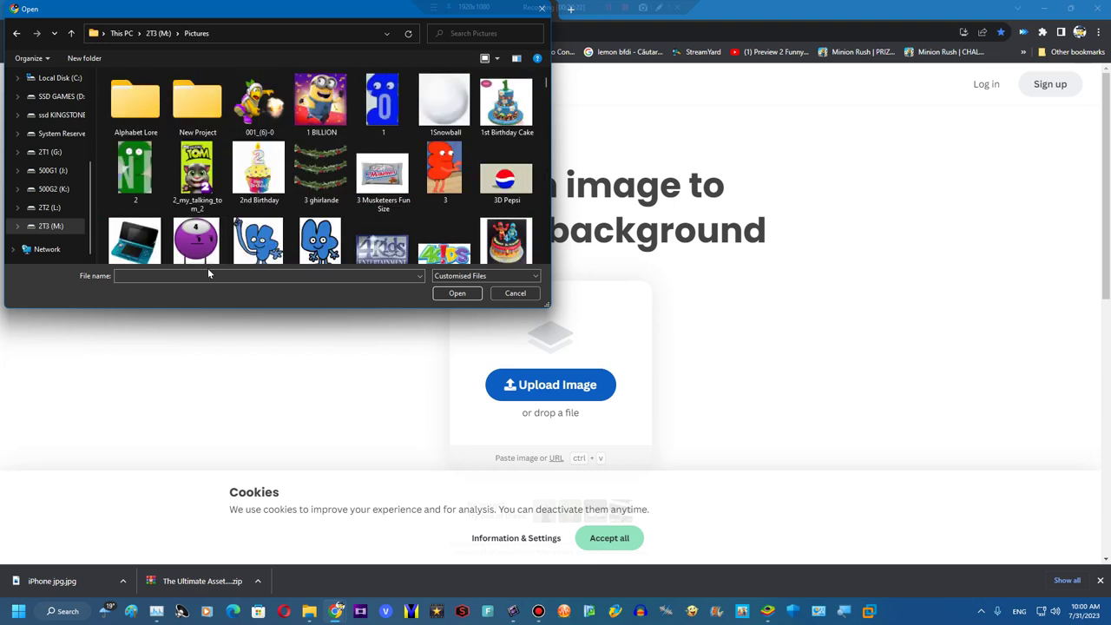
Upload the file "iPhone jpg.jpg" to remove its background
{"action": "left_click", "coordinate": [208, 274]}
{"action": "type", "text": "k"}
{"action": "key", "text": "BackSpace"}
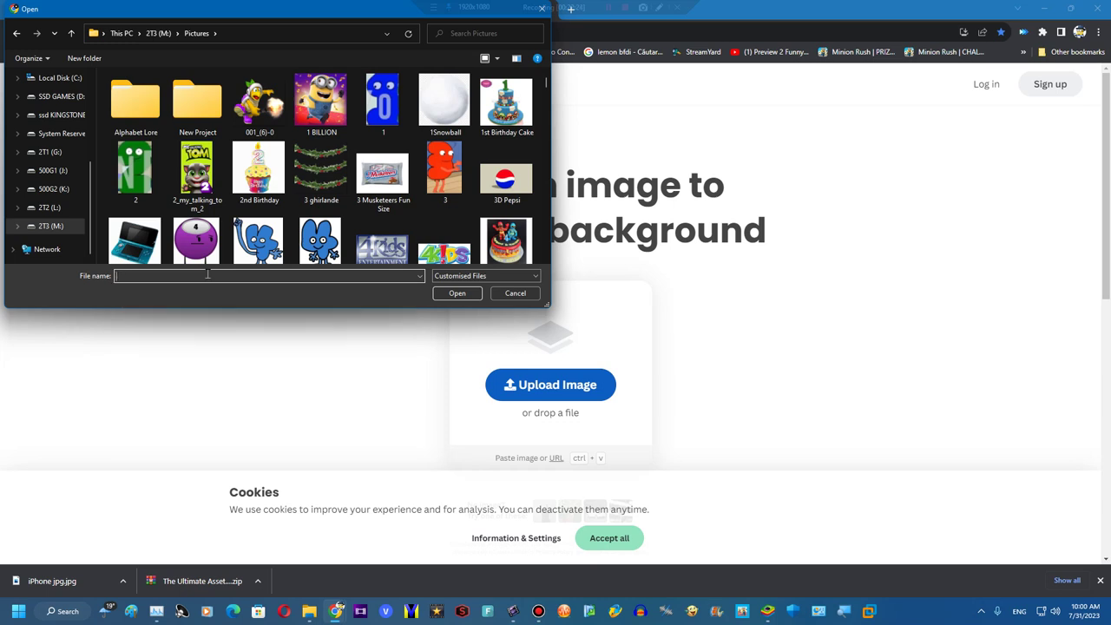
{"action": "type", "text": "s"}
{"action": "key", "text": "BackSpace"}
{"action": "type", "text": "iphone"}
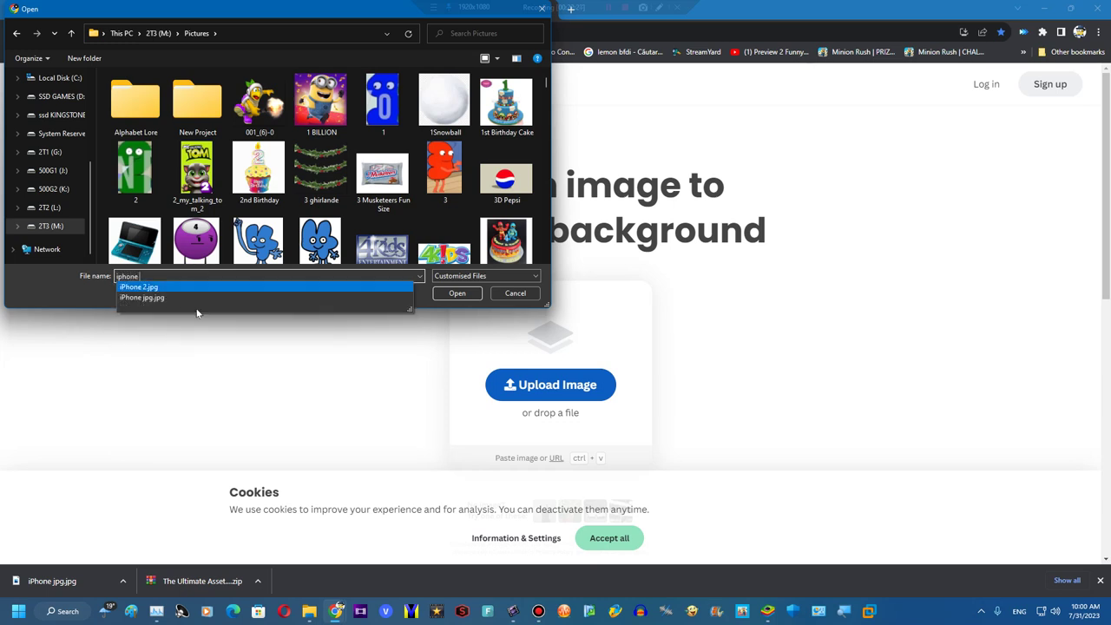
{"action": "type", "text": " 8"}
{"action": "key", "text": "BackSpace"}
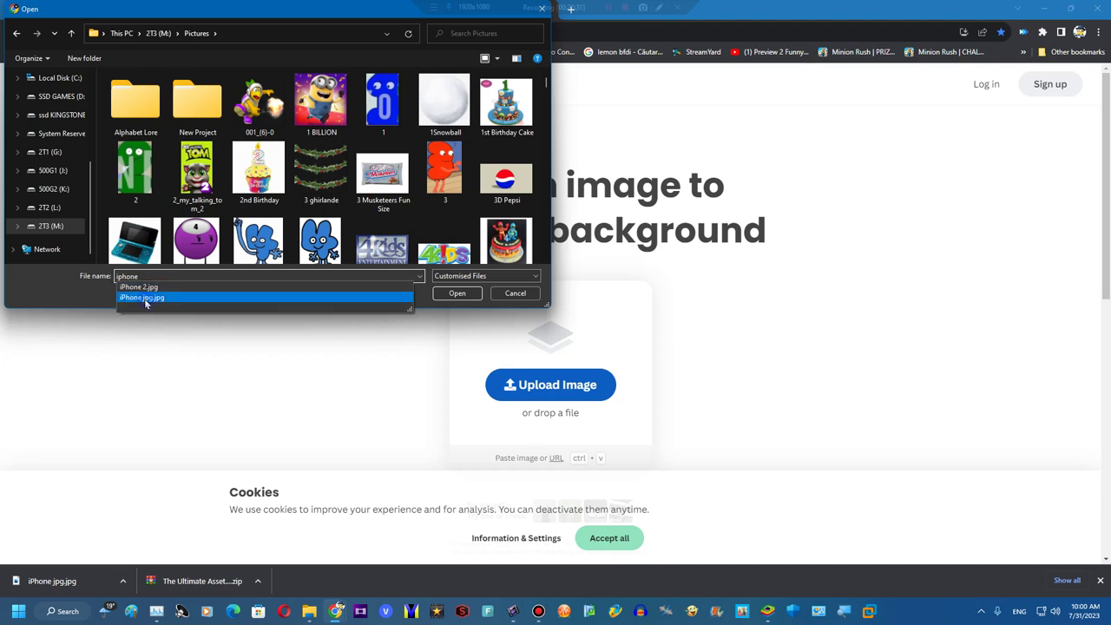
{"action": "left_click", "coordinate": [144, 298]}
{"action": "key", "text": "Return"}
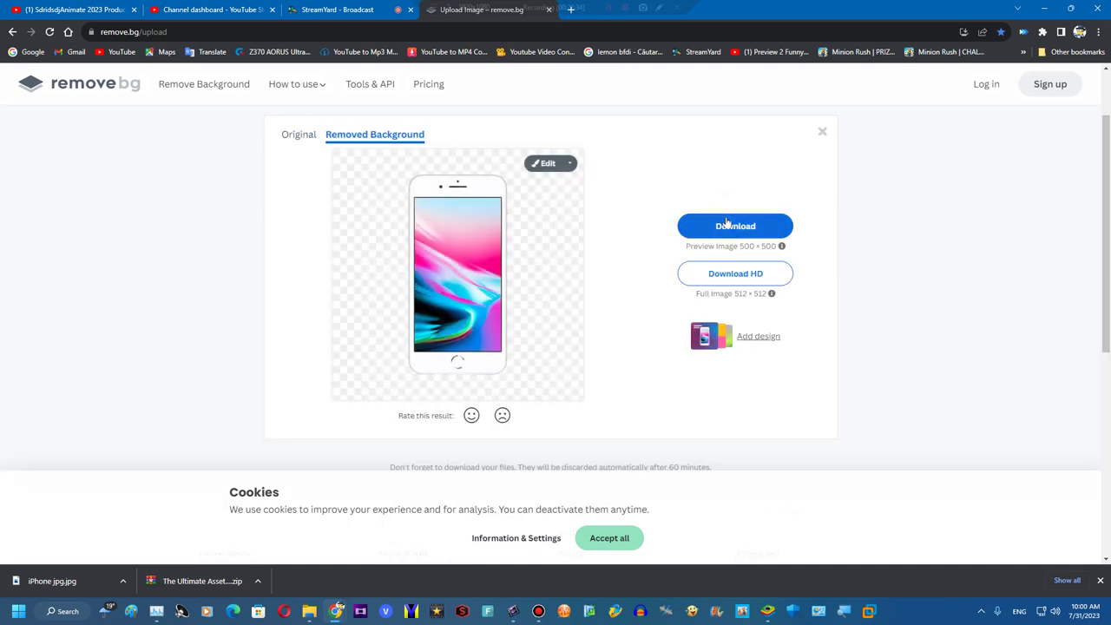
Download the preview-size background-free image and rename the downloaded file "iPhone 8" in the Downloads folder
{"action": "left_click", "coordinate": [727, 223]}
{"action": "left_click", "coordinate": [122, 581]}
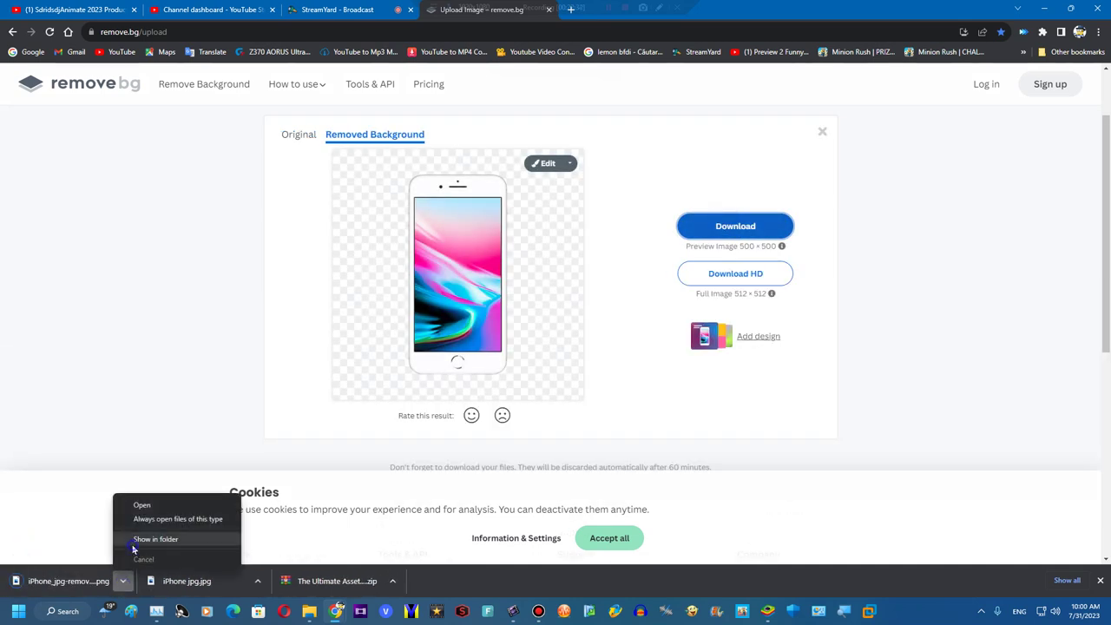
{"action": "left_click", "coordinate": [135, 540]}
{"action": "right_click", "coordinate": [378, 263]}
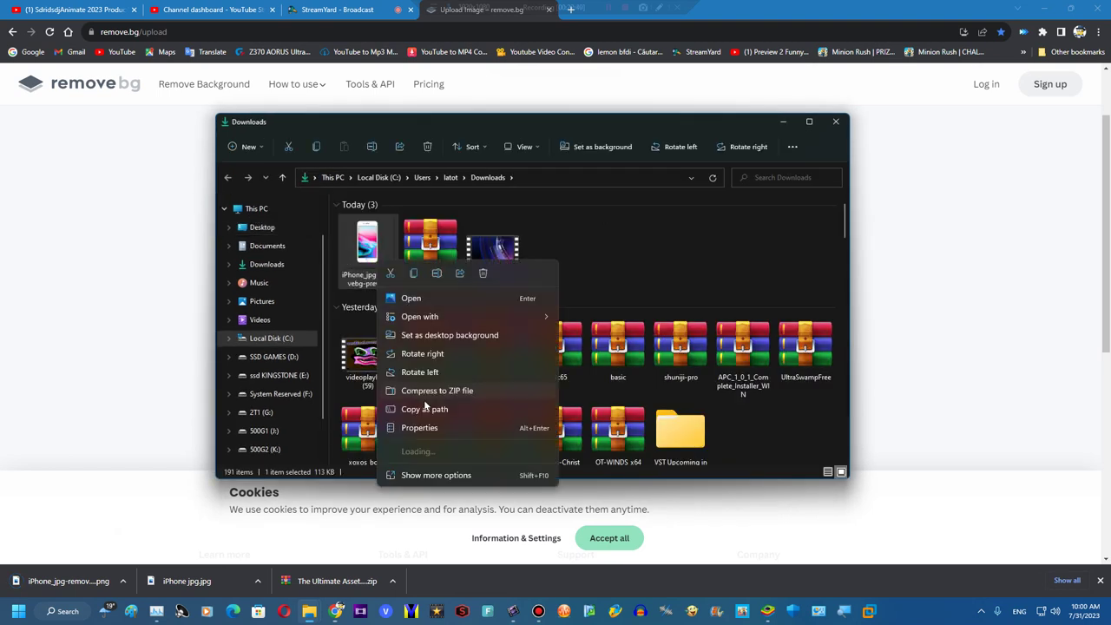
{"action": "left_click", "coordinate": [419, 427]}
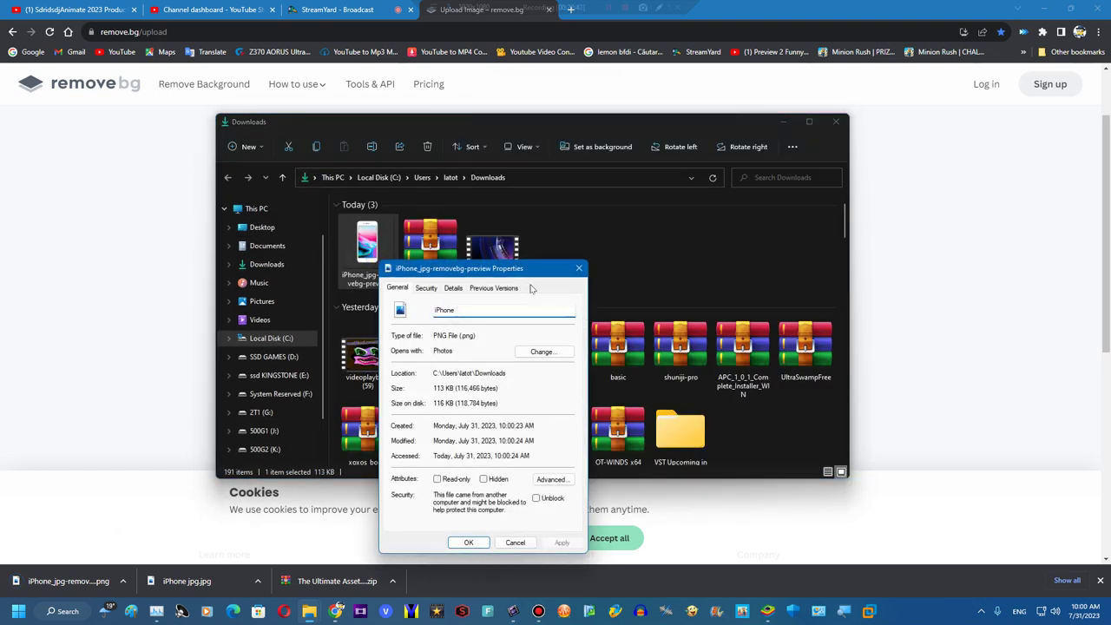
{"action": "key", "text": "Return"}
Move the iPhone 8 file from Downloads to the Pictures folder on drive 2T3 (M:) and shrink the browser window
{"action": "right_click", "coordinate": [378, 261]}
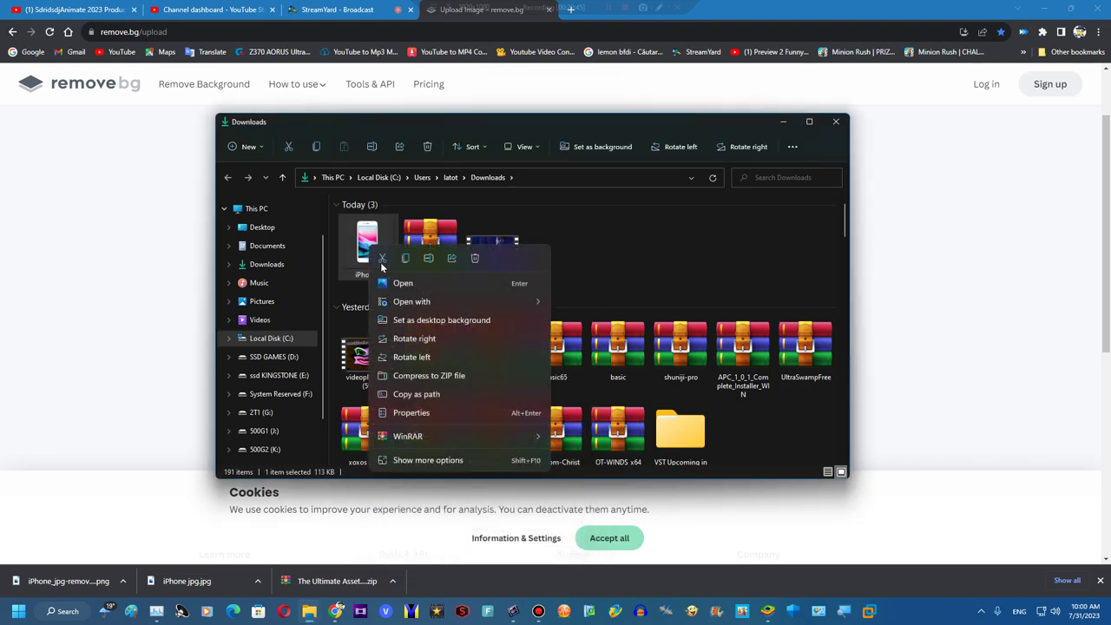
{"action": "scroll", "coordinate": [260, 390], "scroll_direction": "down", "scroll_amount": 1}
{"action": "left_click", "coordinate": [260, 407]}
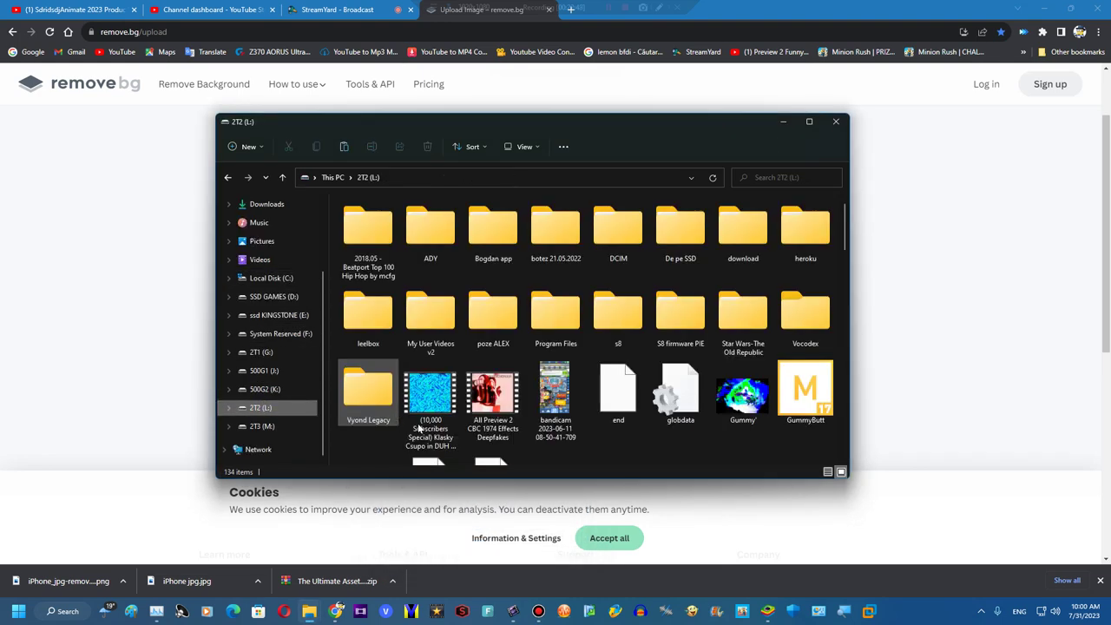
{"action": "left_click", "coordinate": [261, 426]}
{"action": "scroll", "coordinate": [591, 390], "scroll_direction": "down", "scroll_amount": 1}
{"action": "left_click", "coordinate": [559, 415]}
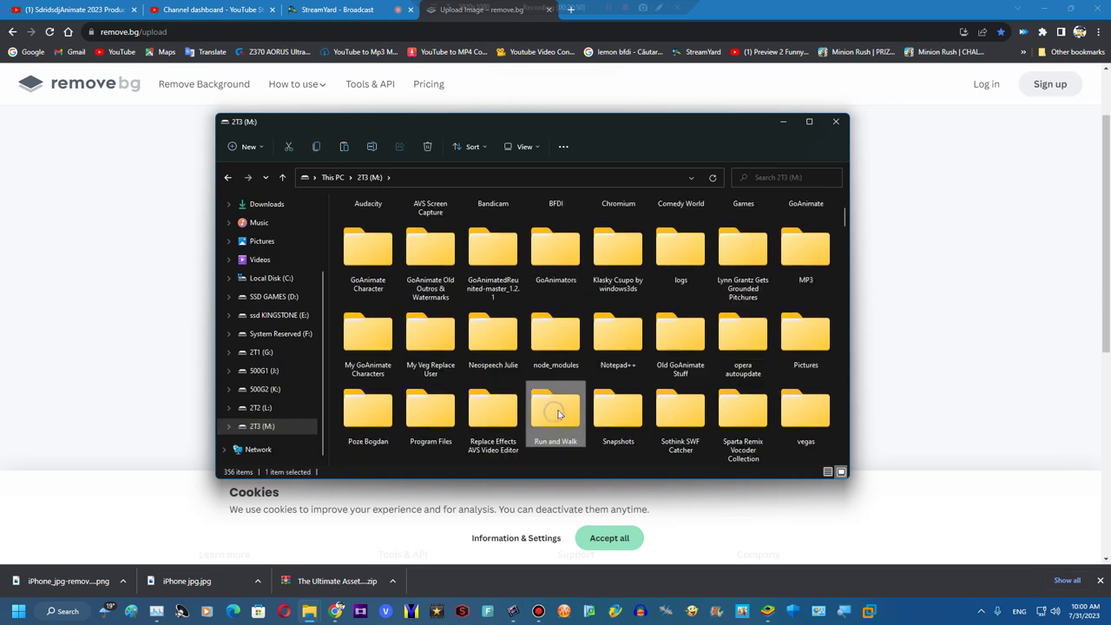
{"action": "double_click", "coordinate": [805, 335]}
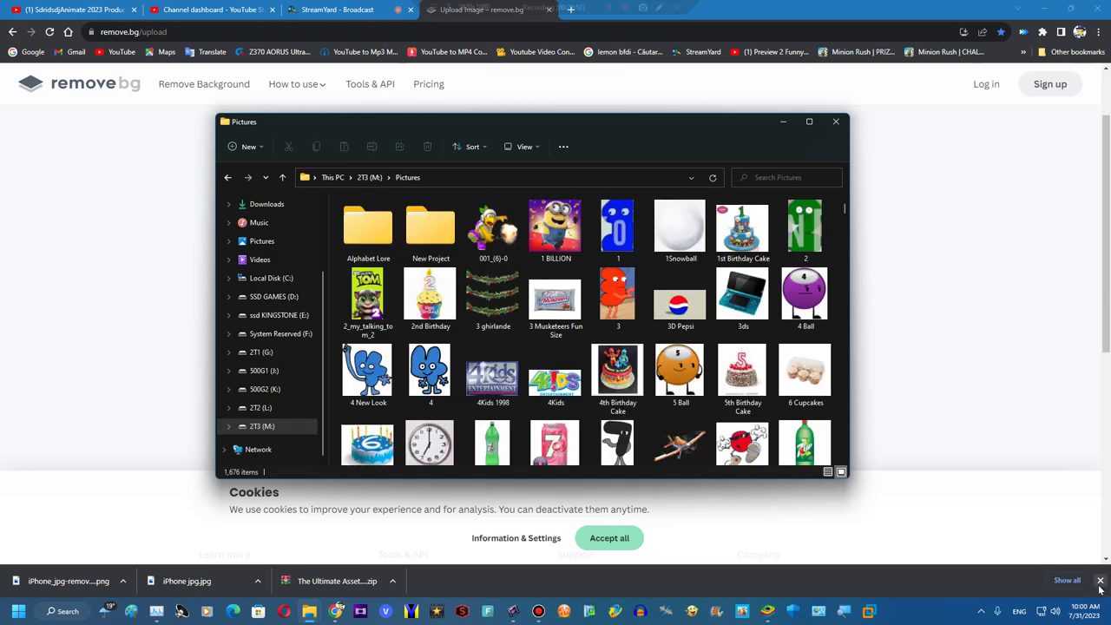
{"action": "key", "text": "ctrl+v"}
{"action": "left_click", "coordinate": [1100, 580]}
{"action": "left_click", "coordinate": [1079, 6]}
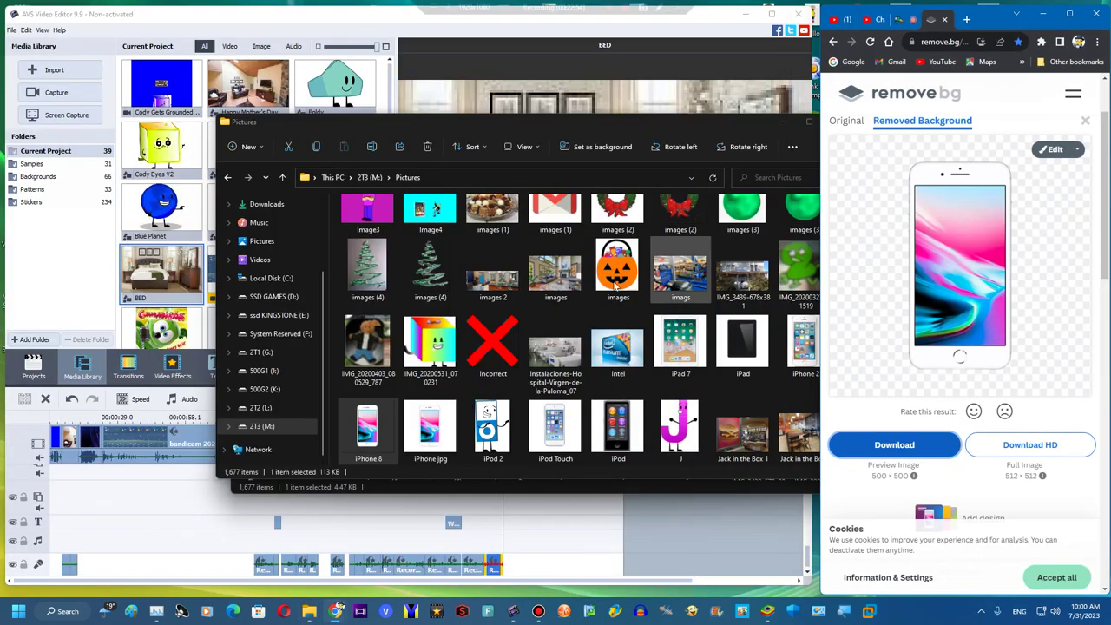
Find the beige Bedroom picture in the Pictures folder, add it to the AVS project's media library and minimize the folder windows
{"action": "scroll", "coordinate": [590, 330], "scroll_direction": "up", "scroll_amount": 15}
{"action": "type", "text": "bas"}
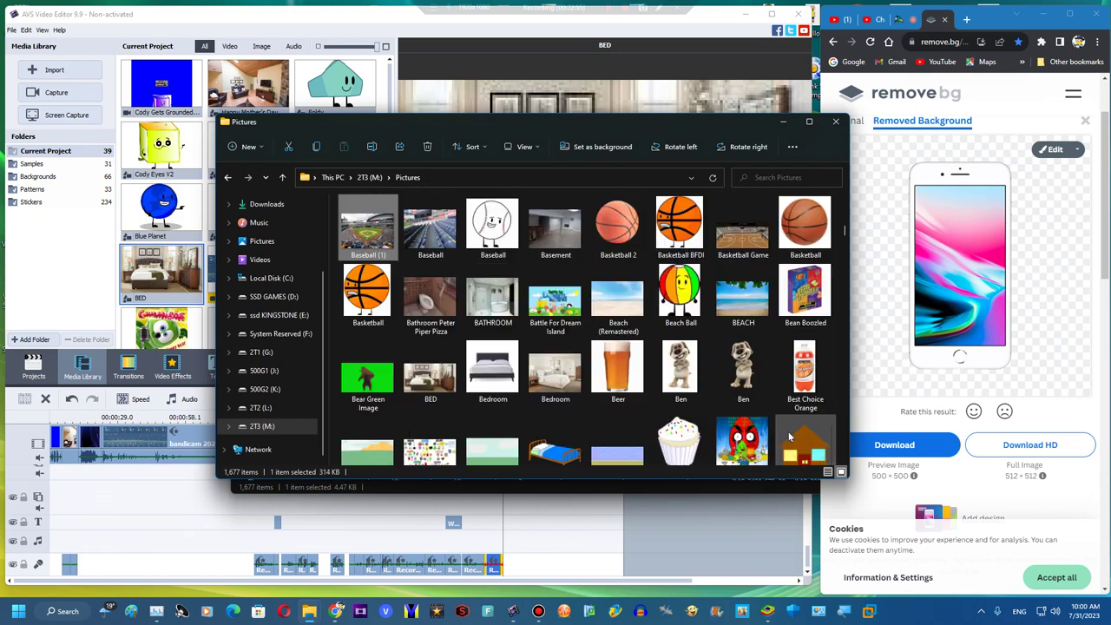
{"action": "left_click_drag", "start_coordinate": [556, 372], "coordinate": [191, 234]}
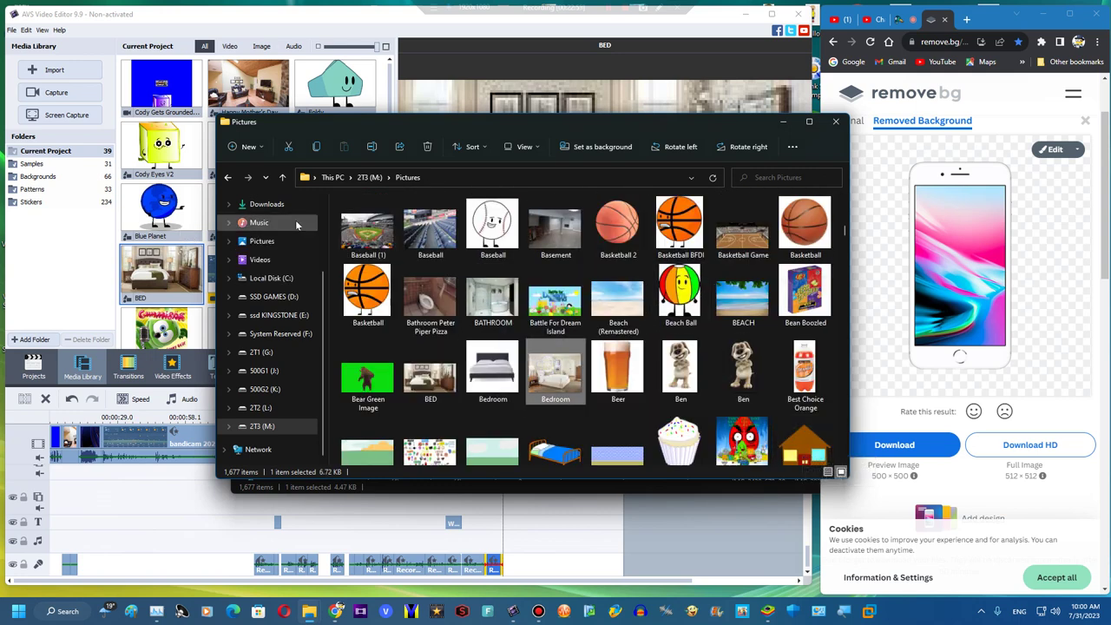
{"action": "left_click", "coordinate": [784, 121]}
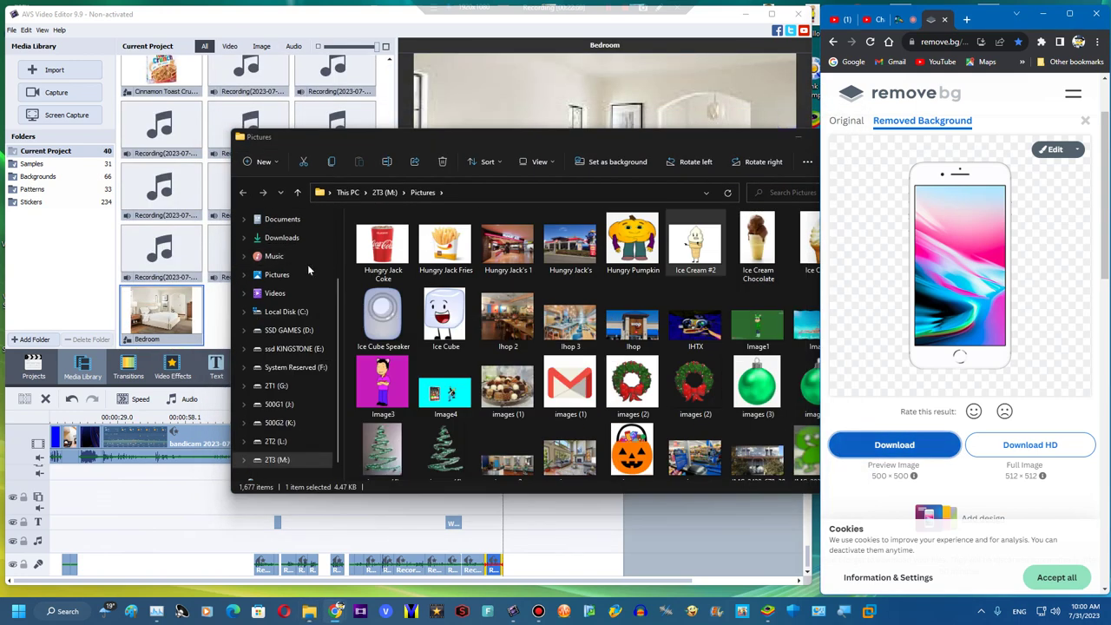
{"action": "left_click", "coordinate": [797, 139]}
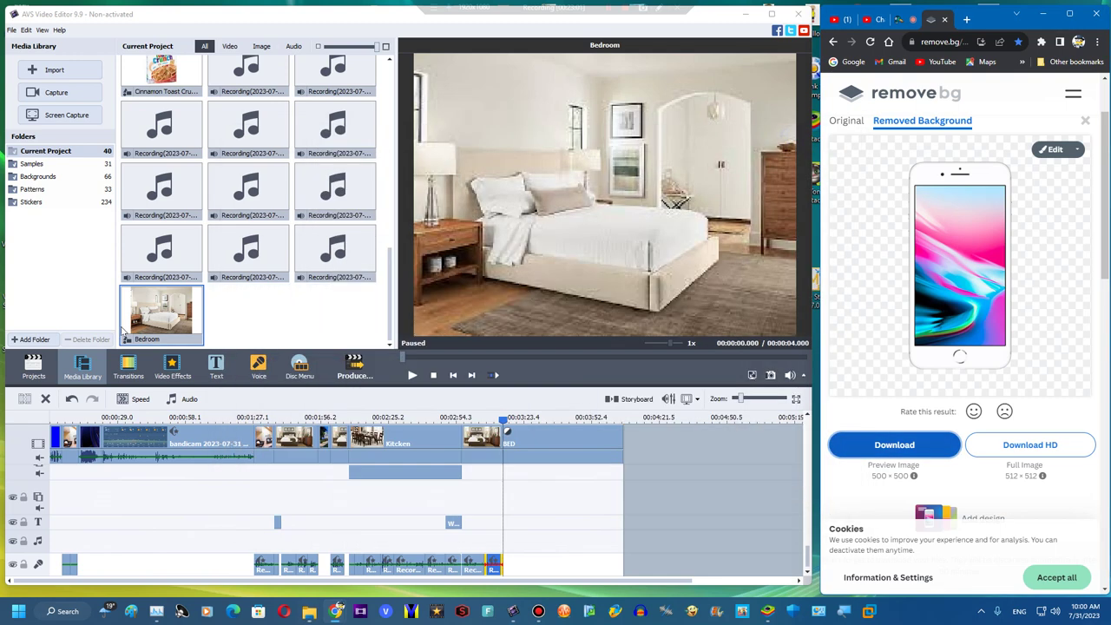
{"action": "left_click", "coordinate": [479, 446]}
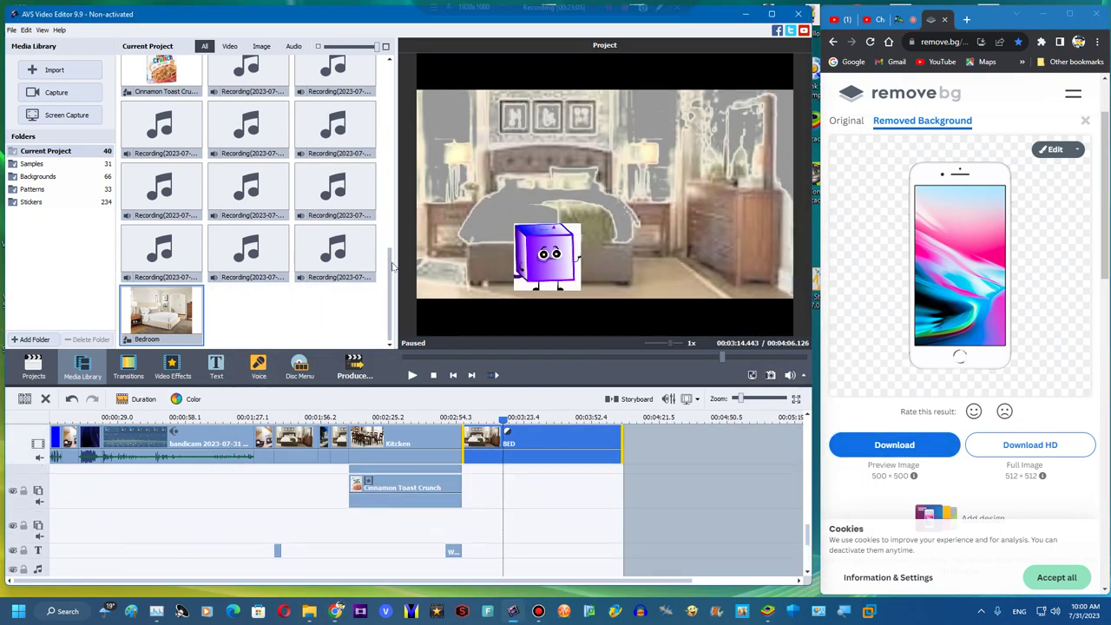
{"action": "left_click_drag", "start_coordinate": [391, 267], "coordinate": [364, 183]}
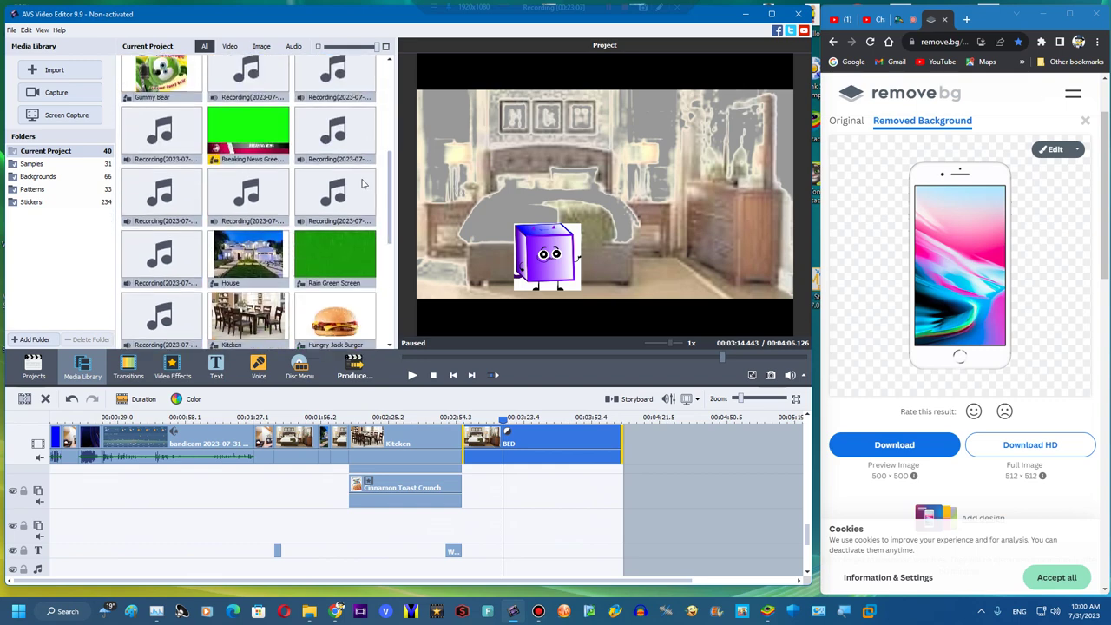
{"action": "scroll", "coordinate": [363, 184], "scroll_direction": "down", "scroll_amount": 10}
{"action": "scroll", "coordinate": [364, 137], "scroll_direction": "up", "scroll_amount": 15}
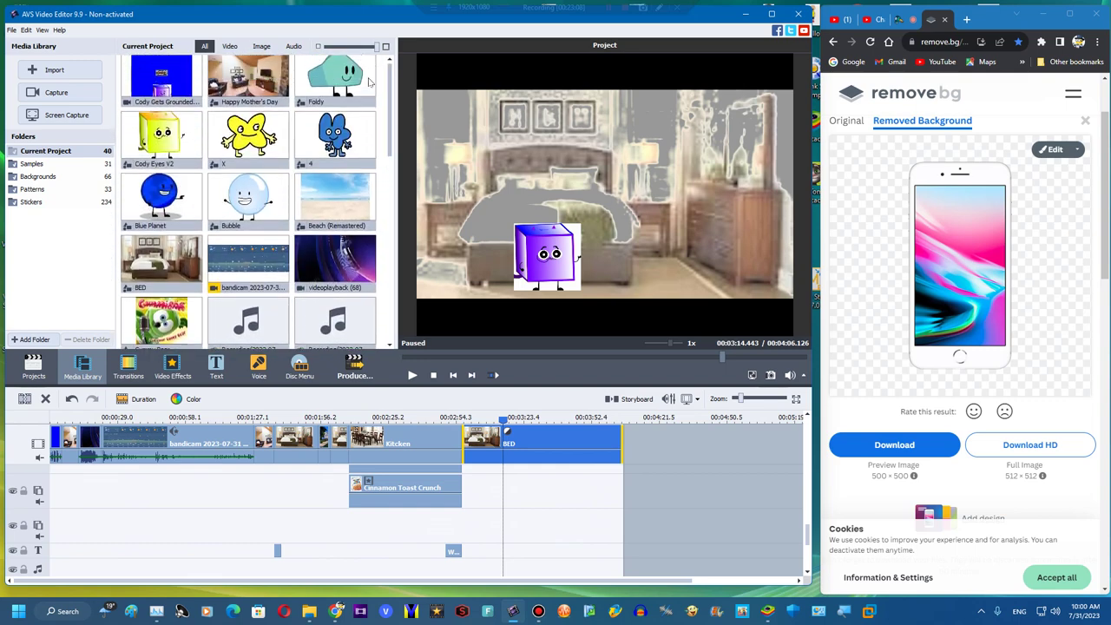
{"action": "scroll", "coordinate": [368, 82], "scroll_direction": "down", "scroll_amount": 12}
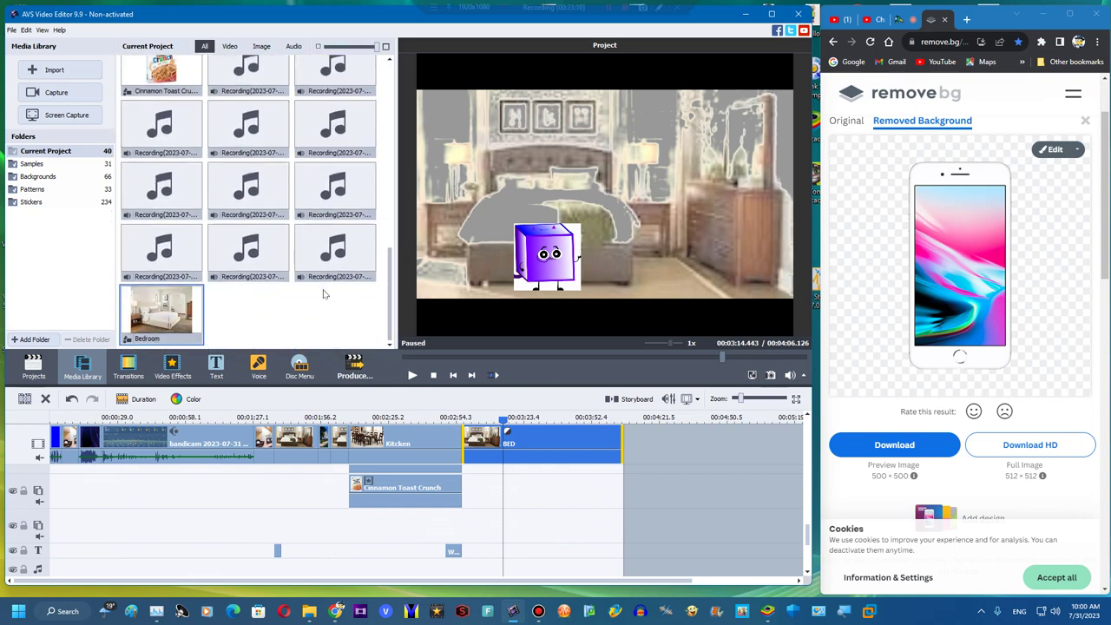
Place the iPhone 8 picture under the second BED clip on Gummy Bear's overlay track, and close the remove.bg page
{"action": "left_click", "coordinate": [309, 611]}
{"action": "left_click", "coordinate": [290, 538]}
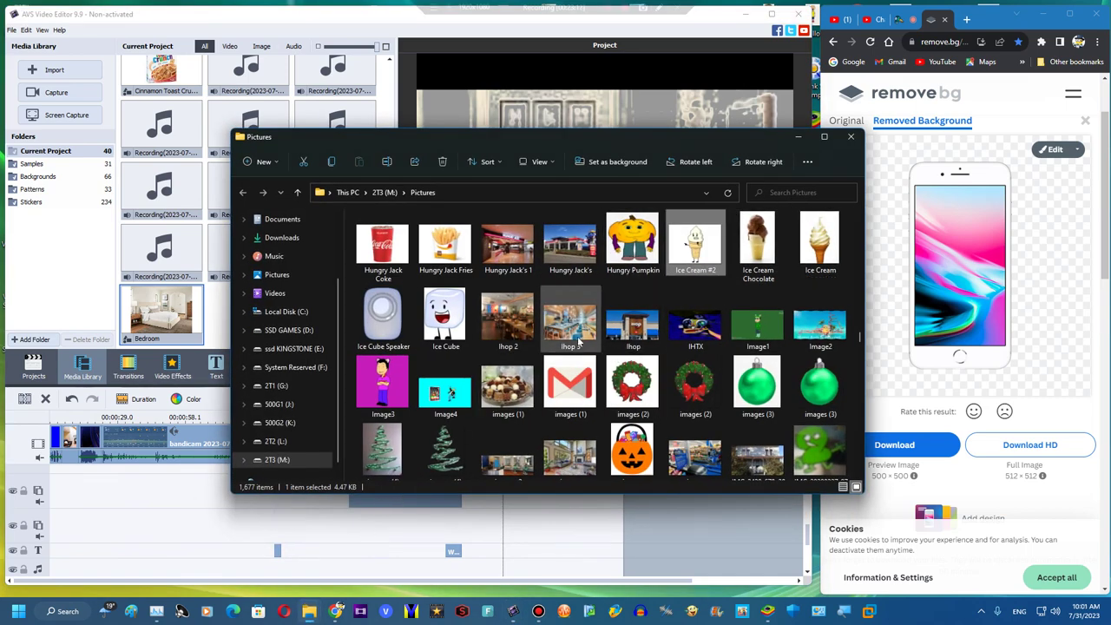
{"action": "scroll", "coordinate": [589, 436], "scroll_direction": "down", "scroll_amount": 1}
{"action": "key", "text": "Down"}
{"action": "key", "text": "Down"}
{"action": "key", "text": "Down"}
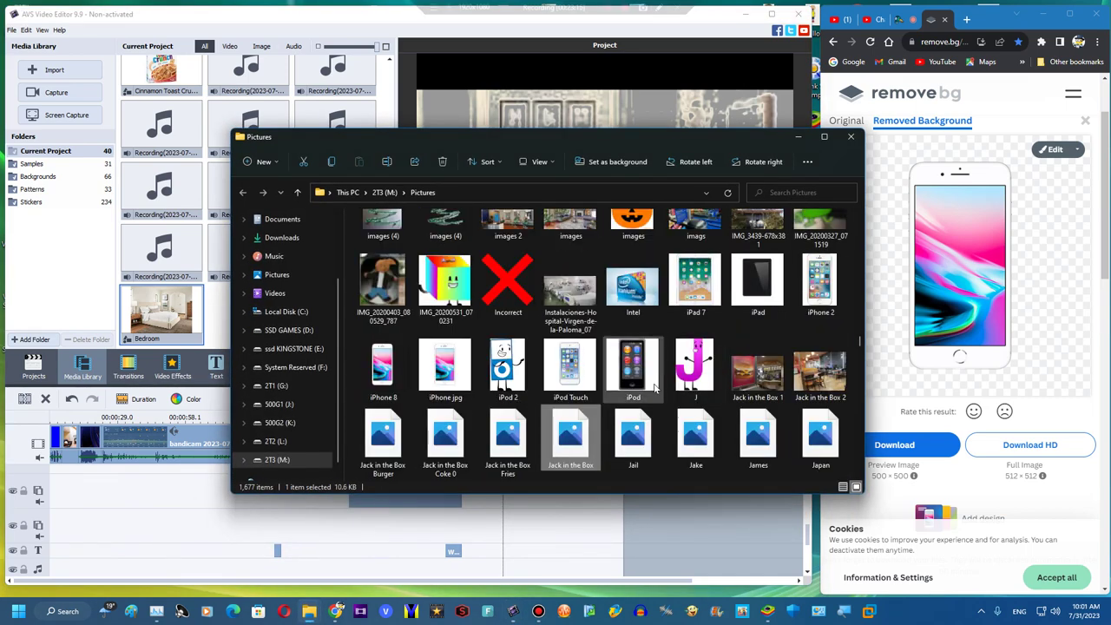
{"action": "left_click_drag", "start_coordinate": [382, 365], "coordinate": [609, 512]}
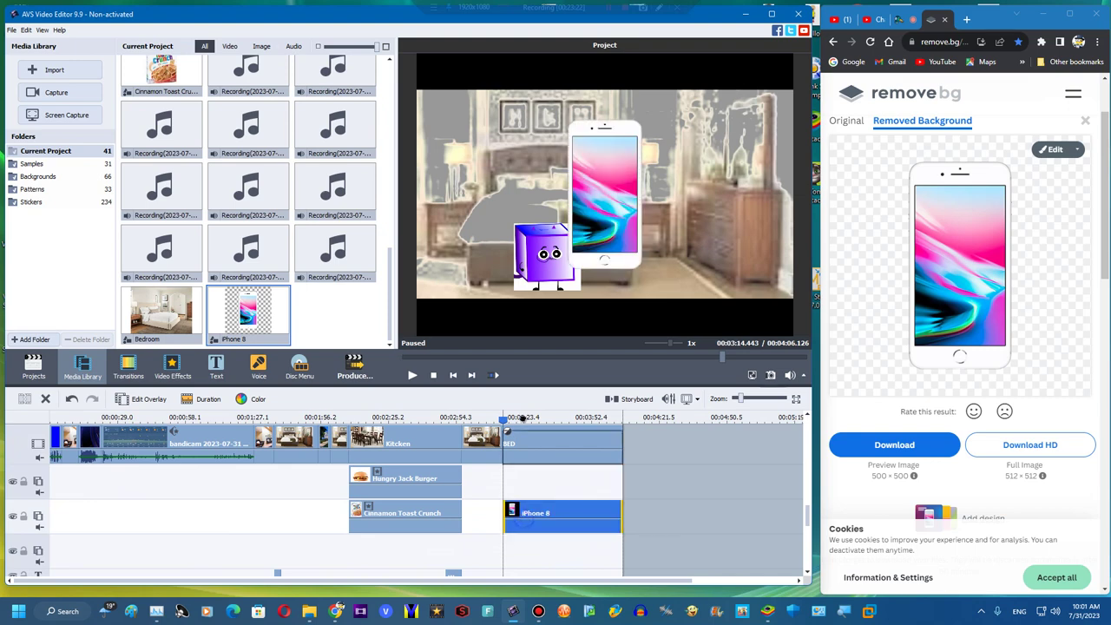
{"action": "left_click_drag", "start_coordinate": [523, 420], "coordinate": [527, 496]}
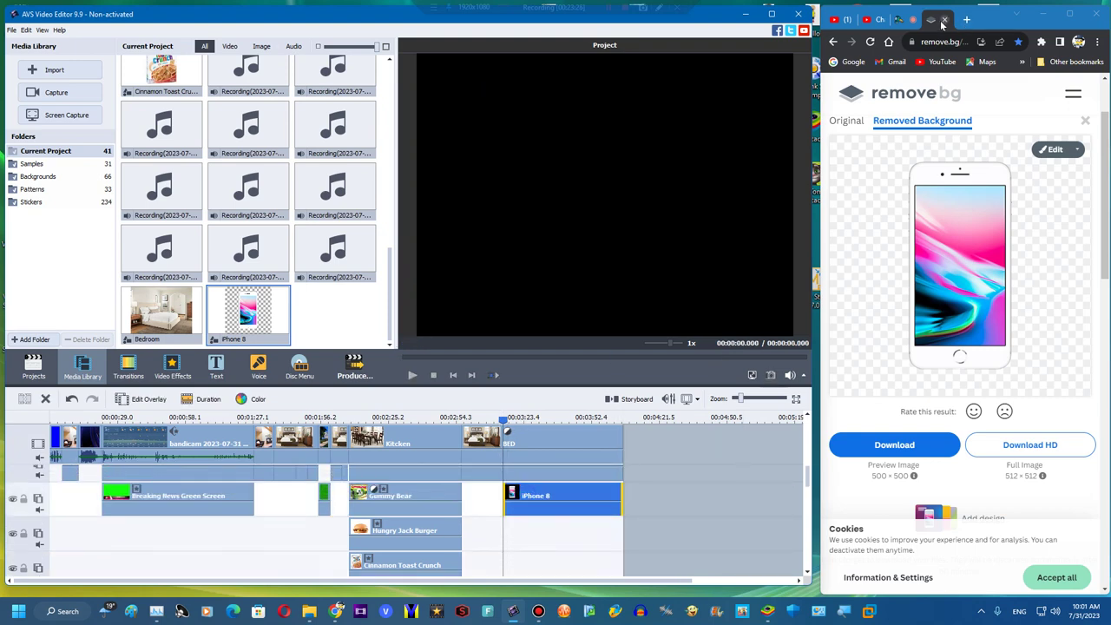
{"action": "left_click", "coordinate": [945, 19]}
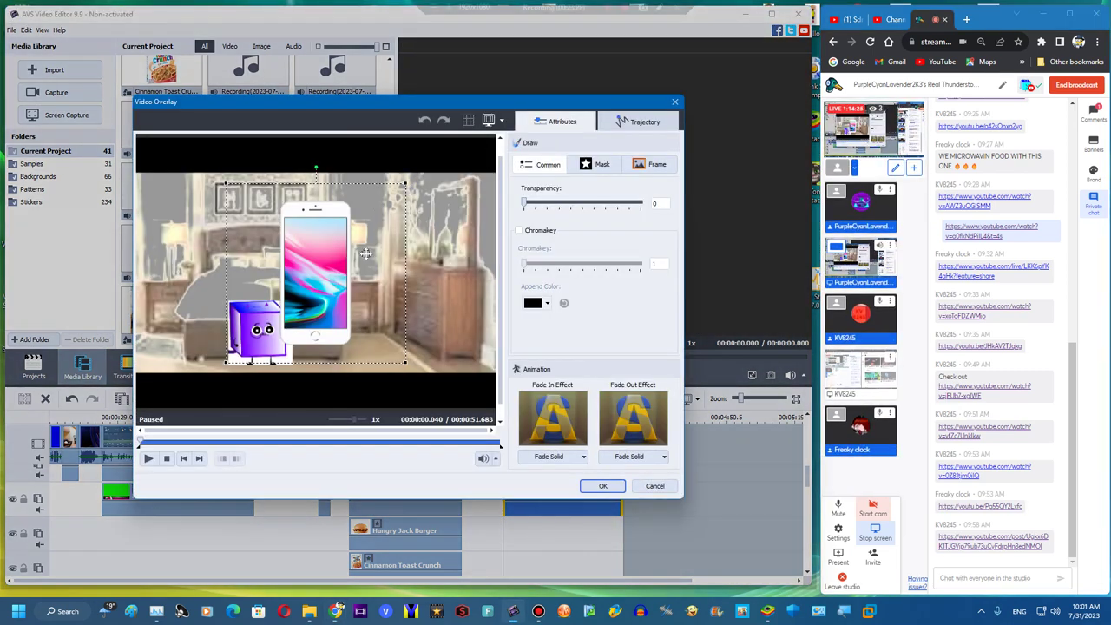
Shrink the iPhone 8 overlay, position it right beside the purple cube character, and preview the scene
{"action": "left_click_drag", "start_coordinate": [366, 252], "coordinate": [299, 329]}
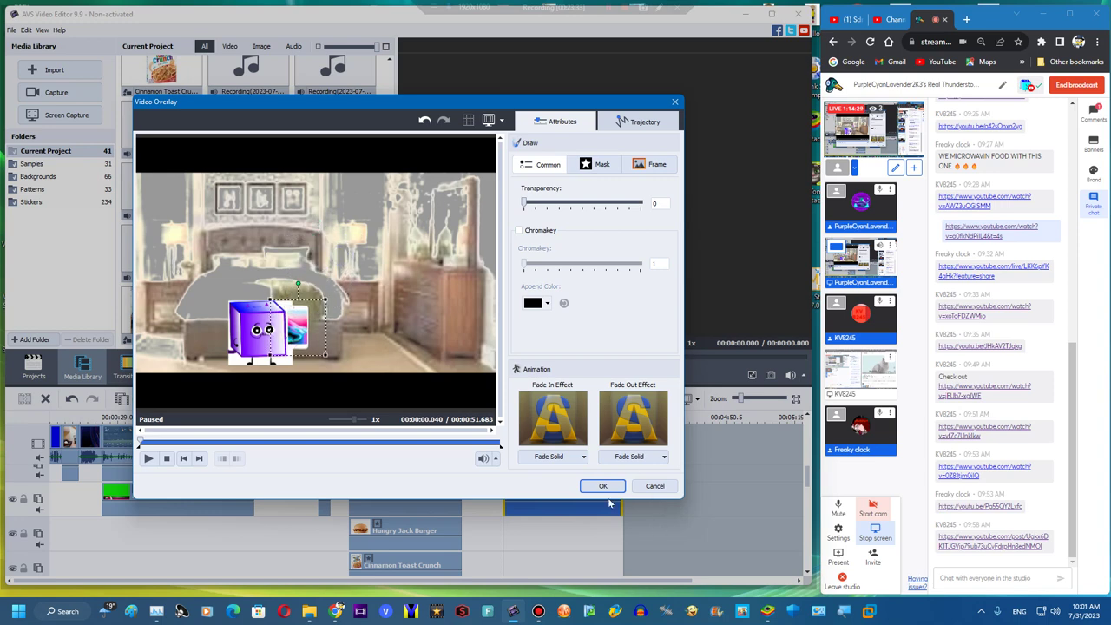
{"action": "left_click", "coordinate": [607, 487]}
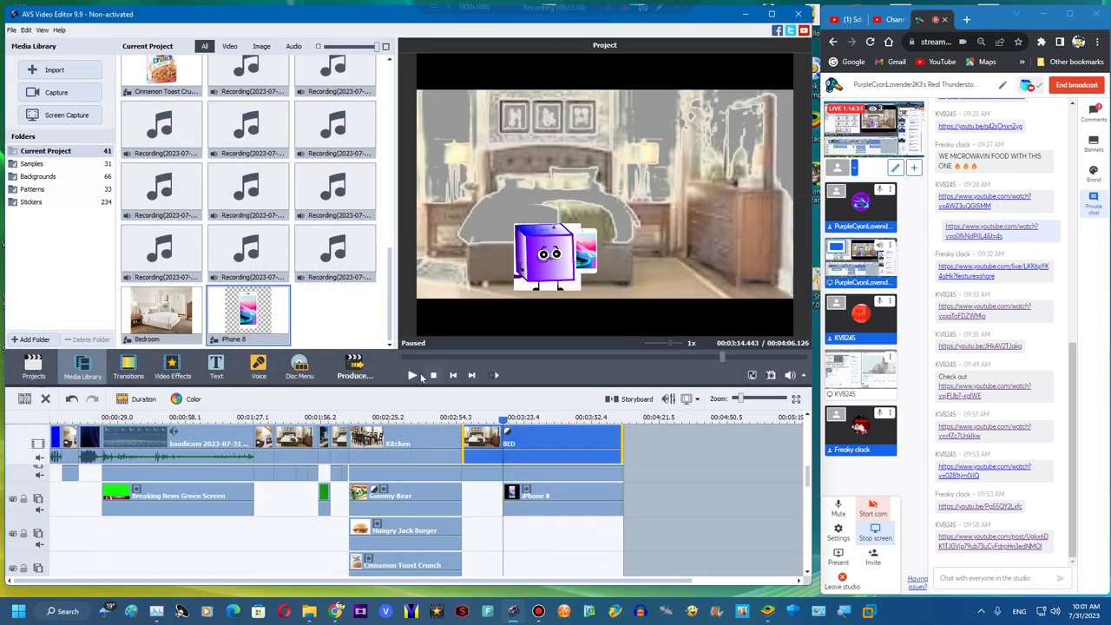
{"action": "left_click", "coordinate": [413, 375]}
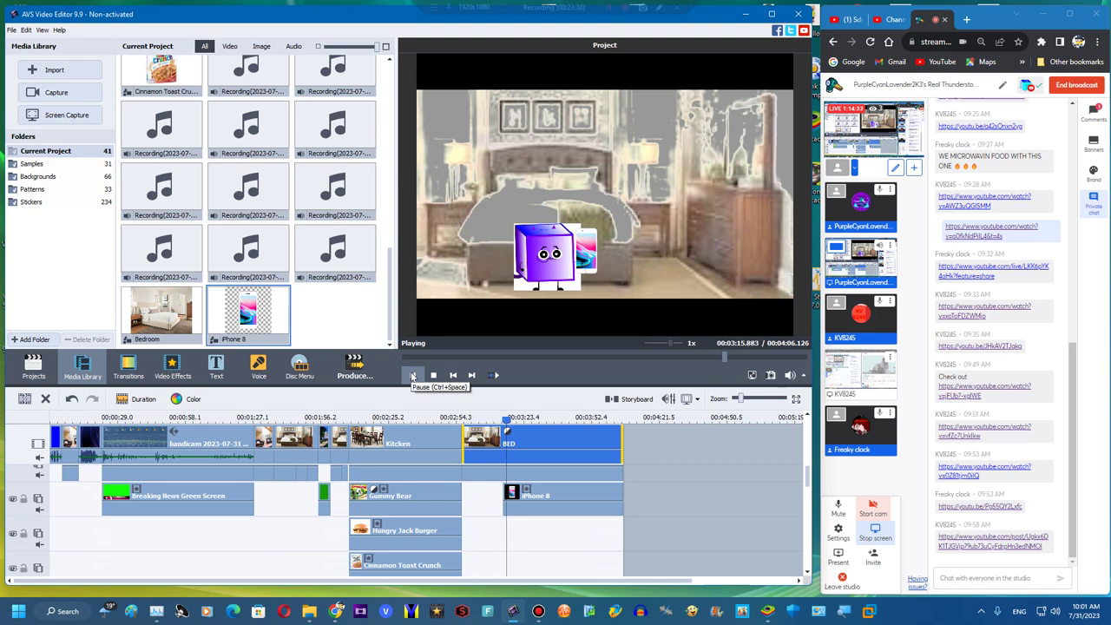
{"action": "left_click", "coordinate": [412, 375]}
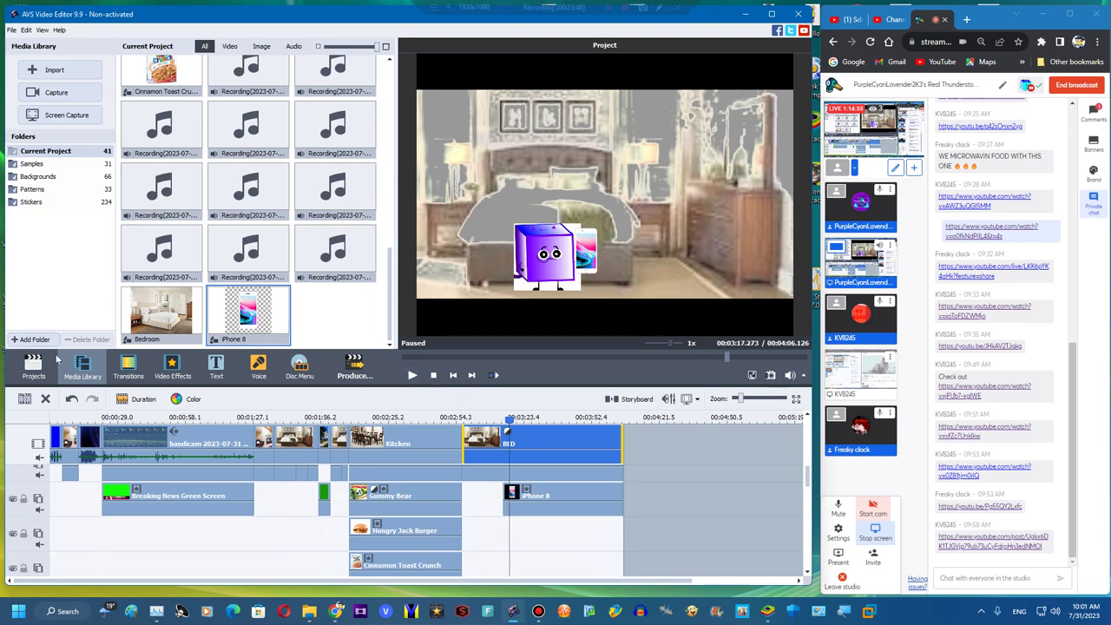
Cut off the second BED scene and its phone overlay at the playhead, and place the Bedroom picture after it, stretched to about 00:04:29
{"action": "left_click", "coordinate": [24, 398]}
{"action": "left_click", "coordinate": [45, 399]}
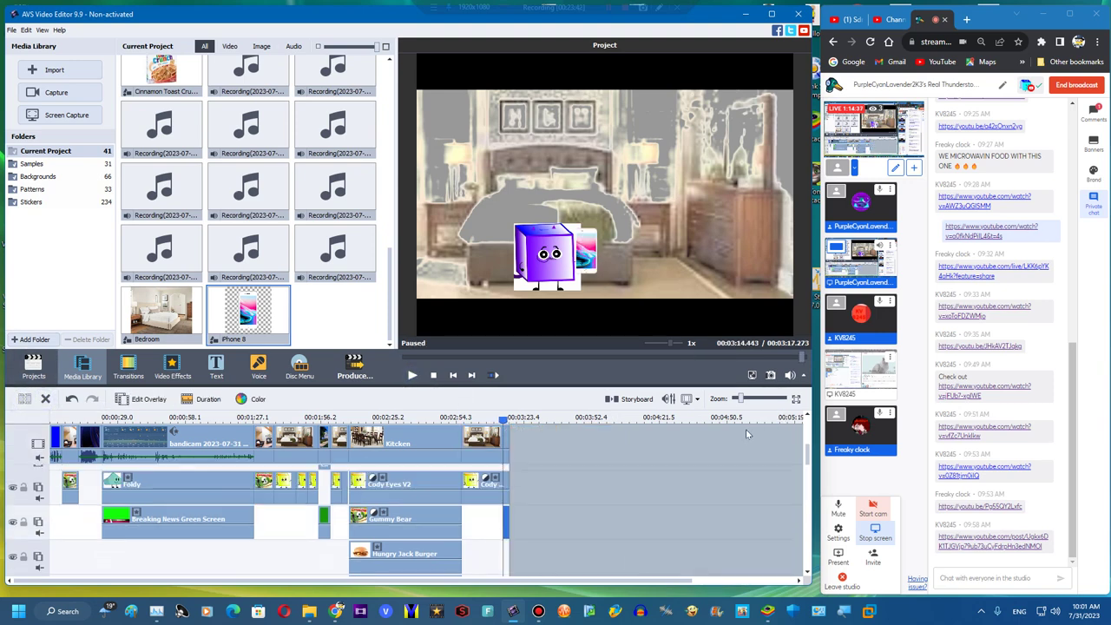
{"action": "left_click", "coordinate": [134, 320]}
{"action": "left_click_drag", "start_coordinate": [134, 319], "coordinate": [517, 443]}
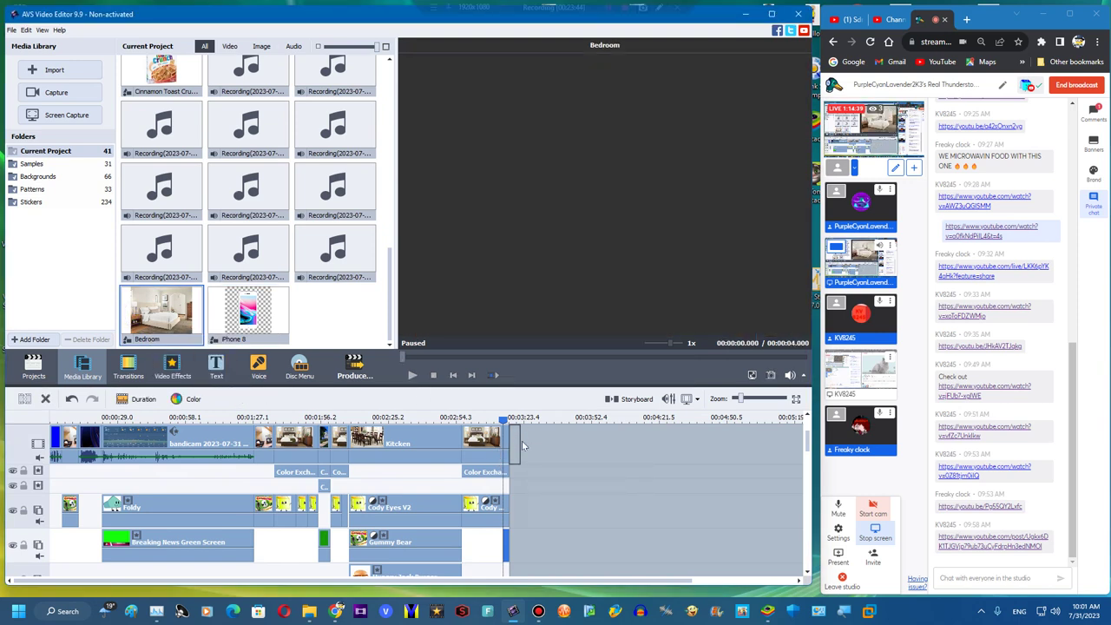
{"action": "left_click_drag", "start_coordinate": [622, 440], "coordinate": [623, 440]}
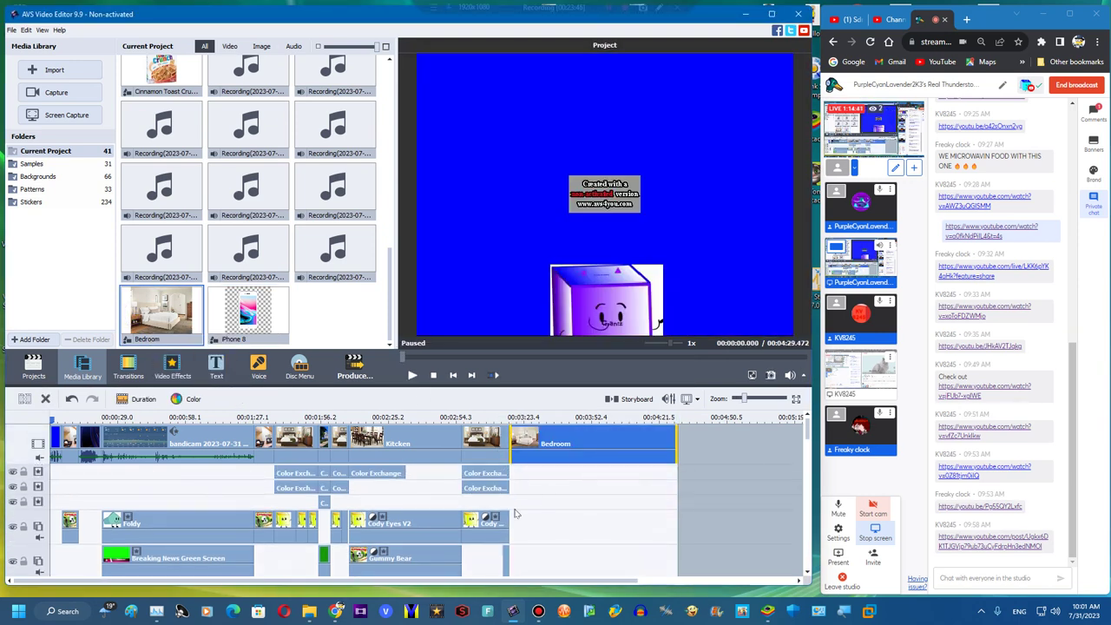
Duplicate the first-row Color Exchange effect from the BED clip and stretch the copy over the whole Bedroom clip
{"action": "right_click", "coordinate": [493, 476]}
{"action": "left_click", "coordinate": [533, 556]}
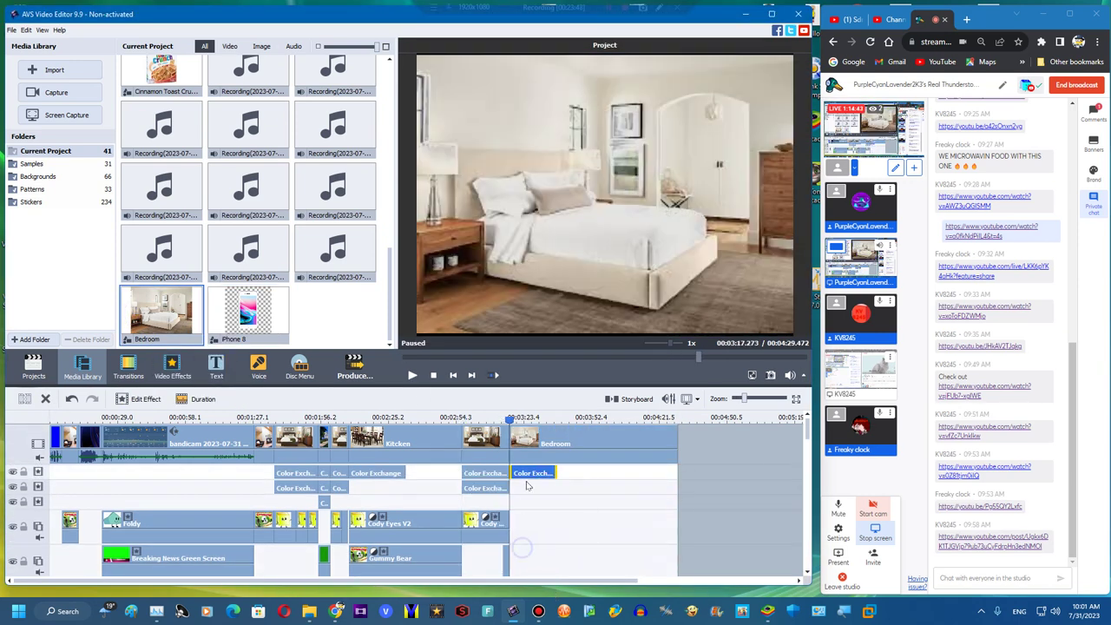
{"action": "left_click_drag", "start_coordinate": [632, 451], "coordinate": [510, 472]}
{"action": "left_click", "coordinate": [560, 447]}
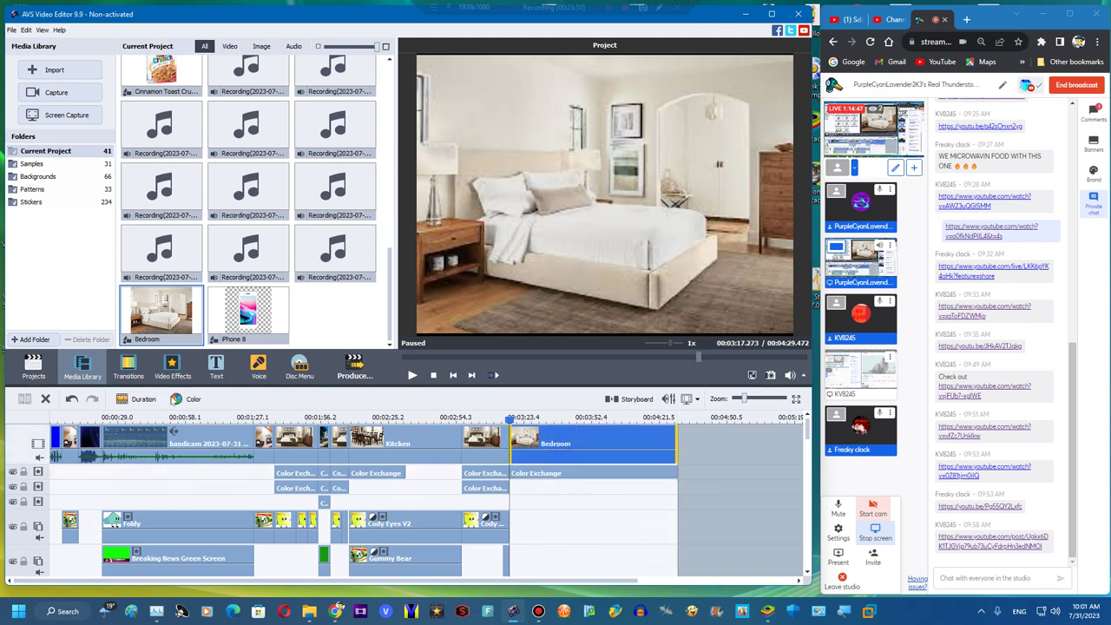
Switch to the broadcast studio in the browser and show the newest live comments
{"action": "left_click", "coordinate": [1094, 113]}
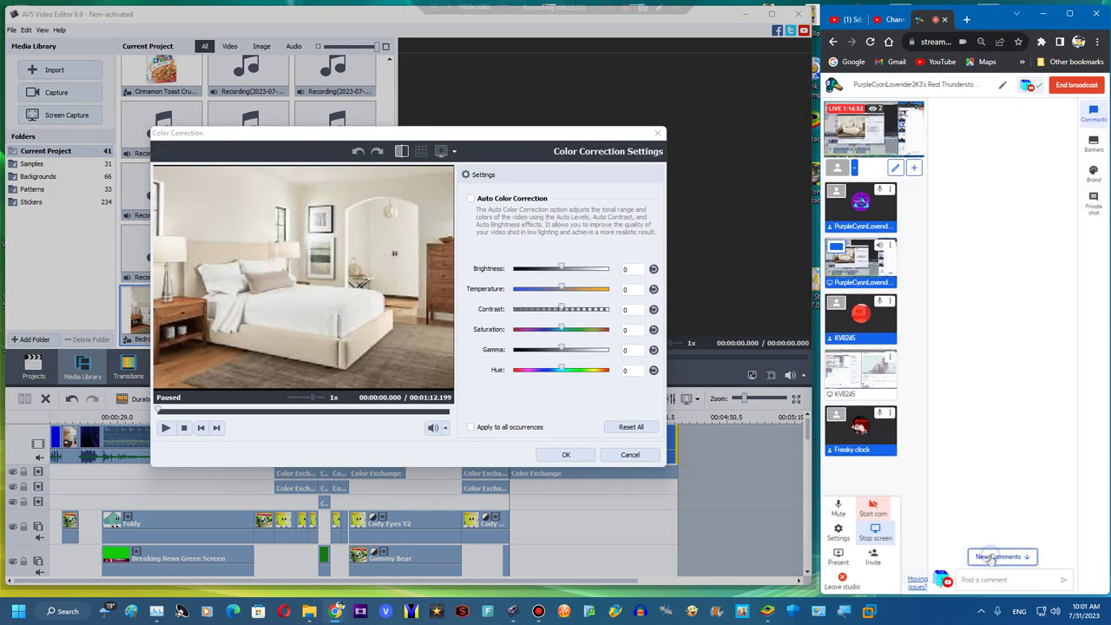
{"action": "left_click", "coordinate": [995, 555]}
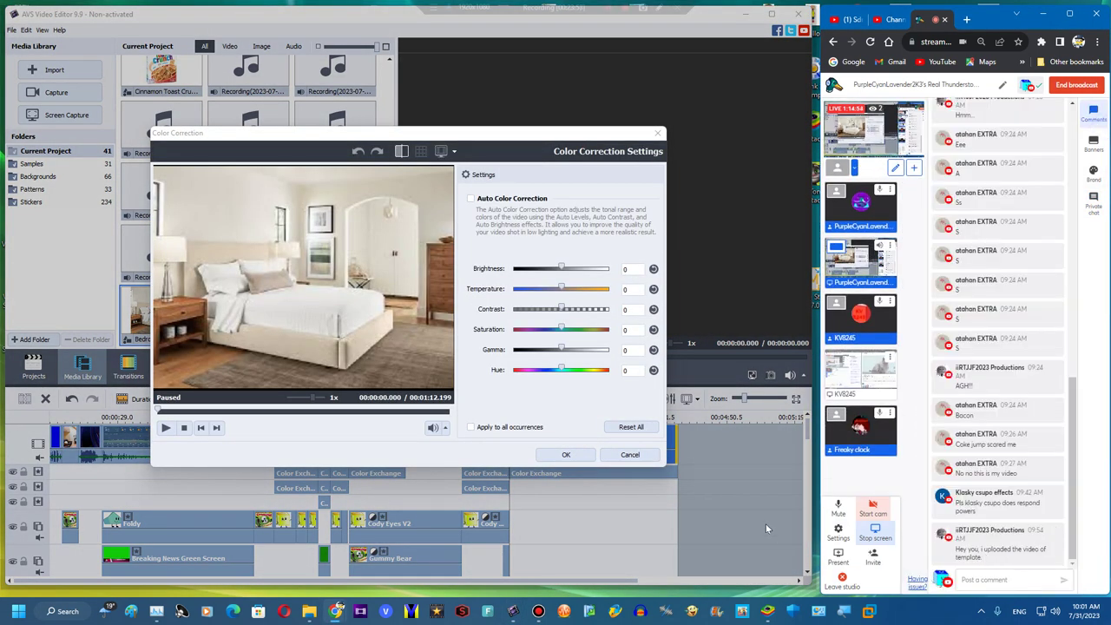
Set the Bedroom clip's brightness to 100 in its color correction settings
{"action": "left_click", "coordinate": [629, 371]}
{"action": "left_click", "coordinate": [634, 269]}
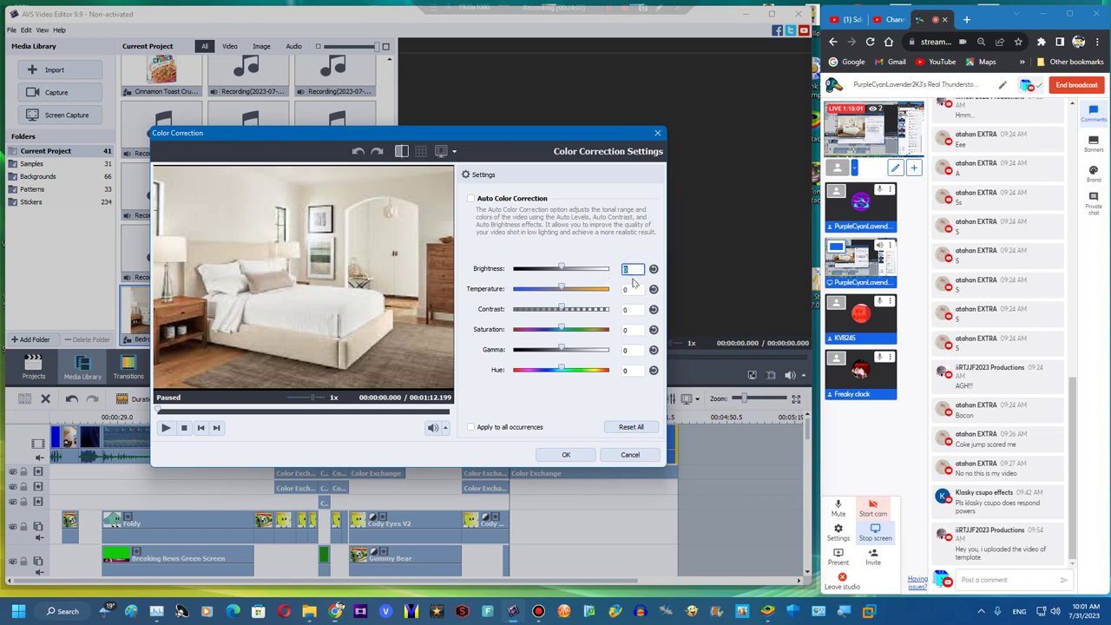
{"action": "type", "text": "100"}
{"action": "left_click", "coordinate": [566, 455]}
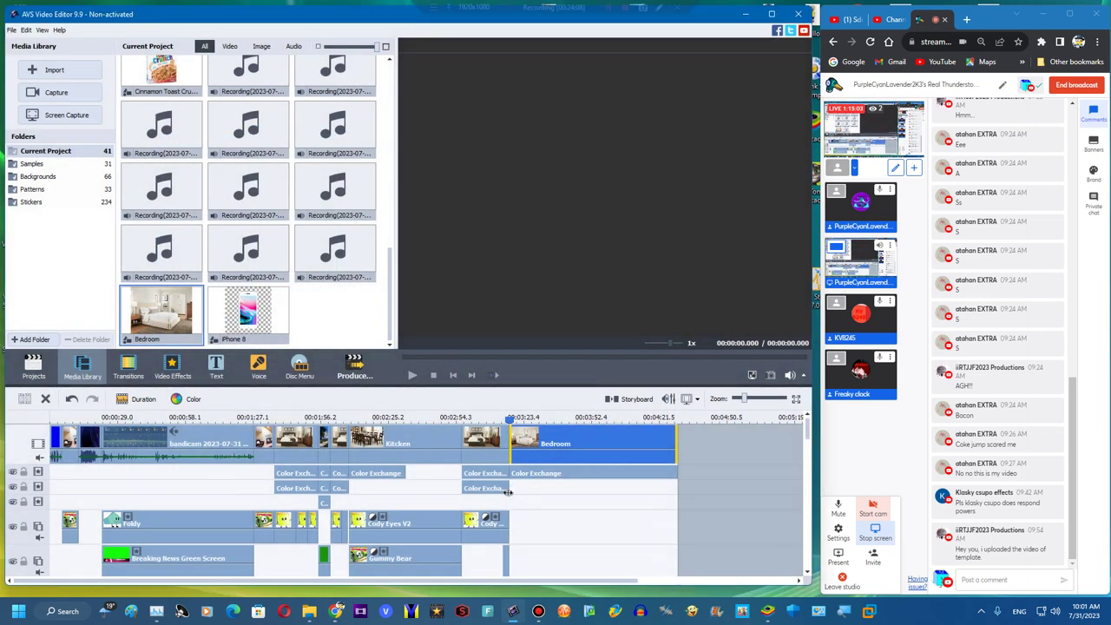
{"action": "right_click", "coordinate": [508, 492]}
{"action": "left_click", "coordinate": [544, 549]}
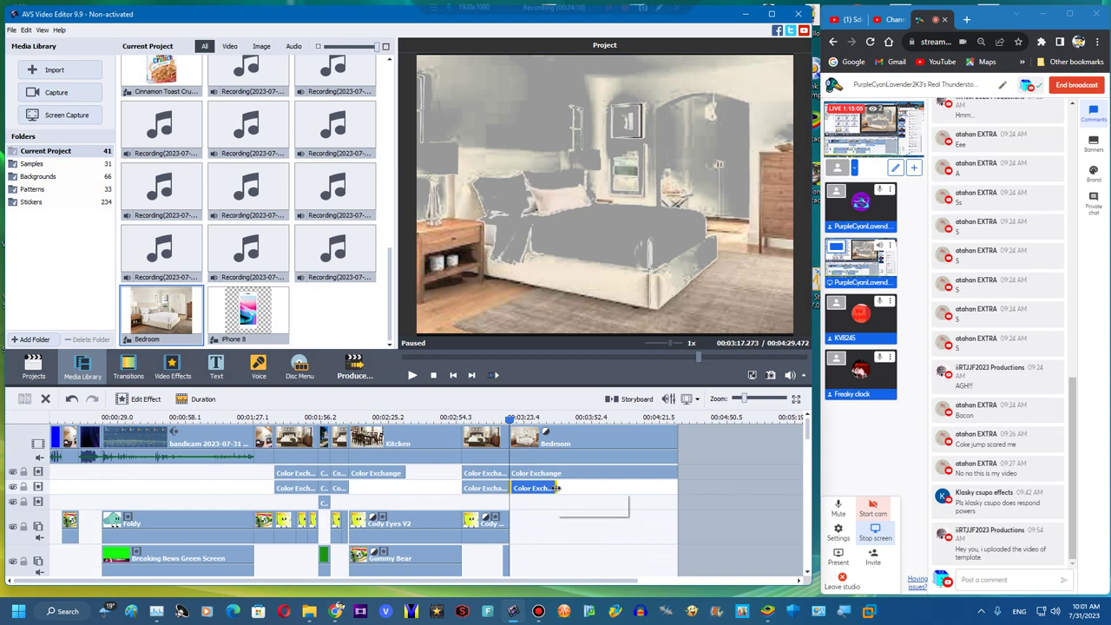
{"action": "right_click", "coordinate": [543, 490]}
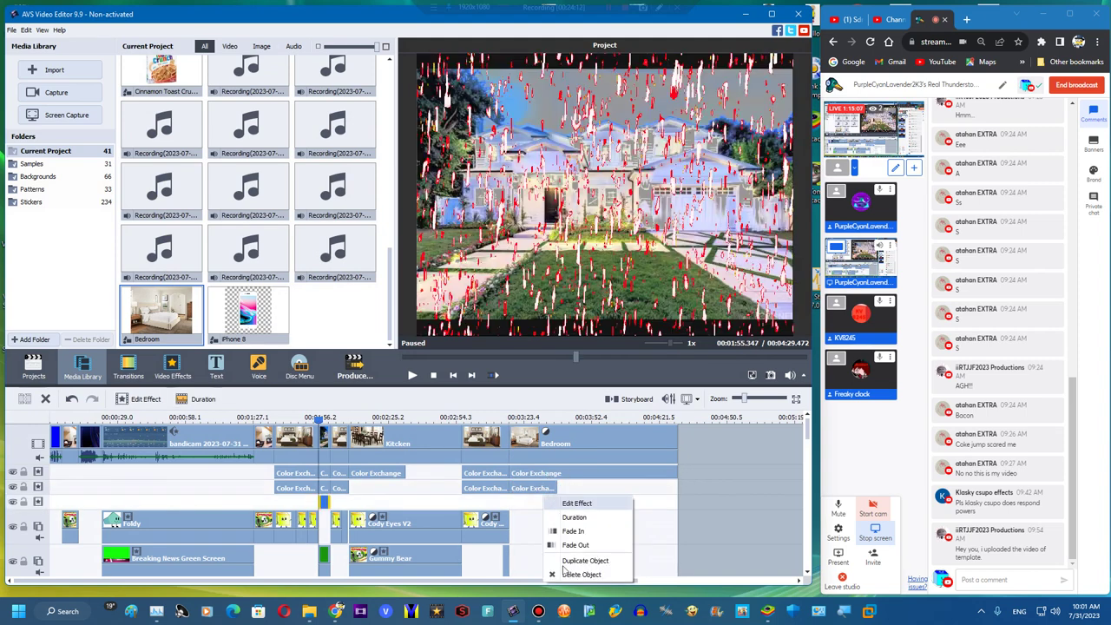
{"action": "left_click", "coordinate": [553, 566]}
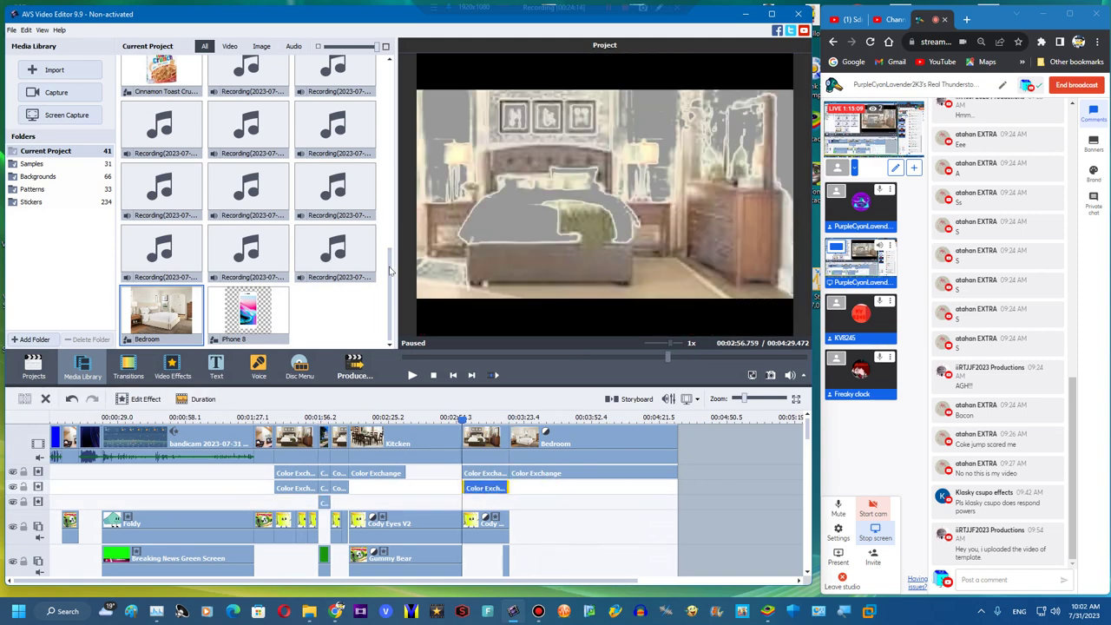
Add the X character as an overlay along the whole Bedroom clip and shrink it to a small figure near the frame's centre
{"action": "scroll", "coordinate": [248, 200], "scroll_direction": "up", "scroll_amount": 10}
{"action": "left_click_drag", "start_coordinate": [248, 149], "coordinate": [400, 499]}
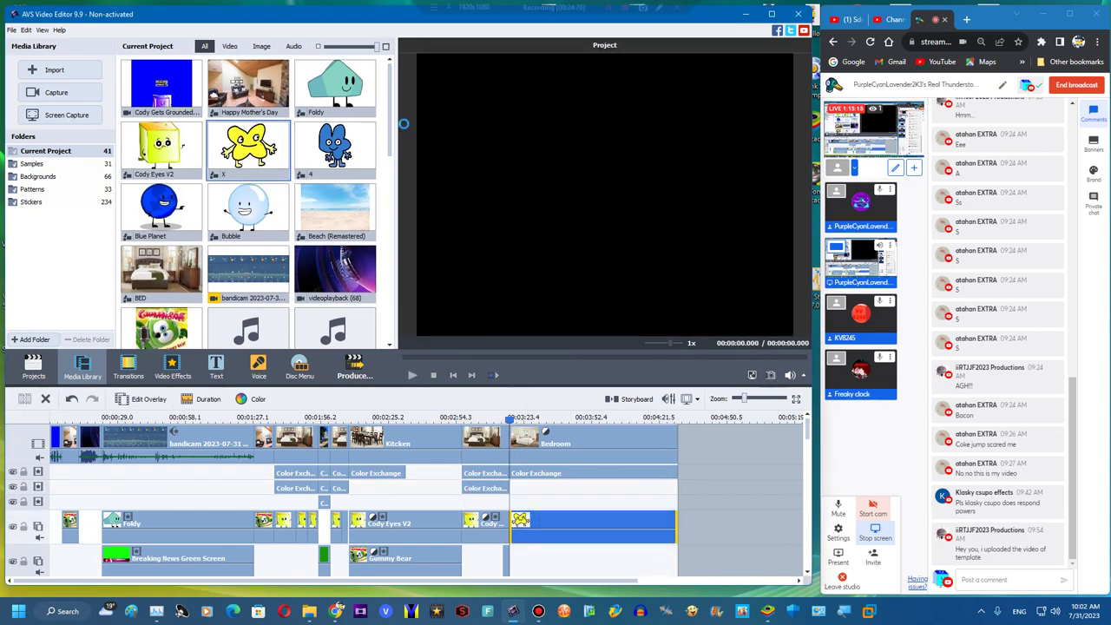
{"action": "double_click", "coordinate": [539, 526]}
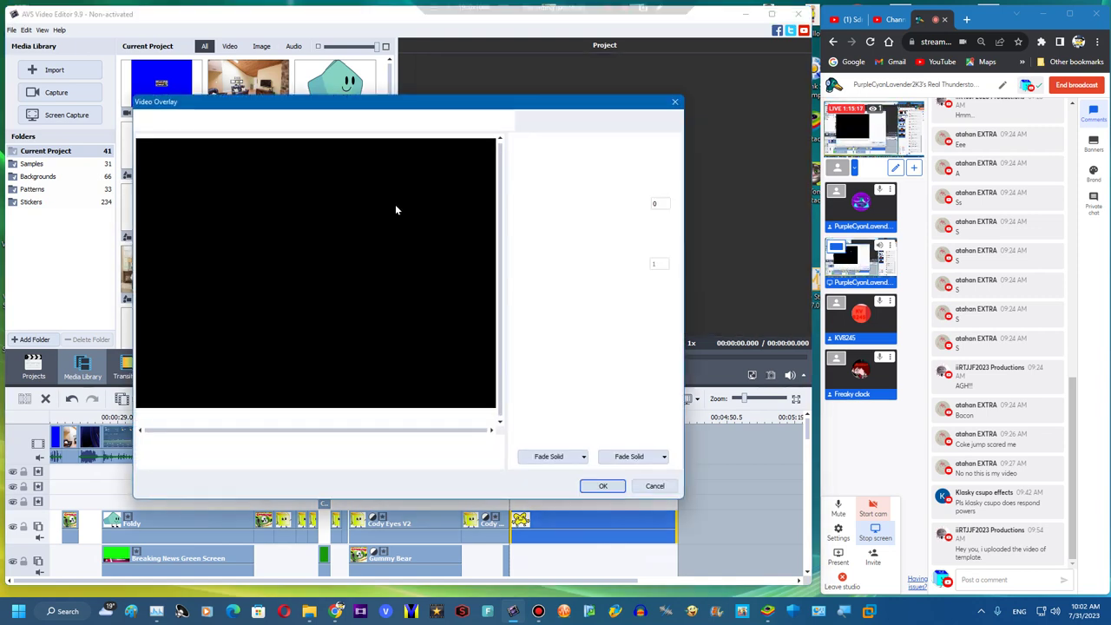
{"action": "left_click_drag", "start_coordinate": [404, 207], "coordinate": [311, 245]}
{"action": "left_click", "coordinate": [602, 485]}
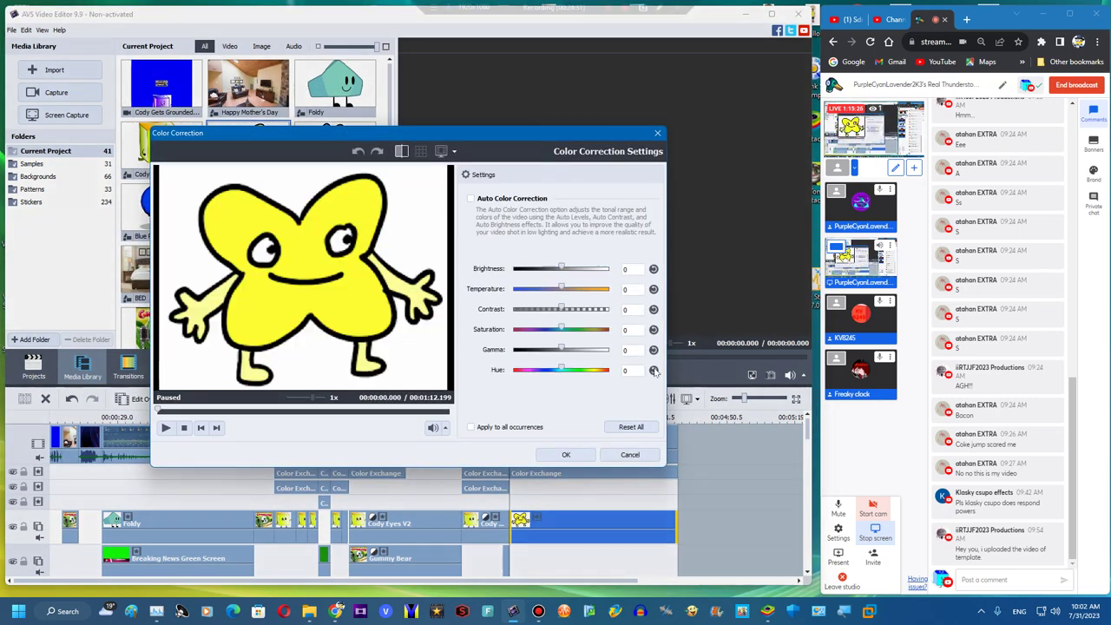
Recolor the X overlay by setting its hue to 180
{"action": "double_click", "coordinate": [634, 370]}
{"action": "type", "text": "180"}
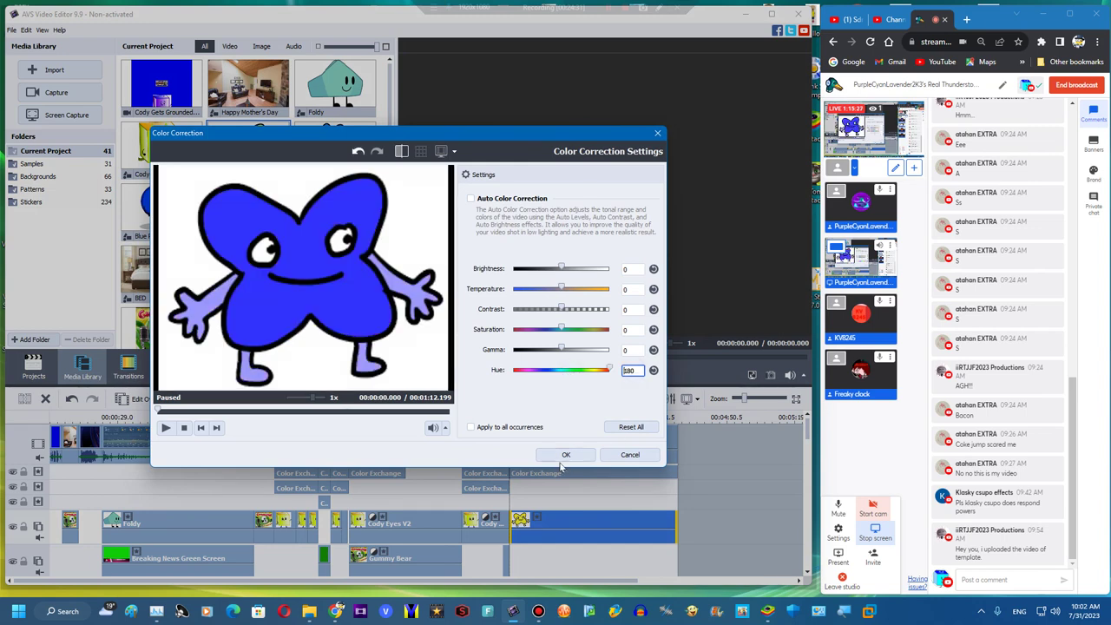
{"action": "left_click", "coordinate": [561, 460]}
Record a voice line from the start of the Bedroom scene and apply Pitch Shift to it at rate 119
{"action": "left_click", "coordinate": [260, 365]}
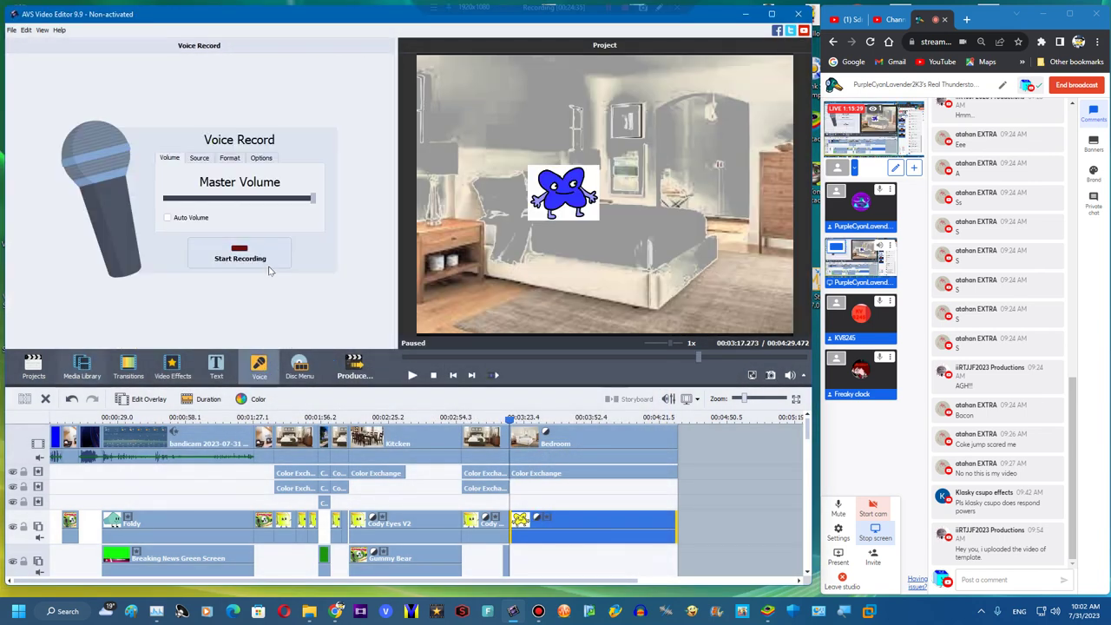
{"action": "left_click", "coordinate": [273, 255]}
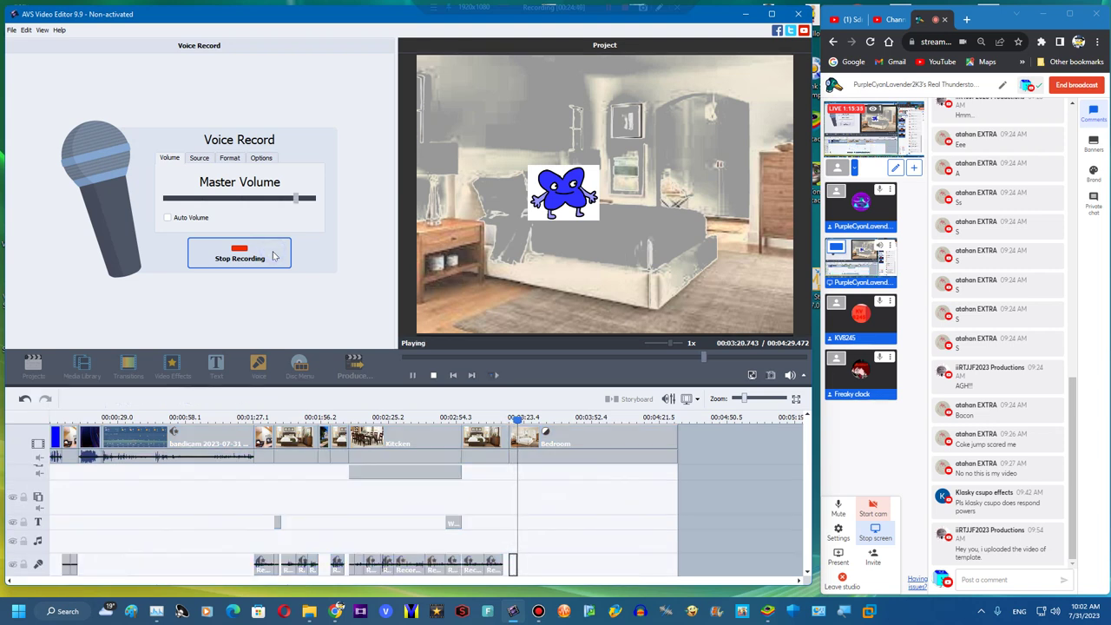
{"action": "left_click", "coordinate": [273, 255]}
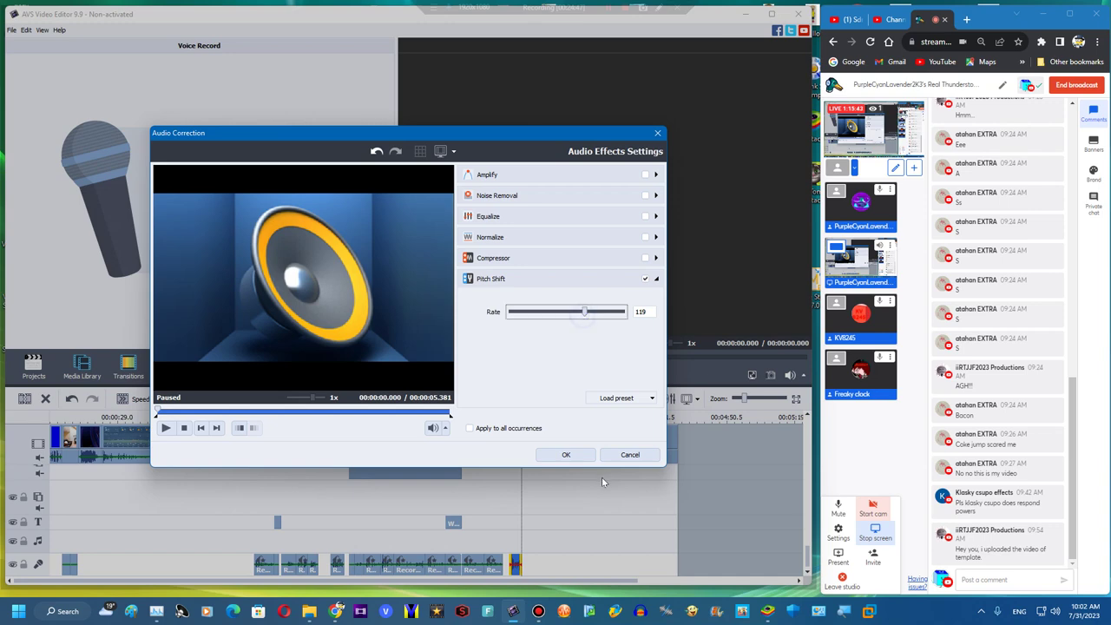
{"action": "left_click", "coordinate": [565, 454]}
Record a second voice line right after the first one and move it up to the music track
{"action": "left_click", "coordinate": [521, 418]}
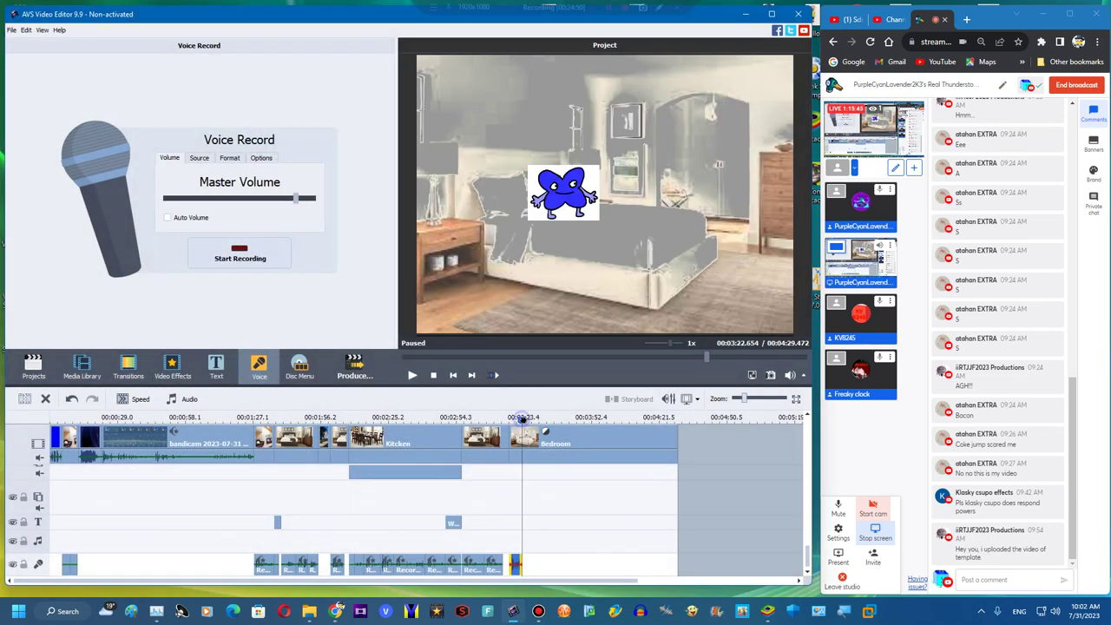
{"action": "left_click", "coordinate": [231, 256]}
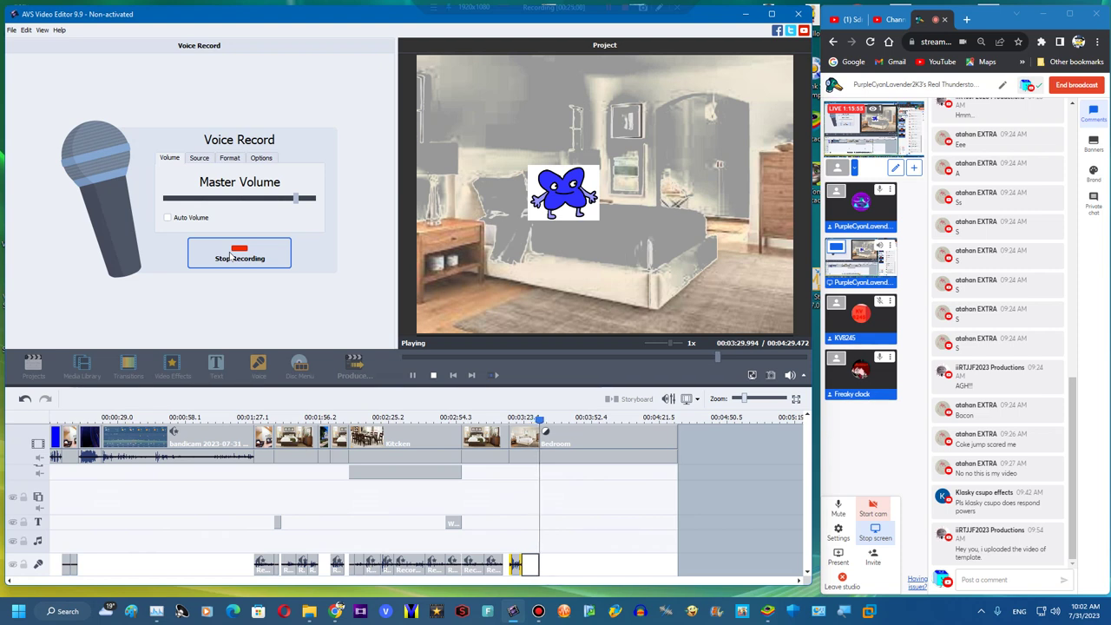
{"action": "left_click", "coordinate": [230, 256]}
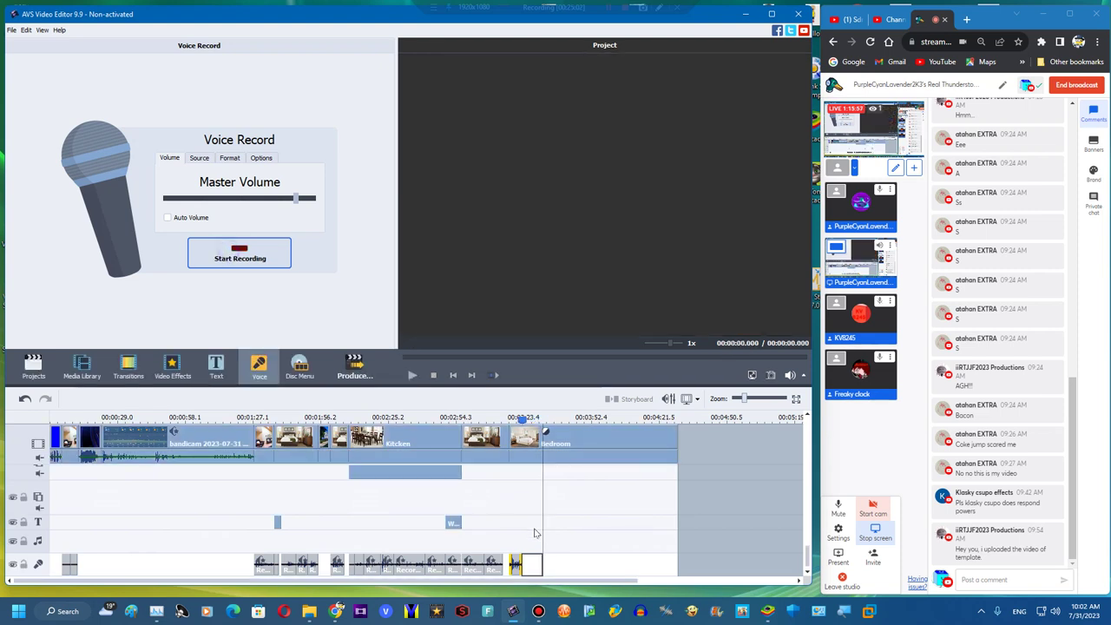
Record another voice line on the voice track below the moved recording and apply Pitch Shift to it at rate 121
{"action": "left_click", "coordinate": [277, 250]}
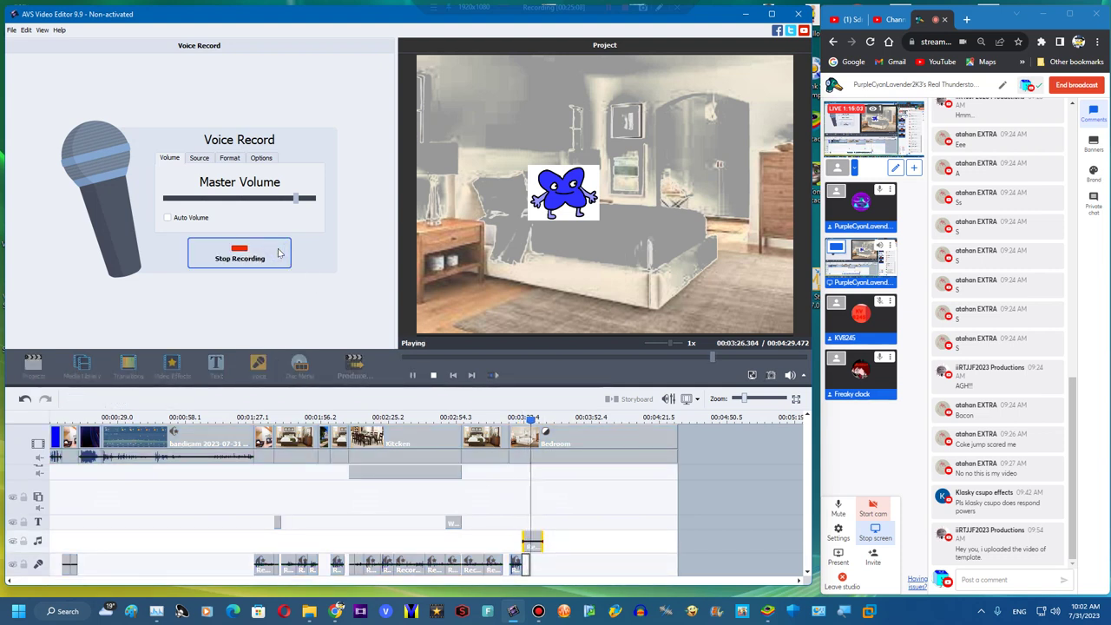
{"action": "left_click", "coordinate": [278, 252]}
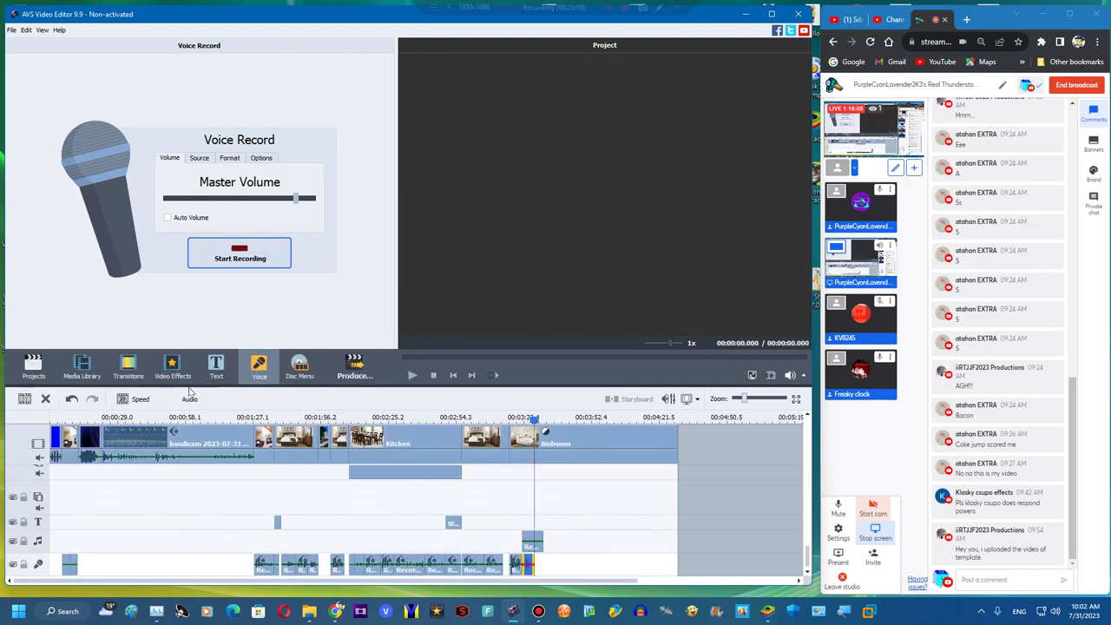
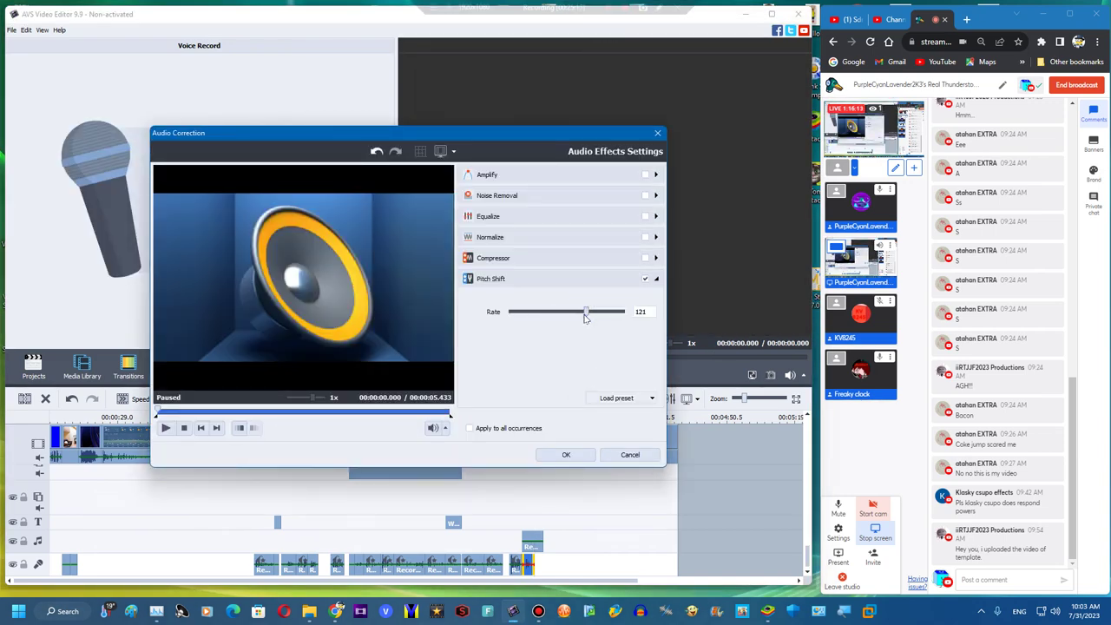
{"action": "left_click", "coordinate": [566, 455]}
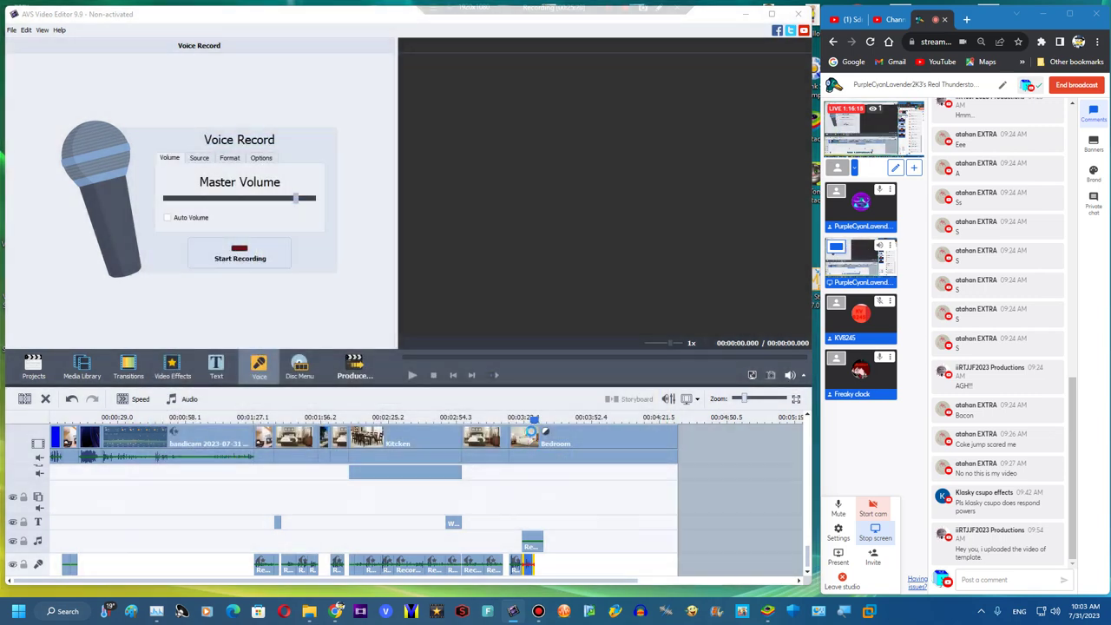
Duplicate the short iPhone 8 overlay from the BED scene and move the copy to the end of the newest voice line in the Bedroom scene
{"action": "left_click", "coordinate": [535, 434]}
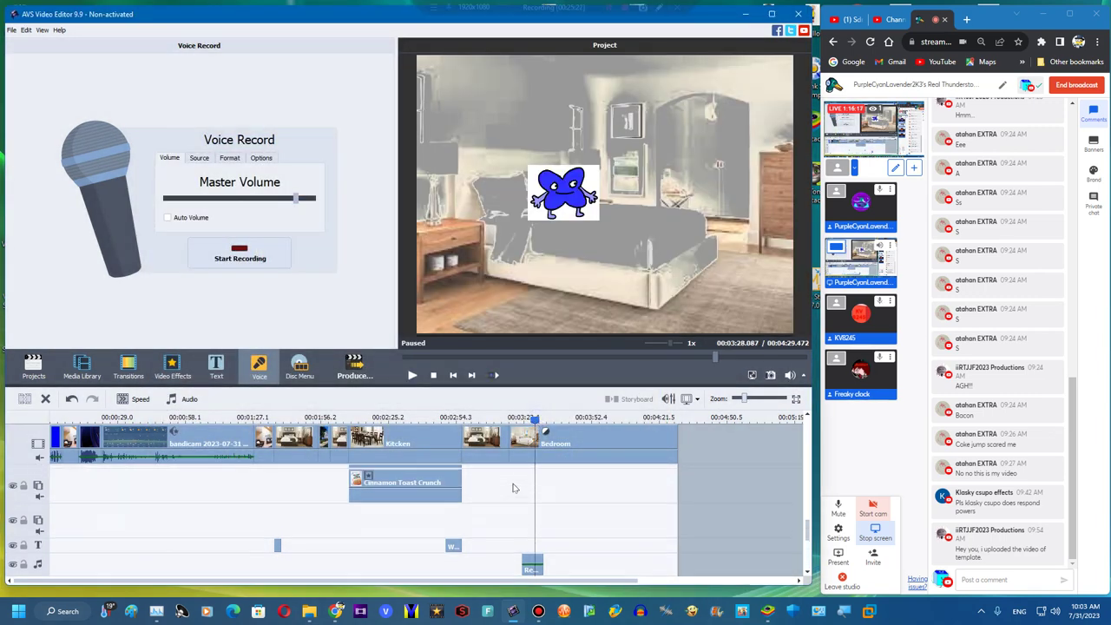
{"action": "right_click", "coordinate": [507, 512]}
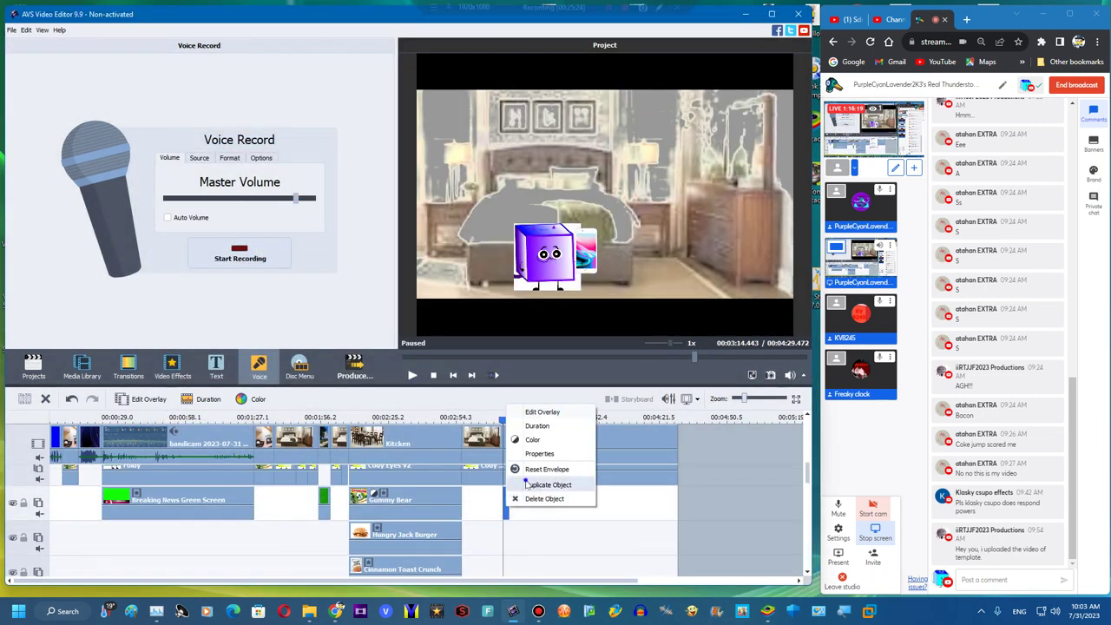
{"action": "left_click", "coordinate": [526, 484]}
{"action": "left_click_drag", "start_coordinate": [511, 495], "coordinate": [538, 495]}
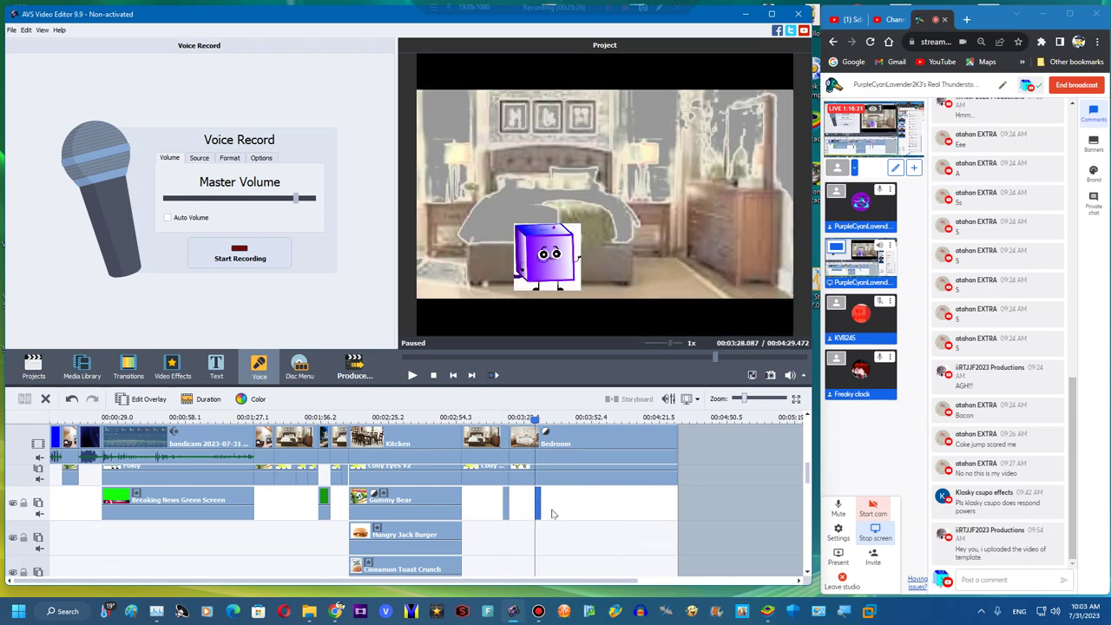
Stretch the copied iPhone 8 overlay to the end of the Bedroom clip and position the phone beside the blue X character
{"action": "scroll", "coordinate": [542, 509], "scroll_direction": "down", "scroll_amount": 5}
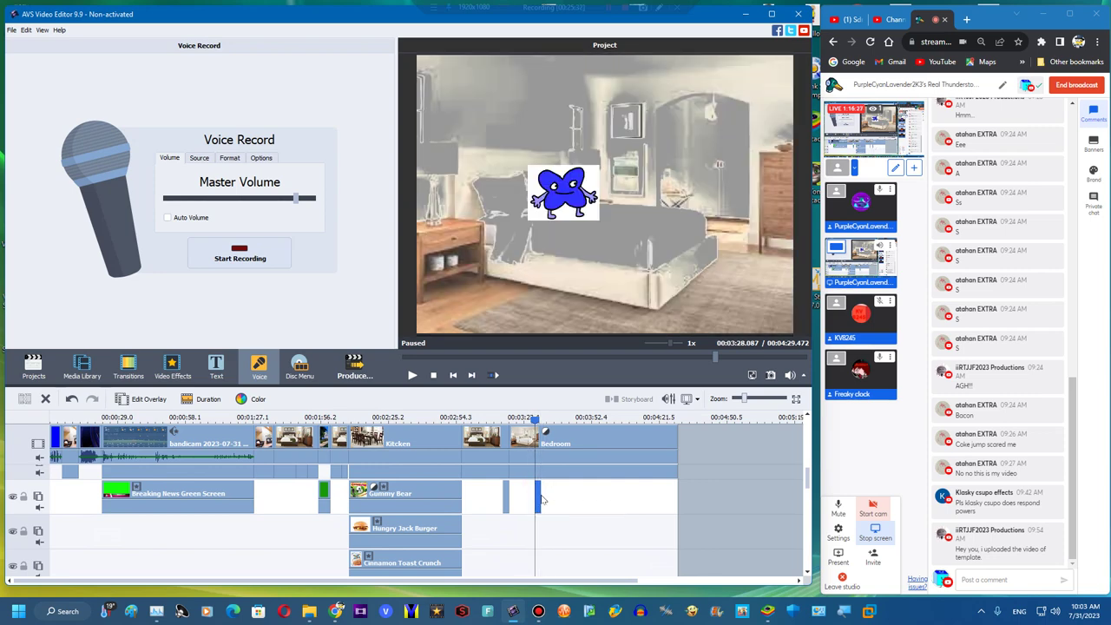
{"action": "left_click_drag", "start_coordinate": [540, 493], "coordinate": [675, 493]}
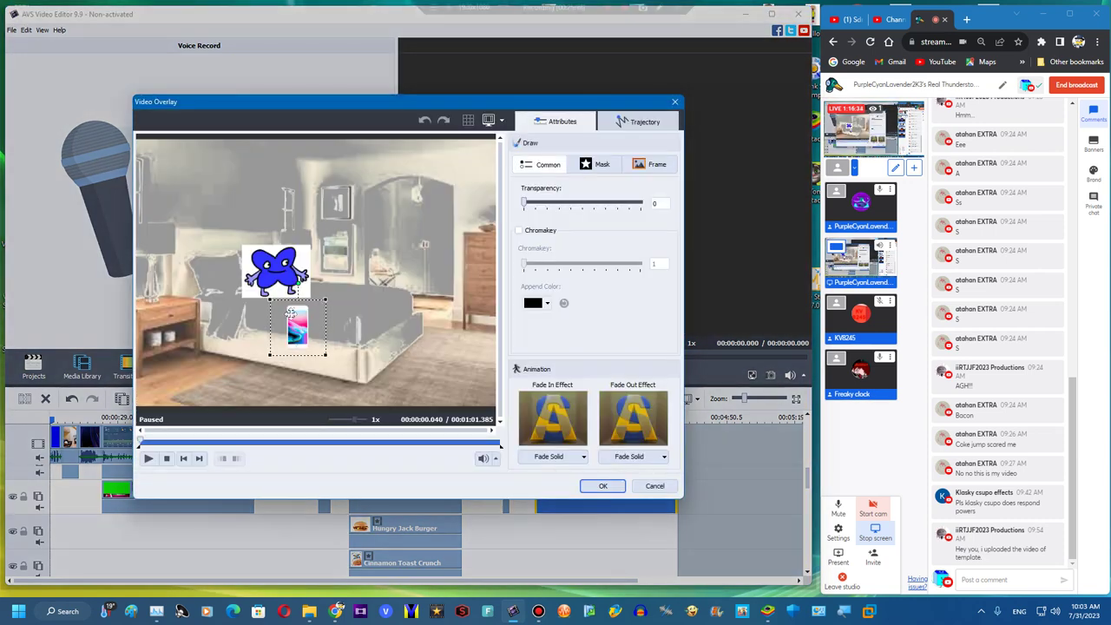
{"action": "left_click_drag", "start_coordinate": [300, 327], "coordinate": [309, 286]}
{"action": "left_click", "coordinate": [616, 488]}
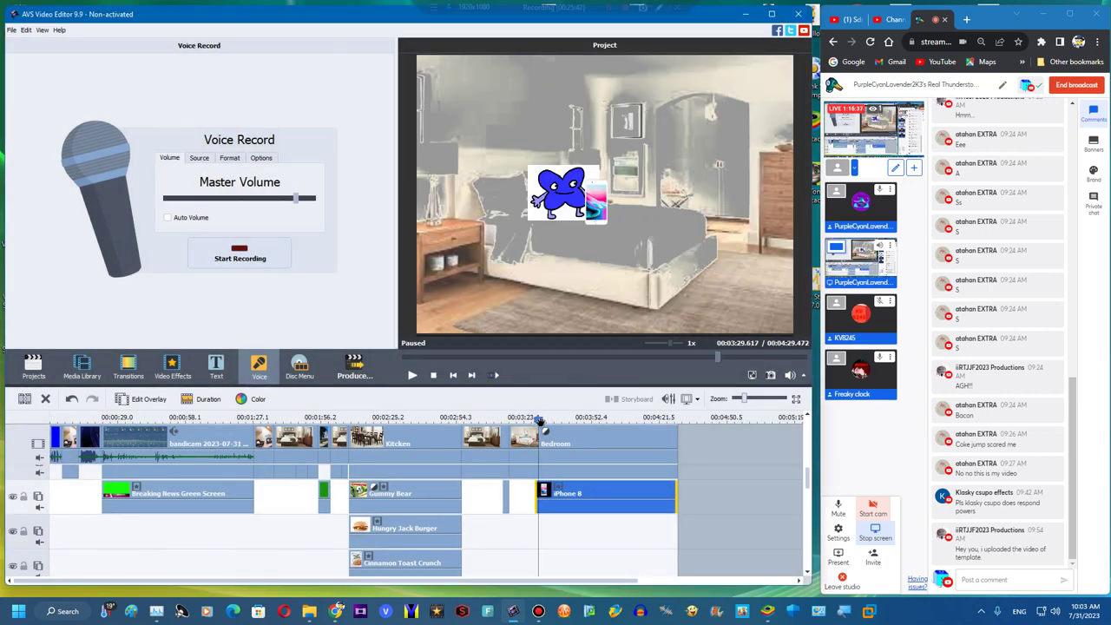
Reposition the iPhone 8 overlay to the left side of the blue X character in the Bedroom scene
{"action": "scroll", "coordinate": [401, 427], "scroll_direction": "down", "scroll_amount": 5}
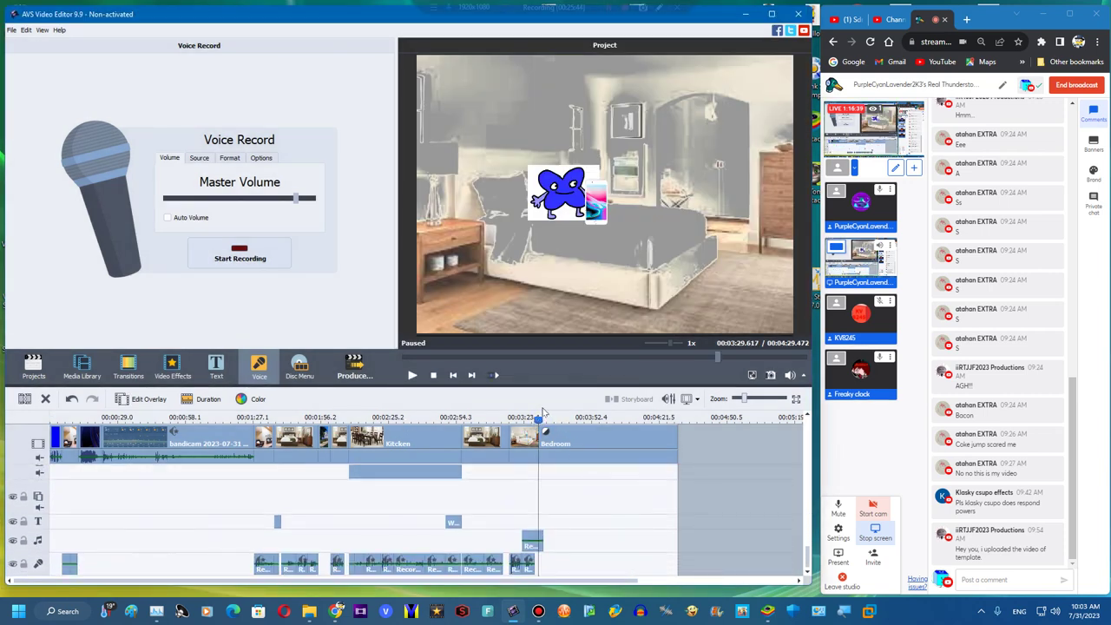
{"action": "left_click_drag", "start_coordinate": [539, 421], "coordinate": [543, 421]}
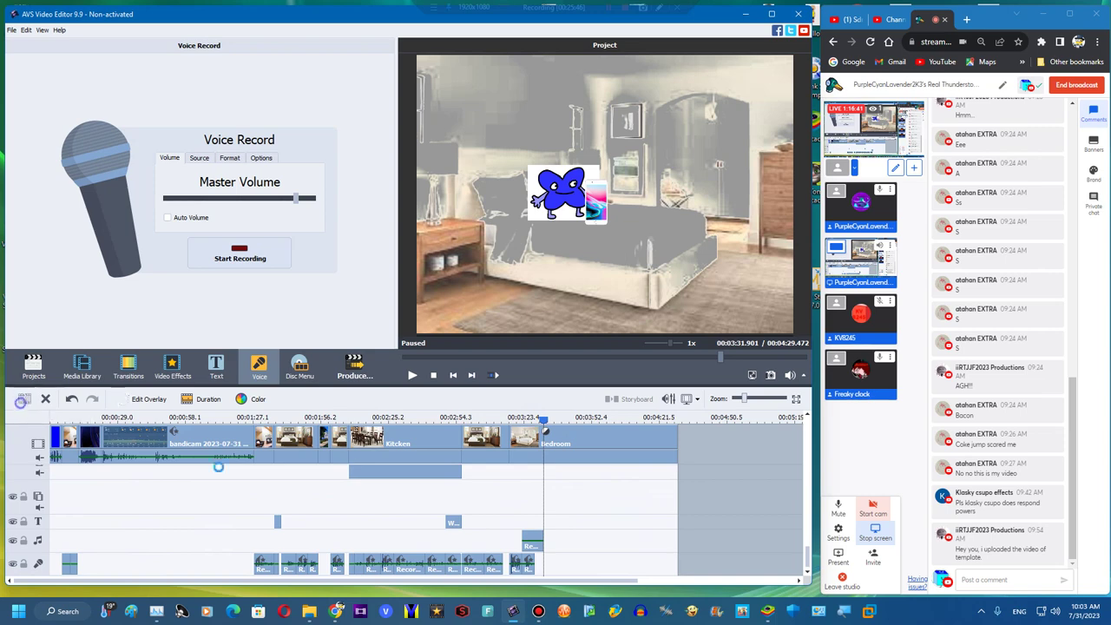
{"action": "left_click", "coordinate": [143, 399]}
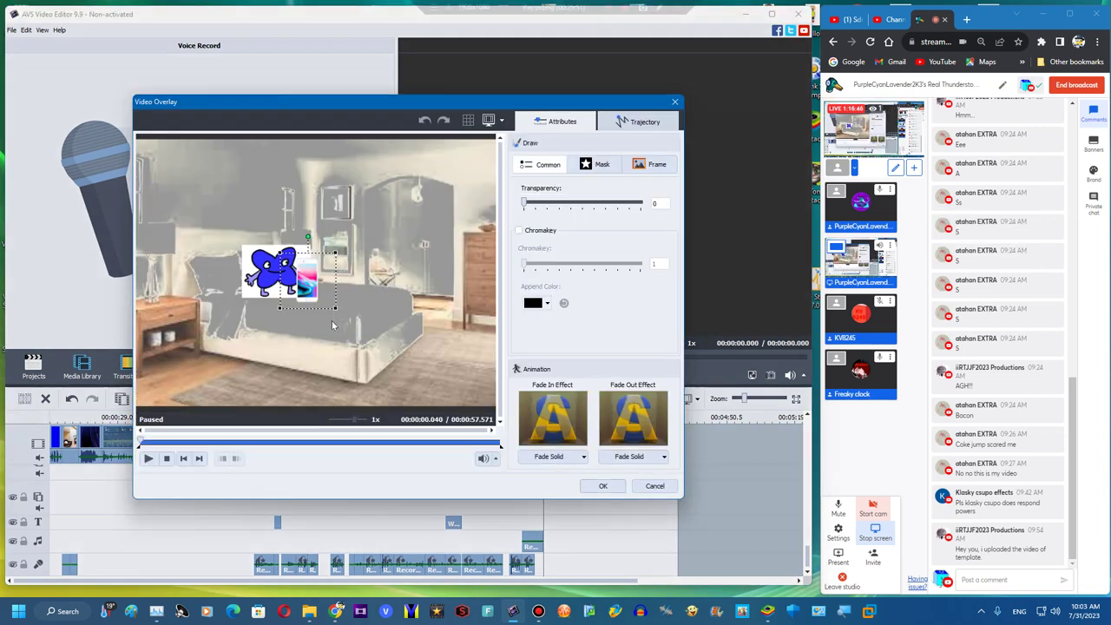
{"action": "left_click_drag", "start_coordinate": [306, 271], "coordinate": [247, 257]}
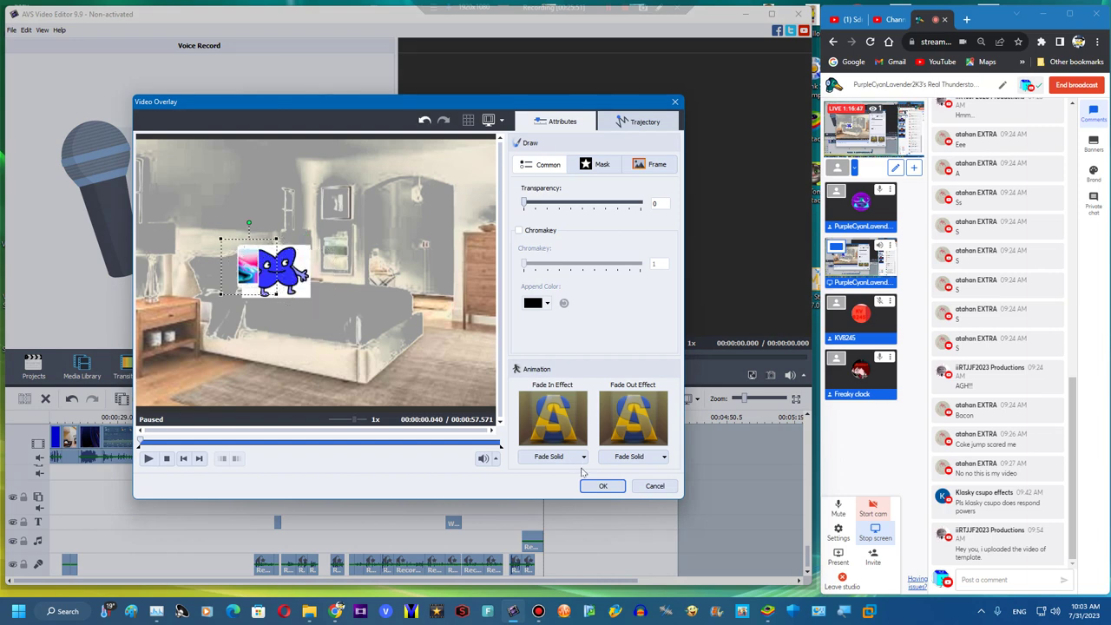
{"action": "left_click", "coordinate": [590, 487]}
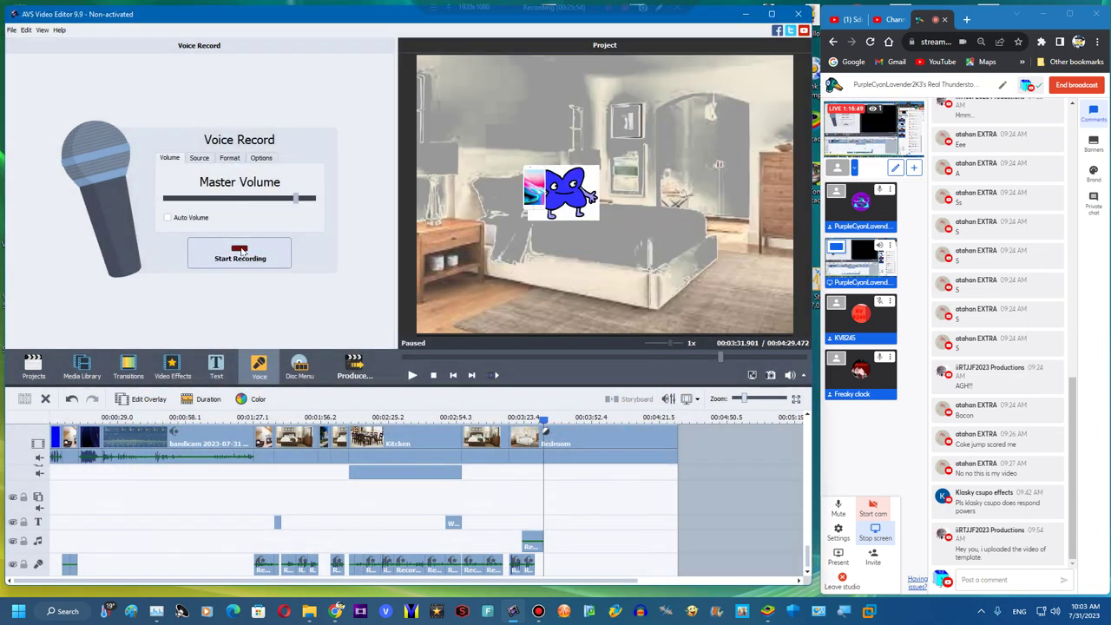
Record a voice line from 00:03:31.901 on the voice track and apply Pitch Shift to it at rate 119
{"action": "left_click", "coordinate": [240, 252]}
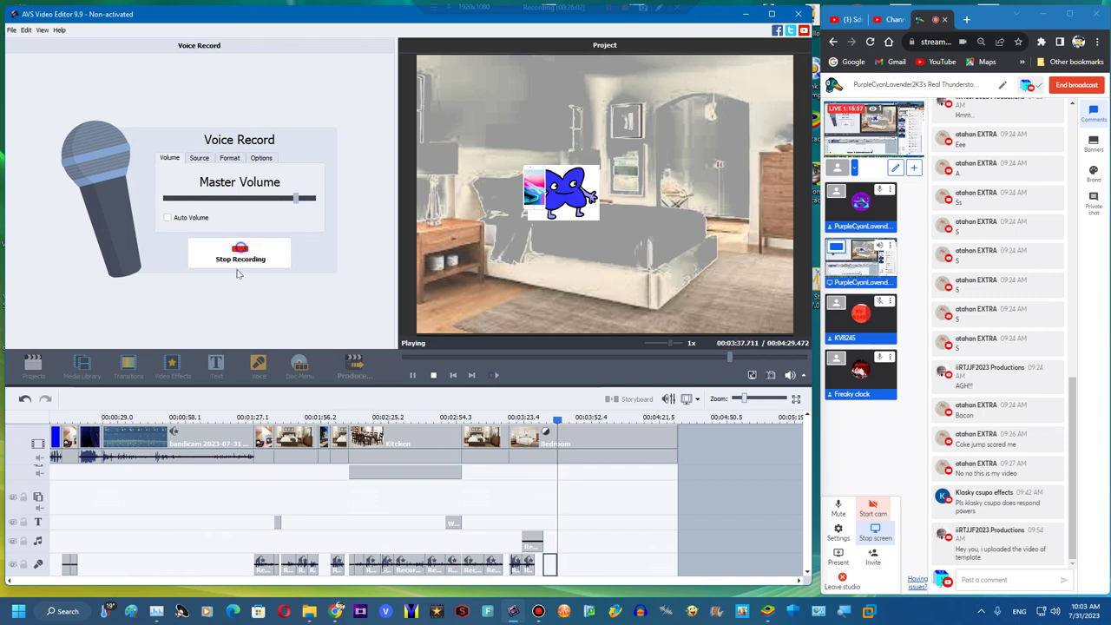
{"action": "left_click", "coordinate": [240, 254]}
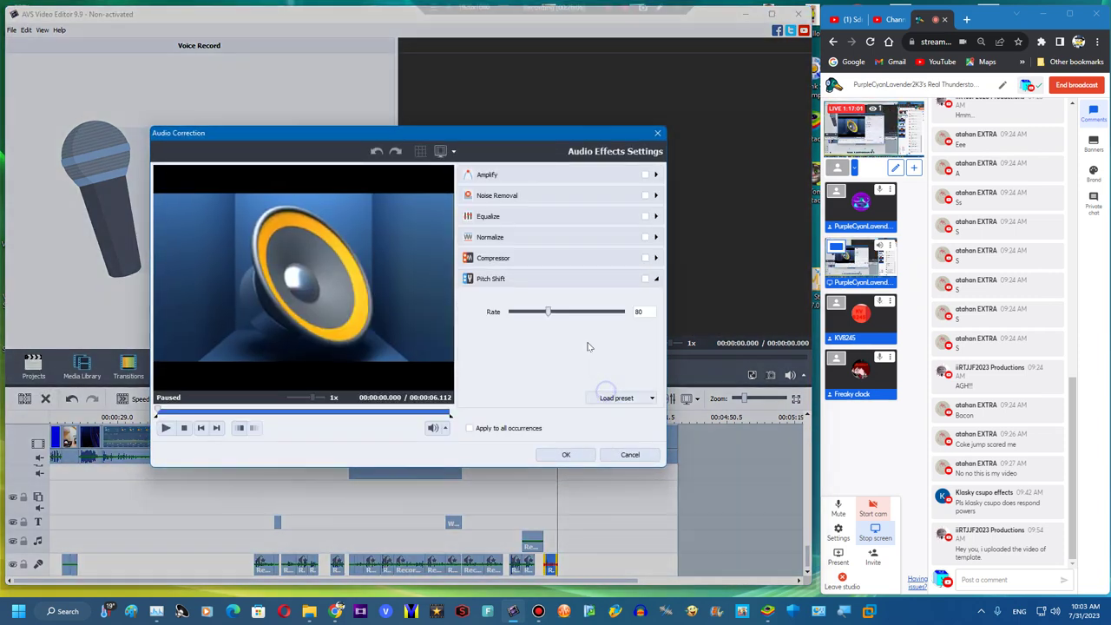
{"action": "left_click", "coordinate": [573, 311]}
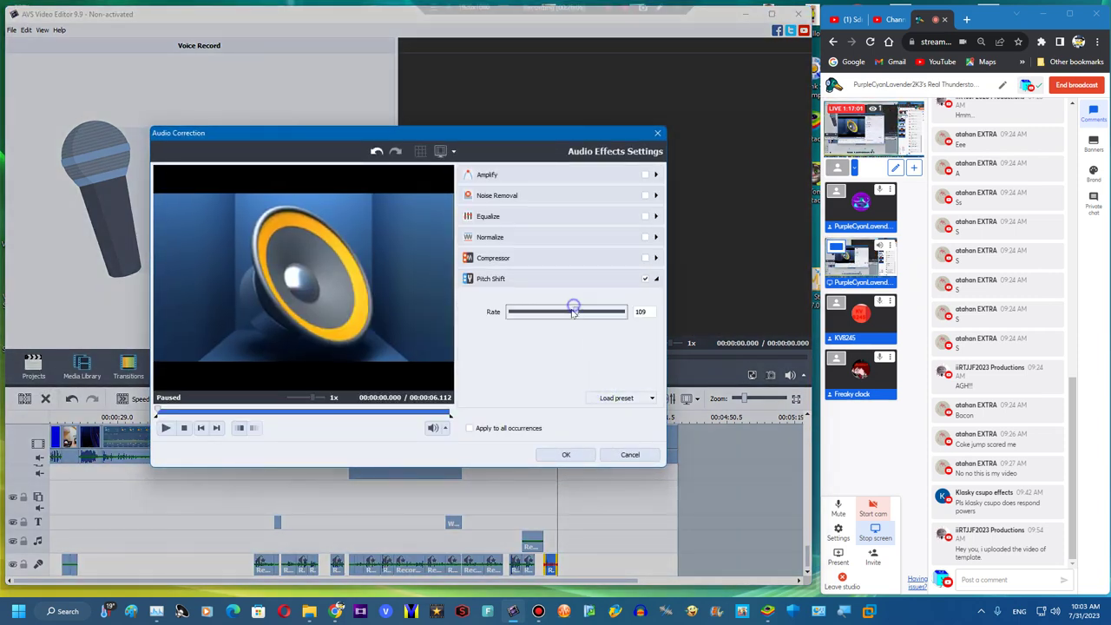
{"action": "left_click_drag", "start_coordinate": [573, 313], "coordinate": [572, 315]}
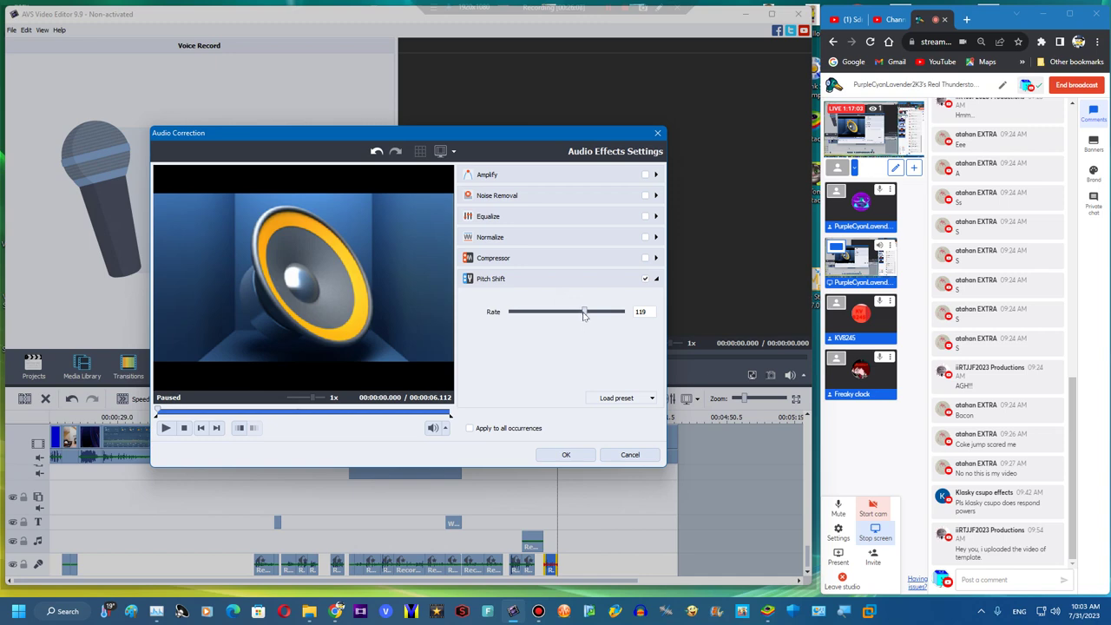
{"action": "left_click", "coordinate": [564, 454]}
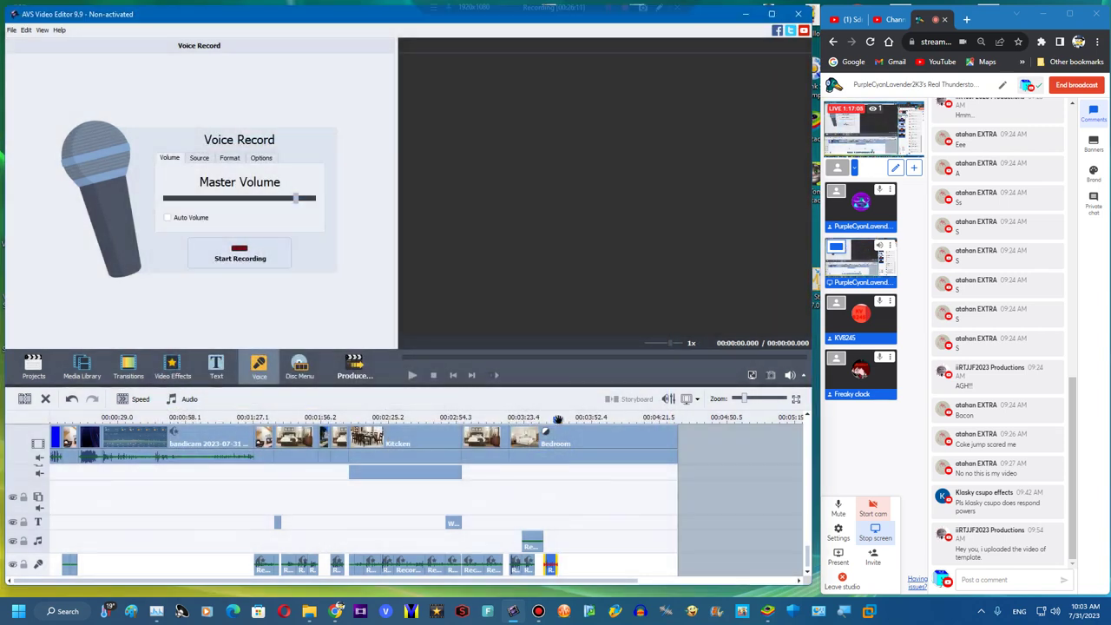
{"action": "left_click", "coordinate": [260, 247]}
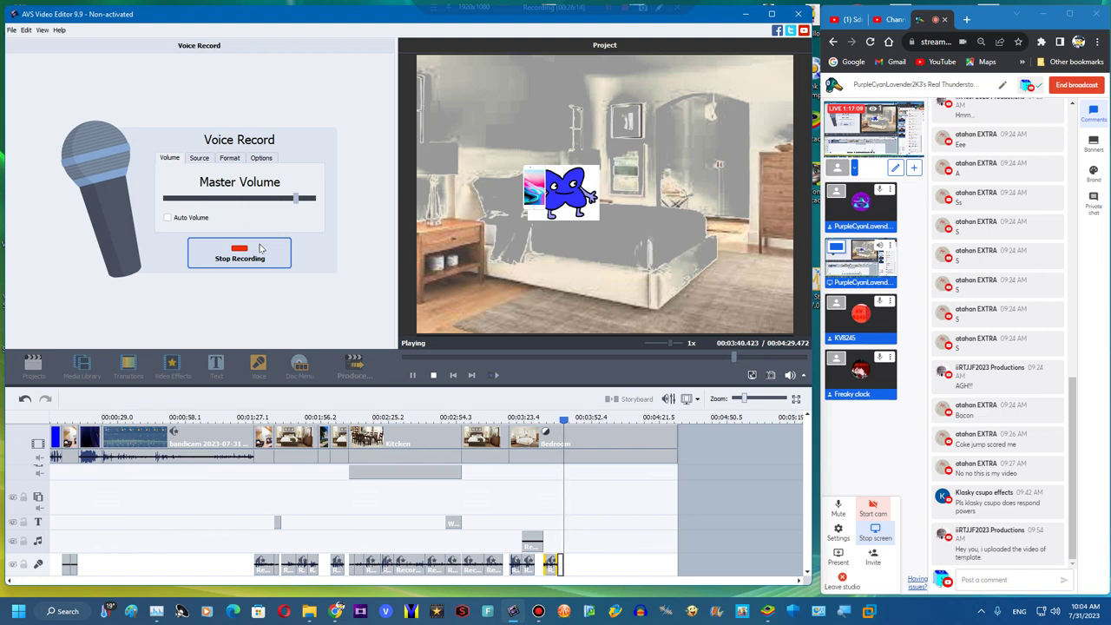
{"action": "left_click", "coordinate": [261, 249]}
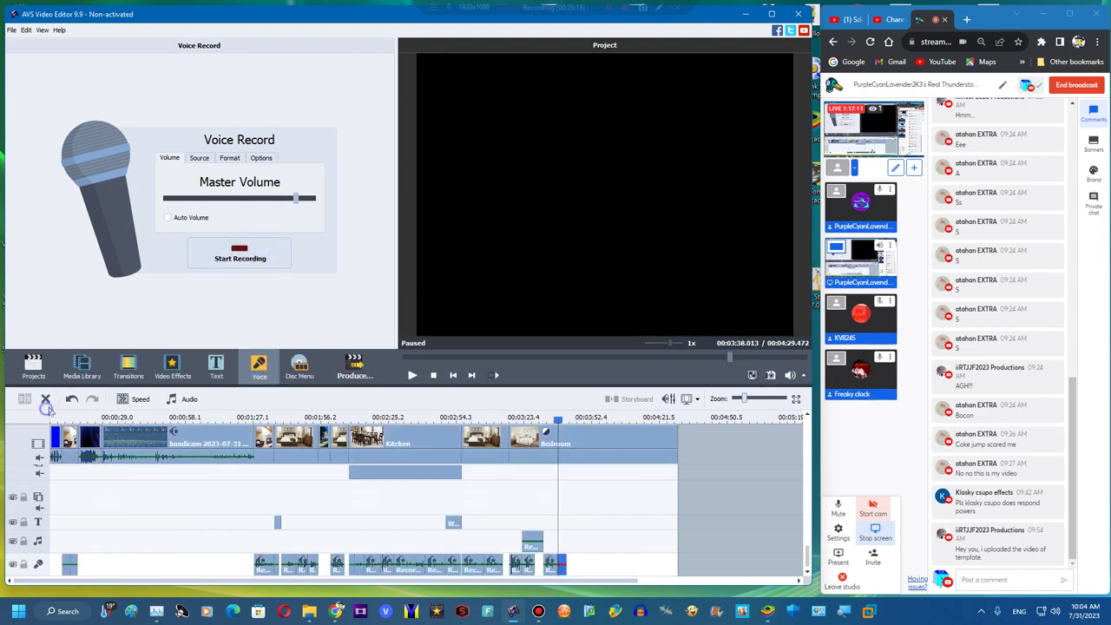
{"action": "left_click", "coordinate": [47, 406]}
Record another voice line on the voice track directly after the pitch-shifted one, starting at 00:03:38.013
{"action": "left_click_drag", "start_coordinate": [544, 422], "coordinate": [557, 417]}
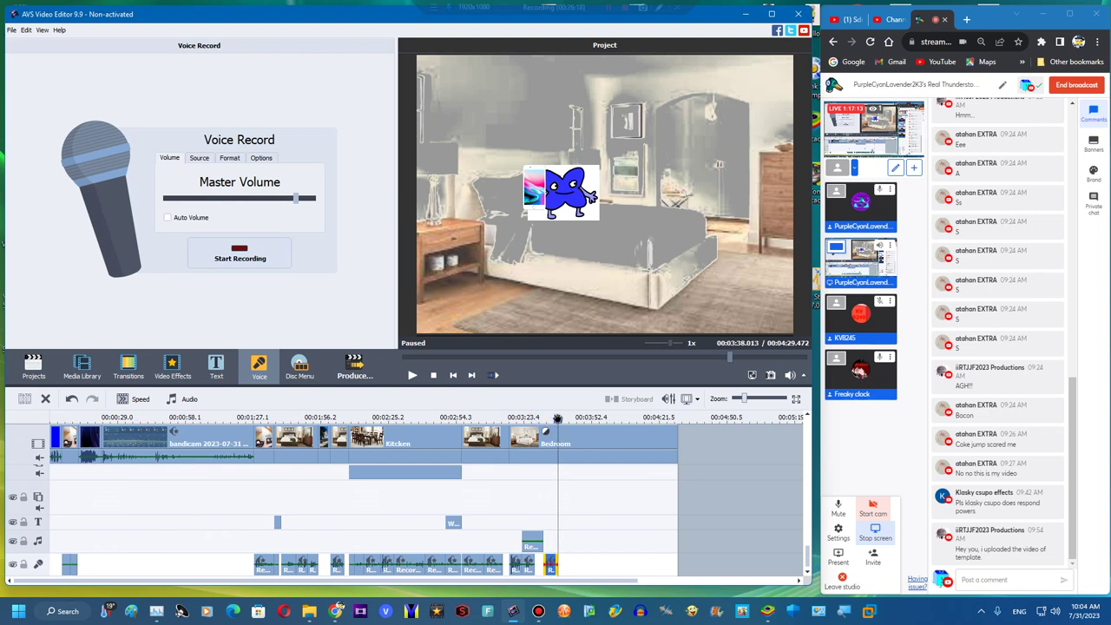
{"action": "left_click", "coordinate": [243, 261]}
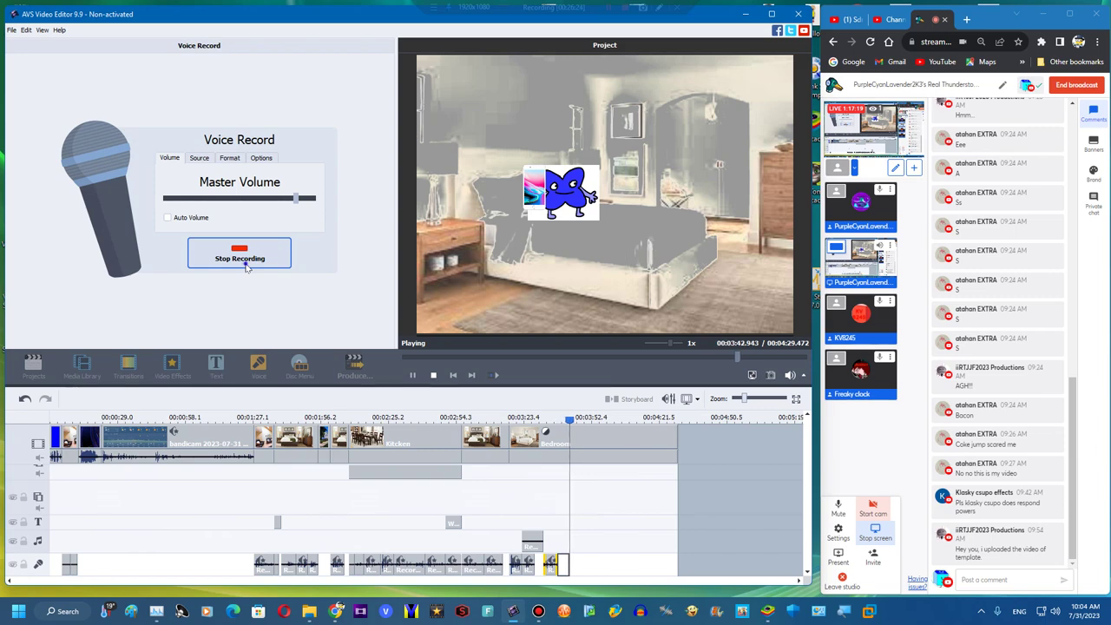
{"action": "left_click", "coordinate": [245, 264]}
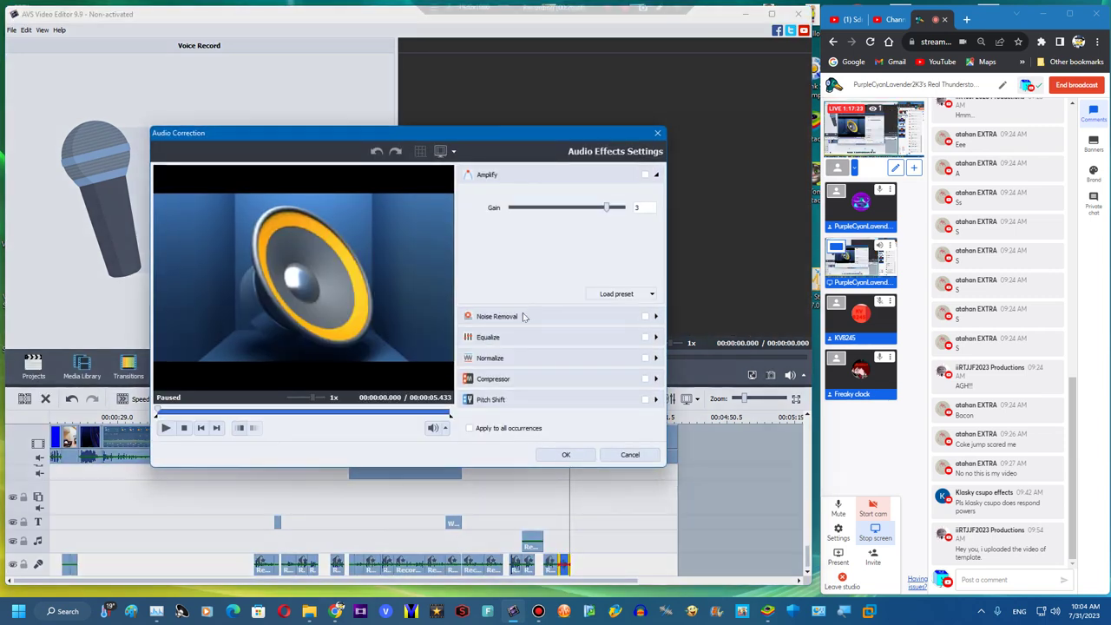
Equalize the new recording with <30, 63, 1k, 2k and 4k at 20 dB and the rest at -20 dB, and apply Pitch Shift at rate 77
{"action": "left_click", "coordinate": [493, 335]}
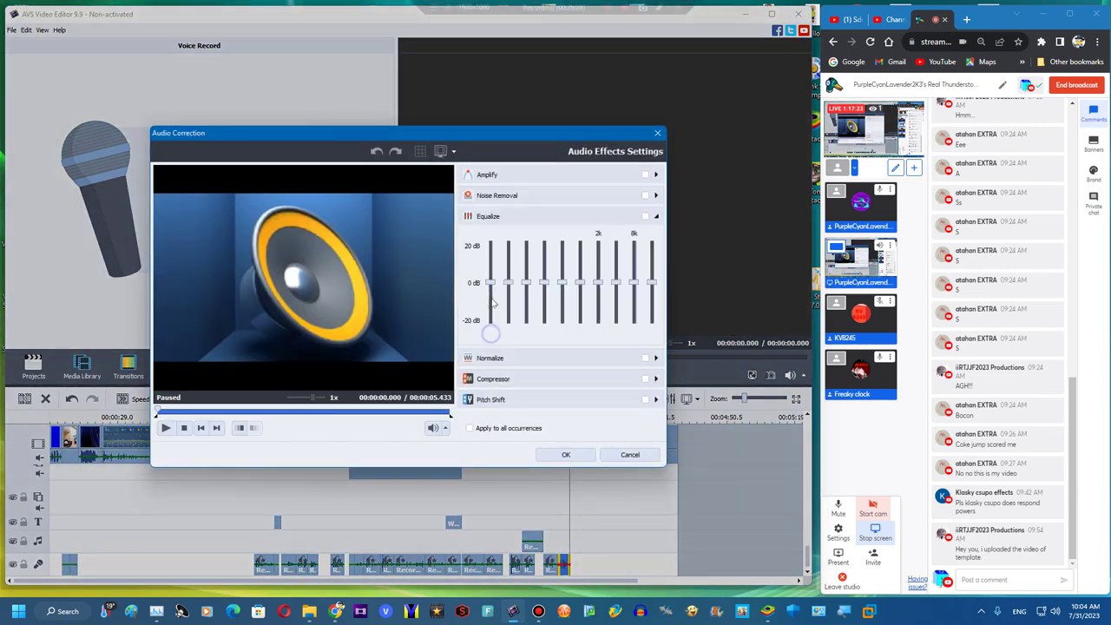
{"action": "left_click", "coordinate": [495, 270]}
{"action": "left_click_drag", "start_coordinate": [505, 276], "coordinate": [508, 244]}
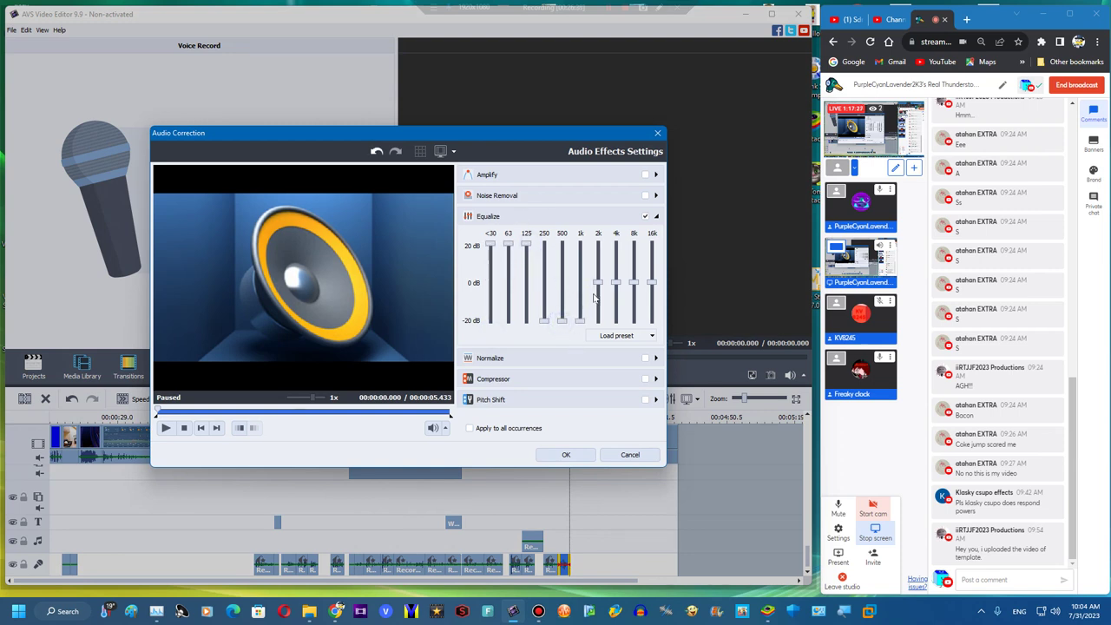
{"action": "left_click_drag", "start_coordinate": [598, 283], "coordinate": [615, 244]}
{"action": "left_click_drag", "start_coordinate": [634, 283], "coordinate": [652, 320]}
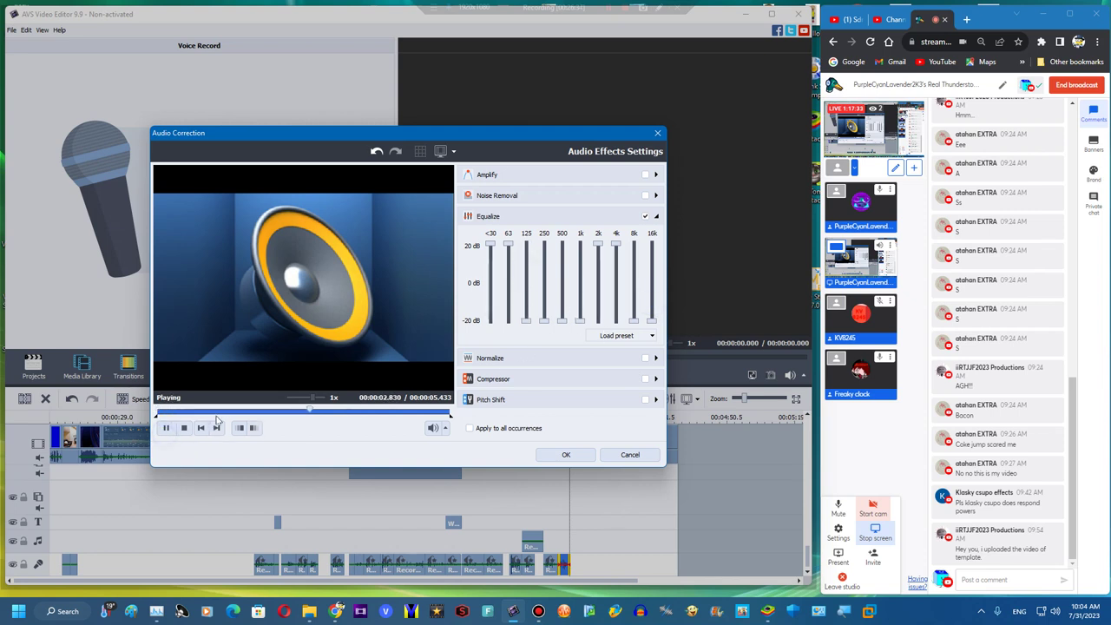
{"action": "left_click_drag", "start_coordinate": [580, 321], "coordinate": [580, 243]}
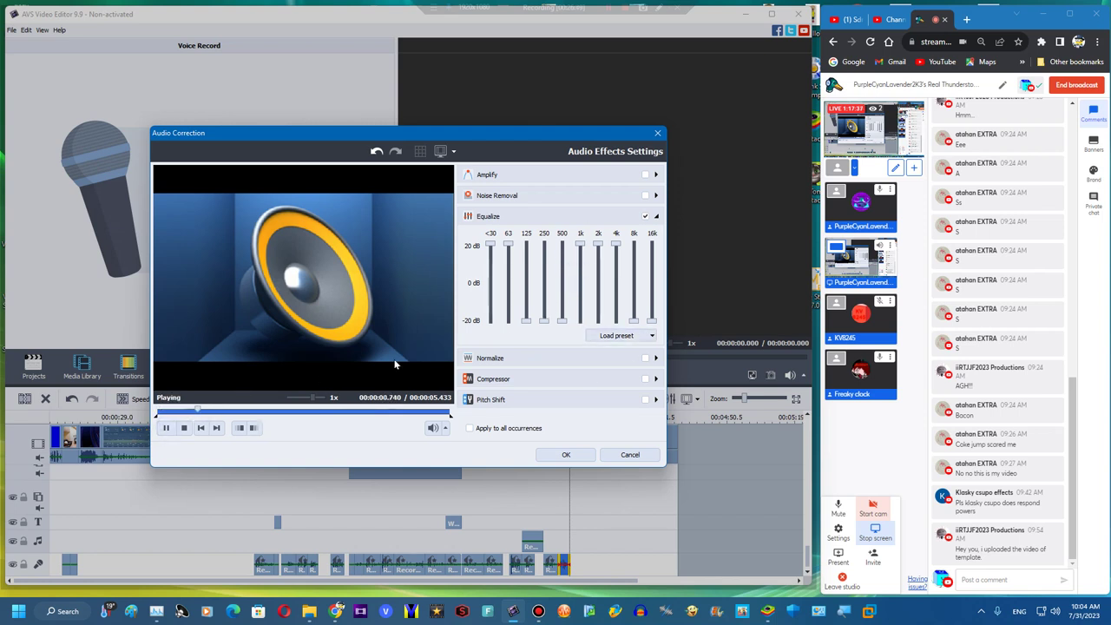
{"action": "left_click", "coordinate": [566, 401]}
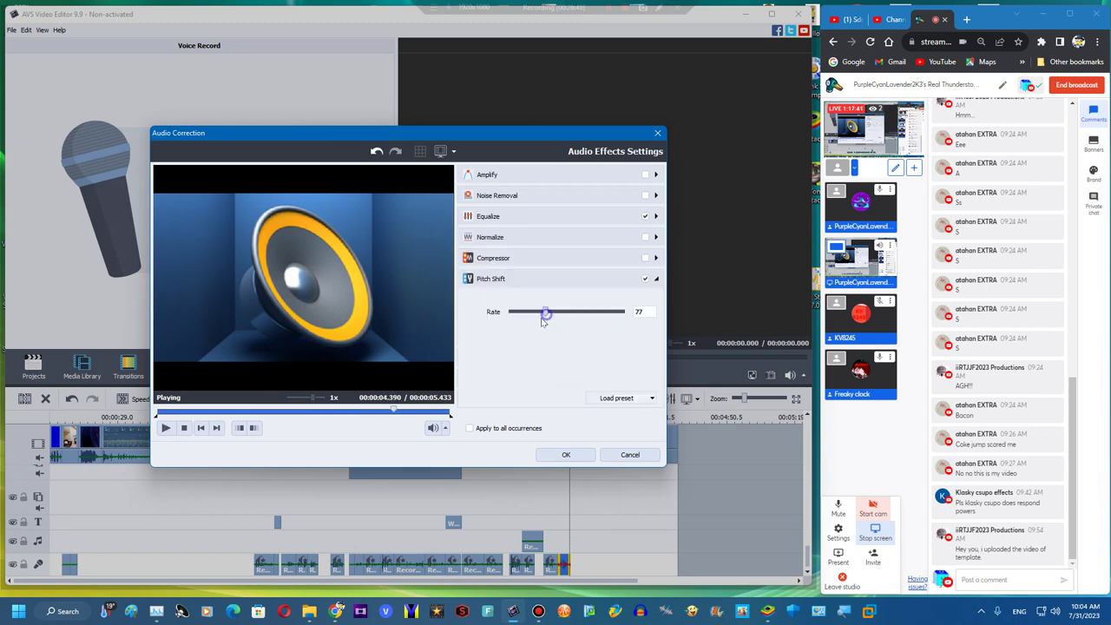
{"action": "left_click", "coordinate": [566, 454]}
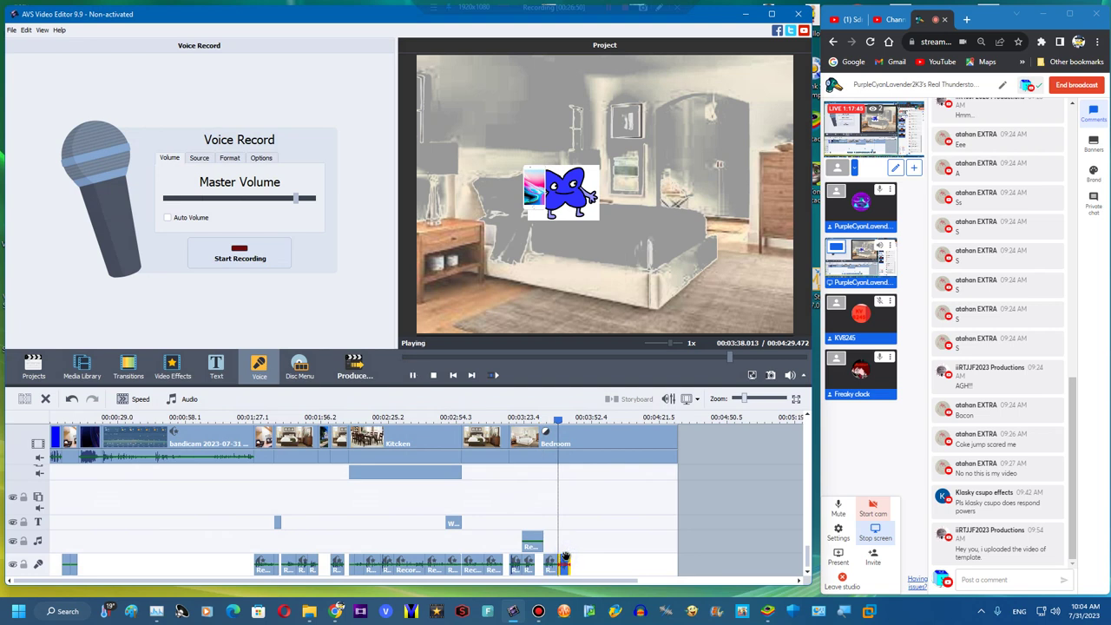
Record a further voice line right after the equalized one in the Bedroom scene and apply Pitch Shift to it at rate 120
{"action": "left_click", "coordinate": [542, 426]}
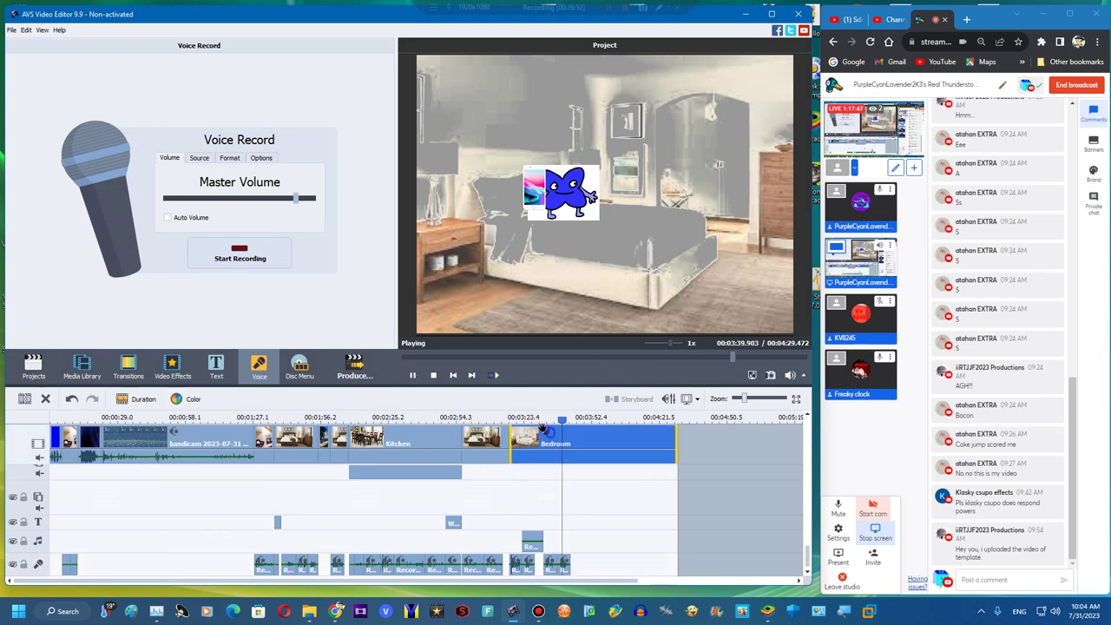
{"action": "left_click", "coordinate": [414, 378]}
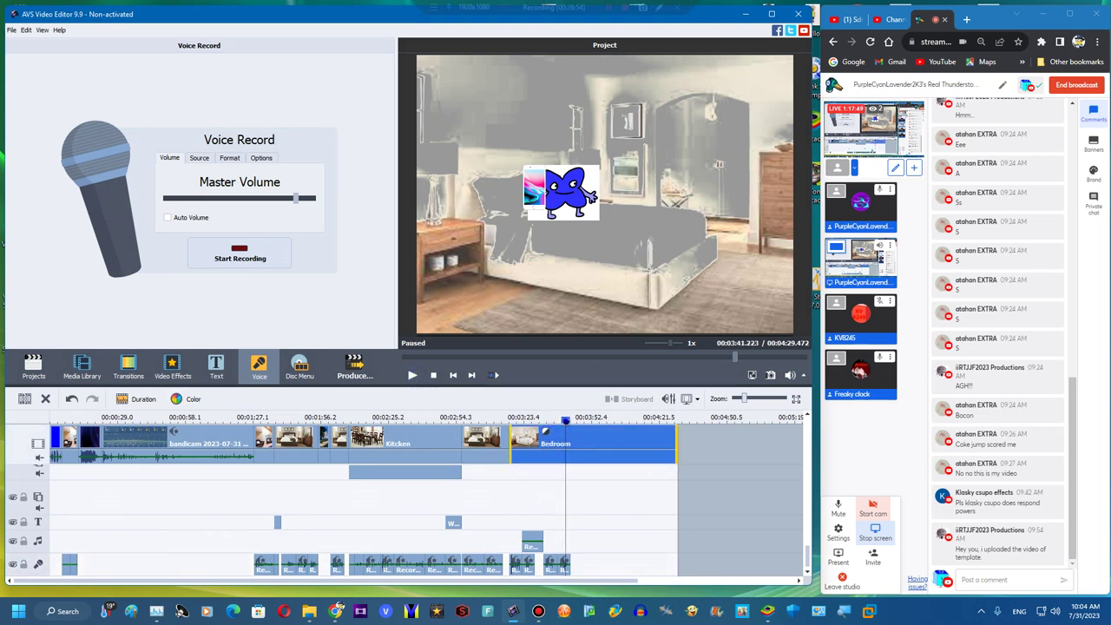
{"action": "left_click", "coordinate": [249, 257]}
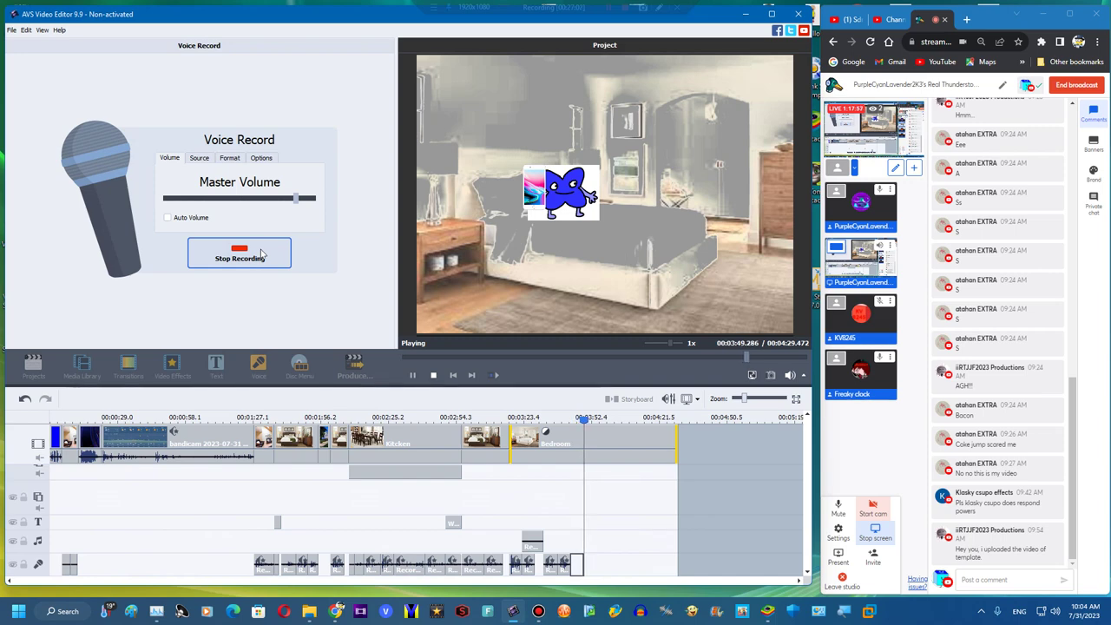
{"action": "left_click", "coordinate": [267, 248]}
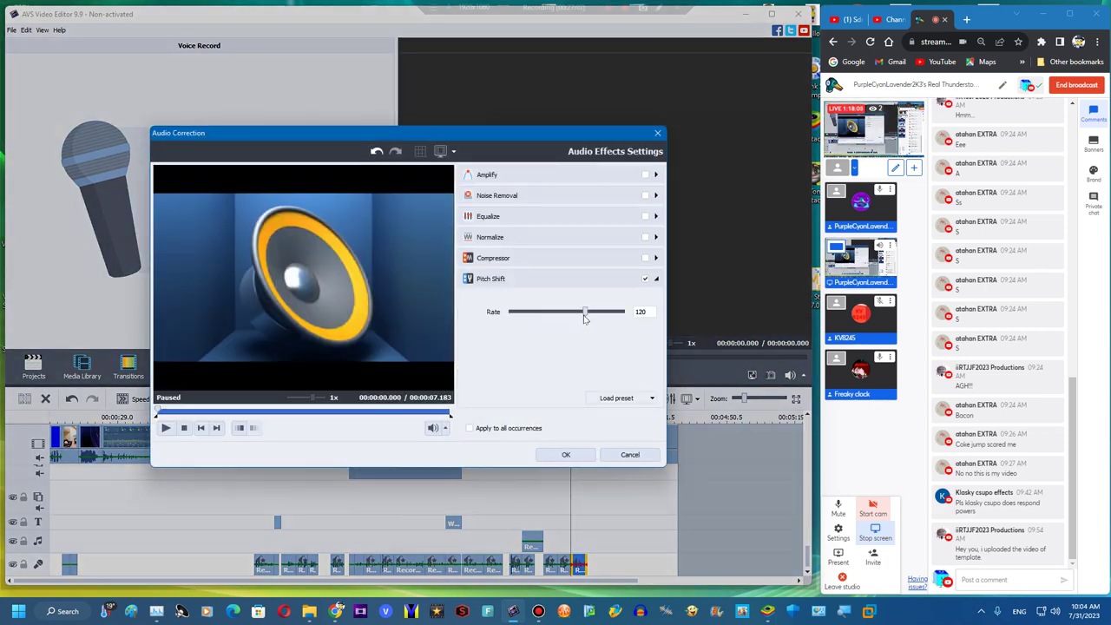
{"action": "left_click", "coordinate": [544, 456]}
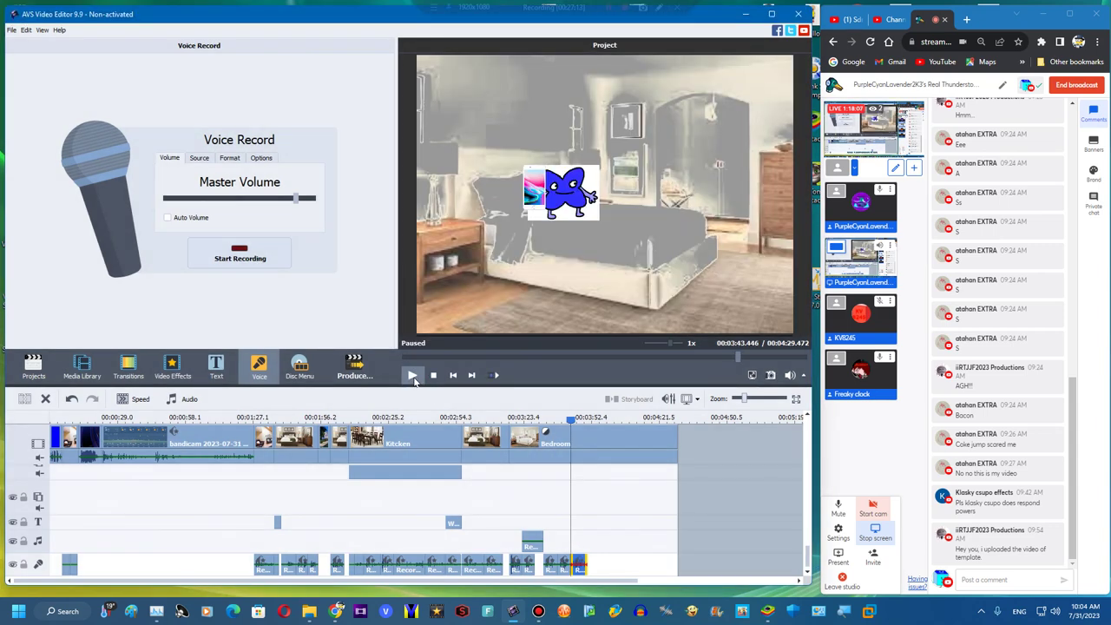
Play back the newest voice lines in the Bedroom scene and pause within the last one at 00:03:46.496
{"action": "left_click", "coordinate": [433, 375]}
{"action": "left_click", "coordinate": [563, 562]}
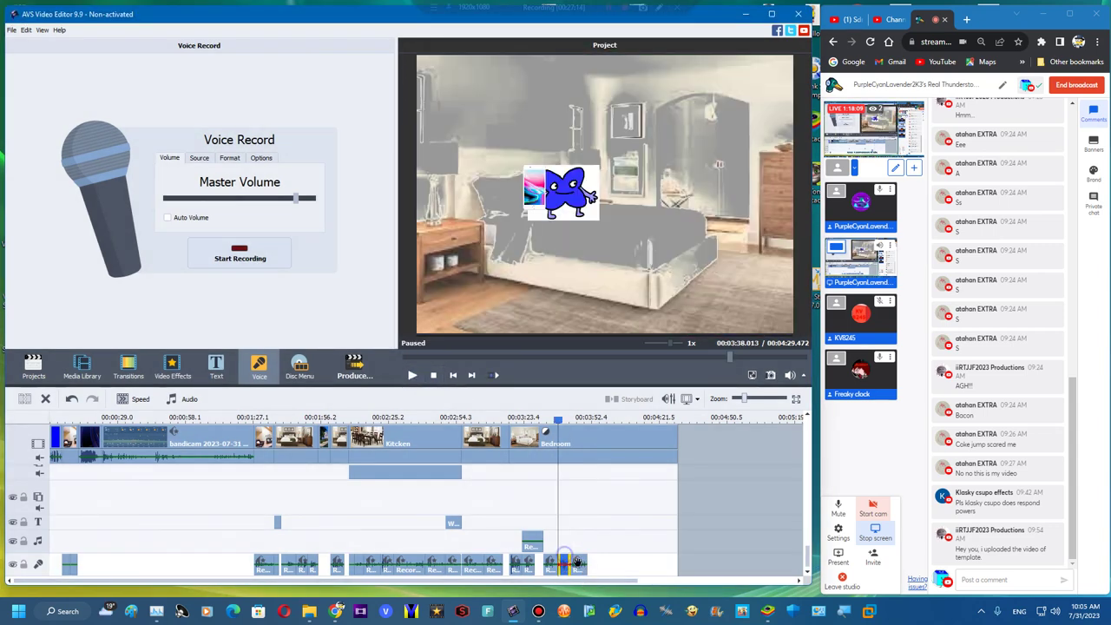
{"action": "left_click", "coordinate": [577, 563]}
{"action": "left_click", "coordinate": [411, 375]}
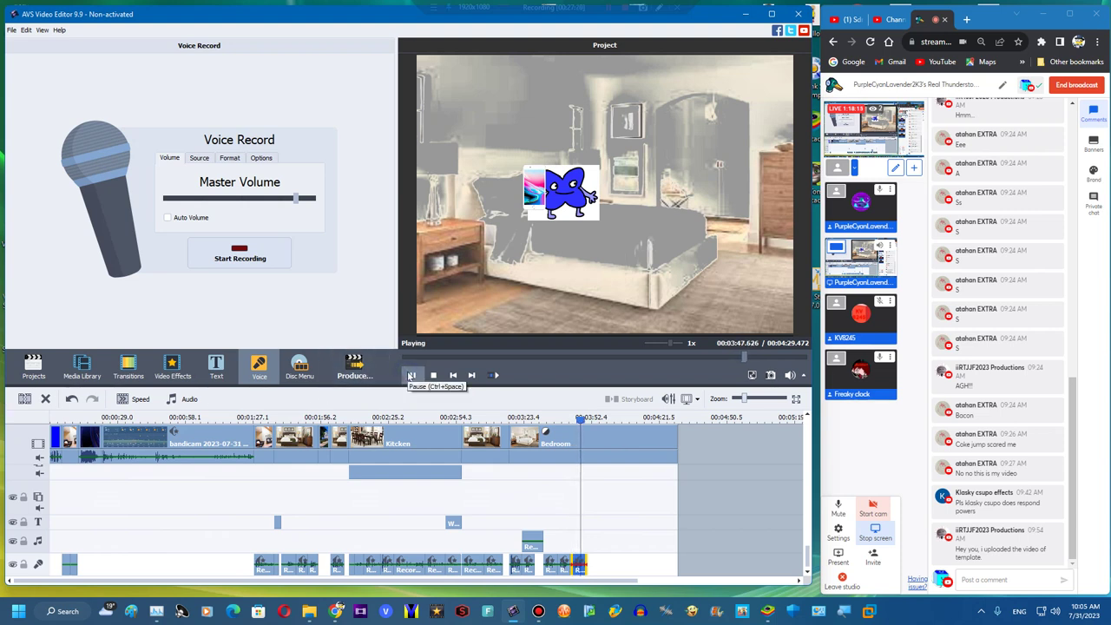
{"action": "left_click", "coordinate": [411, 375]}
{"action": "left_click", "coordinate": [569, 419]}
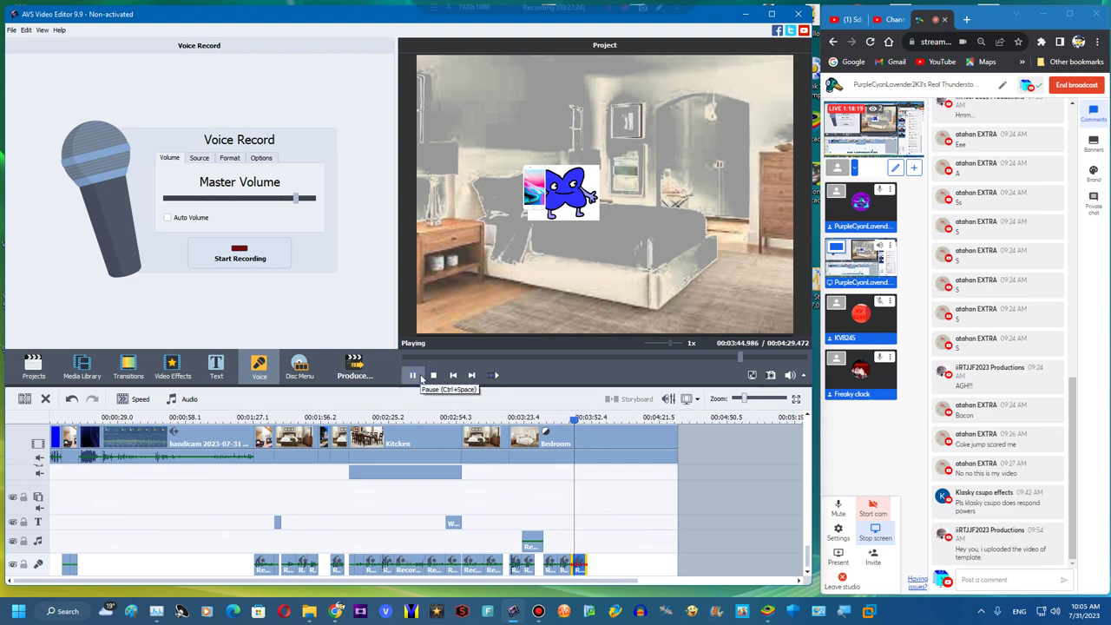
{"action": "left_click", "coordinate": [420, 377]}
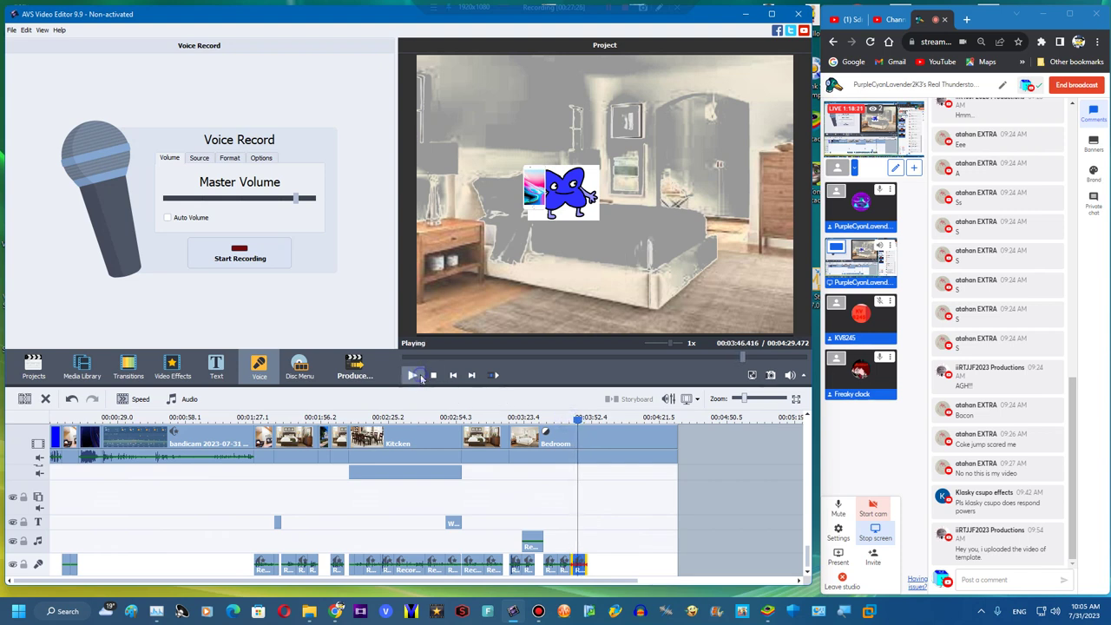
Lock the voice track and the Color Exchange effect tracks, and split the Bedroom clip at 00:03:46.496
{"action": "left_click", "coordinate": [26, 400]}
{"action": "left_click", "coordinate": [553, 447]}
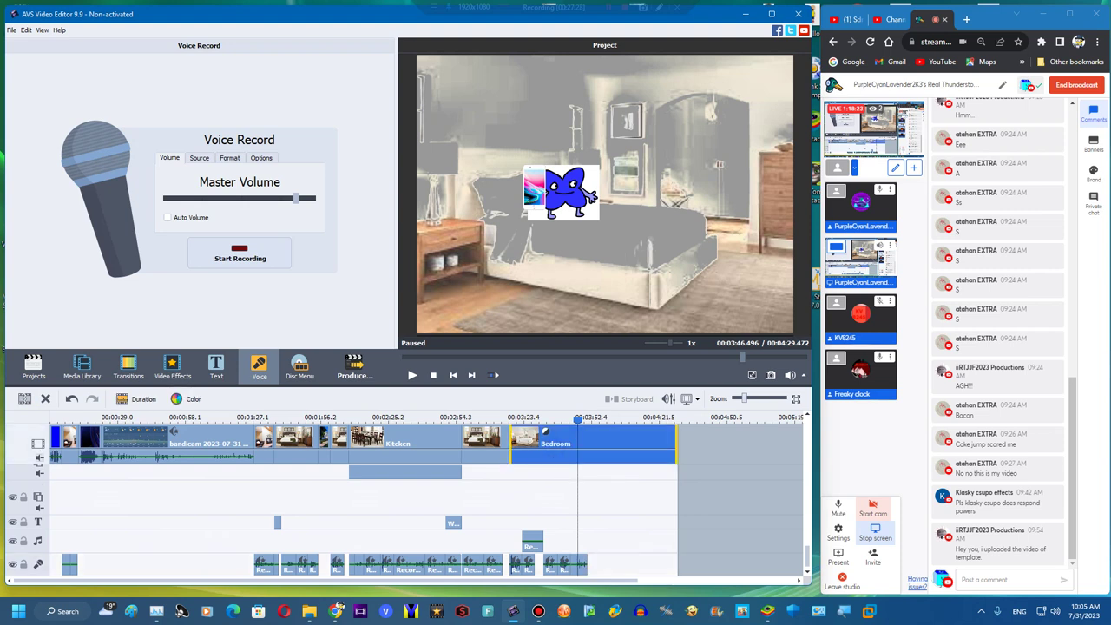
{"action": "left_click", "coordinate": [18, 565]}
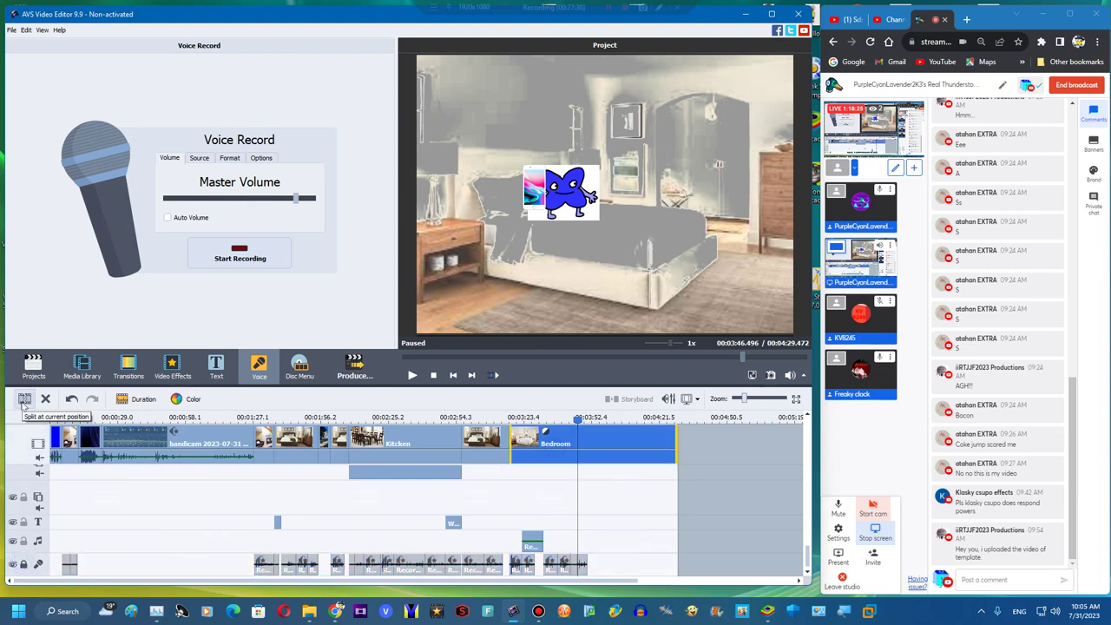
{"action": "left_click", "coordinate": [24, 401]}
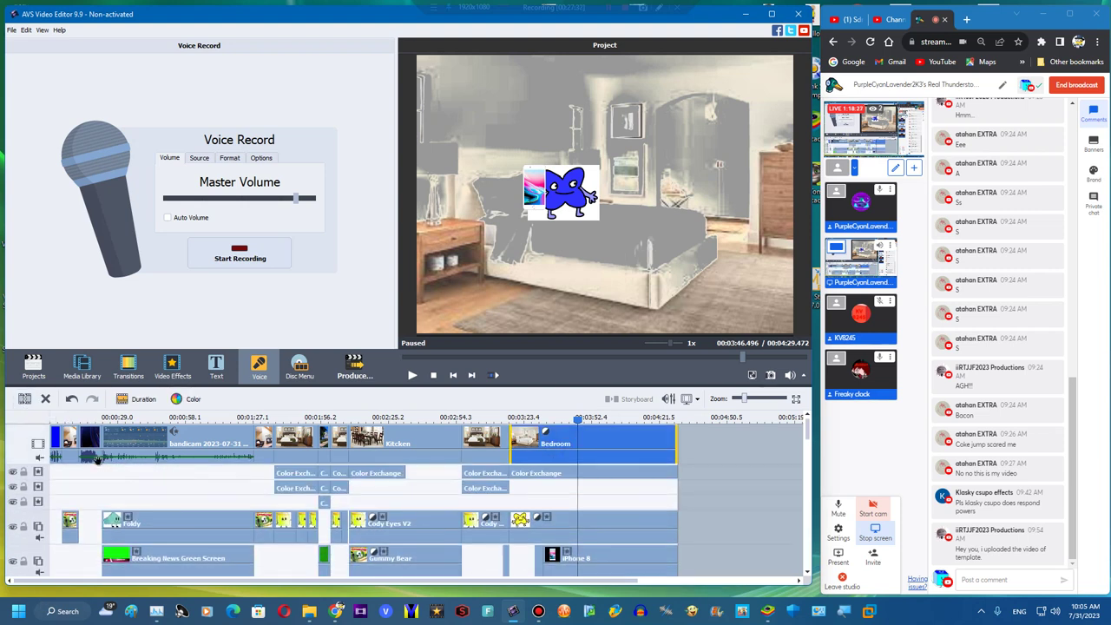
{"action": "left_click", "coordinate": [24, 472]}
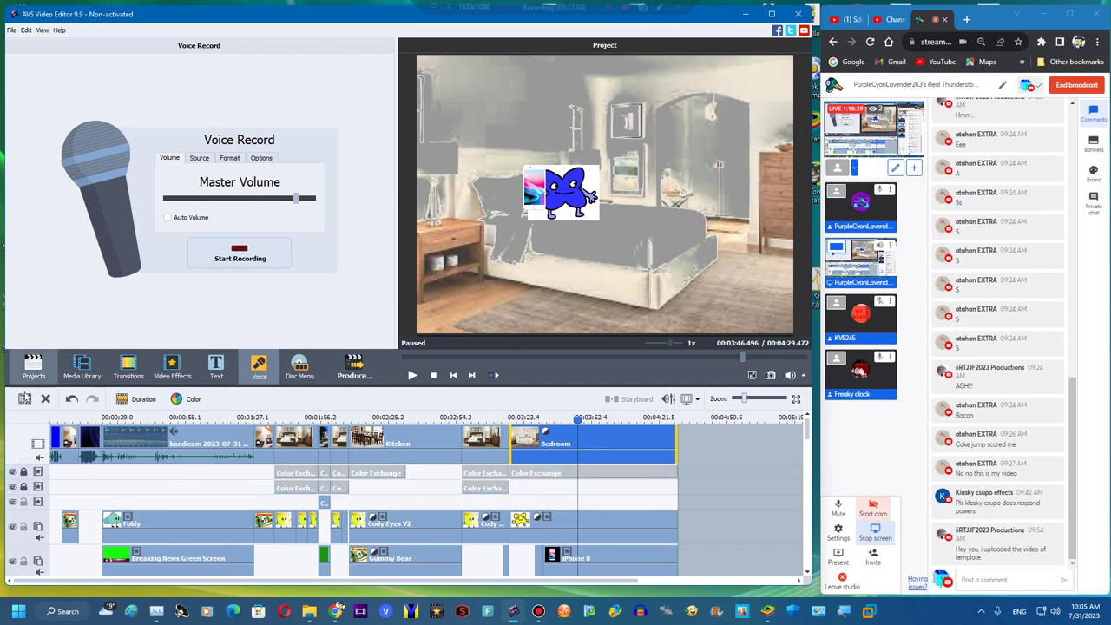
{"action": "left_click", "coordinate": [26, 399]}
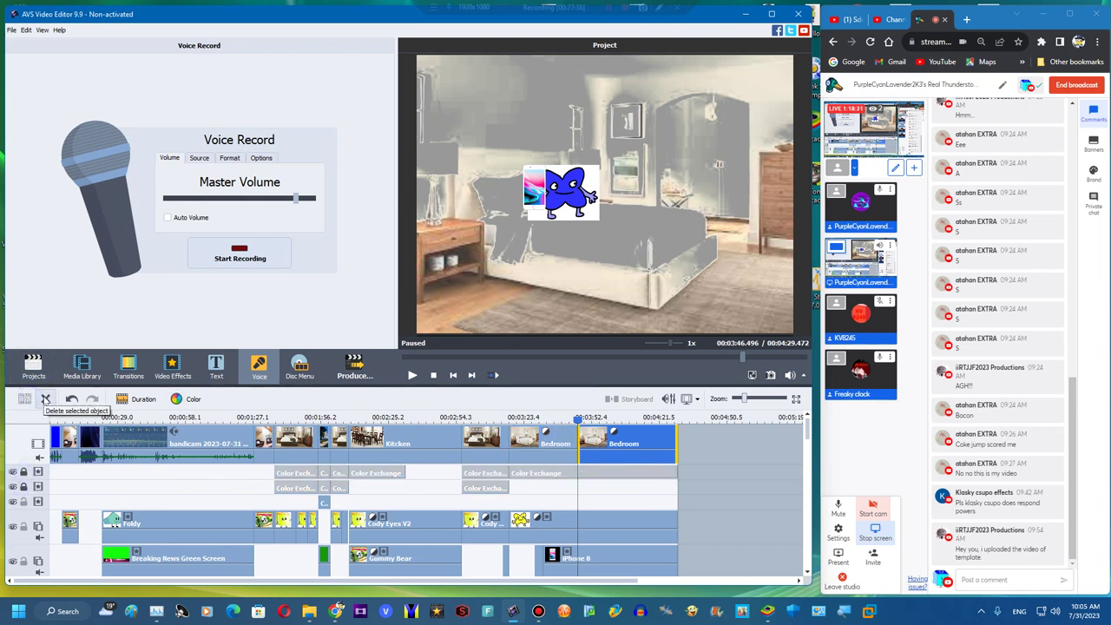
Delete the Bedroom clip after 00:03:46.496 and put a duplicate of the earlier BED clip in its place at the end of the timeline
{"action": "left_click", "coordinate": [45, 399]}
{"action": "right_click", "coordinate": [480, 447]}
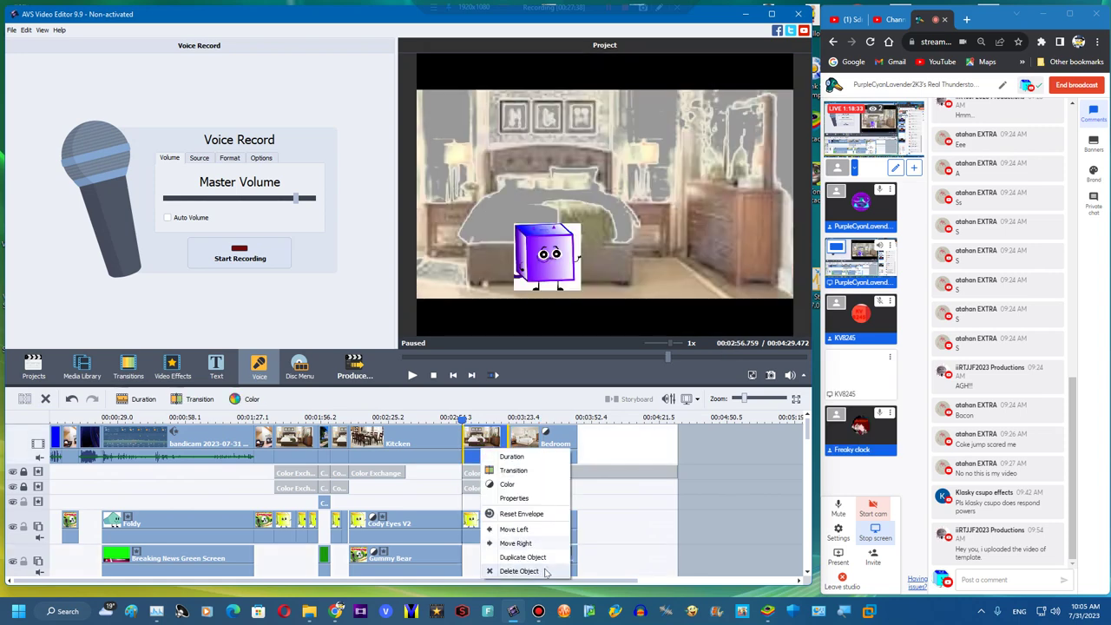
{"action": "left_click", "coordinate": [526, 557]}
{"action": "left_click_drag", "start_coordinate": [530, 444], "coordinate": [680, 443]}
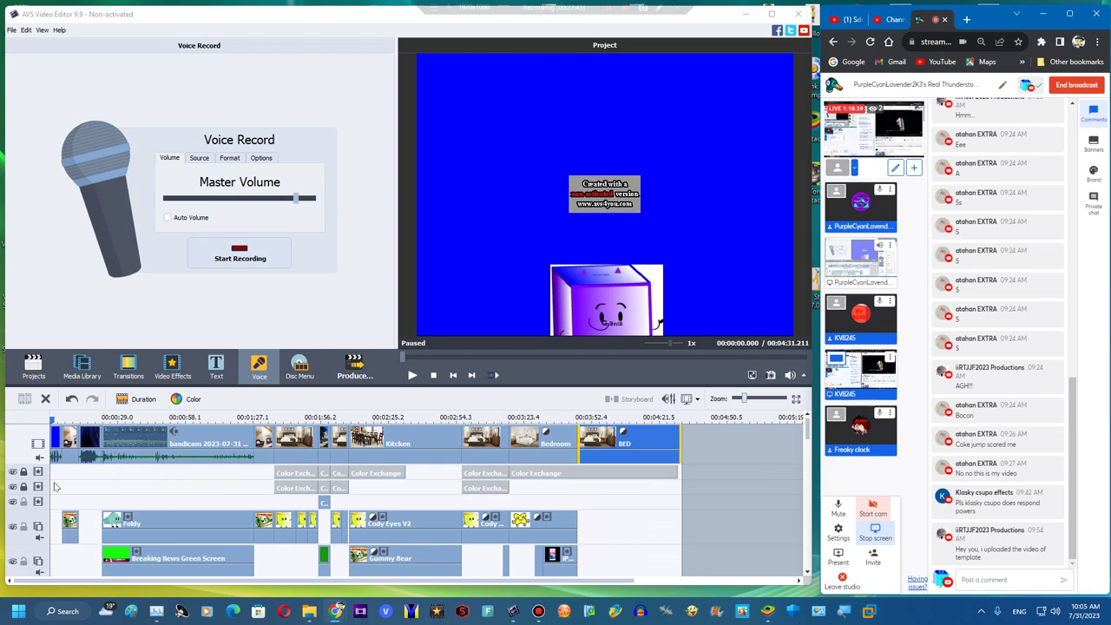
Unlock the Color Exchange tracks, duplicate the Cody Eyes V2 overlay from the earlier BED scene and stretch it across the new BED clip
{"action": "left_click", "coordinate": [24, 486]}
{"action": "left_click", "coordinate": [23, 472]}
{"action": "right_click", "coordinate": [470, 528]}
{"action": "left_click", "coordinate": [495, 505]}
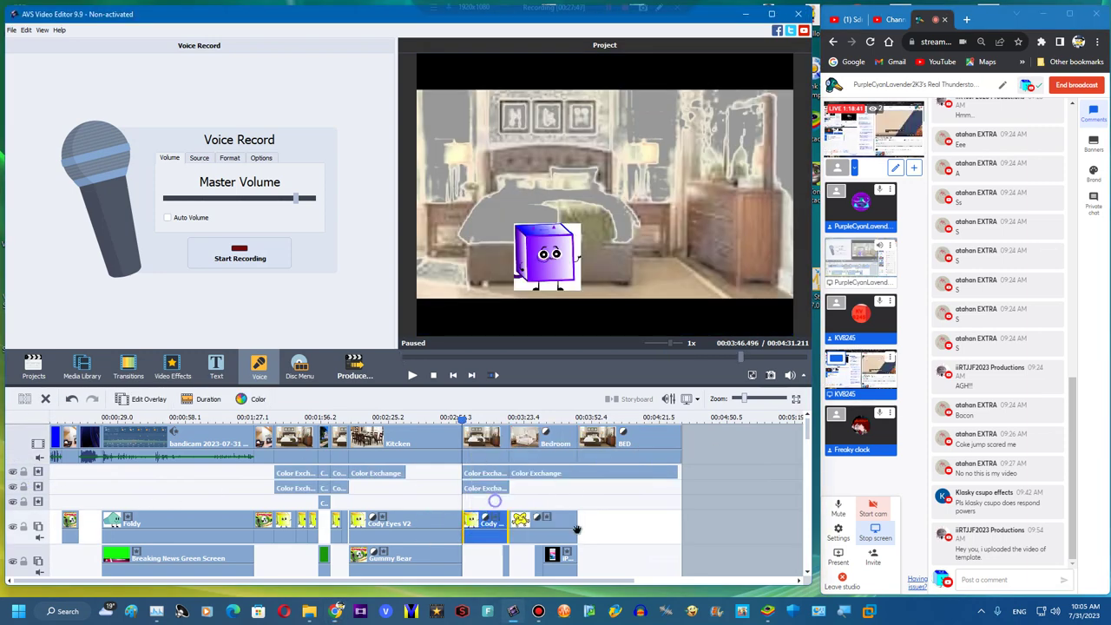
{"action": "left_click_drag", "start_coordinate": [623, 523], "coordinate": [682, 522]}
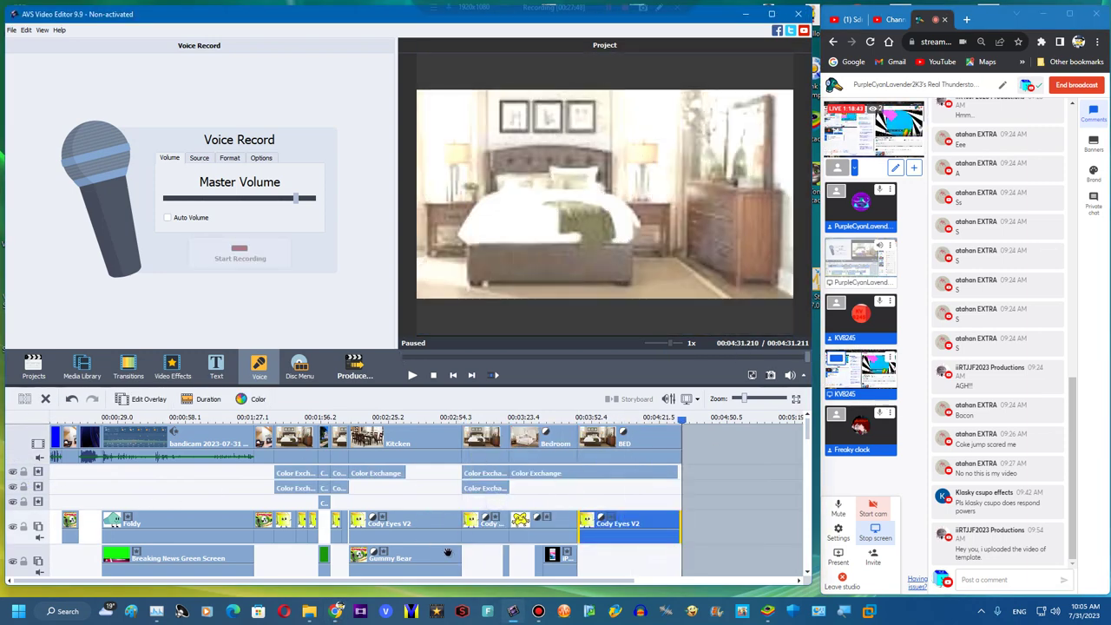
Duplicate the iPhone 8 overlay, stretch it beneath the new BED clip and extend the Color Exchange effect to the clip's end
{"action": "right_click", "coordinate": [513, 557]}
{"action": "right_click", "coordinate": [506, 556]}
{"action": "left_click", "coordinate": [526, 531]}
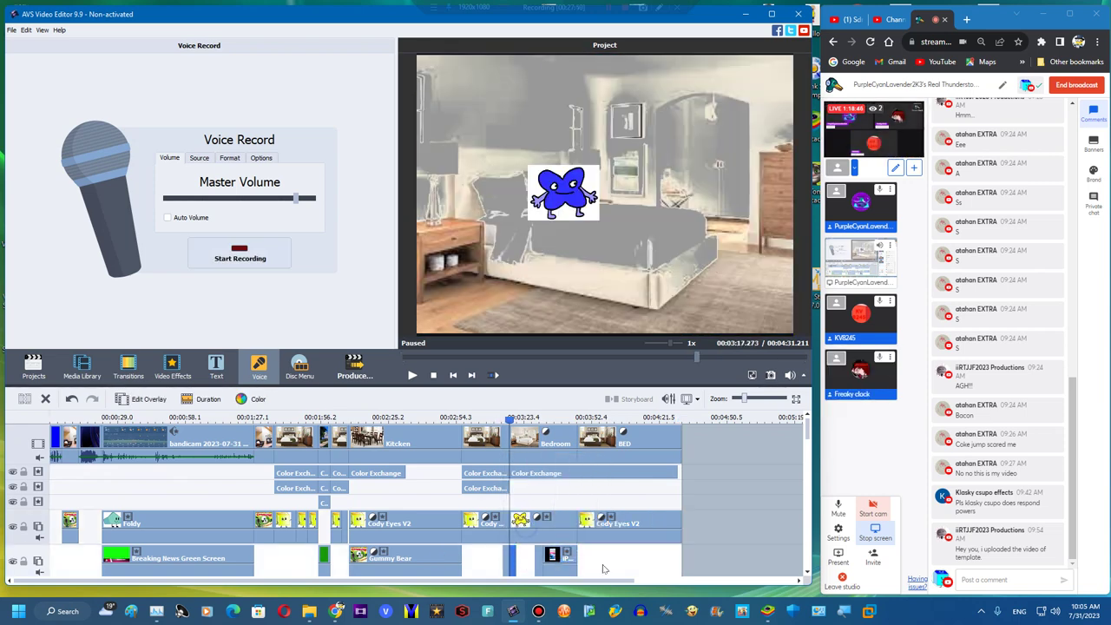
{"action": "left_click_drag", "start_coordinate": [513, 563], "coordinate": [677, 559]}
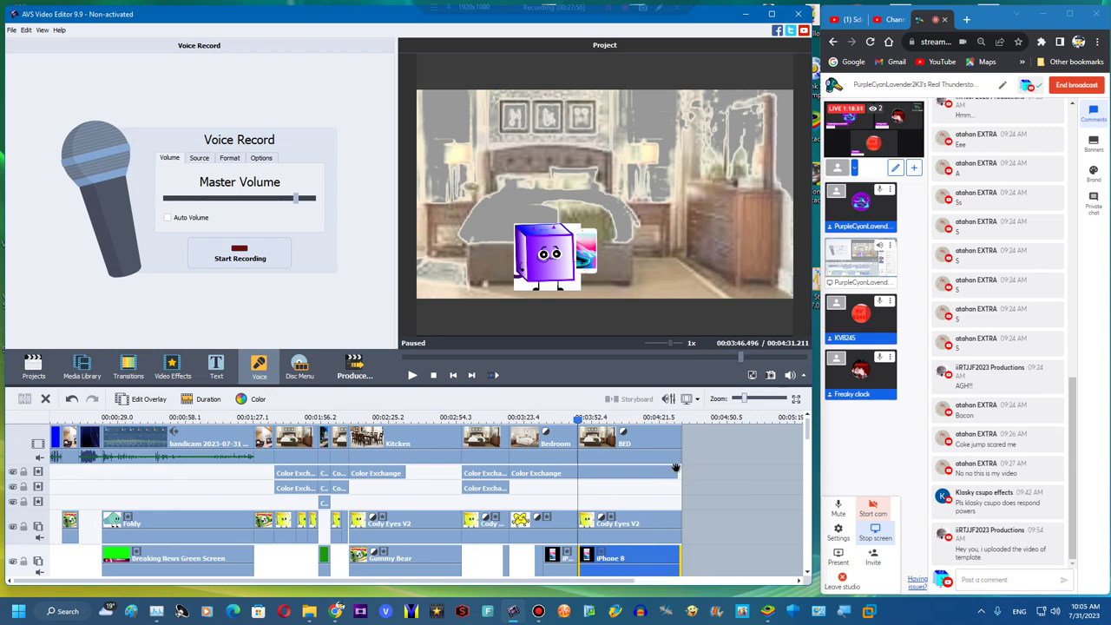
{"action": "left_click", "coordinate": [678, 473]}
Put the shared screen back on the live broadcast and move the new iPhone 8 overlay to the left side of the purple cube
{"action": "double_click", "coordinate": [620, 559]}
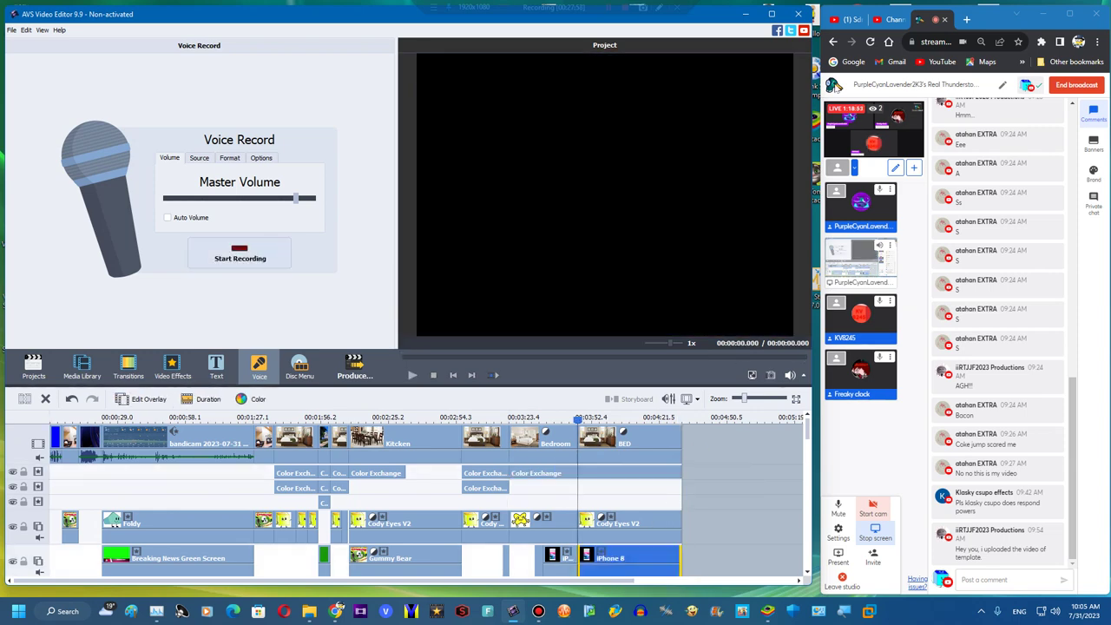
{"action": "left_click", "coordinate": [894, 19]}
{"action": "left_click", "coordinate": [923, 19]}
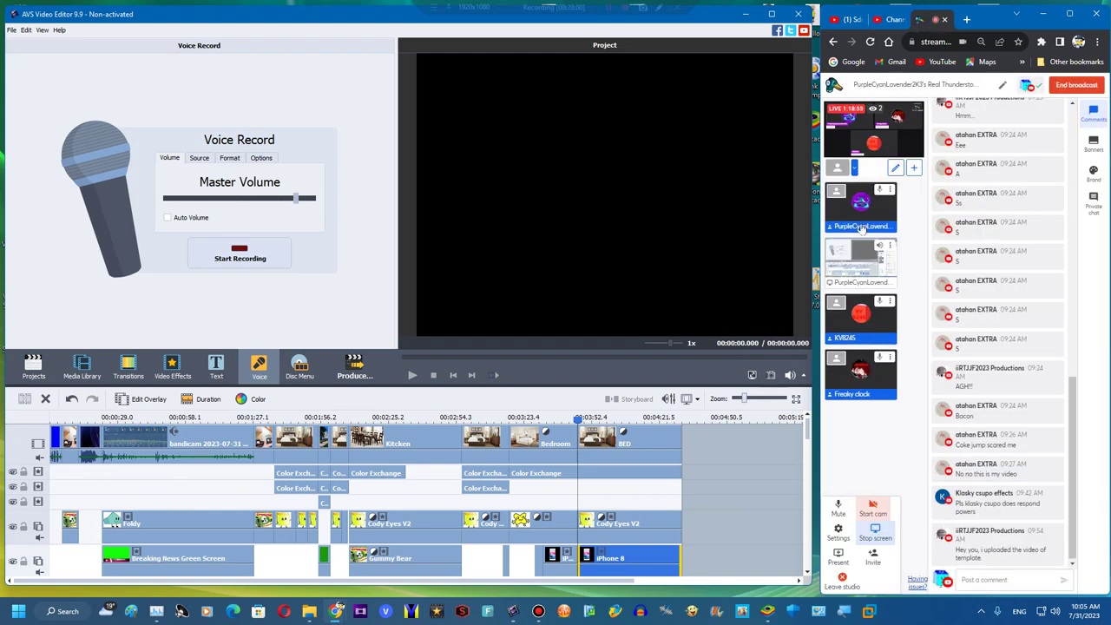
{"action": "left_click", "coordinate": [862, 264]}
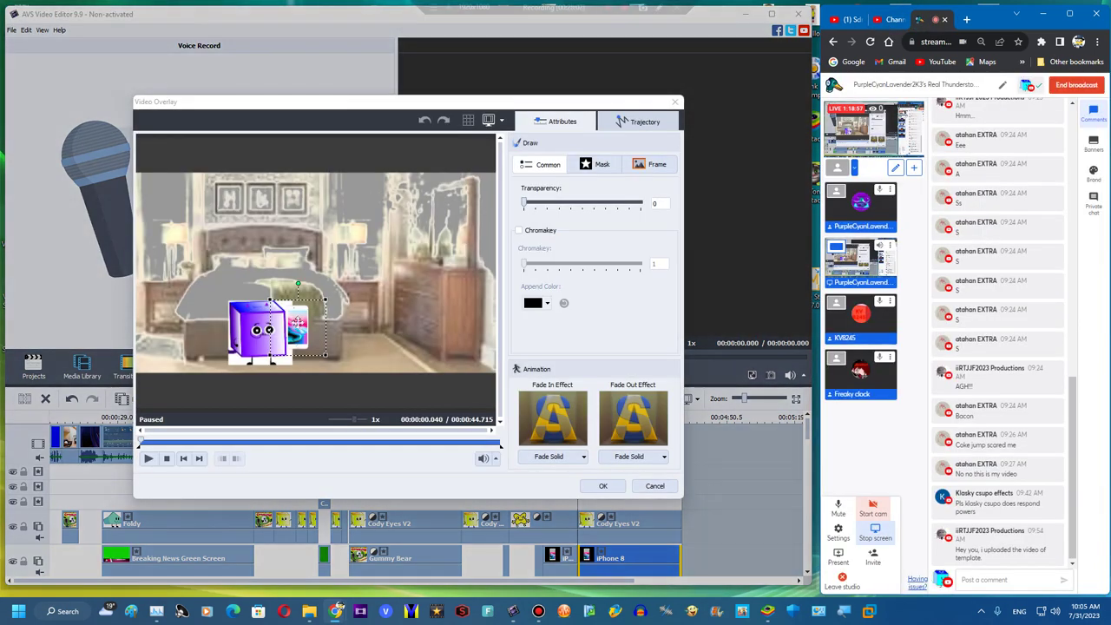
{"action": "left_click_drag", "start_coordinate": [300, 352], "coordinate": [289, 355]}
{"action": "left_click", "coordinate": [606, 487]}
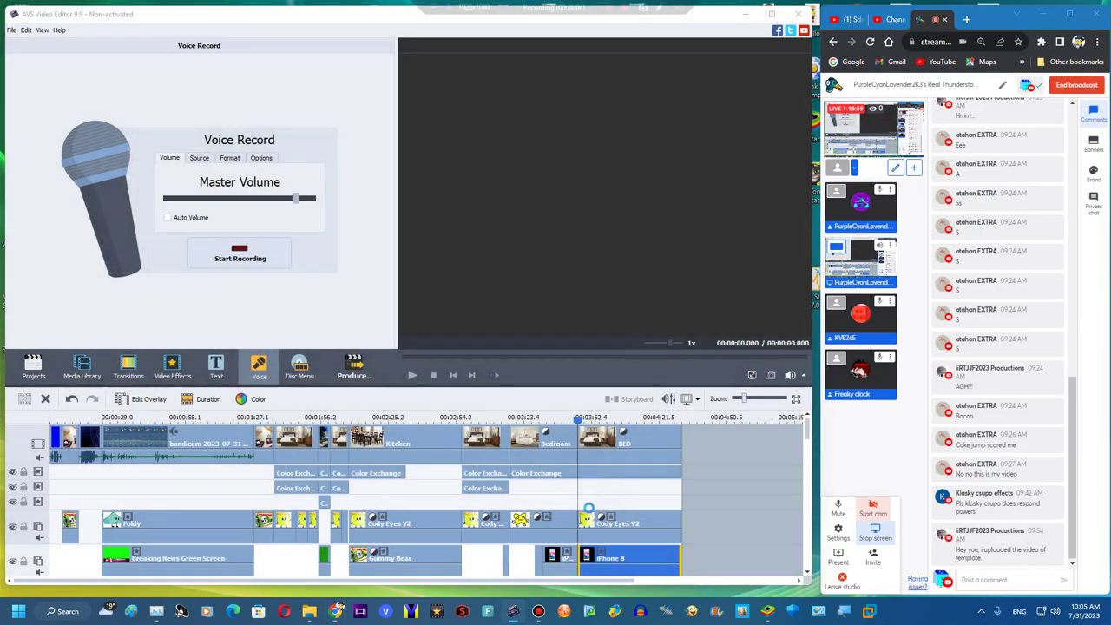
Unlock the voice track and equalize its last voice line with <30, 63, 1k and 2k at 20 dB and 125, 250 and 500 at -20 dB
{"action": "scroll", "coordinate": [570, 536], "scroll_direction": "down", "scroll_amount": 3}
{"action": "scroll", "coordinate": [576, 547], "scroll_direction": "down", "scroll_amount": 2}
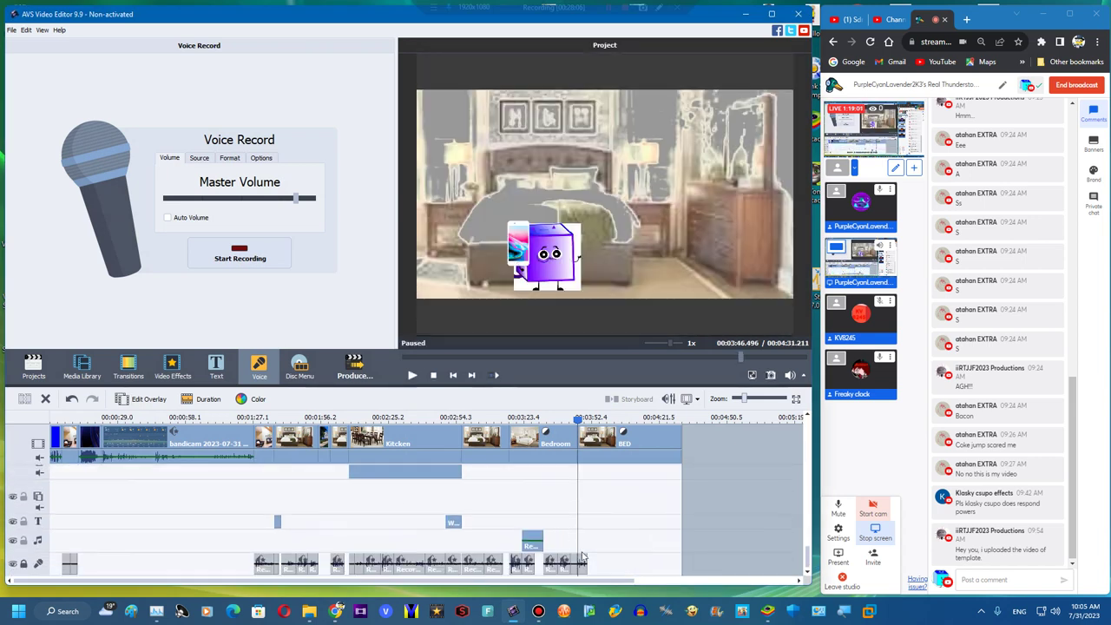
{"action": "left_click", "coordinate": [24, 566]}
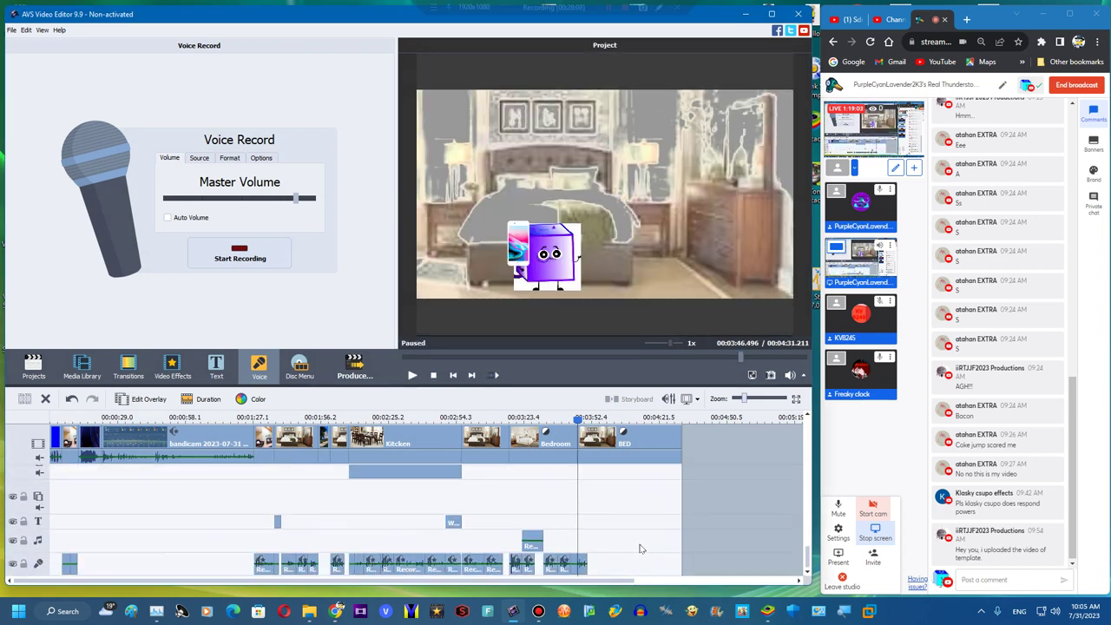
{"action": "left_click", "coordinate": [582, 560]}
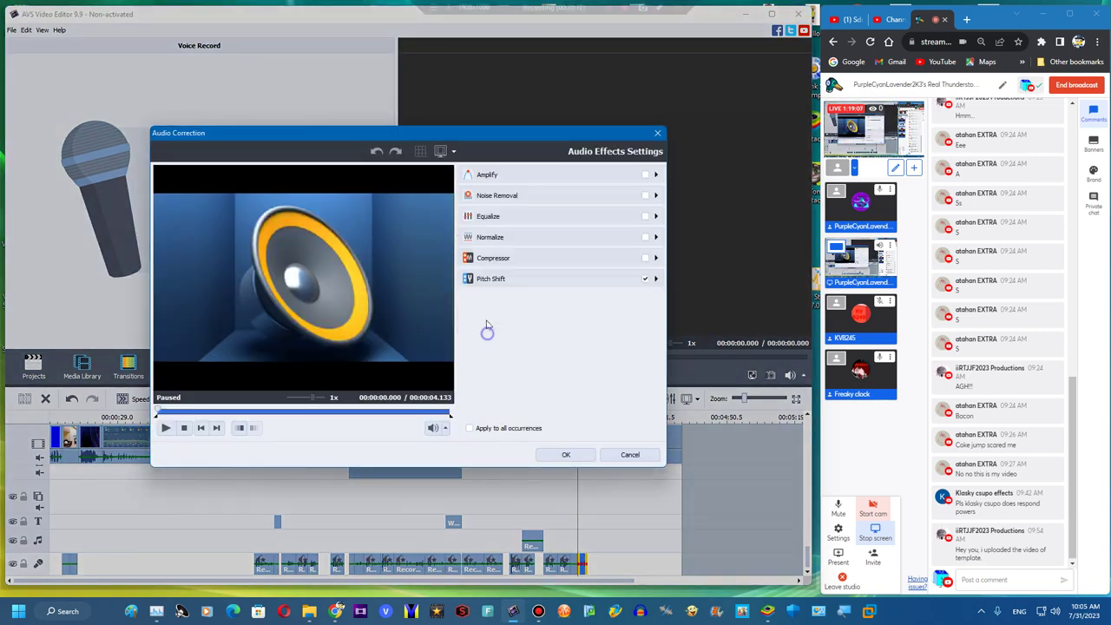
{"action": "left_click", "coordinate": [488, 216]}
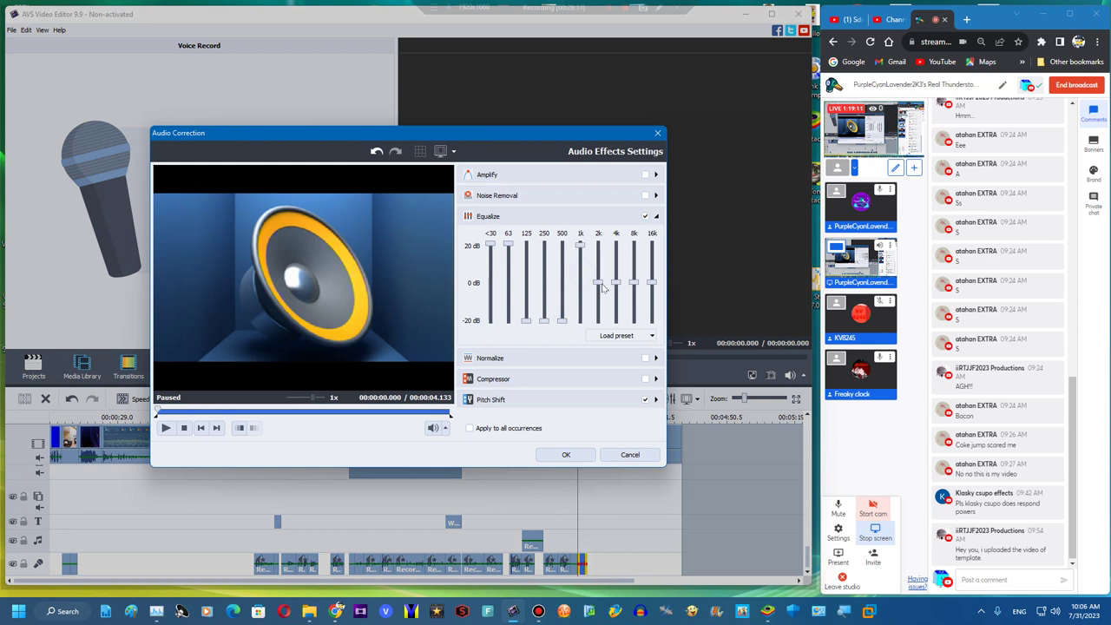
{"action": "left_click_drag", "start_coordinate": [604, 288], "coordinate": [597, 245]}
{"action": "left_click", "coordinate": [569, 456]}
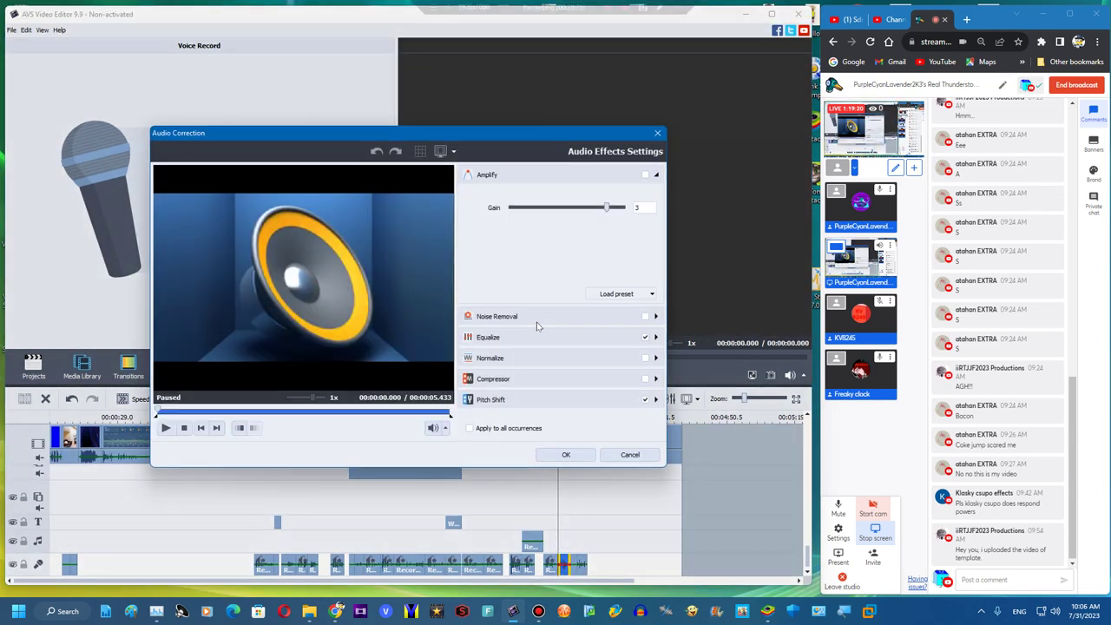
Check the Equalize settings of the preceding voice line without changing them, and play back the newest line from the start of the BED scene
{"action": "left_click", "coordinate": [536, 322]}
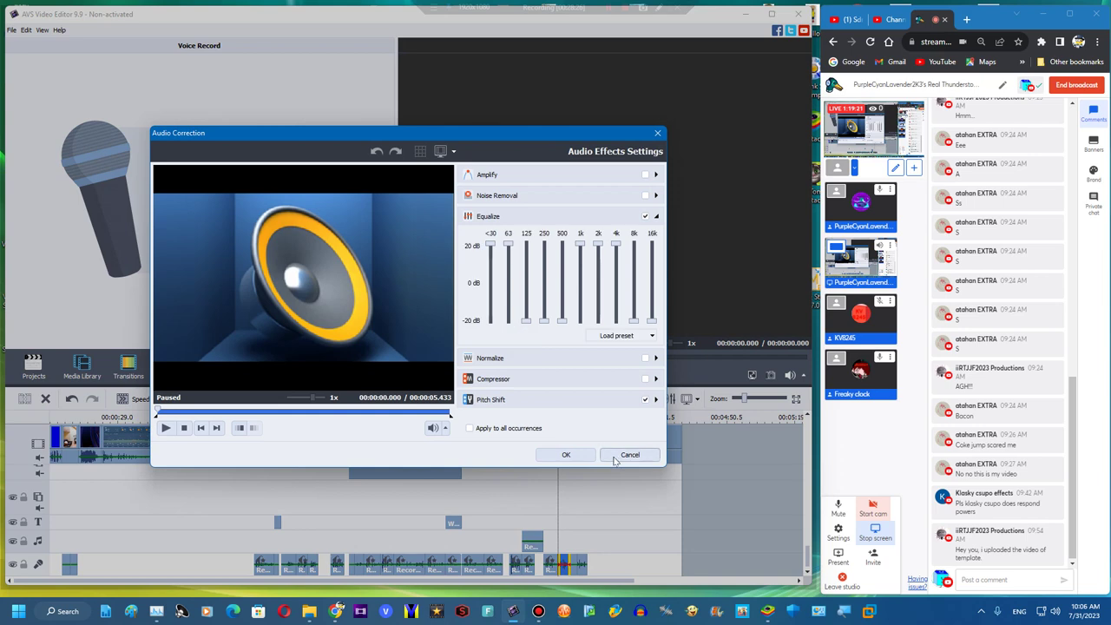
{"action": "left_click", "coordinate": [619, 458]}
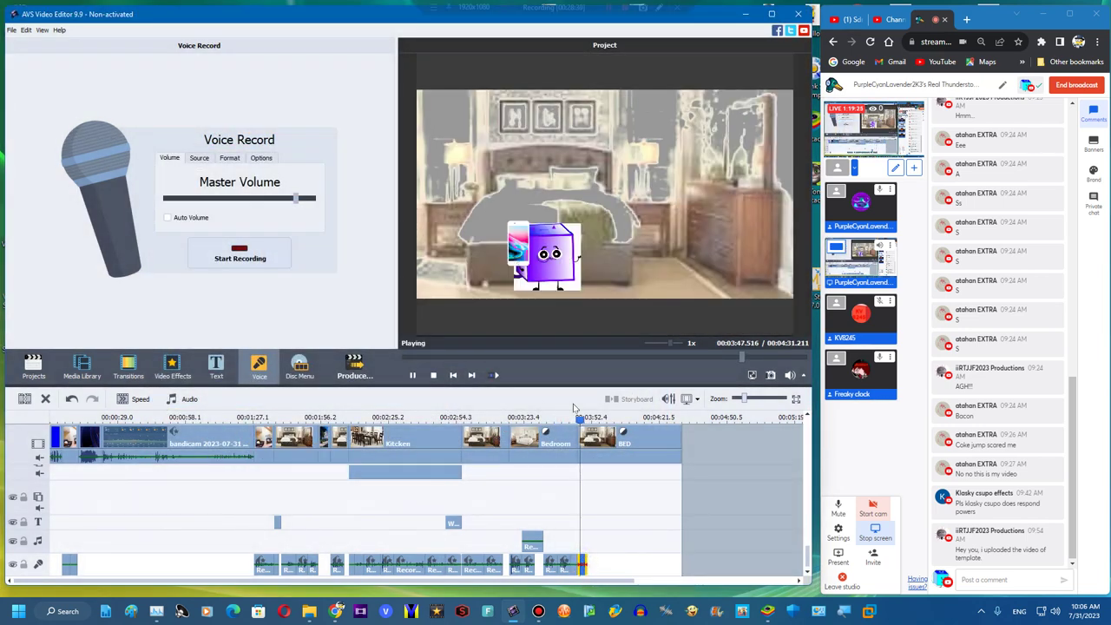
{"action": "left_click", "coordinate": [570, 544]}
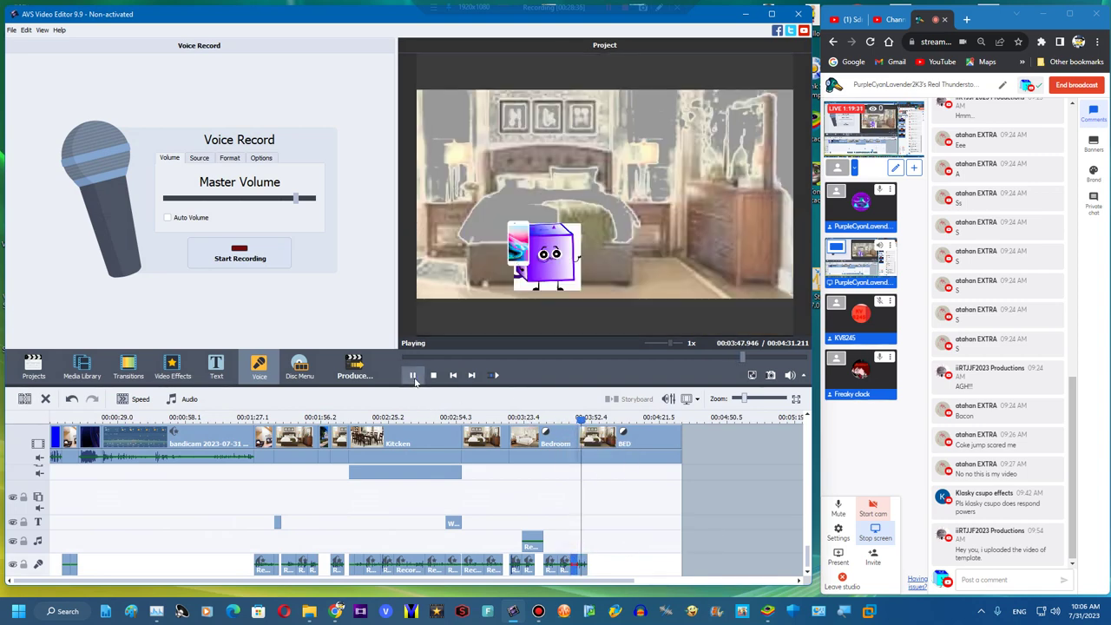
{"action": "left_click", "coordinate": [413, 376]}
Record a new voice line in the BED scene from 00:03:50.629 and apply Pitch Shift to it at a rate slightly below 80
{"action": "left_click_drag", "start_coordinate": [579, 418], "coordinate": [587, 418]}
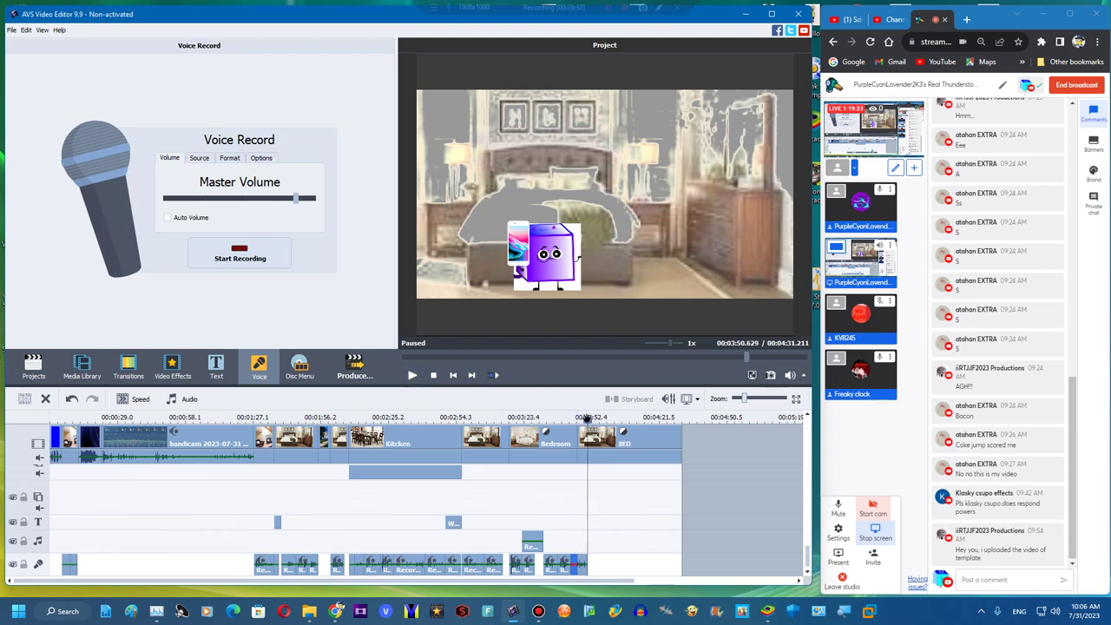
{"action": "left_click", "coordinate": [231, 263]}
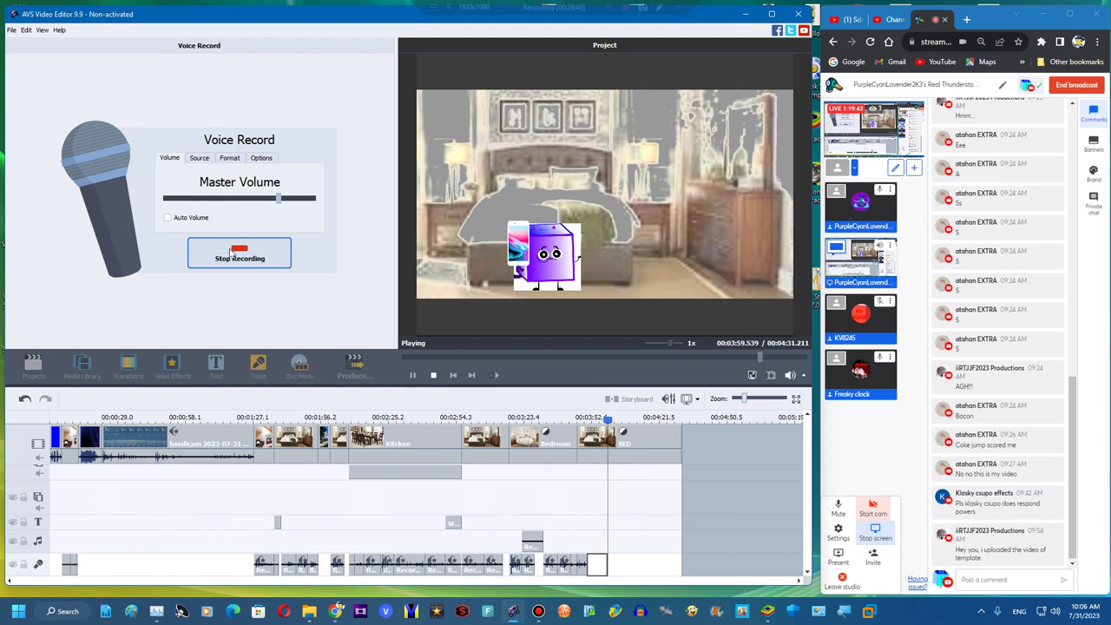
{"action": "left_click", "coordinate": [230, 254]}
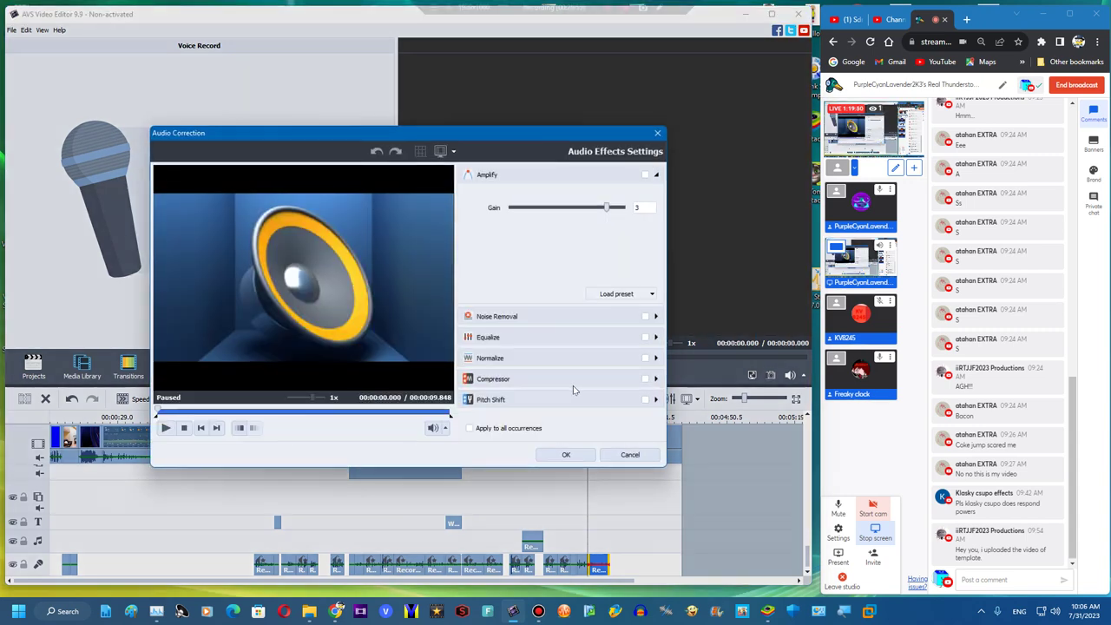
{"action": "left_click", "coordinate": [570, 399]}
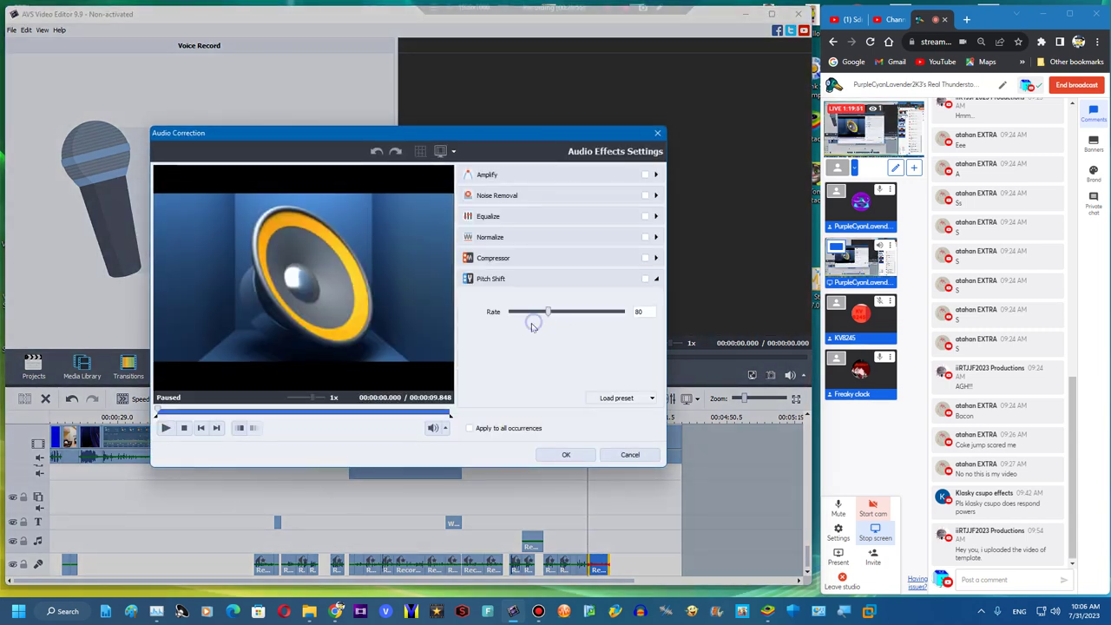
{"action": "left_click_drag", "start_coordinate": [547, 311], "coordinate": [540, 313]}
{"action": "left_click", "coordinate": [566, 454]}
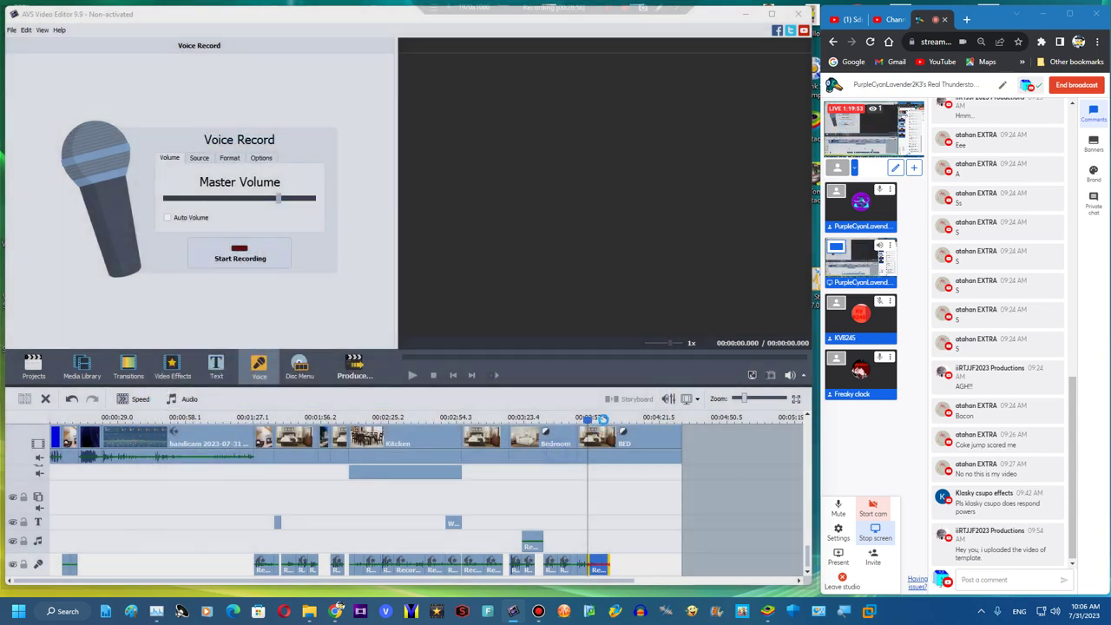
Split the iPhone 8 and Cody Eyes V2 overlays at 00:04:00.477, where the new voice line ends
{"action": "left_click_drag", "start_coordinate": [595, 419], "coordinate": [611, 420]}
{"action": "scroll", "coordinate": [587, 478], "scroll_direction": "up", "scroll_amount": 3}
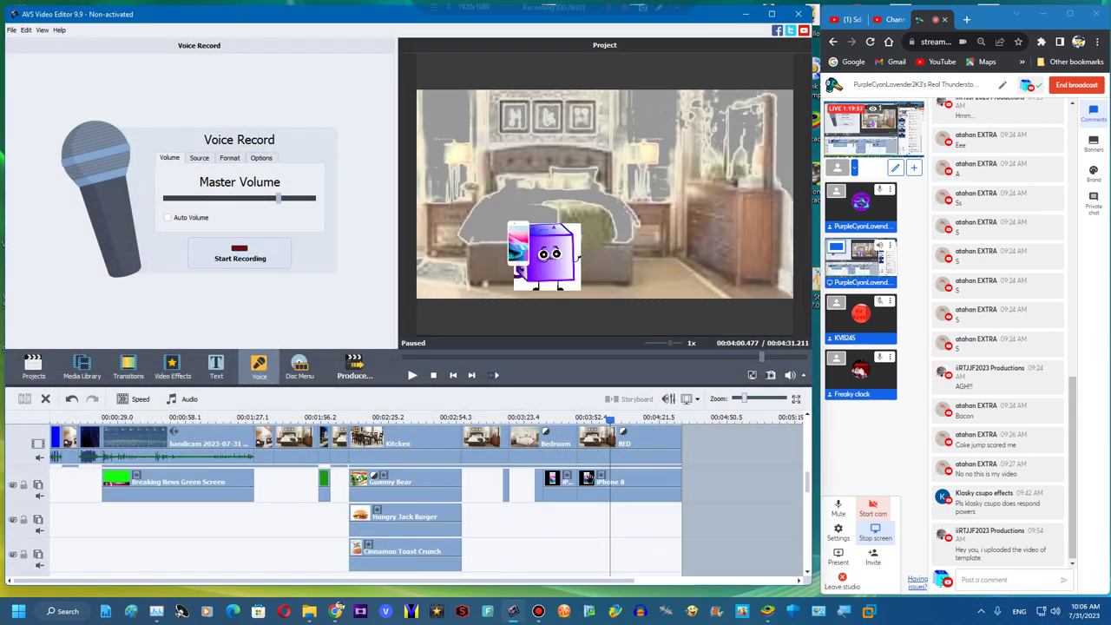
{"action": "left_click", "coordinate": [586, 478]}
{"action": "scroll", "coordinate": [586, 477], "scroll_direction": "up", "scroll_amount": 2}
{"action": "left_click", "coordinate": [24, 400]}
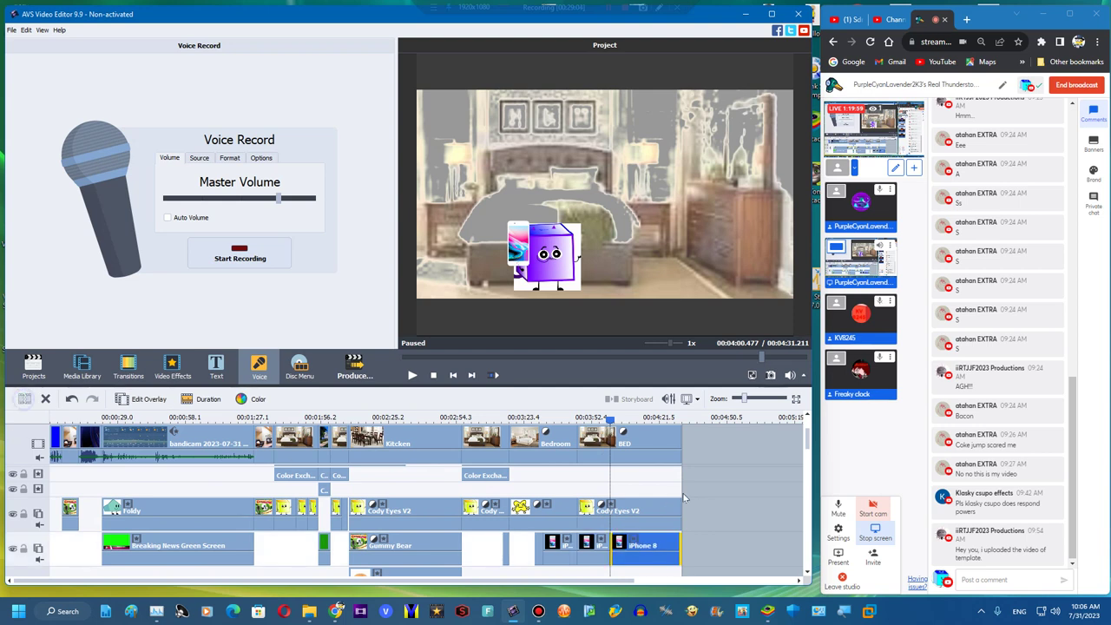
{"action": "left_click", "coordinate": [620, 506]}
{"action": "left_click", "coordinate": [25, 400]}
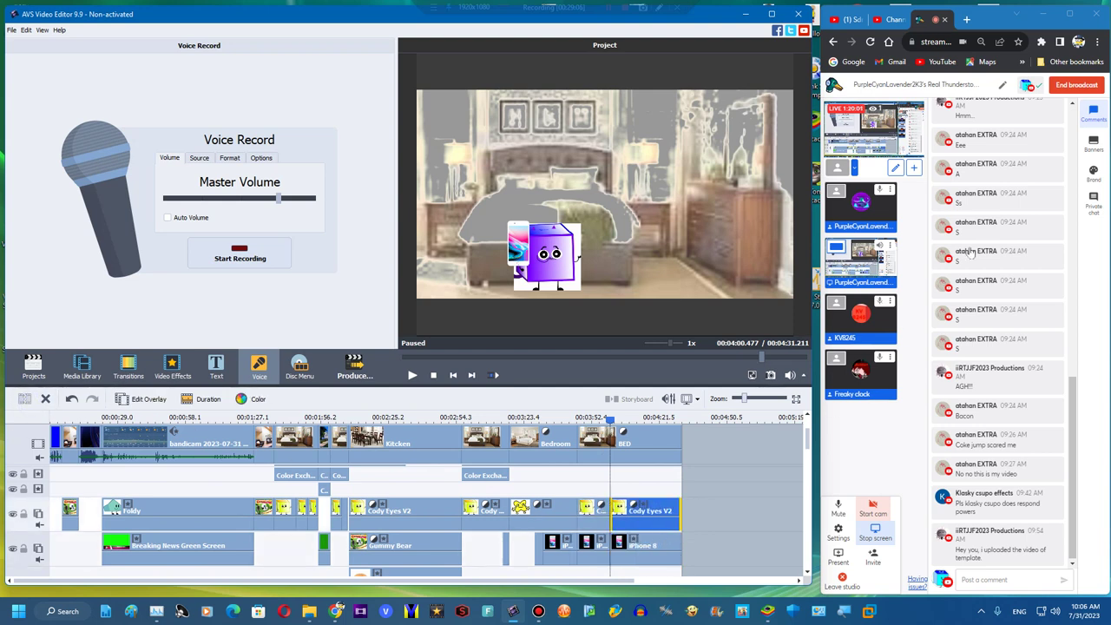
Split the BED clip at 00:04:00.477 and delete its remainder together with the leftover overlay pieces after that point
{"action": "mouse_move", "coordinate": [864, 269]}
{"action": "scroll", "coordinate": [394, 471], "scroll_direction": "up", "scroll_amount": 1}
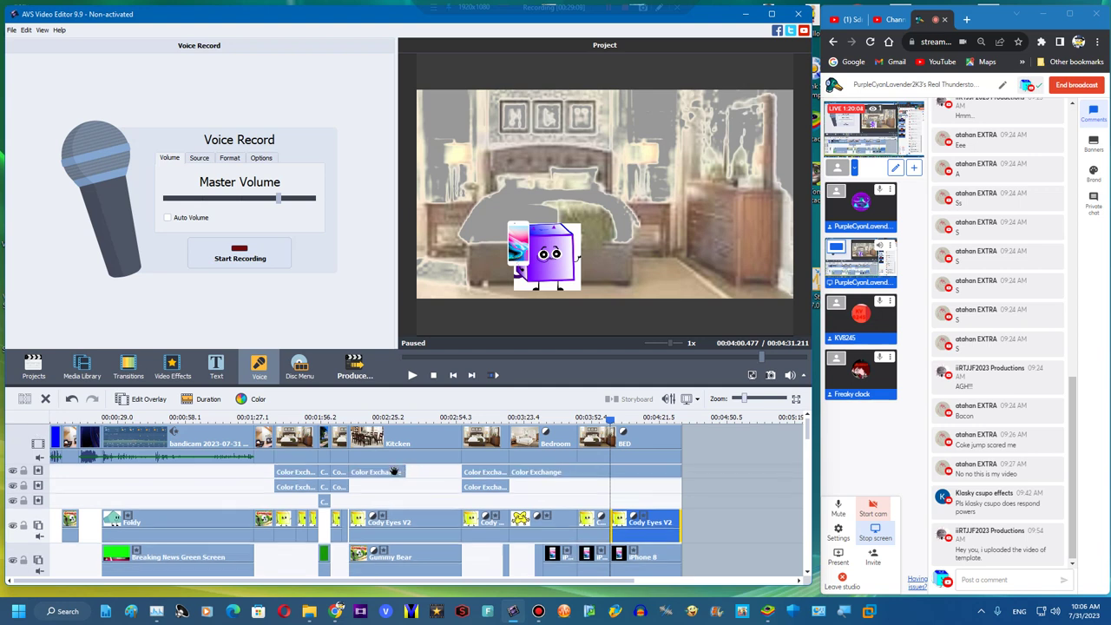
{"action": "left_click", "coordinate": [583, 466]}
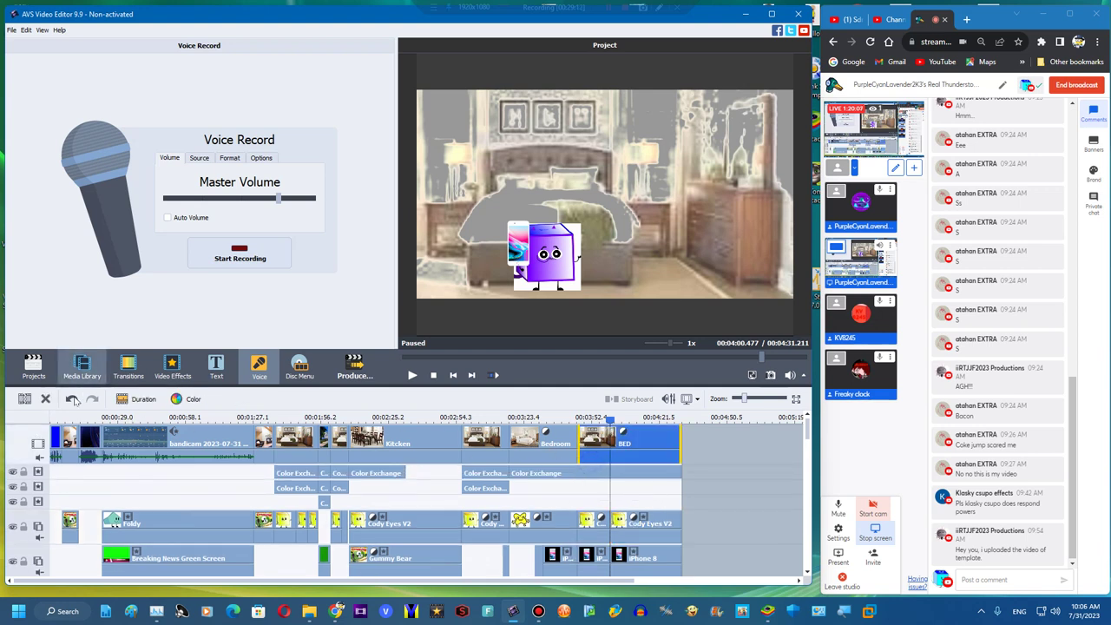
{"action": "left_click", "coordinate": [25, 399]}
{"action": "left_click", "coordinate": [46, 398]}
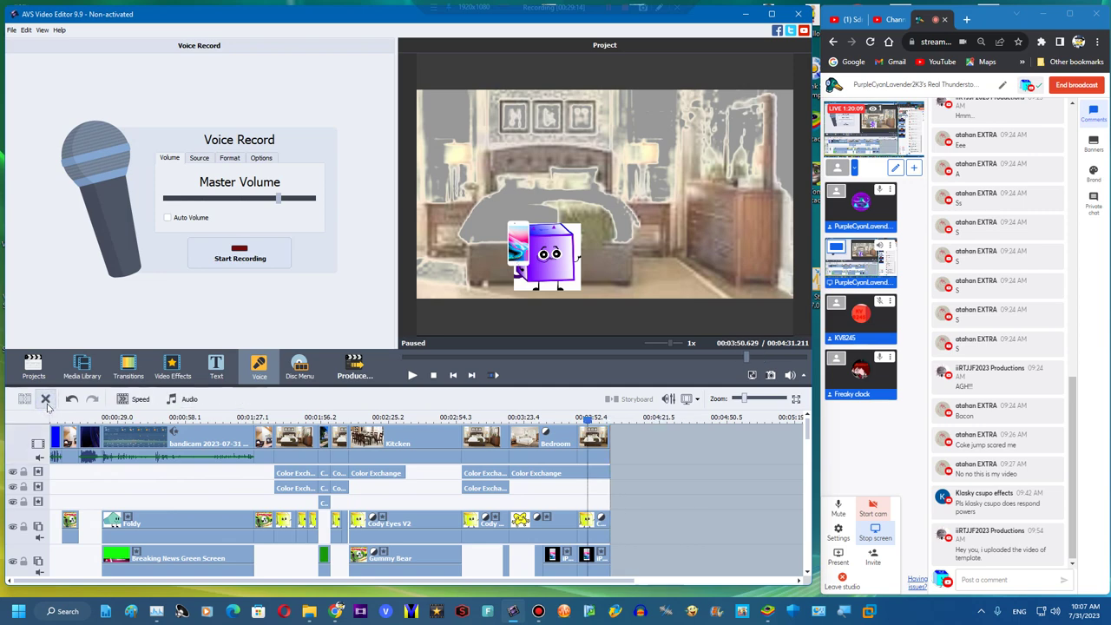
Add the Beach (Remastered) image from the current project's media to the main video track directly after the BED clip
{"action": "left_click", "coordinate": [83, 368]}
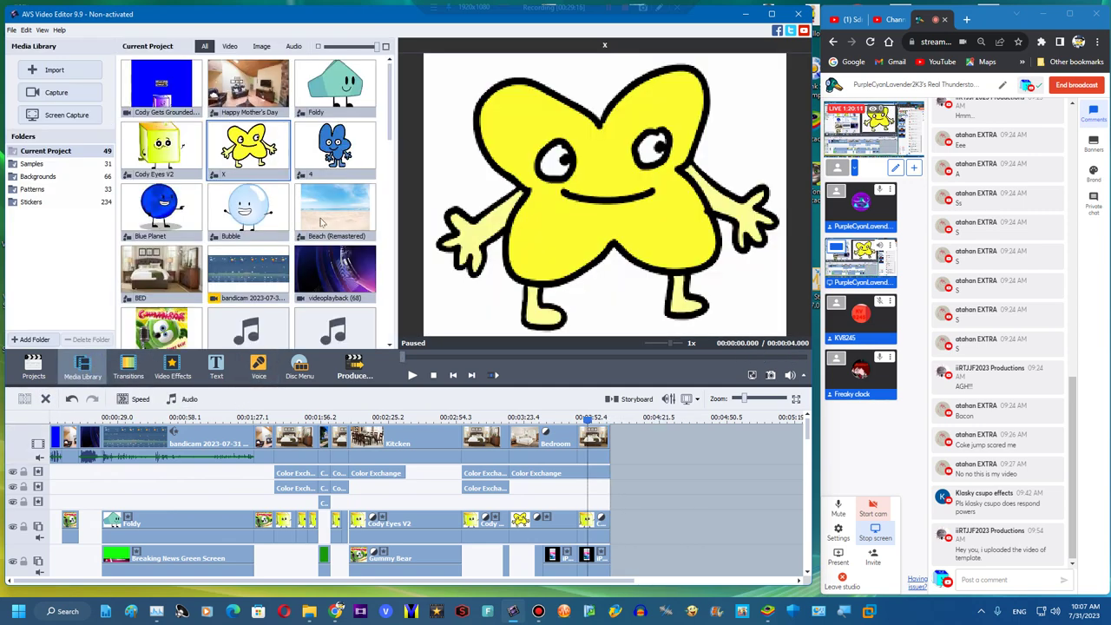
{"action": "left_click_drag", "start_coordinate": [320, 223], "coordinate": [619, 445]}
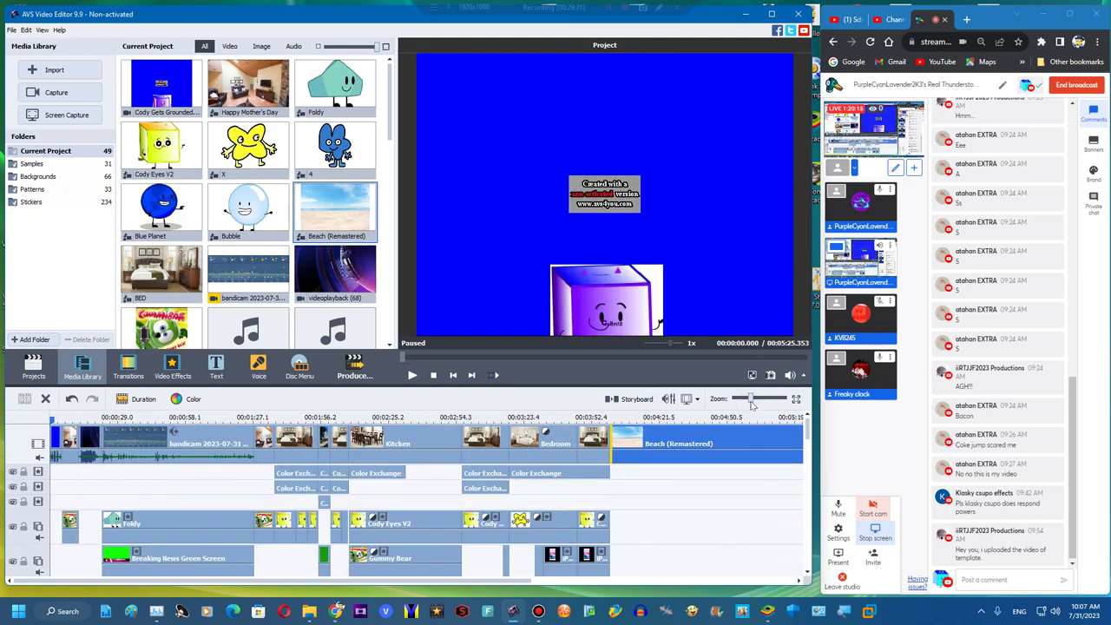
{"action": "left_click_drag", "start_coordinate": [752, 401], "coordinate": [736, 400]}
Place a Rectangle video effect at the start of the Beach (Remastered) clip and stretch it over the clip's full length
{"action": "left_click", "coordinate": [173, 369]}
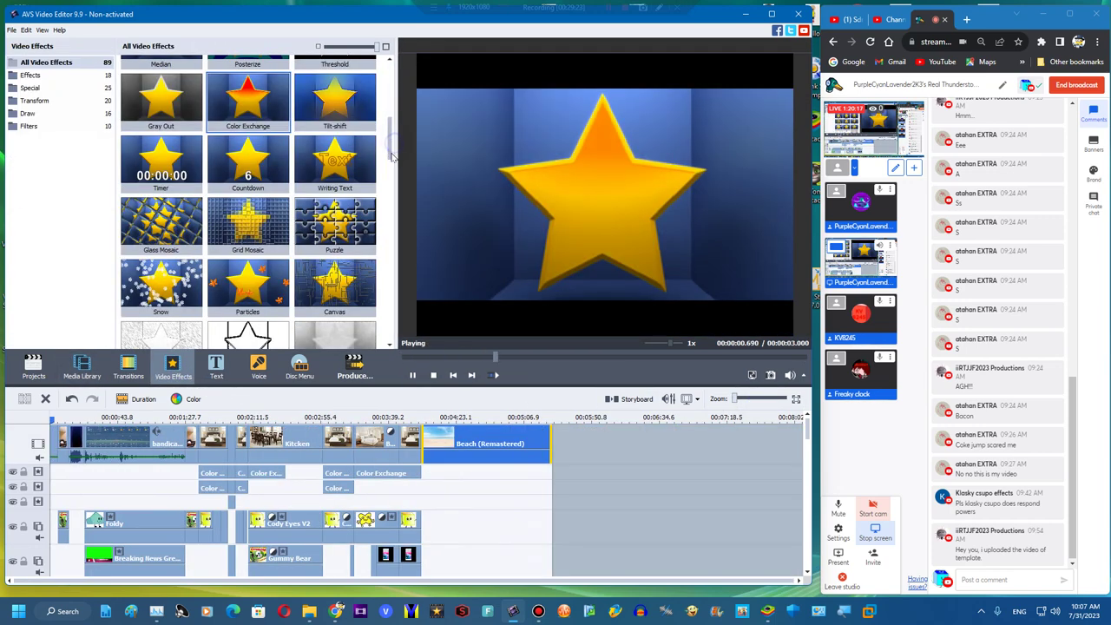
{"action": "scroll", "coordinate": [386, 187], "scroll_direction": "down", "scroll_amount": 12}
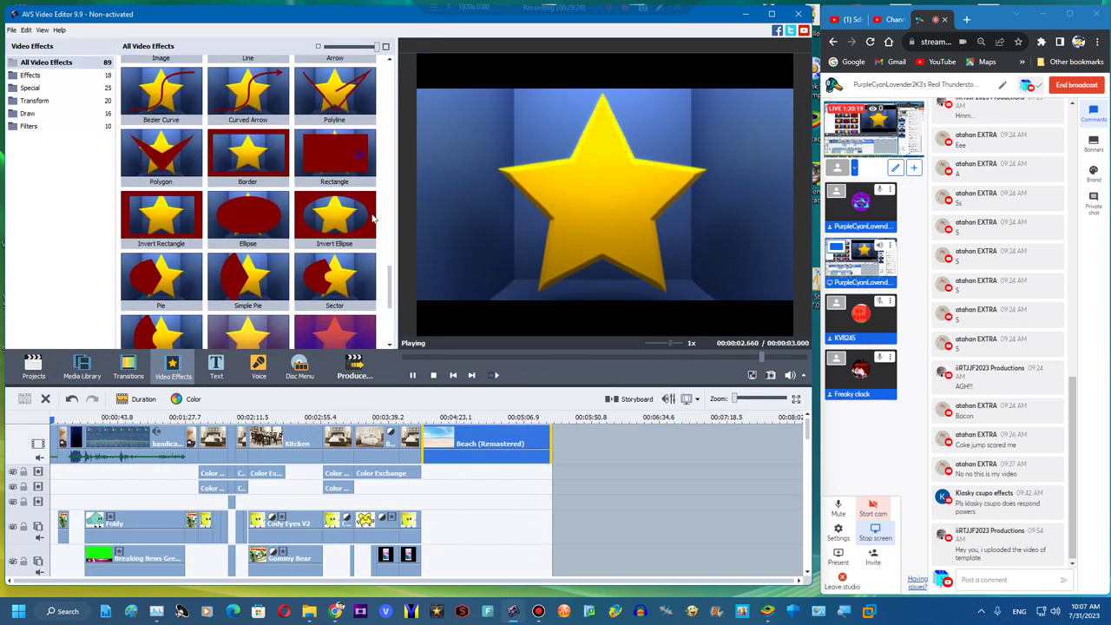
{"action": "left_click", "coordinate": [334, 157]}
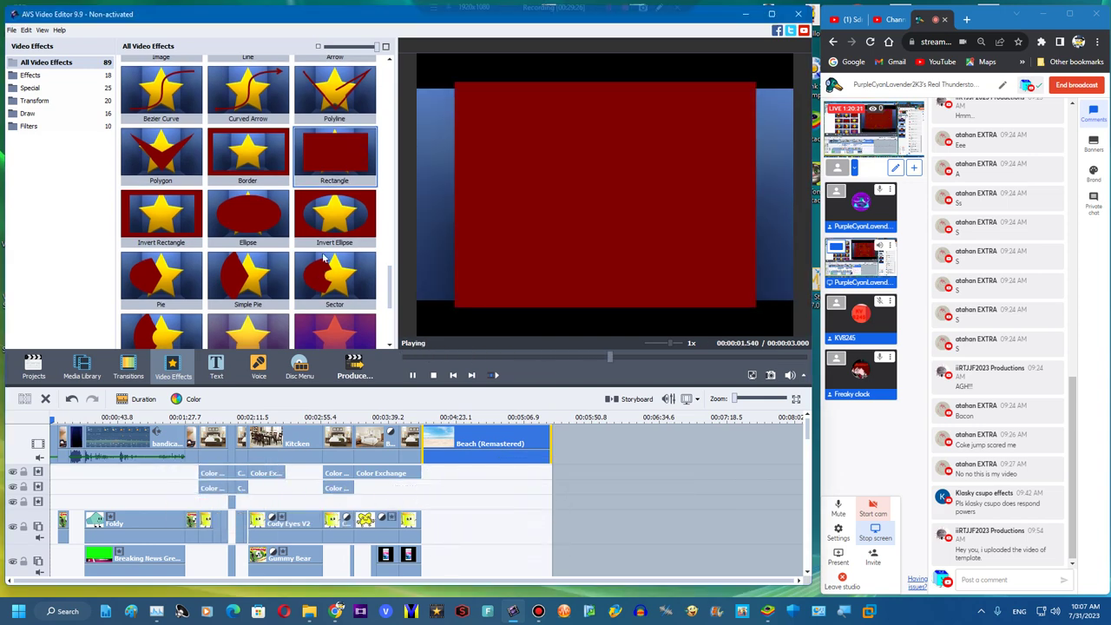
{"action": "left_click_drag", "start_coordinate": [334, 156], "coordinate": [420, 474]}
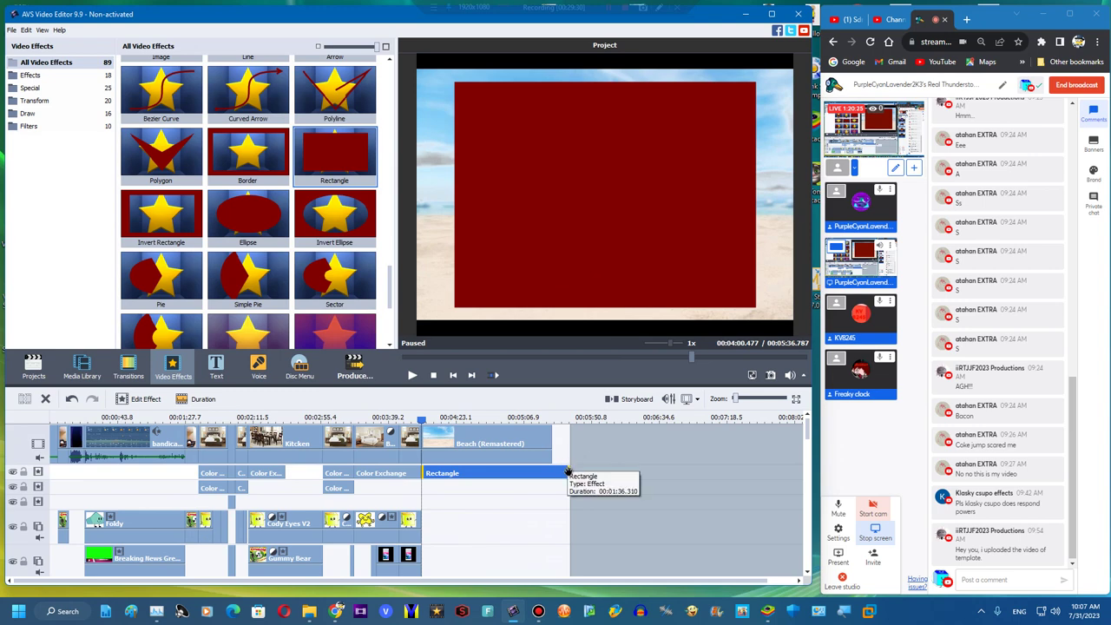
Trim the Rectangle effect to the end of the Beach (Remastered) clip and reshape it to cover the left half of the frame
{"action": "left_click", "coordinate": [553, 470]}
{"action": "left_click_drag", "start_coordinate": [553, 470], "coordinate": [541, 477]}
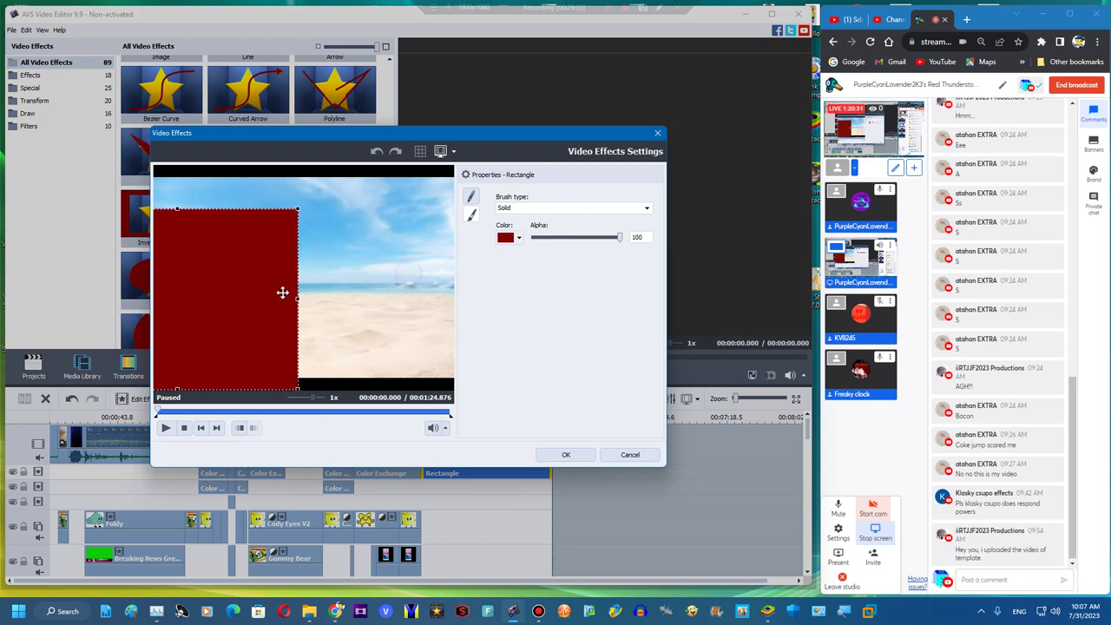
{"action": "left_click_drag", "start_coordinate": [282, 293], "coordinate": [281, 266]}
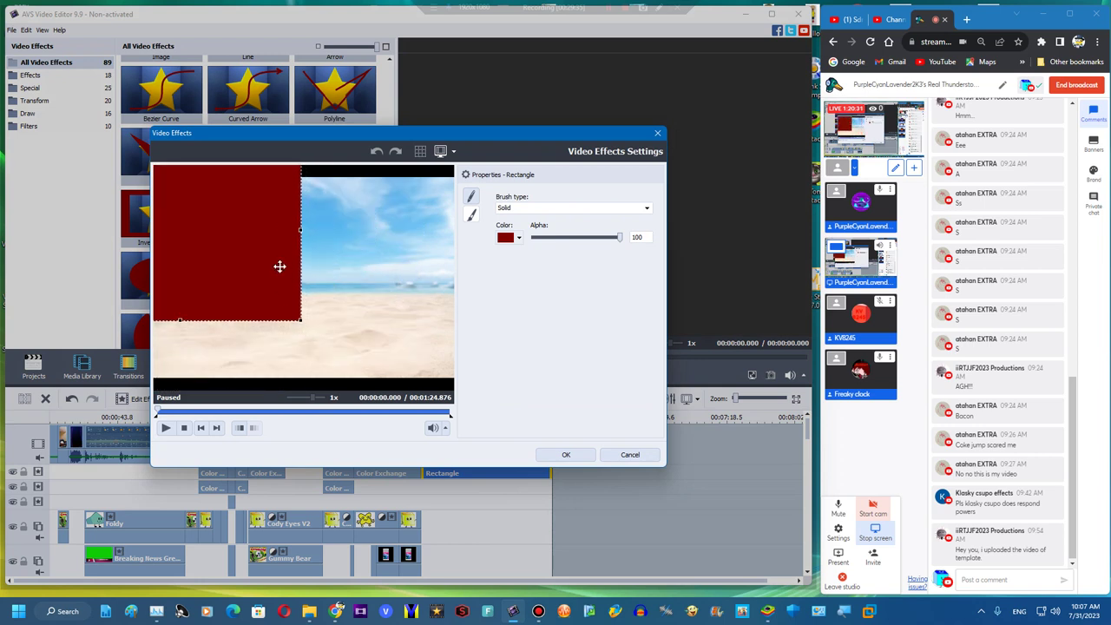
{"action": "left_click_drag", "start_coordinate": [301, 325], "coordinate": [278, 354]}
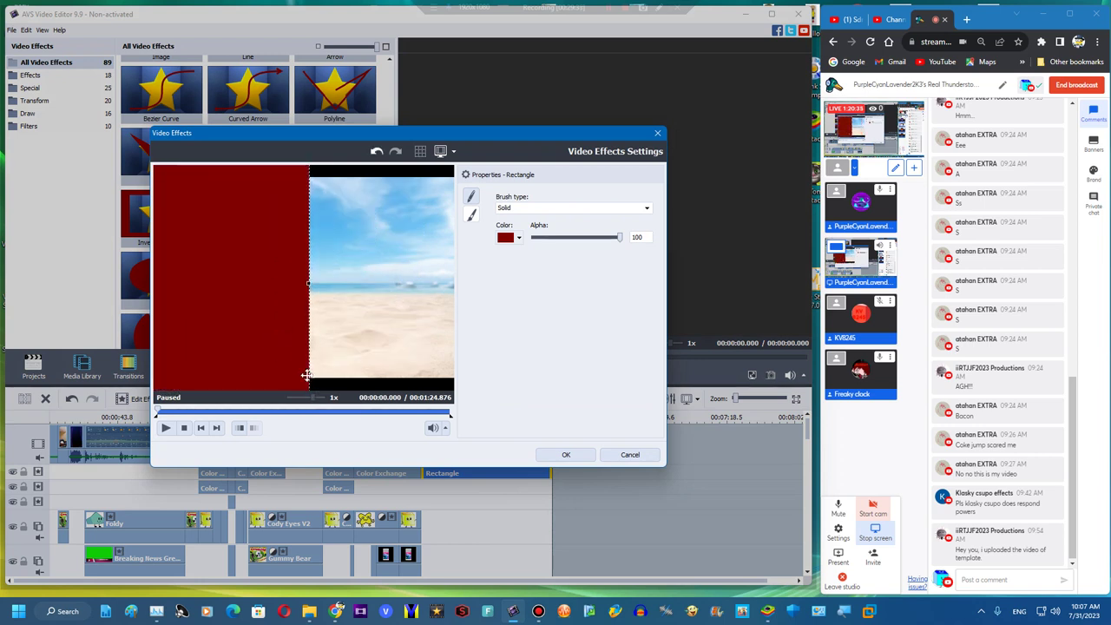
Change the rectangle's solid brush color to purple and apply the effect settings
{"action": "left_click", "coordinate": [519, 237]}
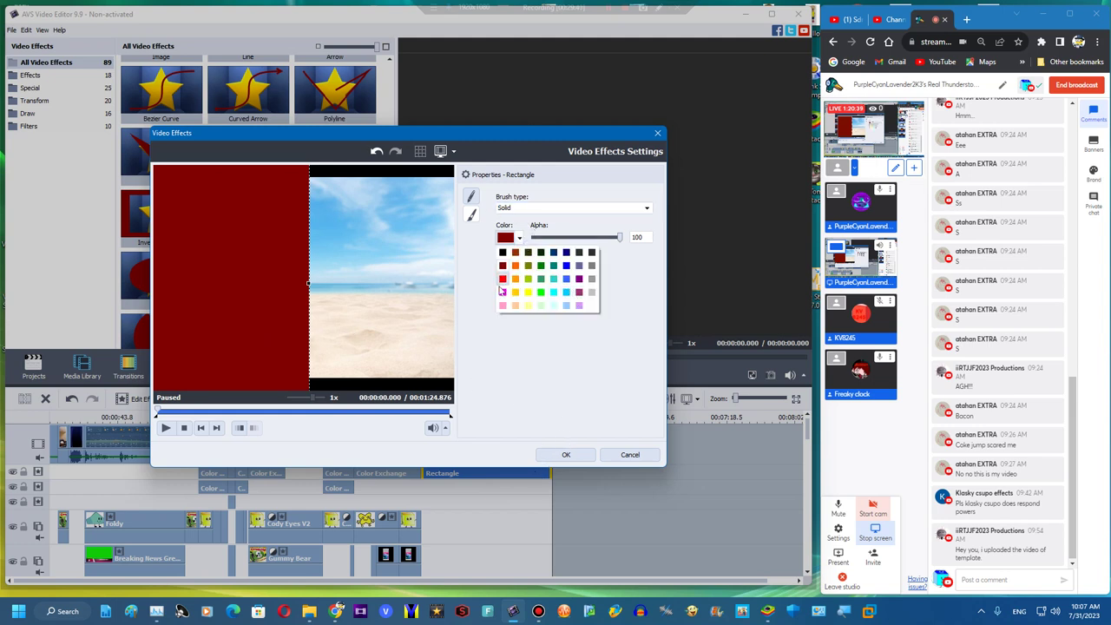
{"action": "left_click", "coordinate": [580, 292]}
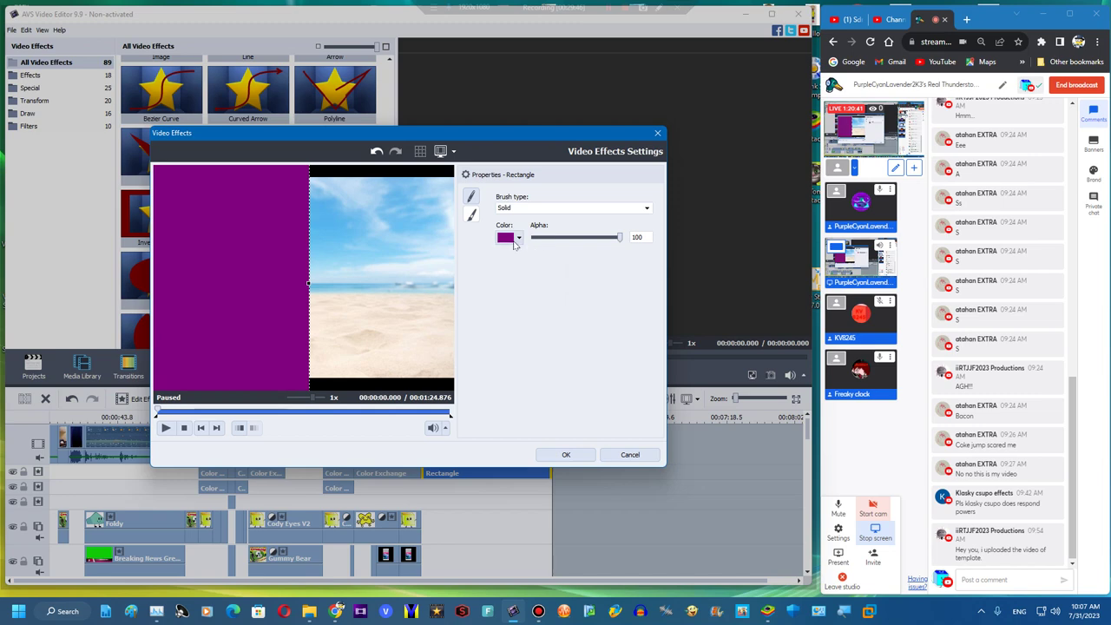
{"action": "left_click", "coordinate": [563, 455]}
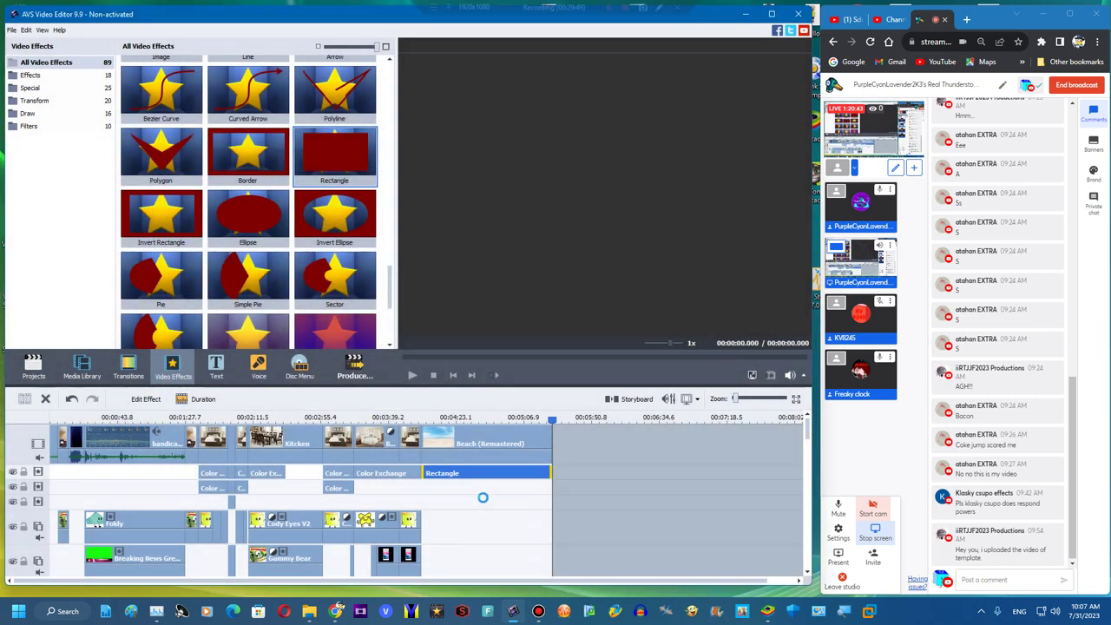
Duplicate the purple Rectangle effect and place the copy on the second effects track, aligned with the Beach (Remastered) clip
{"action": "right_click", "coordinate": [484, 482]}
{"action": "left_click", "coordinate": [521, 538]}
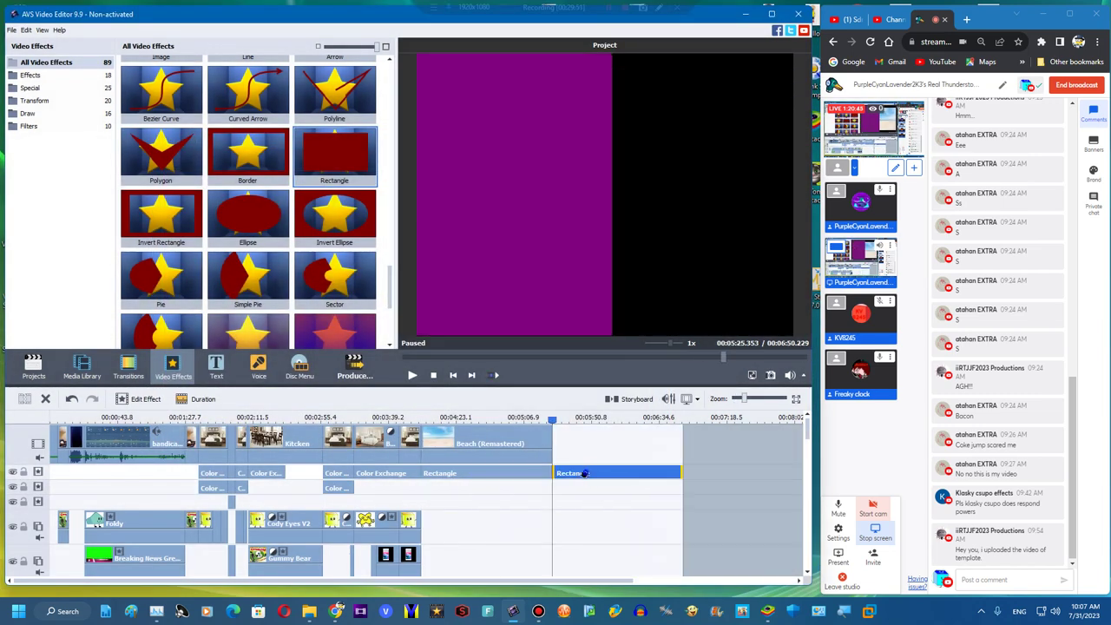
{"action": "left_click_drag", "start_coordinate": [452, 483], "coordinate": [452, 484]}
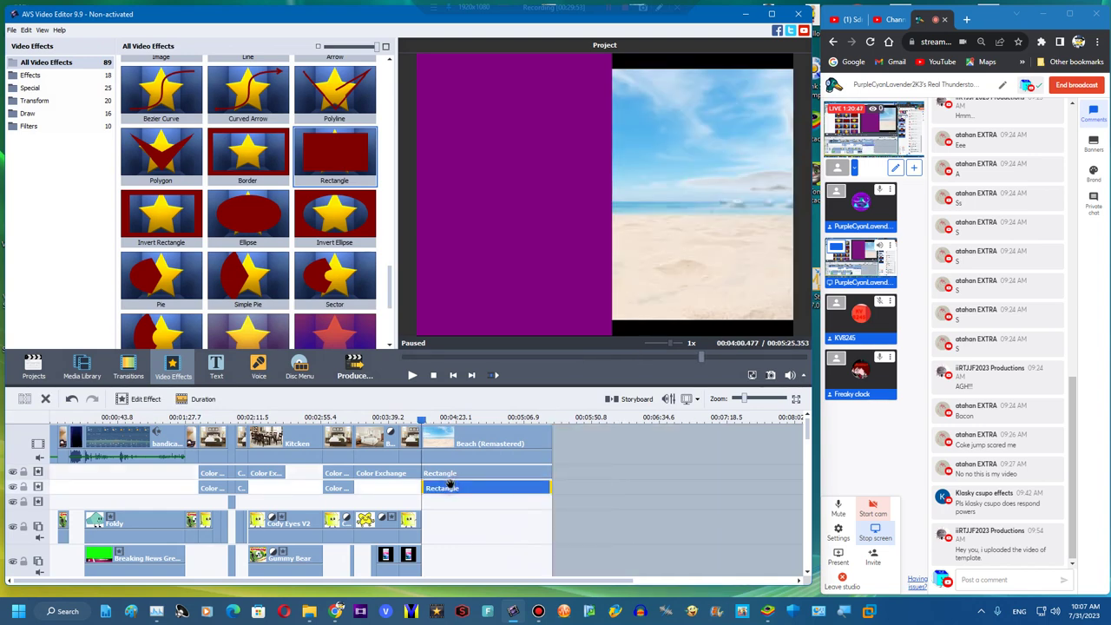
Reshape the Rectangle on the first effects track to cover the right side of the frame and color it blue
{"action": "left_click", "coordinate": [450, 473]}
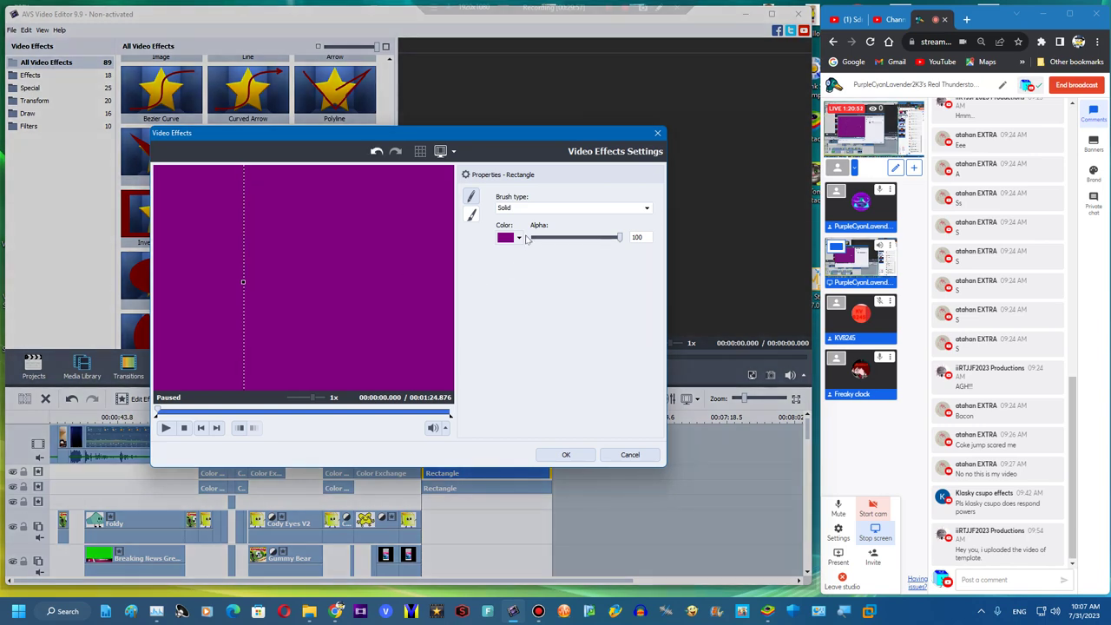
{"action": "left_click", "coordinate": [519, 238]}
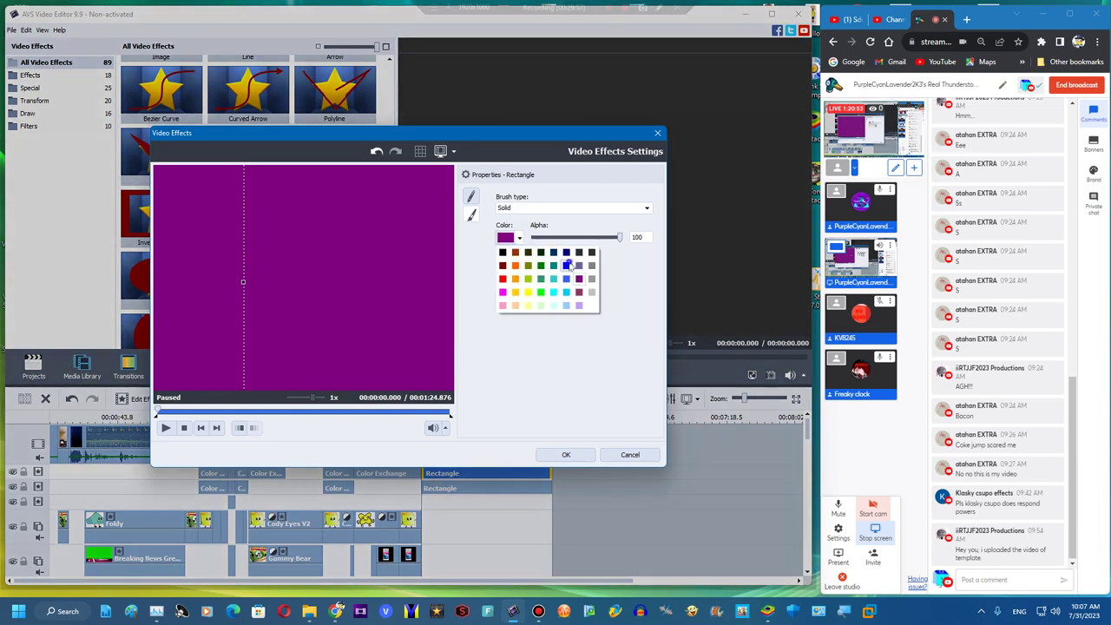
{"action": "left_click", "coordinate": [566, 265]}
{"action": "left_click", "coordinate": [565, 454]}
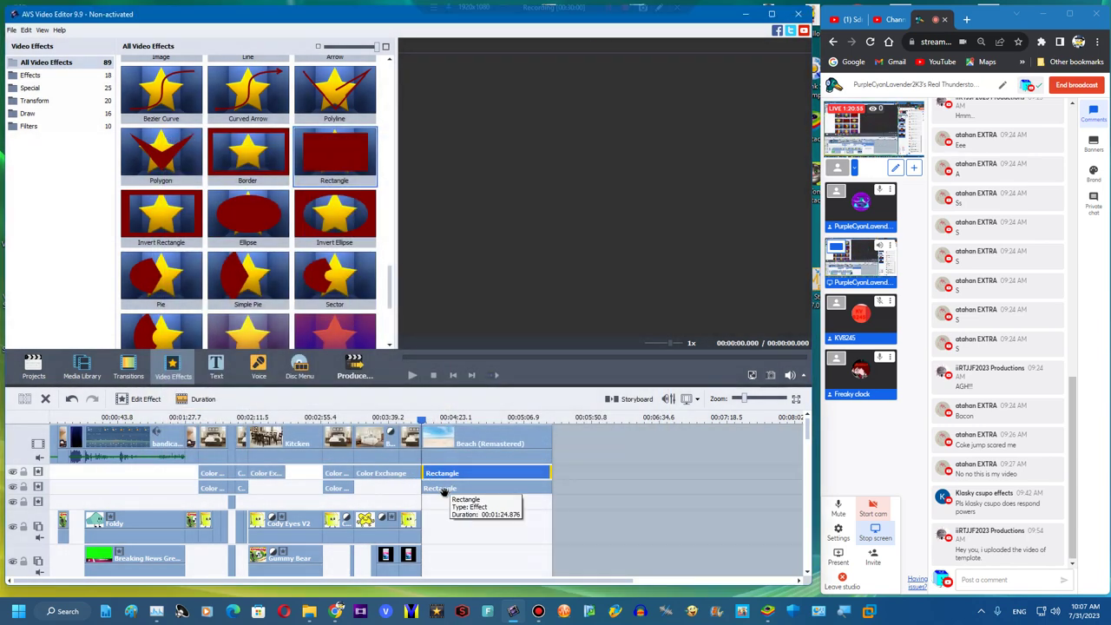
Narrow the purple Rectangle on the second effects track so that its edge meets the blue area at the frame's middle
{"action": "left_click", "coordinate": [443, 490]}
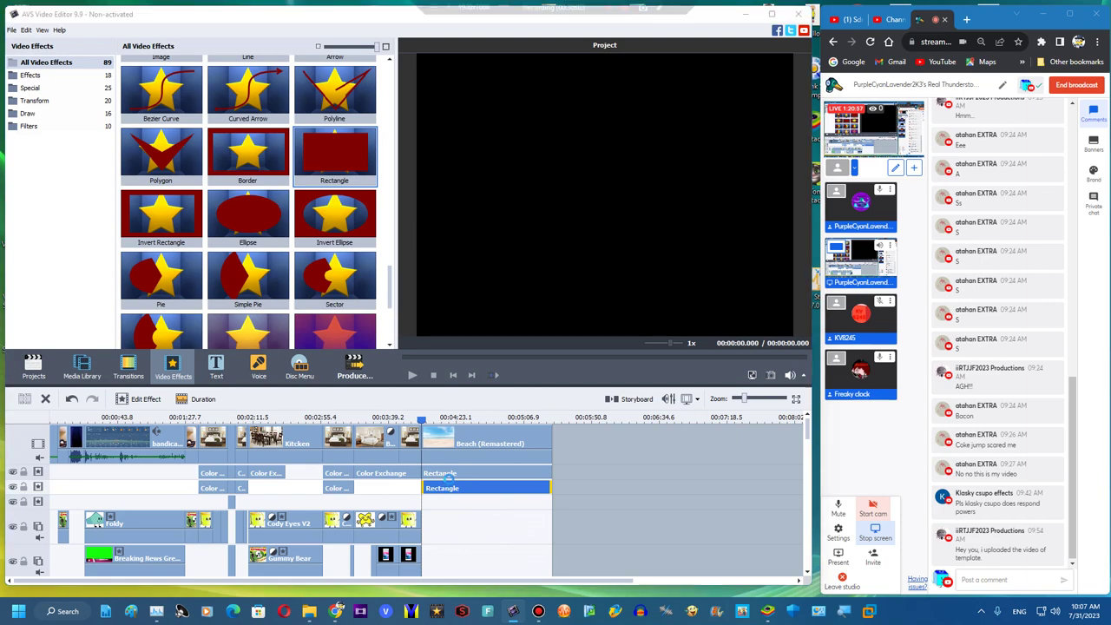
{"action": "double_click", "coordinate": [434, 488]}
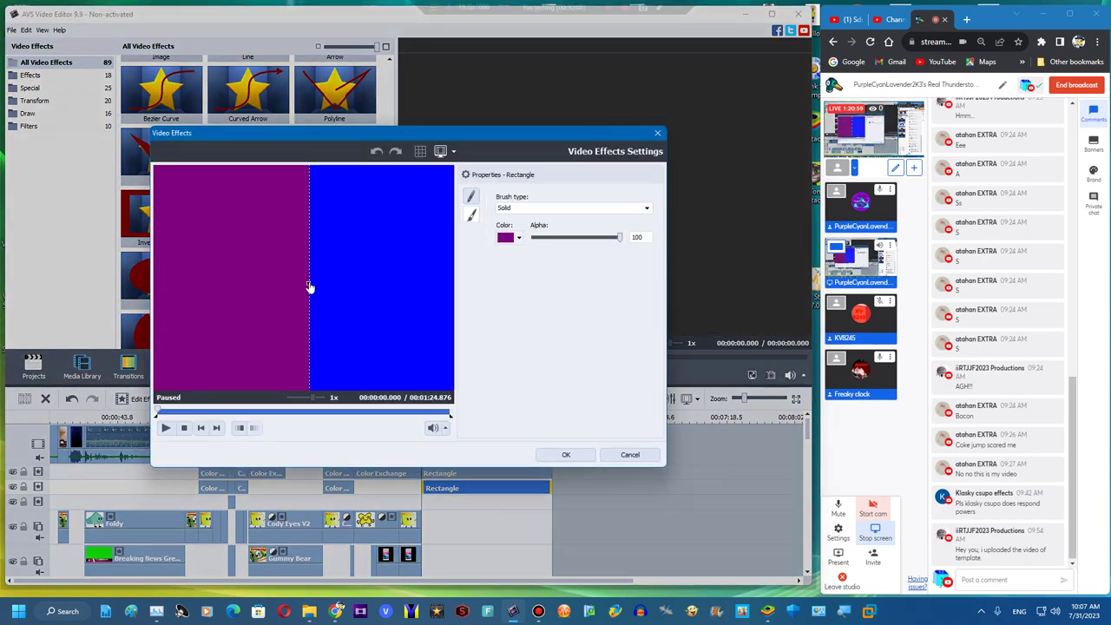
{"action": "left_click_drag", "start_coordinate": [310, 286], "coordinate": [304, 287]}
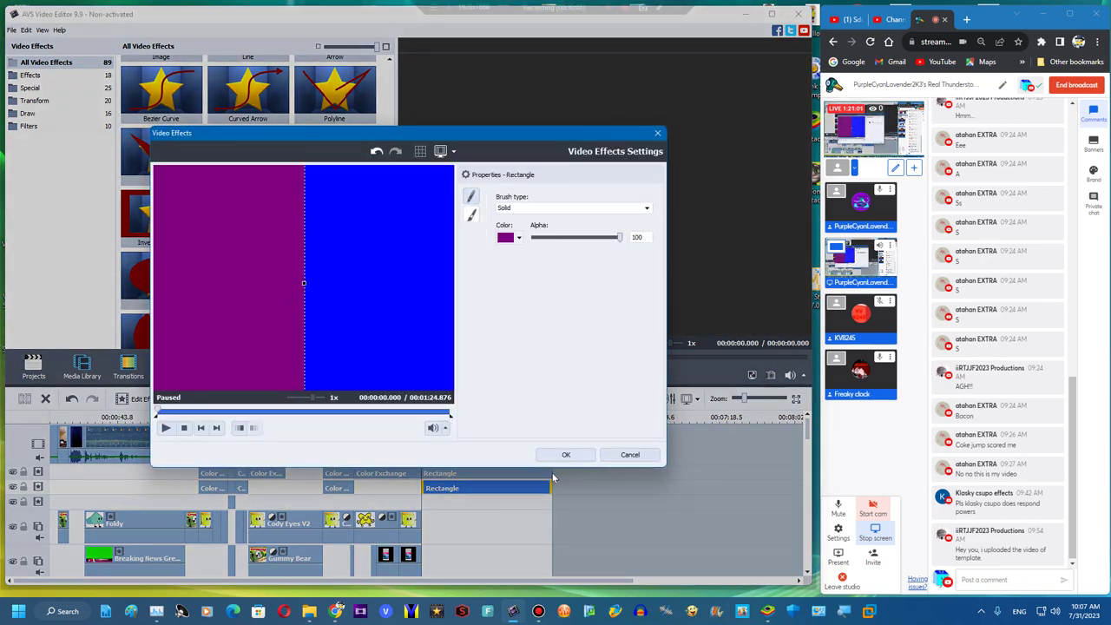
{"action": "left_click", "coordinate": [565, 454]}
Duplicate the last Cody Eyes V2 overlay, span the copy over the Beach clip, and fit the character inside the purple half
{"action": "right_click", "coordinate": [406, 531]}
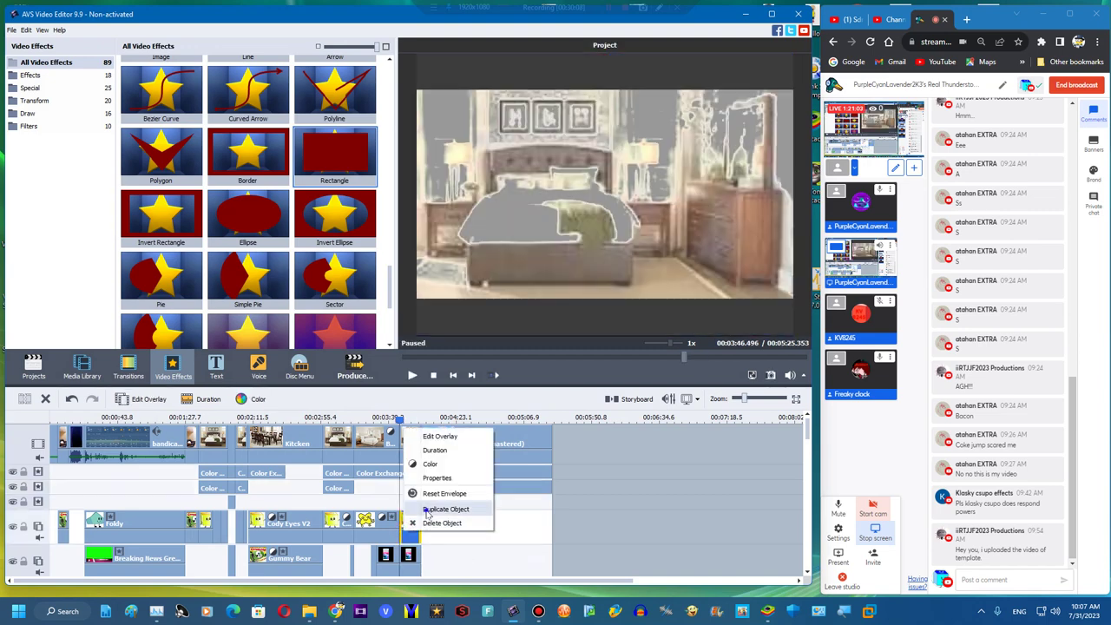
{"action": "left_click", "coordinate": [445, 510]}
{"action": "left_click_drag", "start_coordinate": [531, 521], "coordinate": [422, 522]}
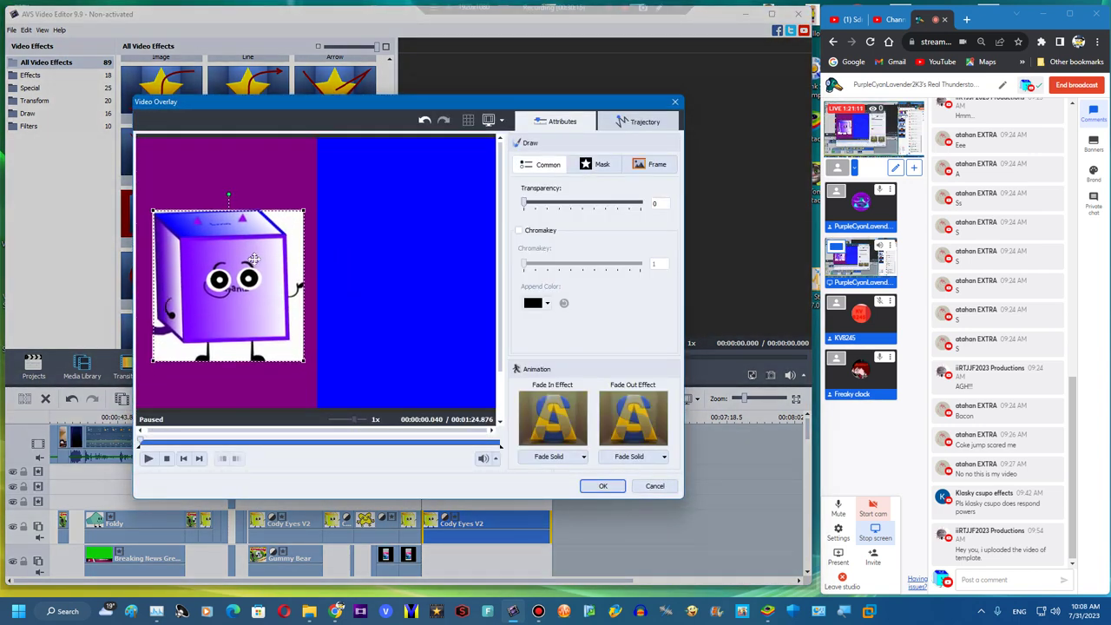
{"action": "left_click", "coordinate": [603, 486]}
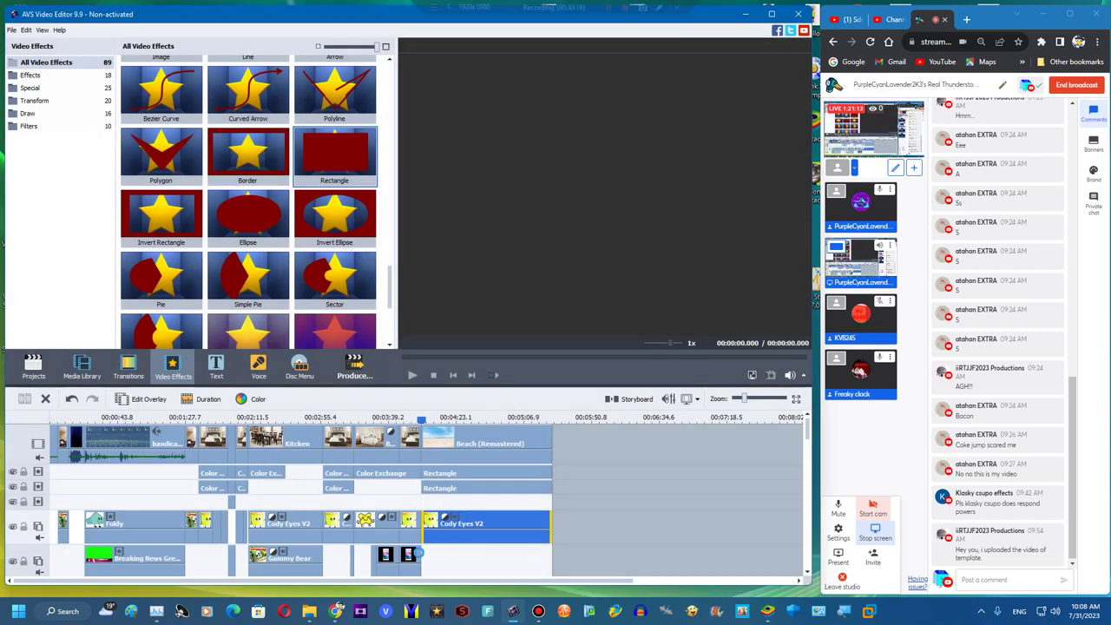
Duplicate the last iPhone 8 overlay under the Beach clip, then enlarge the phone and place it over the cube character's left side
{"action": "right_click", "coordinate": [415, 561]}
{"action": "left_click", "coordinate": [435, 541]}
{"action": "mouse_move", "coordinate": [431, 555]}
{"action": "left_mouse_down"}
{"action": "mouse_move", "coordinate": [540, 556]}
{"action": "mouse_move", "coordinate": [422, 552]}
{"action": "left_mouse_up"}
{"action": "double_click", "coordinate": [505, 549]}
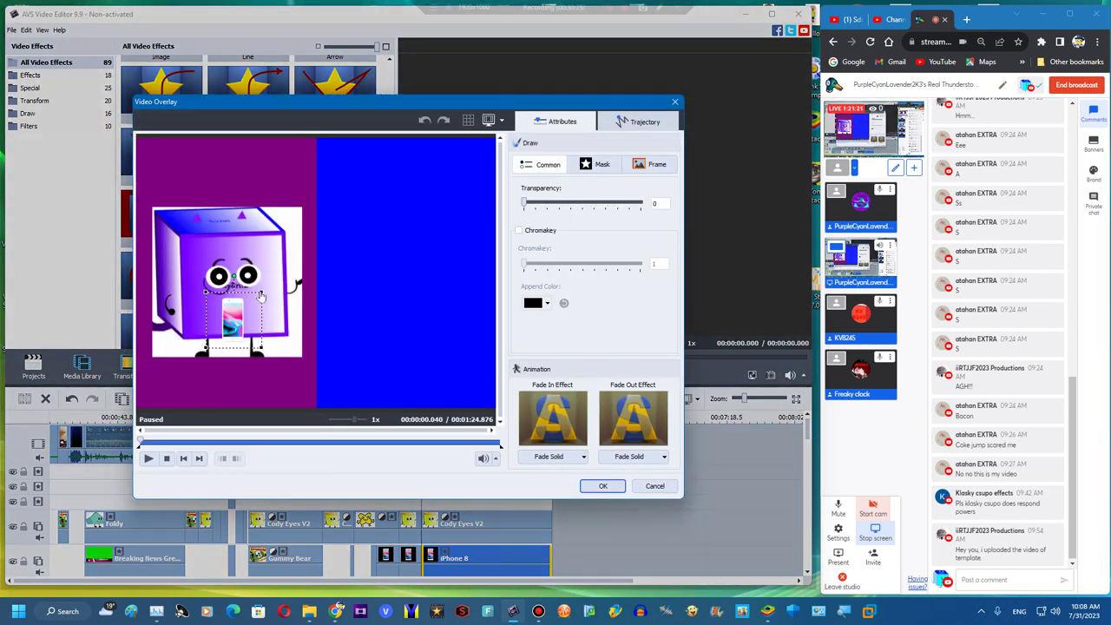
{"action": "left_click_drag", "start_coordinate": [262, 294], "coordinate": [190, 259]}
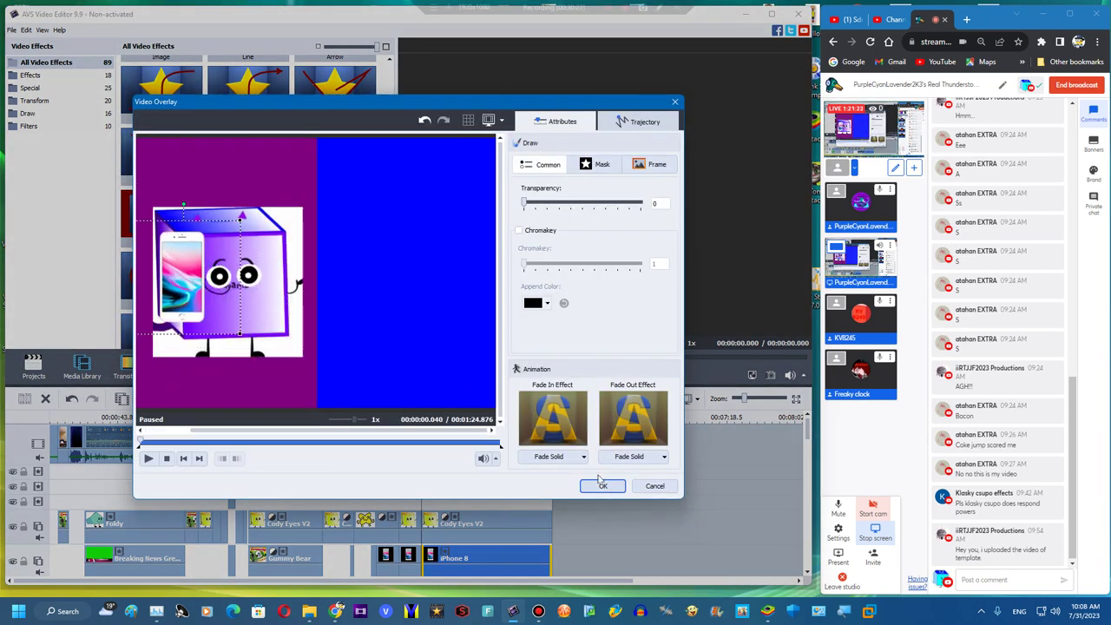
{"action": "left_click", "coordinate": [602, 485]}
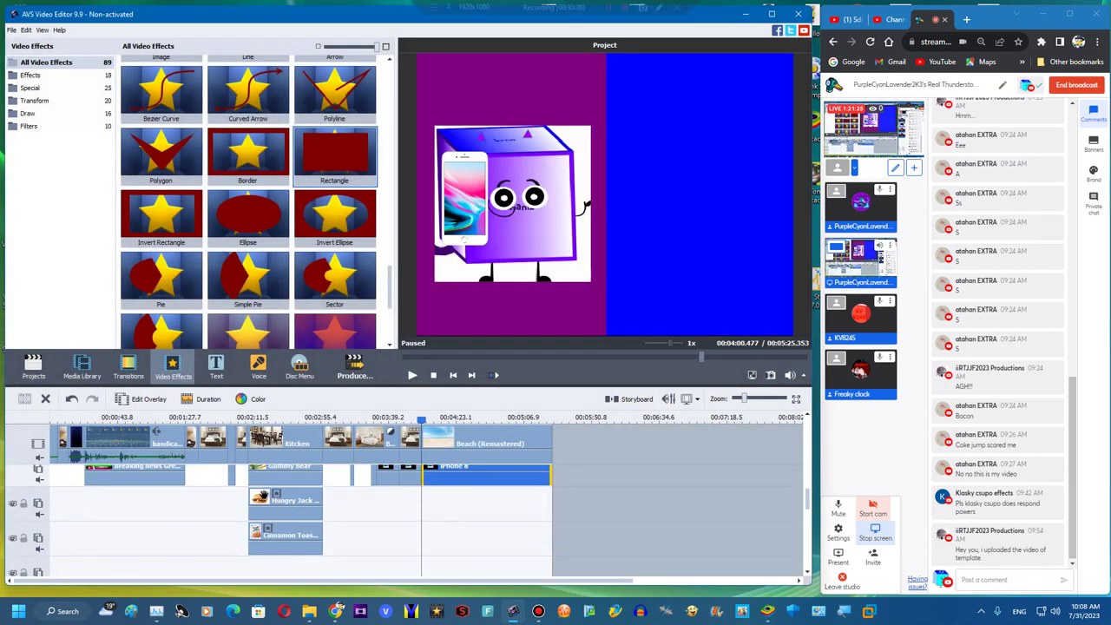
Duplicate the blue-recolored X overlay onto the next overlay track for the Beach clip's length, and enlarge it within the blue half
{"action": "left_click", "coordinate": [82, 367]}
{"action": "left_click_drag", "start_coordinate": [247, 148], "coordinate": [408, 476]}
{"action": "right_click", "coordinate": [415, 479]}
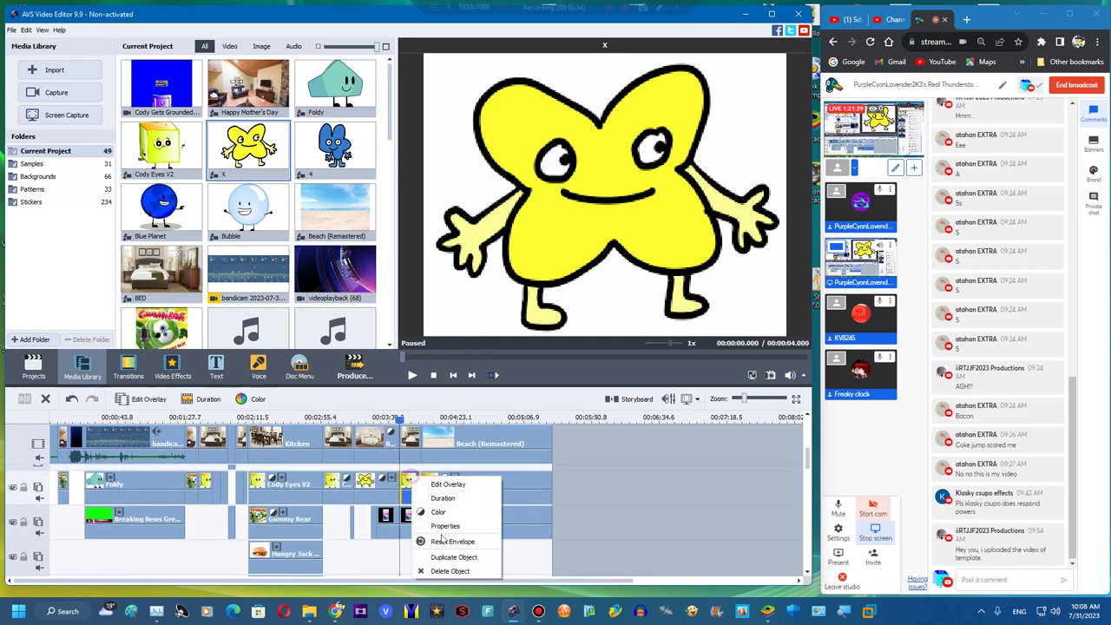
{"action": "right_click", "coordinate": [367, 474]}
{"action": "left_click", "coordinate": [408, 554]}
{"action": "left_click", "coordinate": [608, 472]}
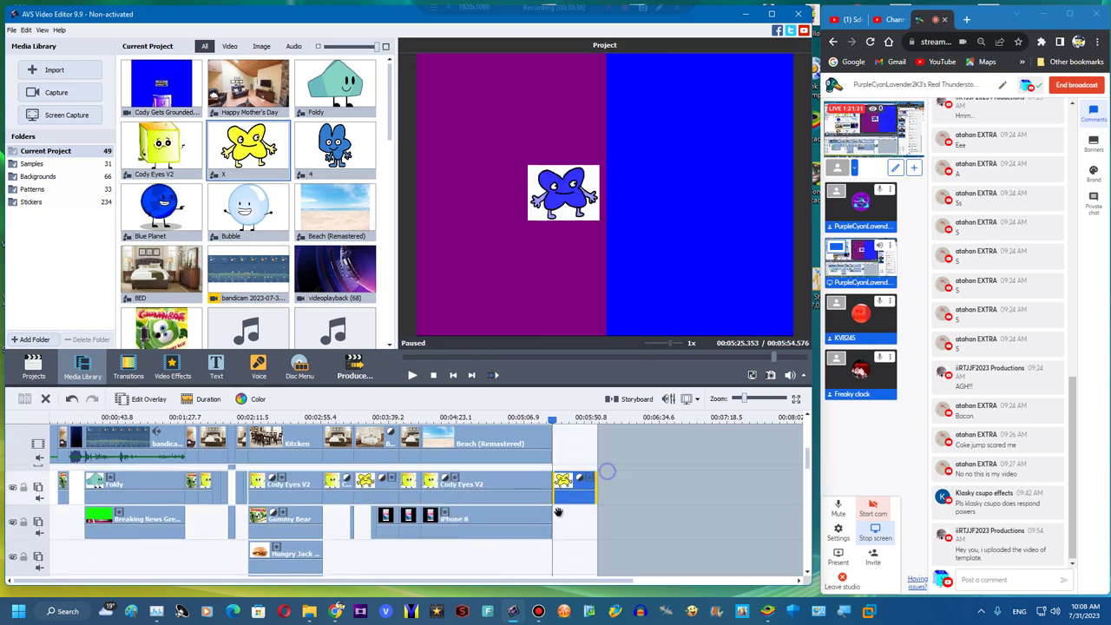
{"action": "left_click_drag", "start_coordinate": [532, 562], "coordinate": [424, 554]}
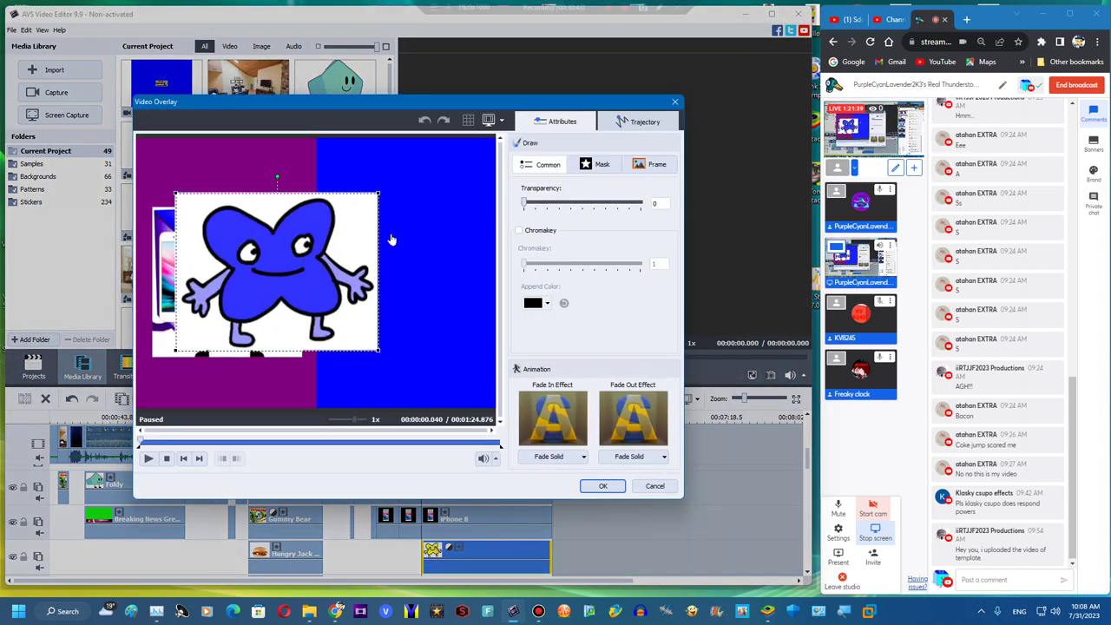
{"action": "left_click_drag", "start_coordinate": [304, 261], "coordinate": [451, 276]}
{"action": "left_click", "coordinate": [603, 486]}
Duplicate the enlarged iPhone 8 overlay onto the overlay track below X, and position the phone over X's left hand
{"action": "right_click", "coordinate": [474, 519]}
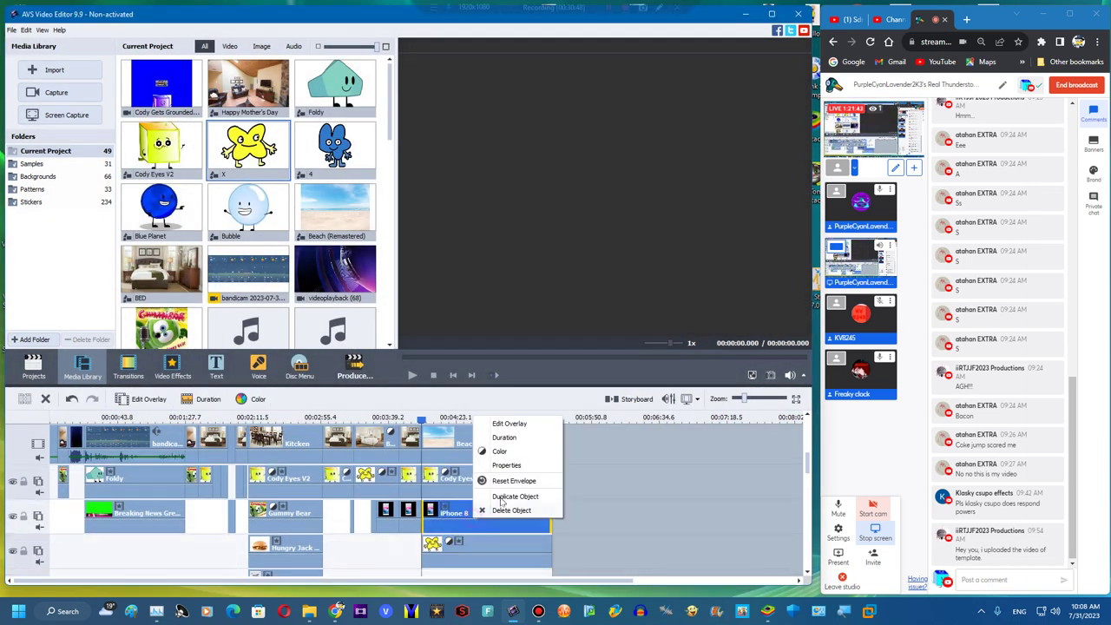
{"action": "left_click", "coordinate": [515, 496]}
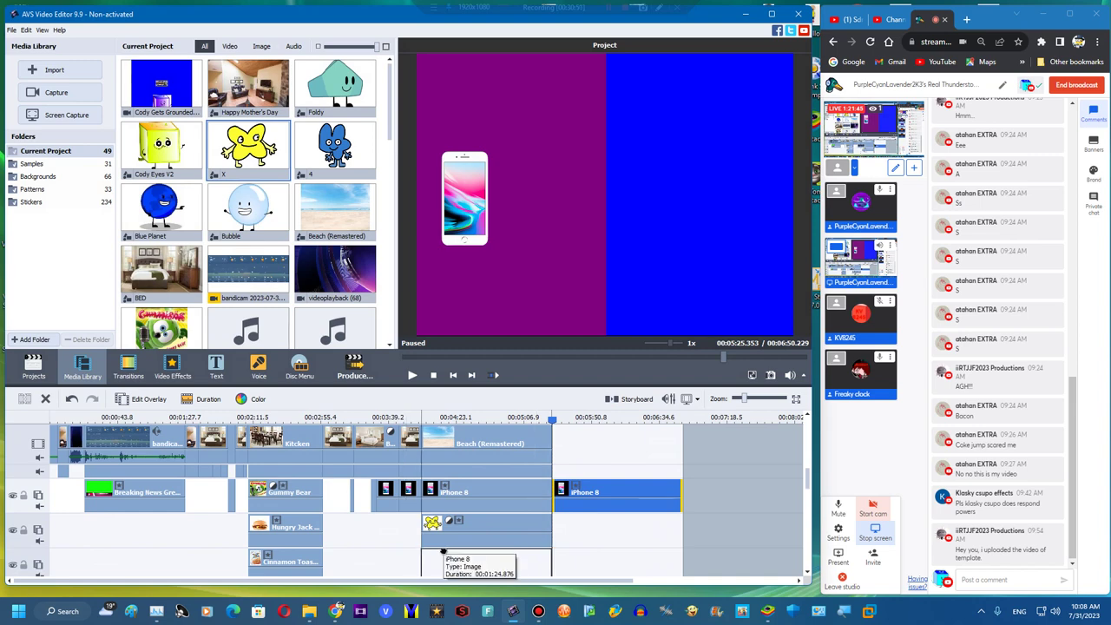
{"action": "left_click_drag", "start_coordinate": [443, 552], "coordinate": [445, 560]}
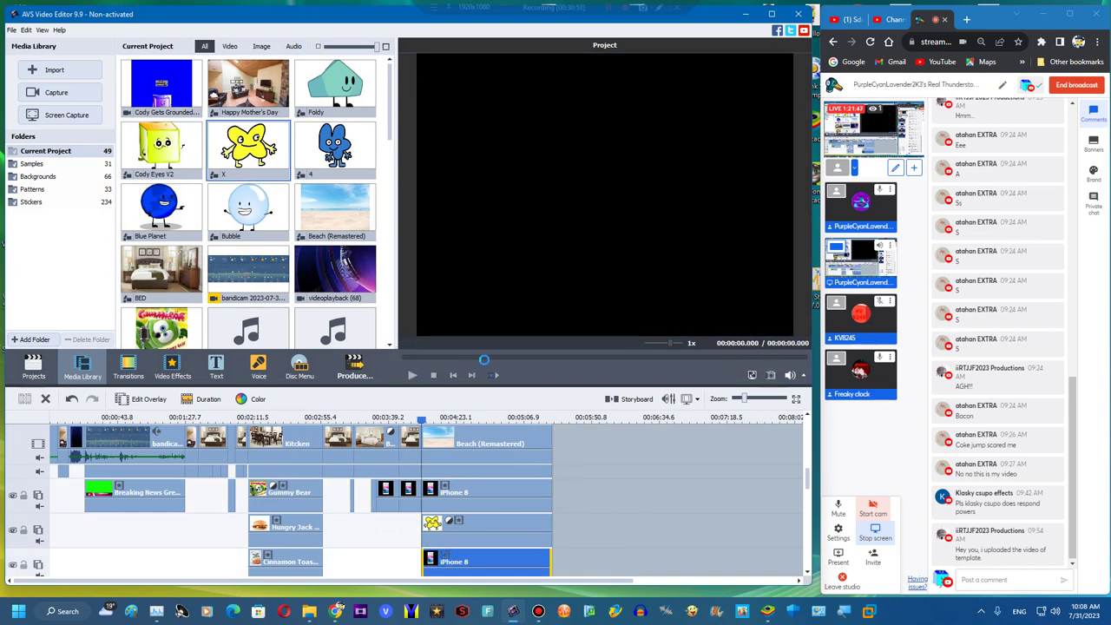
{"action": "double_click", "coordinate": [444, 560]}
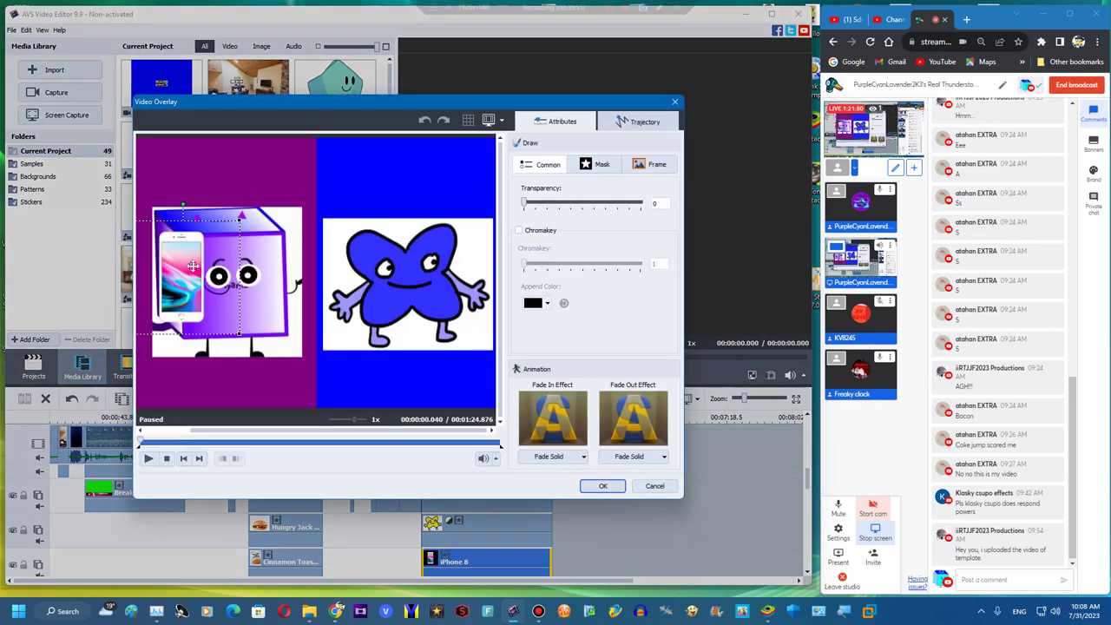
{"action": "left_click_drag", "start_coordinate": [192, 265], "coordinate": [362, 269]}
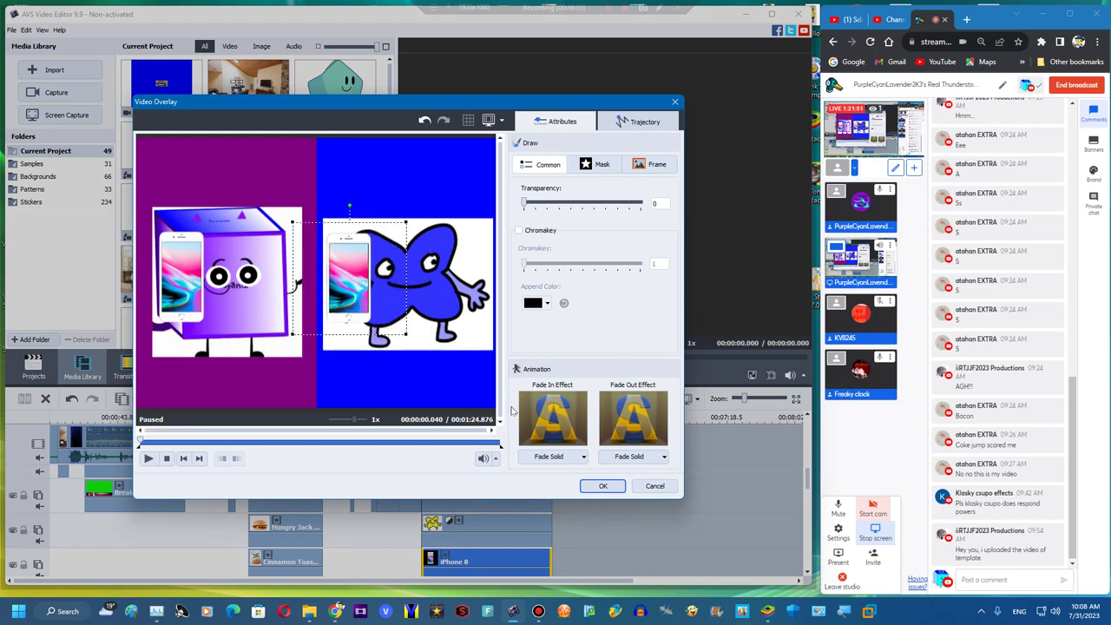
{"action": "left_click", "coordinate": [602, 486]}
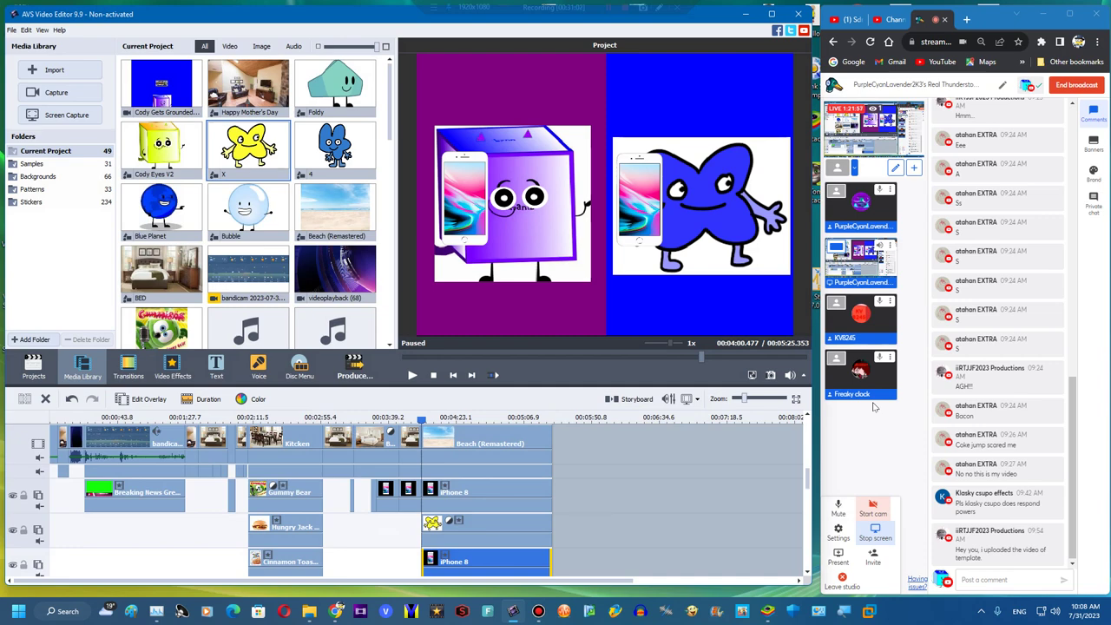
Switch to the YouTube channel page in Chrome, re-sort its created playlists, and play the Cody Gets Grounded playlist
{"action": "left_click", "coordinate": [864, 26]}
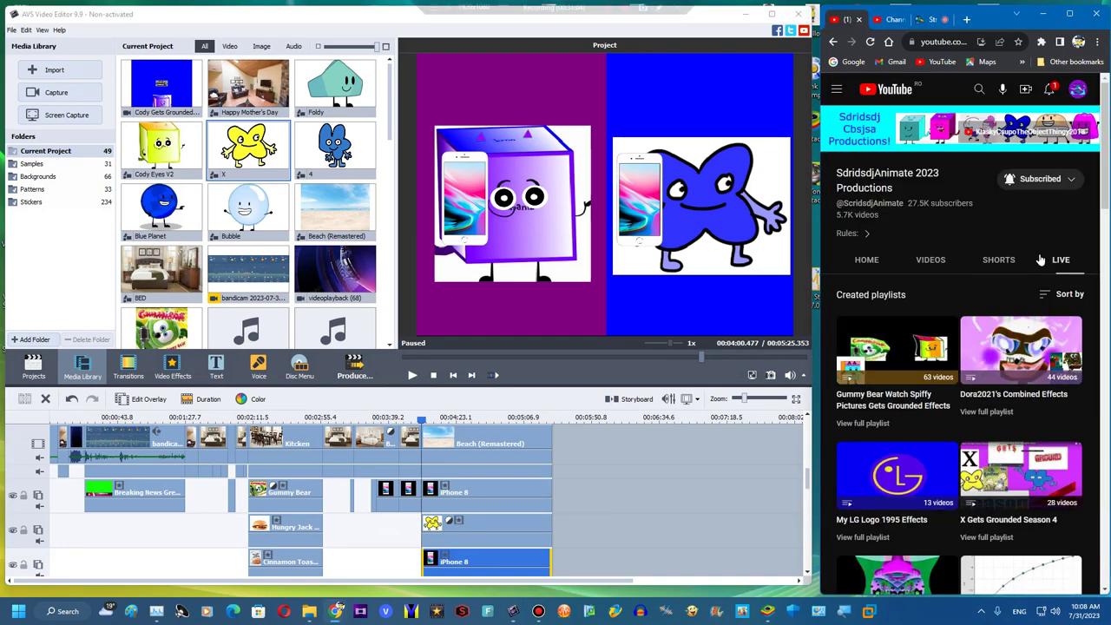
{"action": "scroll", "coordinate": [975, 403], "scroll_direction": "down", "scroll_amount": 5}
{"action": "scroll", "coordinate": [975, 403], "scroll_direction": "up", "scroll_amount": 5}
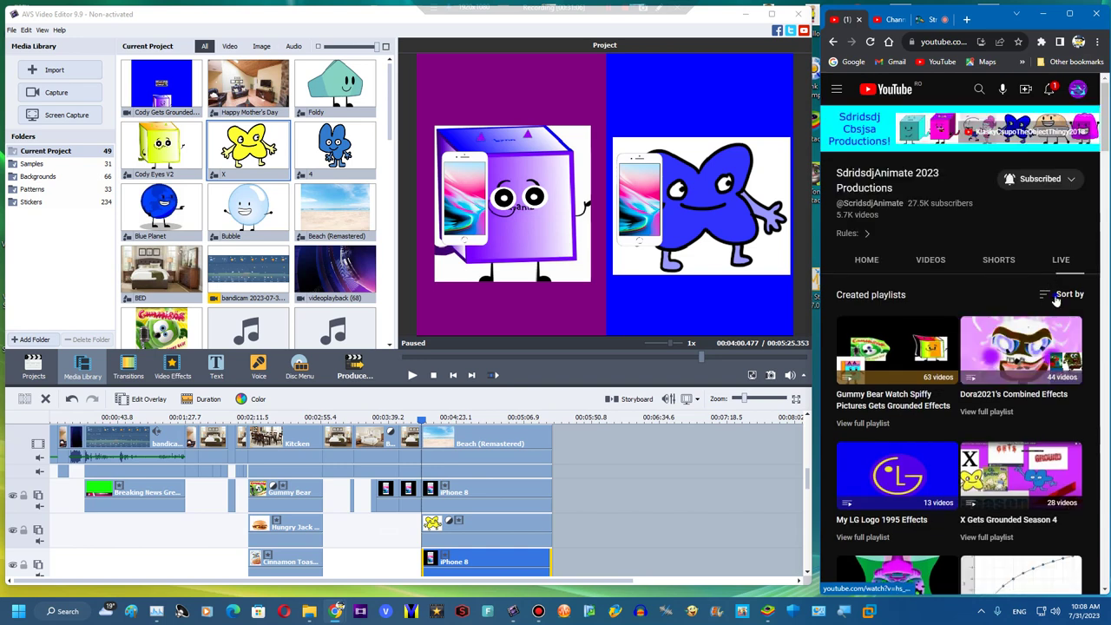
{"action": "left_click", "coordinate": [1064, 294]}
{"action": "left_click", "coordinate": [1034, 353]}
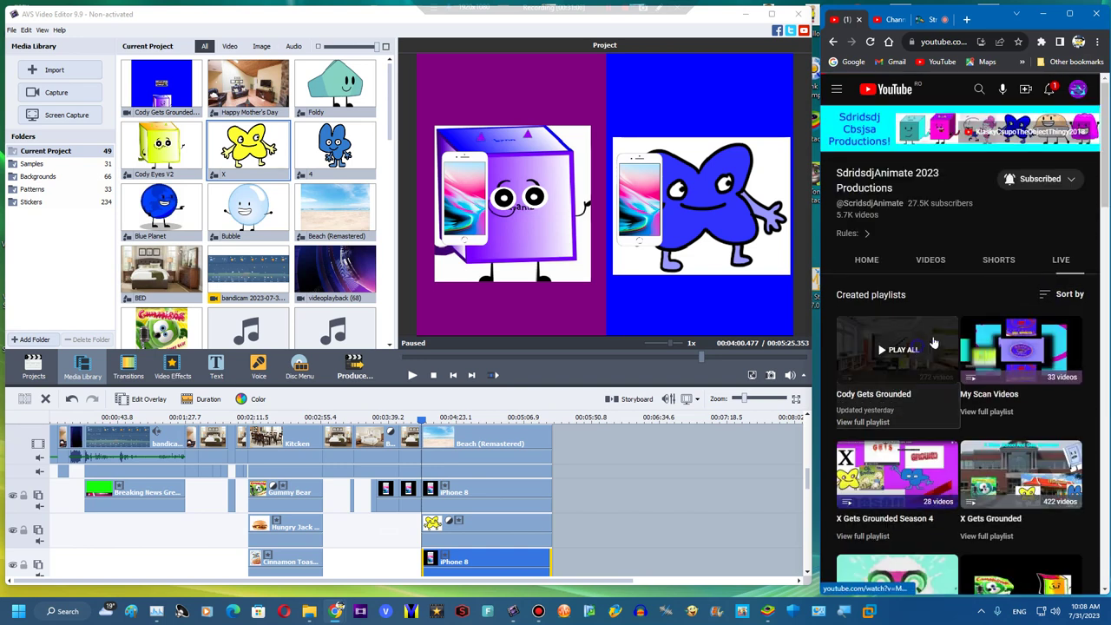
{"action": "left_click", "coordinate": [950, 352]}
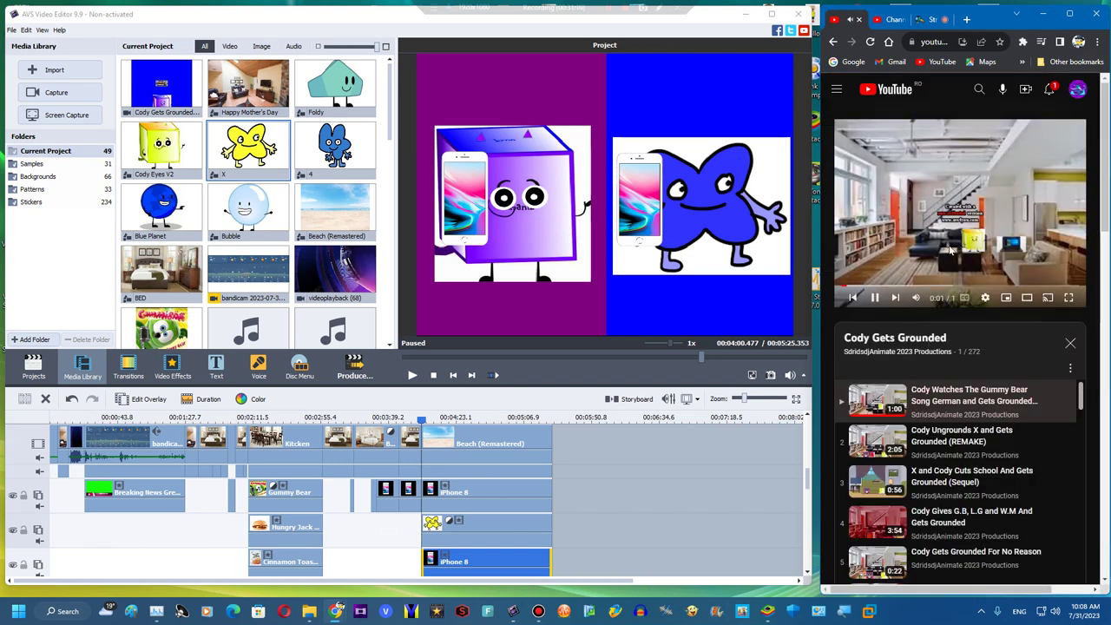
Pause the first video and open the playlist's video about X, Blue Planet, Cody and Jenny opening up the restaurant
{"action": "left_click", "coordinate": [1003, 269]}
{"action": "left_click_drag", "start_coordinate": [1081, 395], "coordinate": [1078, 578]}
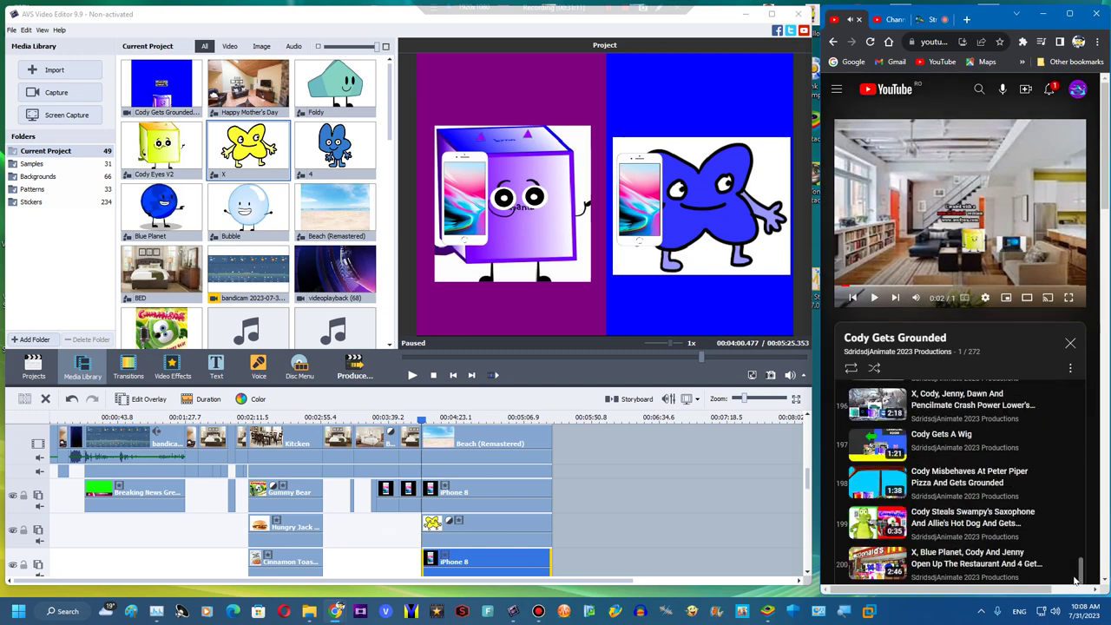
{"action": "left_click", "coordinate": [1020, 554]}
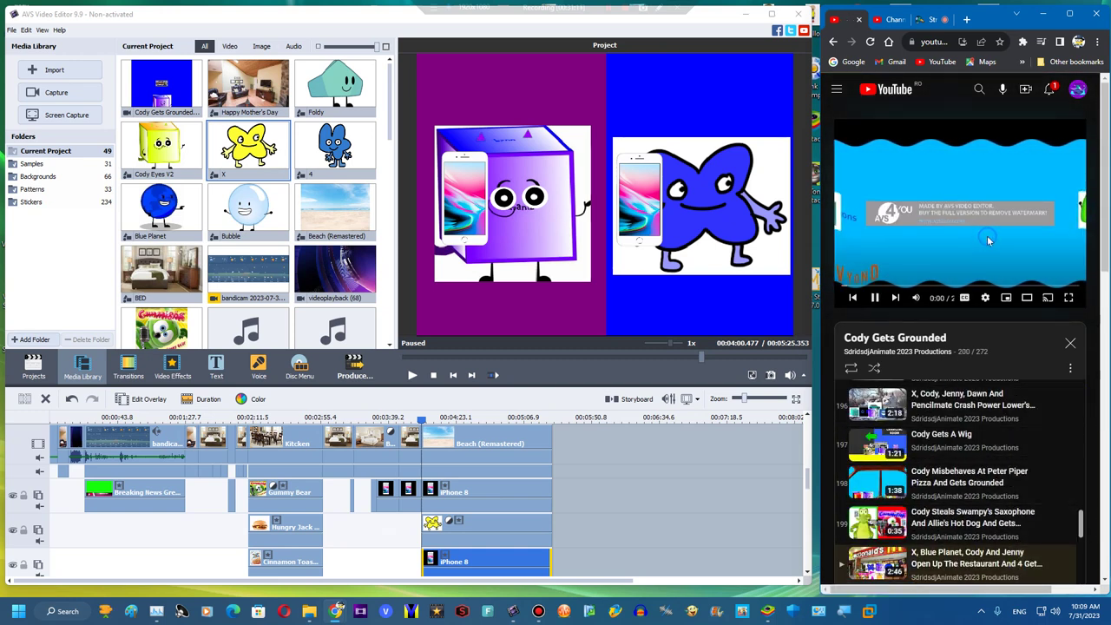
Find and open the playlist's video "Cody Steals Gummy Bear's Credit Card To Buy A PS5" on YouTube
{"action": "scroll", "coordinate": [988, 480], "scroll_direction": "down", "scroll_amount": 20}
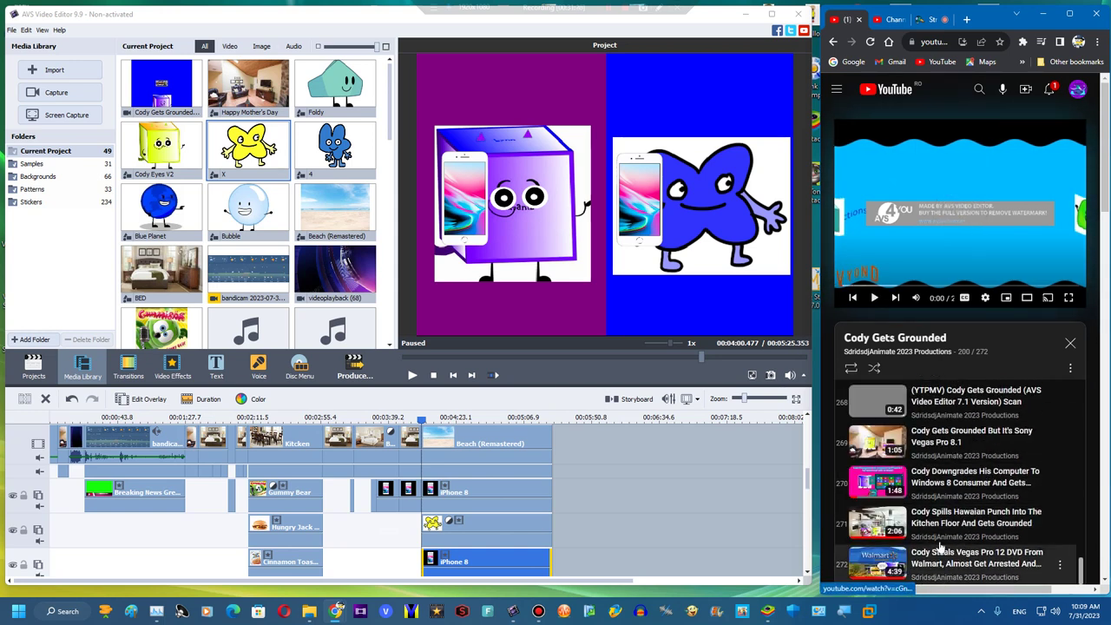
{"action": "scroll", "coordinate": [955, 469], "scroll_direction": "up", "scroll_amount": 3}
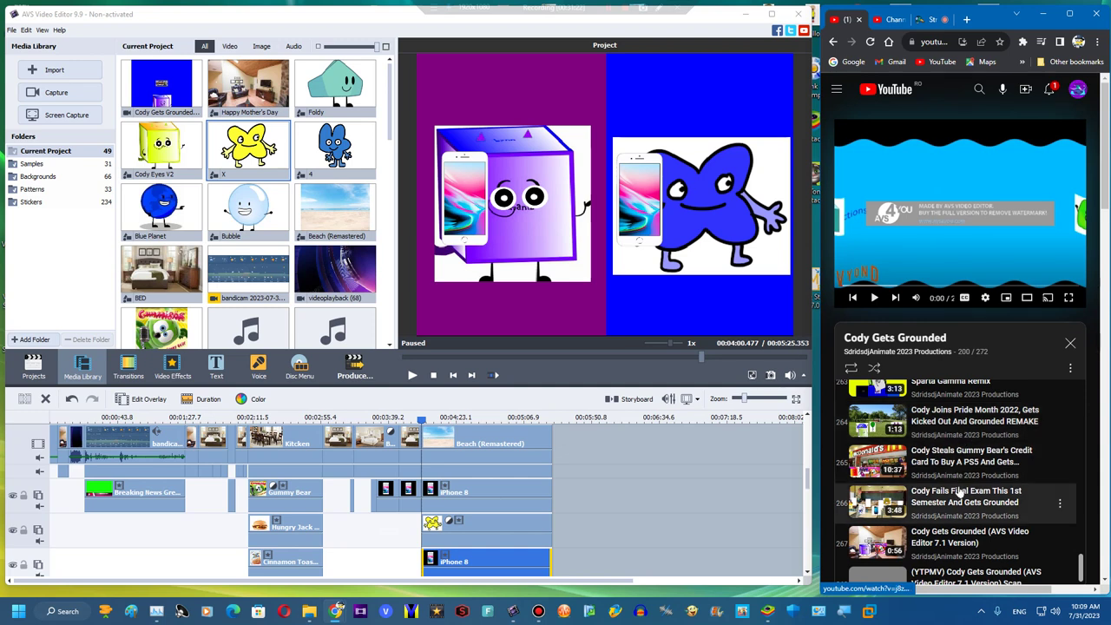
{"action": "left_click", "coordinate": [959, 470]}
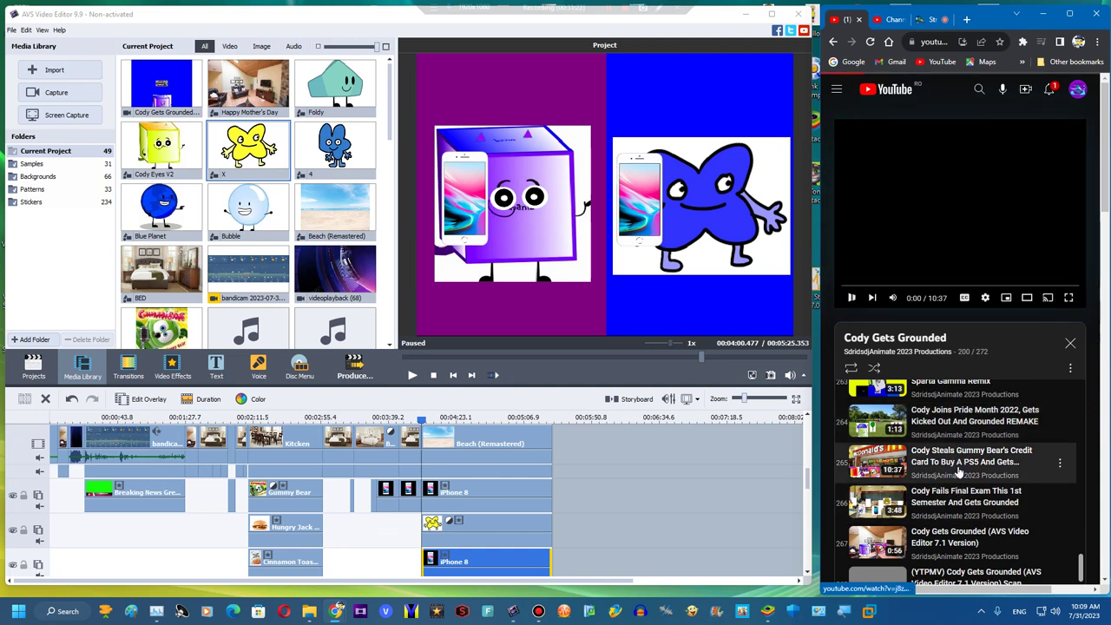
Select the Beach clip in AVS Video Editor, open the voice recorder, and pause the YouTube video
{"action": "left_click", "coordinate": [487, 443]}
{"action": "left_click", "coordinate": [257, 368]}
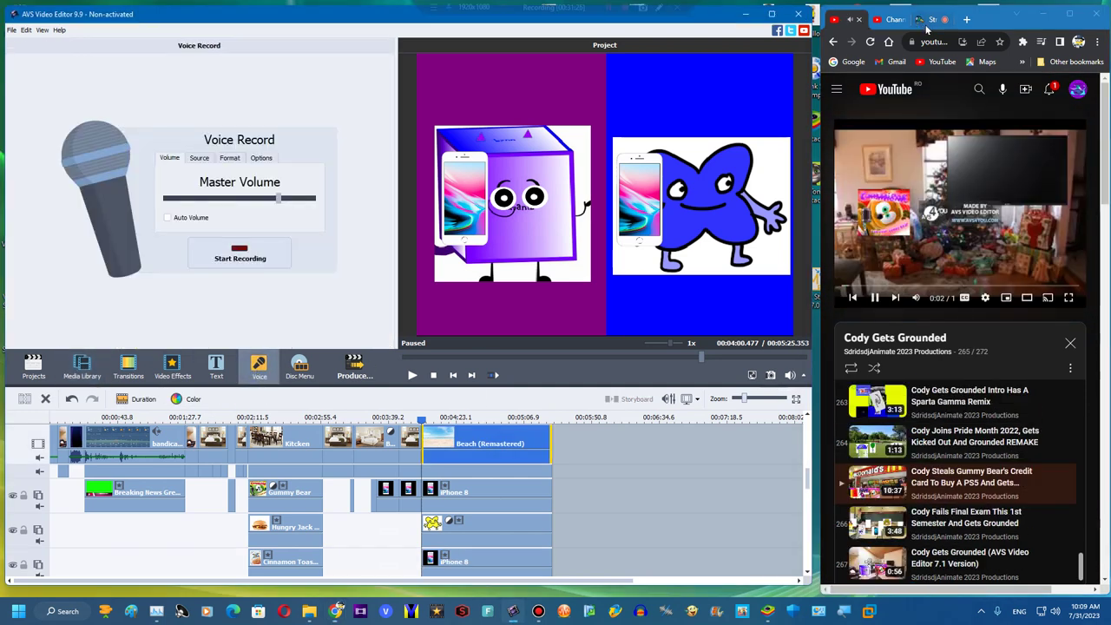
{"action": "left_click", "coordinate": [968, 208]}
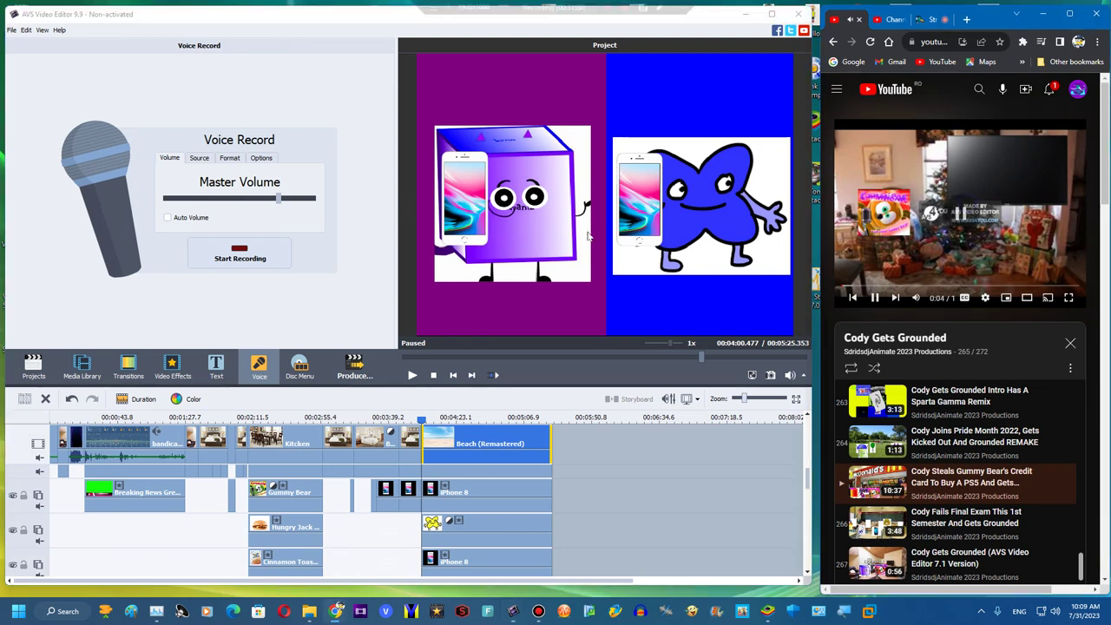
{"action": "left_click", "coordinate": [232, 249]}
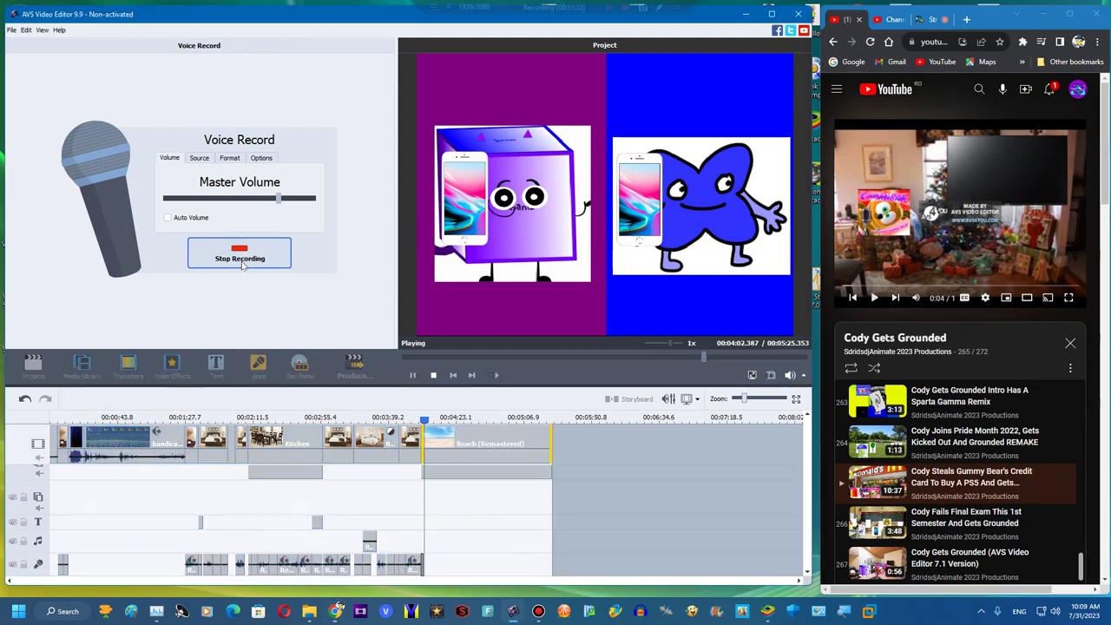
{"action": "left_click", "coordinate": [243, 266]}
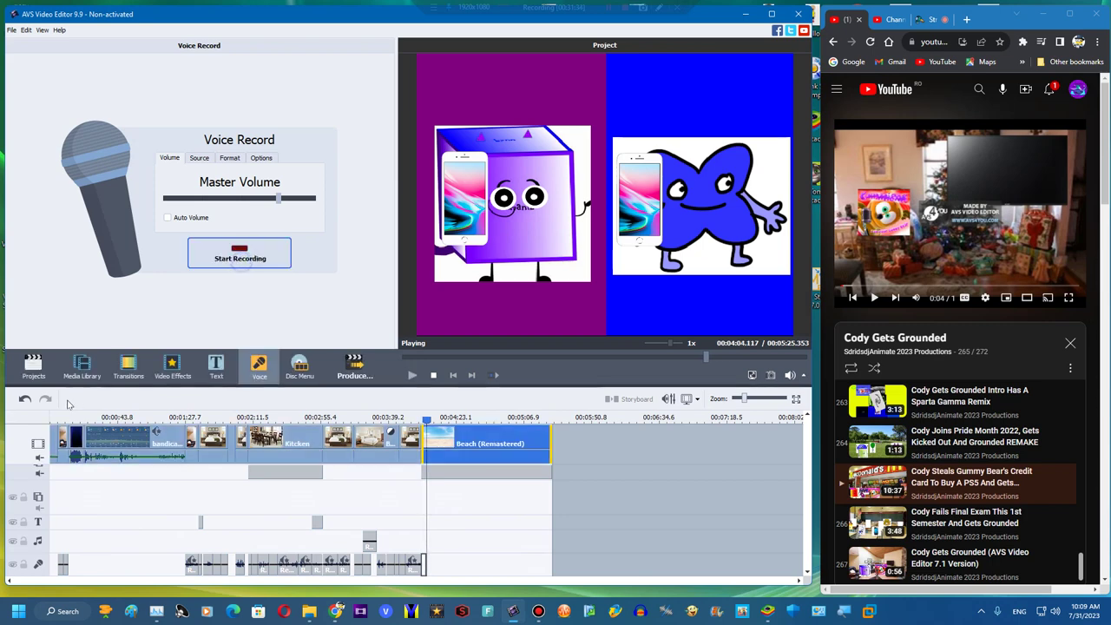
{"action": "left_click", "coordinate": [45, 400]}
Record a voice line of about 8.5 seconds from the Beach clip's start, and apply Pitch Shift at rate 79
{"action": "left_click", "coordinate": [447, 434]}
{"action": "left_click", "coordinate": [233, 258]}
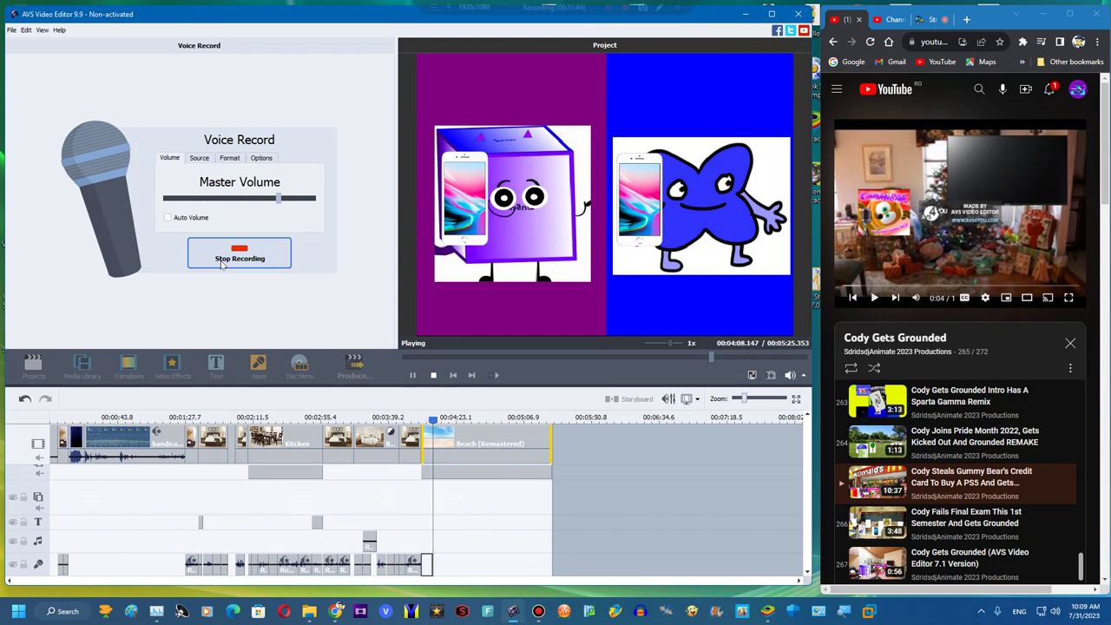
{"action": "left_click", "coordinate": [222, 260]}
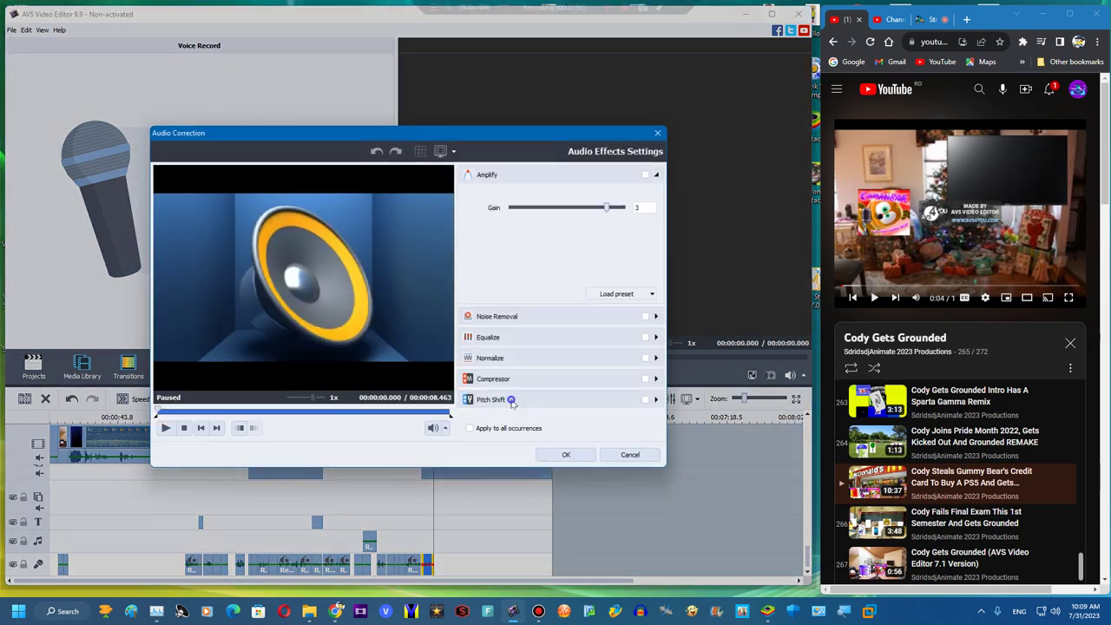
{"action": "left_click", "coordinate": [515, 394]}
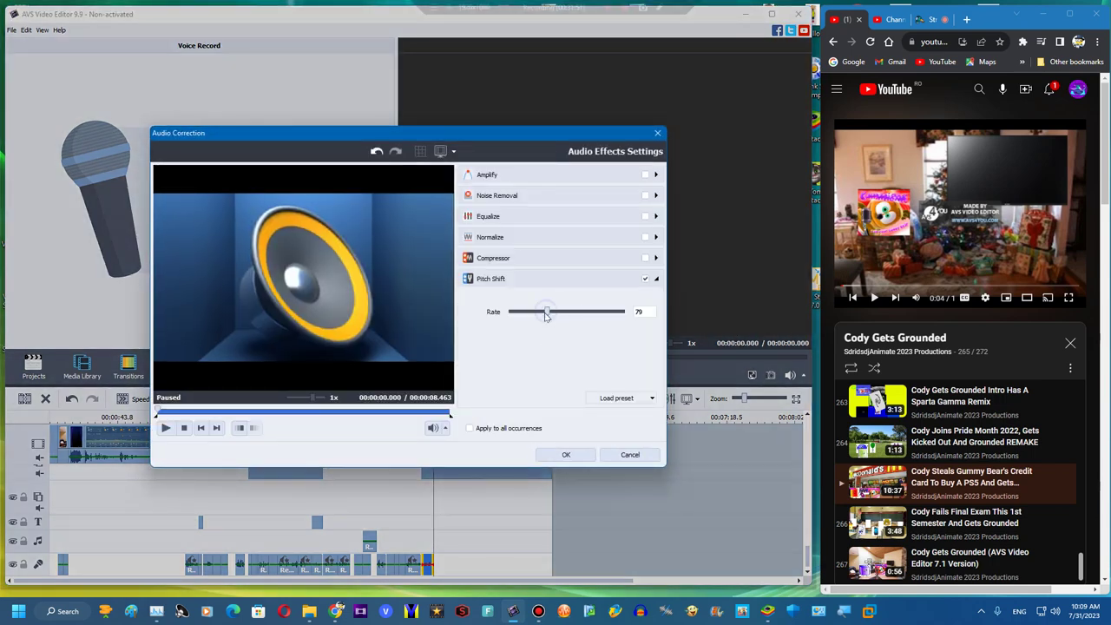
{"action": "left_click", "coordinate": [565, 454]}
Record a second voice line of about 8.6 seconds after the first Beach line, and apply Pitch Shift at rate 107
{"action": "left_click", "coordinate": [429, 421]}
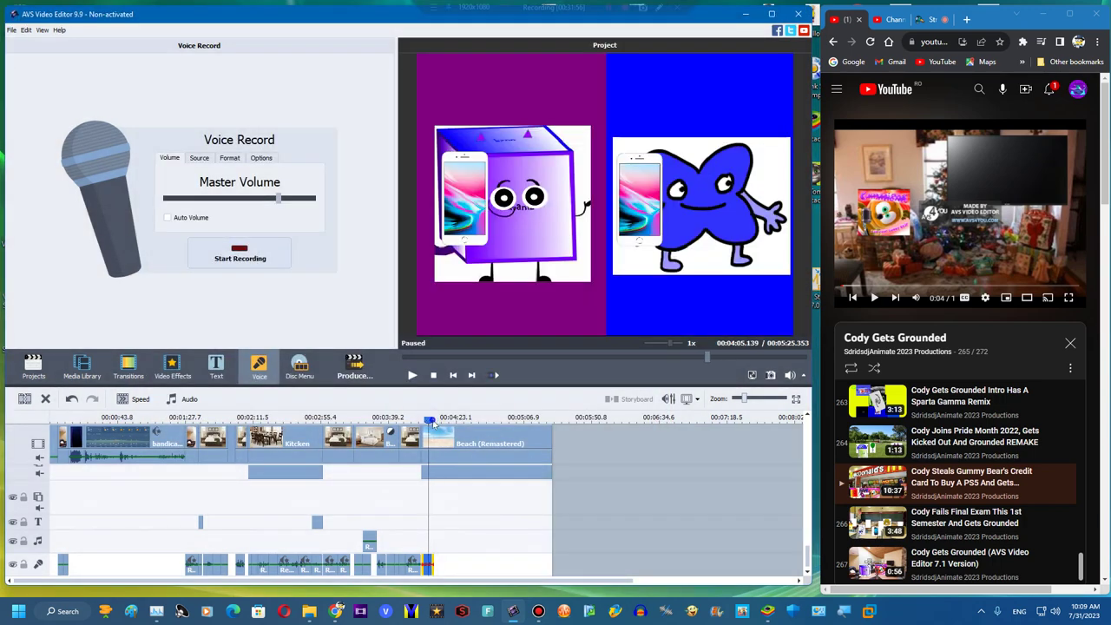
{"action": "left_click", "coordinate": [434, 421]}
{"action": "left_click", "coordinate": [267, 258]}
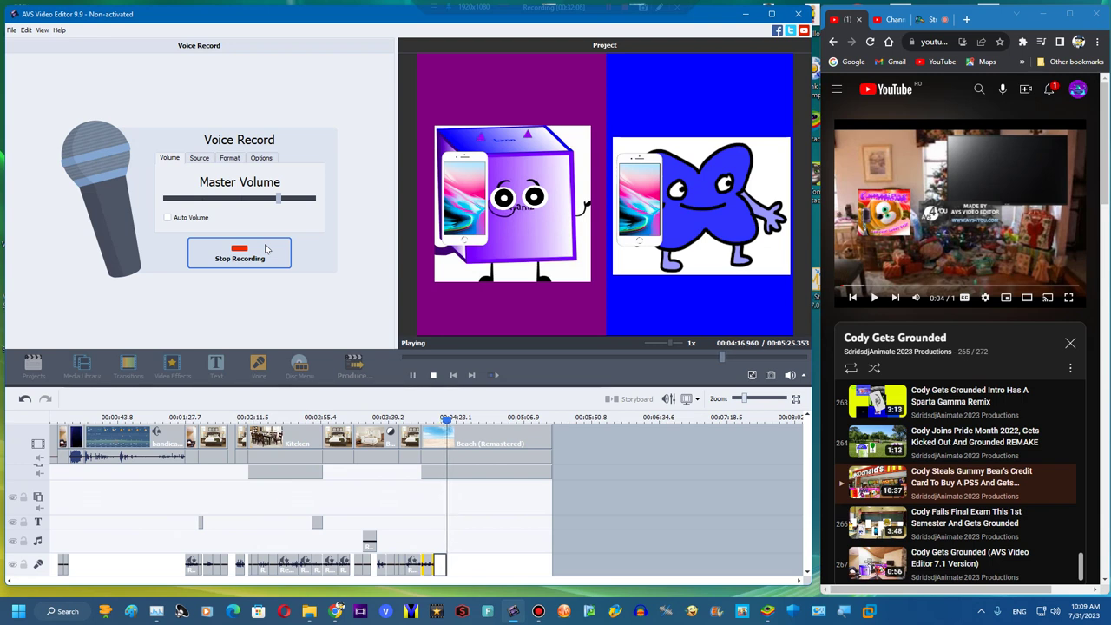
{"action": "left_click", "coordinate": [267, 249]}
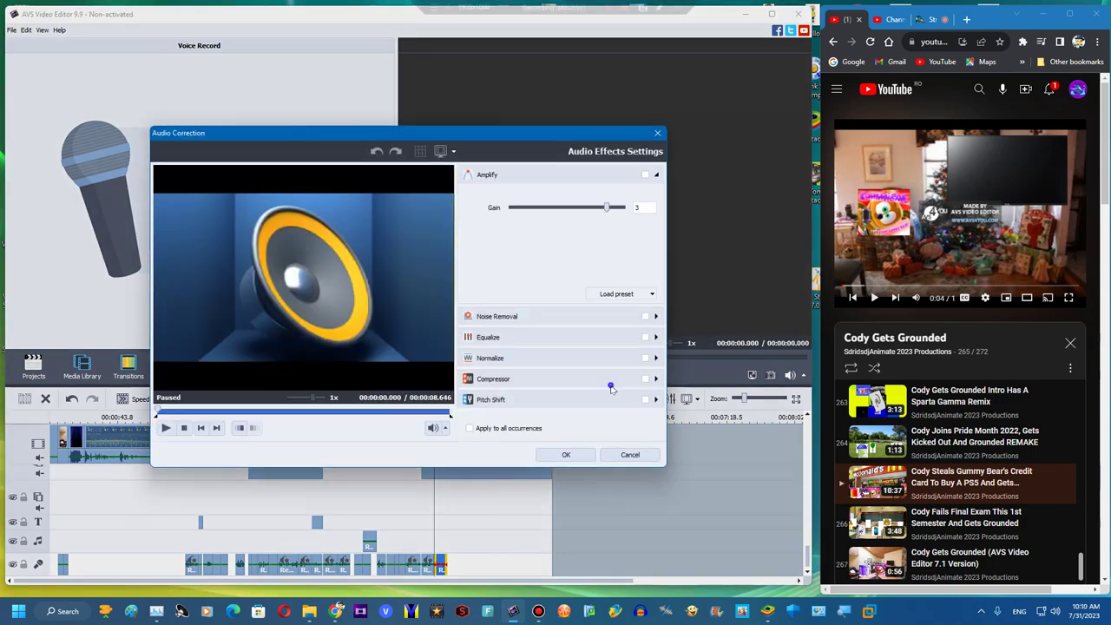
{"action": "left_click", "coordinate": [599, 393]}
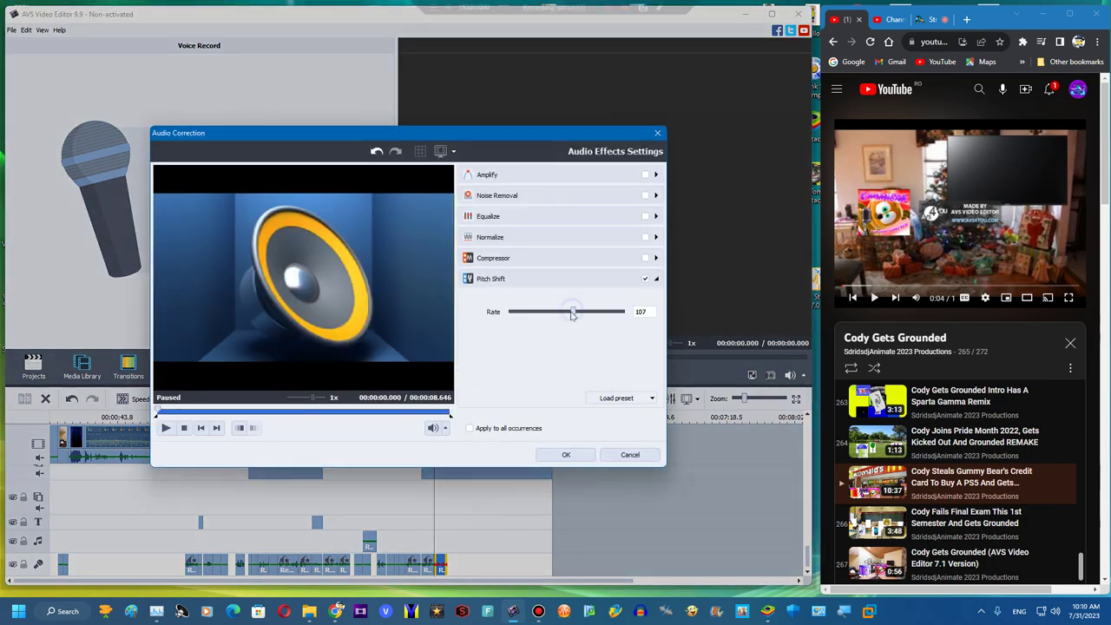
{"action": "left_click", "coordinate": [565, 454]}
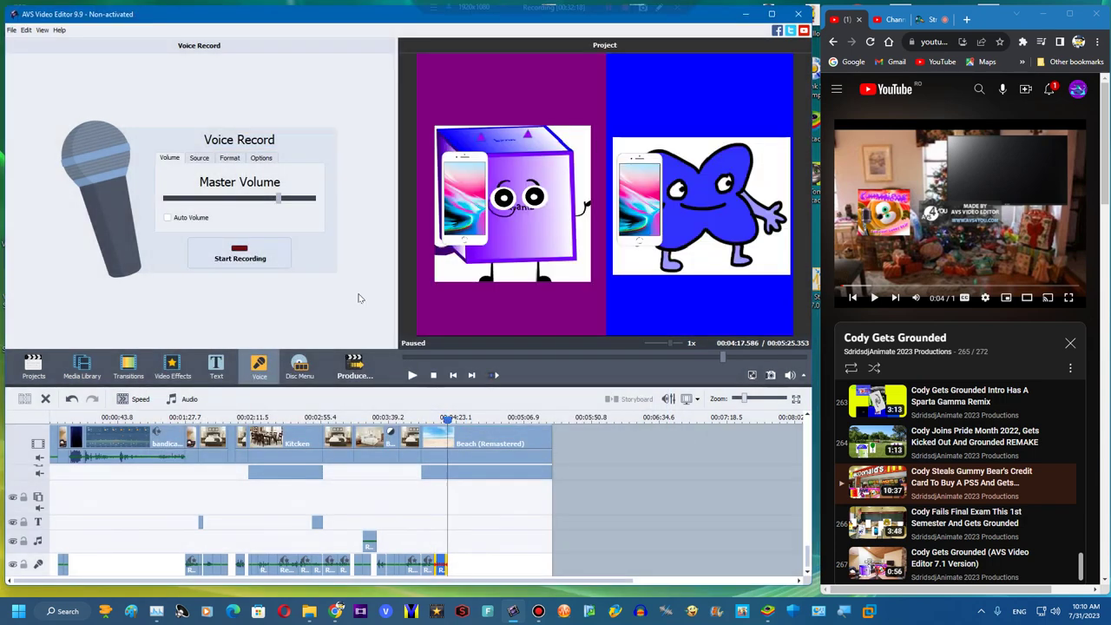
Record a third voice line of about 4.4 seconds after the second, and apply Pitch Shift at rate 76
{"action": "left_click", "coordinate": [265, 254]}
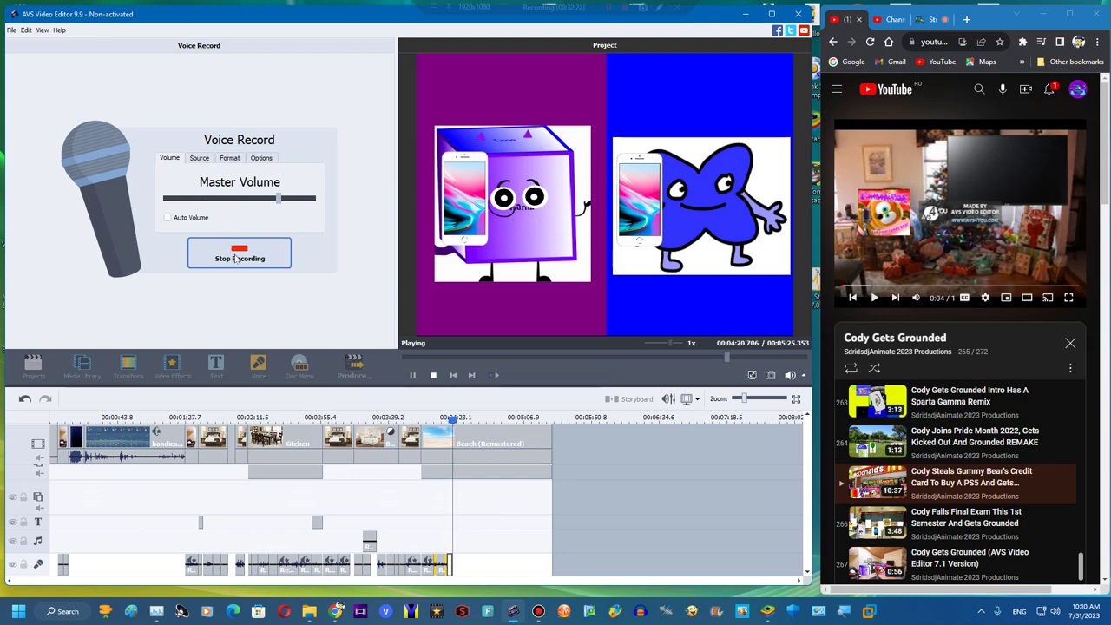
{"action": "left_click", "coordinate": [237, 259]}
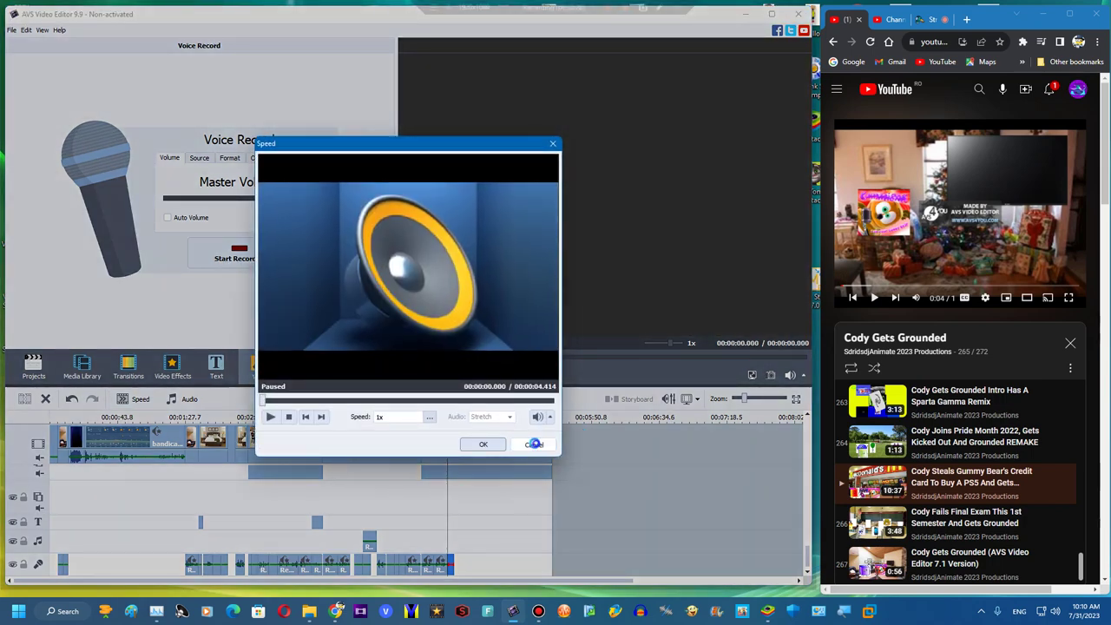
{"action": "left_click", "coordinate": [534, 444]}
{"action": "left_click", "coordinate": [931, 19]}
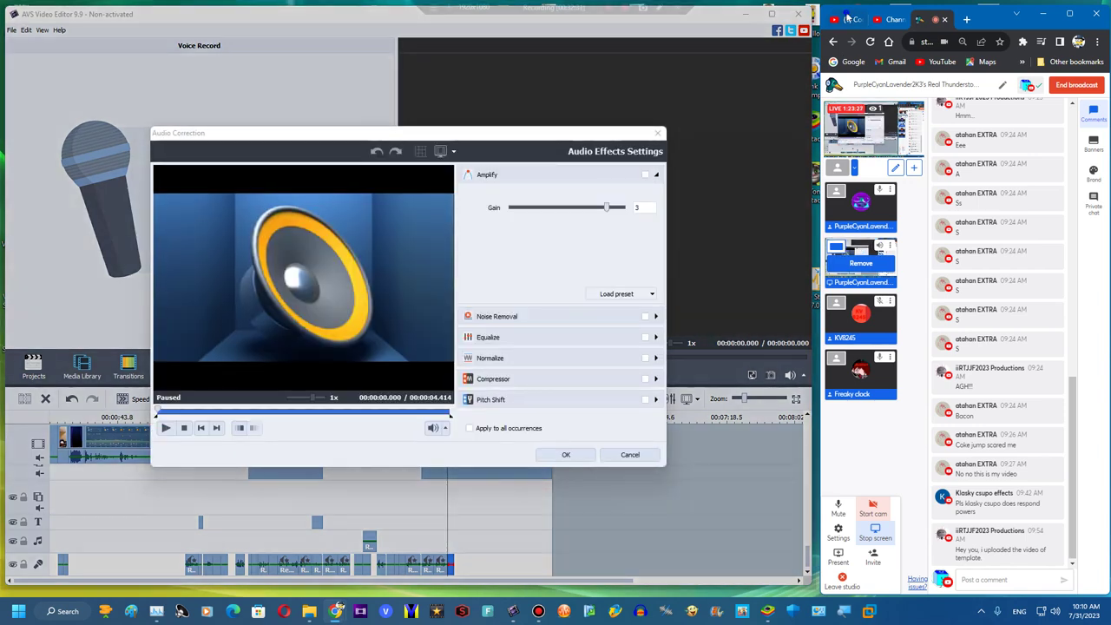
{"action": "left_click", "coordinate": [847, 20]}
{"action": "left_click", "coordinate": [547, 400]}
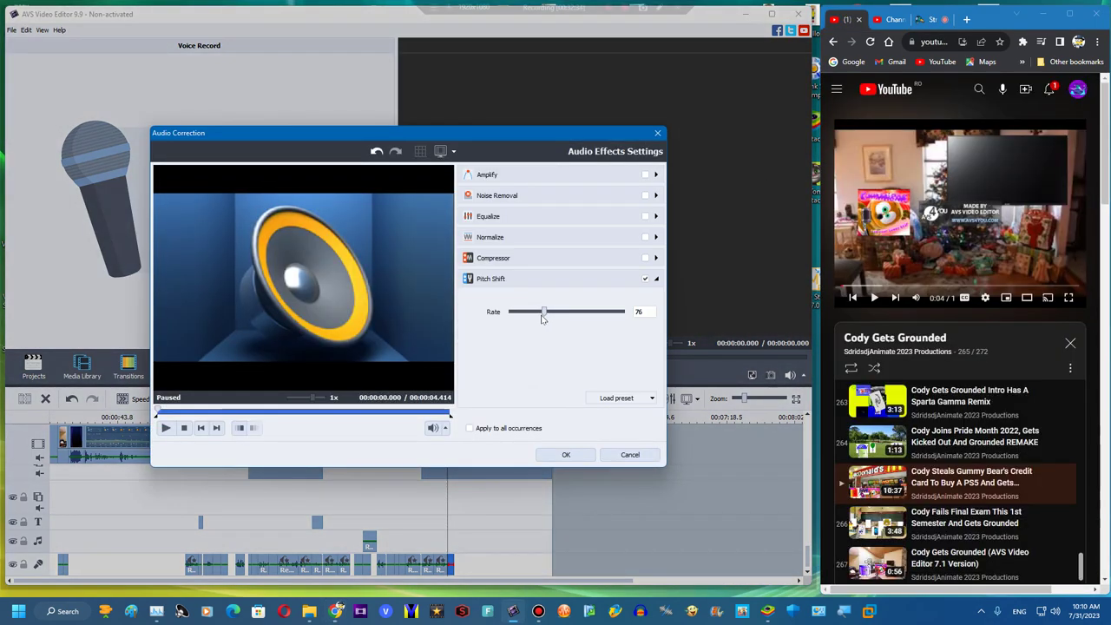
{"action": "left_click", "coordinate": [565, 455]}
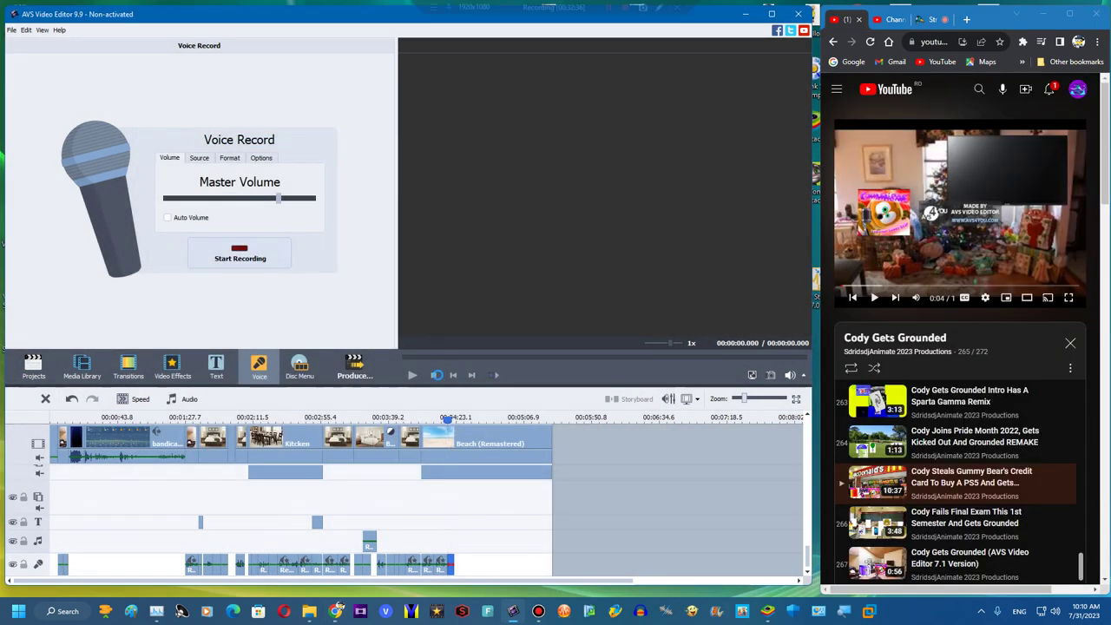
Record a fourth voice line of about 10.5 seconds after the third, checking GruTube in BlueStacks while it records
{"action": "left_click", "coordinate": [416, 375]}
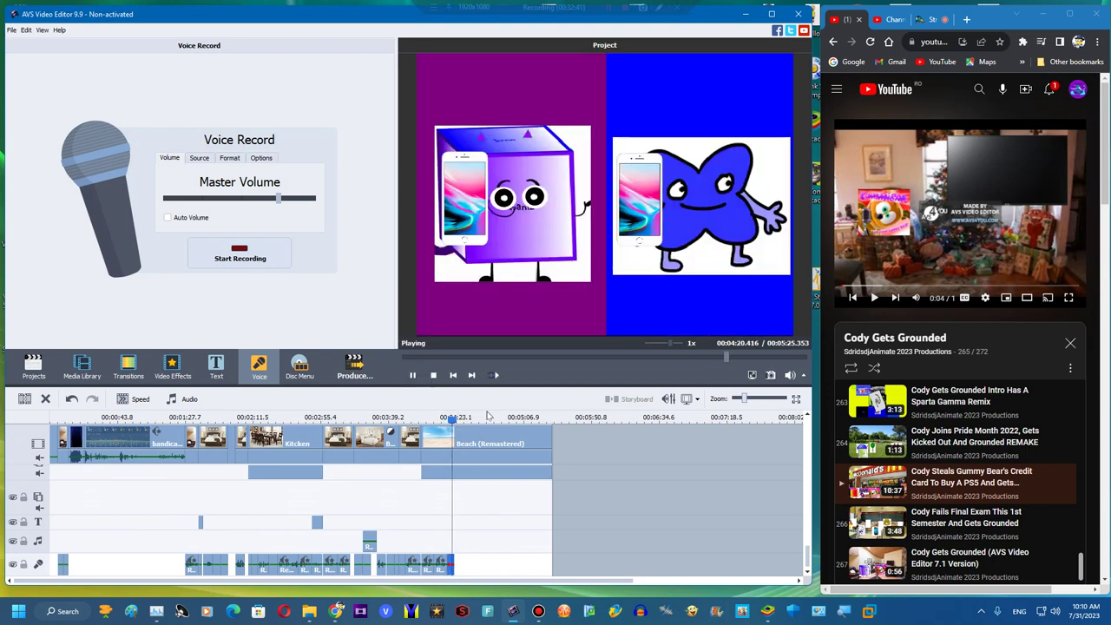
{"action": "left_click", "coordinate": [270, 261]}
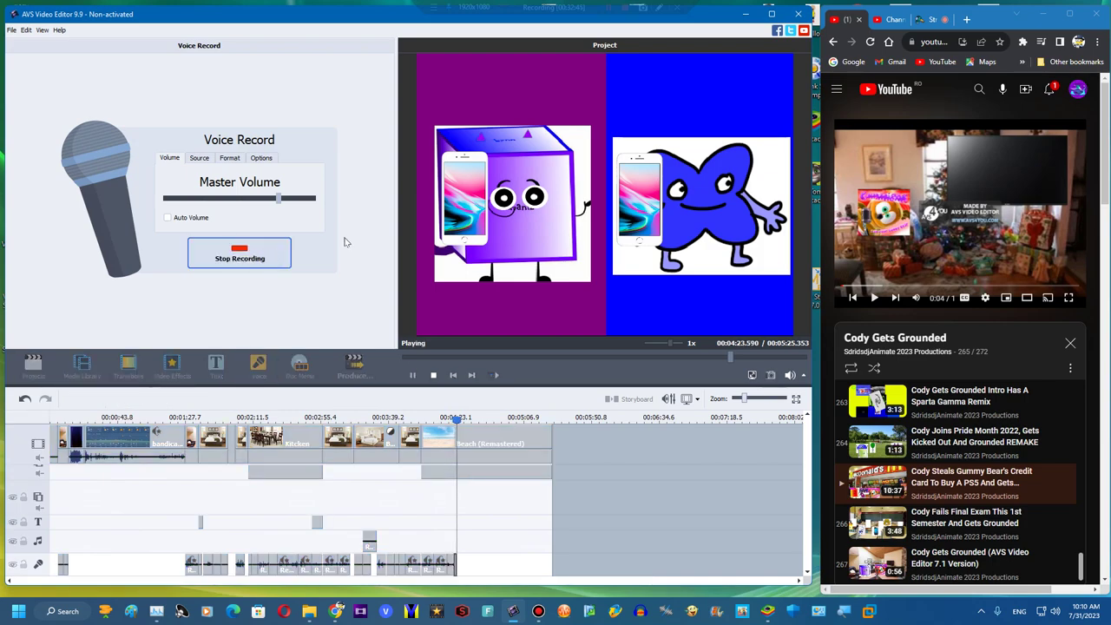
{"action": "left_click", "coordinate": [770, 611]}
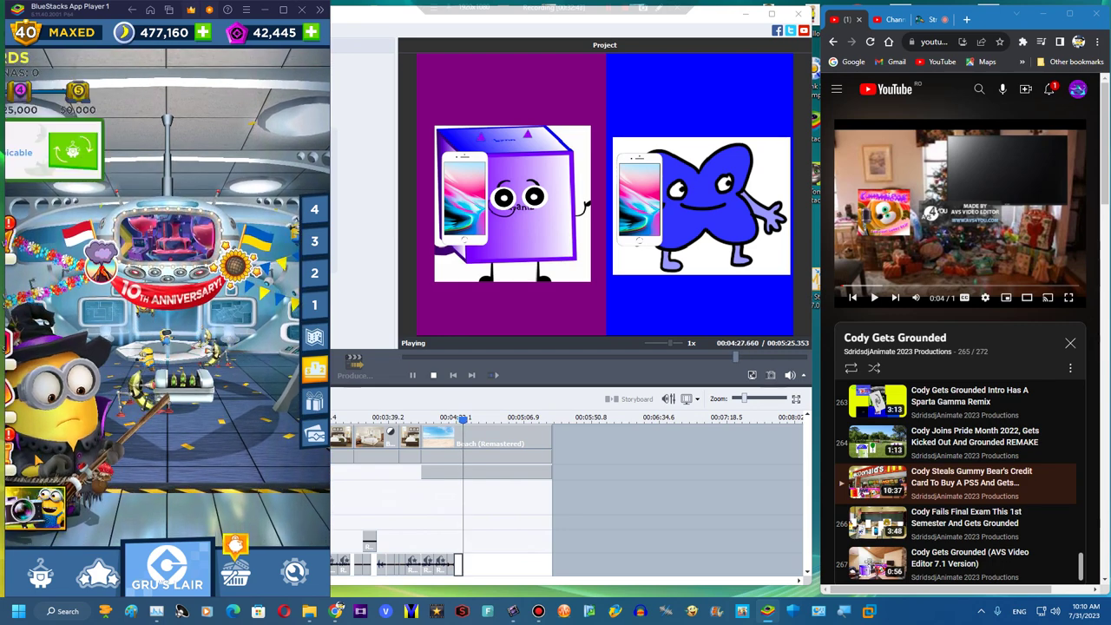
{"action": "left_click", "coordinate": [236, 382]}
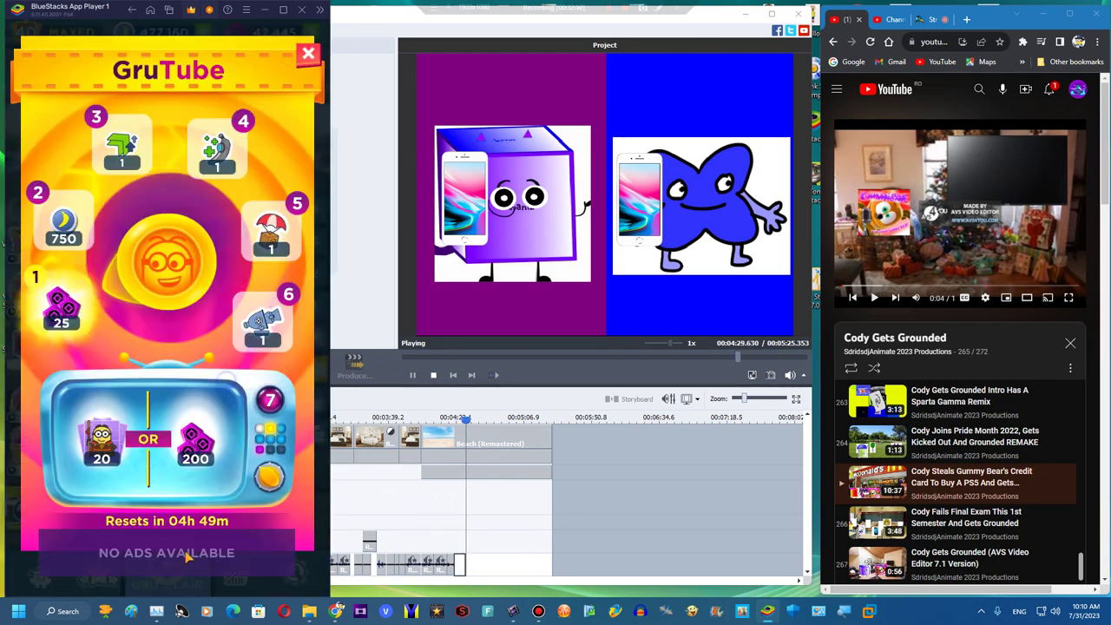
{"action": "left_click", "coordinate": [356, 218]}
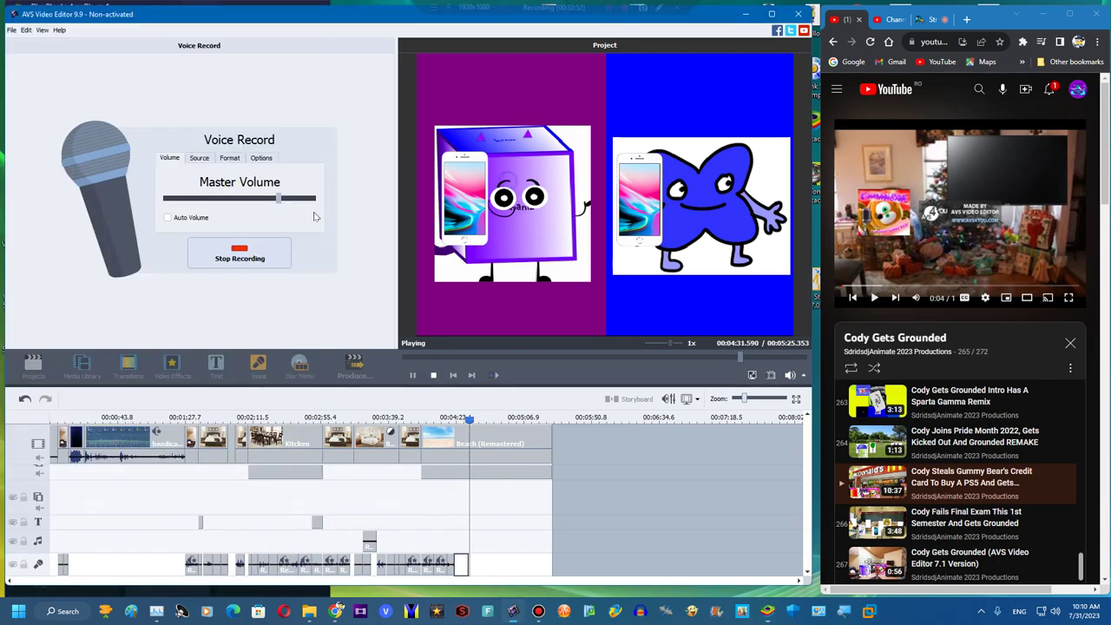
{"action": "left_click", "coordinate": [263, 253]}
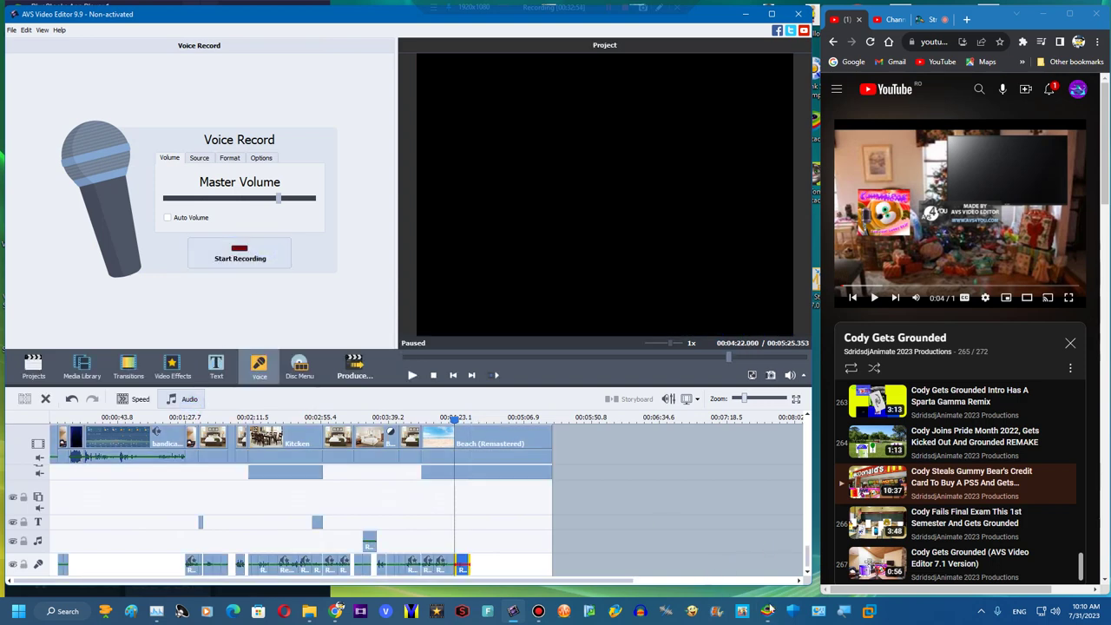
Bring up the BlueStacks window and move it out of the editor's way, over the browser's lower edge
{"action": "key", "text": "alt+Tab"}
{"action": "left_click_drag", "start_coordinate": [178, 4], "coordinate": [930, 24]}
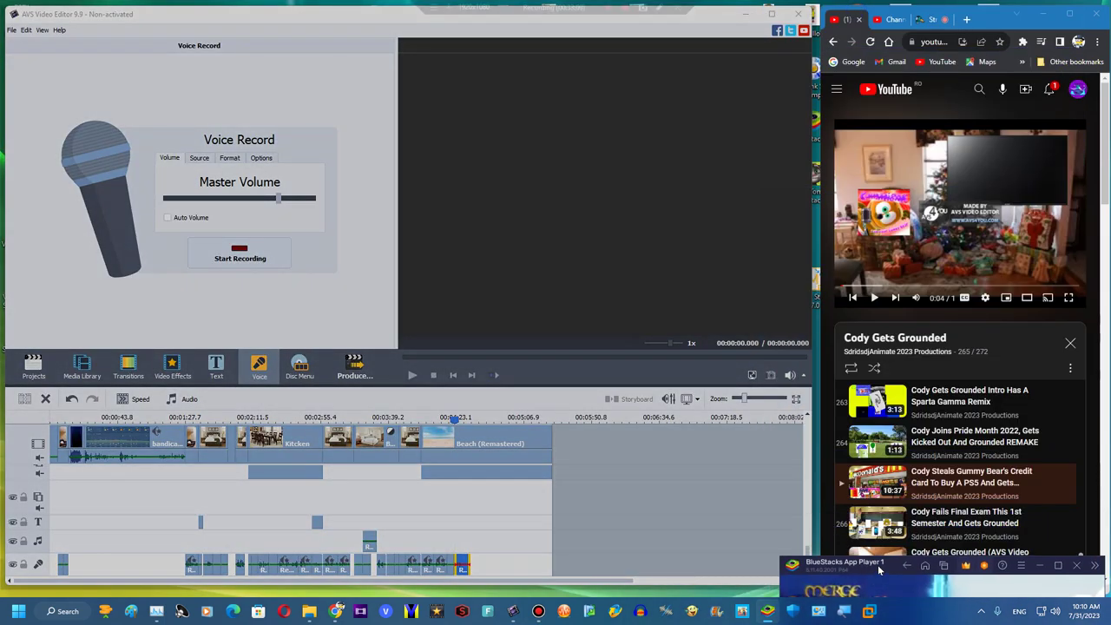
Apply Pitch Shift at rate 75 to the fourth voice line and preview it
{"action": "left_click", "coordinate": [547, 400]}
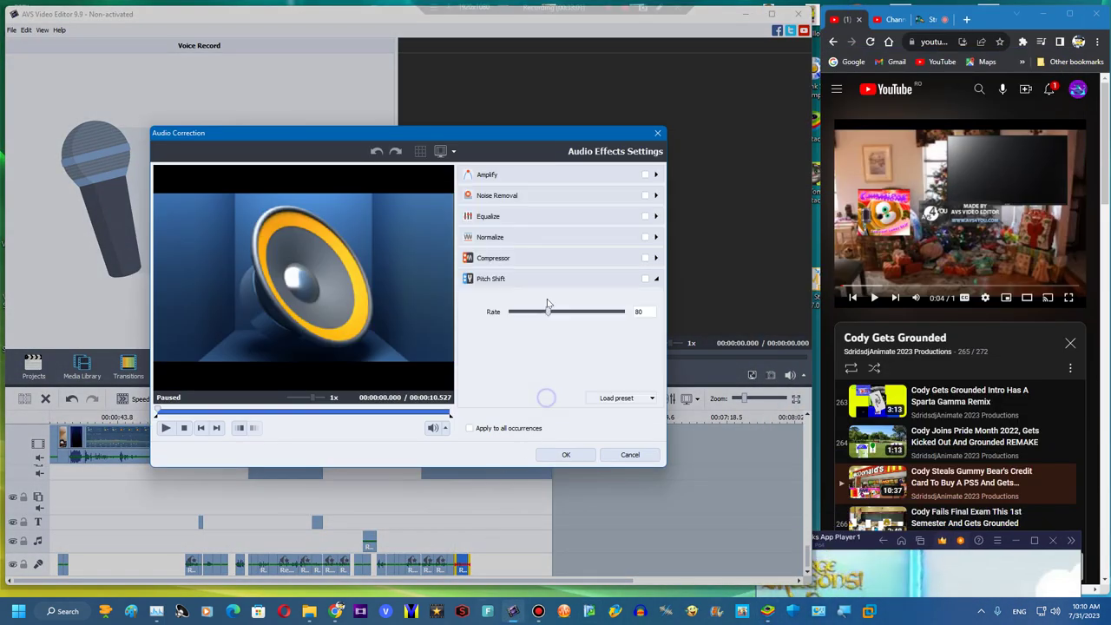
{"action": "left_click_drag", "start_coordinate": [543, 313], "coordinate": [544, 313]}
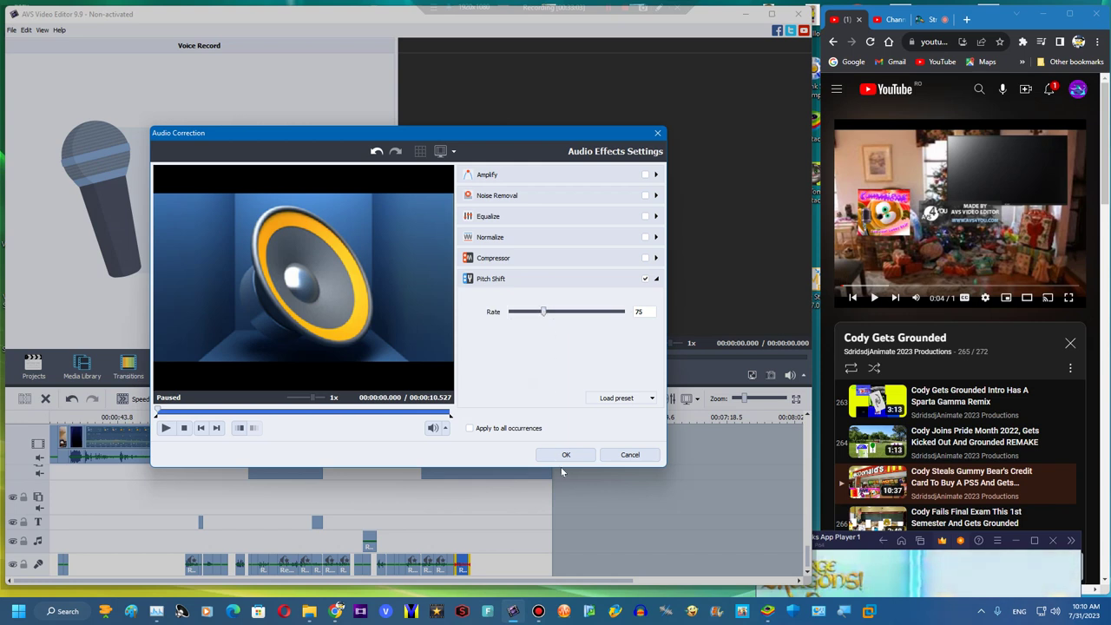
{"action": "key", "text": "space"}
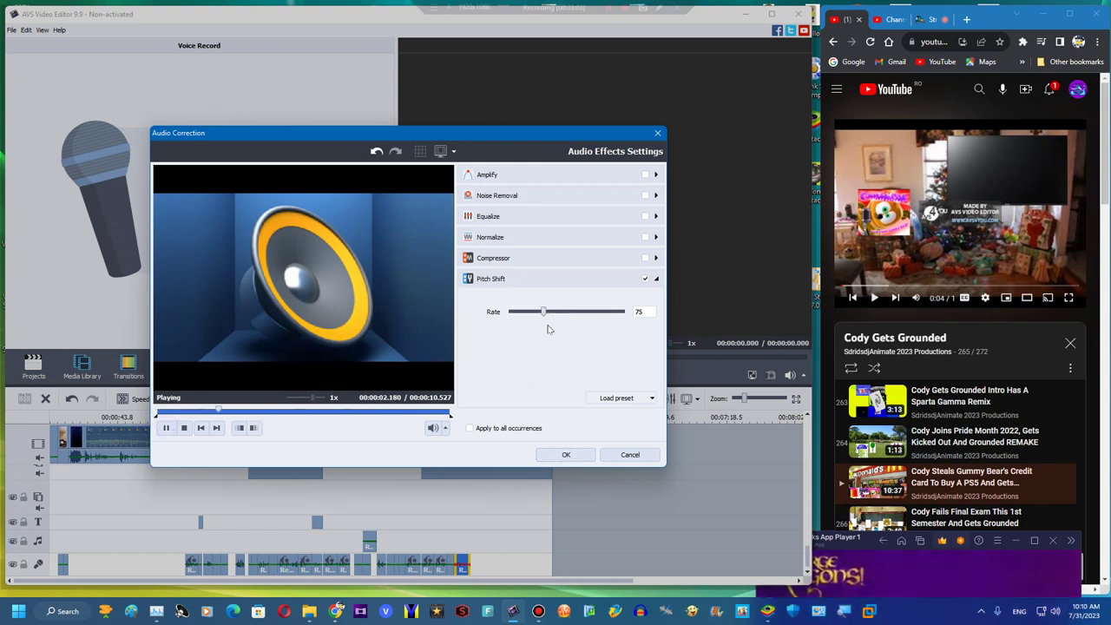
{"action": "left_click", "coordinate": [566, 454]}
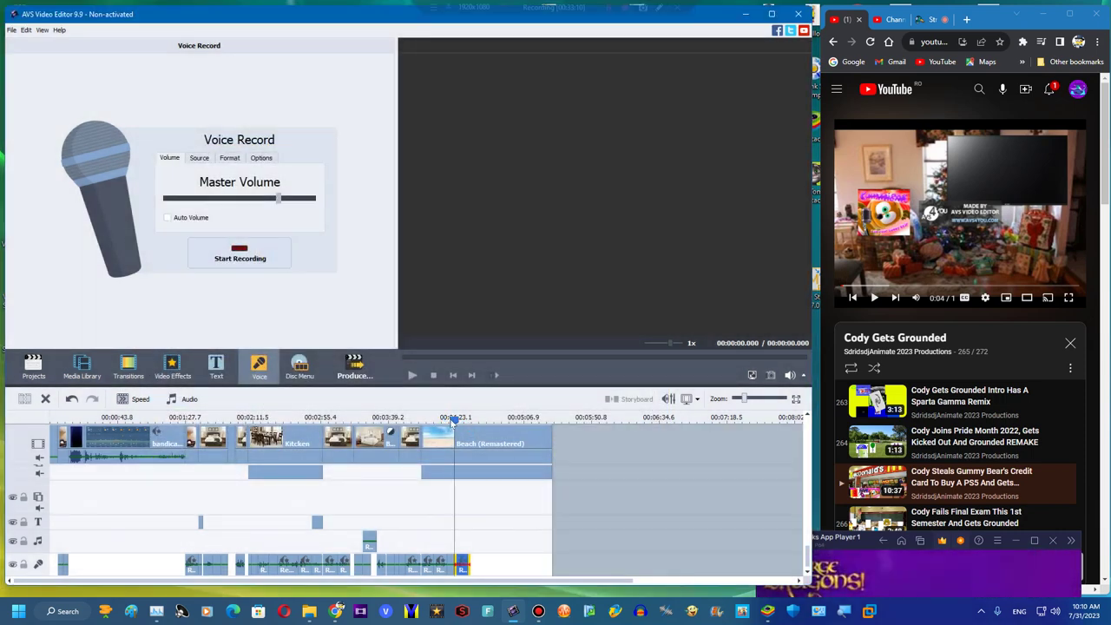
Replay the scene from just before the fourth voice line, and set that line's Pitch Shift rate to 119
{"action": "mouse_move", "coordinate": [447, 418]}
{"action": "left_mouse_down"}
{"action": "mouse_move", "coordinate": [471, 420]}
{"action": "mouse_move", "coordinate": [450, 437]}
{"action": "left_mouse_up"}
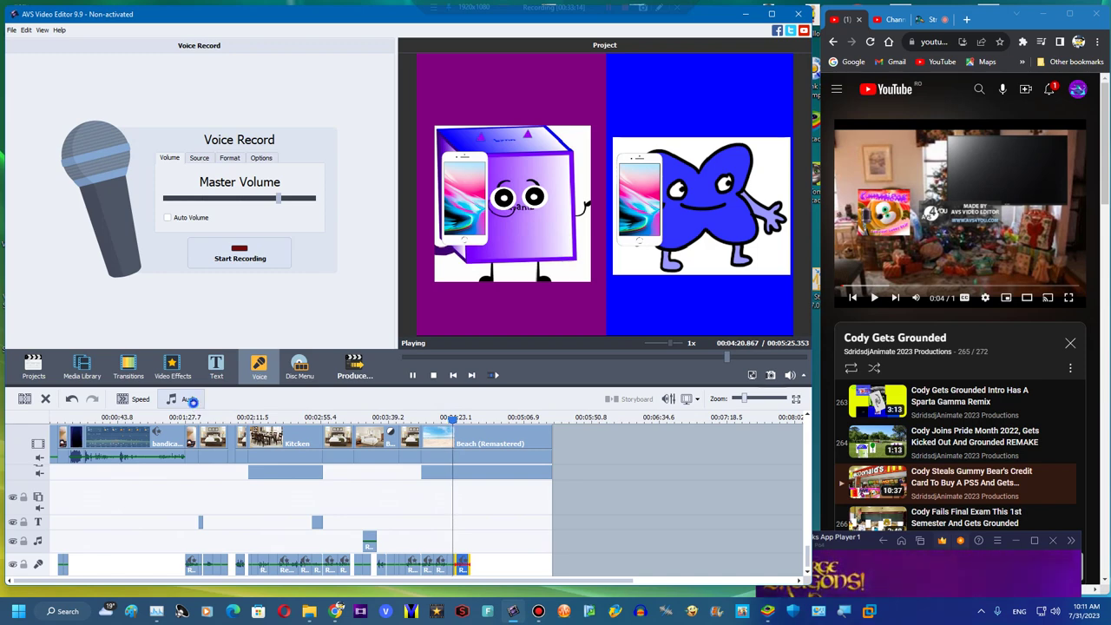
{"action": "left_click", "coordinate": [186, 399]}
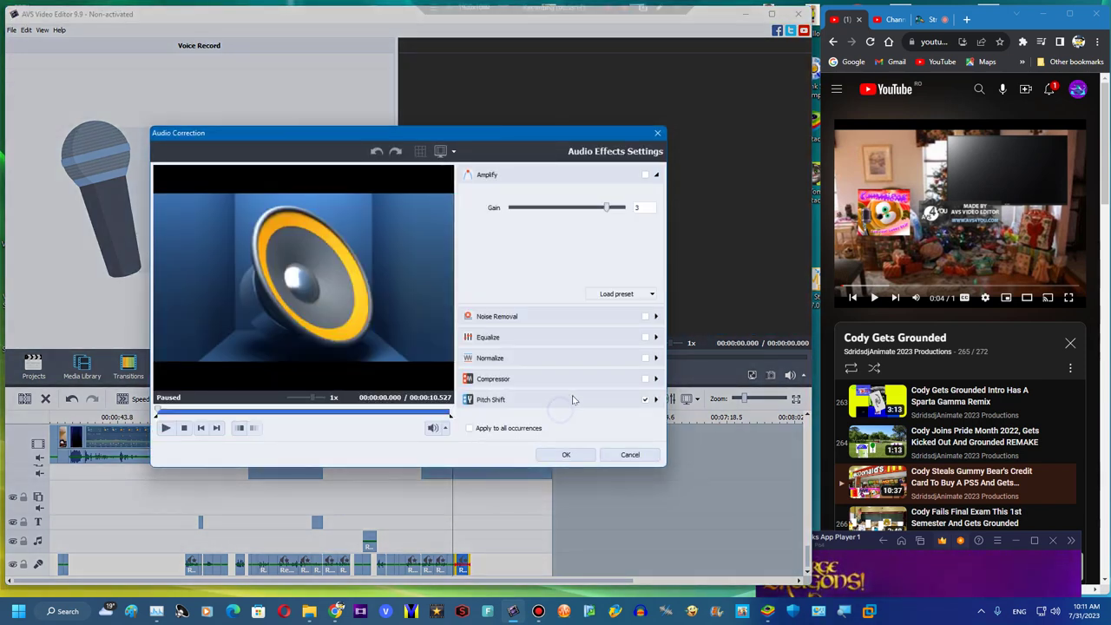
{"action": "left_click", "coordinate": [570, 397]}
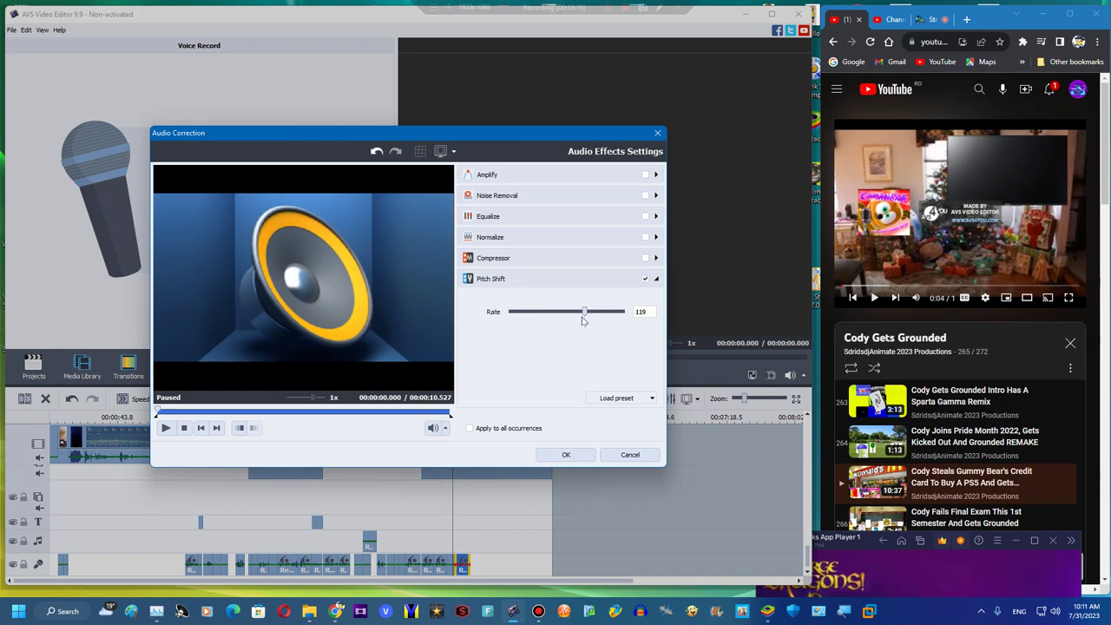
{"action": "left_click", "coordinate": [560, 454]}
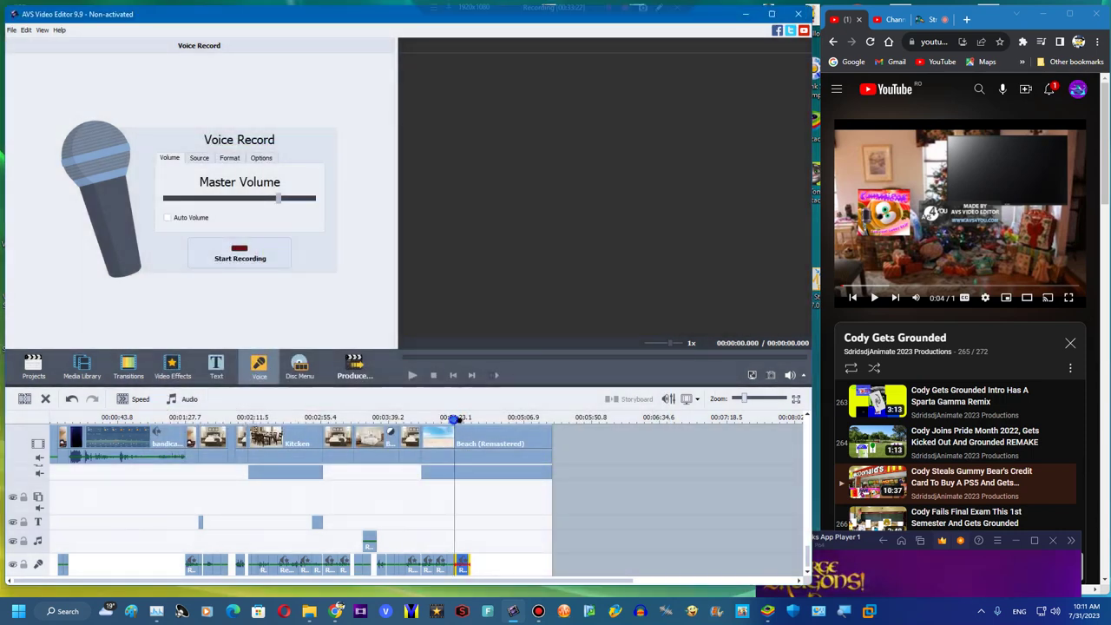
Record a fifth voice line of about 6.4 seconds directly after the fourth one
{"action": "left_click_drag", "start_coordinate": [455, 419], "coordinate": [470, 421]}
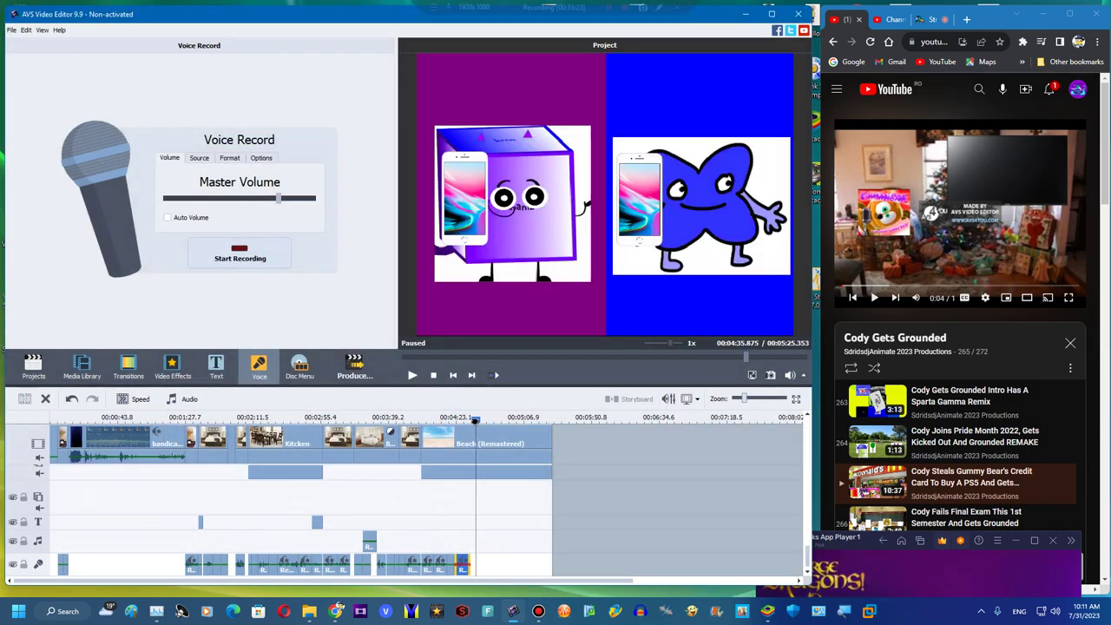
{"action": "left_click", "coordinate": [240, 258]}
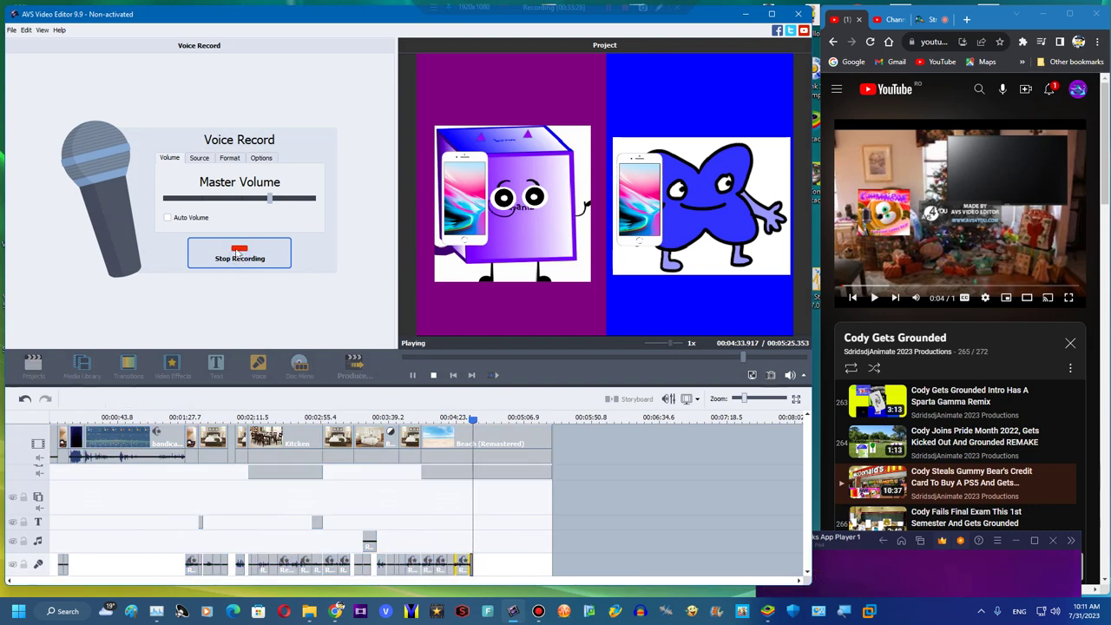
{"action": "left_click", "coordinate": [201, 197]}
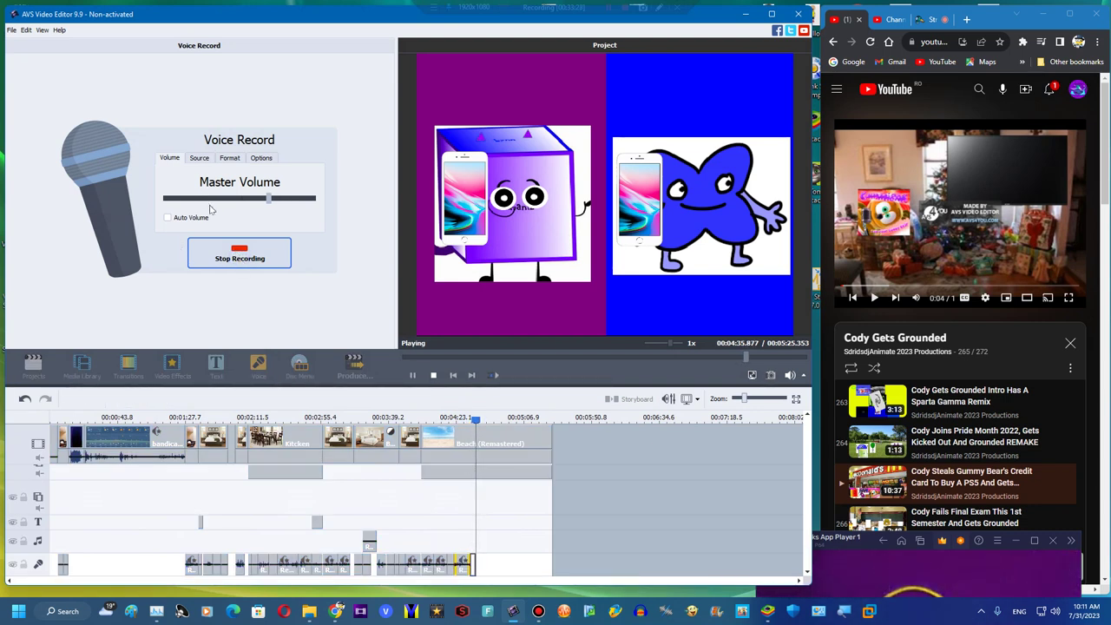
{"action": "left_click", "coordinate": [254, 261]}
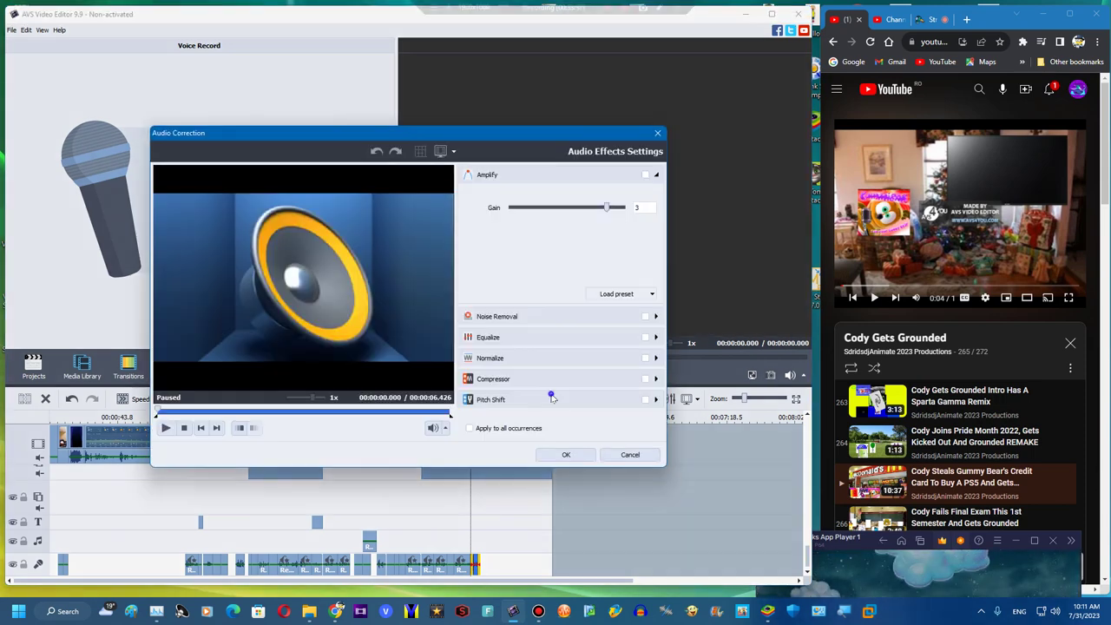
Apply Pitch Shift at rate 78 to the fifth voice line and play the scene back over it
{"action": "left_click", "coordinate": [550, 395]}
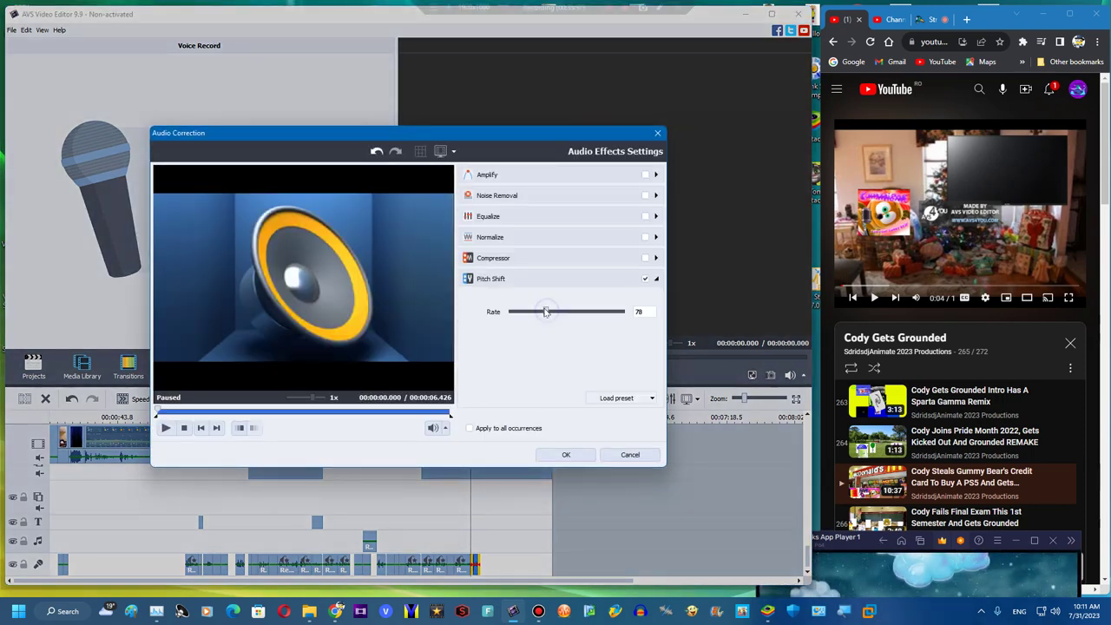
{"action": "left_click", "coordinate": [549, 455]}
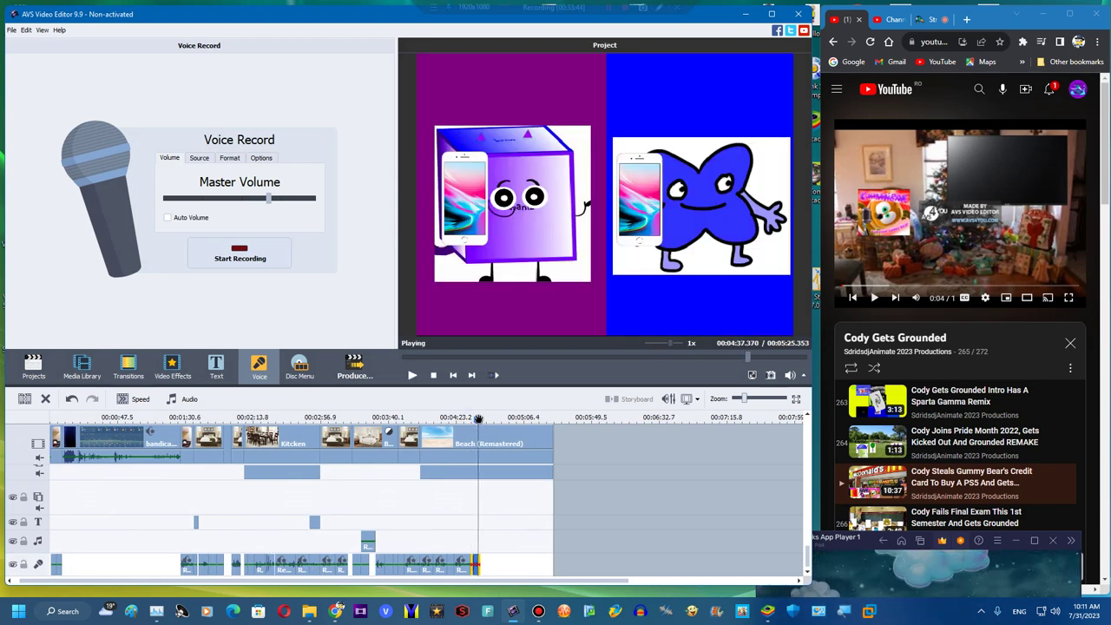
{"action": "key", "text": "space"}
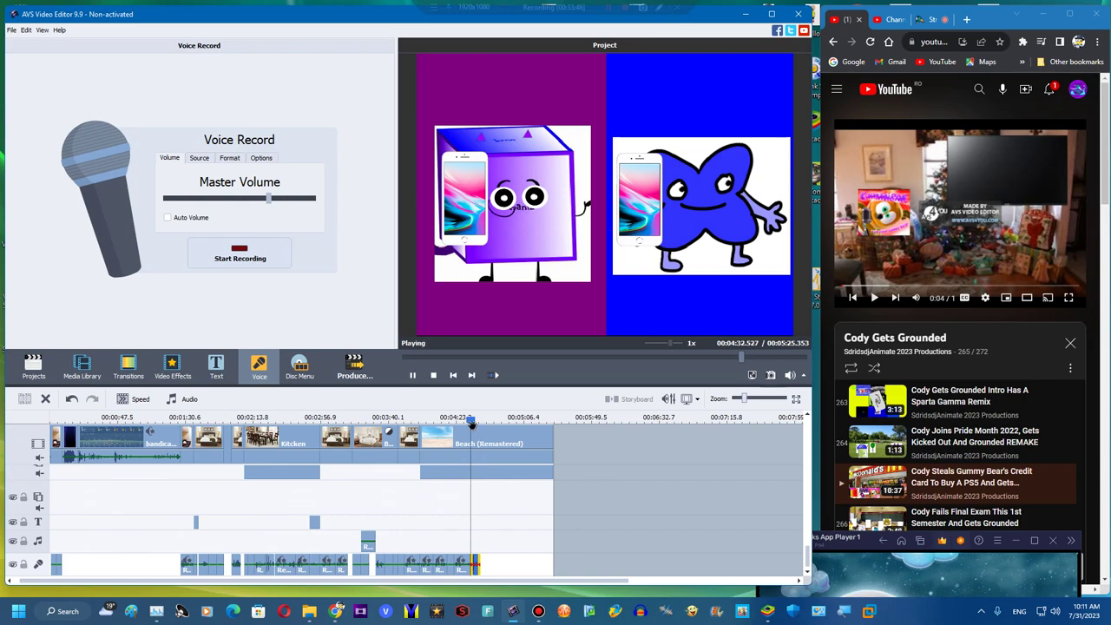
{"action": "left_click_drag", "start_coordinate": [867, 538], "coordinate": [885, 523]}
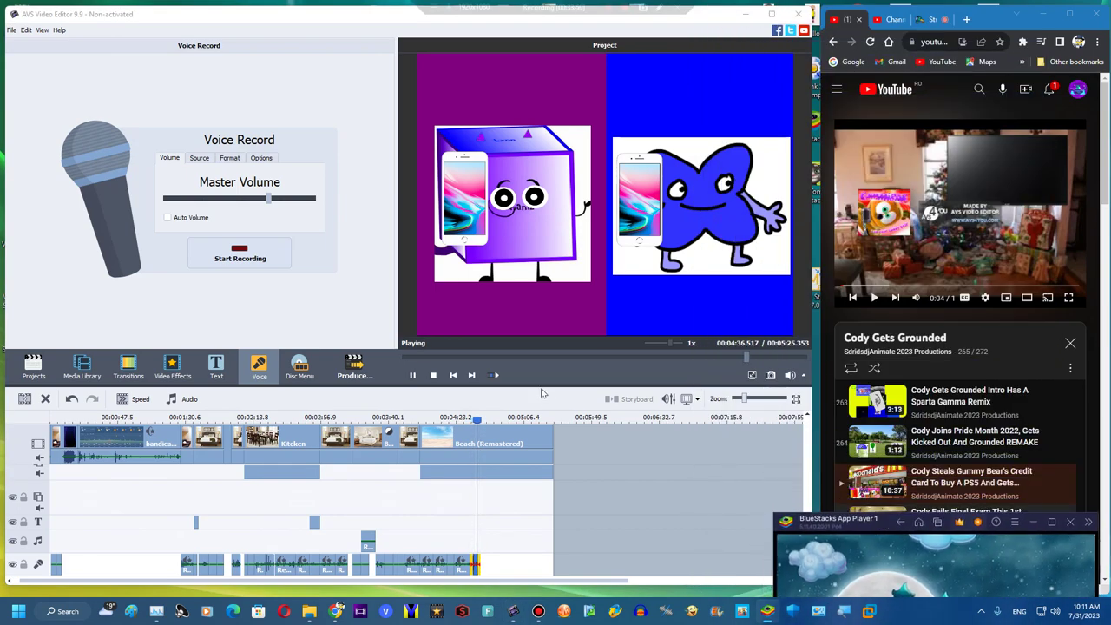
{"action": "left_click", "coordinate": [434, 375]}
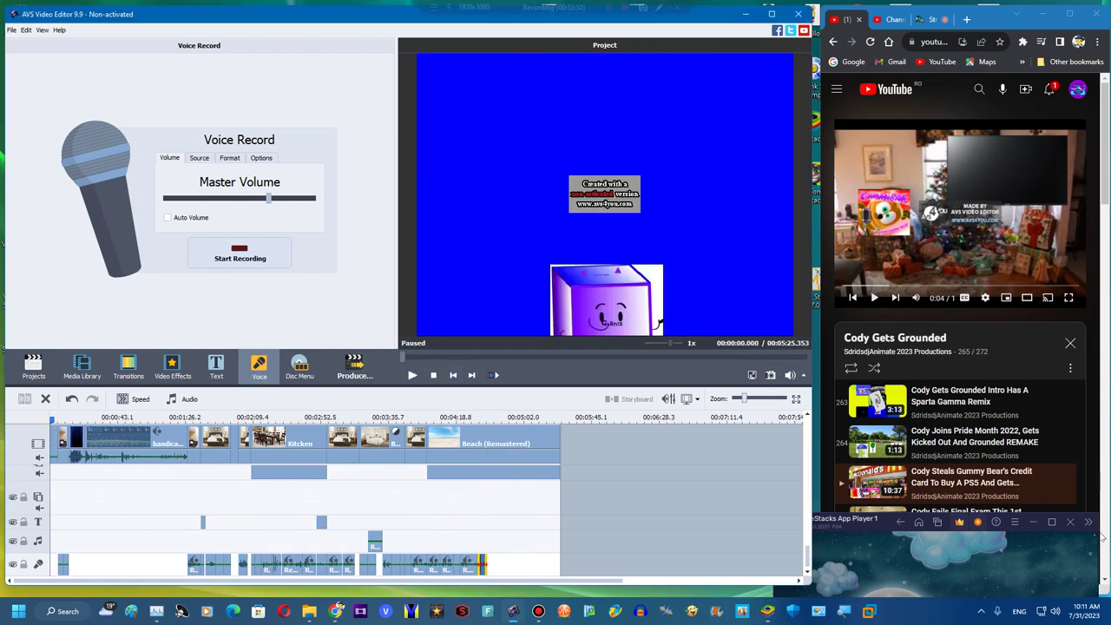
Record a sixth voice line of about 3.8 seconds after the fifth, and apply Pitch Shift to it at rate 122
{"action": "left_click", "coordinate": [1097, 541]}
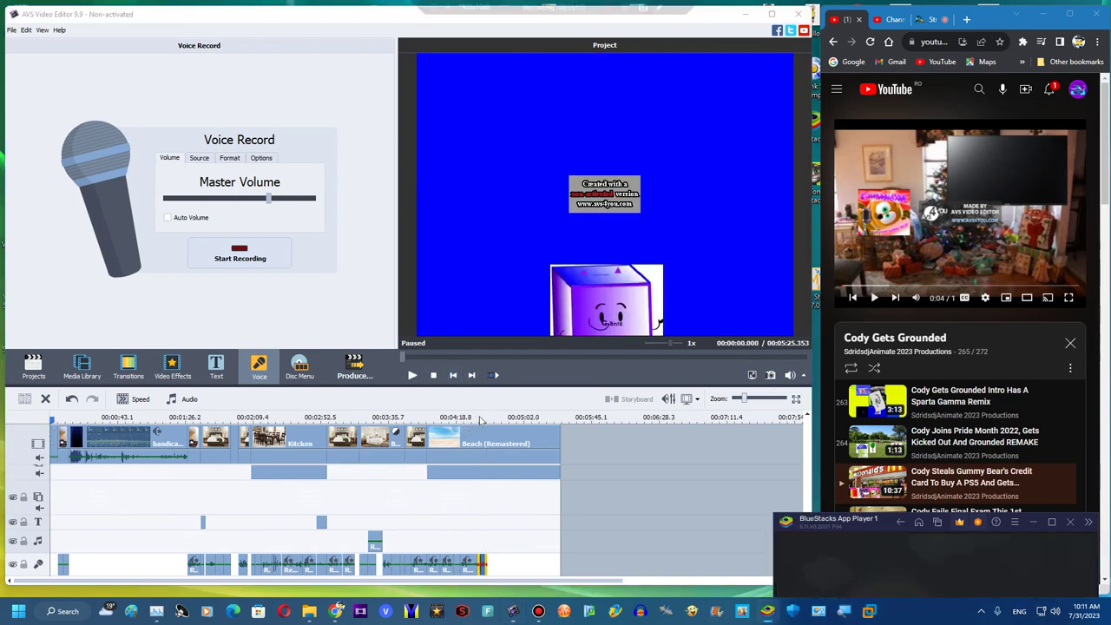
{"action": "left_click_drag", "start_coordinate": [480, 421], "coordinate": [489, 420]}
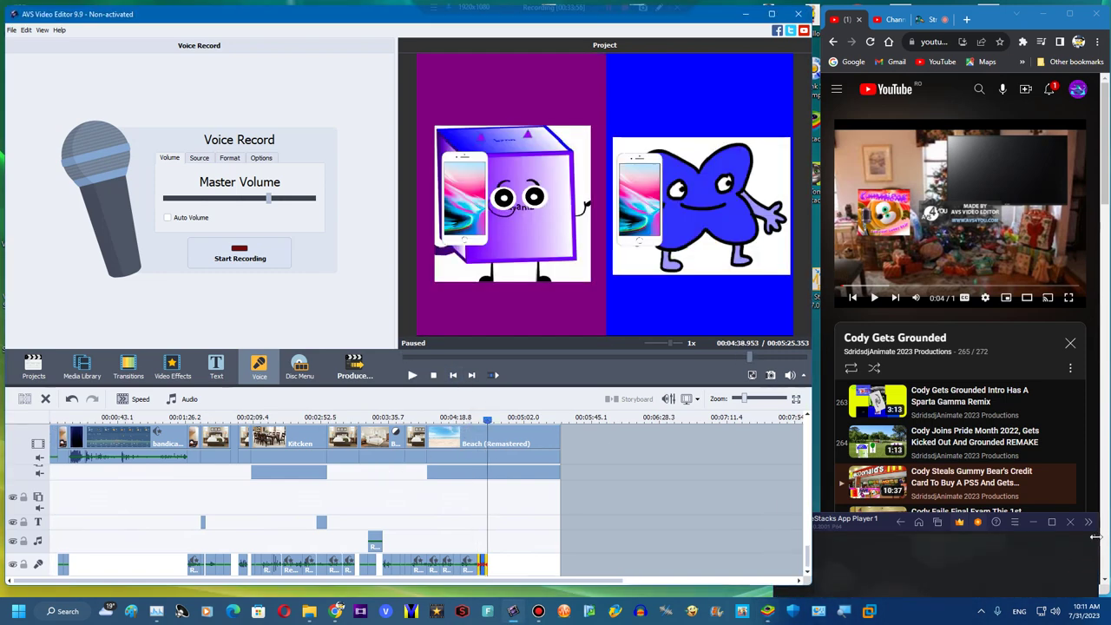
{"action": "left_click", "coordinate": [1096, 541]}
{"action": "left_click_drag", "start_coordinate": [883, 525], "coordinate": [929, 615]}
{"action": "left_click", "coordinate": [107, 468]}
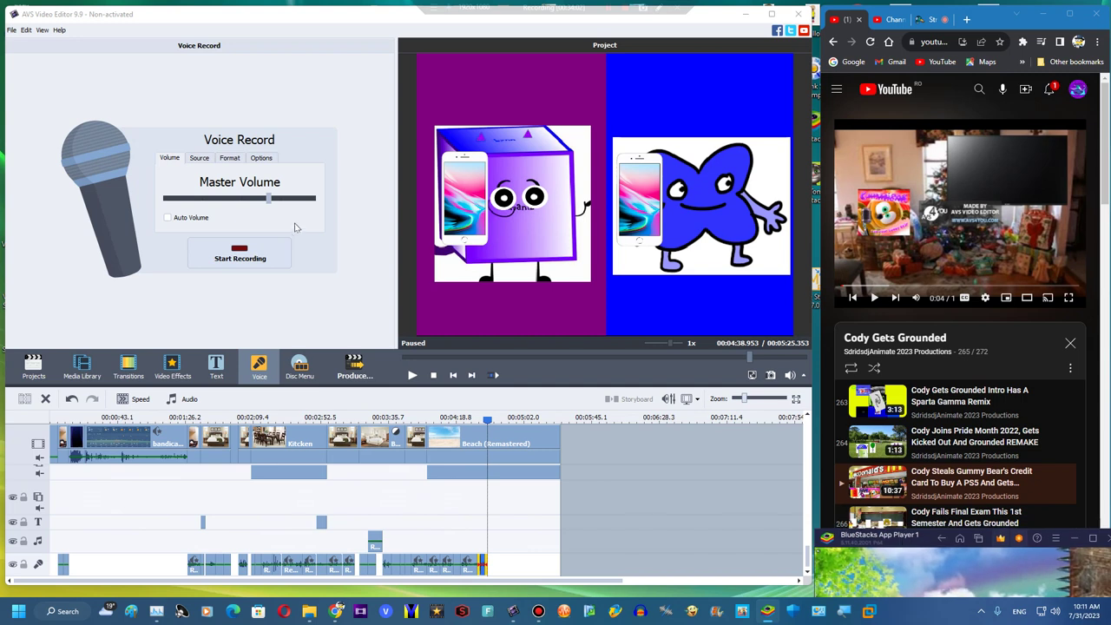
{"action": "left_click", "coordinate": [239, 253]}
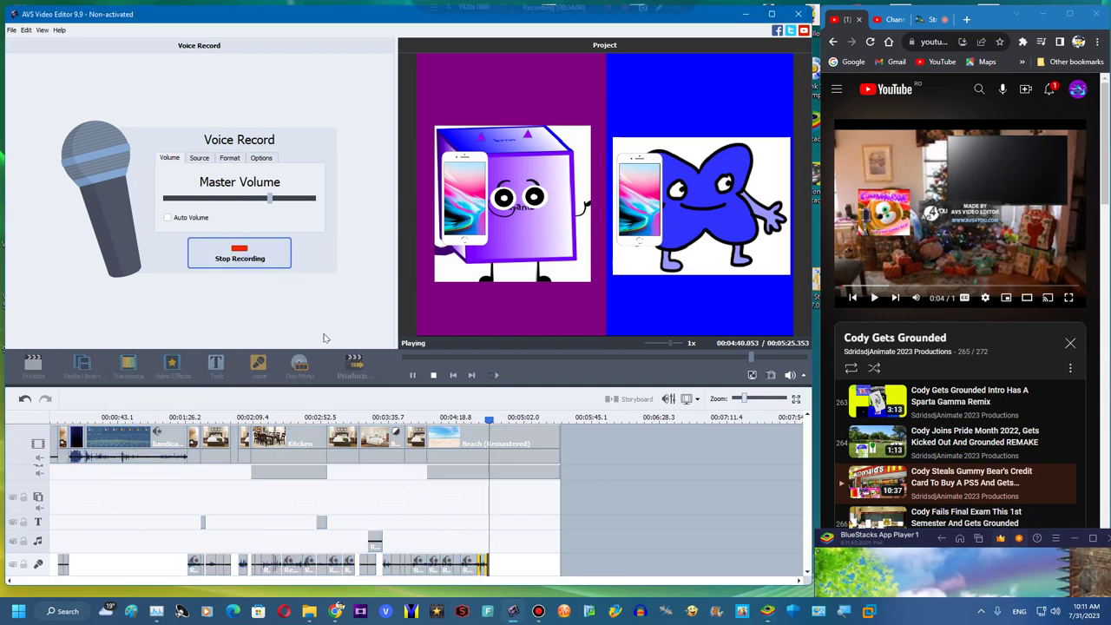
{"action": "left_click", "coordinate": [258, 247]}
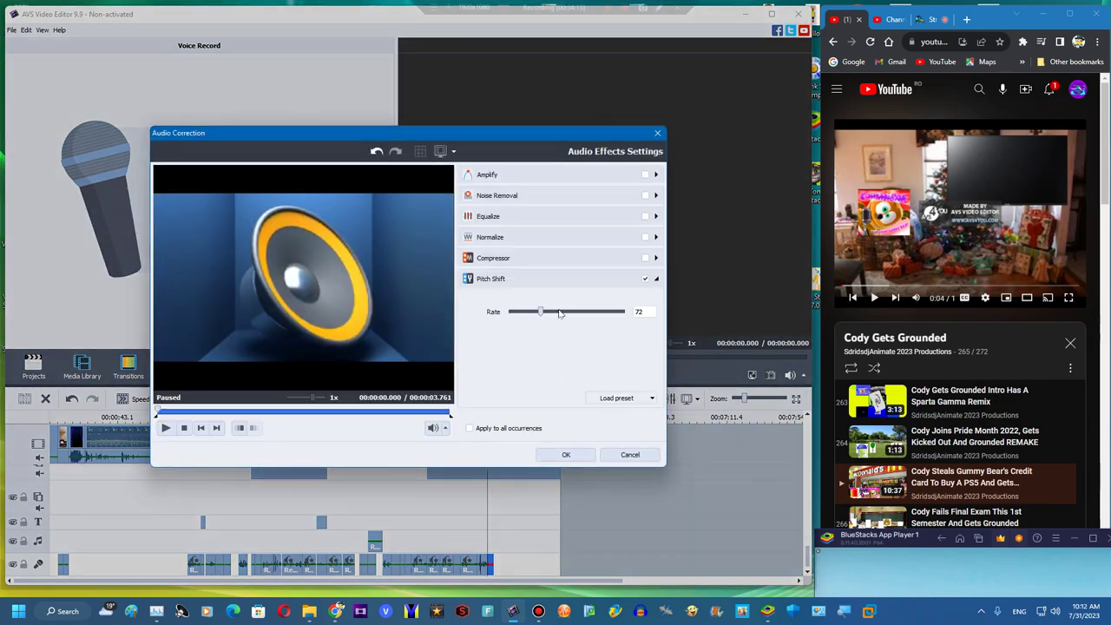
{"action": "left_click_drag", "start_coordinate": [581, 313], "coordinate": [589, 312]}
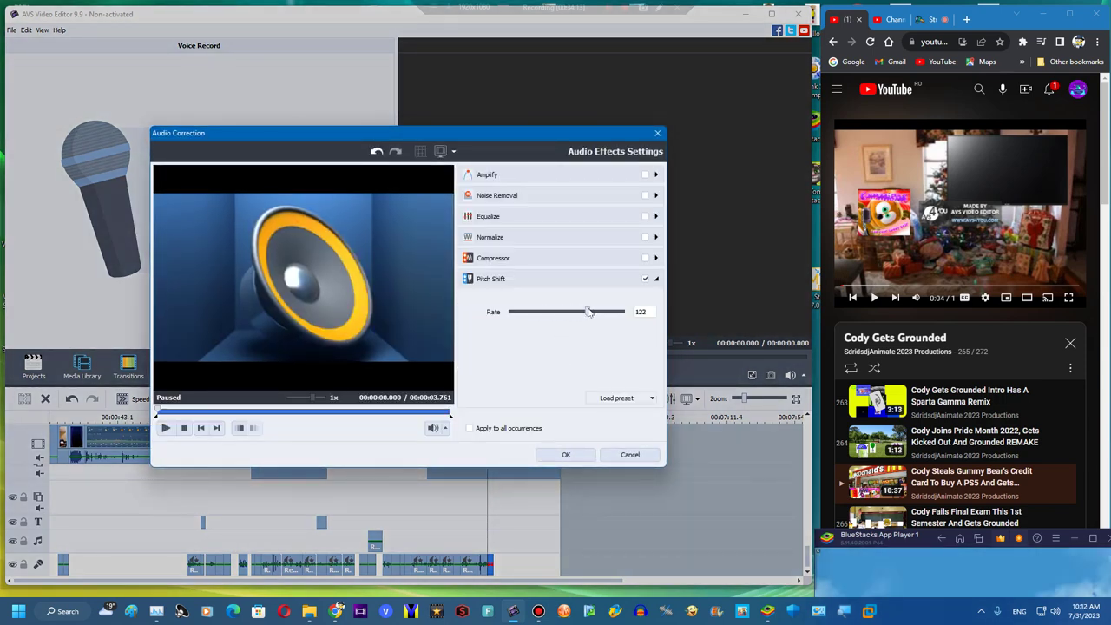
{"action": "left_click", "coordinate": [565, 454]}
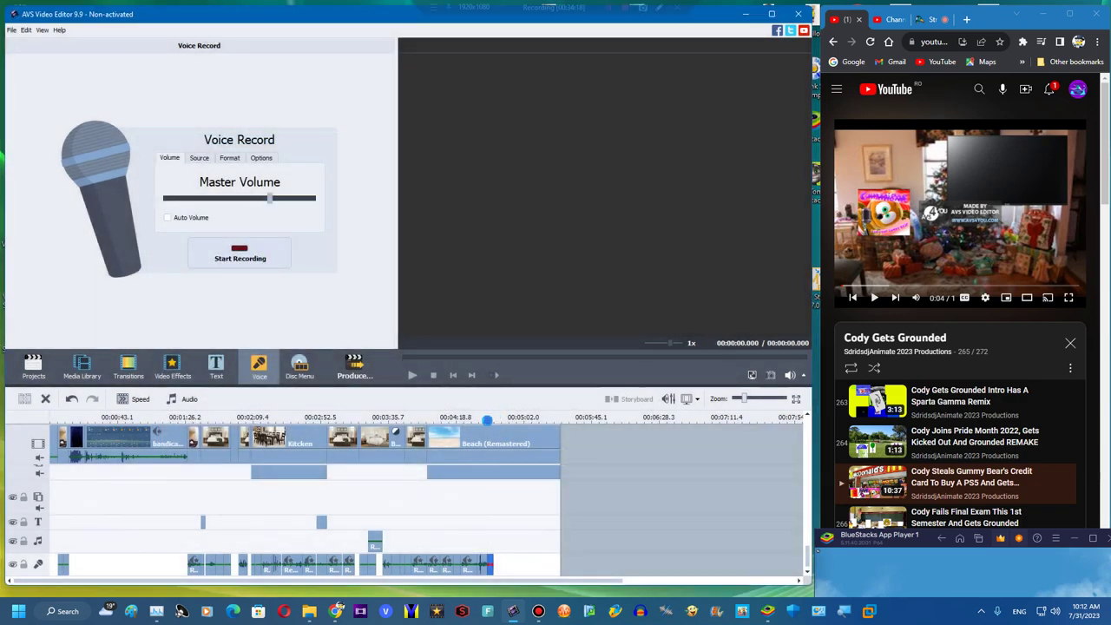
Record a seventh voice line of about 10.6 seconds after the sixth, and apply Pitch Shift to it at rate 75
{"action": "left_click", "coordinate": [249, 262]}
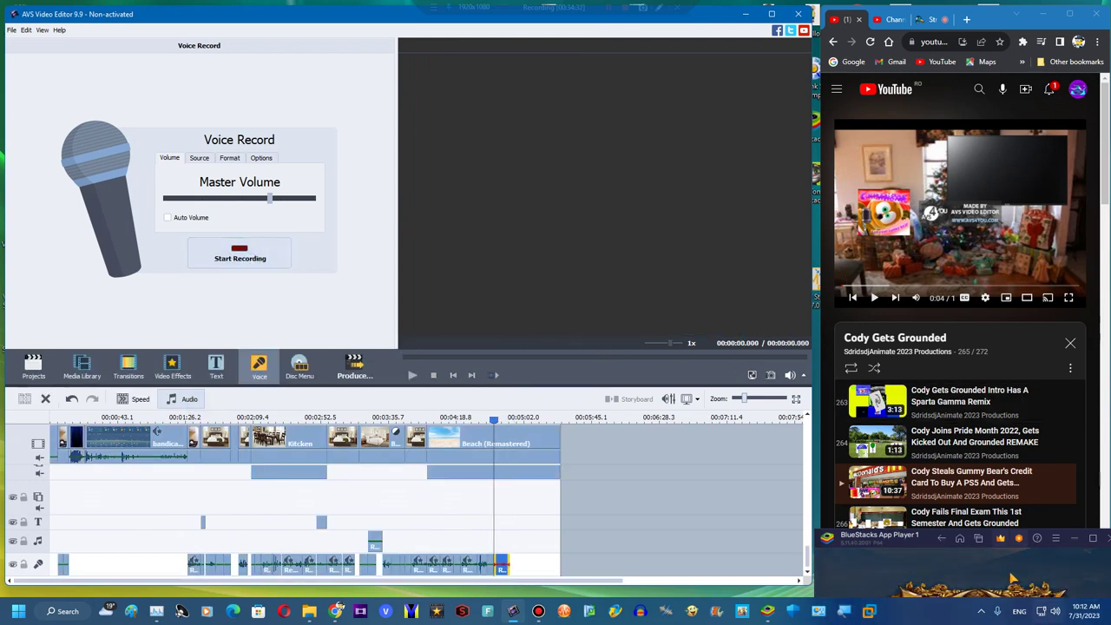
{"action": "left_click_drag", "start_coordinate": [879, 541], "coordinate": [849, 566]}
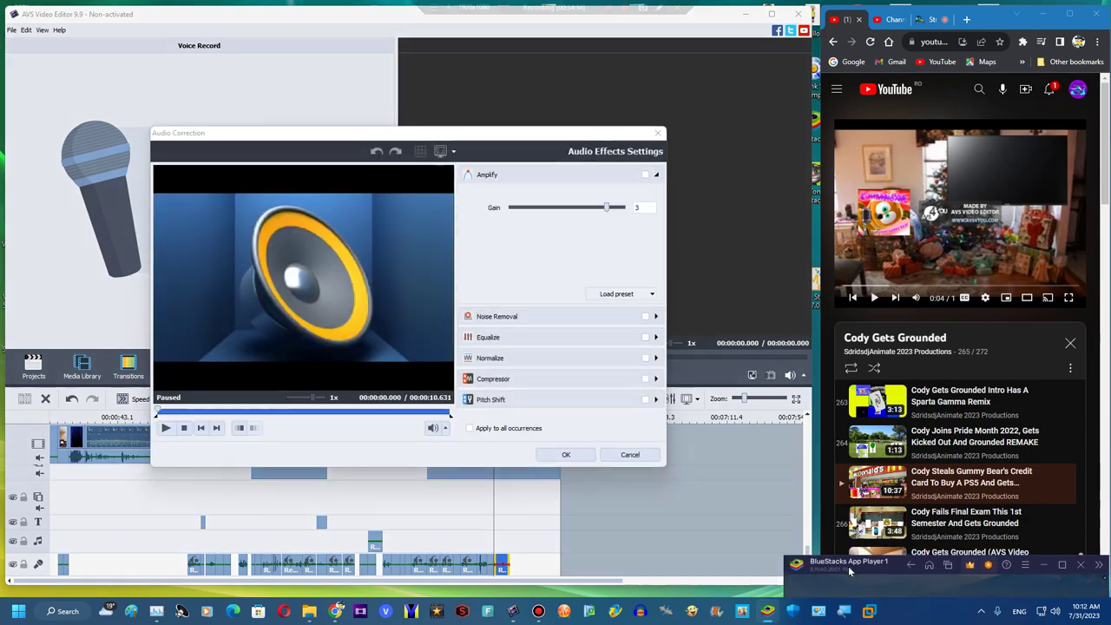
{"action": "left_click", "coordinate": [493, 401]}
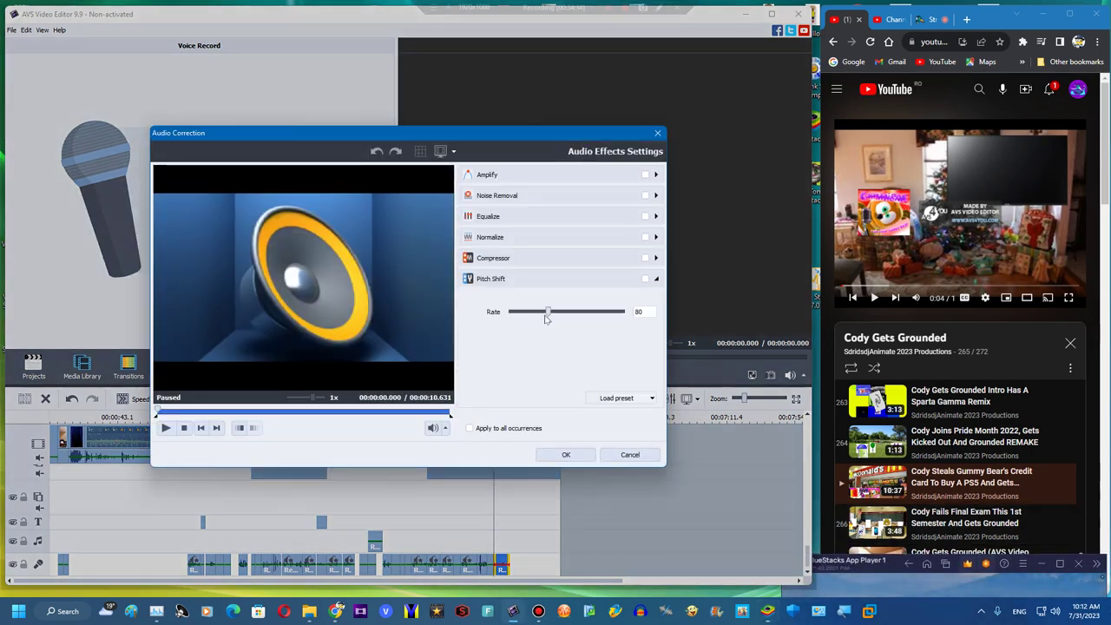
{"action": "left_click_drag", "start_coordinate": [547, 313], "coordinate": [544, 313]}
{"action": "left_click", "coordinate": [556, 454]}
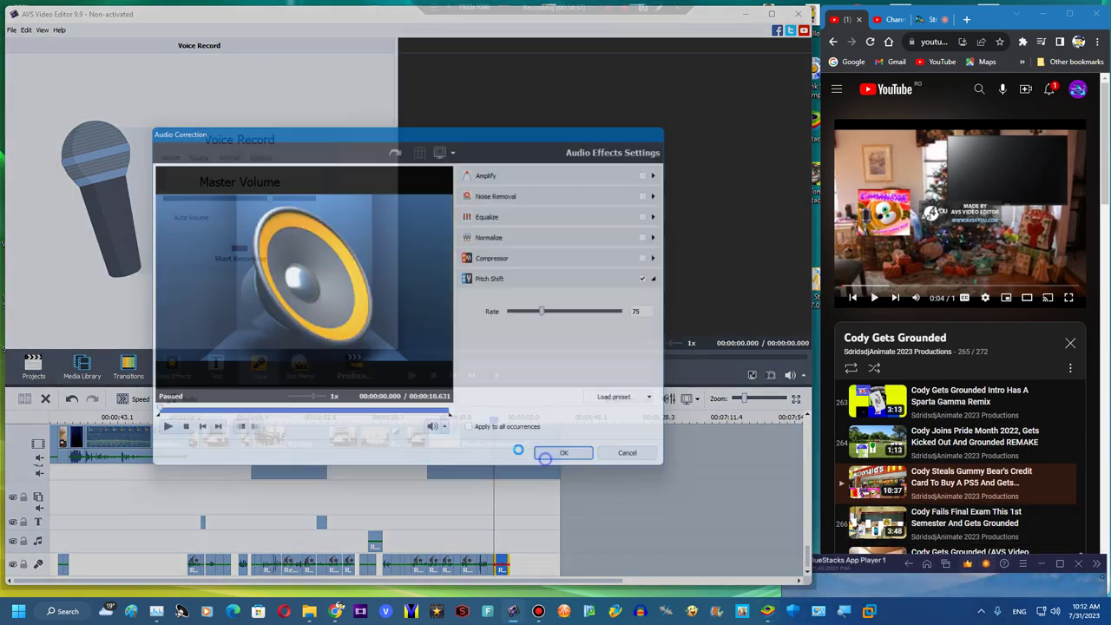
Record an eighth voice line of about 5.4 seconds after the seventh, and apply Pitch Shift to it at rate 73
{"action": "left_click_drag", "start_coordinate": [494, 419], "coordinate": [509, 419]}
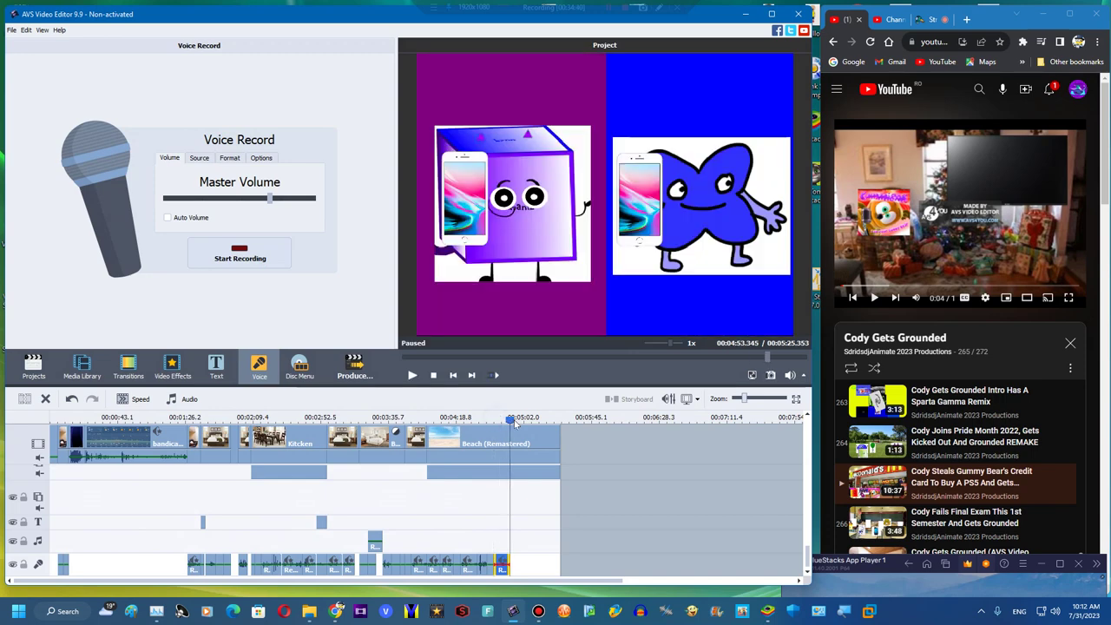
{"action": "left_click", "coordinate": [1101, 579]}
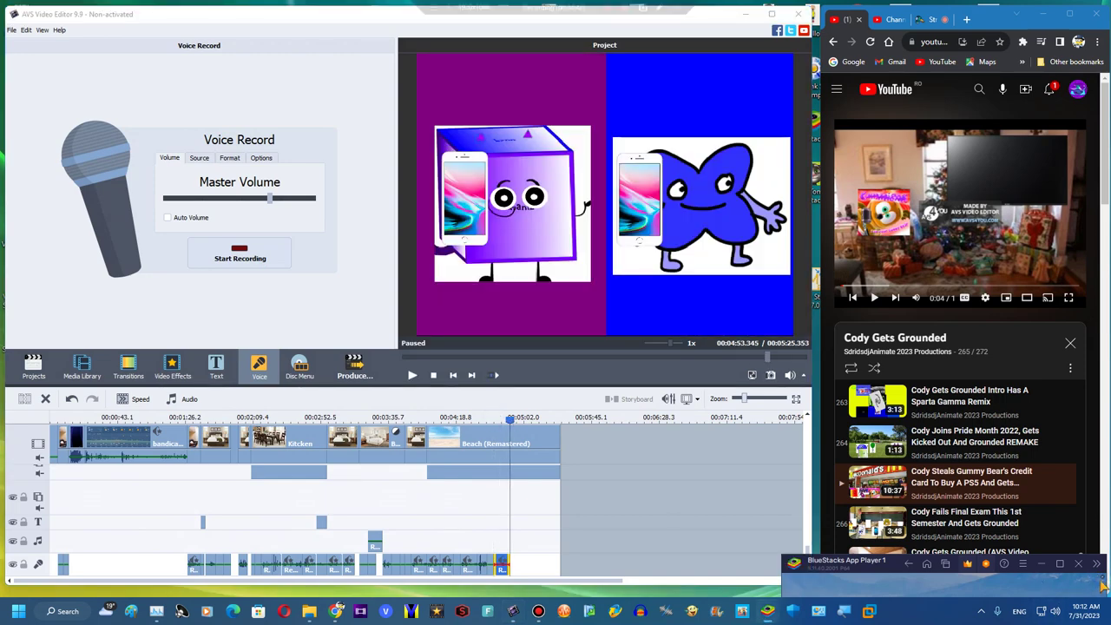
{"action": "mouse_move", "coordinate": [864, 563]}
{"action": "left_mouse_down"}
{"action": "mouse_move", "coordinate": [305, 3]}
{"action": "mouse_move", "coordinate": [916, 540]}
{"action": "mouse_move", "coordinate": [876, 561]}
{"action": "left_mouse_up"}
{"action": "left_click", "coordinate": [304, 483]}
{"action": "left_click", "coordinate": [260, 258]}
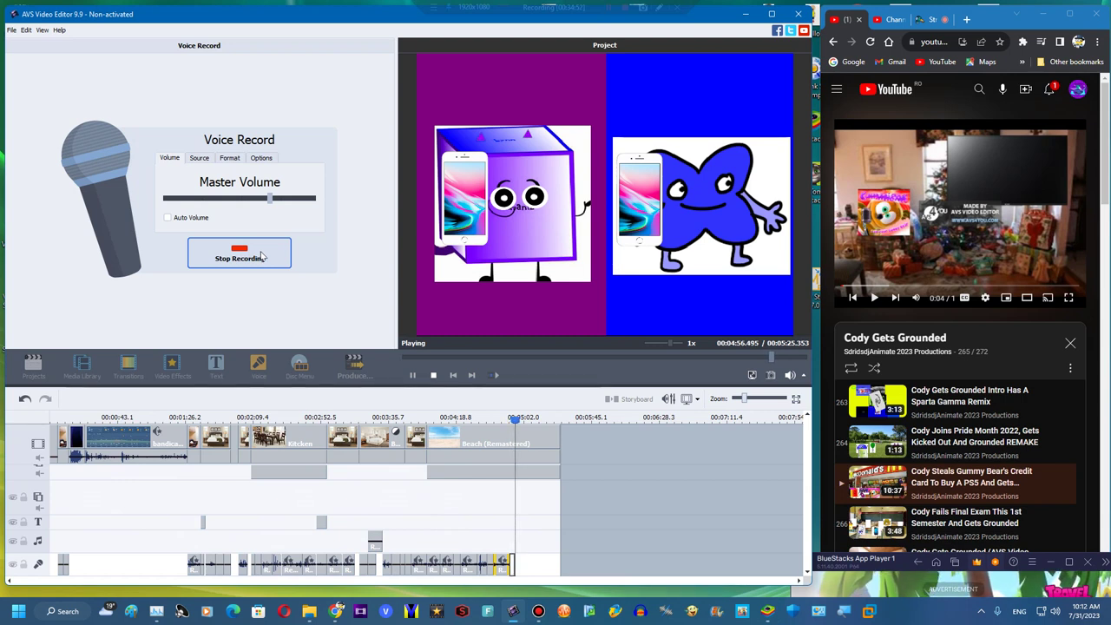
{"action": "left_click", "coordinate": [261, 258]}
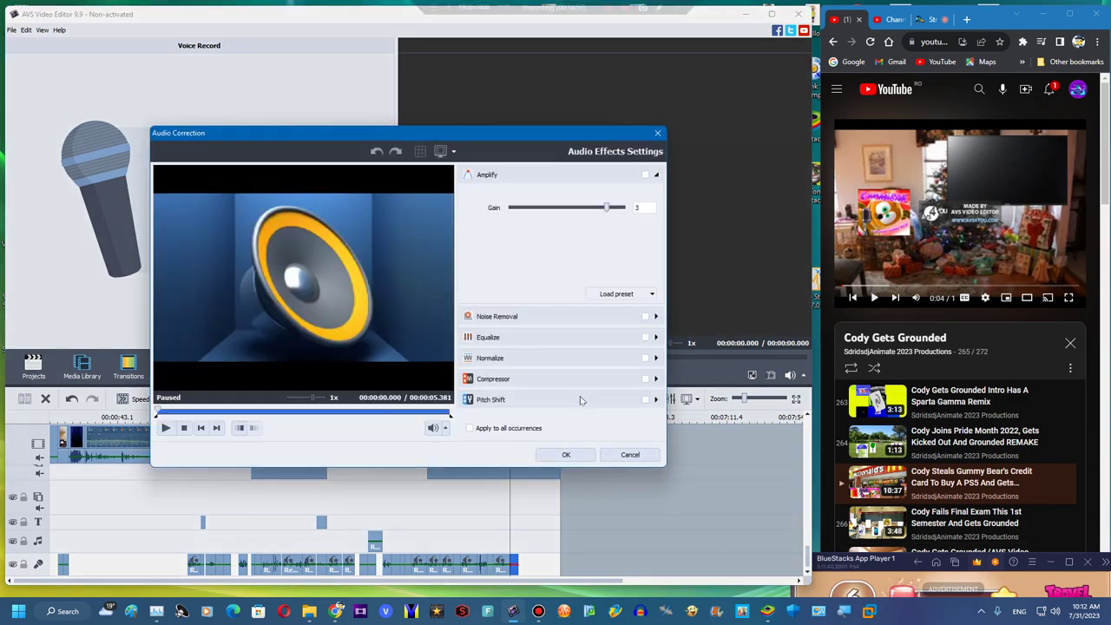
{"action": "left_click", "coordinate": [580, 399]}
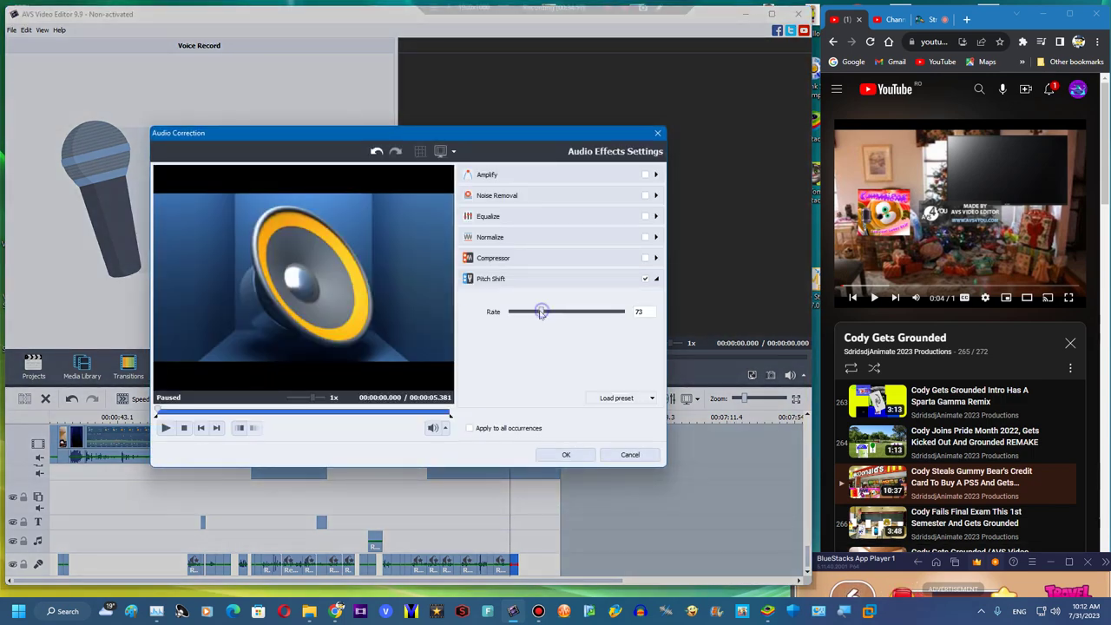
{"action": "left_click", "coordinate": [554, 455]}
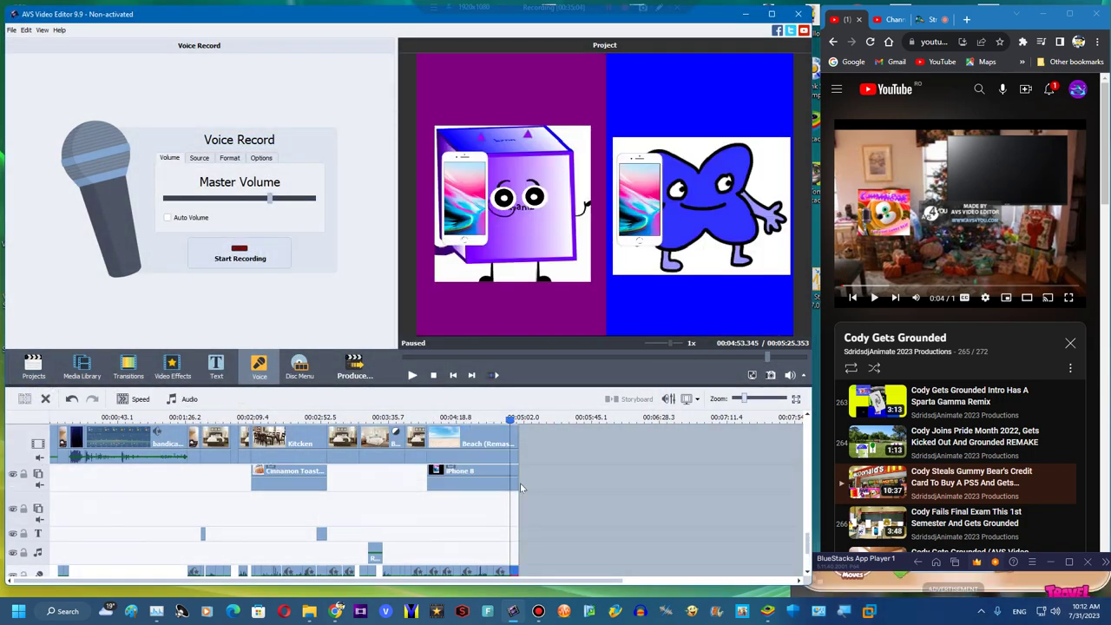
Duplicate the bedroom clip before the Beach clip to the end of the timeline and extend the copy to about 59 seconds
{"action": "right_click", "coordinate": [425, 451]}
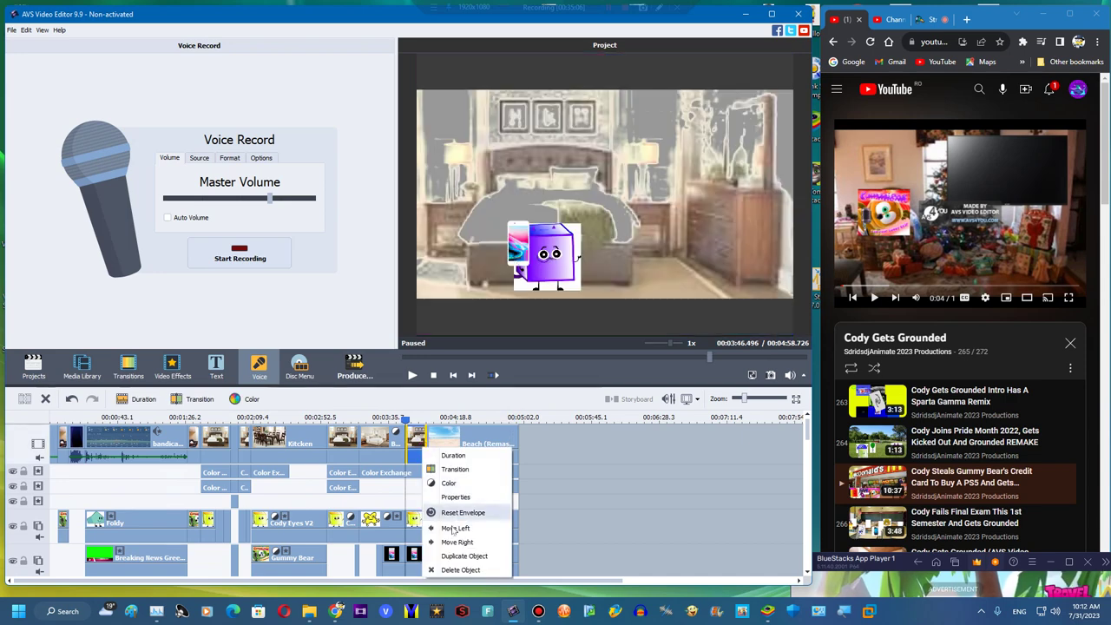
{"action": "left_click", "coordinate": [464, 555]}
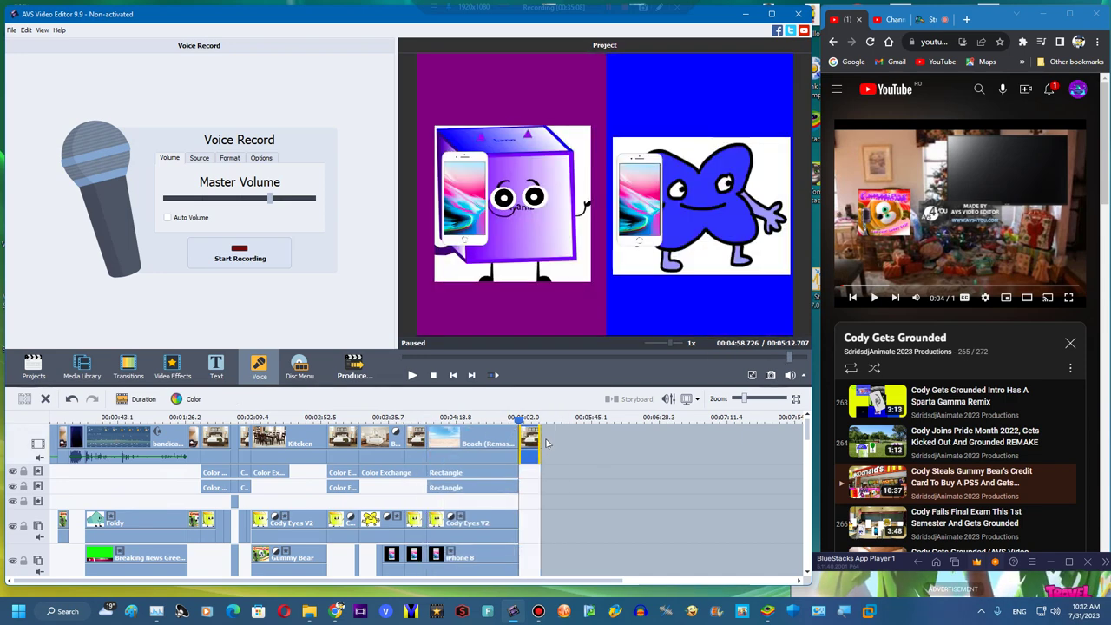
{"action": "left_click_drag", "start_coordinate": [540, 443], "coordinate": [612, 443]}
Duplicate the Color Exchange effect and the Cody Eyes V2 overlay over the new bedroom clip
{"action": "right_click", "coordinate": [417, 472]}
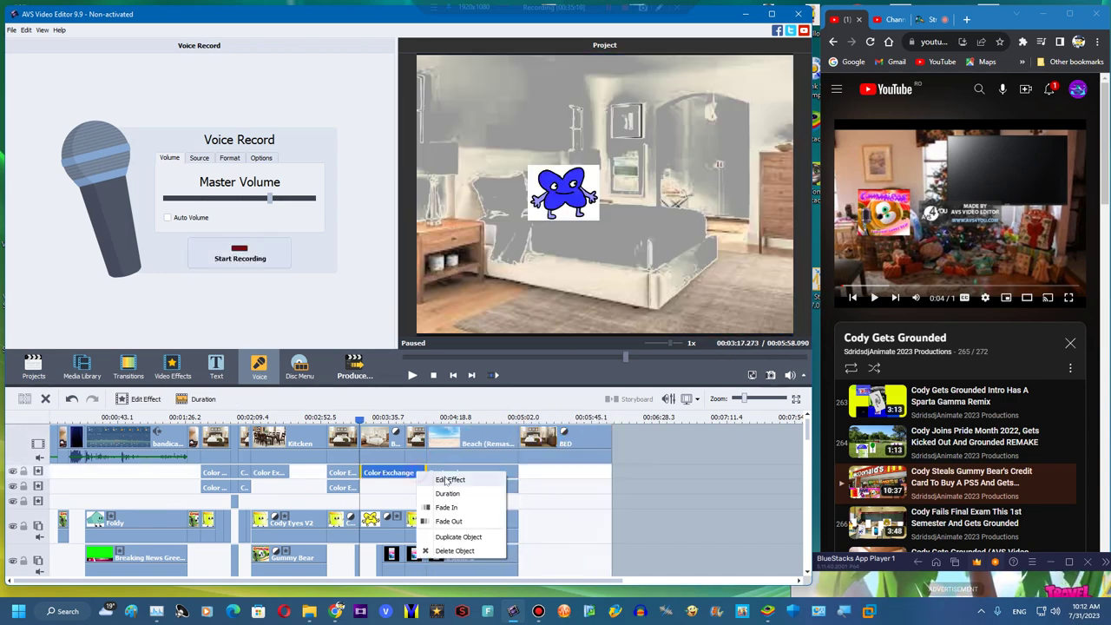
{"action": "left_click", "coordinate": [458, 537]}
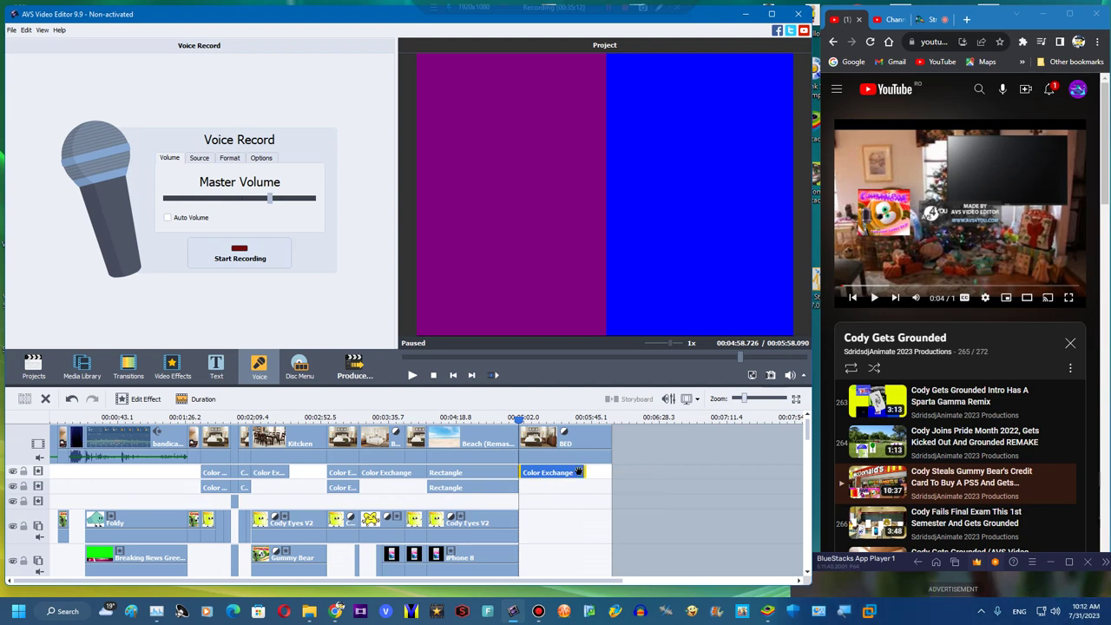
{"action": "right_click", "coordinate": [494, 526]}
{"action": "left_click", "coordinate": [532, 507]}
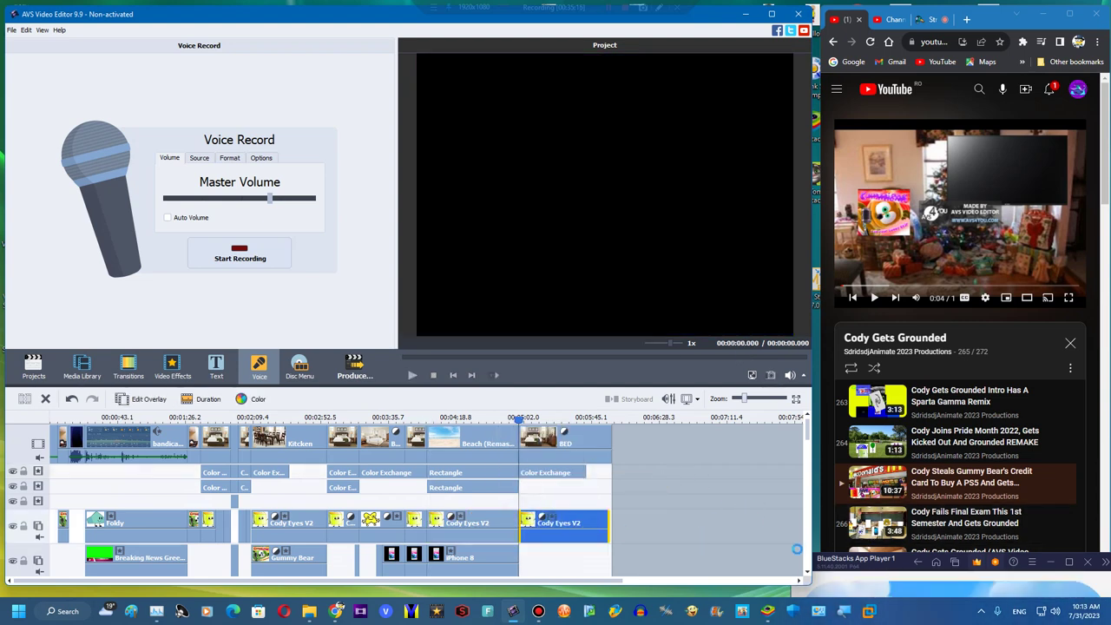
{"action": "left_click", "coordinate": [919, 574]}
Shrink the duplicated Cody Eyes V2 overlay to about half its size and place it in front of the bed
{"action": "double_click", "coordinate": [564, 523]}
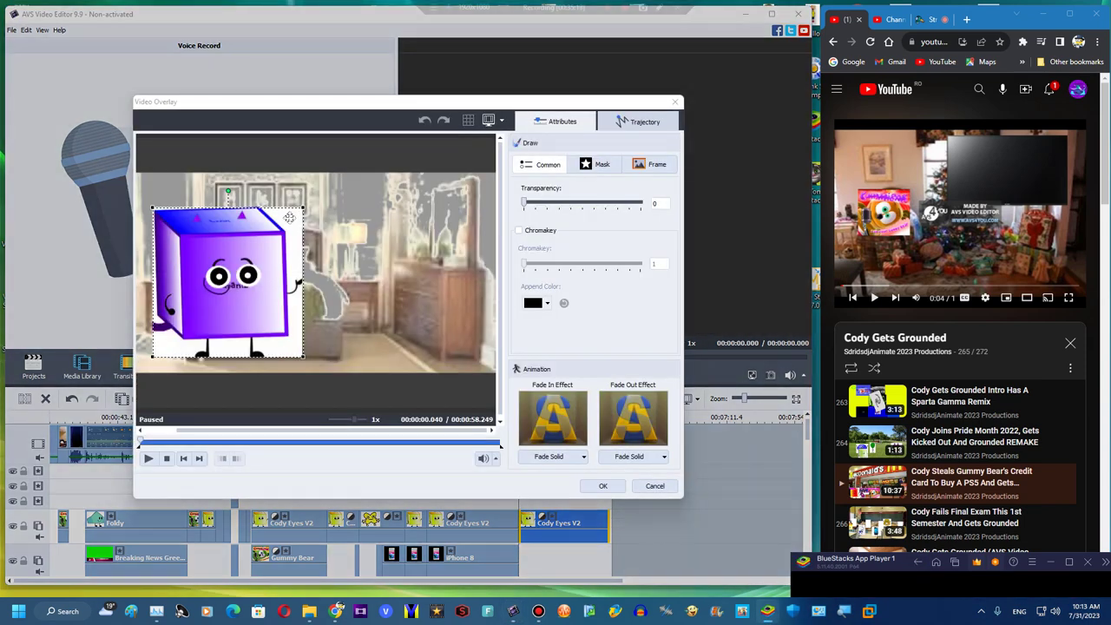
{"action": "left_click_drag", "start_coordinate": [302, 211], "coordinate": [263, 247]}
{"action": "left_click_drag", "start_coordinate": [247, 291], "coordinate": [259, 320]}
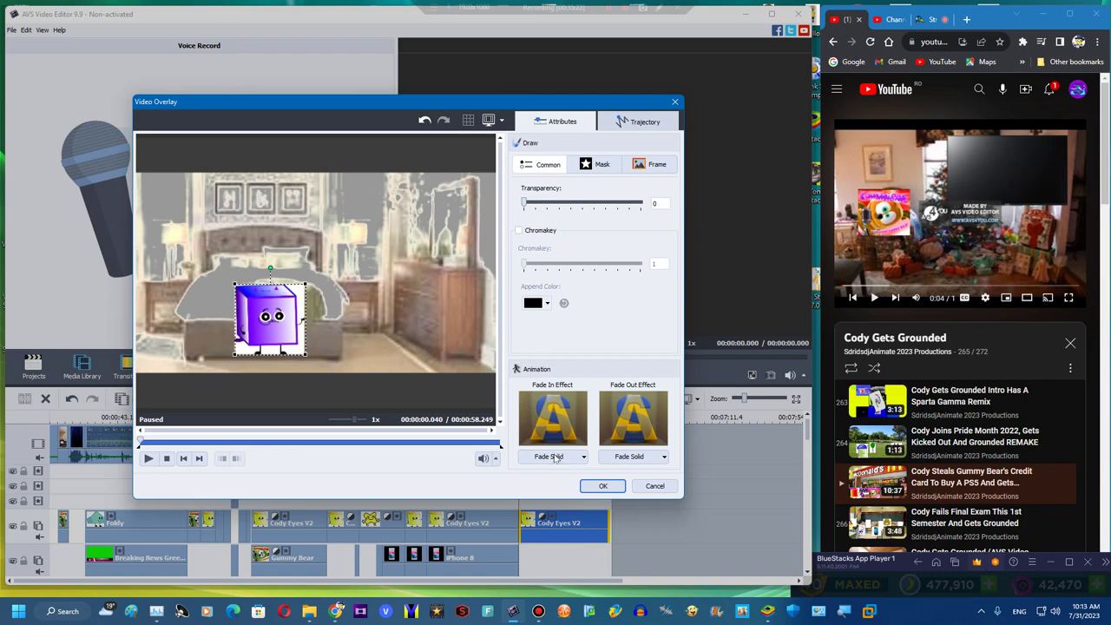
{"action": "left_click", "coordinate": [603, 486]}
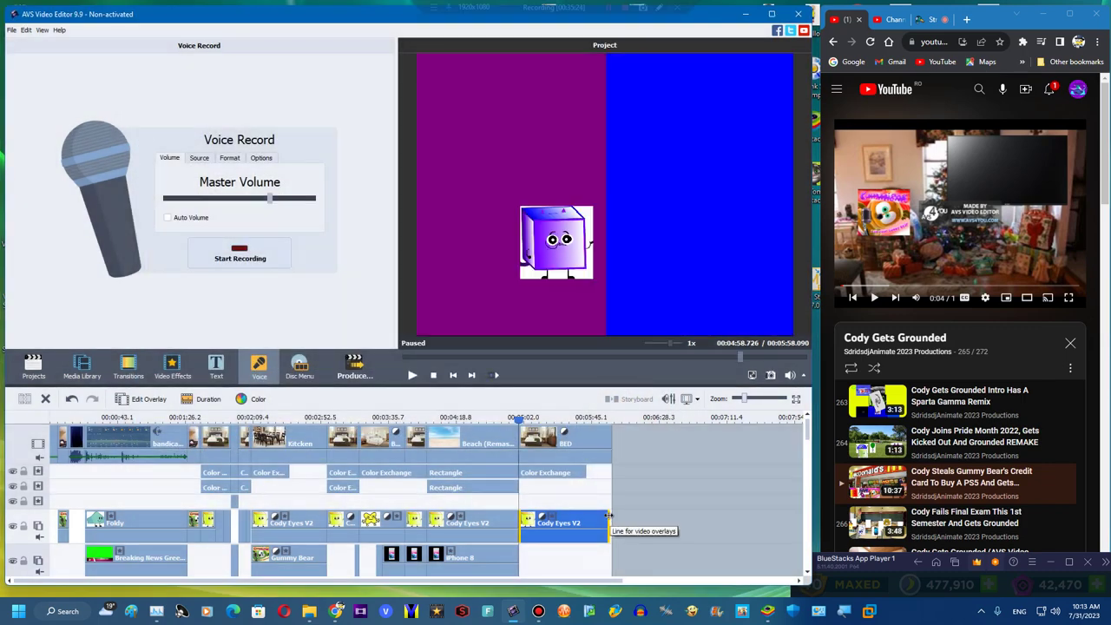
{"action": "left_click", "coordinate": [613, 521]}
Record a ninth voice line of about 3.9 seconds at the start of the new bedroom scene
{"action": "left_click_drag", "start_coordinate": [849, 559], "coordinate": [868, 521]}
{"action": "left_click", "coordinate": [158, 461]}
{"action": "left_click", "coordinate": [159, 545]}
{"action": "left_click", "coordinate": [217, 253]}
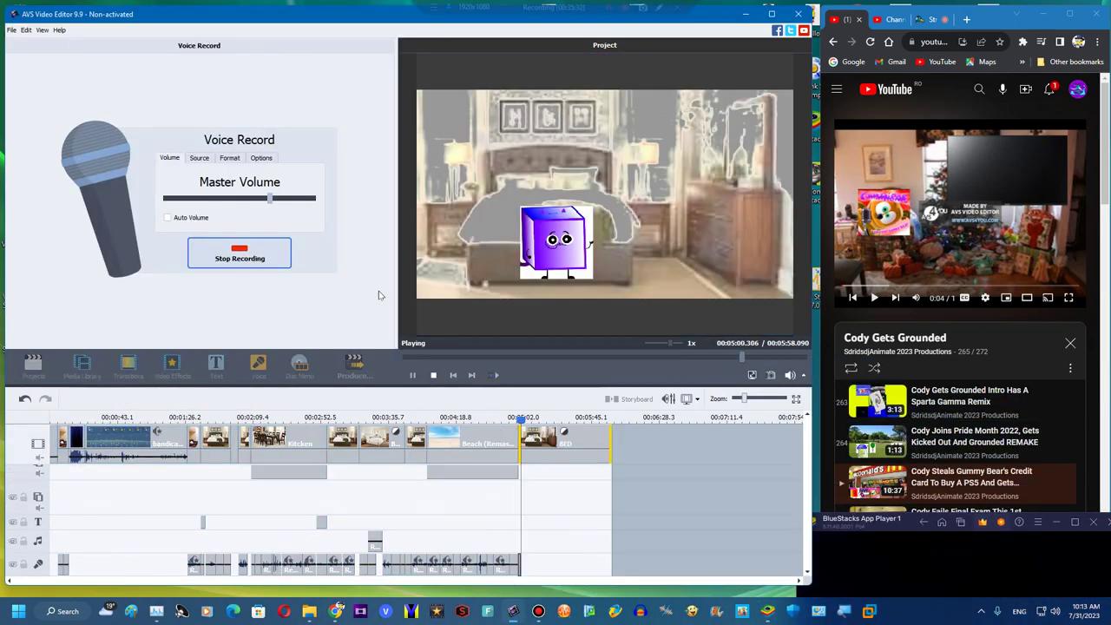
{"action": "left_click", "coordinate": [249, 260]}
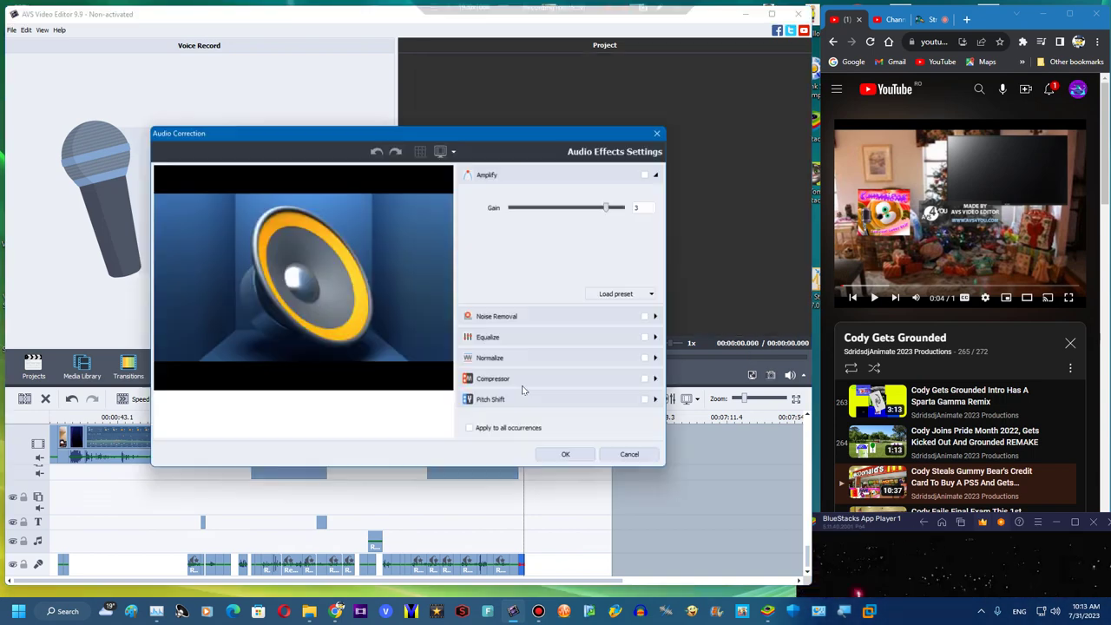
Apply Pitch Shift to the new voice line at a rate of about 76
{"action": "left_click", "coordinate": [523, 385]}
{"action": "left_click", "coordinate": [525, 395]}
{"action": "left_click_drag", "start_coordinate": [546, 309], "coordinate": [540, 313]}
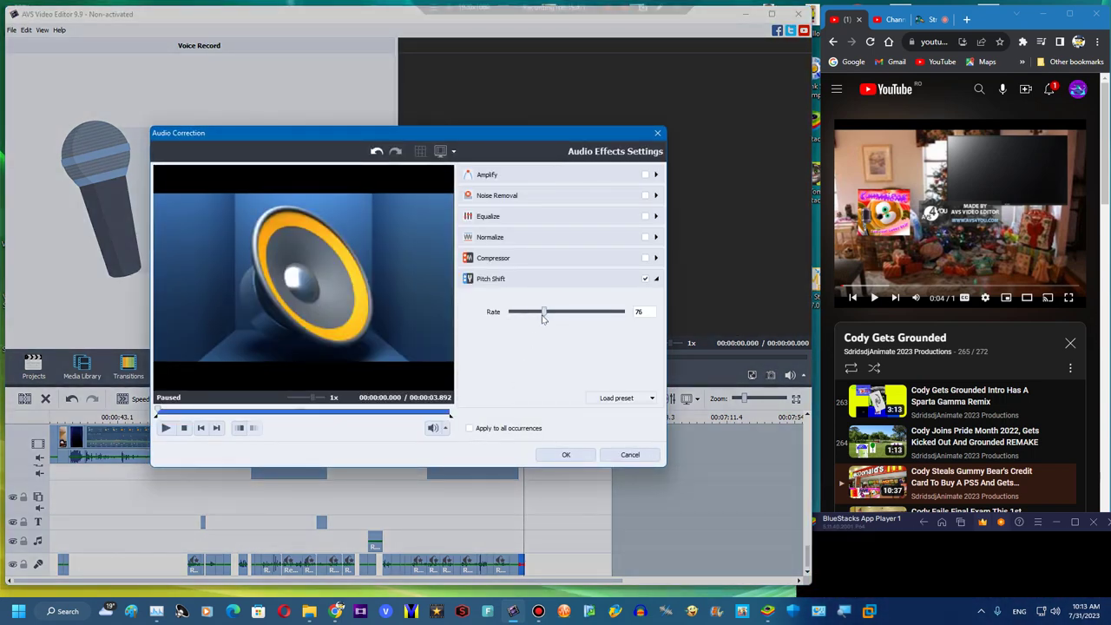
{"action": "left_click", "coordinate": [565, 454]}
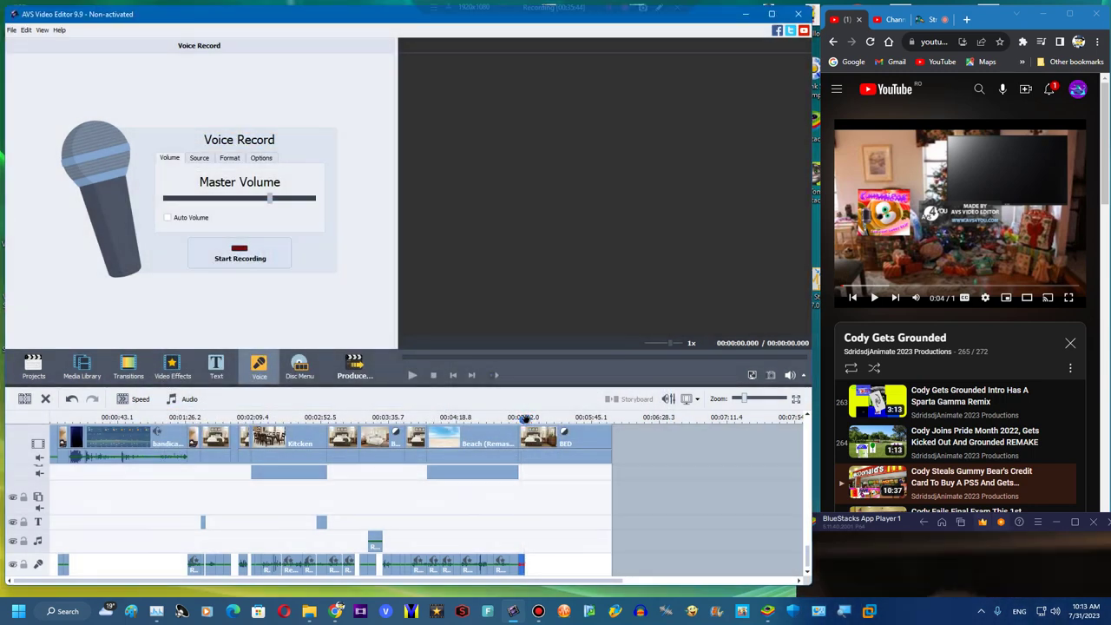
Split the last bedroom clip at the end of the new voice line and delete the remainder
{"action": "left_click", "coordinate": [533, 437]}
{"action": "left_click", "coordinate": [24, 399]}
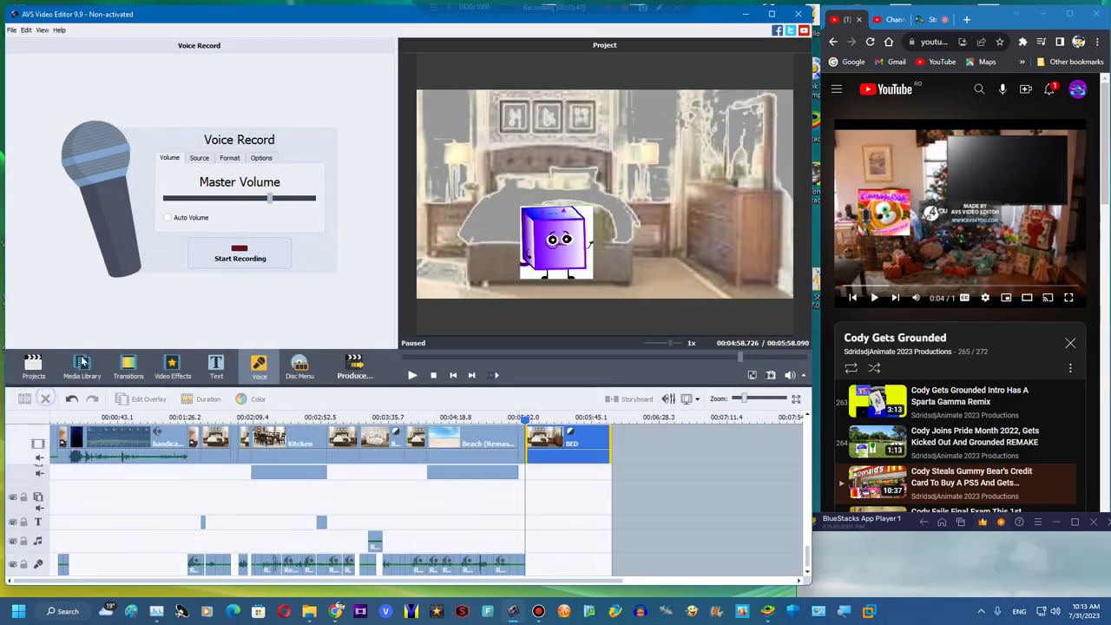
{"action": "left_click", "coordinate": [45, 399]}
Start saving the current project and set the save location to the Desktop
{"action": "left_click", "coordinate": [82, 363]}
{"action": "left_click", "coordinate": [33, 366]}
{"action": "left_click", "coordinate": [235, 181]}
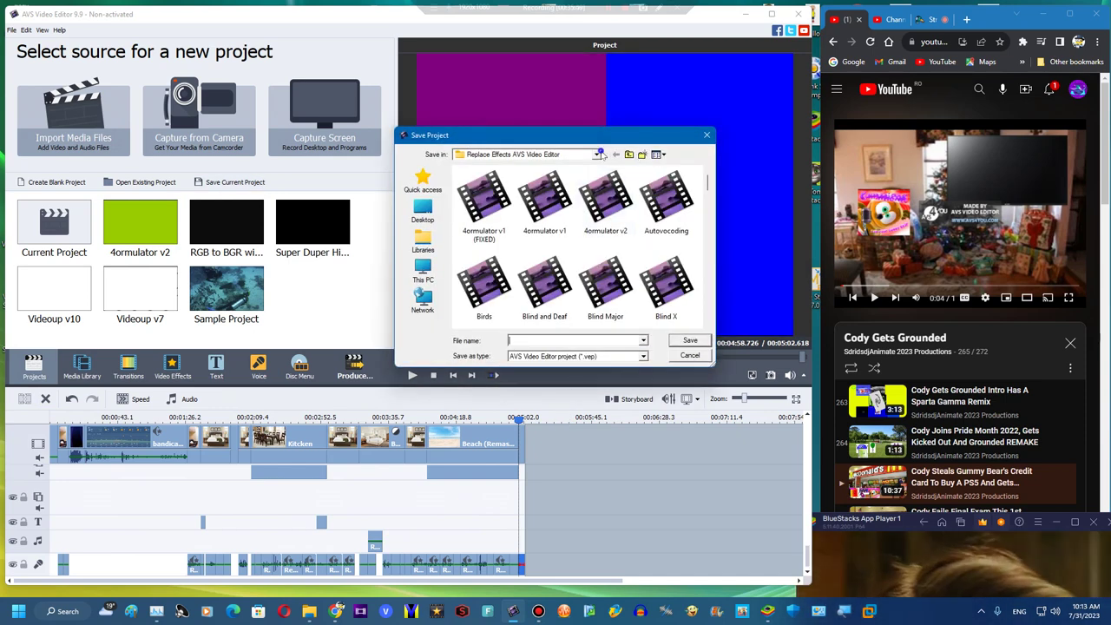
{"action": "left_click", "coordinate": [598, 154]}
{"action": "scroll", "coordinate": [561, 185], "scroll_direction": "up", "scroll_amount": 1}
{"action": "left_click", "coordinate": [491, 212]}
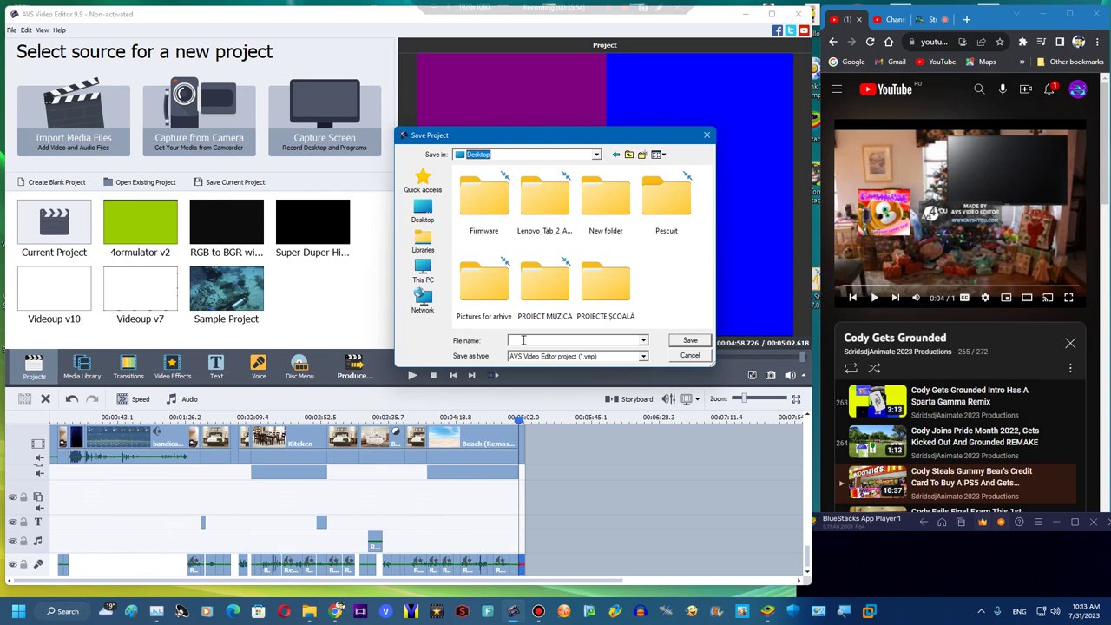
{"action": "double_click", "coordinate": [606, 195]}
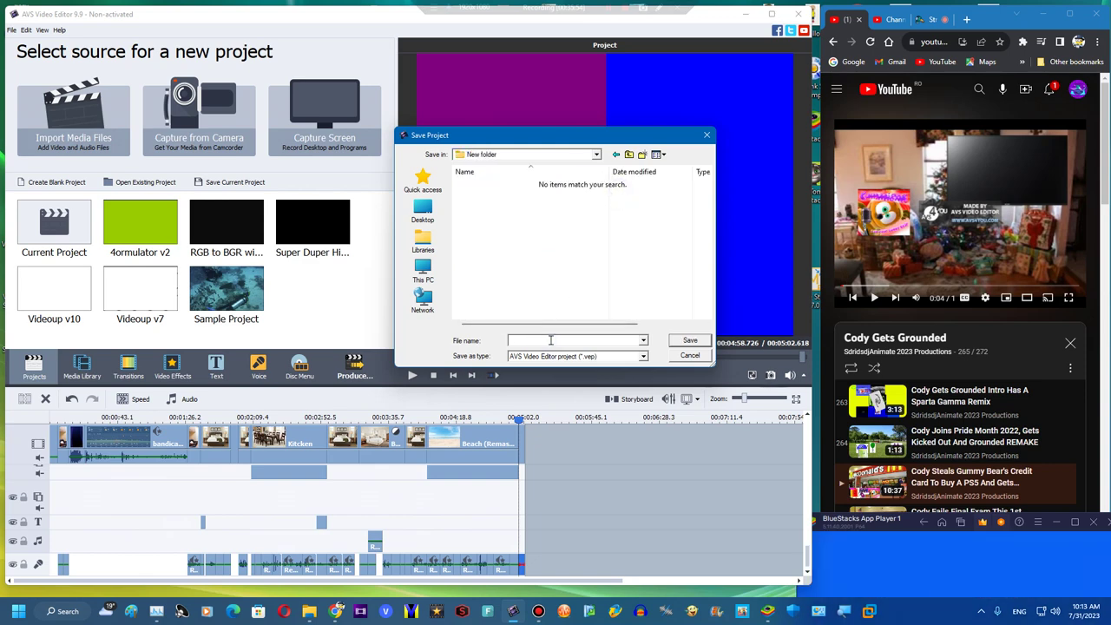
{"action": "left_click", "coordinate": [615, 155]}
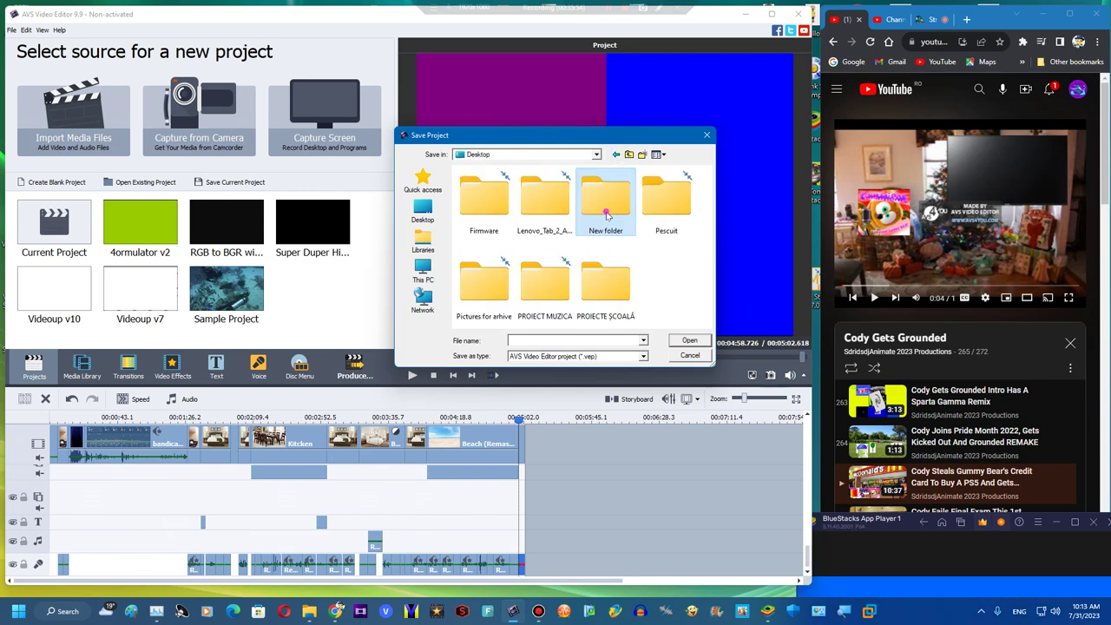
{"action": "right_click", "coordinate": [606, 213]}
{"action": "left_click", "coordinate": [642, 499]}
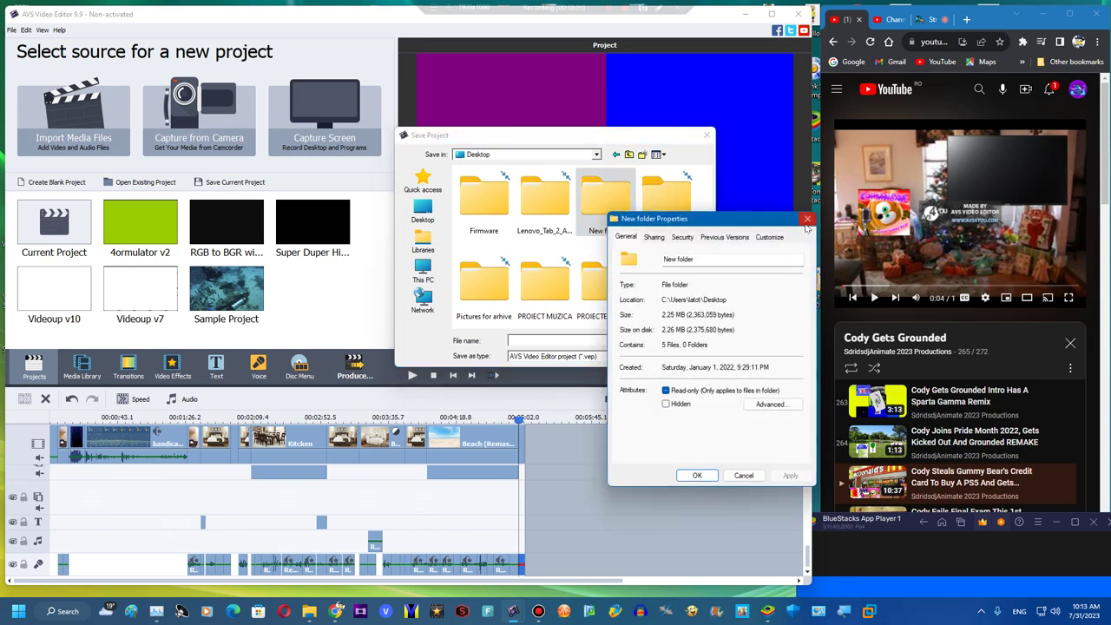
{"action": "left_click", "coordinate": [807, 219]}
Choose the "Pictures for arhive" folder on the Desktop as the project's save location
{"action": "double_click", "coordinate": [485, 286]}
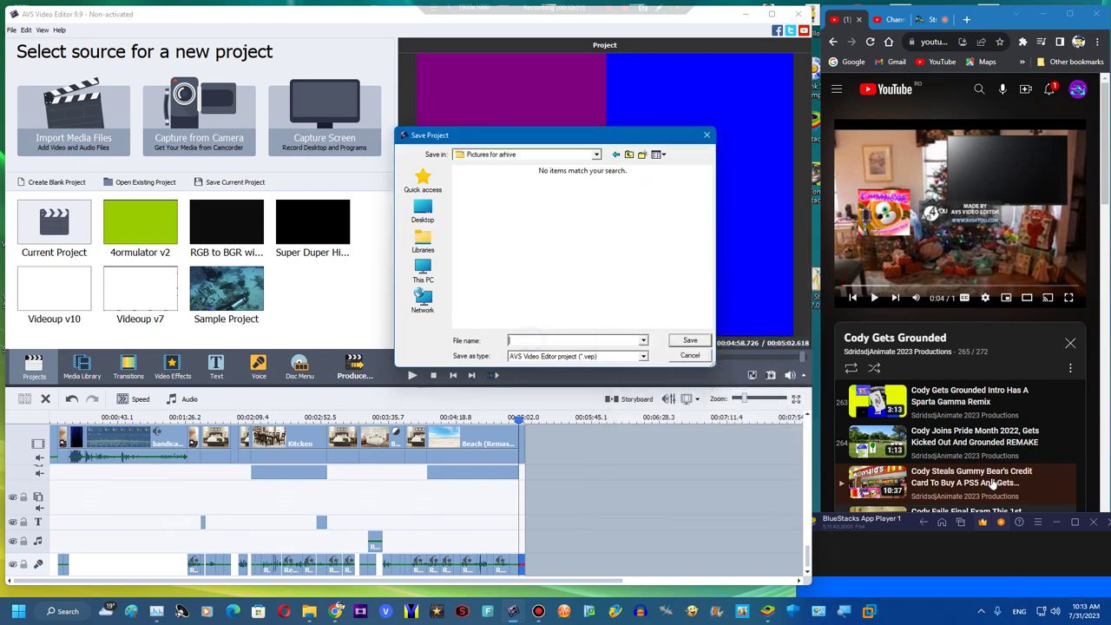
{"action": "left_click", "coordinate": [873, 519]}
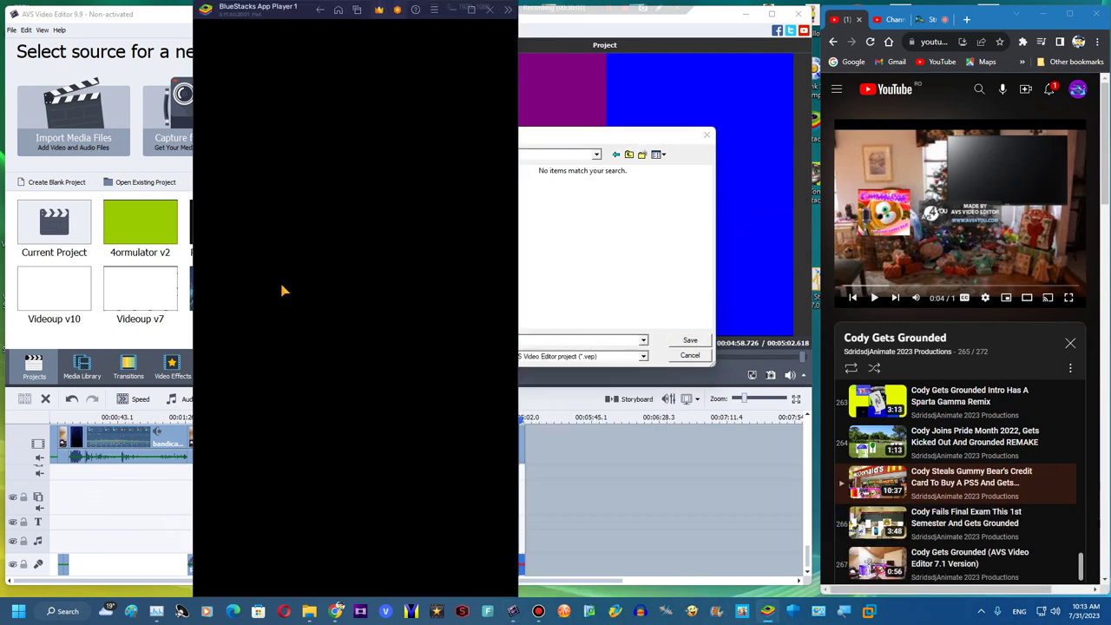
{"action": "left_click", "coordinate": [262, 443]}
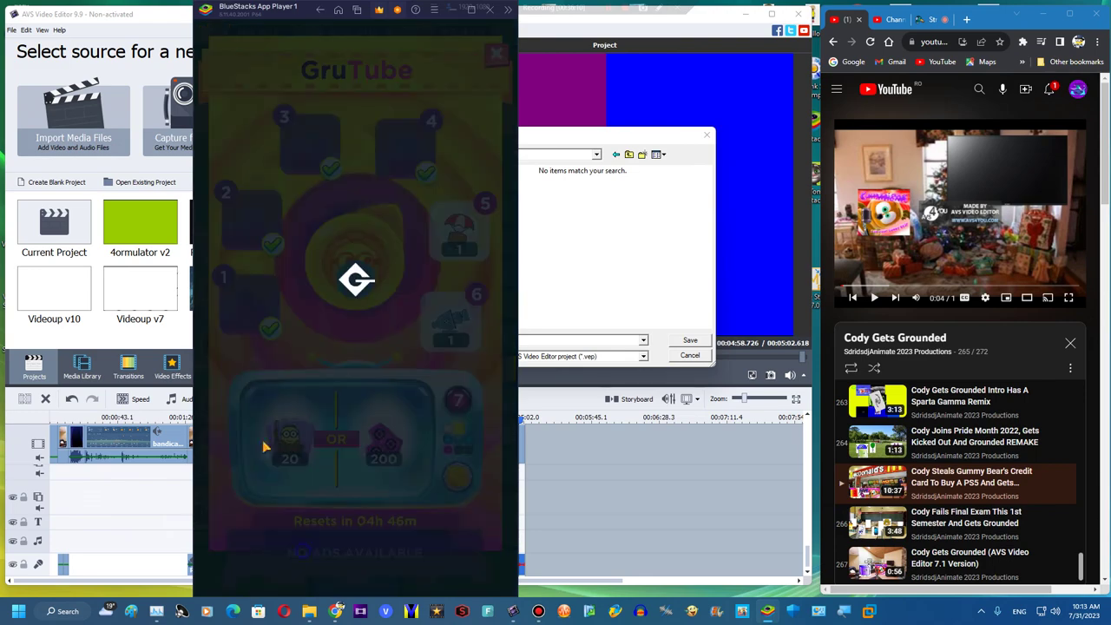
{"action": "left_click_drag", "start_coordinate": [235, 14], "coordinate": [823, 591]}
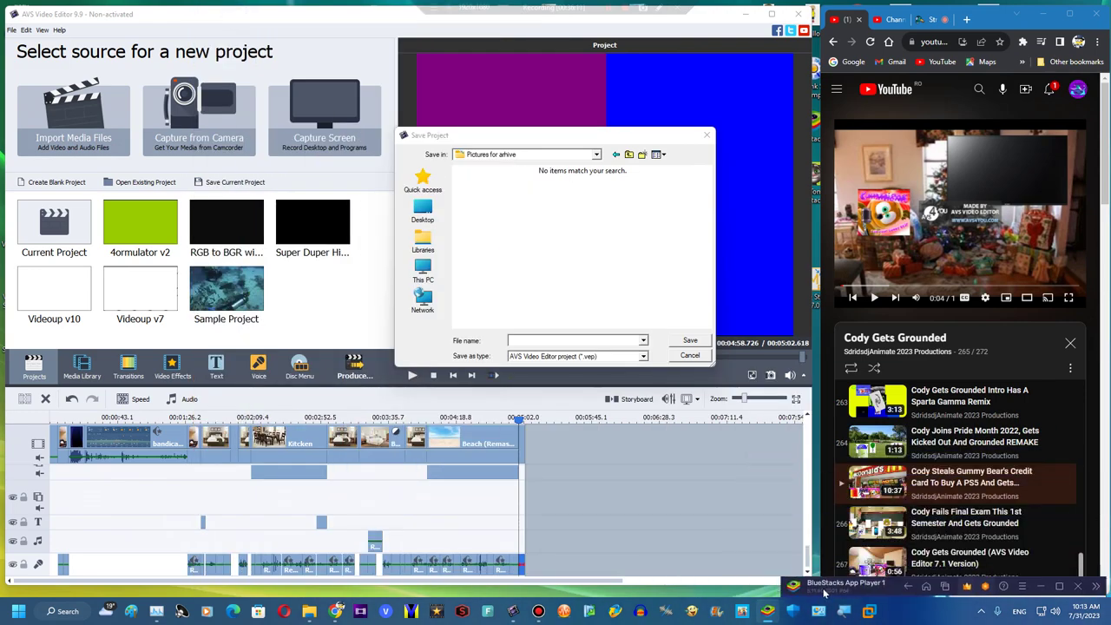
Enter "Upcoming Video of Cody Goes To The Beach When It's Thunderstorm," as the project's file name
{"action": "left_click", "coordinate": [540, 338]}
{"action": "type", "text": "fdf"}
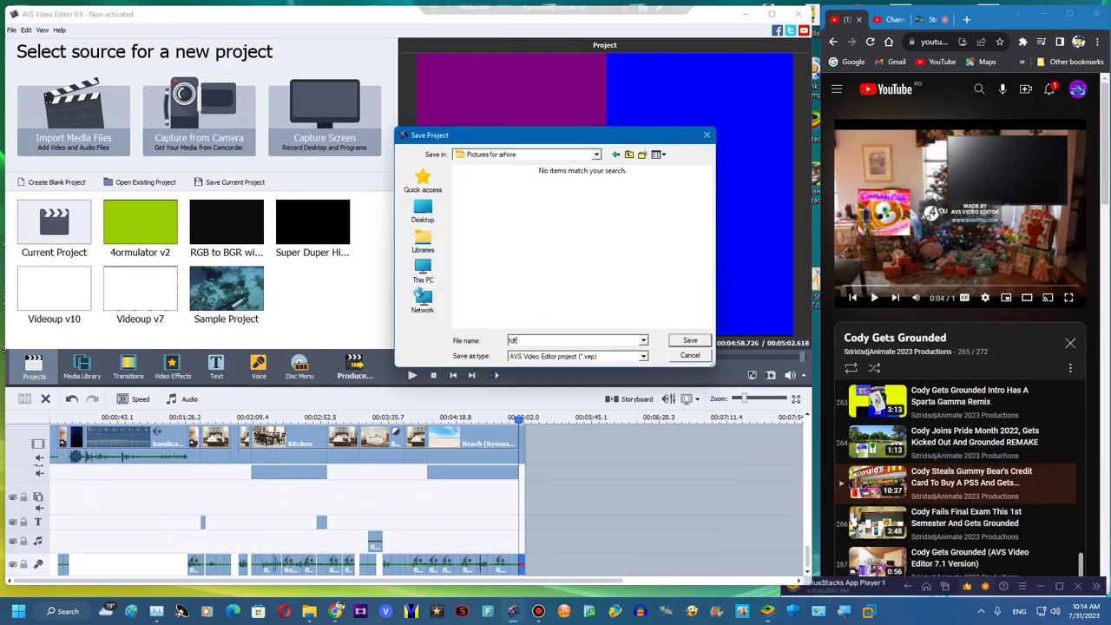
{"action": "type", "text": "Upcoming Video of"}
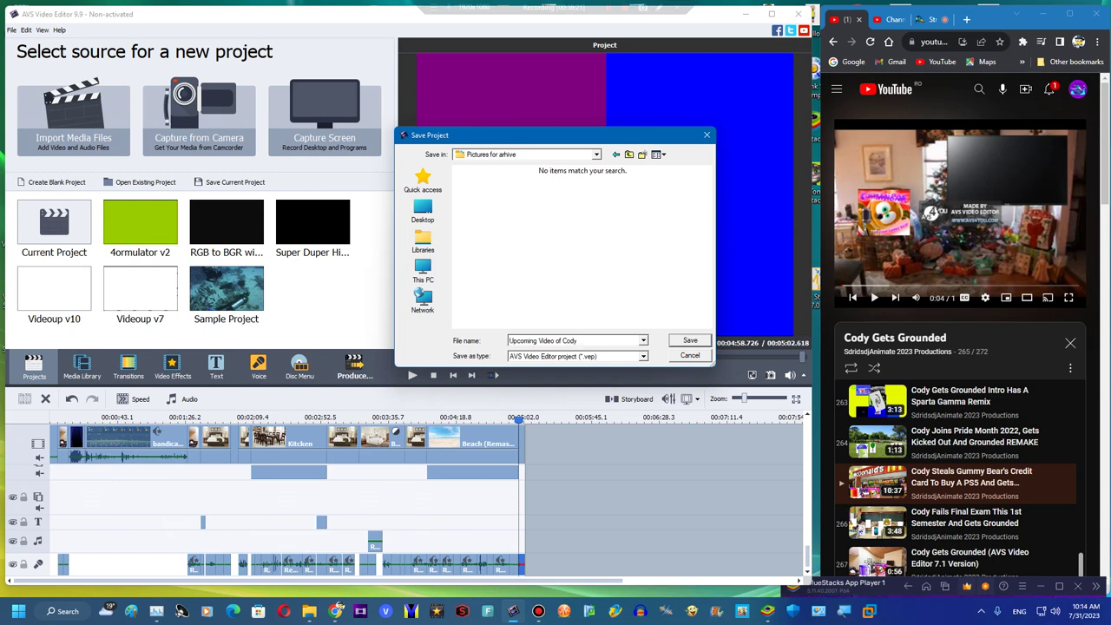
{"action": "type", "text": "Cody"}
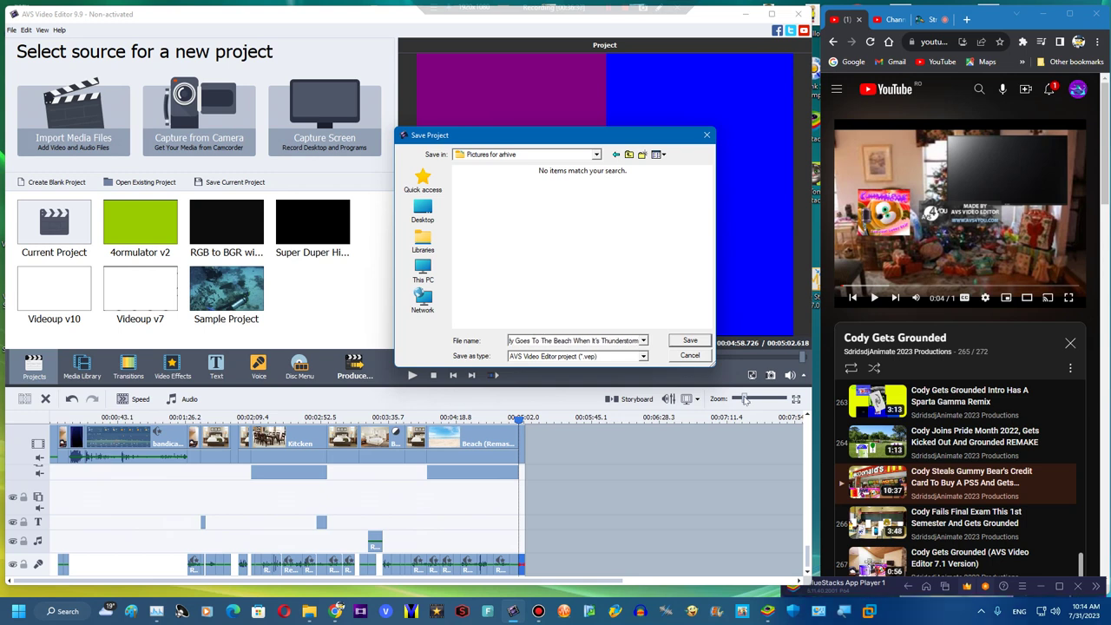
{"action": "left_click", "coordinate": [841, 581]}
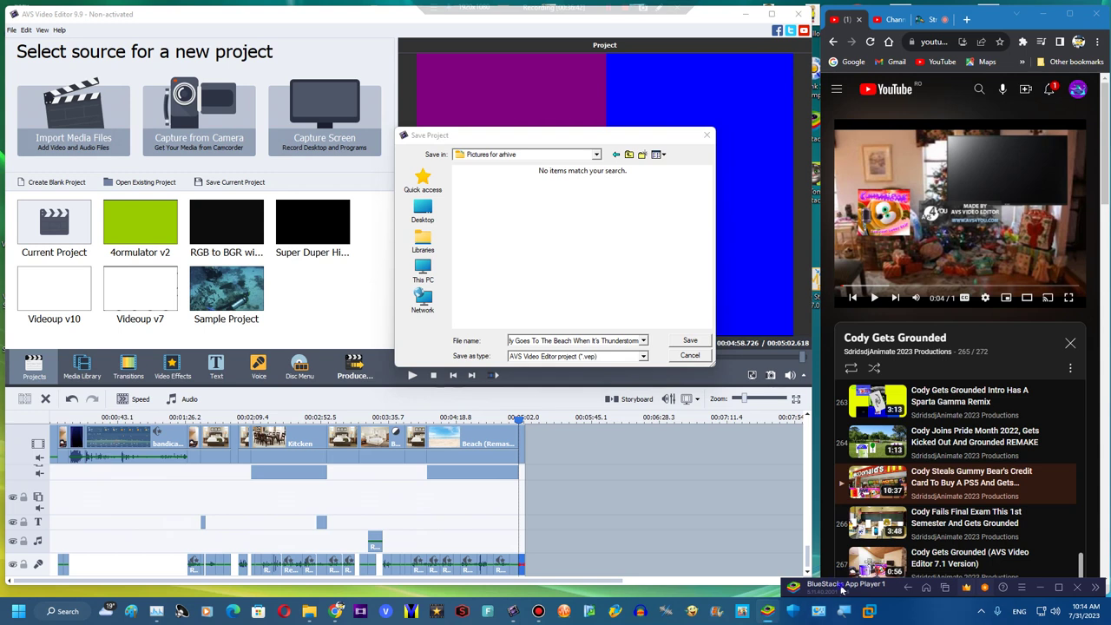
{"action": "left_click_drag", "start_coordinate": [840, 588], "coordinate": [822, 537]}
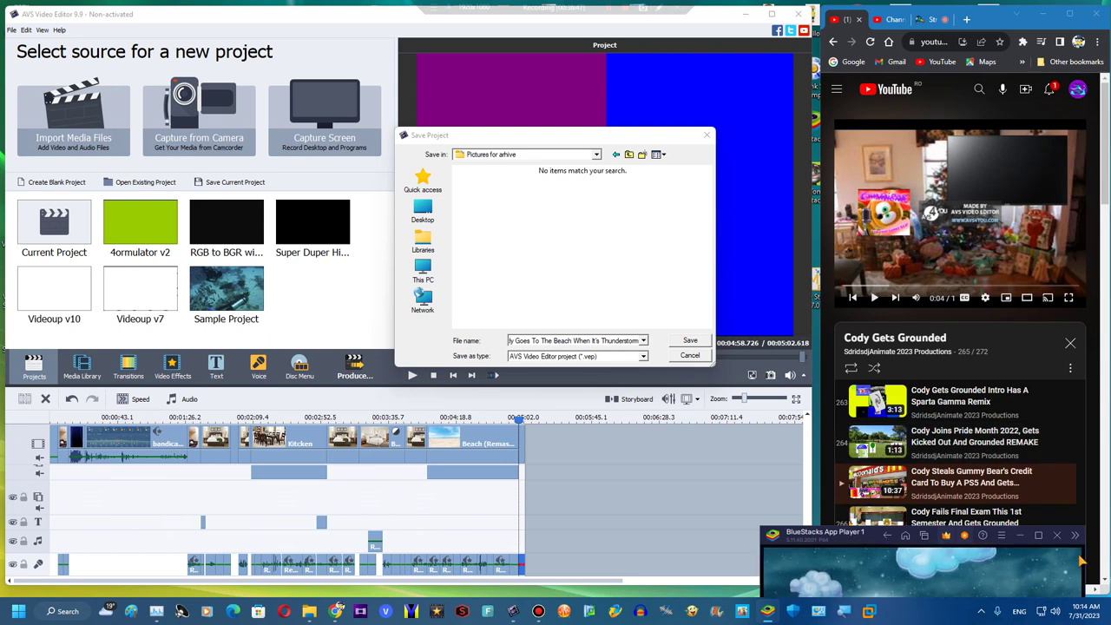
{"action": "left_click", "coordinate": [599, 341]}
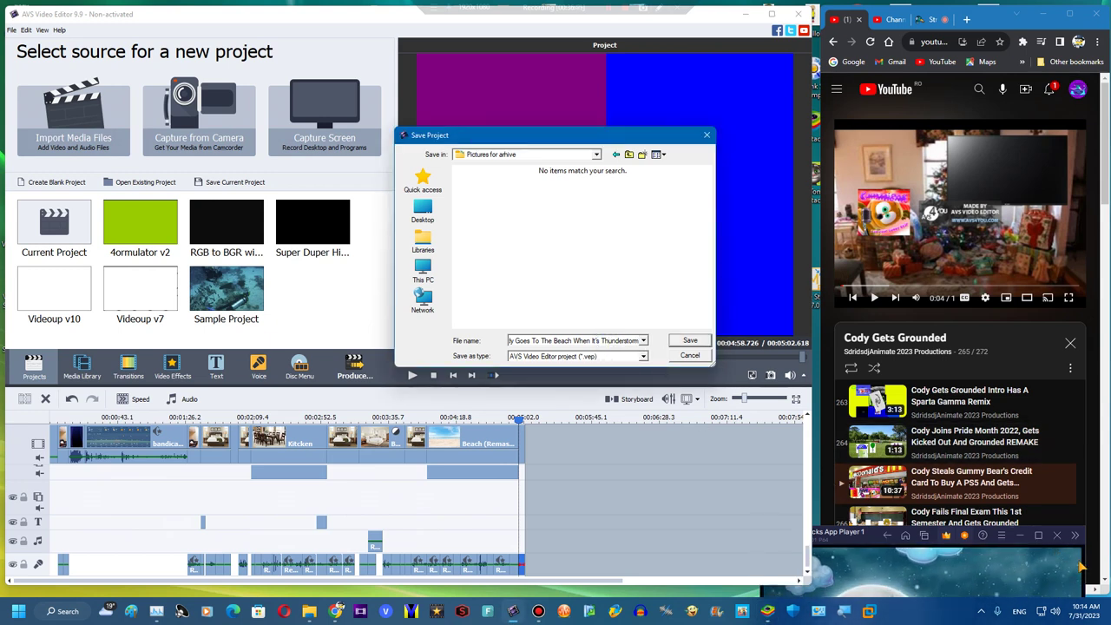
{"action": "type", "text": "."}
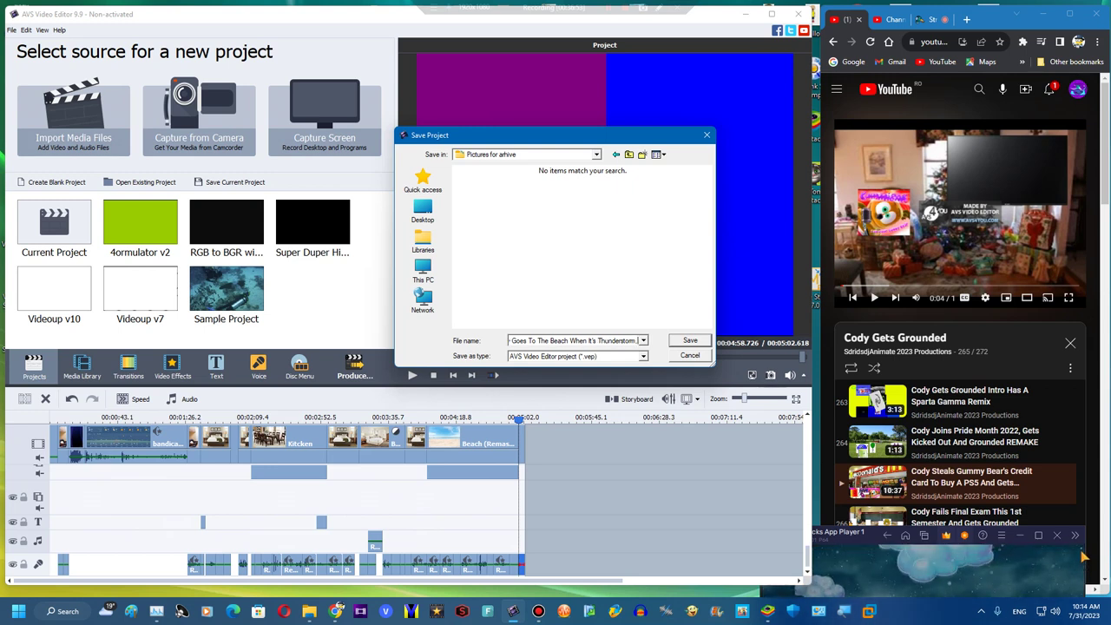
{"action": "left_click", "coordinate": [1082, 556]}
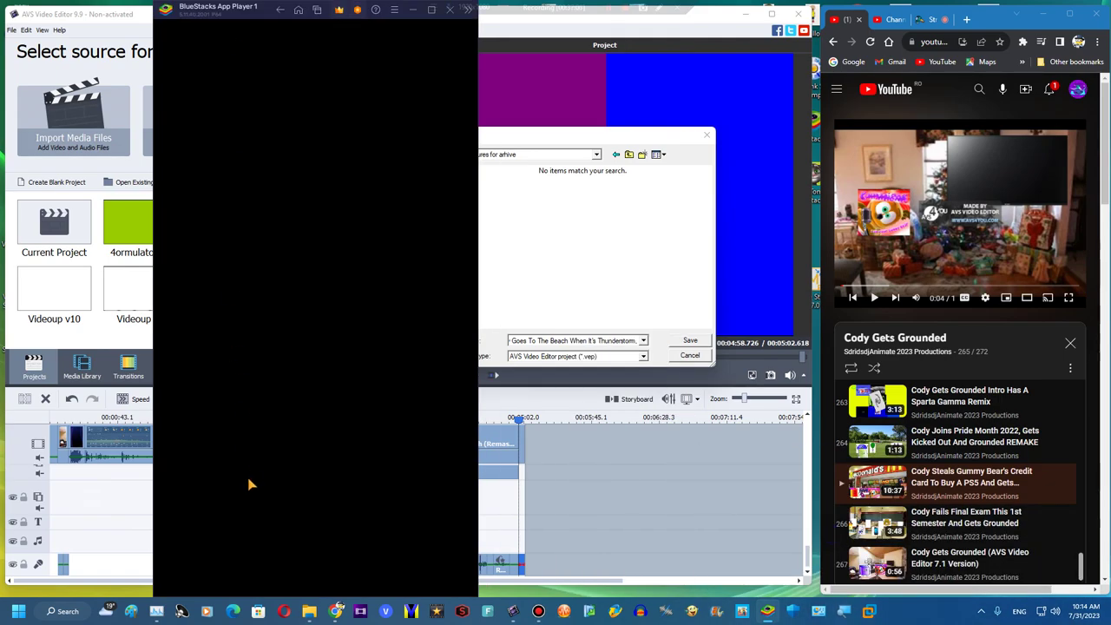
{"action": "left_click", "coordinate": [255, 482]}
{"action": "left_click_drag", "start_coordinate": [248, 16], "coordinate": [865, 525]}
Append "Gets Bubble Electricuted" to the end of the project's file name
{"action": "left_click_drag", "start_coordinate": [593, 340], "coordinate": [675, 341]}
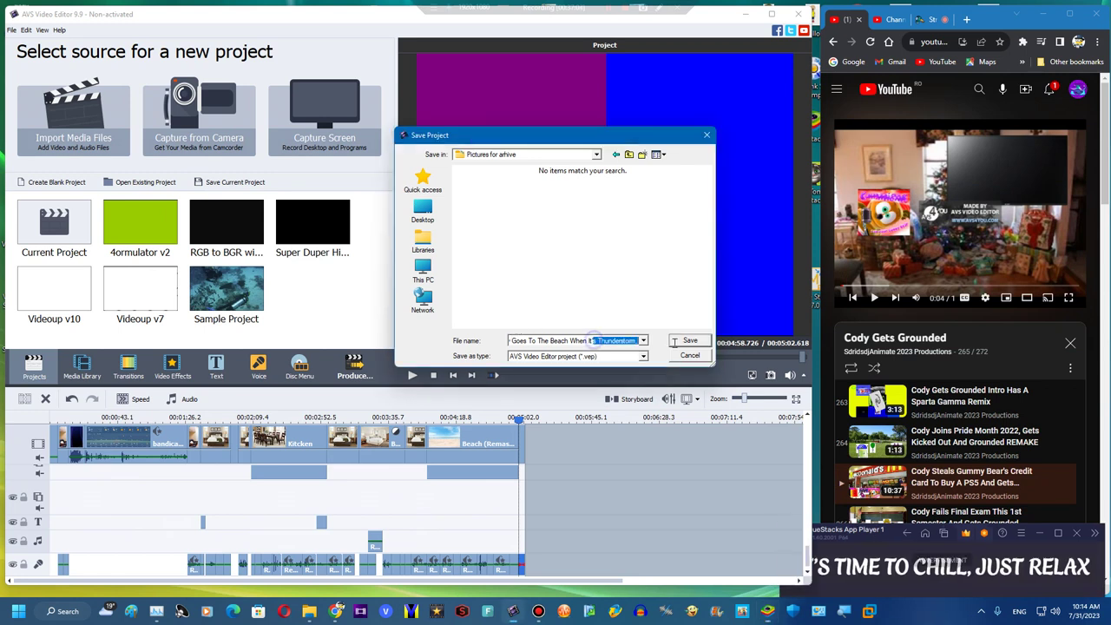
{"action": "type", "text": "Gets"}
{"action": "key", "text": "Right"}
{"action": "key", "text": "Right"}
{"action": "key", "text": "Right"}
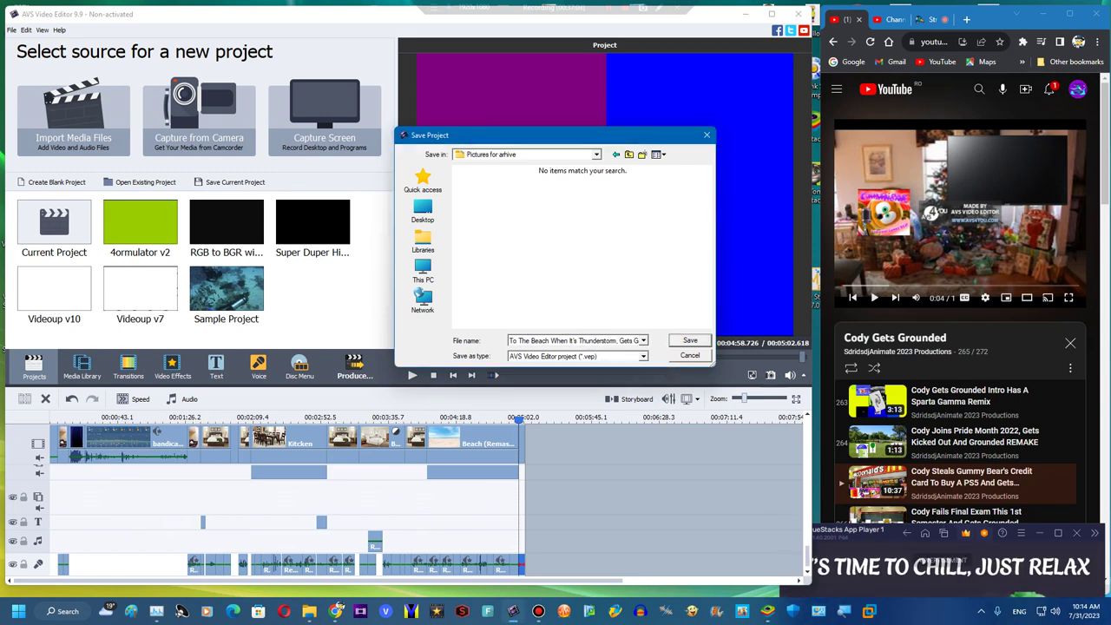
{"action": "key", "text": "BackSpace"}
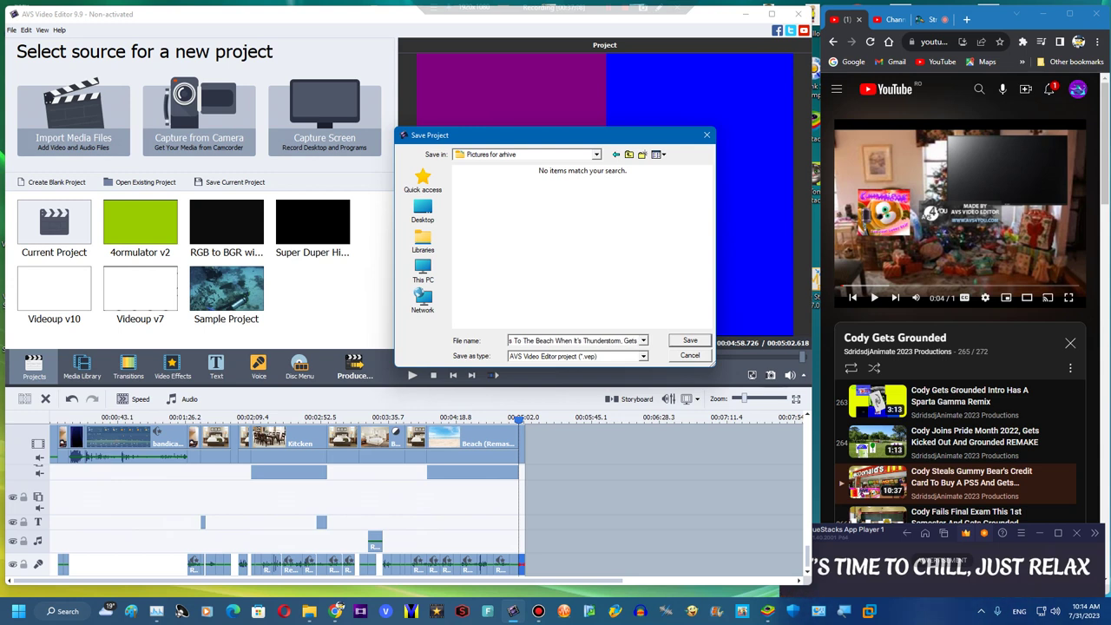
{"action": "type", "text": "Bubble B"}
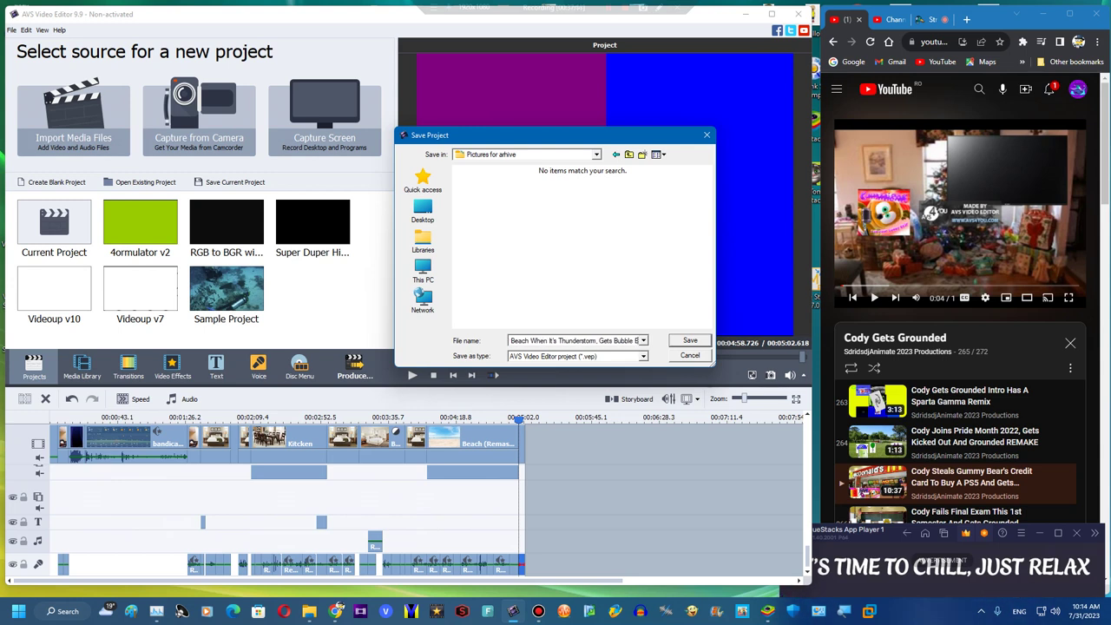
{"action": "type", "text": "lectr"}
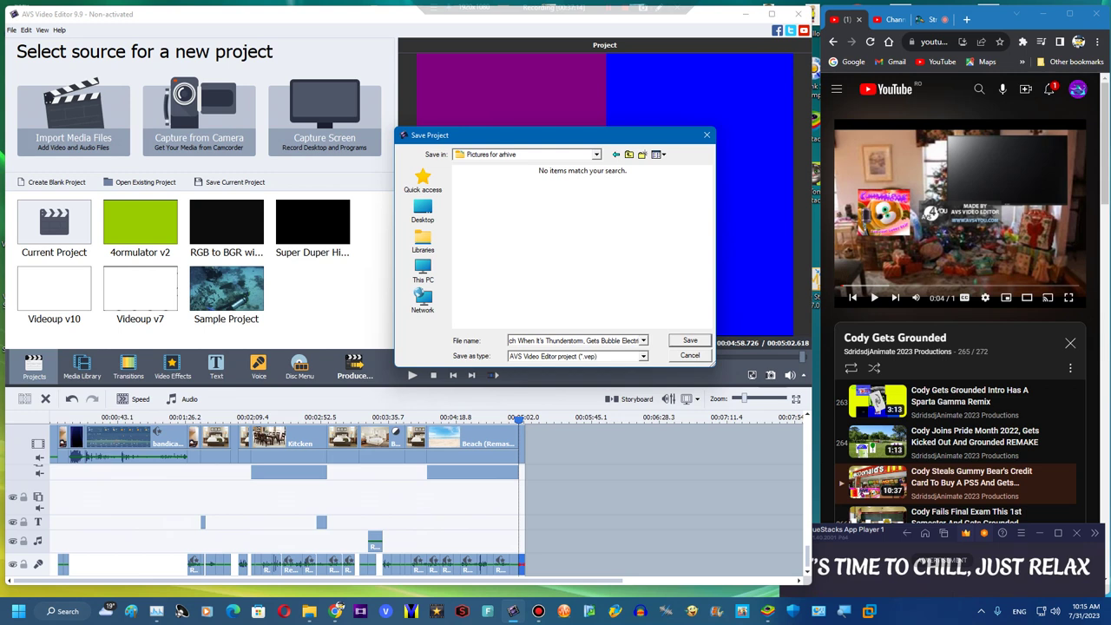
{"action": "type", "text": "icu"}
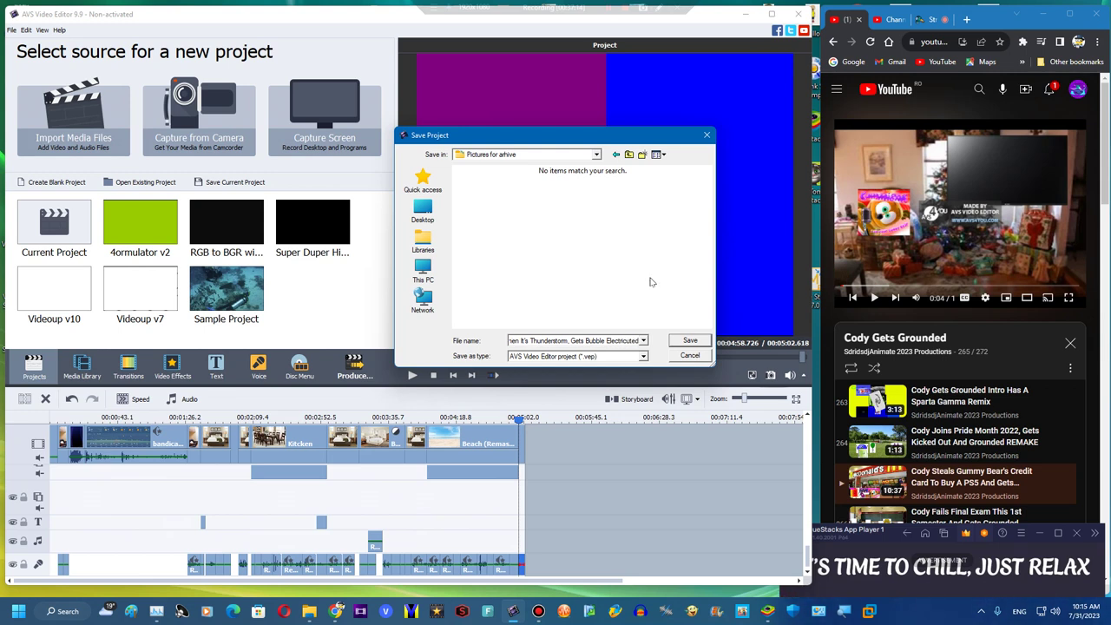
{"action": "type", "text": "ted"}
{"action": "key", "text": "BackSpace"}
{"action": "type", "text": "bble Gets"}
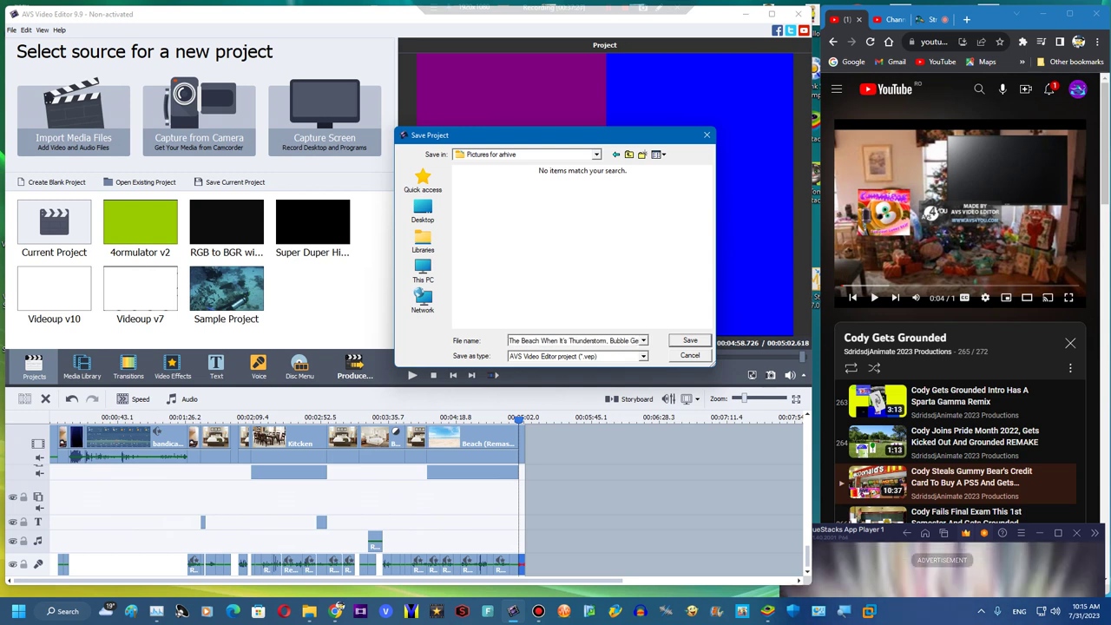
{"action": "key", "text": "Right"}
{"action": "key", "text": "Right"}
{"action": "key", "text": "Right"}
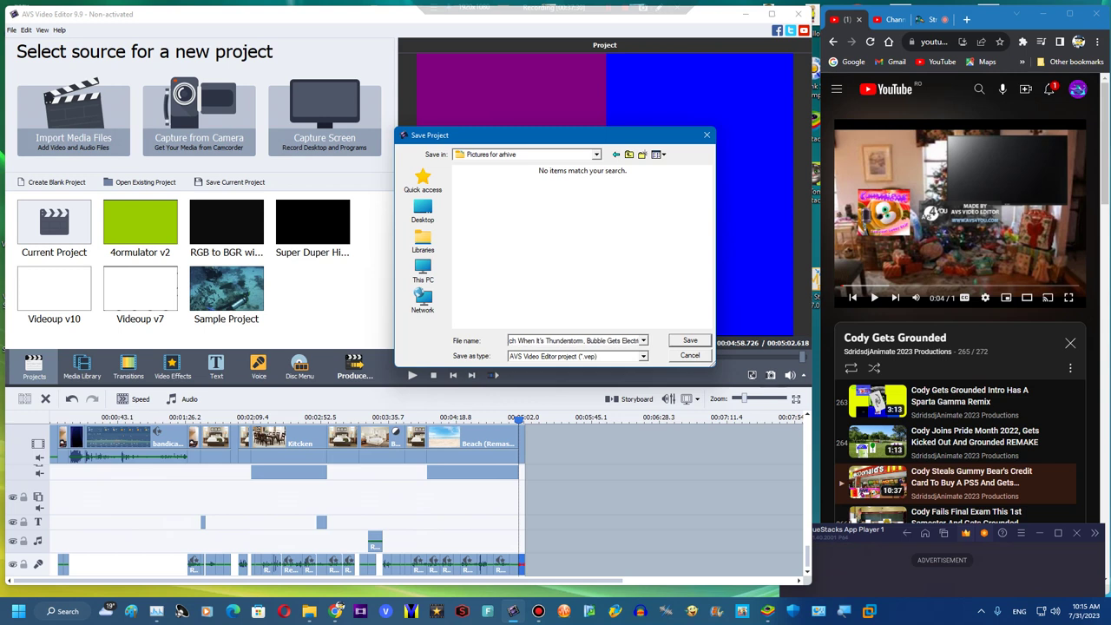
{"action": "key", "text": "Right"}
{"action": "key", "text": "Right"}
{"action": "key", "text": "Right"}
{"action": "key", "text": "Right"}
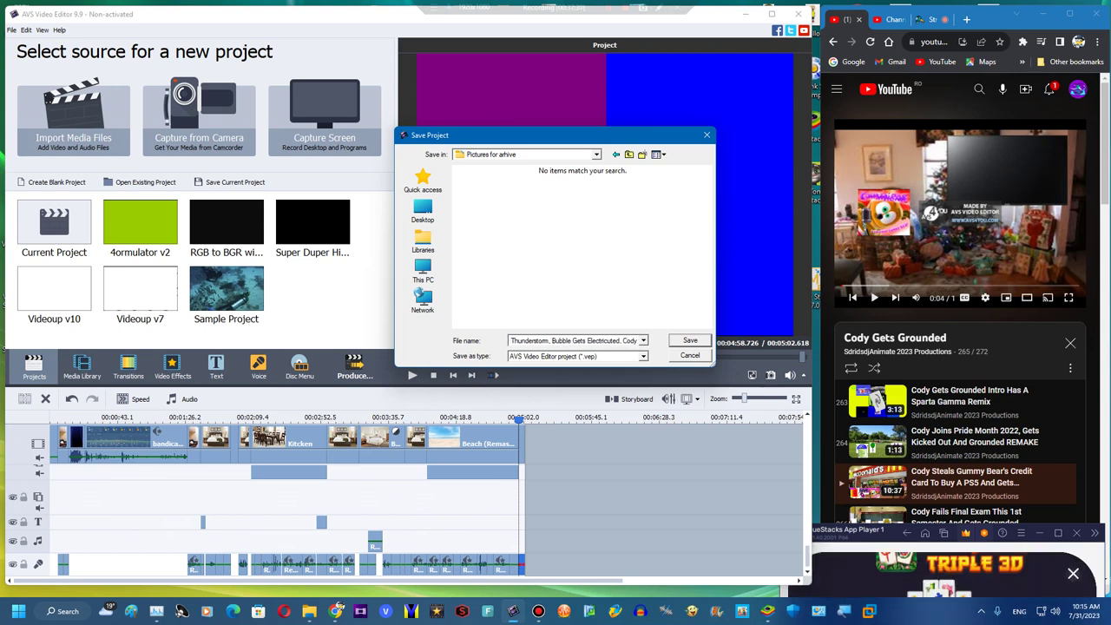
{"action": "key", "text": "BackSpace"}
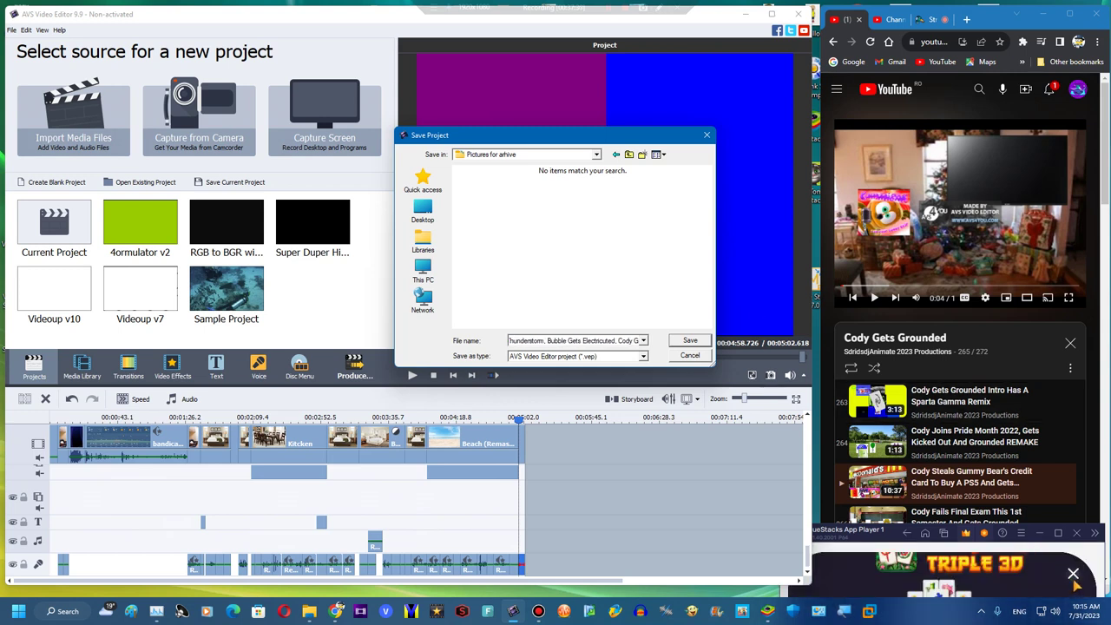
{"action": "left_click", "coordinate": [1074, 578]}
{"action": "left_click_drag", "start_coordinate": [892, 539], "coordinate": [778, 349]}
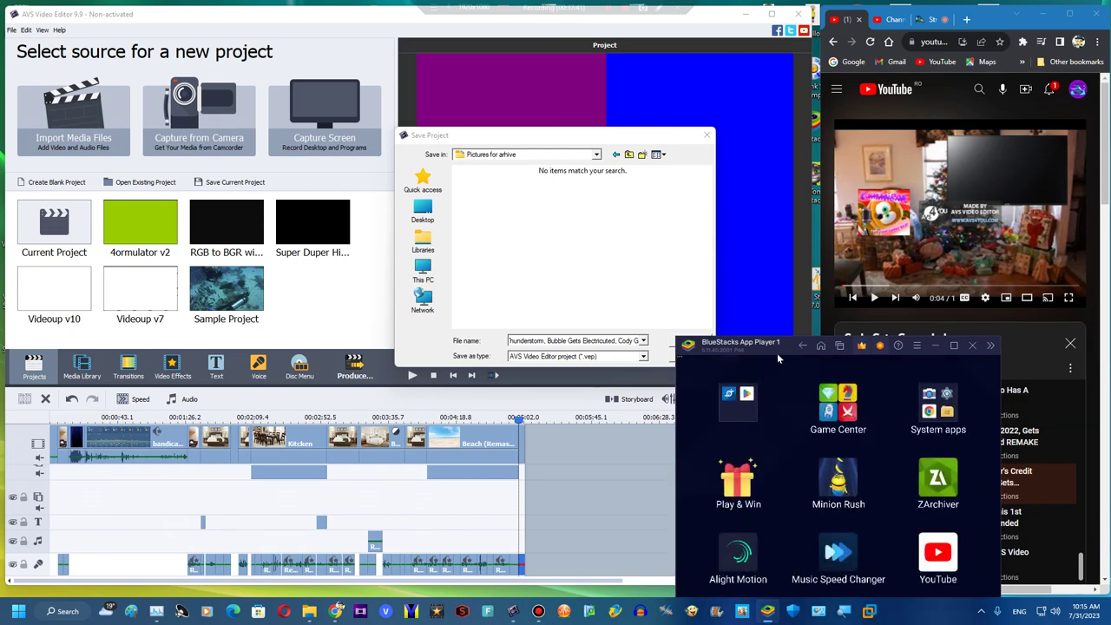
{"action": "left_click_drag", "start_coordinate": [777, 352], "coordinate": [874, 396]}
{"action": "left_click_drag", "start_coordinate": [860, 467], "coordinate": [861, 484]}
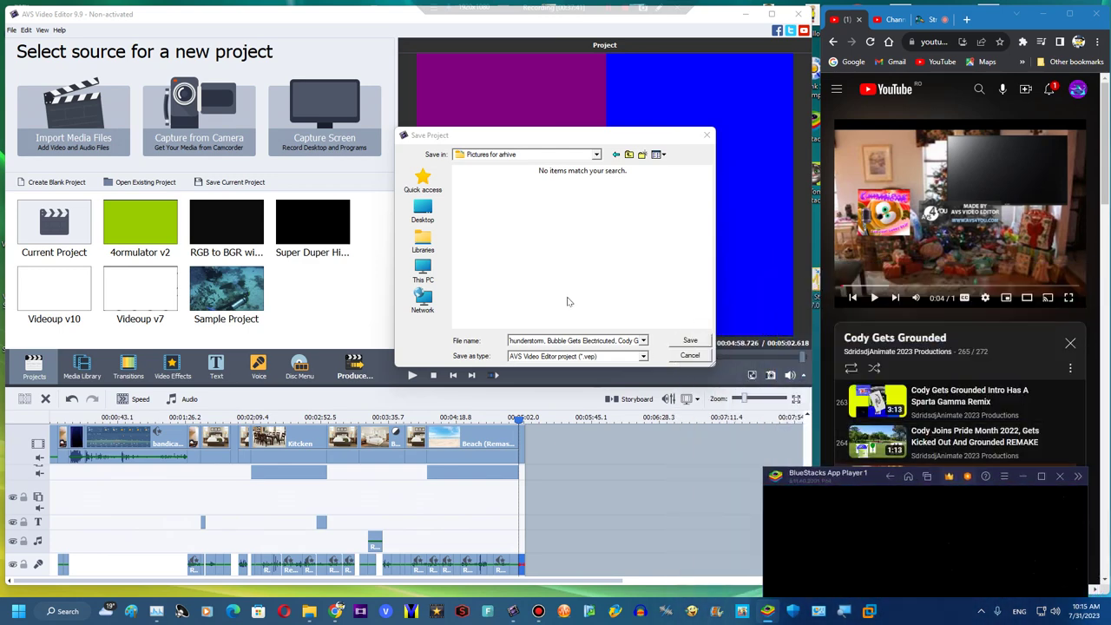
Insert ", X, Four, Grassy and Blue Planet" after the last "Cody" in the project's file name and save the project
{"action": "left_click_drag", "start_coordinate": [609, 341], "coordinate": [671, 337]}
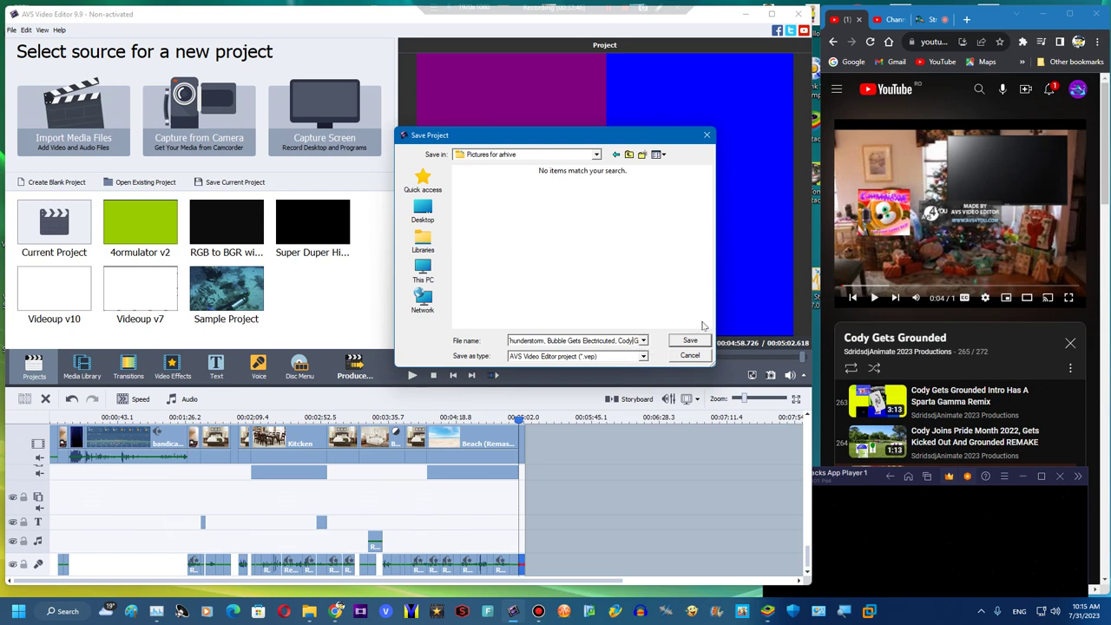
{"action": "type", "text": "x"}
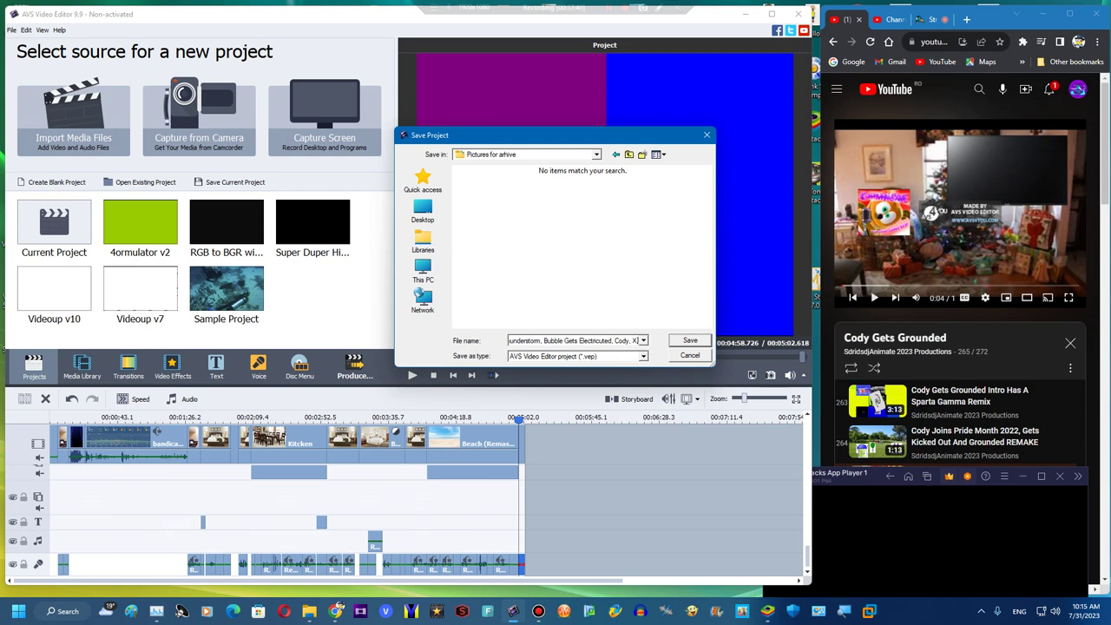
{"action": "type", "text": ", Four, "}
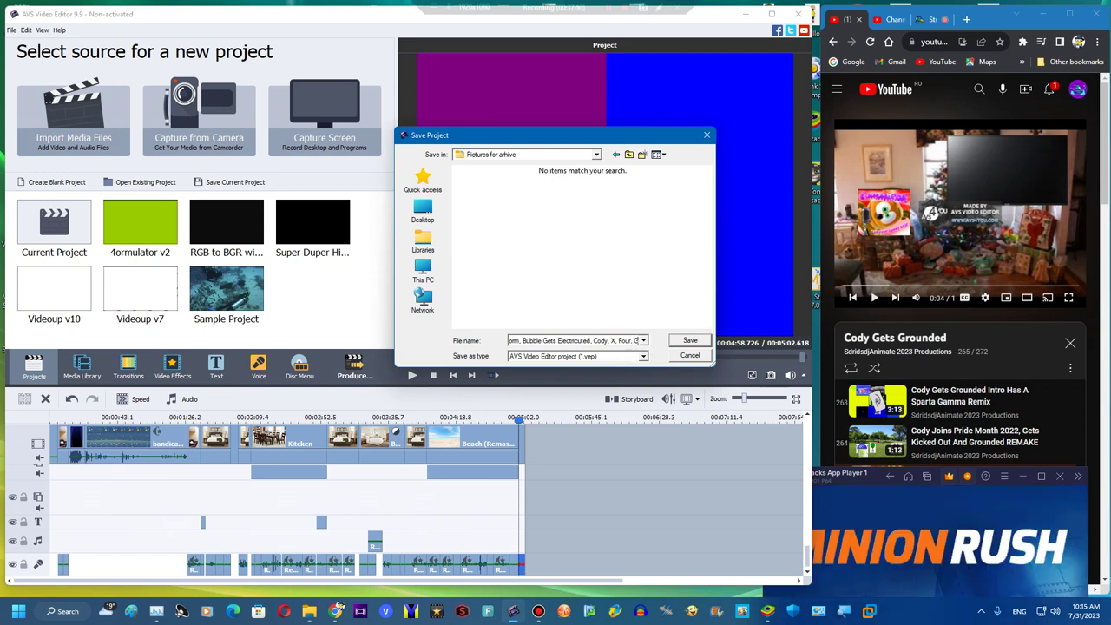
{"action": "type", "text": "Grassy"}
{"action": "key", "text": "BackSpace"}
{"action": "key", "text": "BackSpace"}
{"action": "key", "text": "BackSpace"}
{"action": "type", "text": "ssy and "}
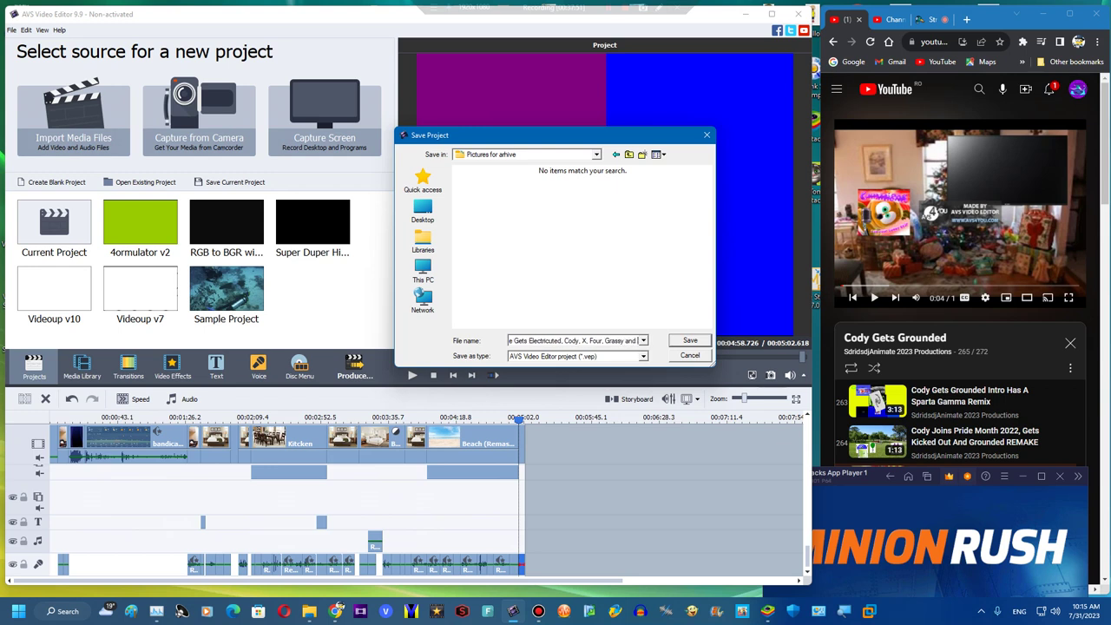
{"action": "type", "text": "Blue Planet"}
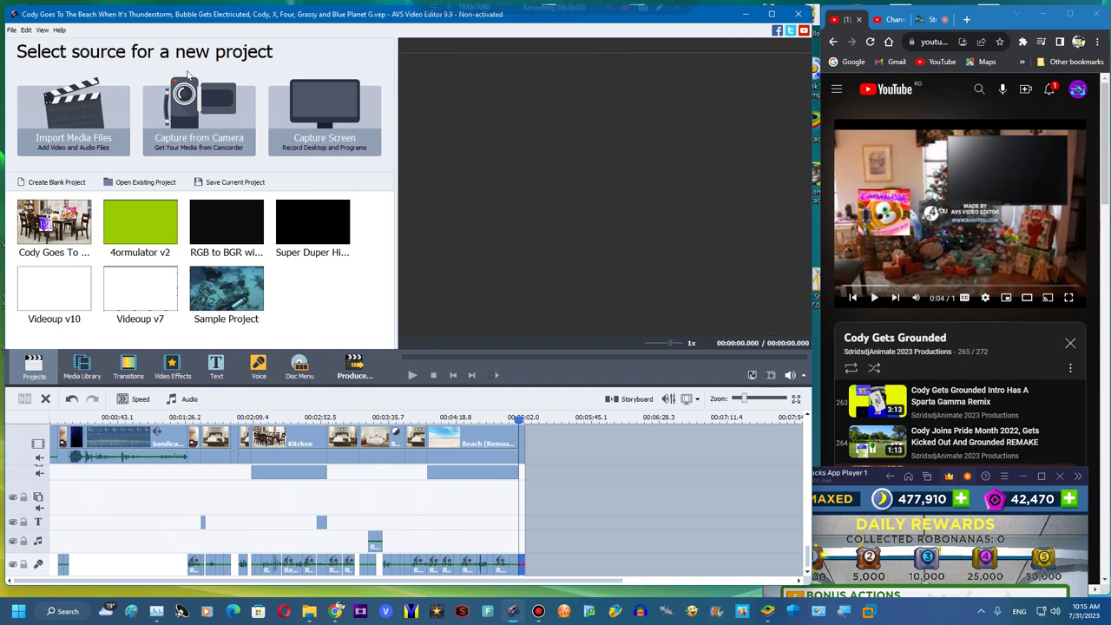
Create a blank project and close the video editor
{"action": "left_click", "coordinate": [43, 182]}
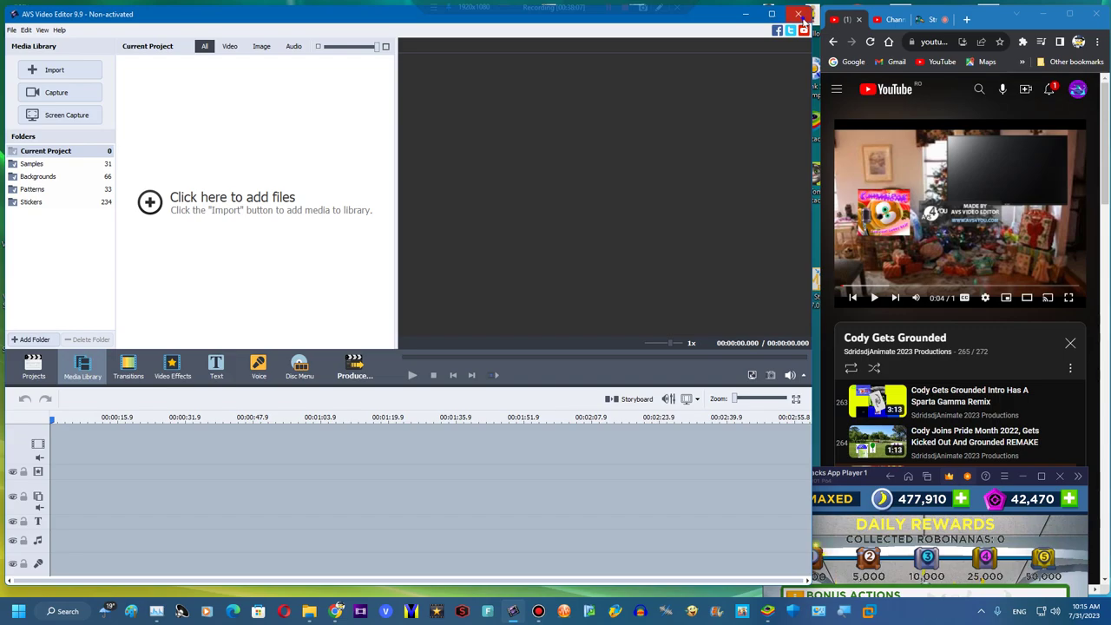
{"action": "left_click", "coordinate": [799, 14]}
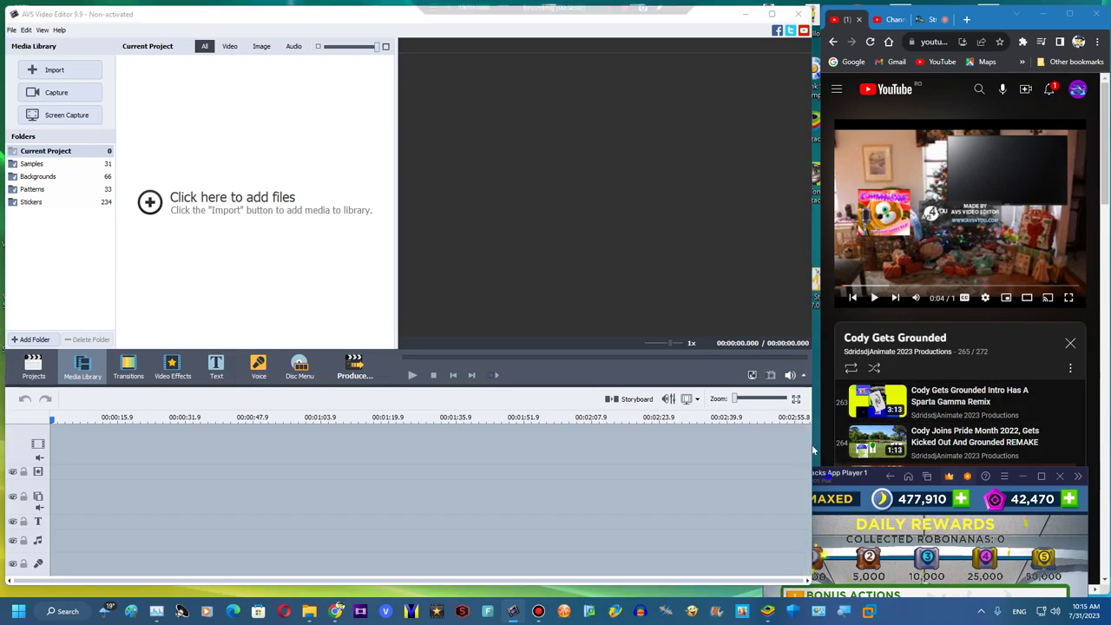
{"action": "left_click", "coordinate": [558, 233]}
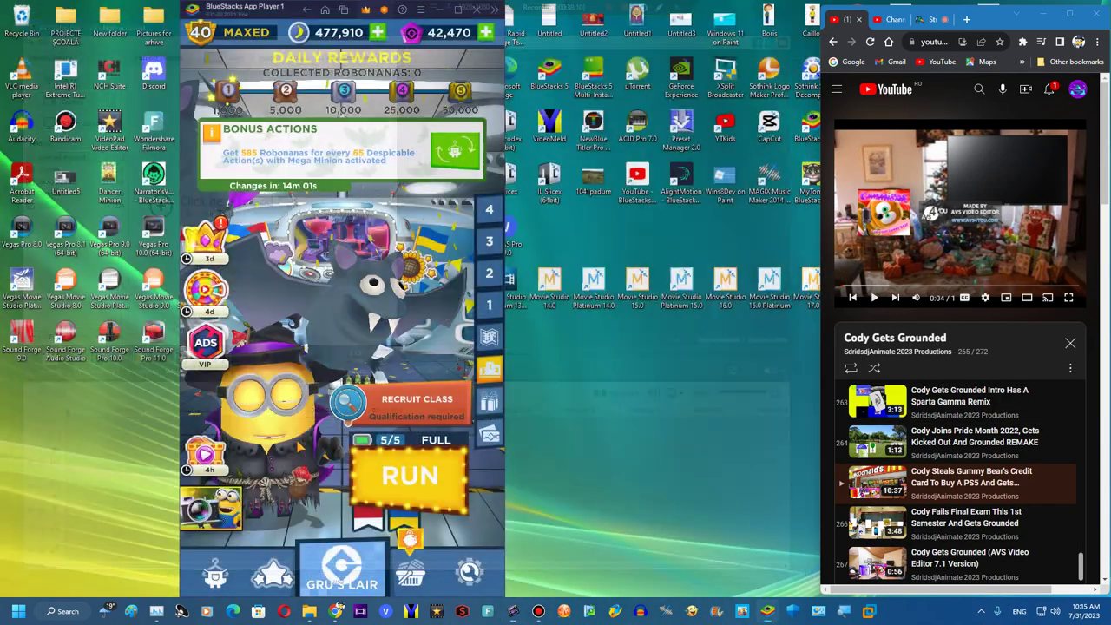
Start the reward ad video in the BlueStacks game and bring the YouTube playlist back up in Chrome
{"action": "left_click", "coordinate": [207, 450]}
{"action": "left_click", "coordinate": [287, 553]}
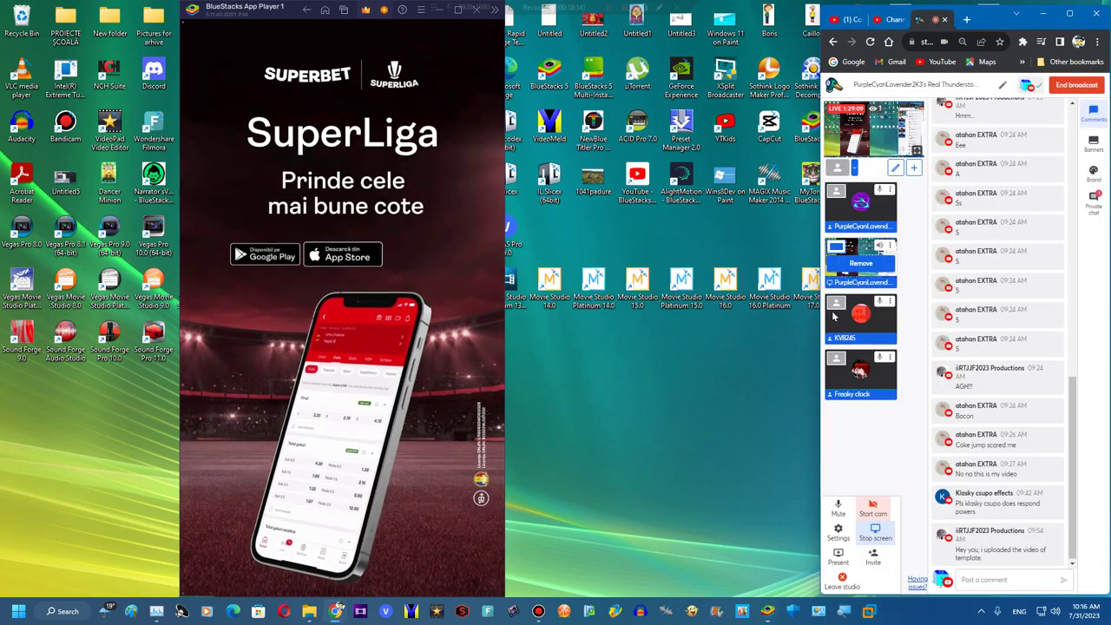
{"action": "left_click", "coordinate": [839, 18]}
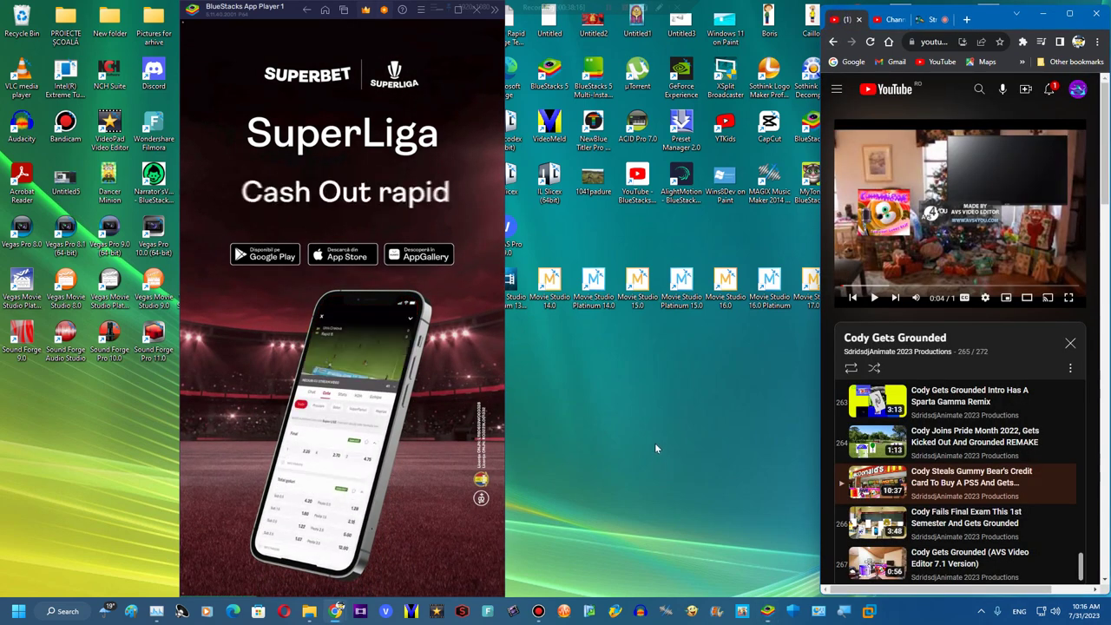